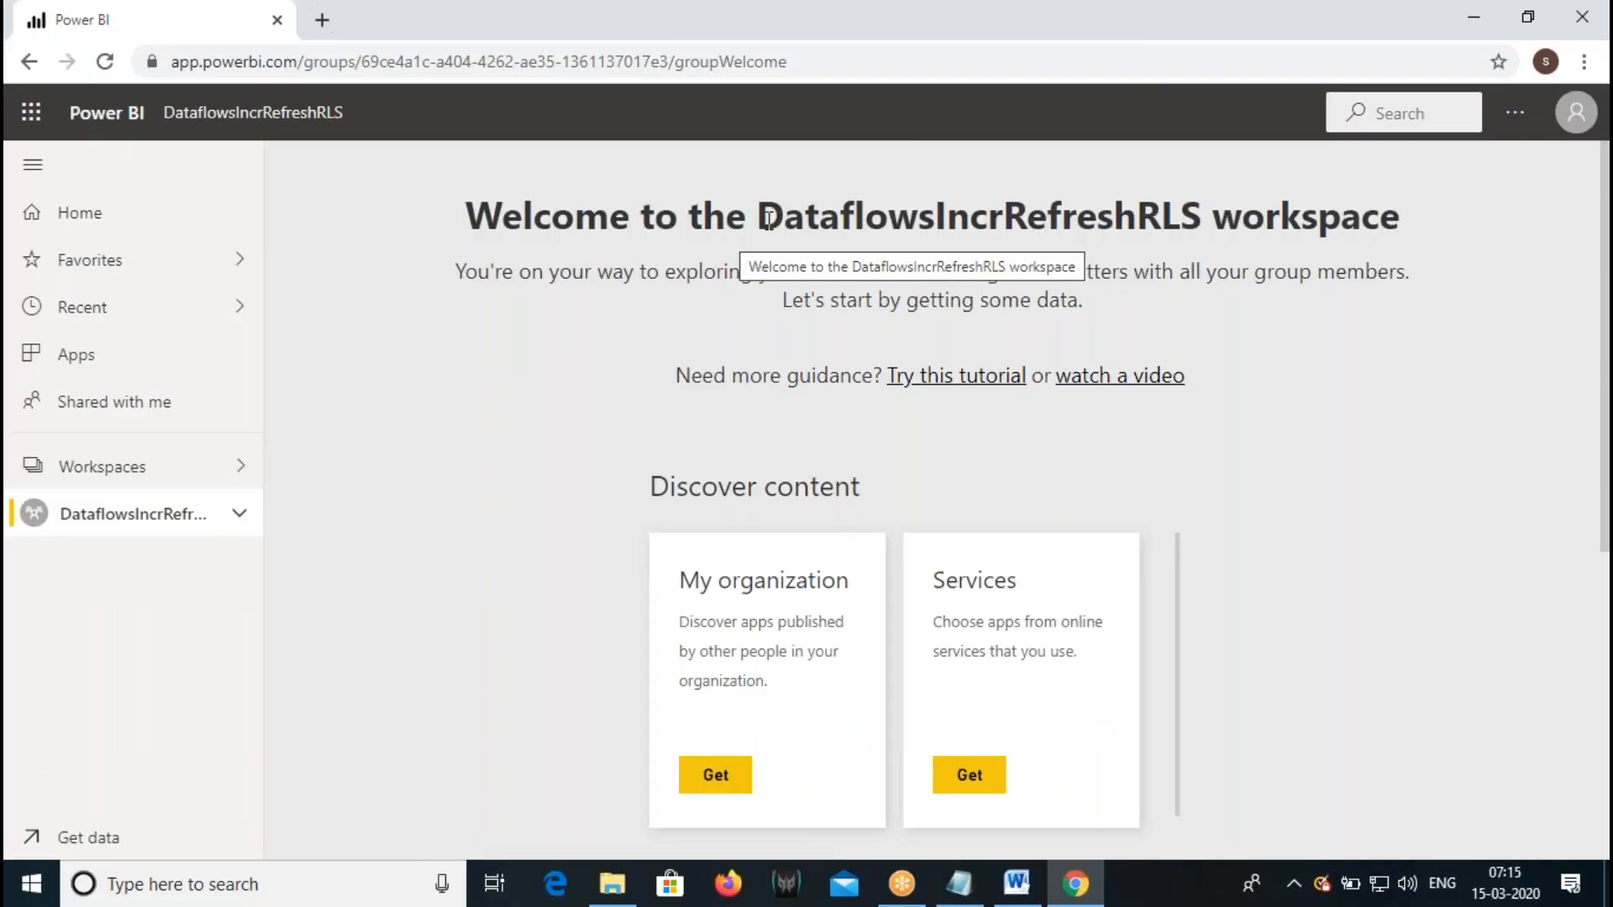
- Skip the DataflowsIncrRefreshRLS welcome page to reach the workspace's content lists
{"action": "left_click_drag", "start_coordinate": [767, 219], "coordinate": [1182, 223]}
{"action": "left_click", "coordinate": [1276, 401]}
{"action": "scroll", "coordinate": [1260, 594], "scroll_direction": "down", "scroll_amount": 5}
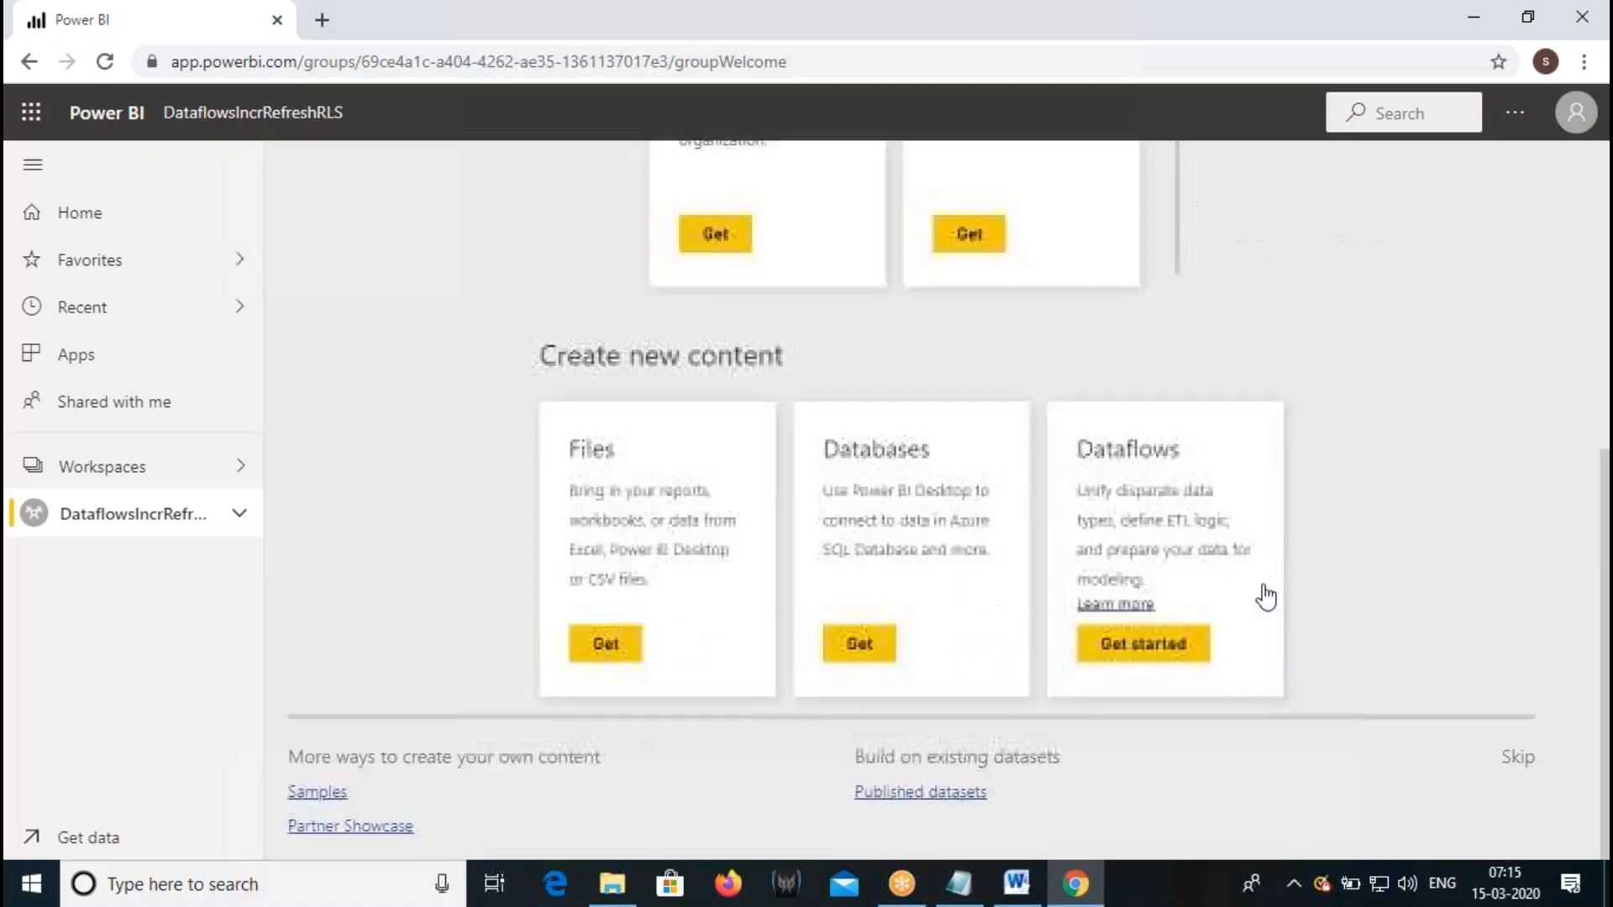
{"action": "left_click", "coordinate": [1521, 758]}
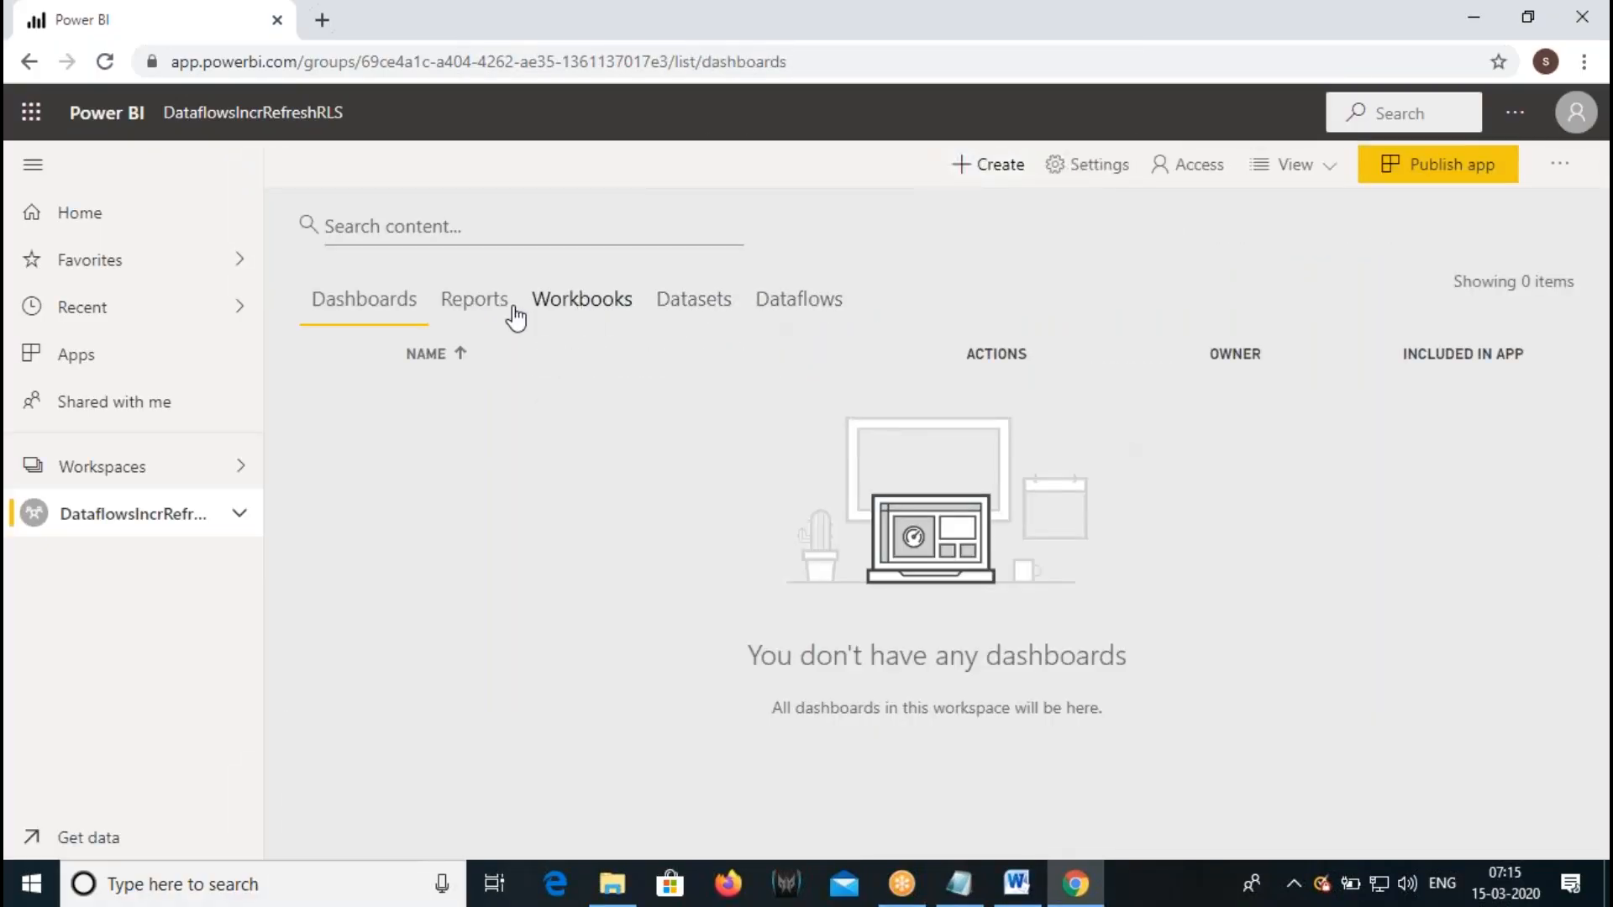
{"action": "left_click_drag", "start_coordinate": [210, 121], "coordinate": [352, 112]}
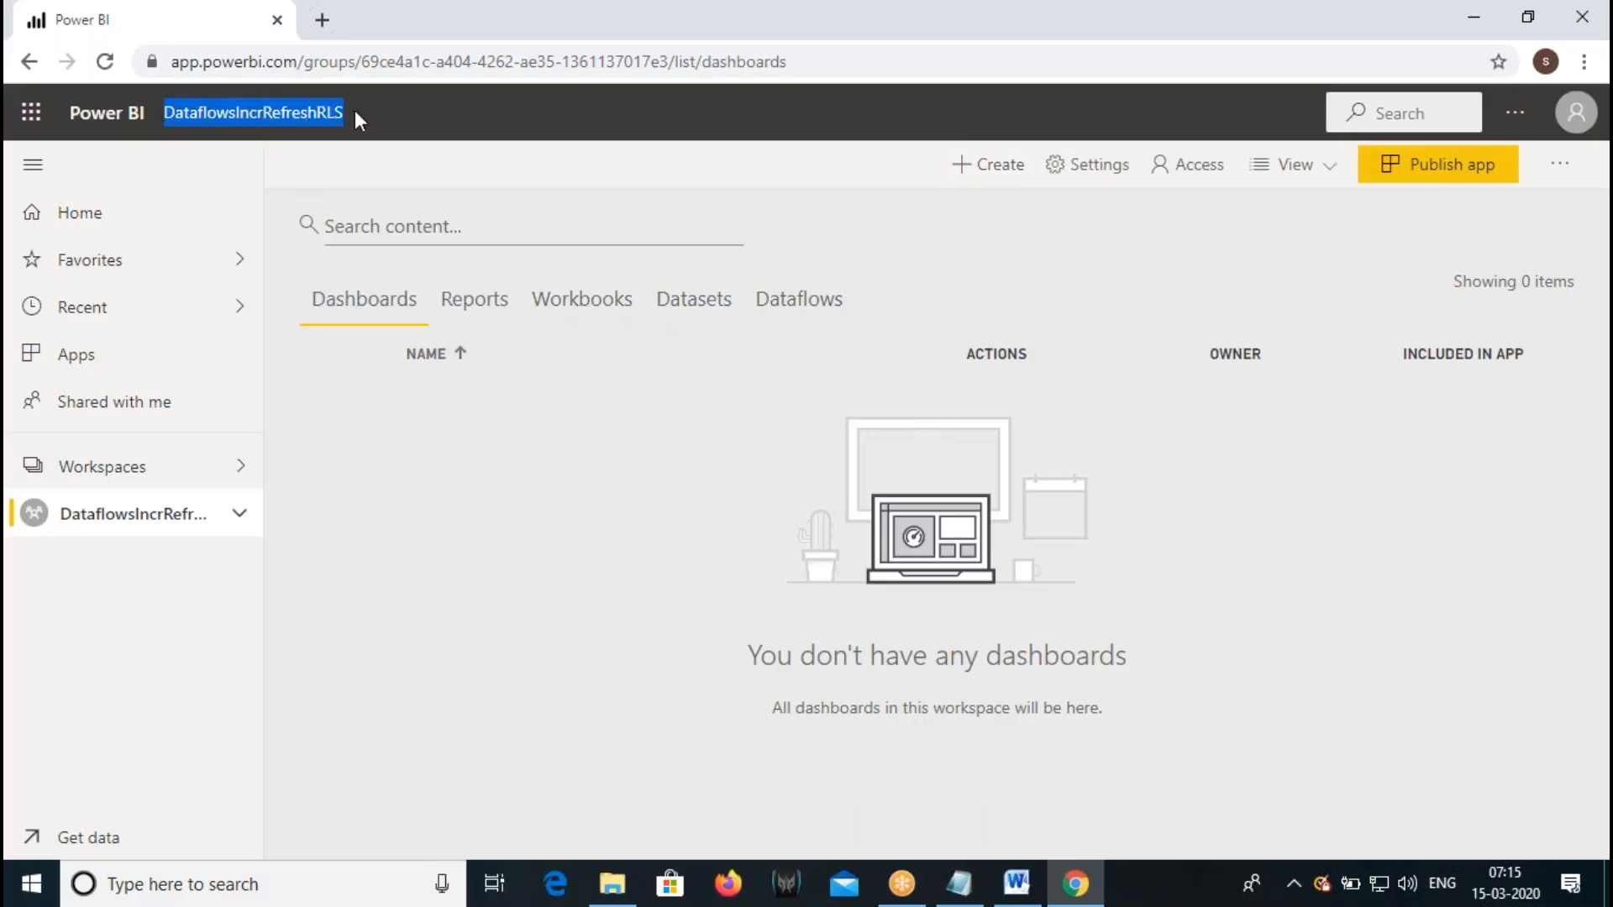
- Start a new dataflow in the DataflowsIncrRefreshRLS workspace
{"action": "left_click", "coordinate": [799, 313]}
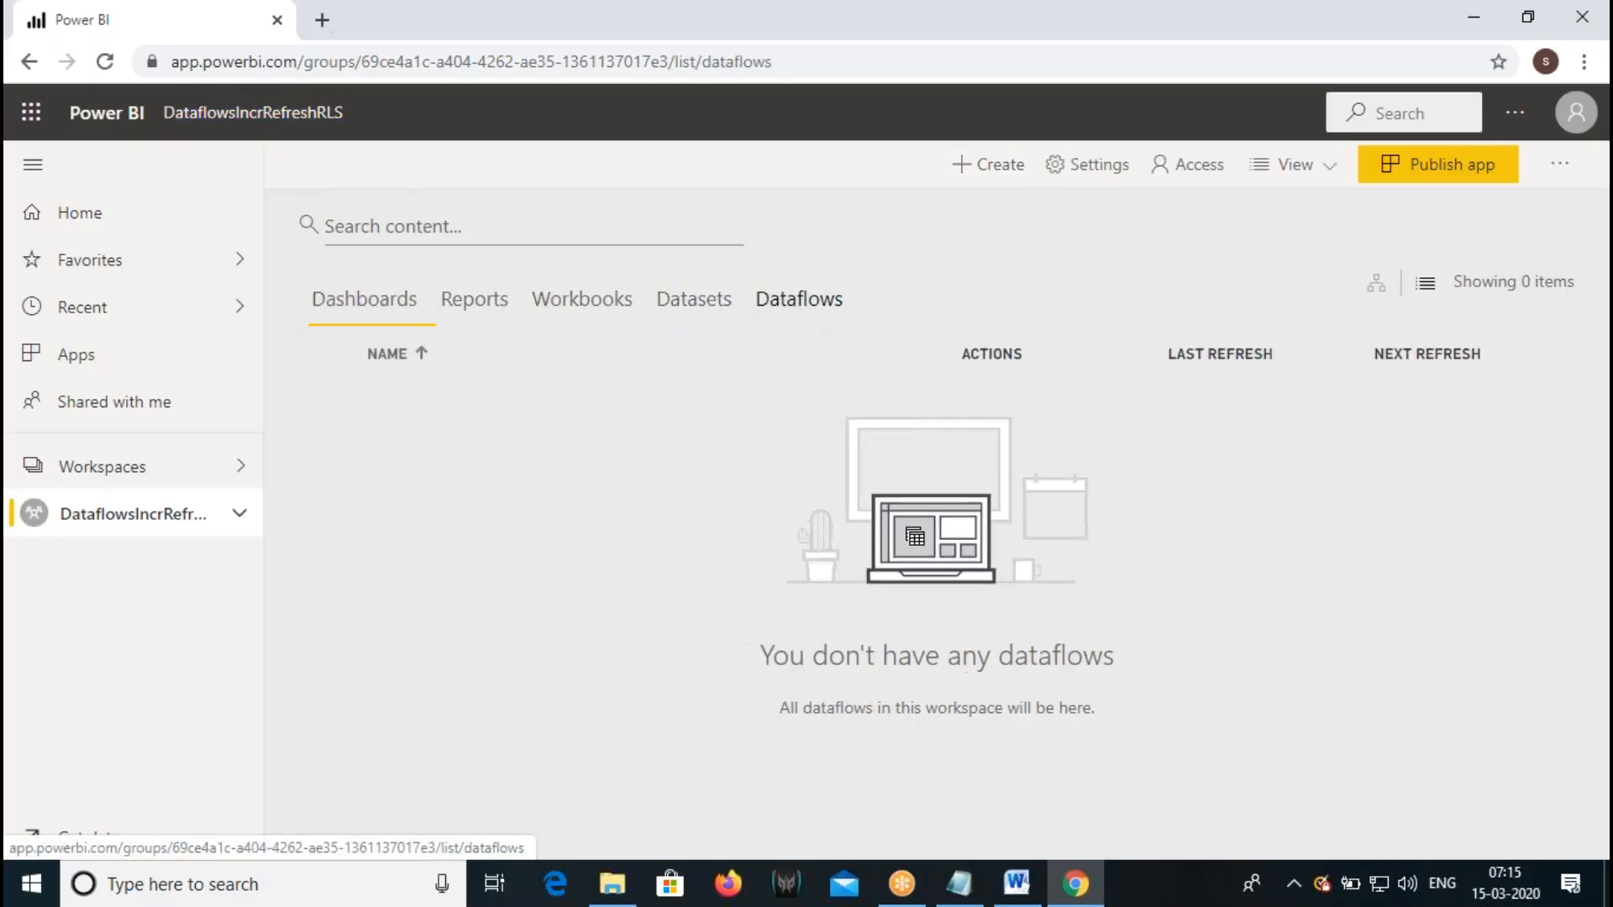
{"action": "left_click", "coordinate": [991, 171]}
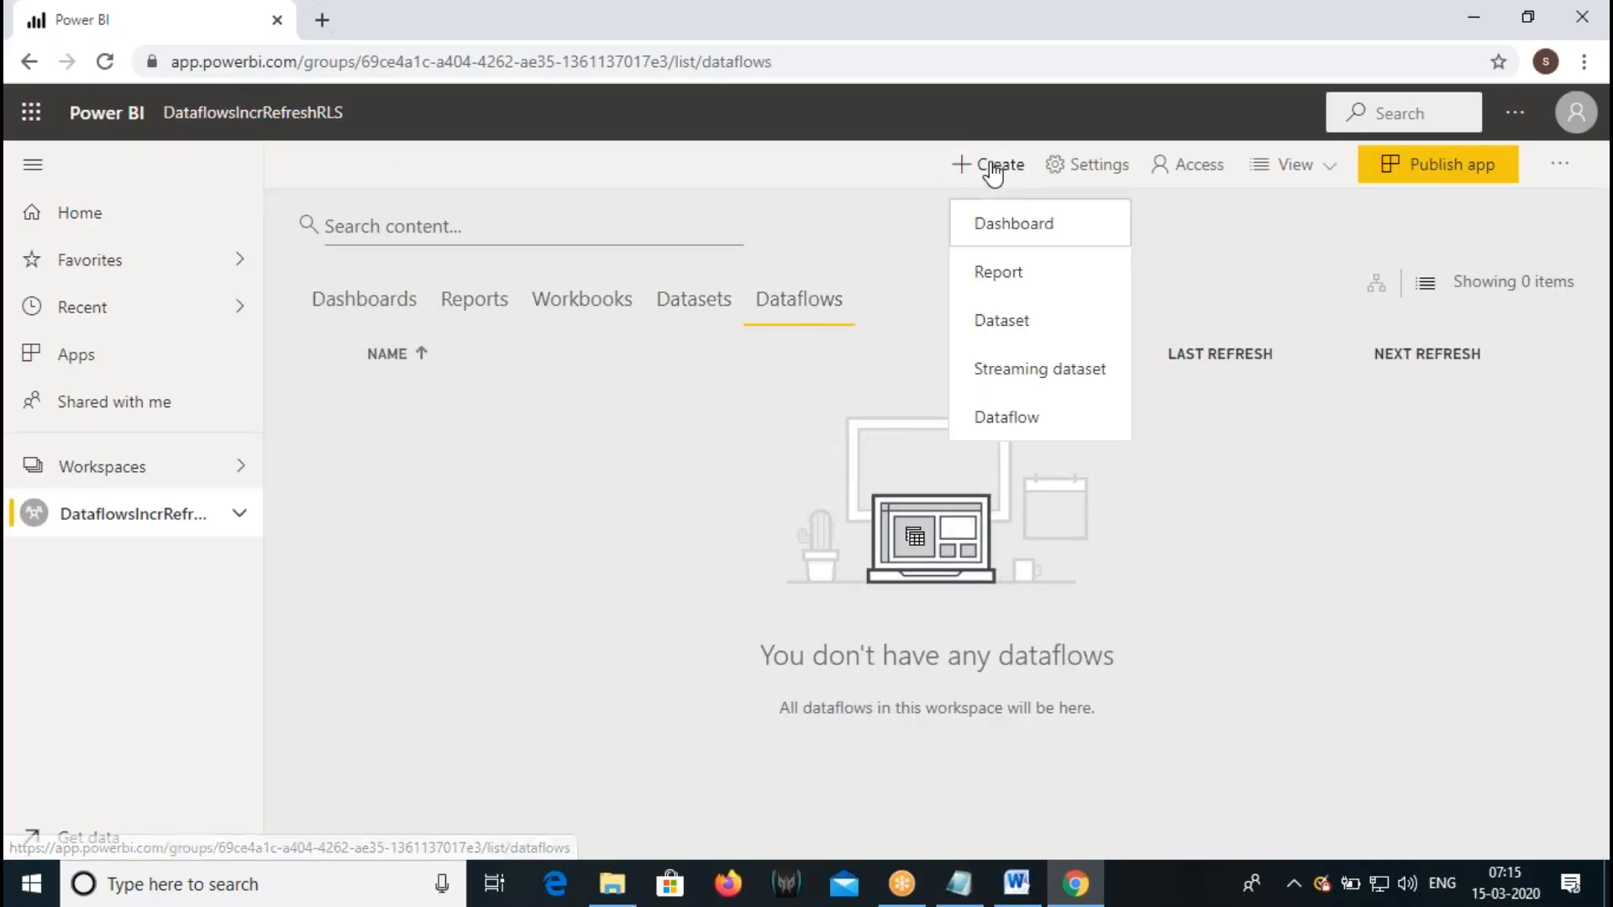
{"action": "left_click", "coordinate": [1017, 418]}
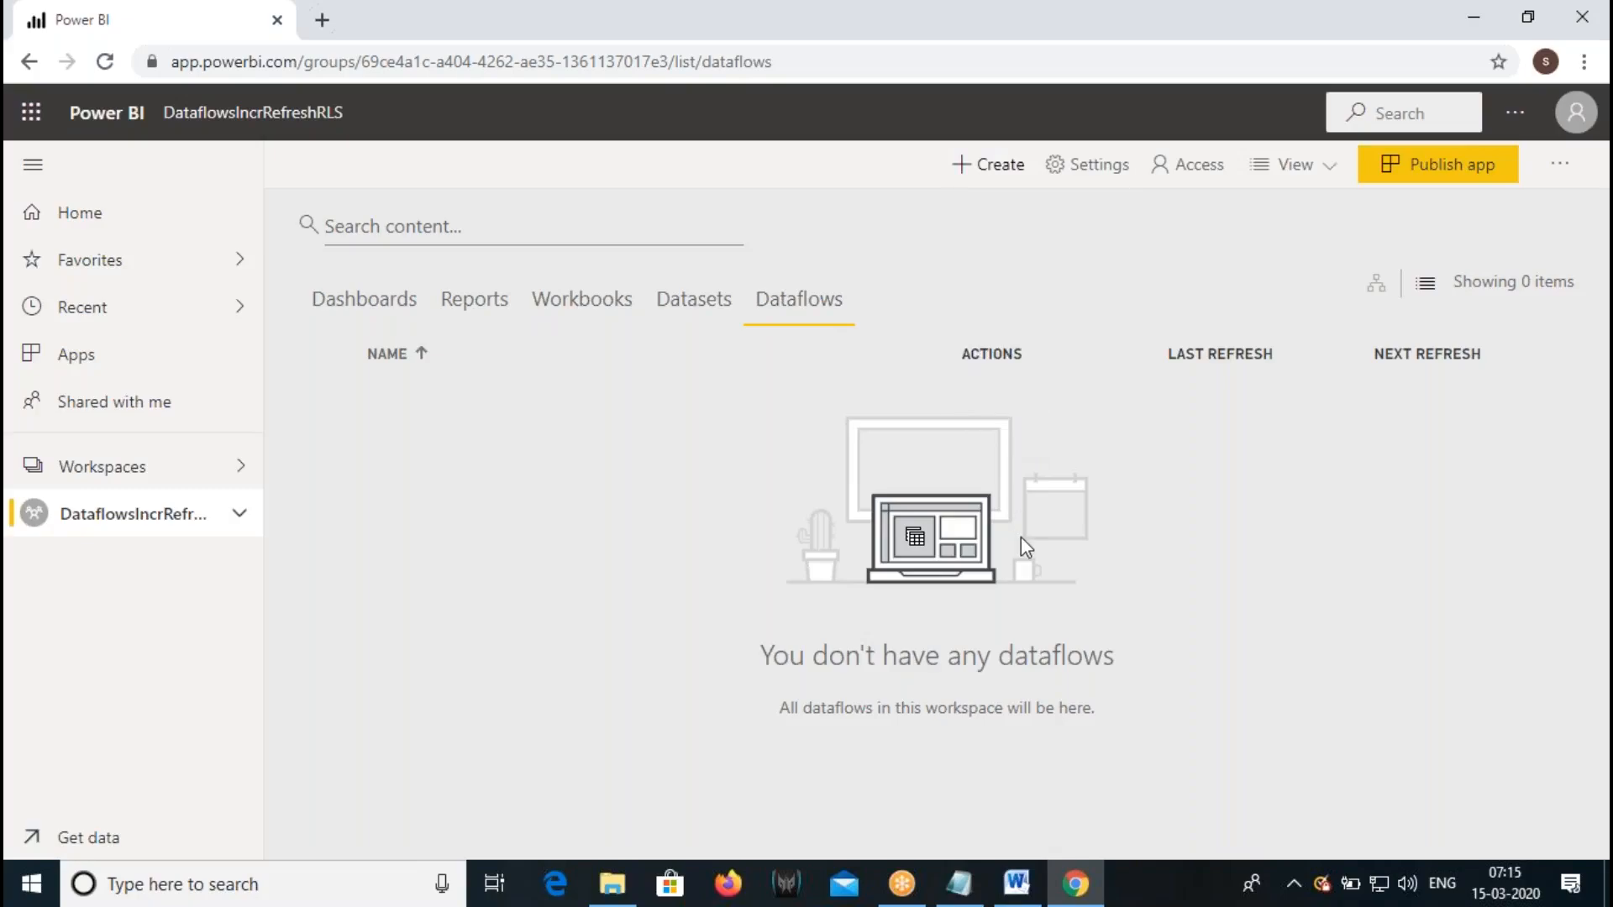
{"action": "left_click", "coordinate": [998, 176]}
{"action": "left_click", "coordinate": [1015, 417]}
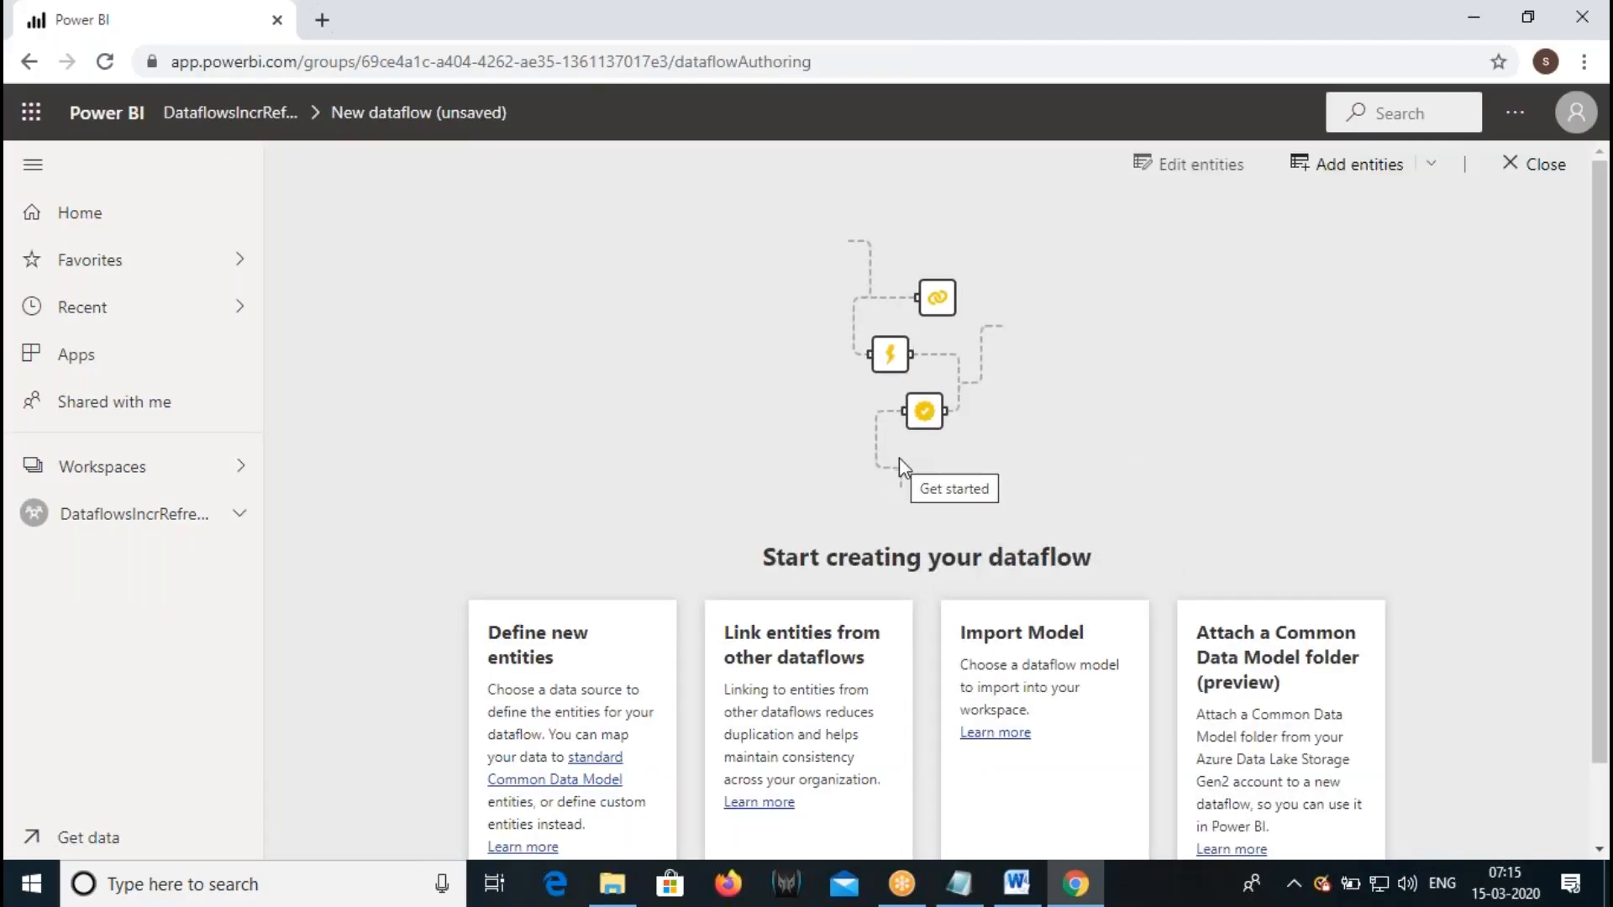
- Switch to the Power BI Architecture document in Word, mark the SQL Server source and its link to Power BI Service, clear the marks, and return to Chrome
{"action": "left_click", "coordinate": [1018, 884]}
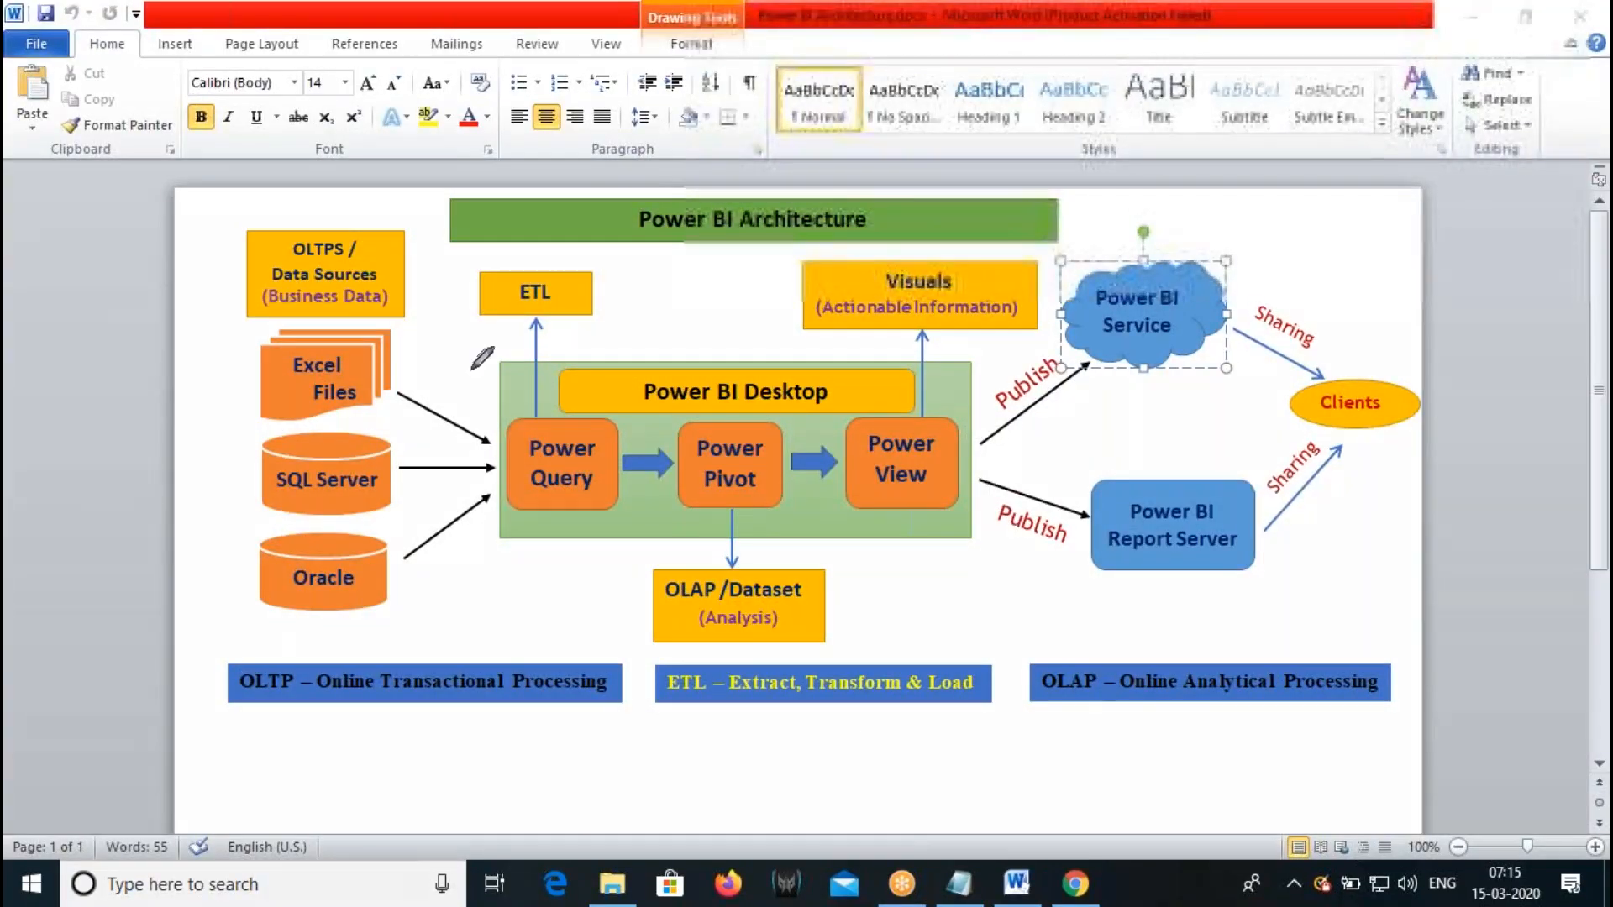
{"action": "mouse_move", "coordinate": [386, 430]}
{"action": "left_mouse_down"}
{"action": "mouse_move", "coordinate": [277, 418]}
{"action": "mouse_move", "coordinate": [294, 514]}
{"action": "mouse_move", "coordinate": [412, 464]}
{"action": "left_mouse_up"}
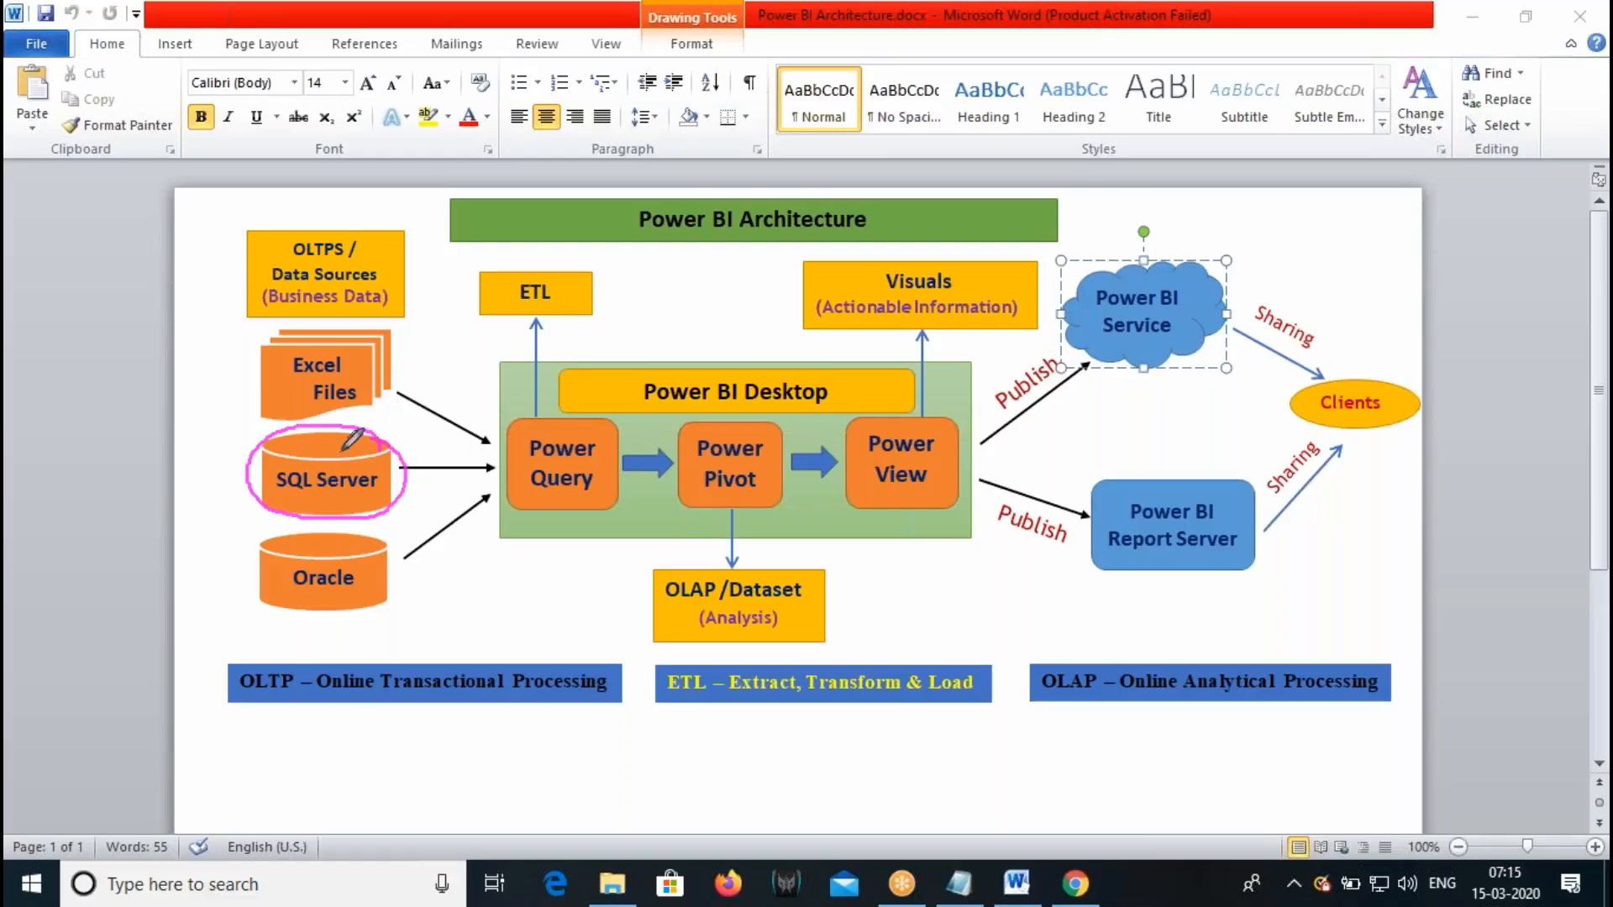
{"action": "mouse_move", "coordinate": [376, 437]}
{"action": "left_mouse_down"}
{"action": "mouse_move", "coordinate": [1088, 294]}
{"action": "mouse_move", "coordinate": [1079, 305]}
{"action": "left_mouse_up"}
{"action": "mouse_move", "coordinate": [691, 304]}
{"action": "left_mouse_down"}
{"action": "mouse_move", "coordinate": [708, 361]}
{"action": "mouse_move", "coordinate": [768, 296]}
{"action": "left_mouse_up"}
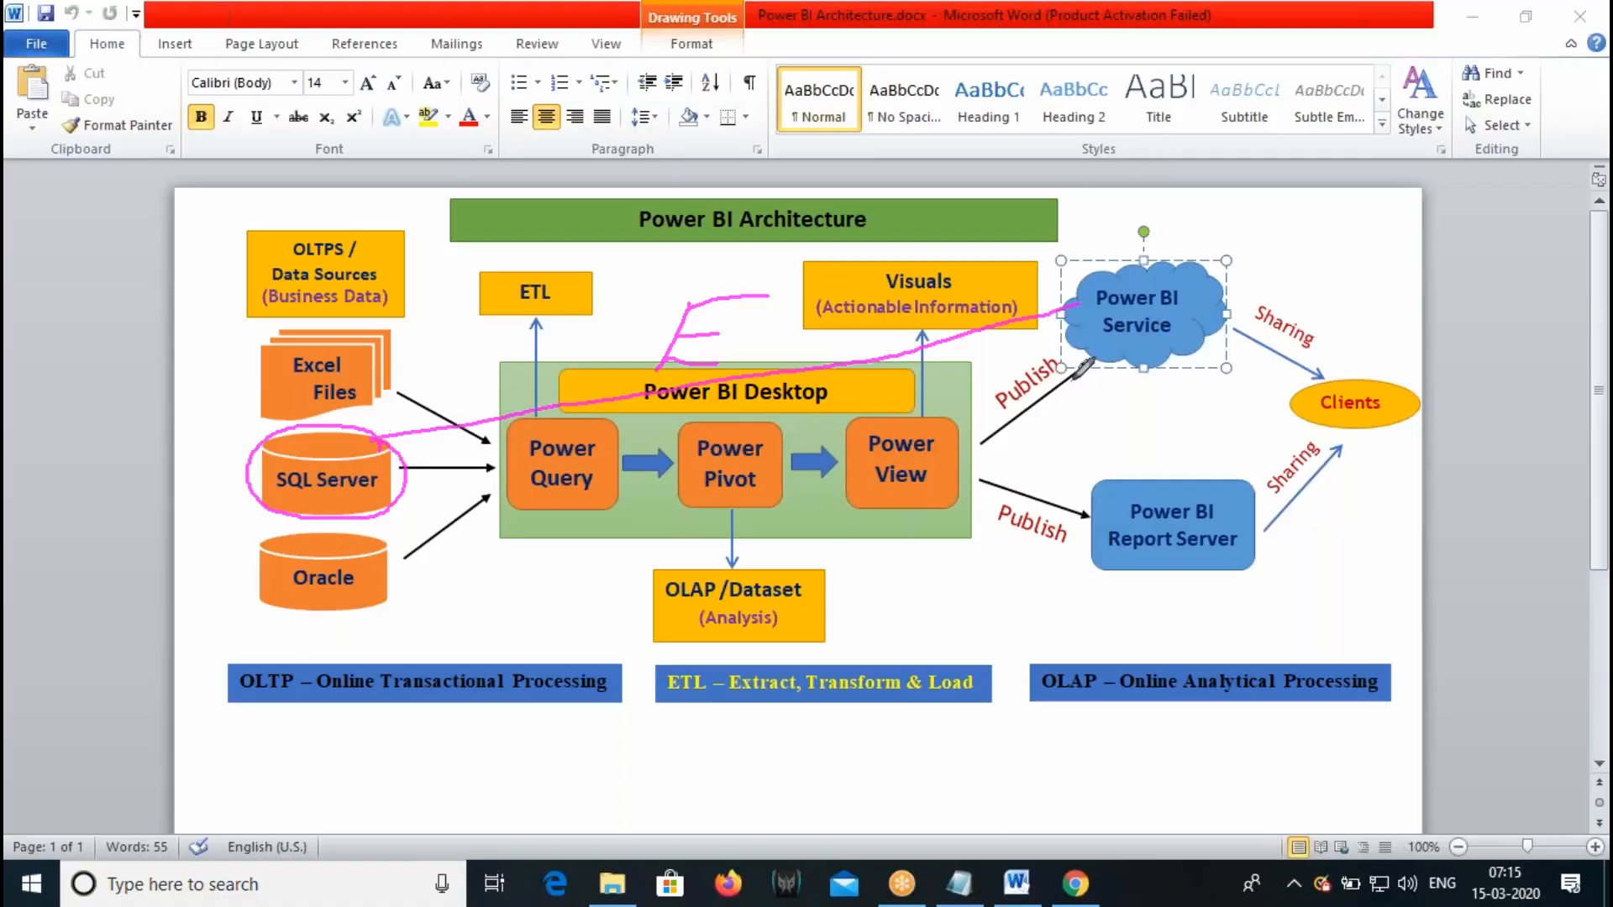
{"action": "key", "text": "Escape"}
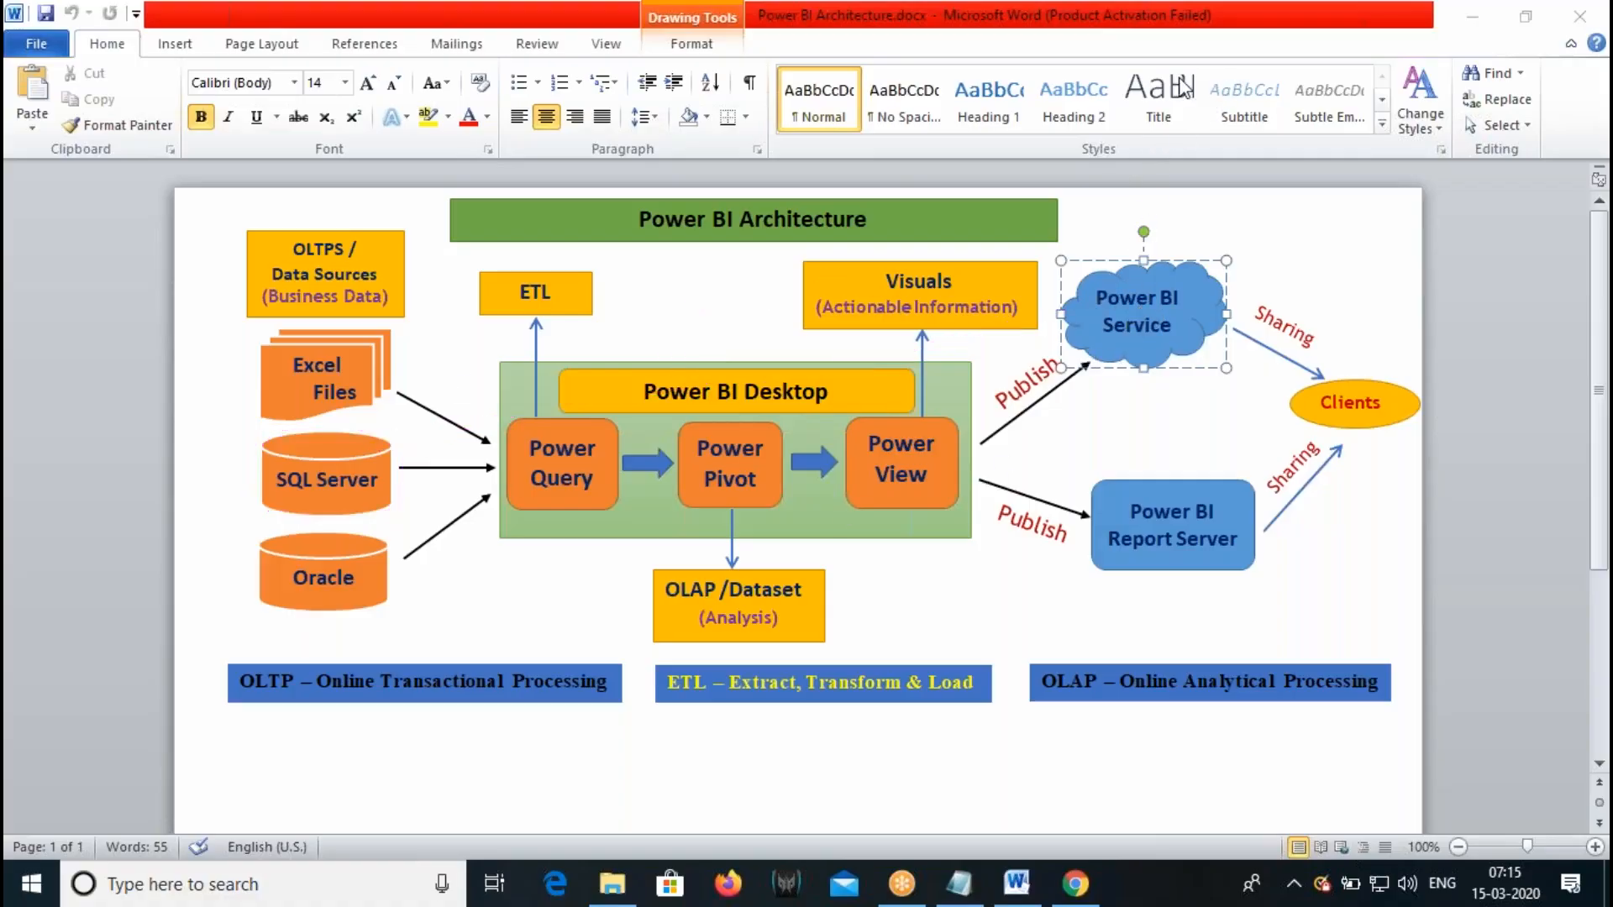
{"action": "left_click", "coordinate": [1075, 884]}
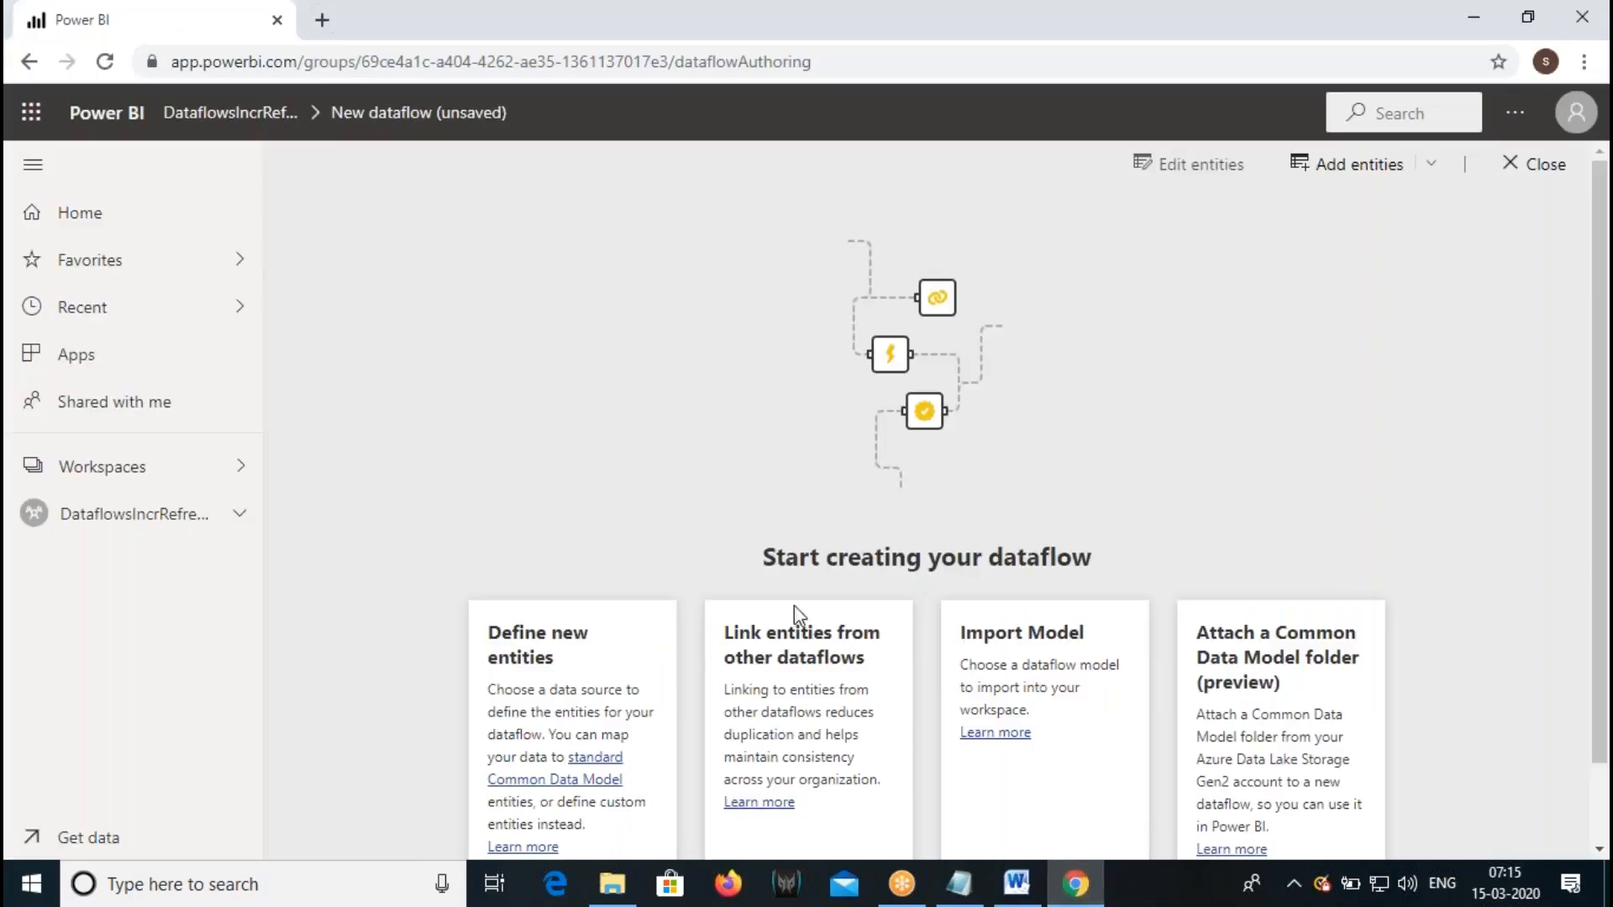
- Add new entities to the dataflow, choosing SQL Server database as the data source
{"action": "scroll", "coordinate": [697, 647], "scroll_direction": "down", "scroll_amount": 1}
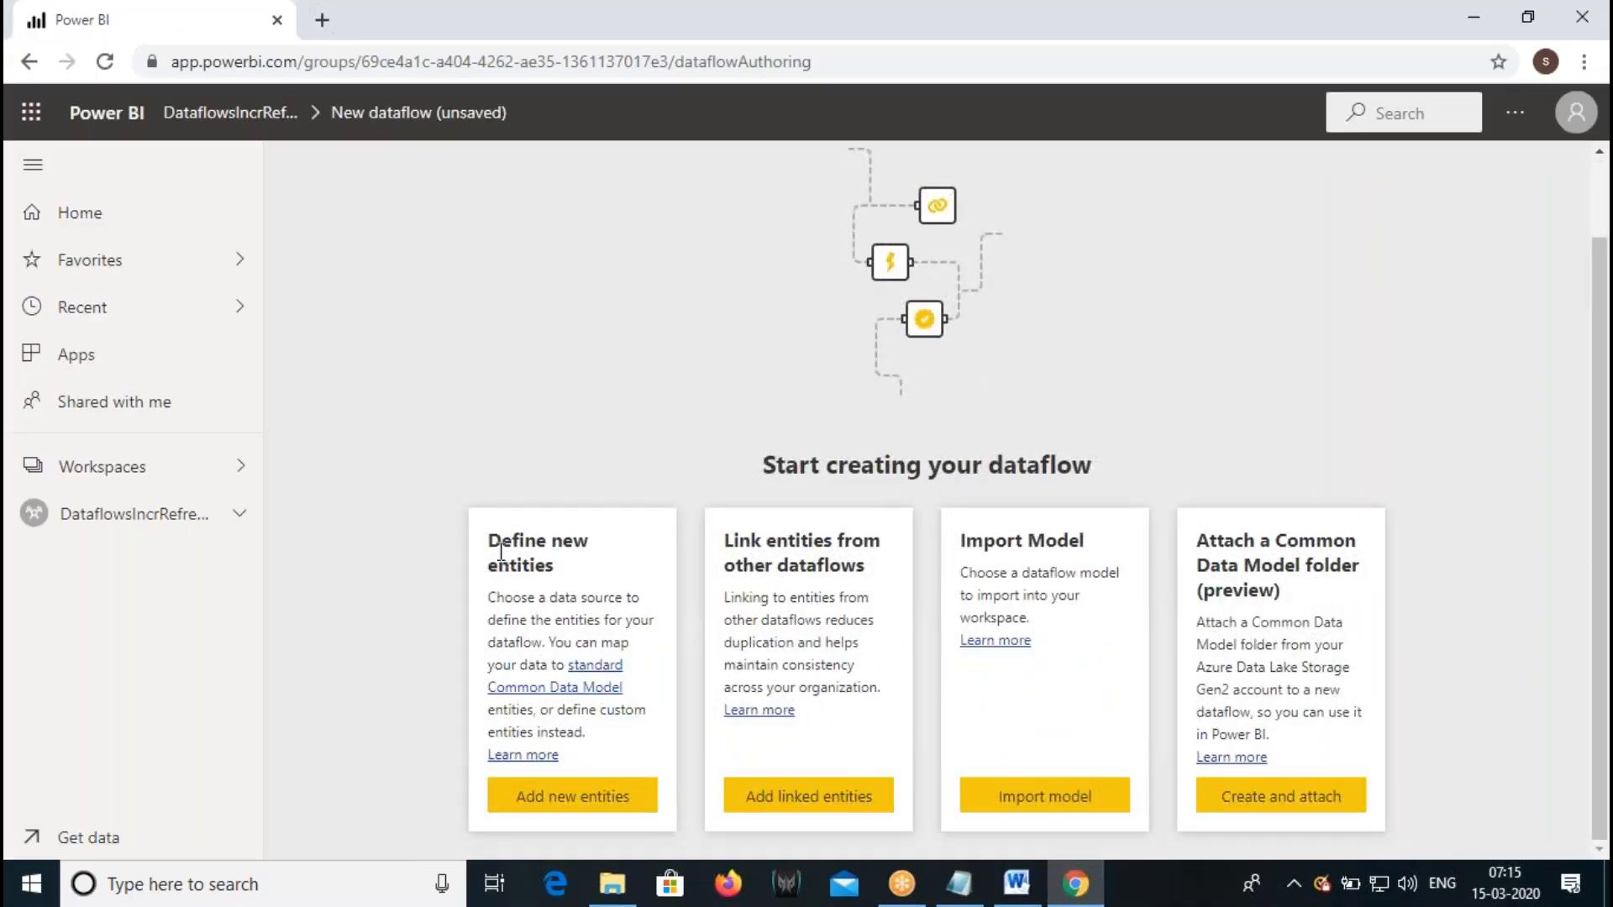
{"action": "left_click_drag", "start_coordinate": [504, 548], "coordinate": [575, 563]}
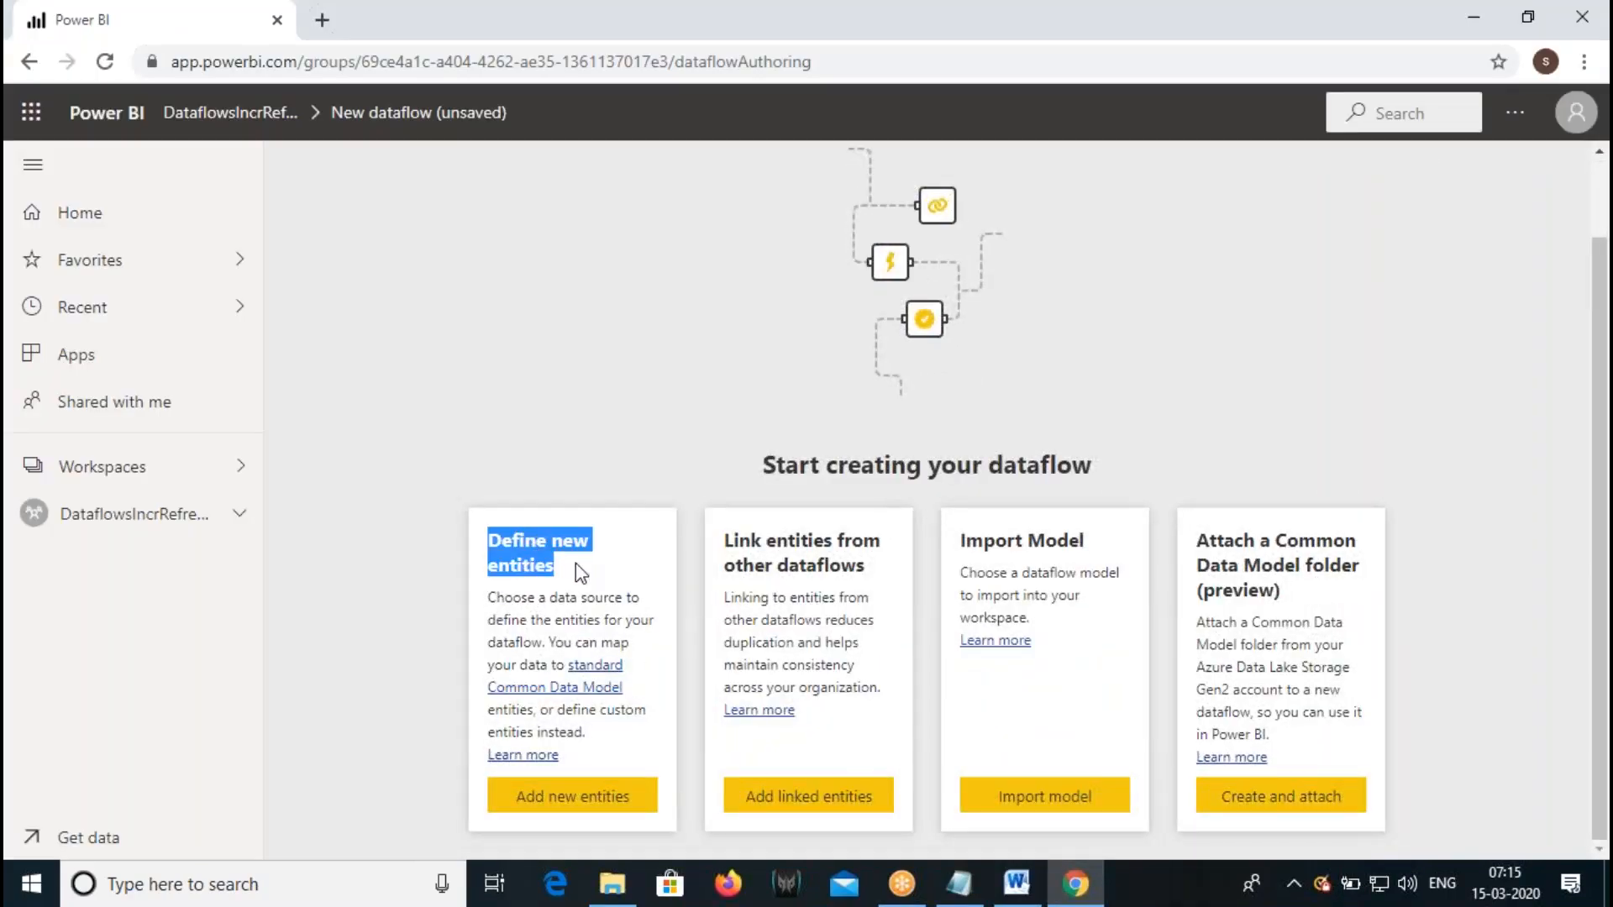
{"action": "left_click", "coordinate": [592, 802]}
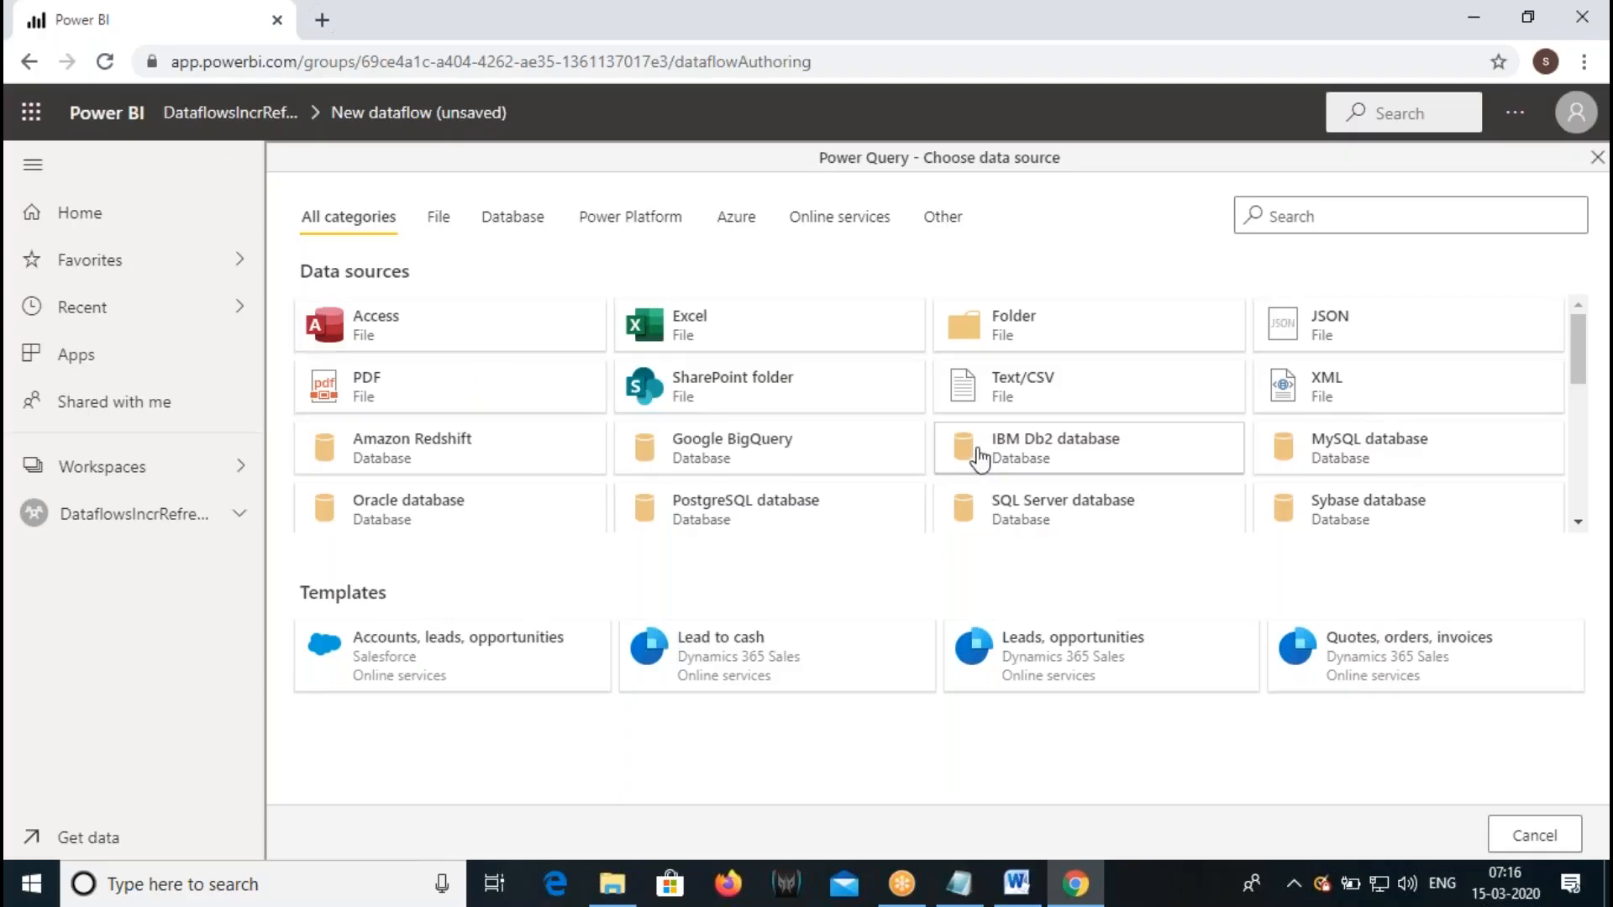
{"action": "scroll", "coordinate": [740, 382], "scroll_direction": "down", "scroll_amount": 5}
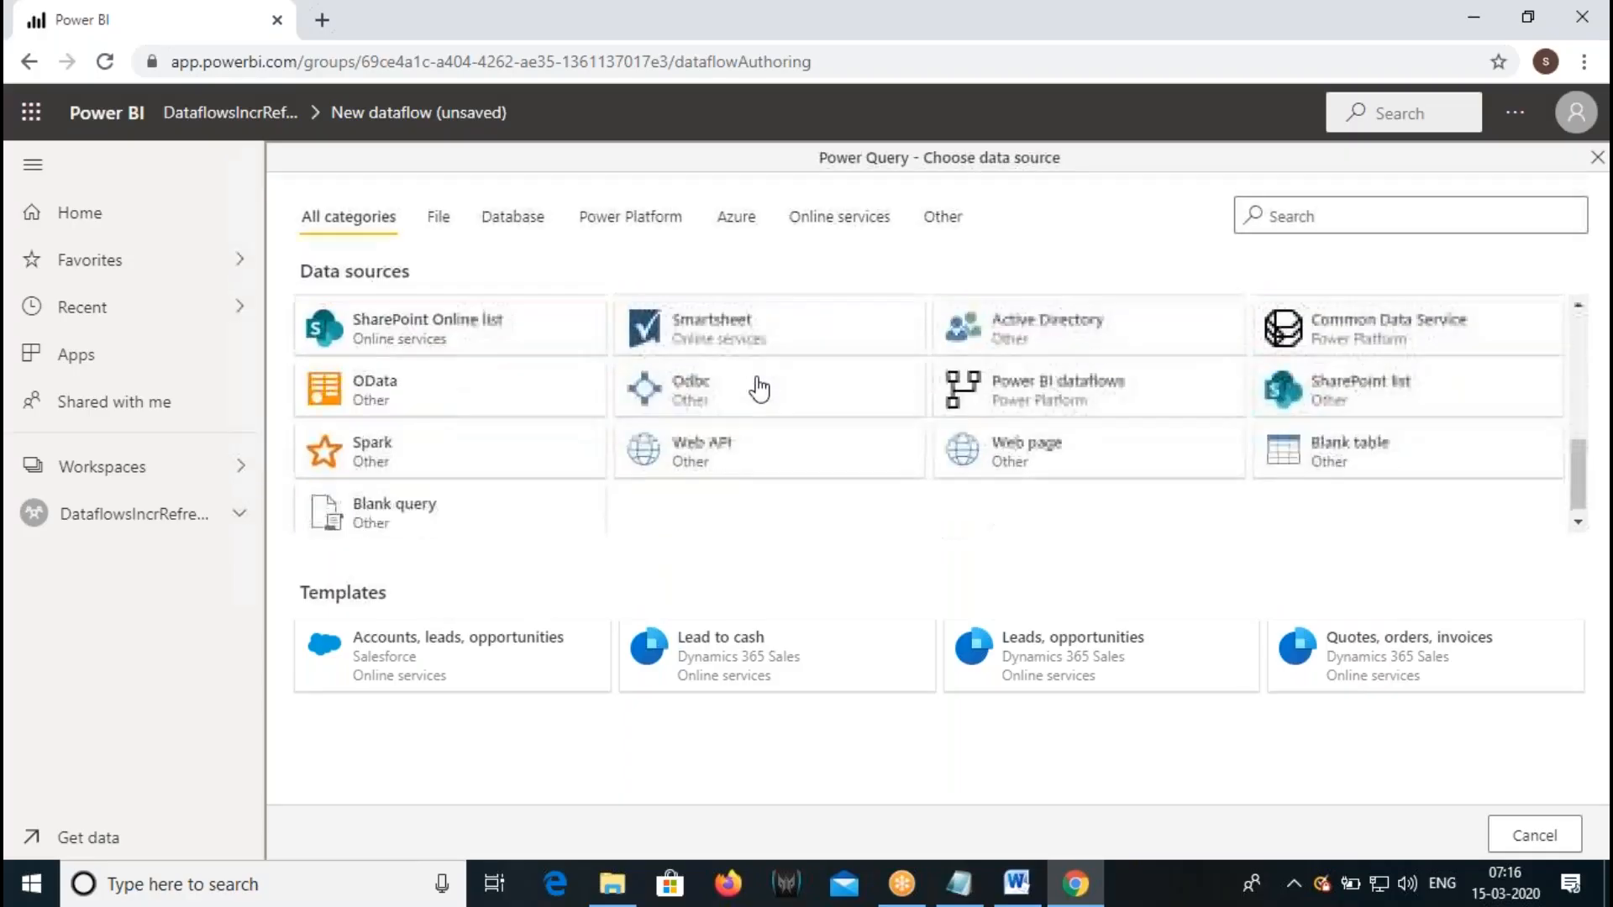
{"action": "scroll", "coordinate": [756, 475], "scroll_direction": "up", "scroll_amount": 3}
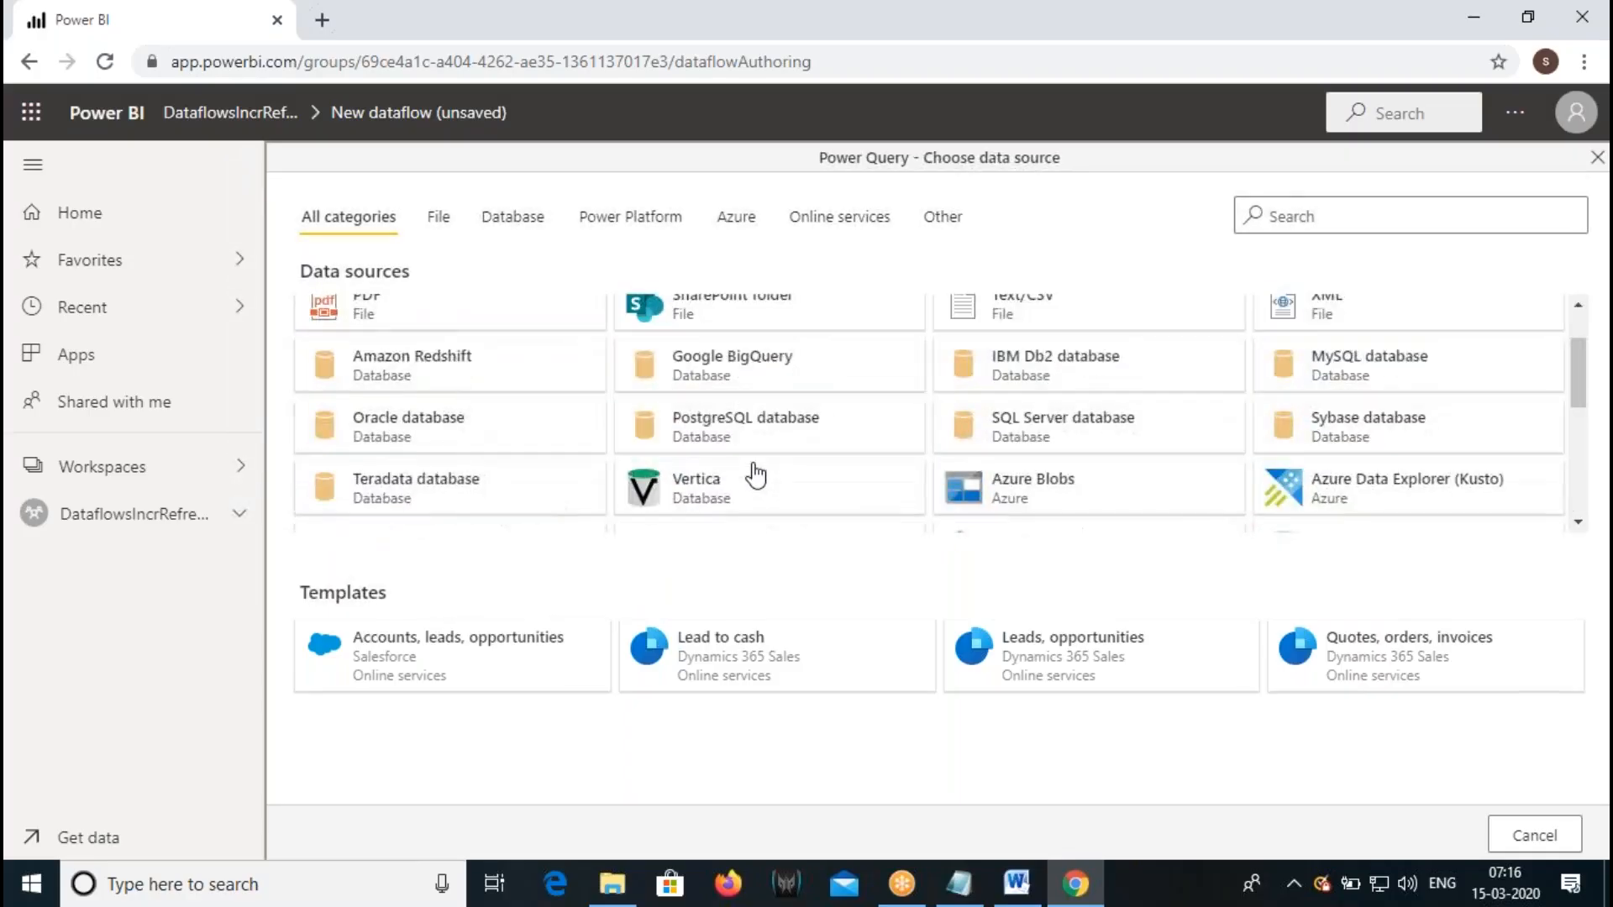
{"action": "left_click", "coordinate": [1046, 430]}
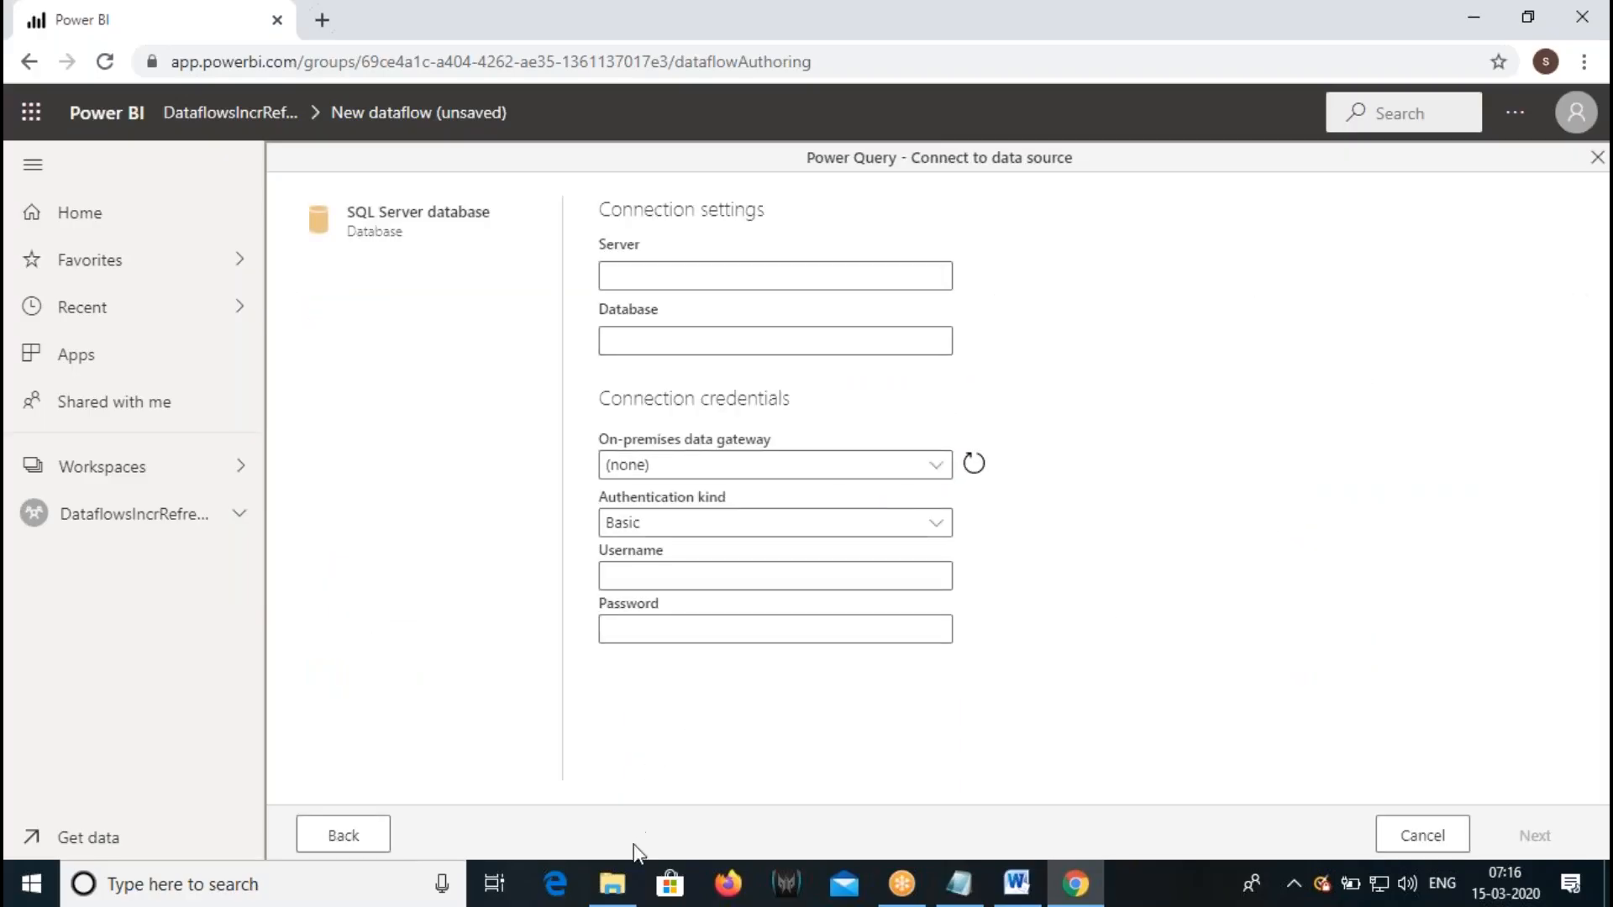
- Switch to File Explorer and open SQL Server.txt from the Desktop_Backup_Oct2019 folder on Local Disk (D:)
{"action": "left_click", "coordinate": [613, 883]}
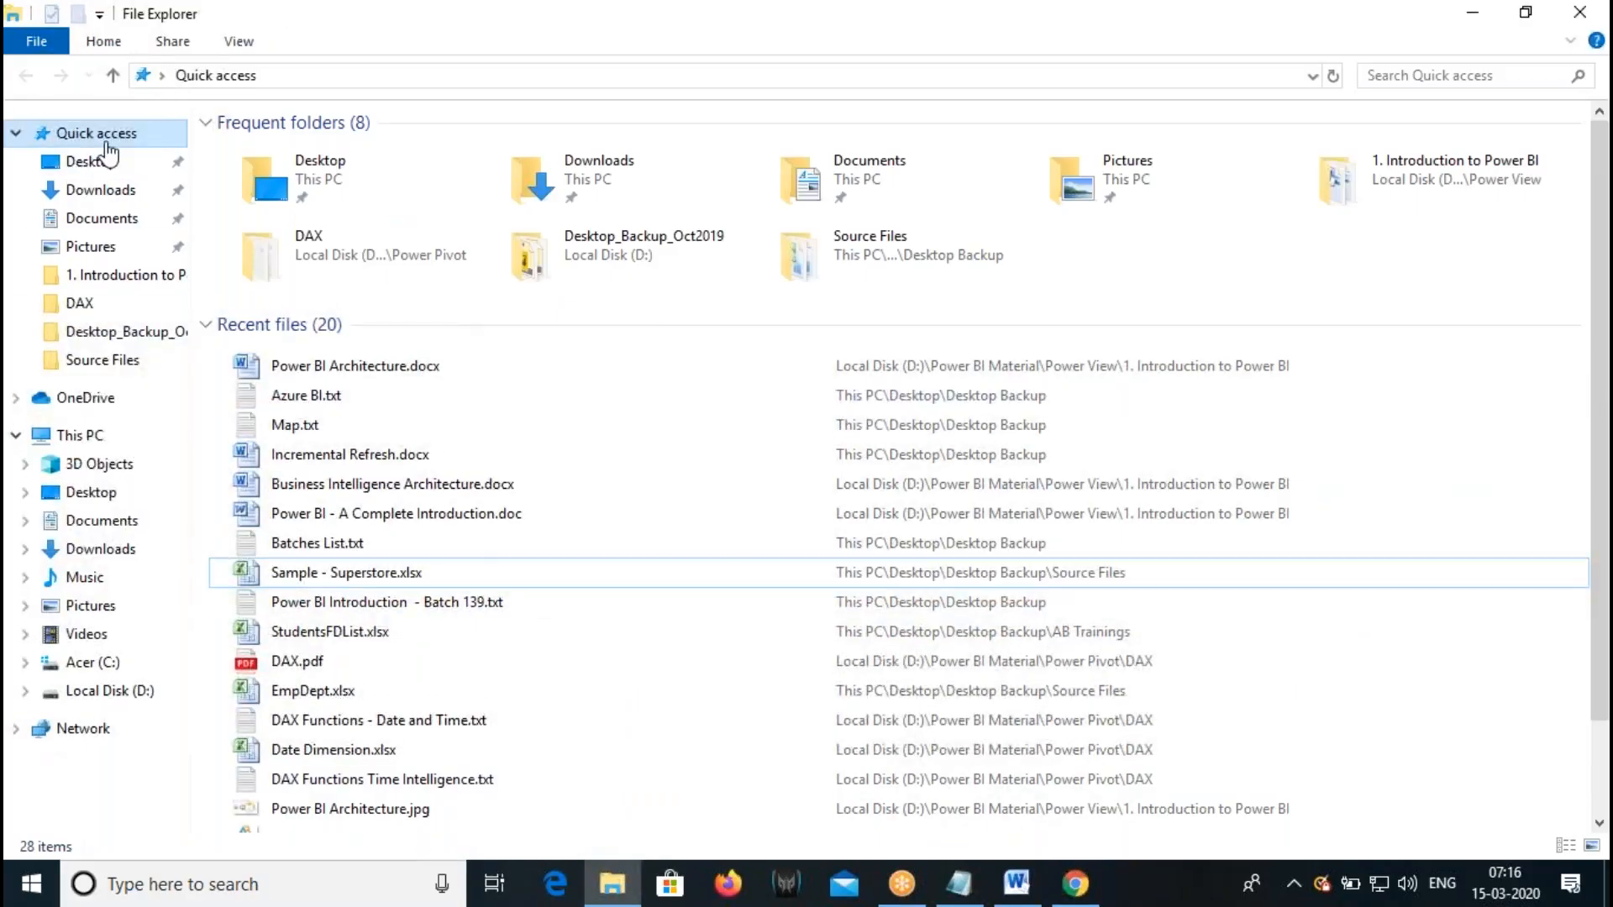
{"action": "scroll", "coordinate": [346, 643], "scroll_direction": "down", "scroll_amount": 1}
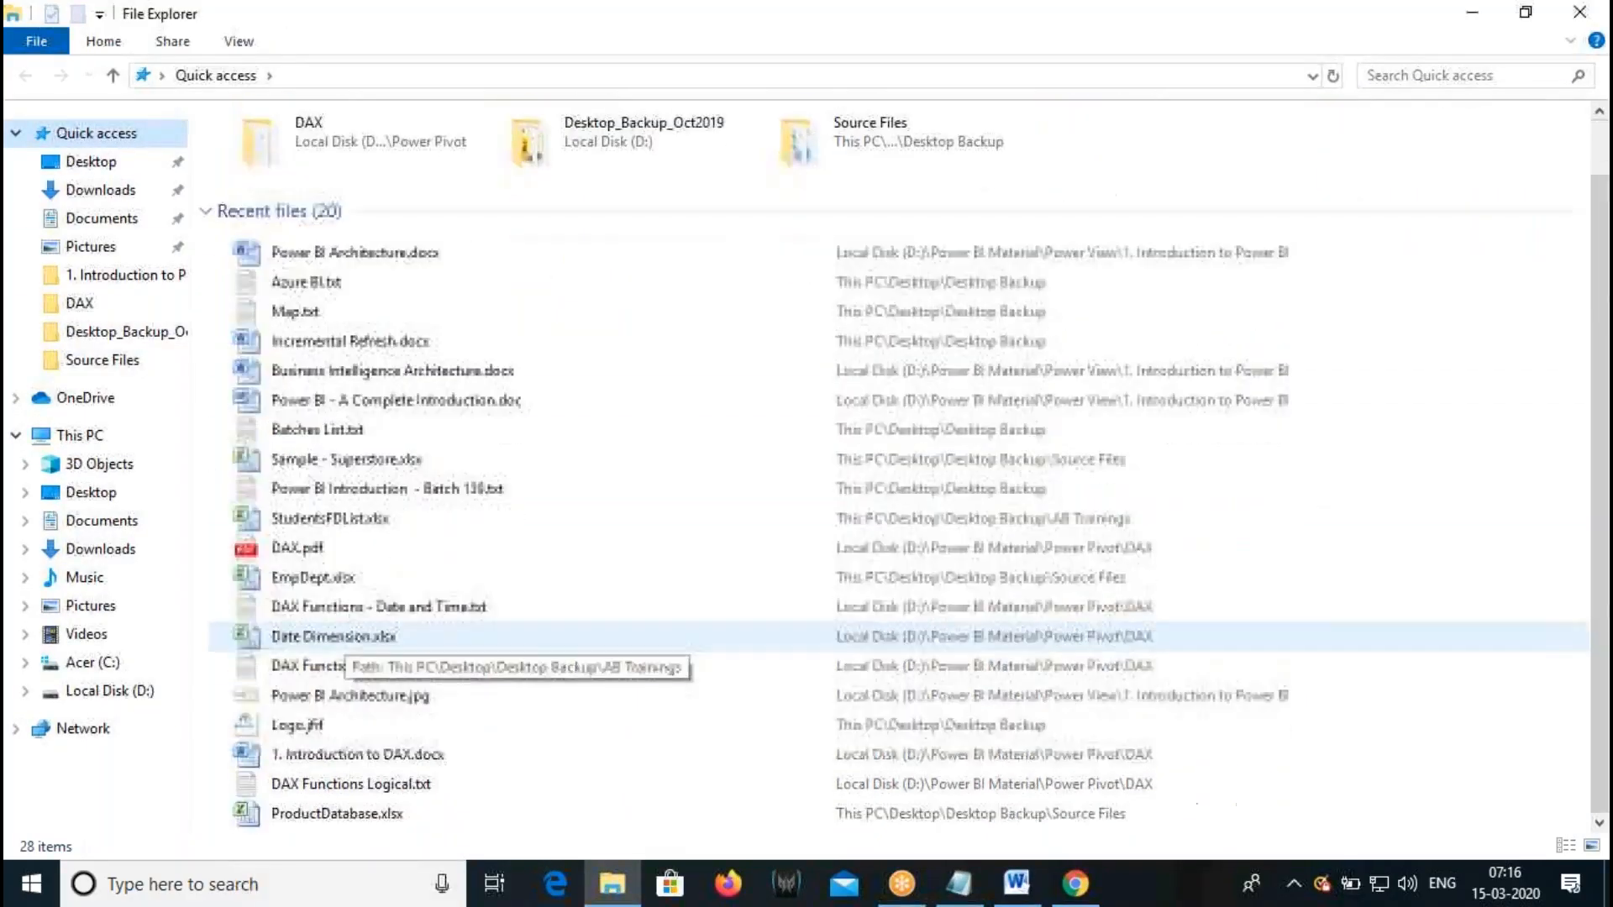
{"action": "scroll", "coordinate": [346, 719], "scroll_direction": "up", "scroll_amount": 2}
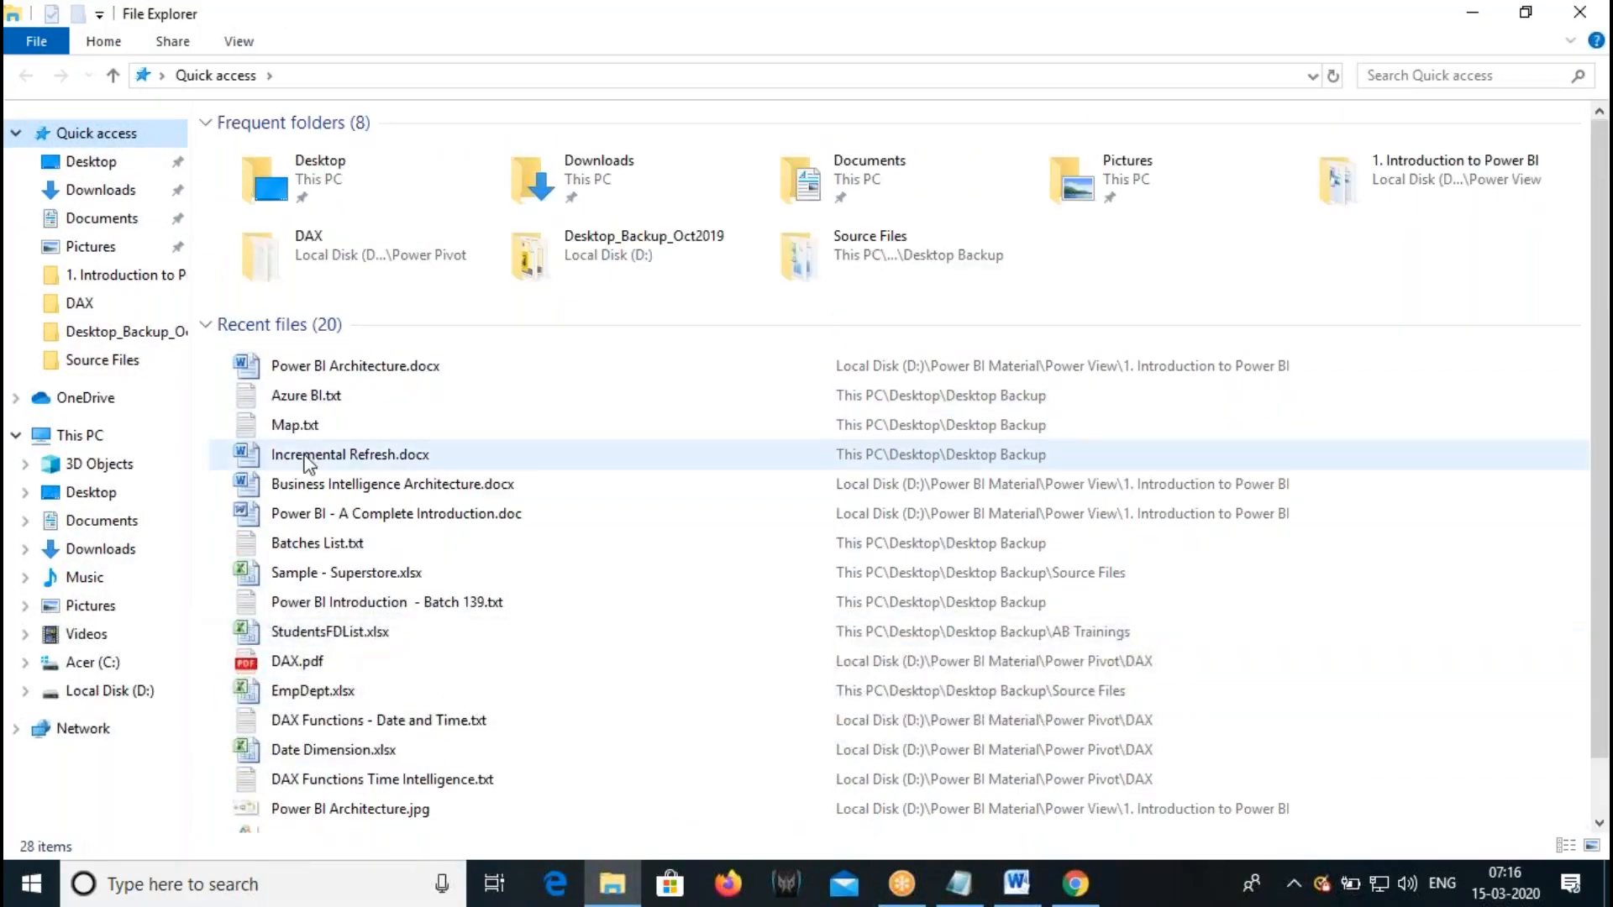
{"action": "scroll", "coordinate": [323, 664], "scroll_direction": "down", "scroll_amount": 2}
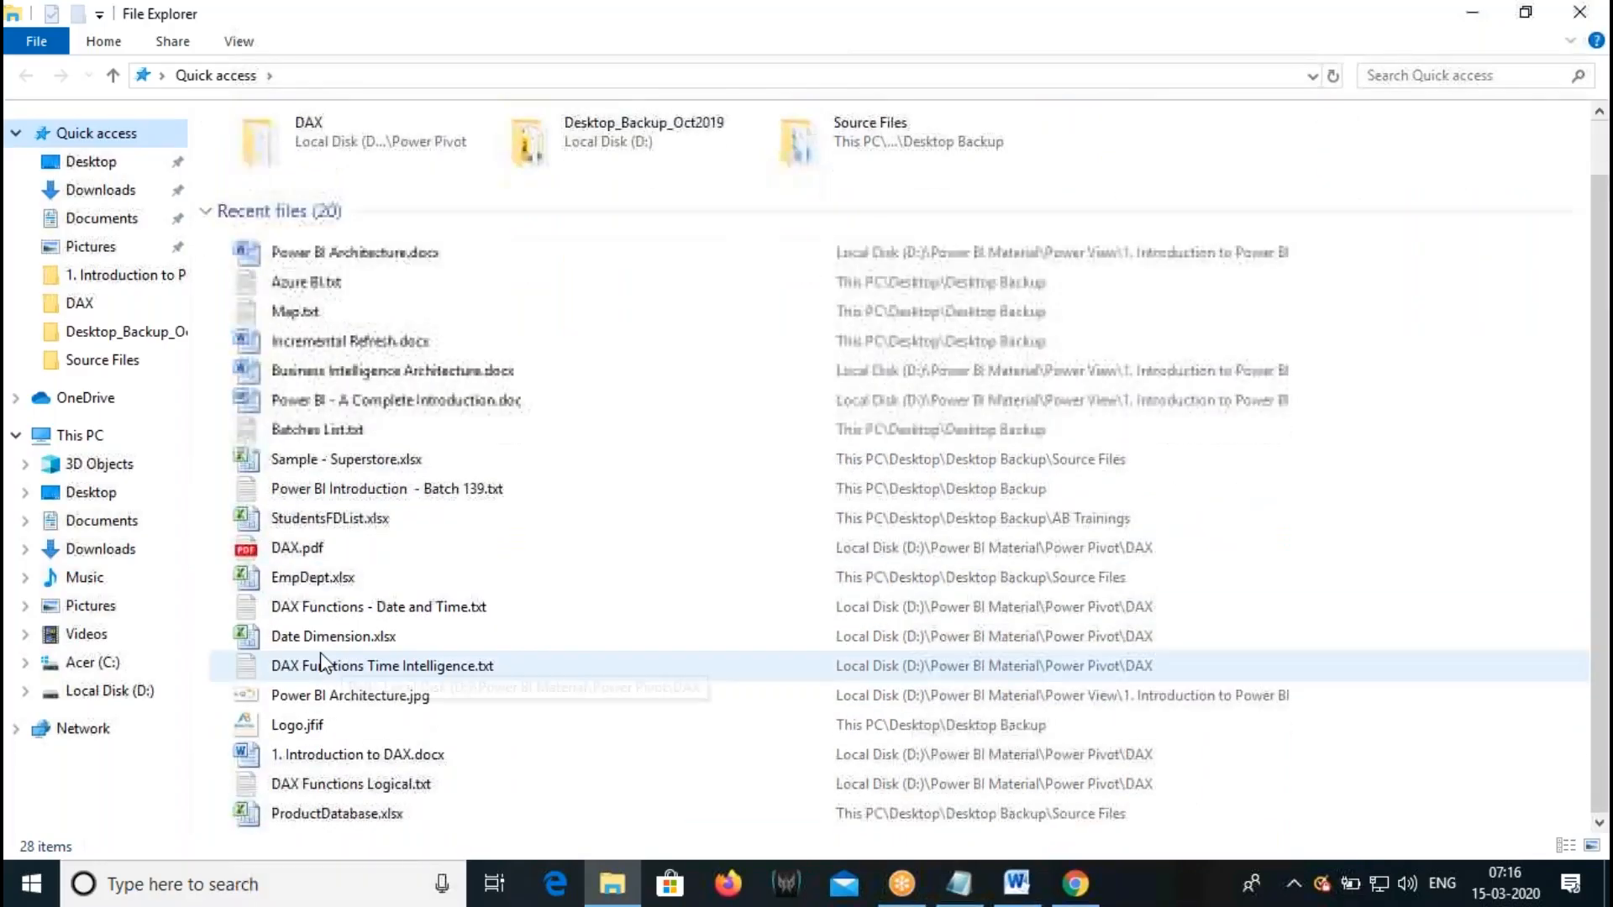
{"action": "left_click", "coordinate": [96, 691]}
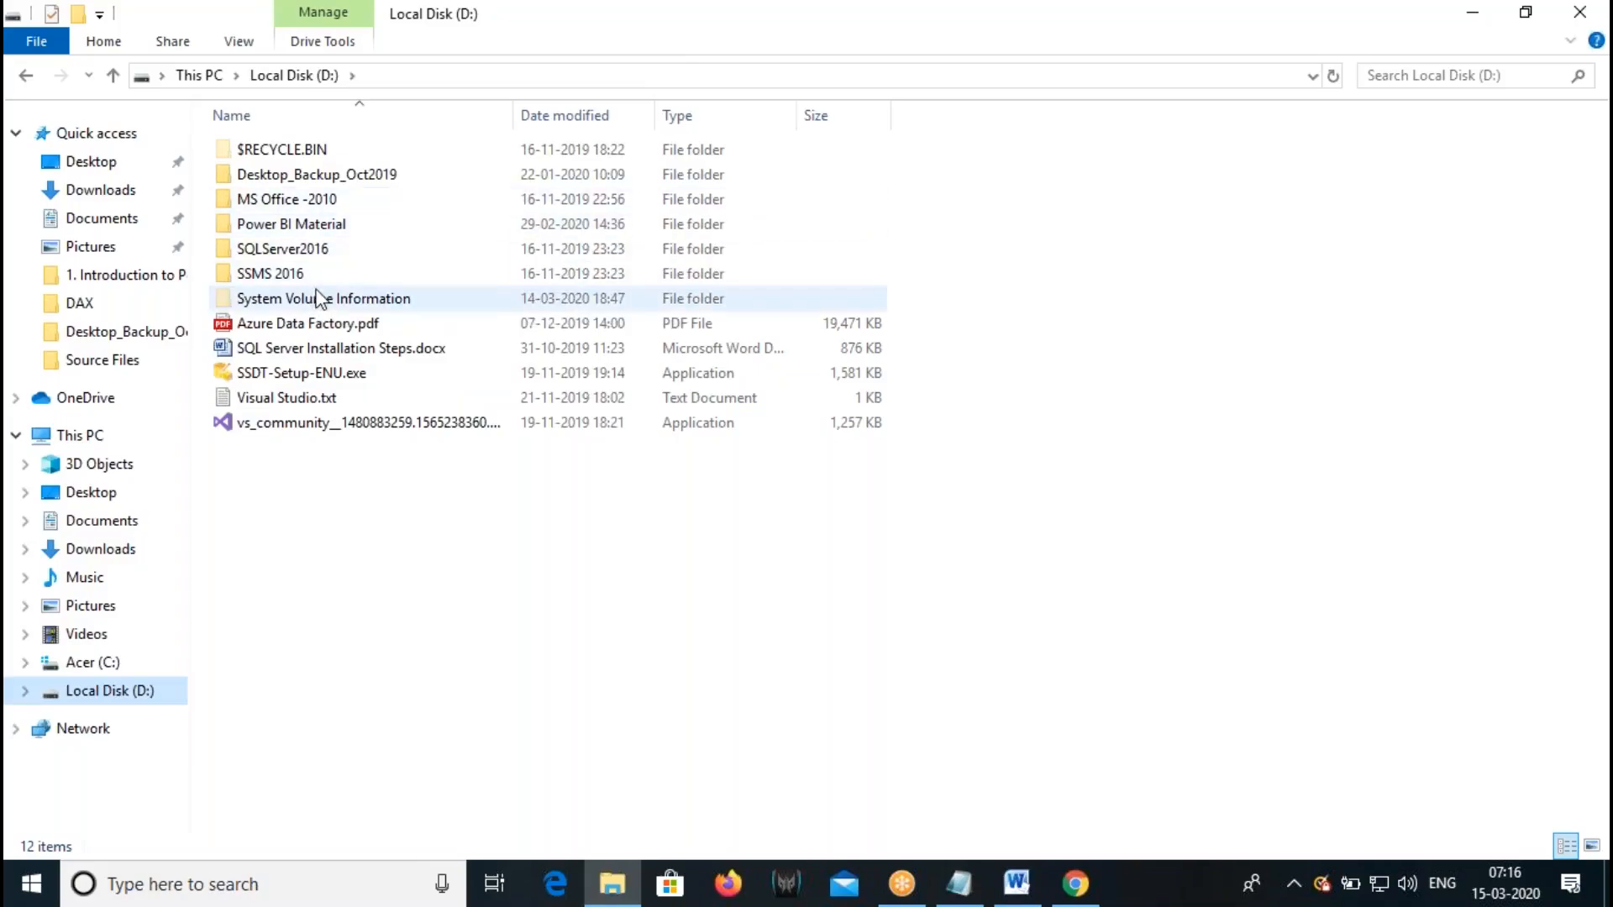
{"action": "double_click", "coordinate": [324, 175]}
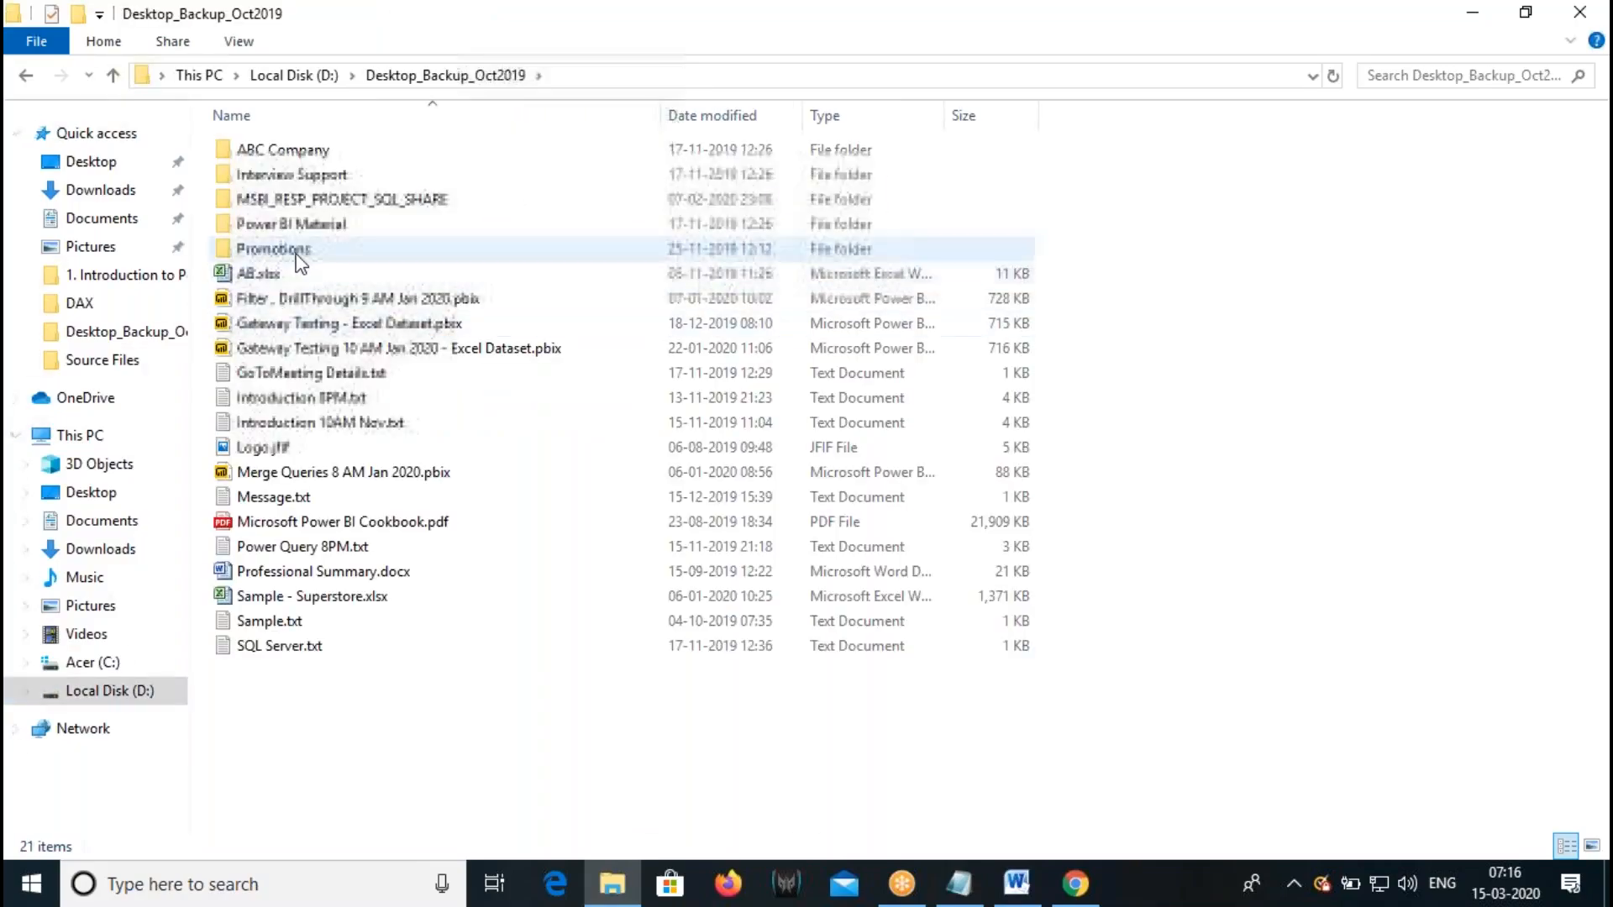
{"action": "double_click", "coordinate": [276, 645]}
- Copy the server name LAPTOP-GFUN085Q from the text file into the SQL Server connection's Server setting
{"action": "left_click_drag", "start_coordinate": [298, 182], "coordinate": [29, 186]}
{"action": "key", "text": "ctrl+c"}
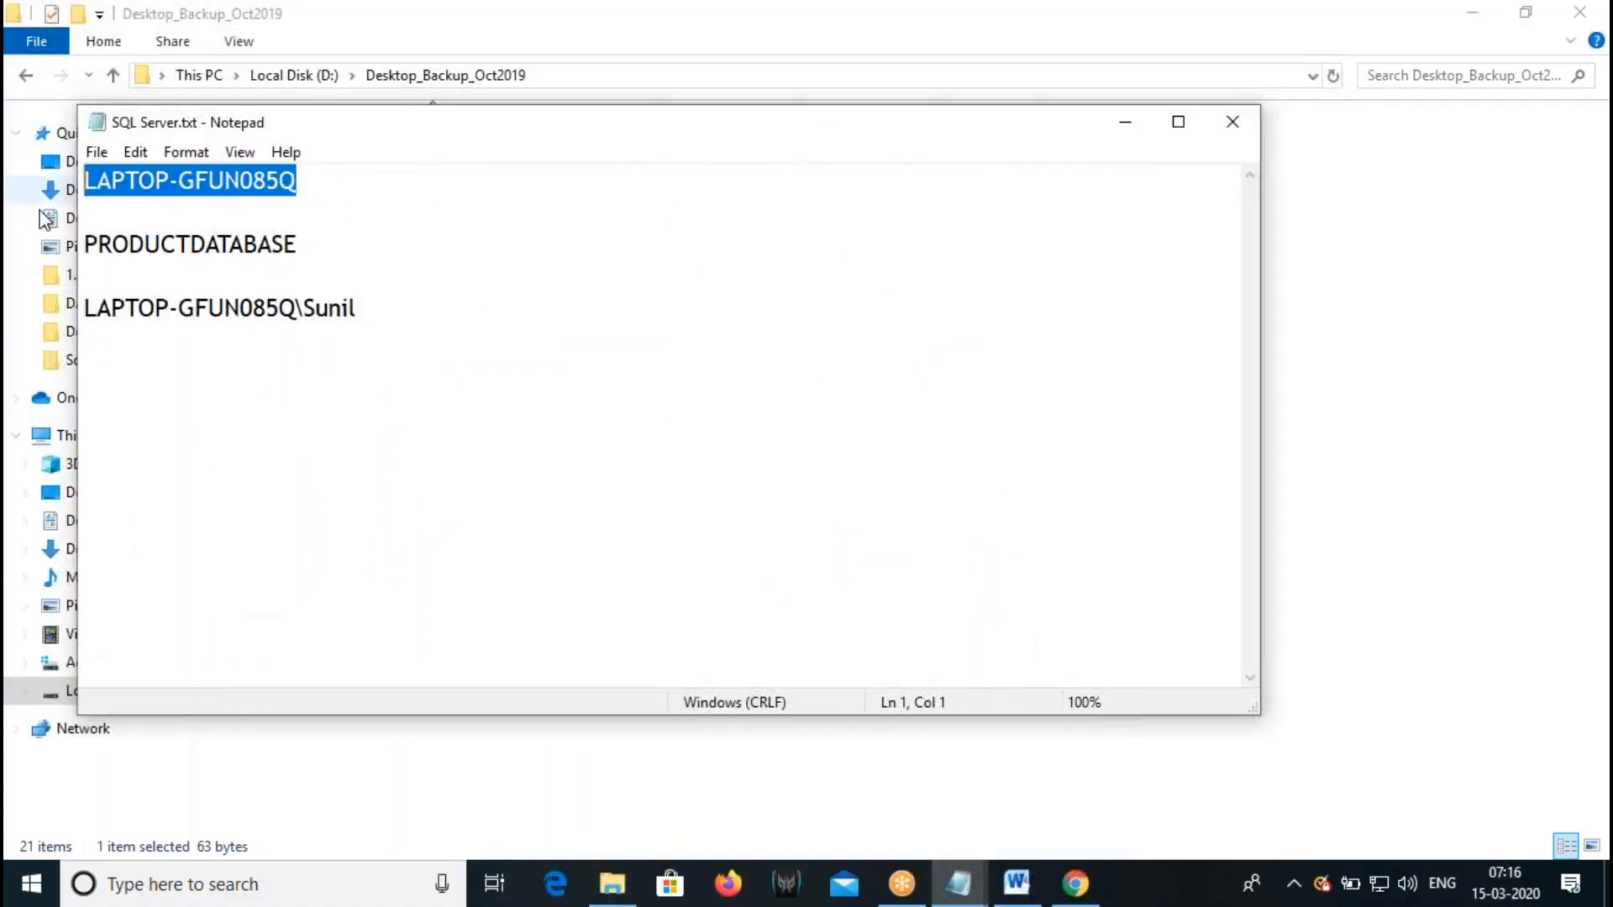
{"action": "left_click", "coordinate": [1125, 122]}
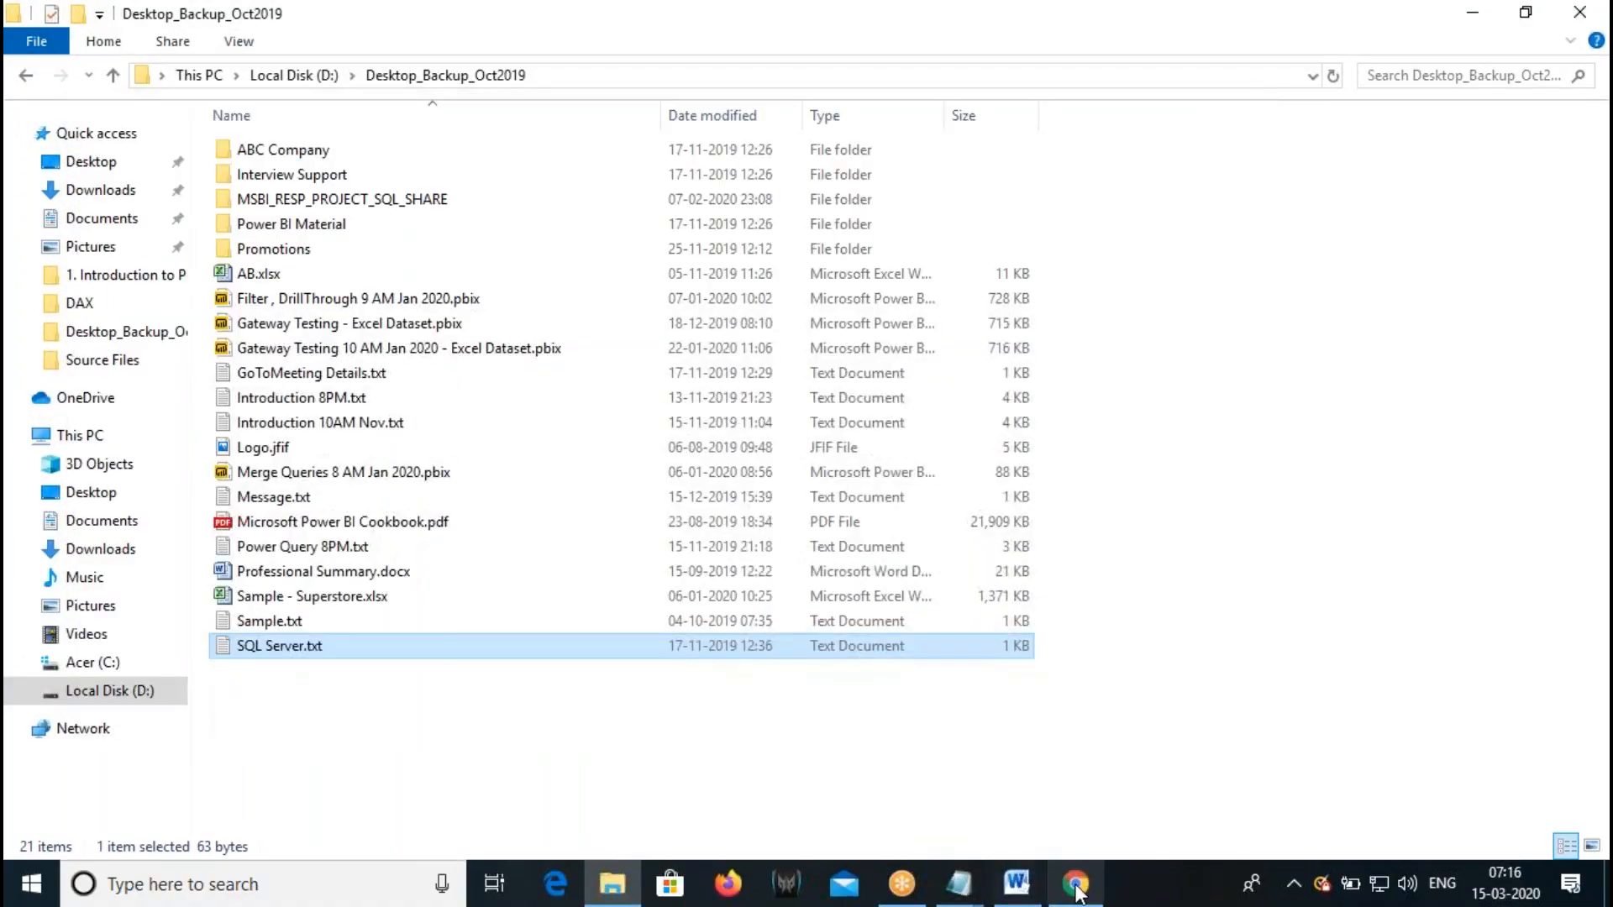
{"action": "left_click", "coordinate": [1074, 886]}
{"action": "left_click", "coordinate": [638, 282]}
{"action": "key", "text": "ctrl+v"}
- Copy the database name PRODUCTDATABASE from SQL Server.txt into the connection's Database setting
{"action": "mouse_move", "coordinate": [959, 884]}
{"action": "left_click", "coordinate": [1048, 799]}
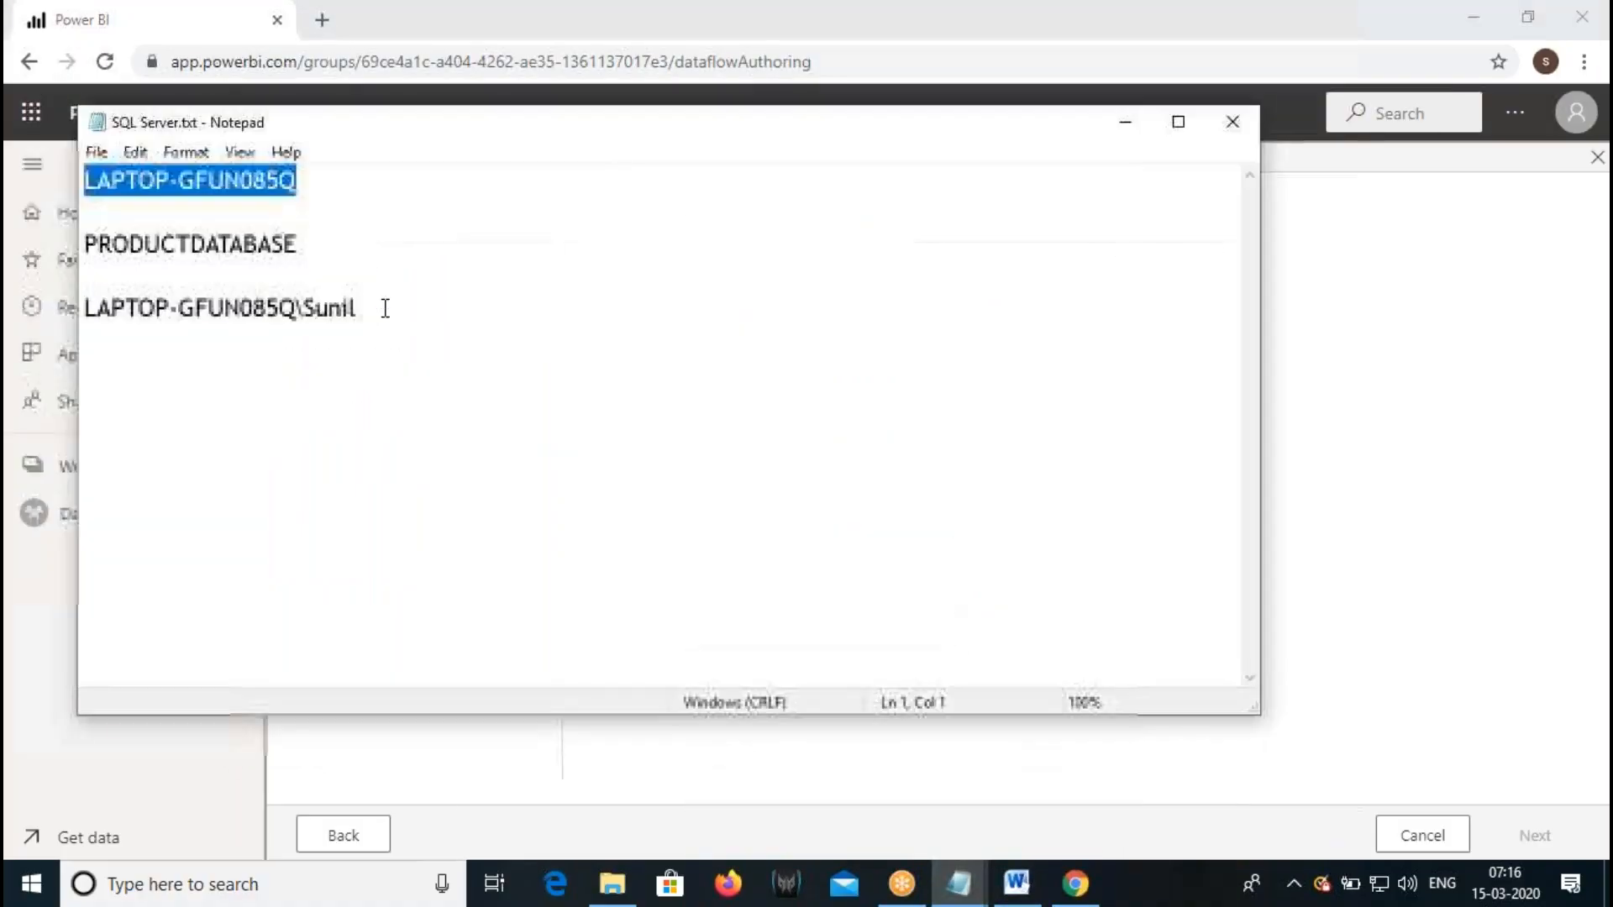
{"action": "double_click", "coordinate": [253, 245]}
{"action": "key", "text": "ctrl+c"}
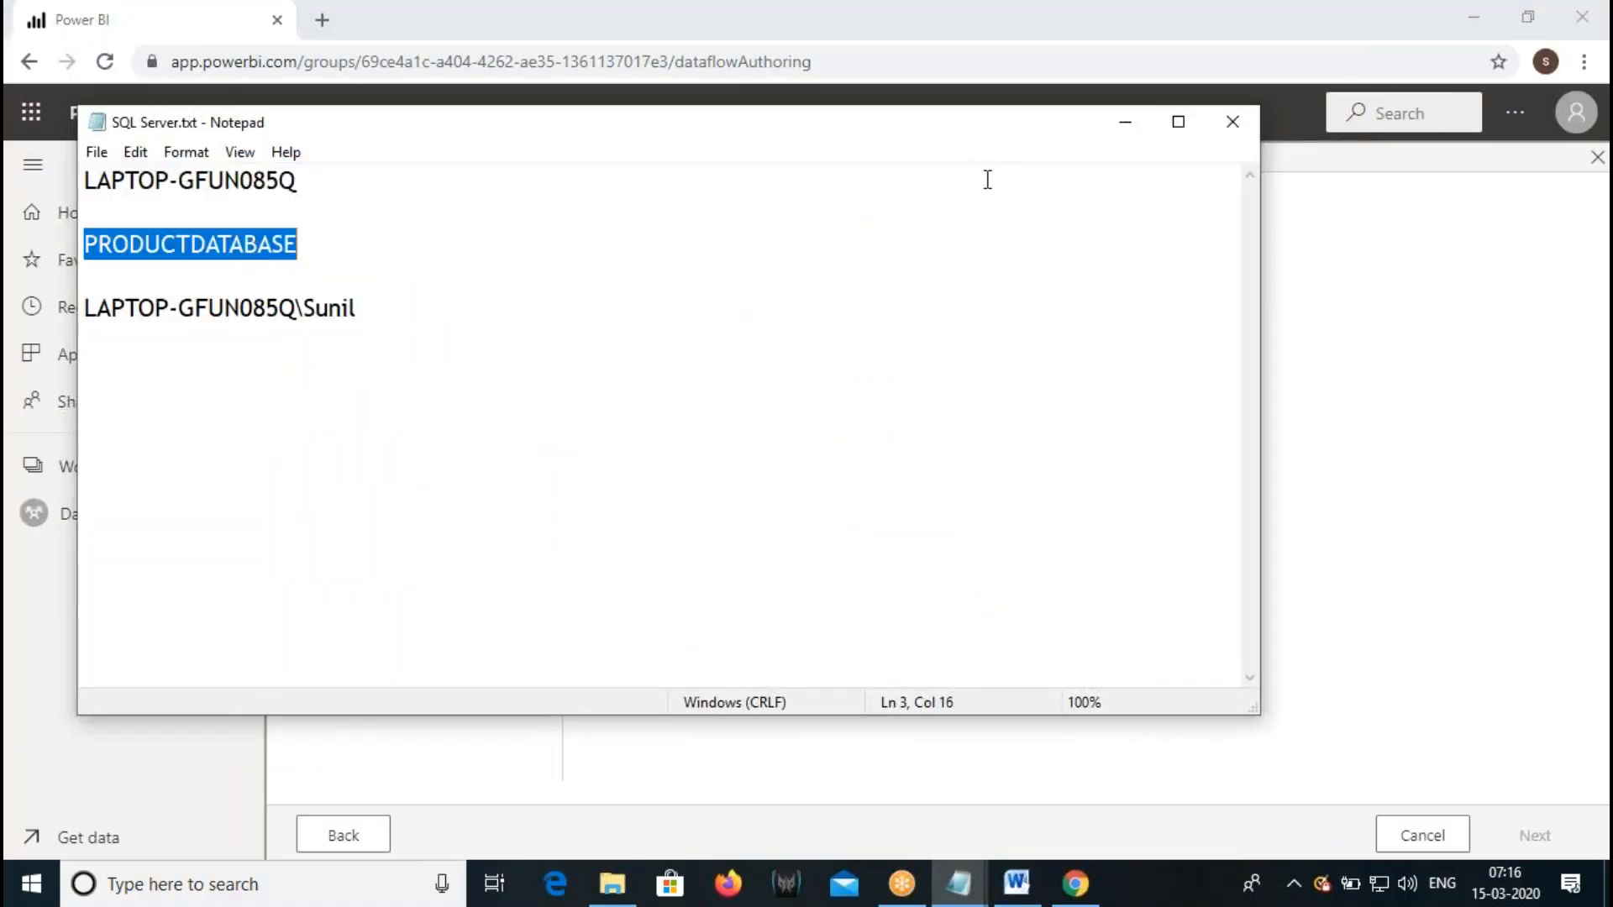
{"action": "left_click", "coordinate": [1125, 122]}
{"action": "left_click", "coordinate": [762, 338]}
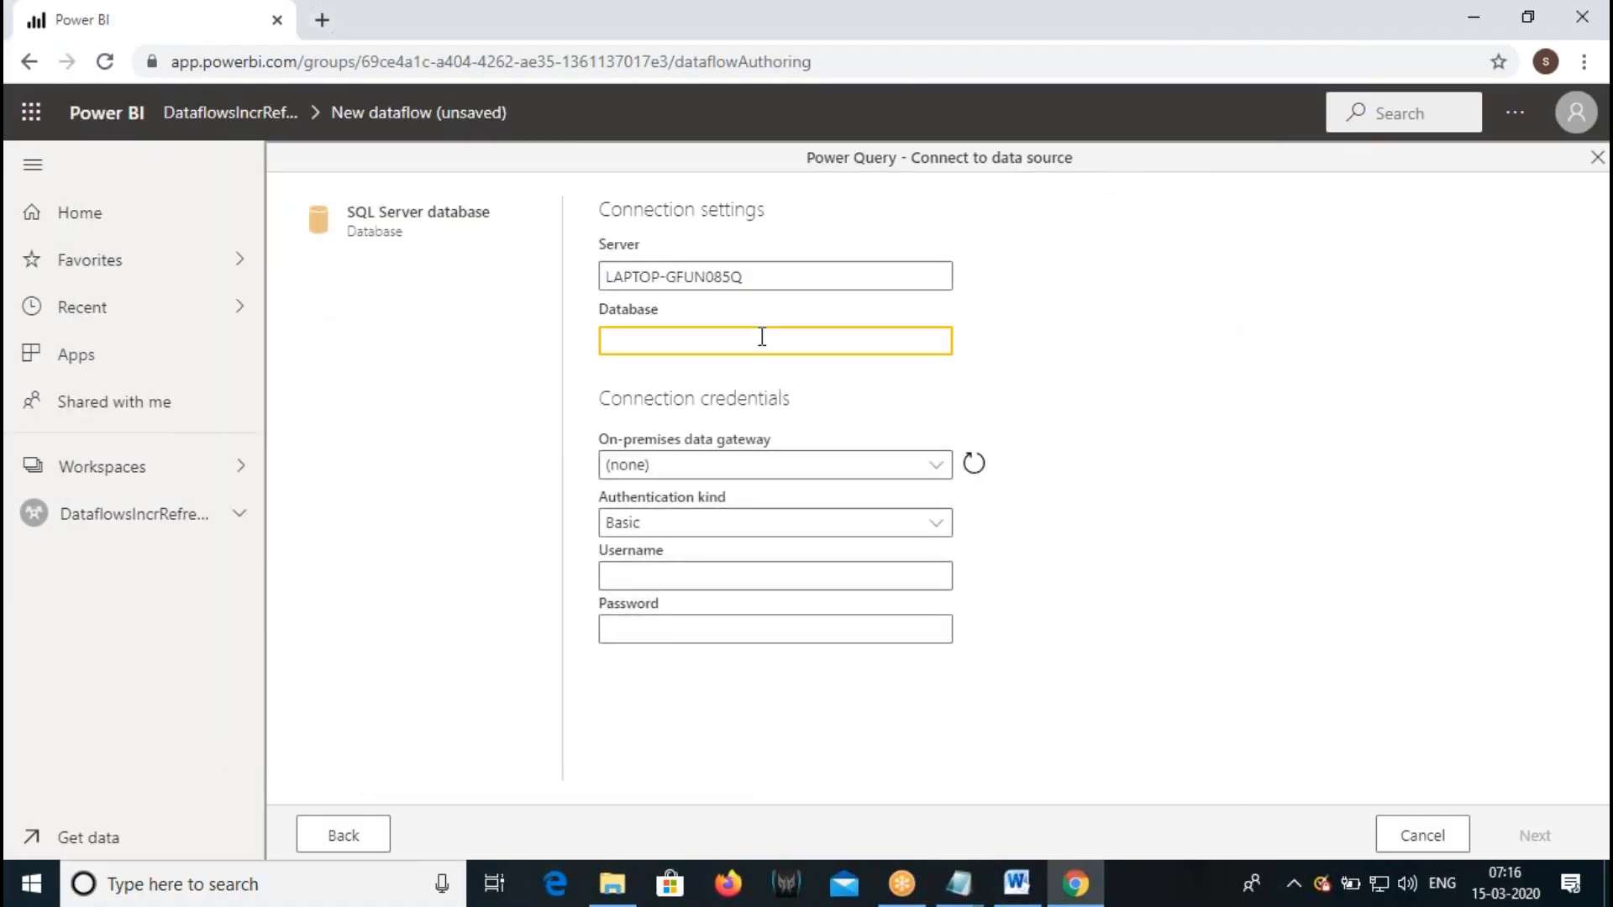
{"action": "key", "text": "ctrl+v"}
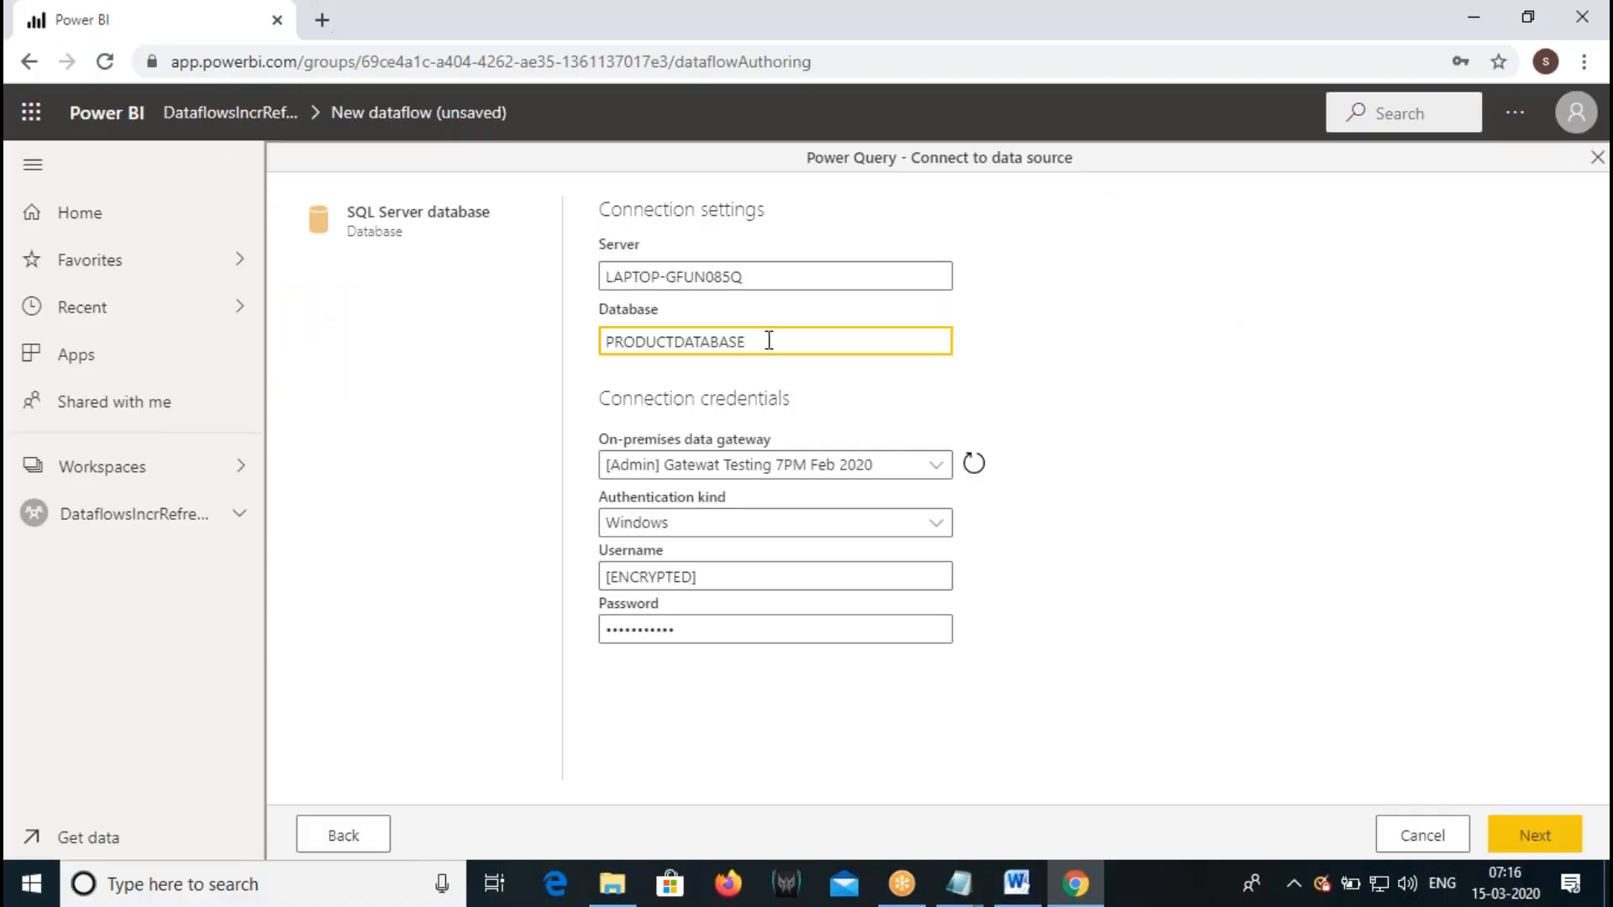
- Choose the 8AM March 2020 on-premises data gateway and Windows authentication for the connection
{"action": "left_click", "coordinate": [739, 467]}
{"action": "scroll", "coordinate": [734, 588], "scroll_direction": "down", "scroll_amount": 15}
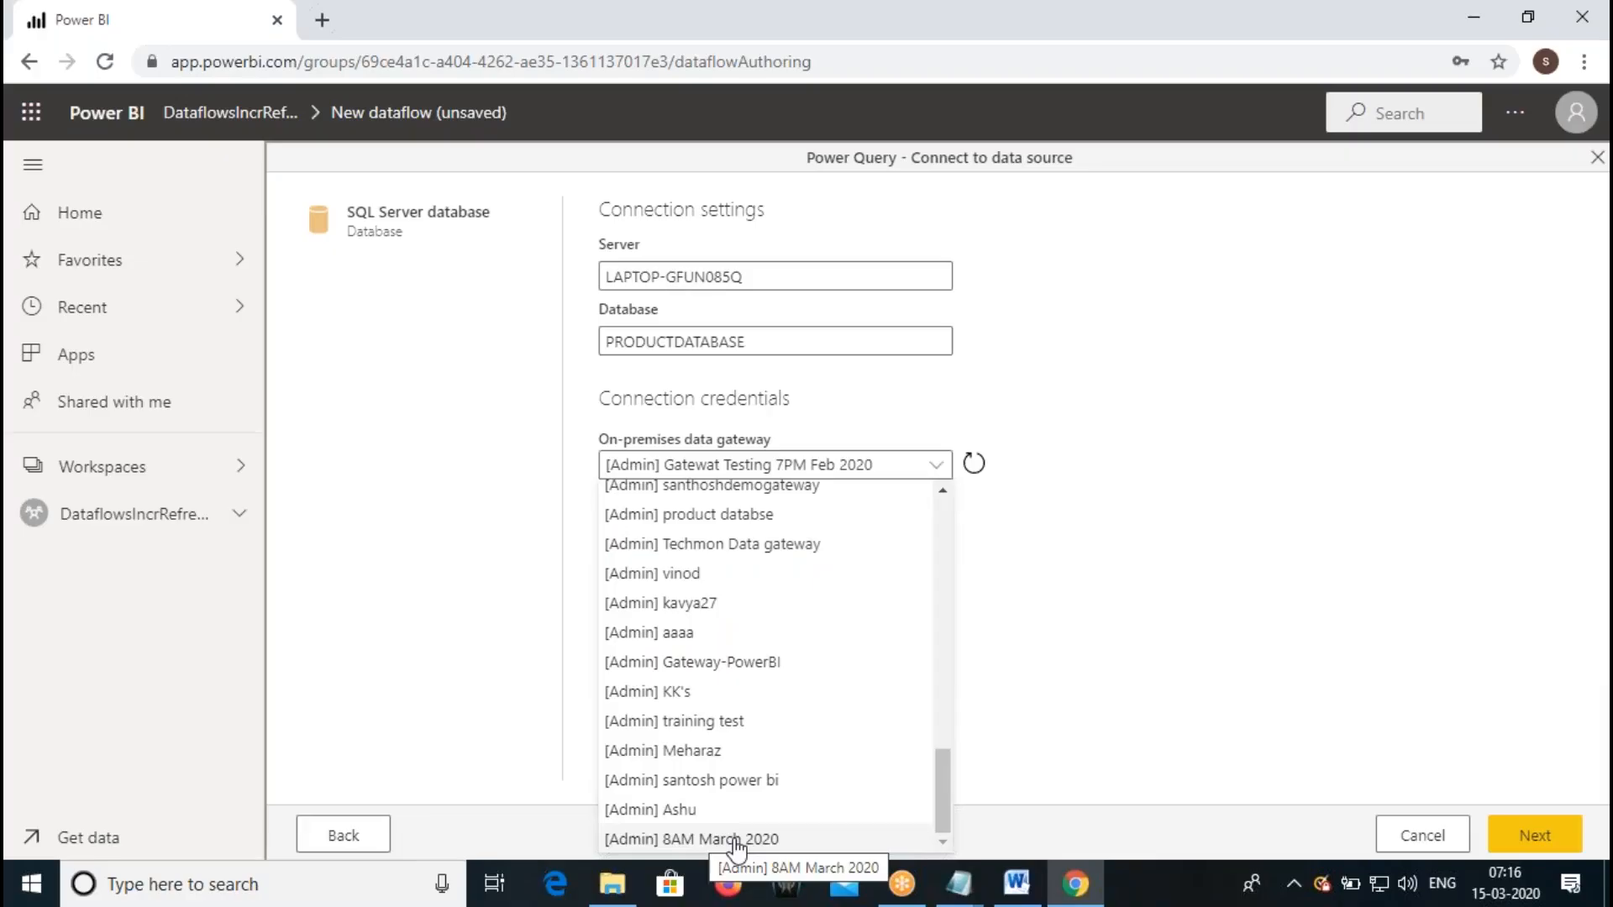
{"action": "left_click", "coordinate": [736, 840]}
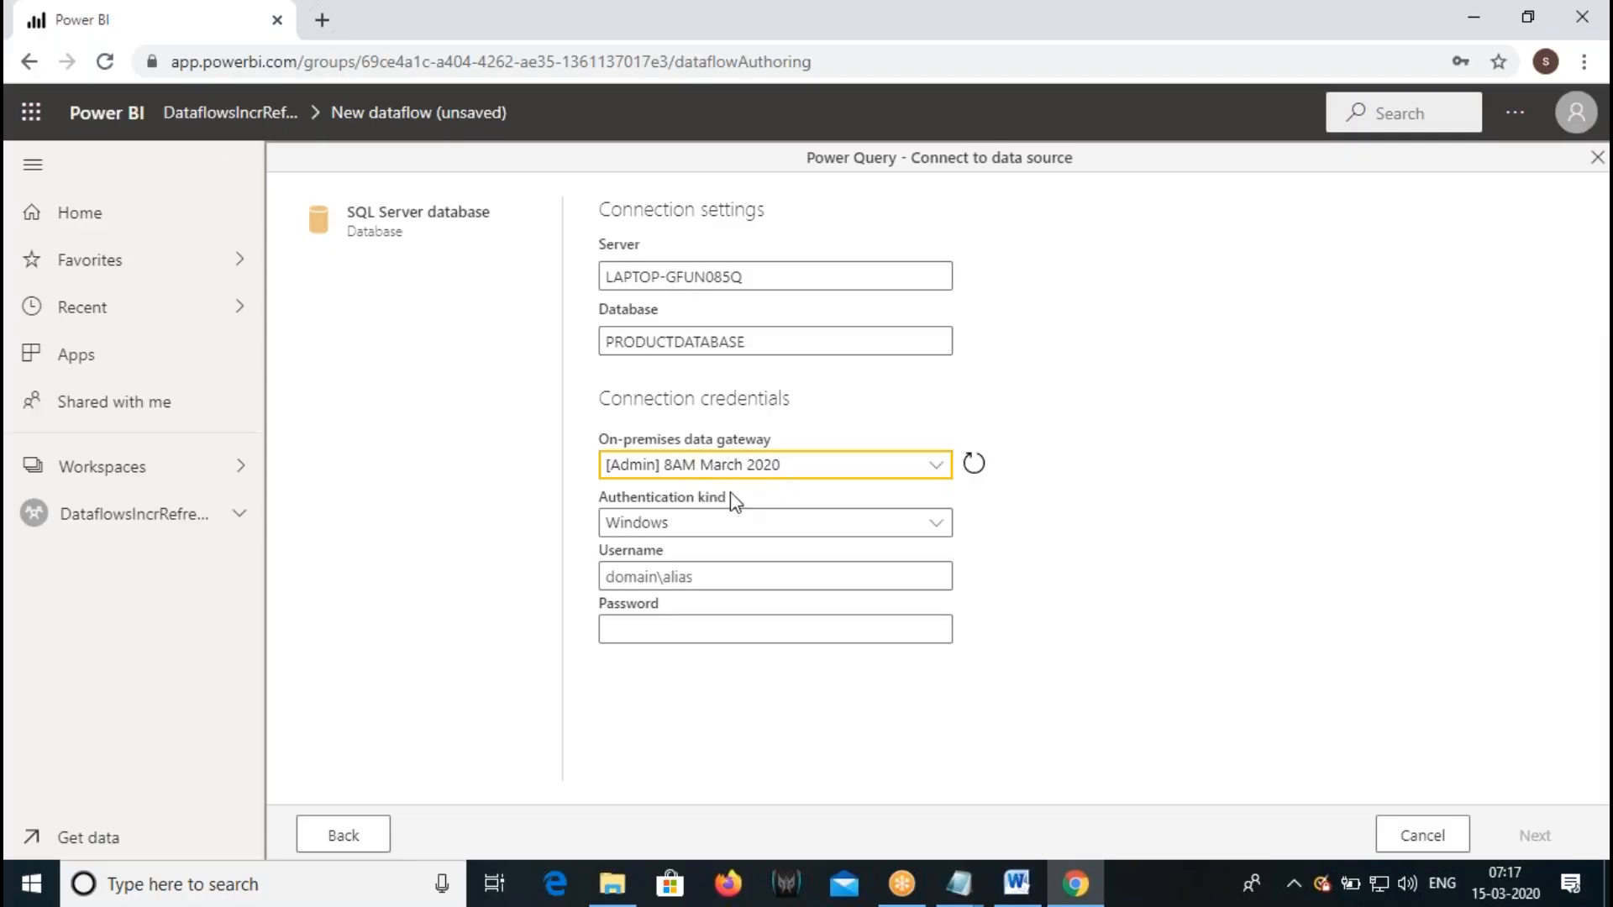
{"action": "left_click_drag", "start_coordinate": [759, 356], "coordinate": [686, 286]}
{"action": "left_click", "coordinate": [658, 525]}
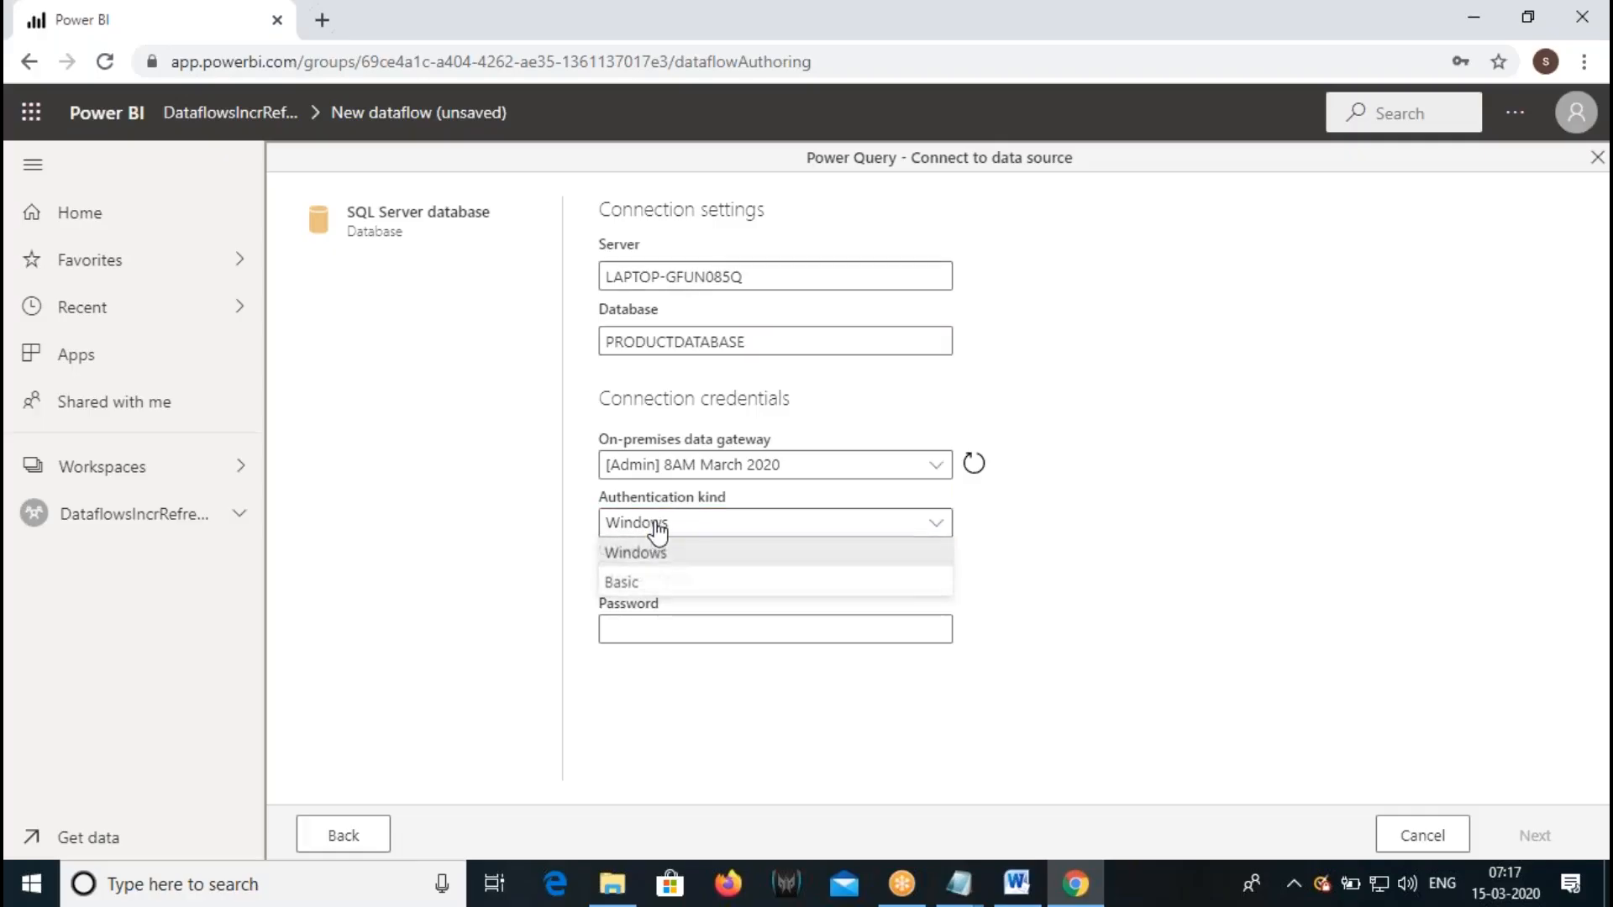
{"action": "left_click", "coordinate": [639, 555]}
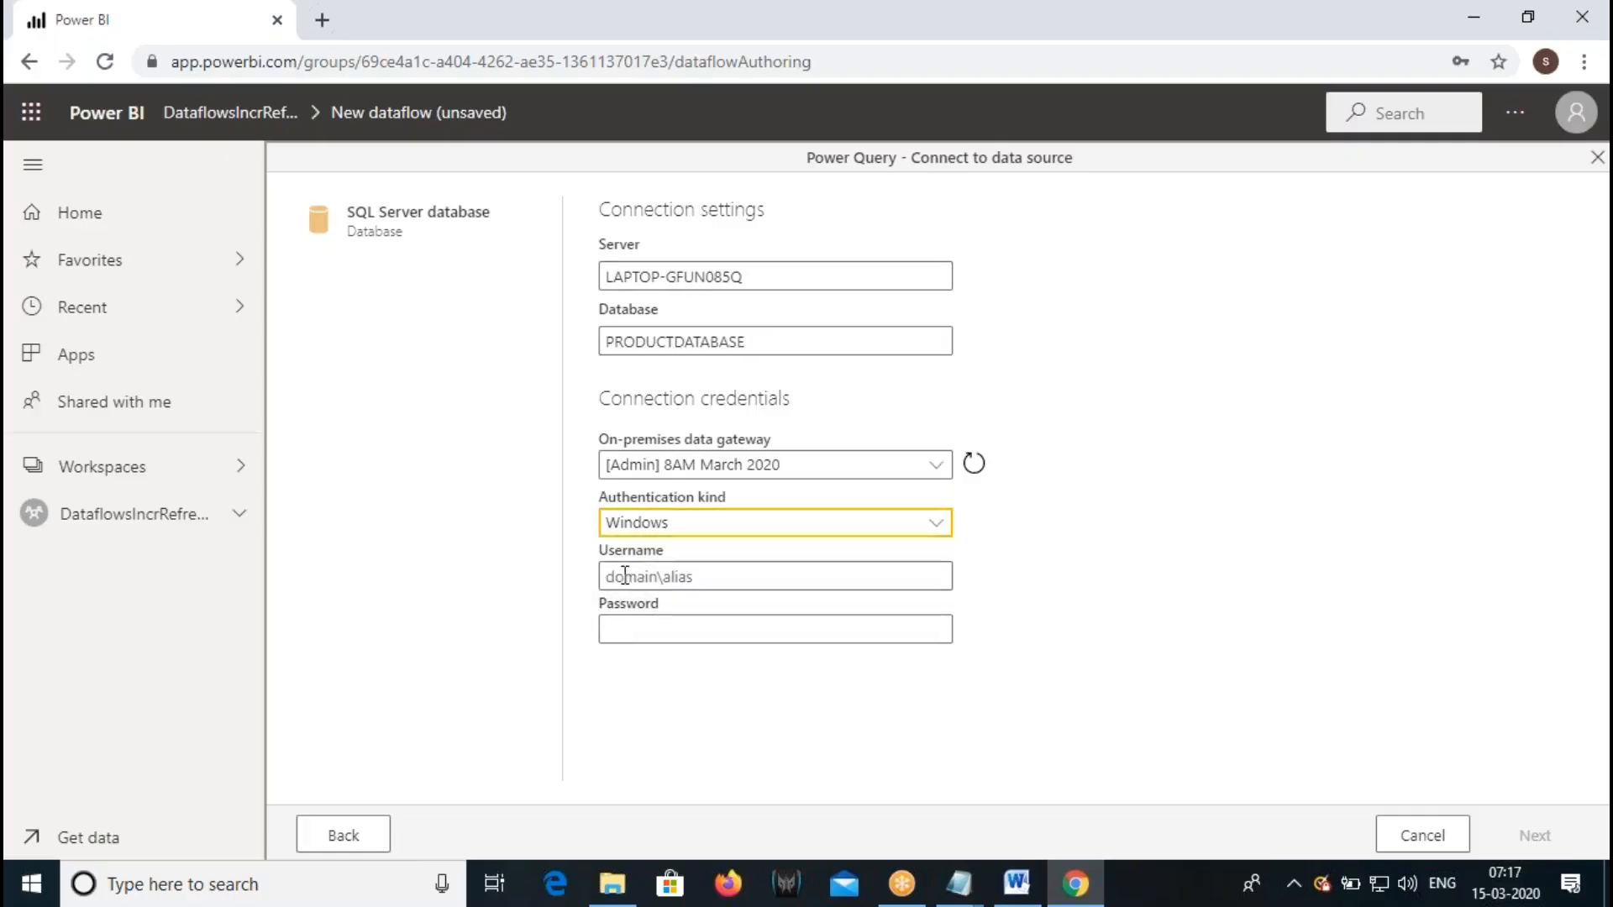
- Fill in the connection's Username with the copied server name LAPTOP-GFUN085Q as the domain, followed by the Windows account alias
{"action": "left_click_drag", "start_coordinate": [749, 272], "coordinate": [593, 277]}
{"action": "key", "text": "ctrl+c"}
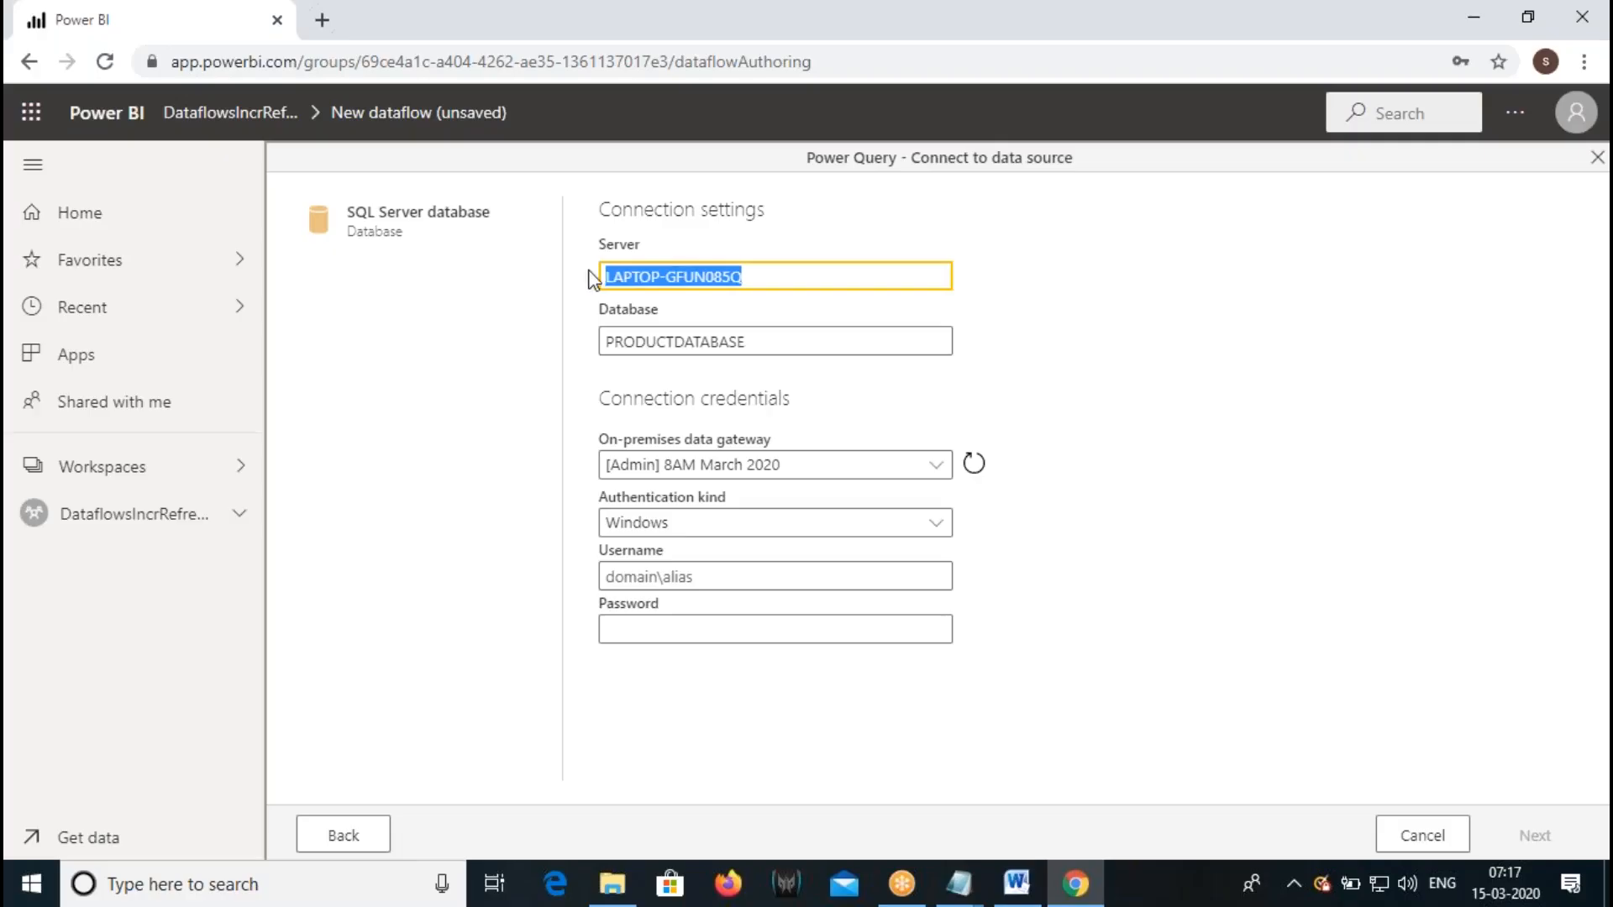
{"action": "left_click", "coordinate": [628, 578]}
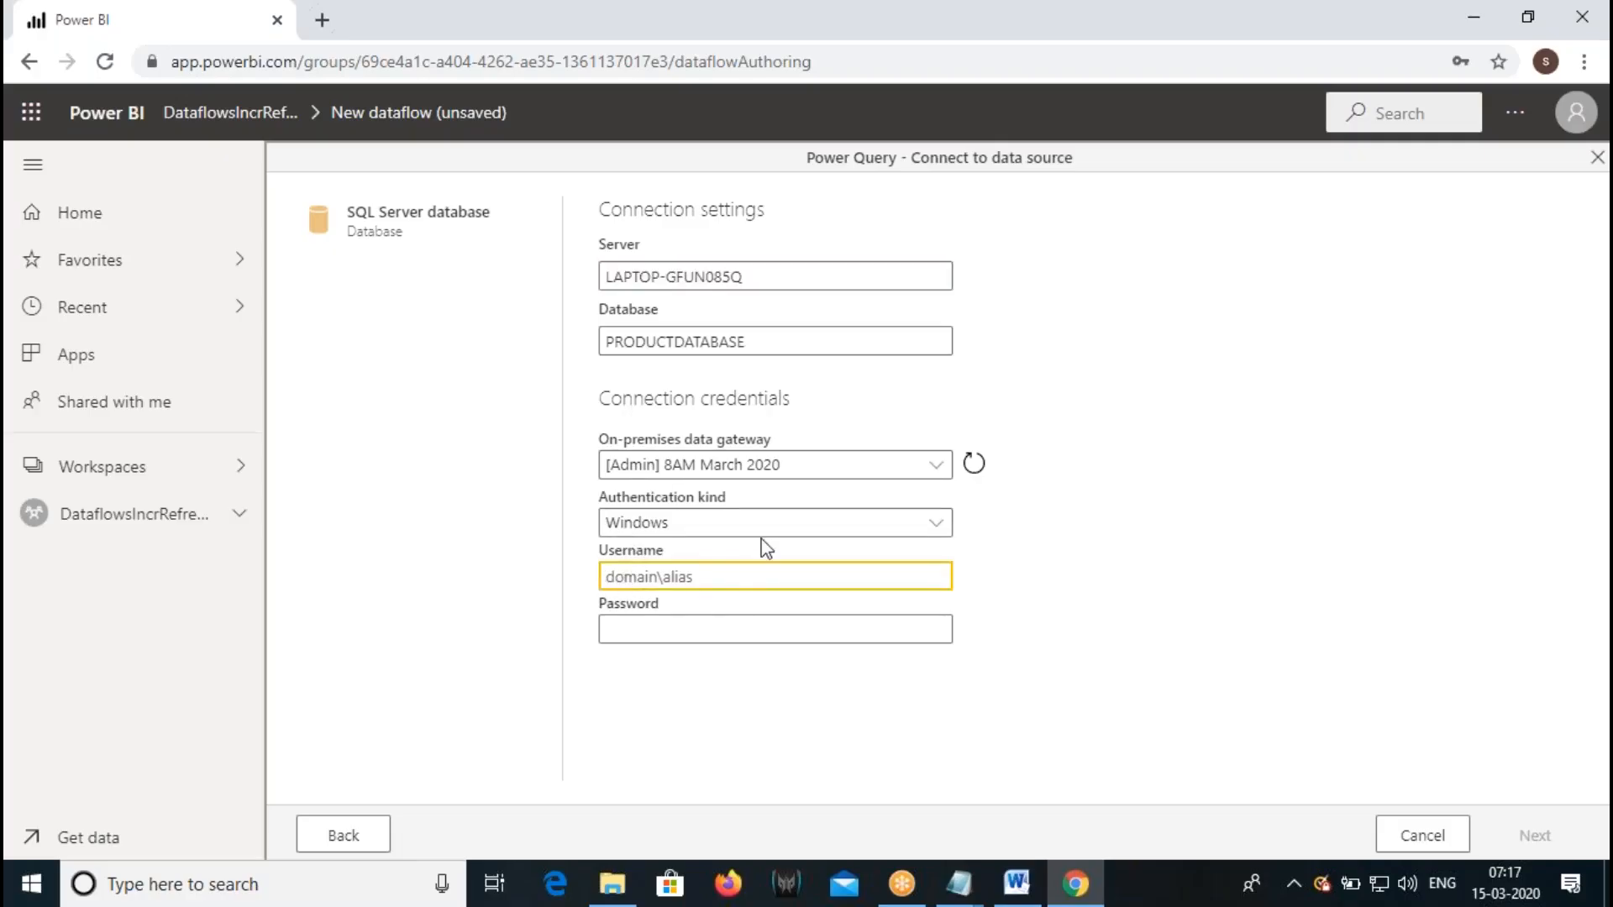
{"action": "key", "text": "ctrl+v"}
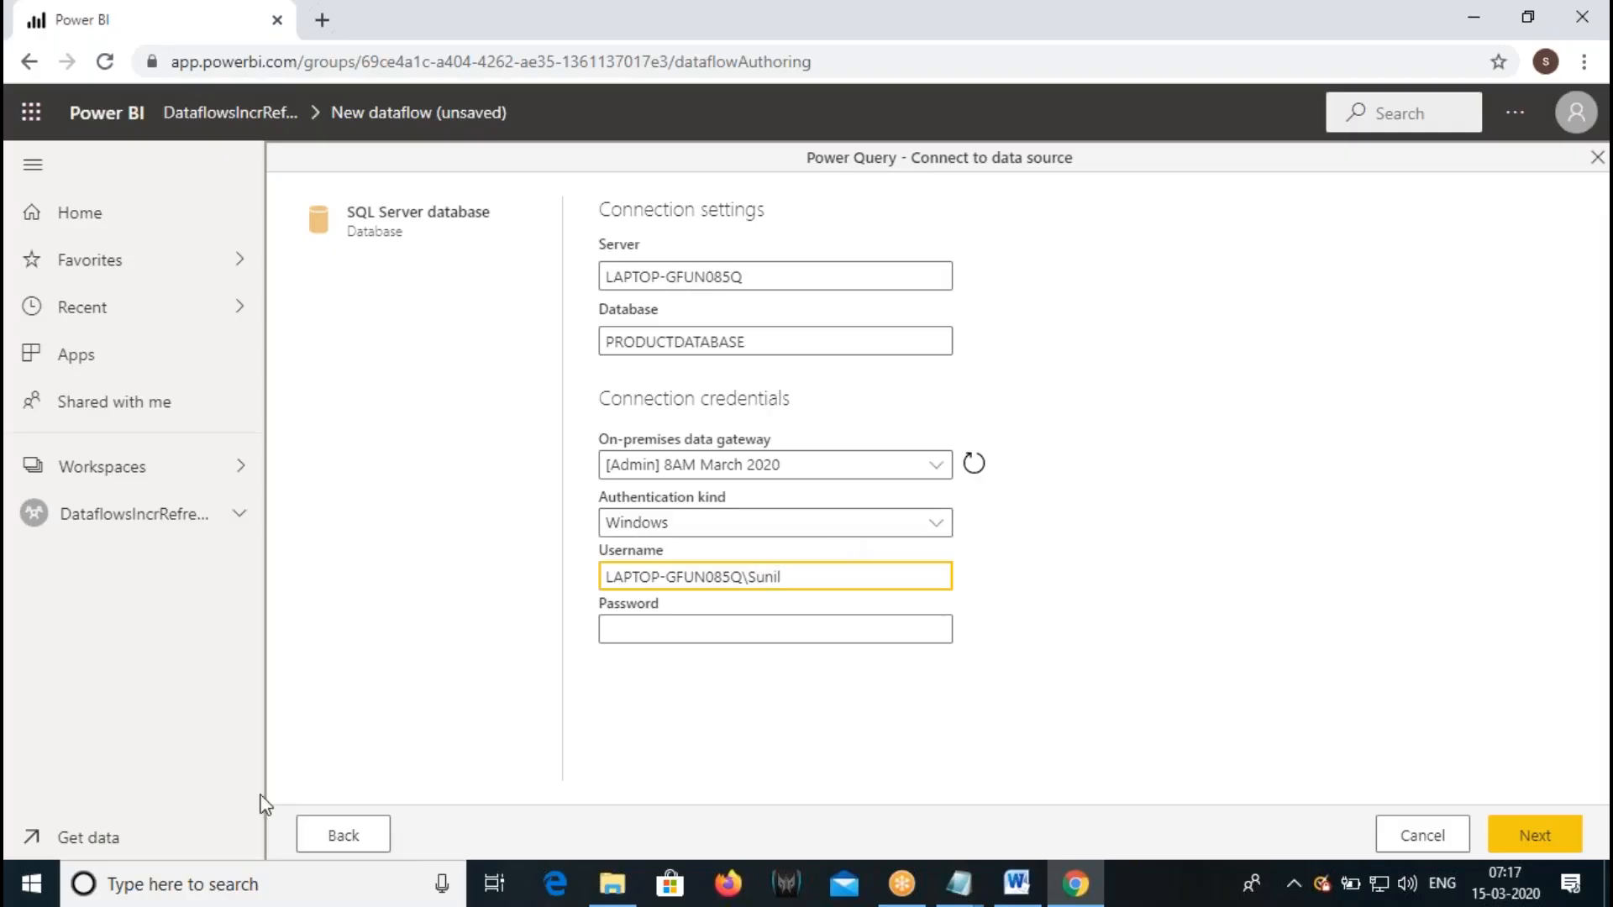
- Find and launch Microsoft SQL Server Management Studio
{"action": "left_click", "coordinate": [7, 899]}
{"action": "type", "text": "ssm"}
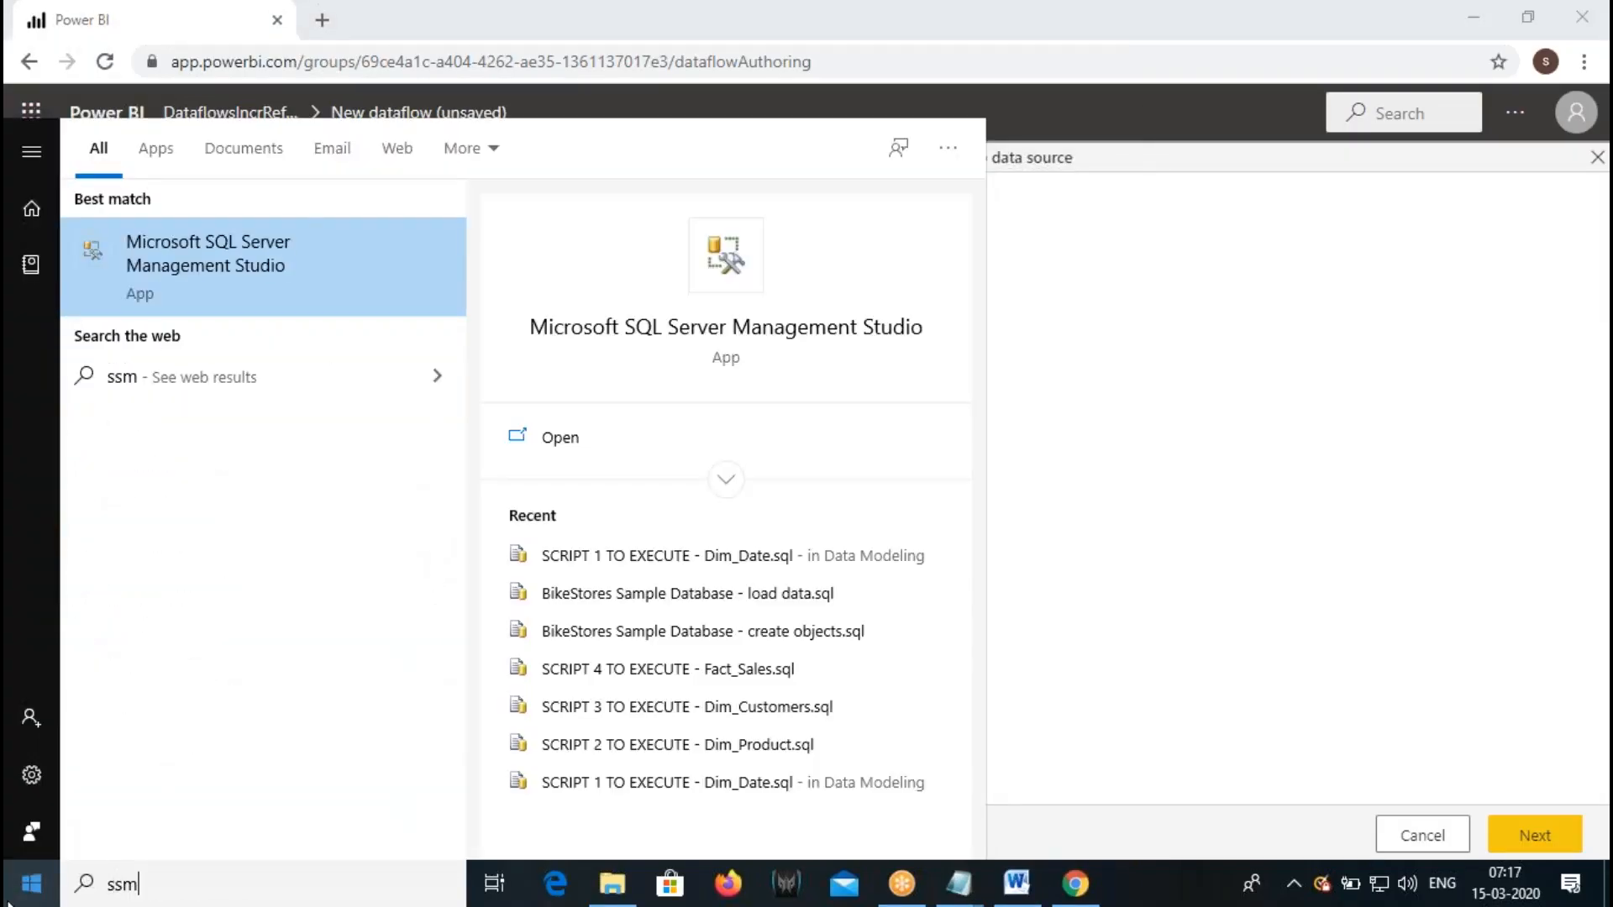
{"action": "left_click", "coordinate": [7, 899]}
- Review the entered username and fill in the Windows account password for the SQL Server connection
{"action": "left_click", "coordinate": [799, 576]}
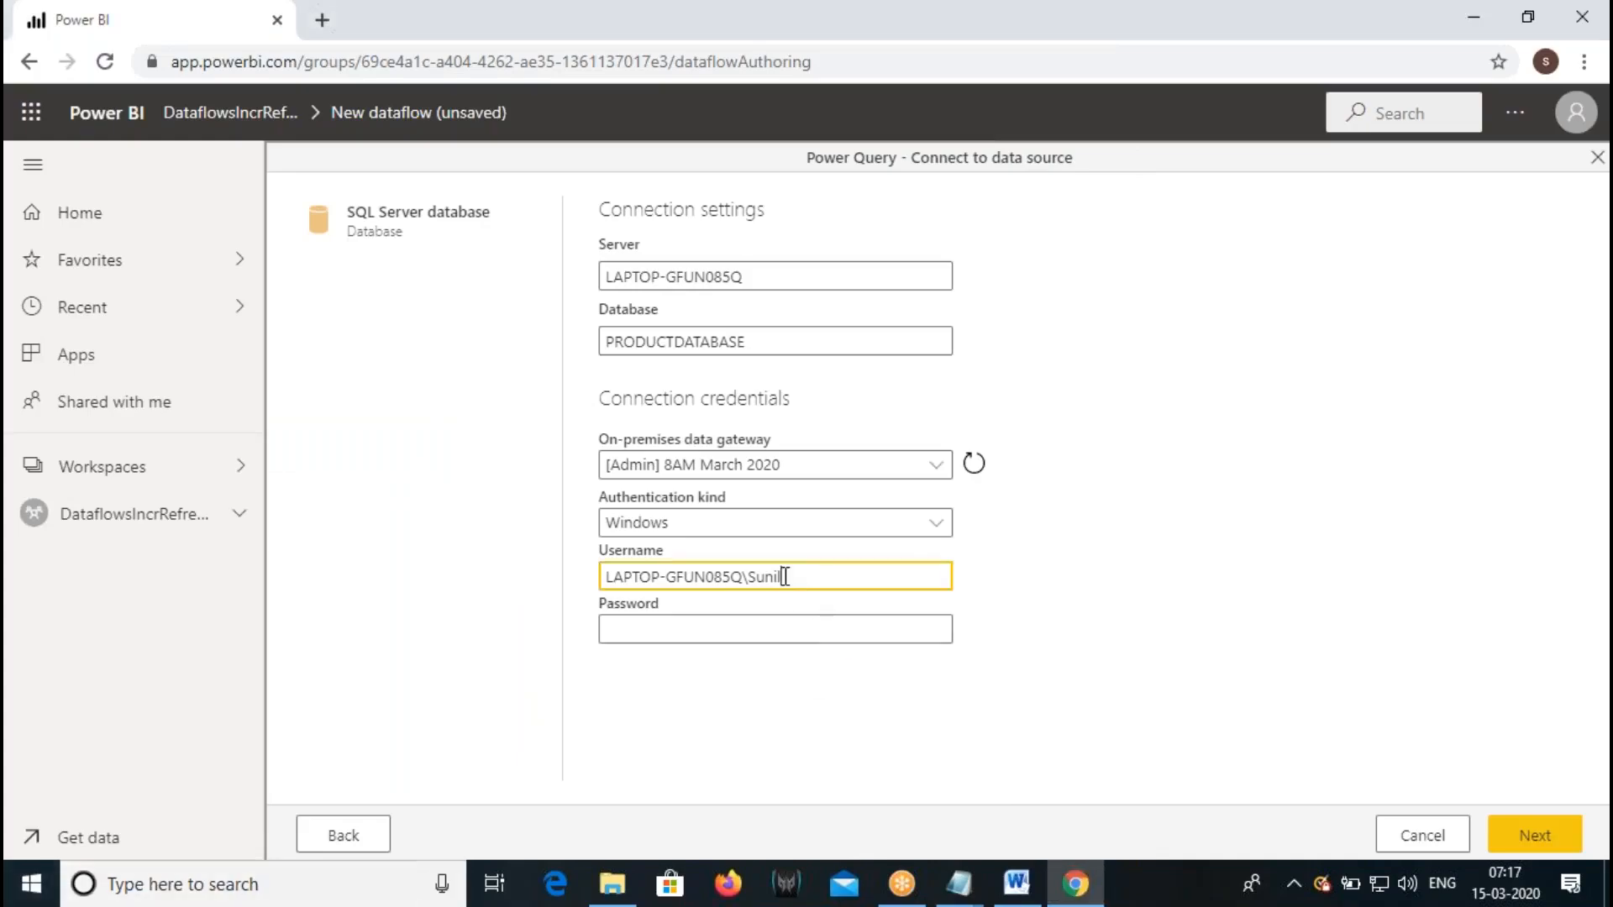
{"action": "left_click_drag", "start_coordinate": [799, 576], "coordinate": [598, 580]}
{"action": "left_click", "coordinate": [668, 578]}
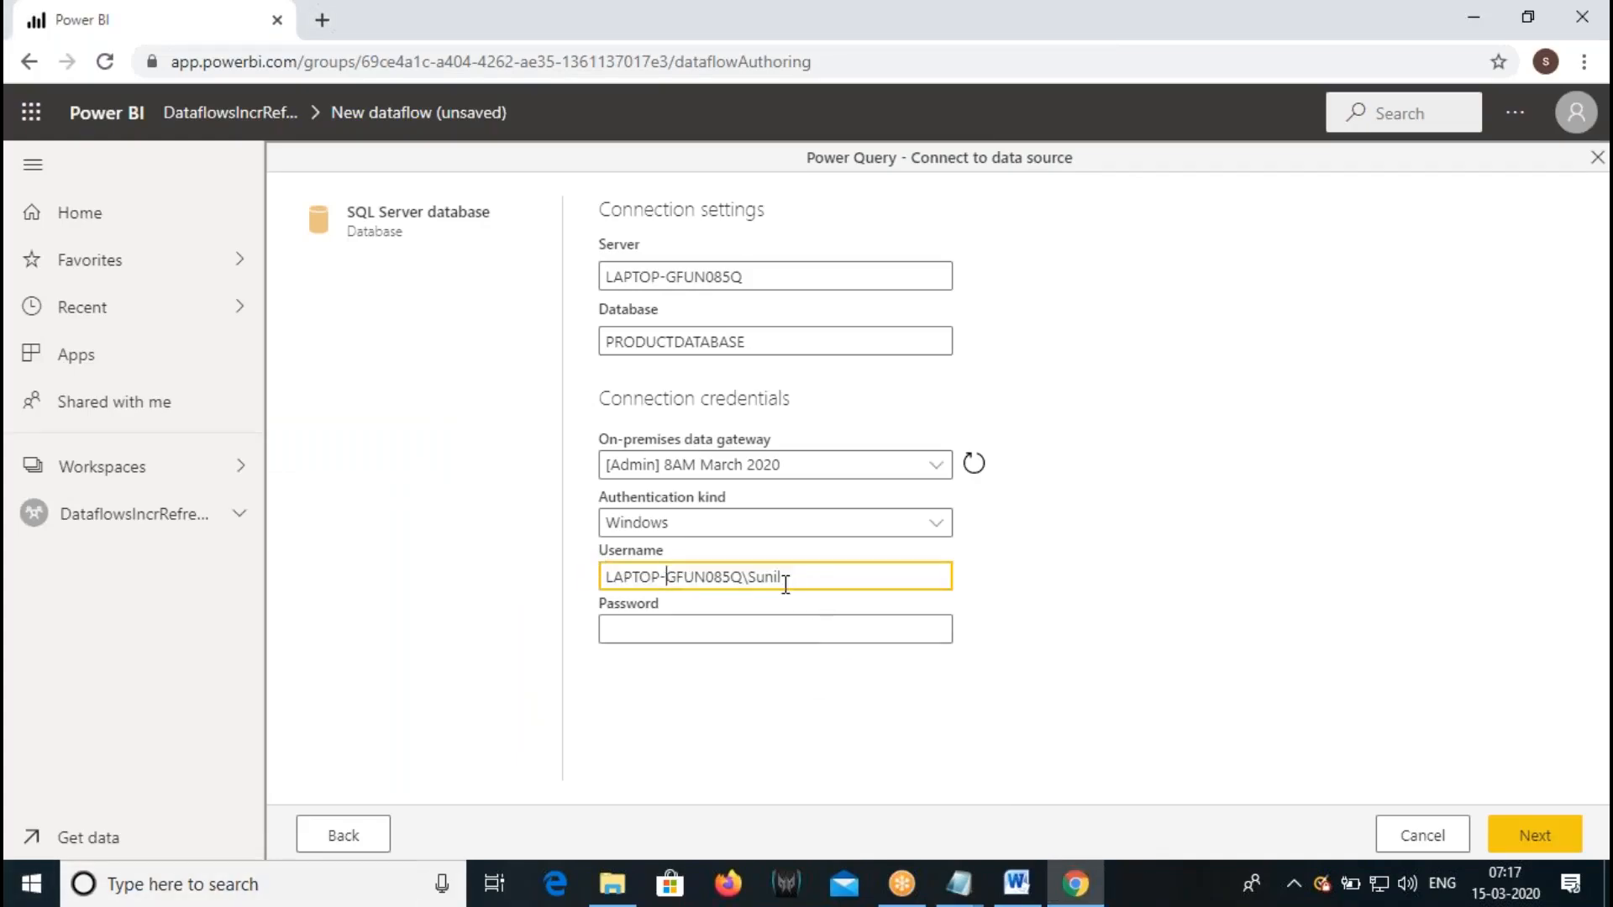
{"action": "left_click", "coordinate": [711, 635]}
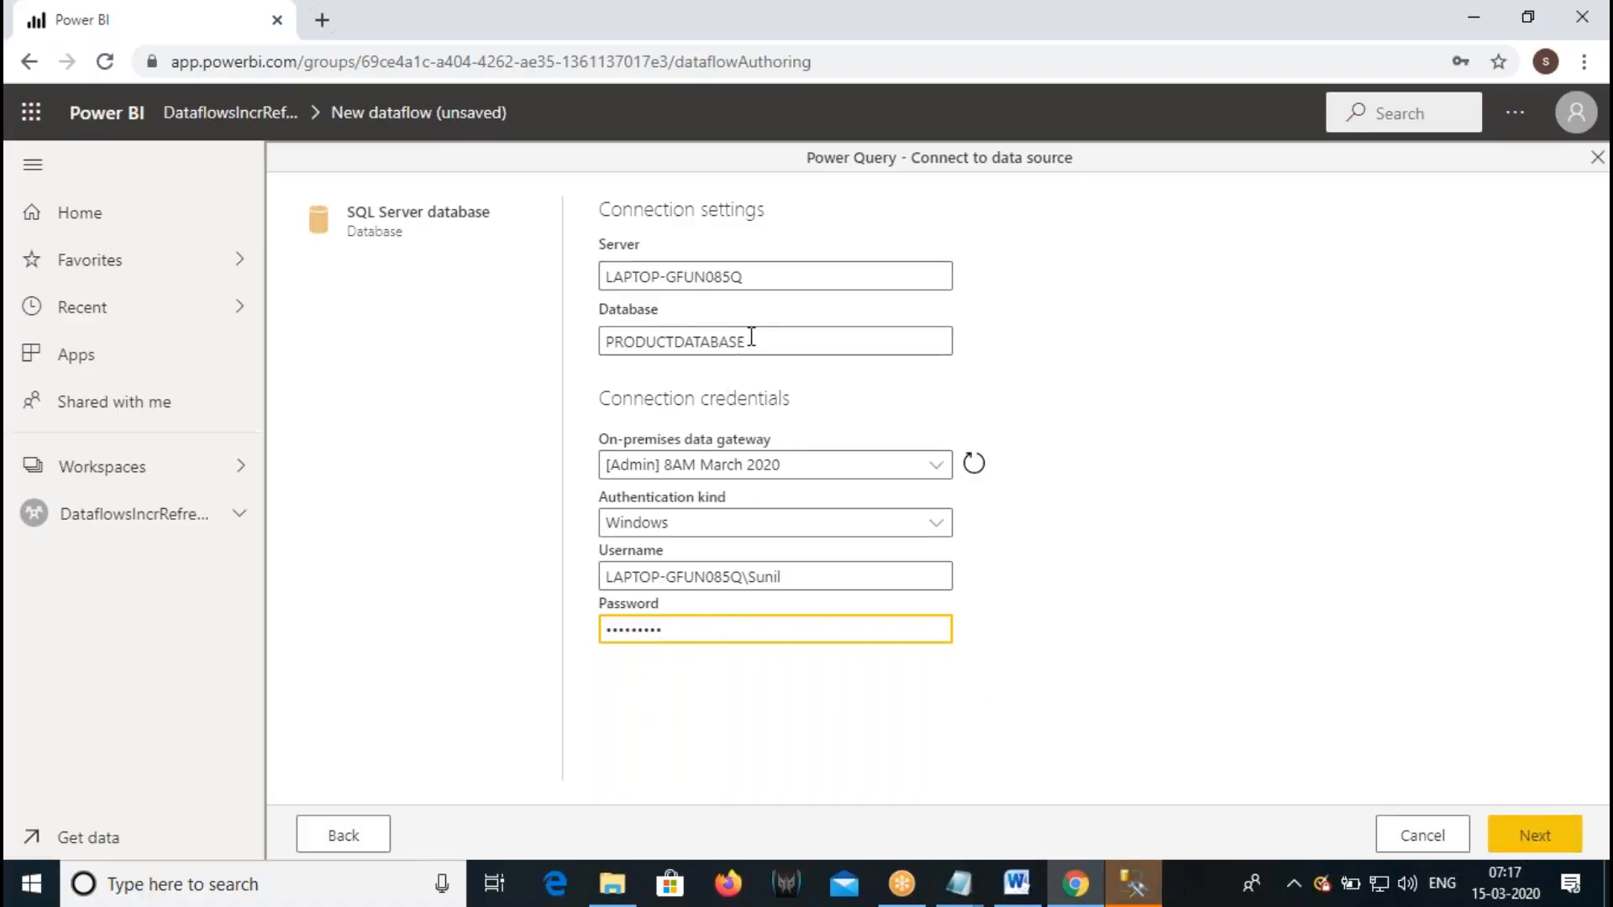
- Switch to SQL Server Management Studio and connect to the LAPTOP-GFUN085Q Database Engine with Windows Authentication
{"action": "left_click_drag", "start_coordinate": [744, 276], "coordinate": [606, 267]}
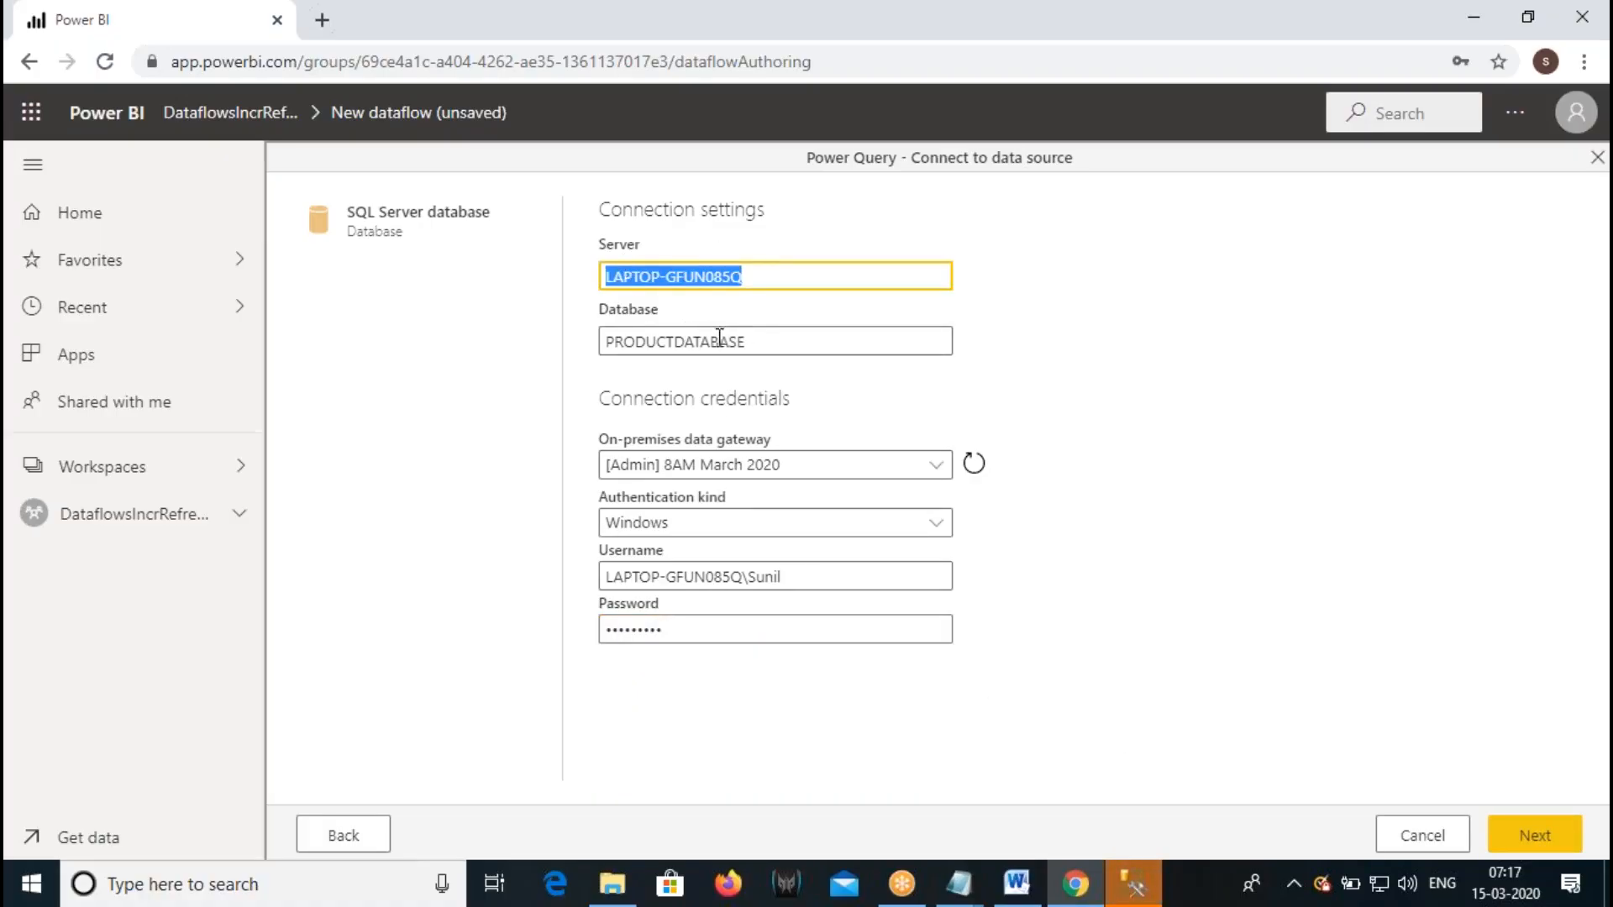
{"action": "left_click_drag", "start_coordinate": [748, 341], "coordinate": [611, 337]}
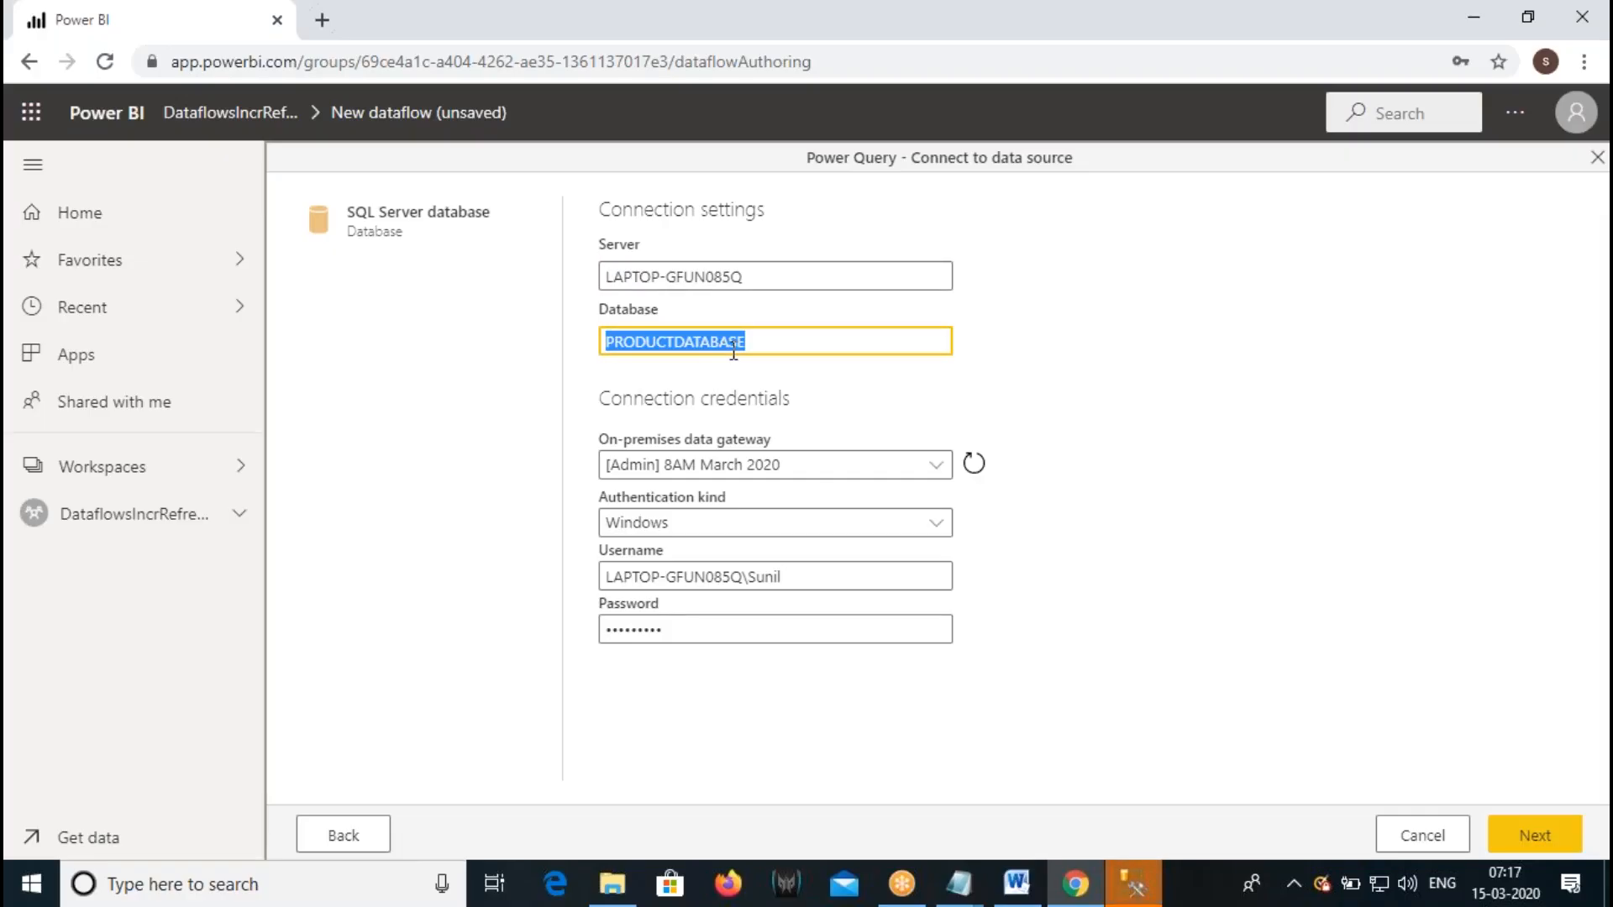
{"action": "left_click", "coordinate": [1127, 895]}
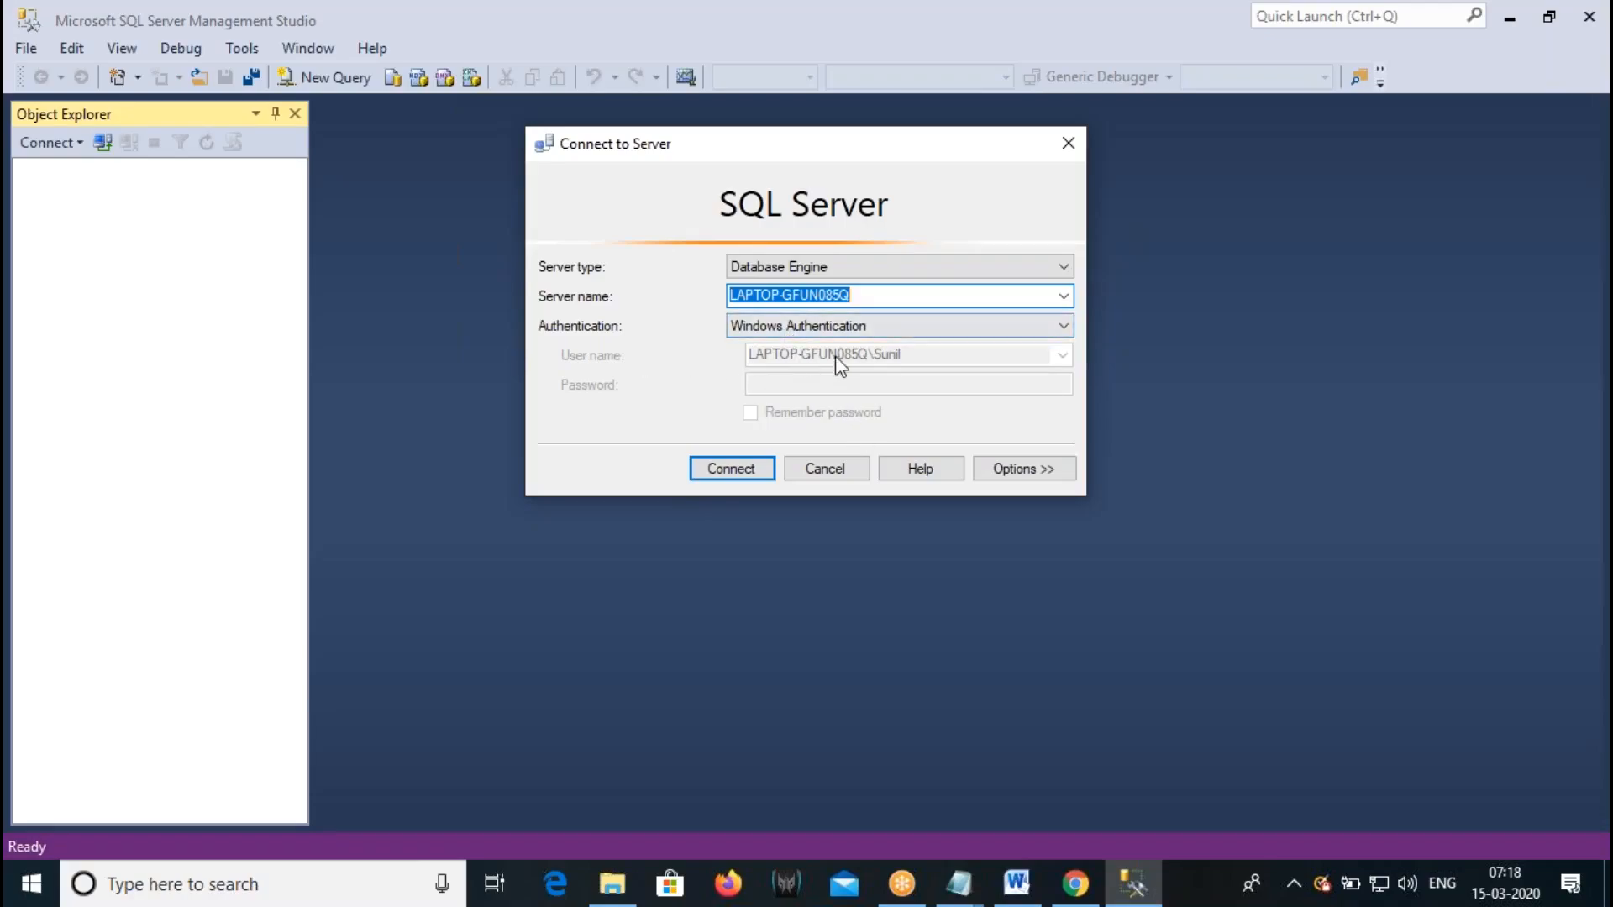
{"action": "left_click", "coordinate": [732, 472]}
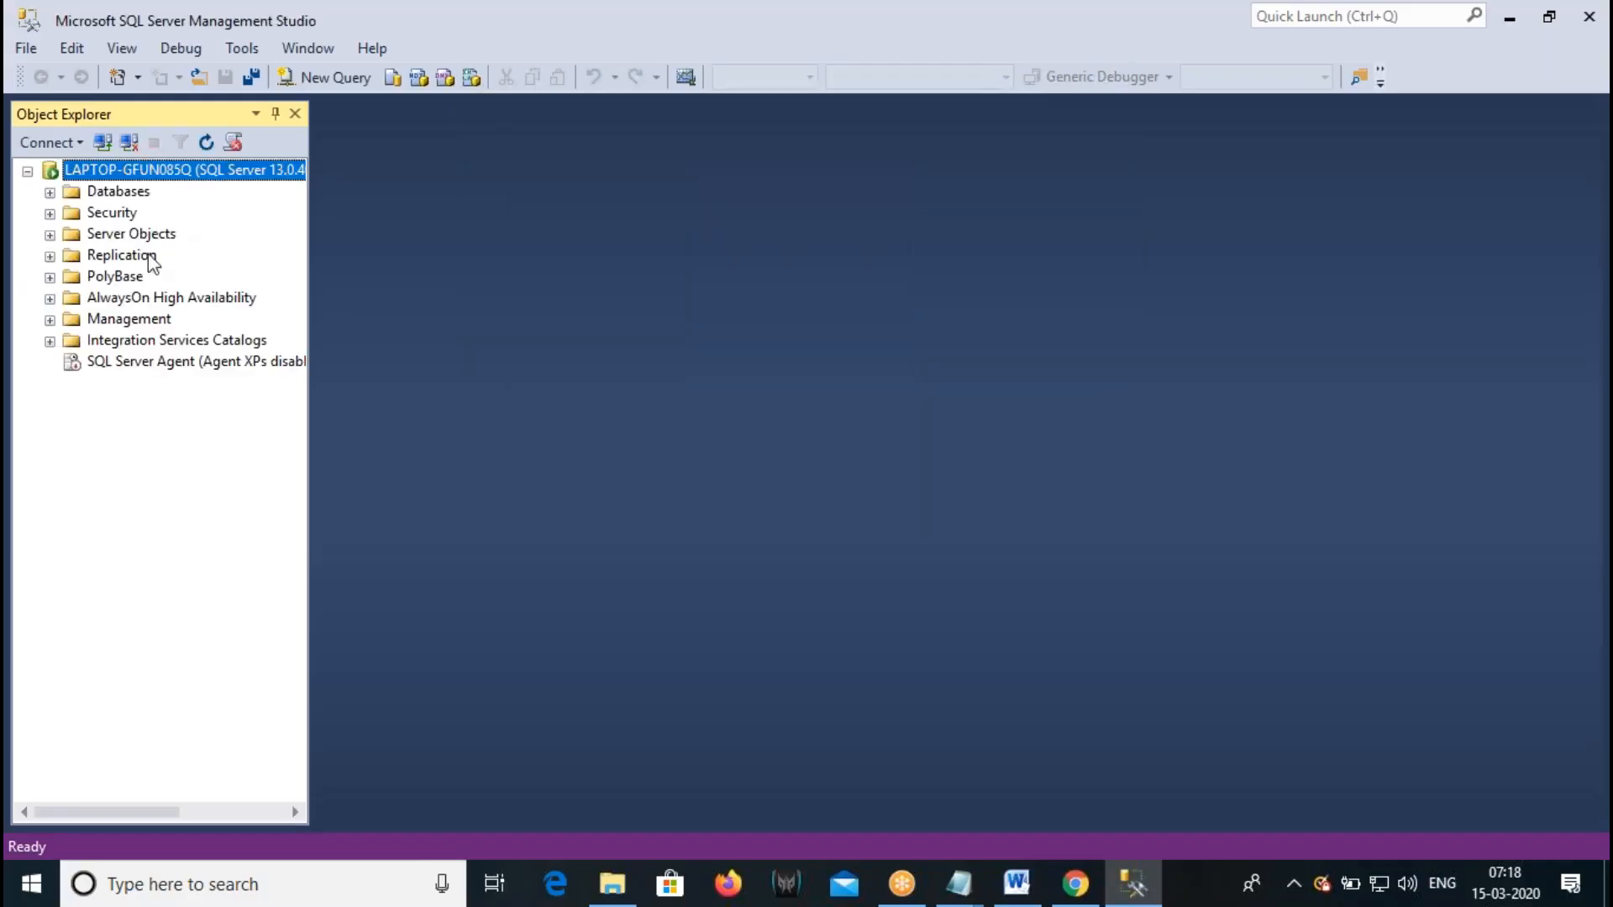
- Switch back to Power BI, submit the SQL Server connection settings and select only the PRODUCTS_DATA table
{"action": "left_click", "coordinate": [1075, 884]}
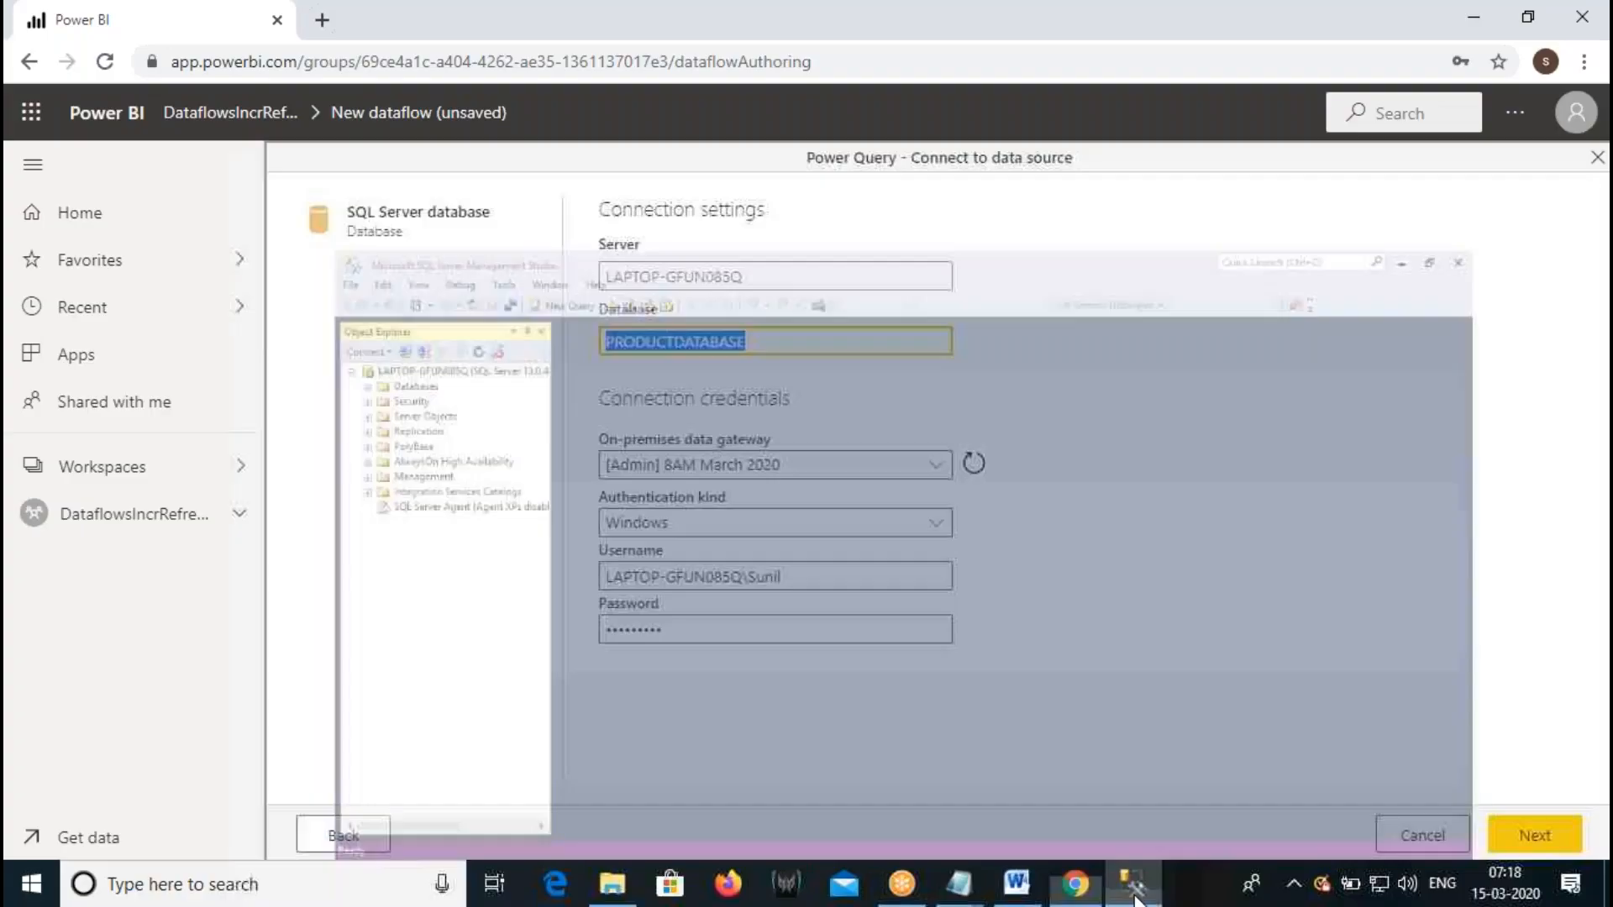
{"action": "left_click", "coordinate": [1528, 849]}
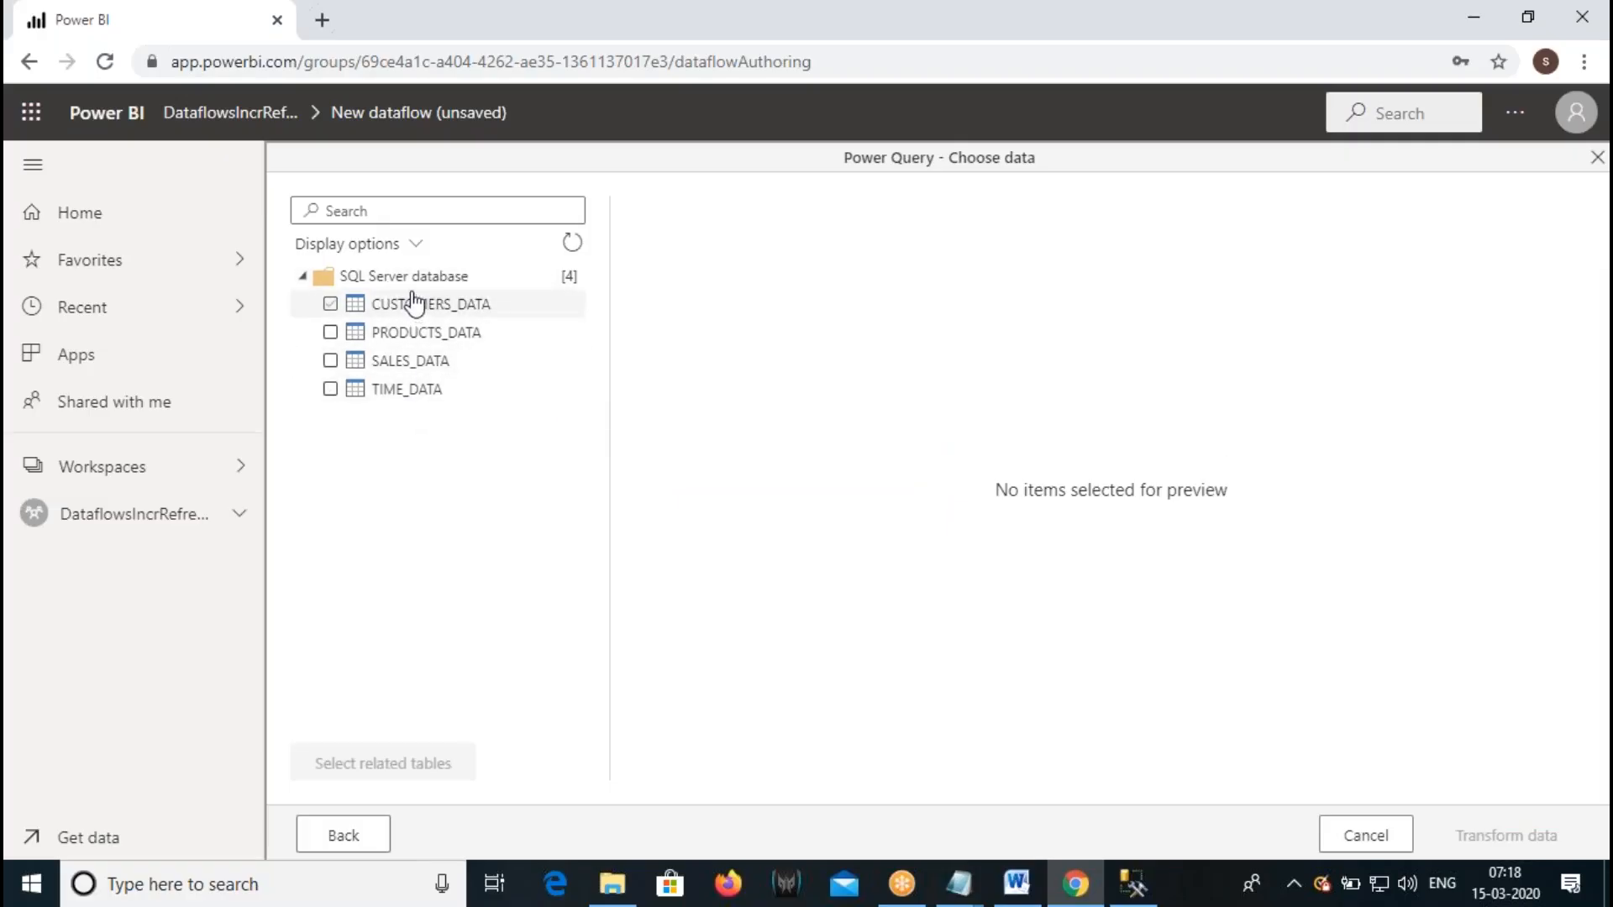
{"action": "left_click", "coordinate": [433, 389]}
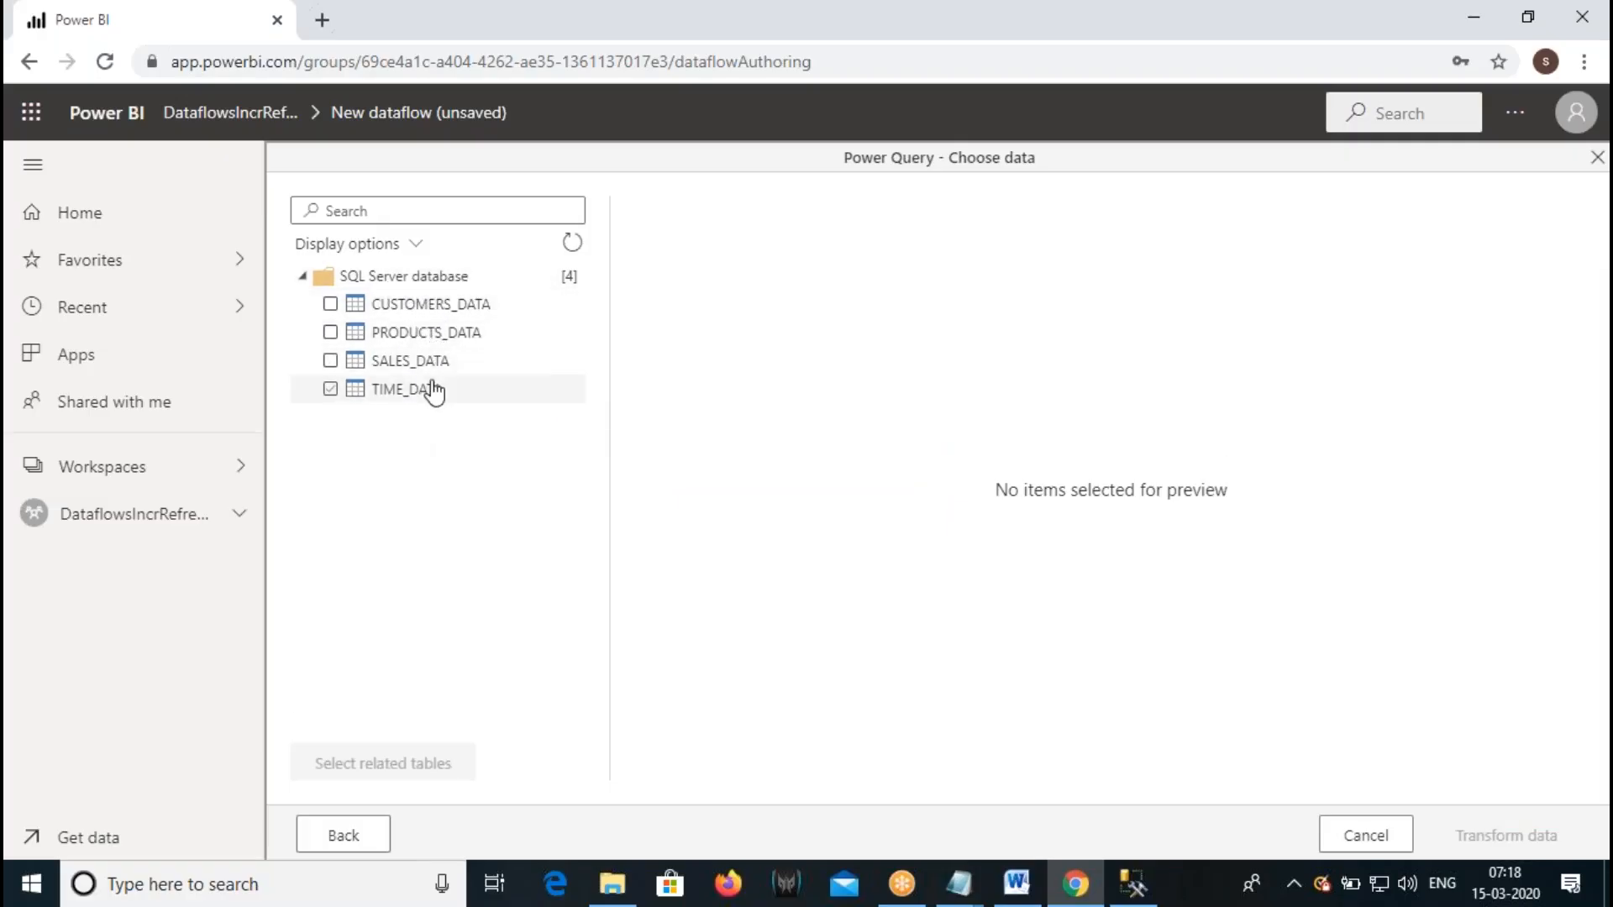
{"action": "left_click", "coordinate": [331, 334]}
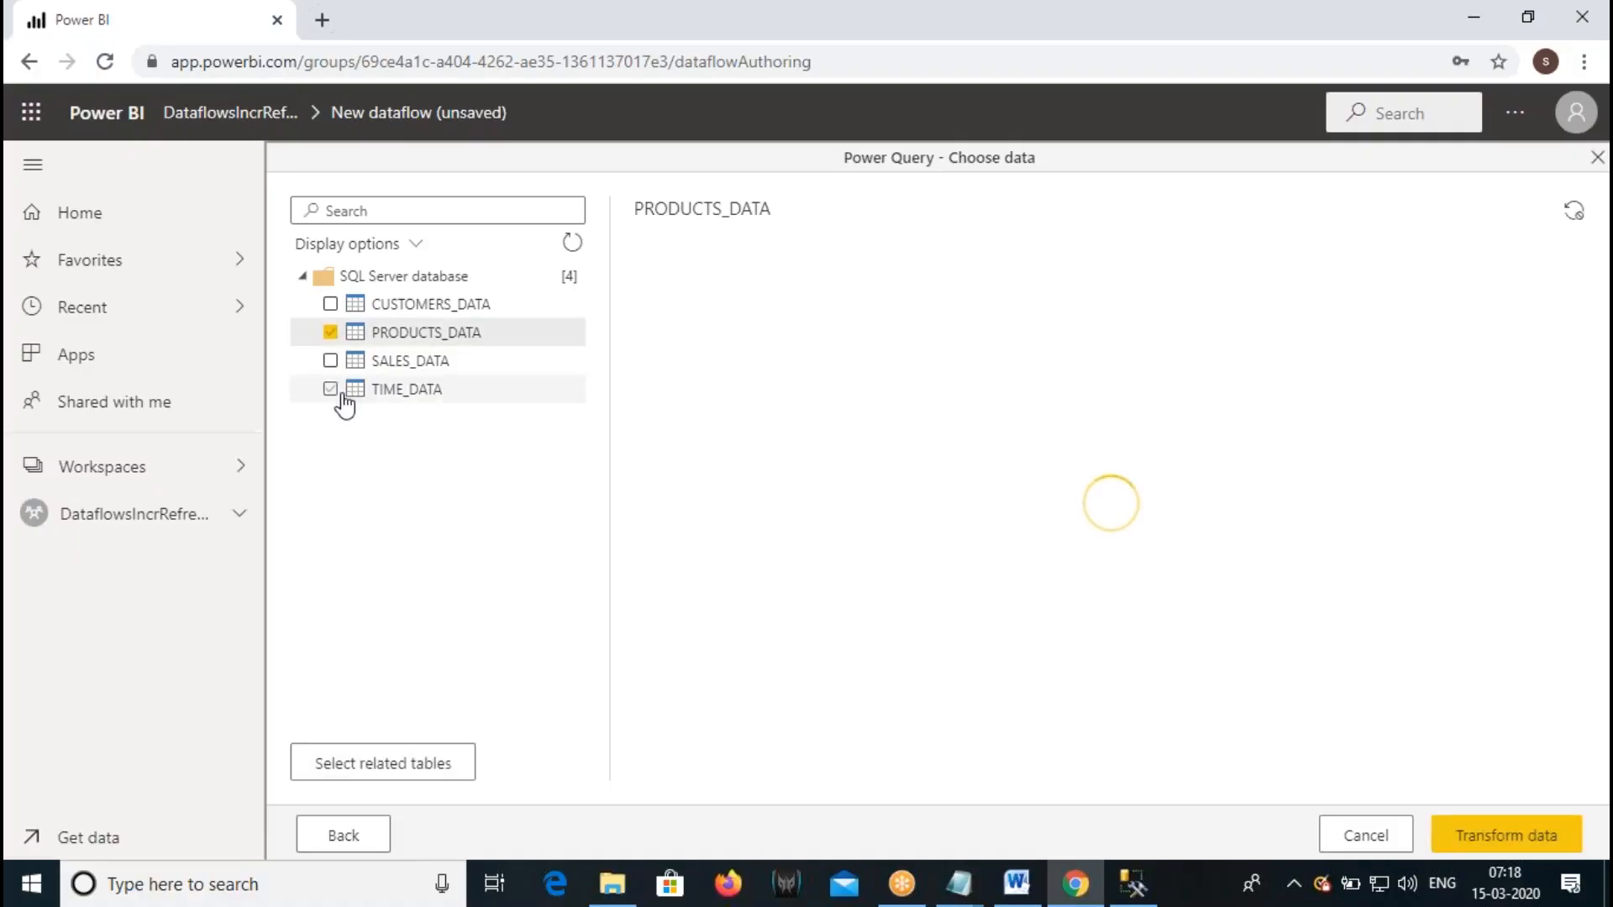
{"action": "left_click", "coordinate": [332, 308]}
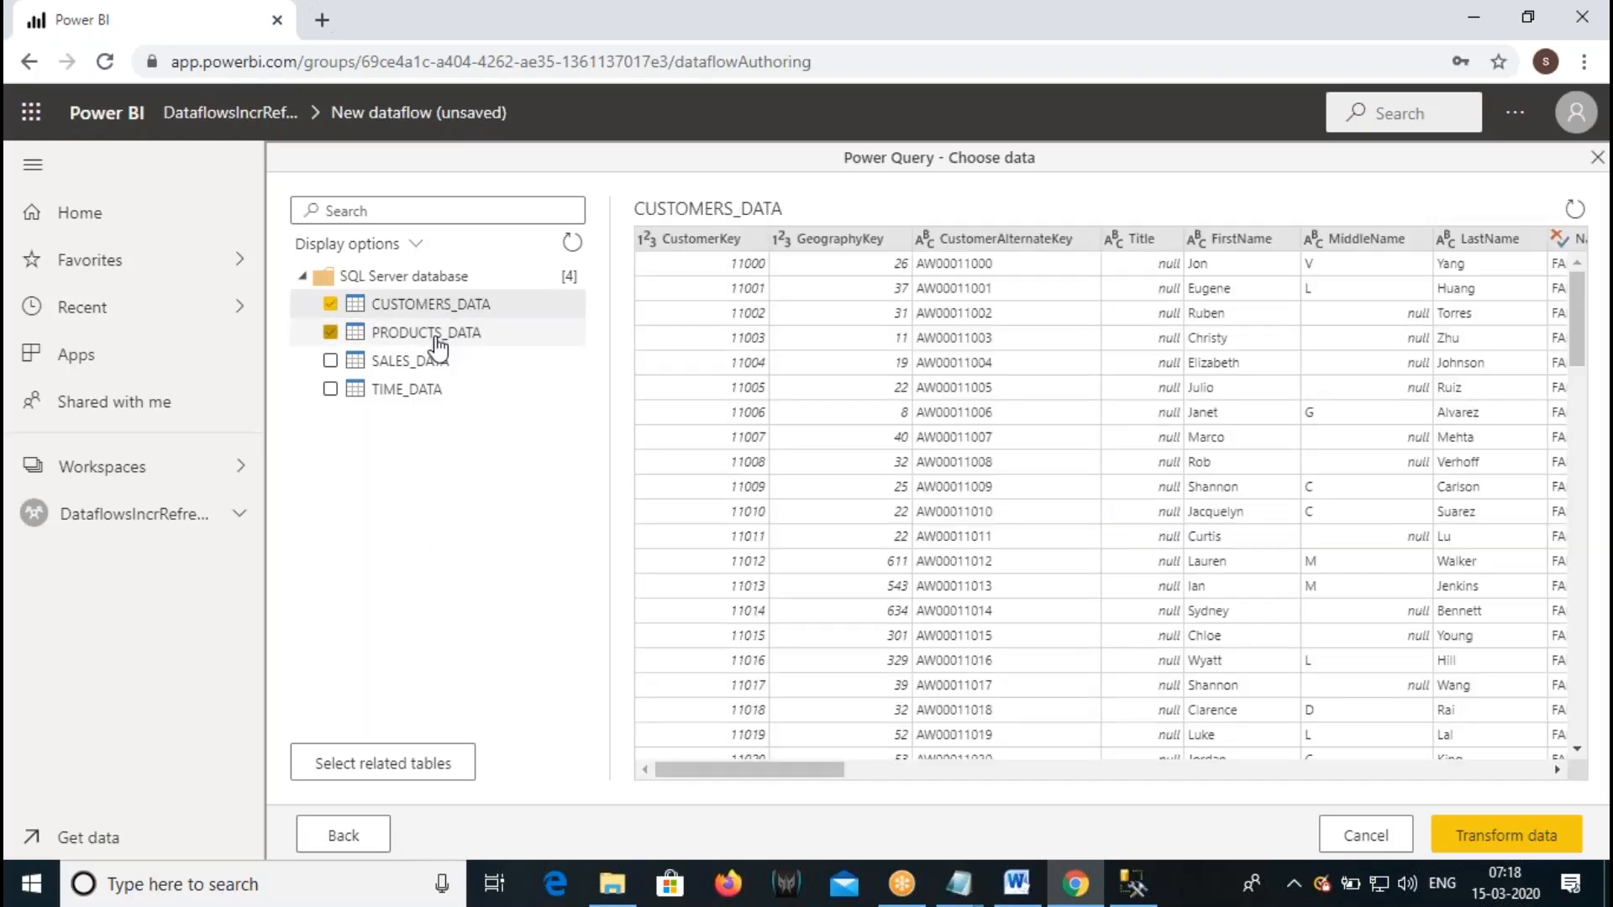
{"action": "left_click", "coordinate": [332, 307]}
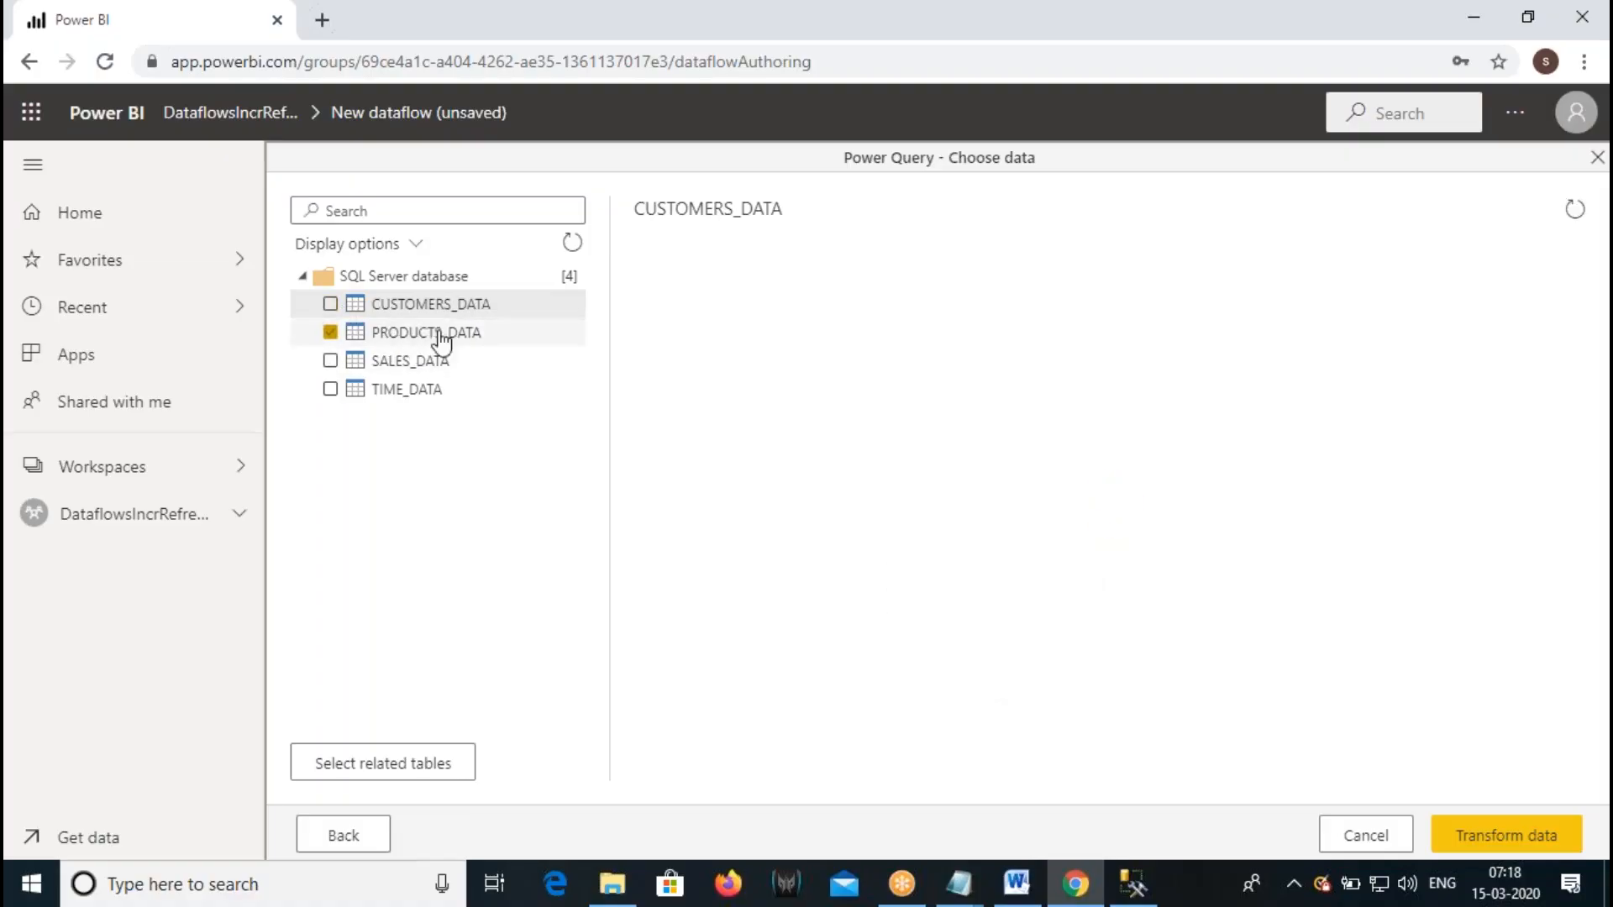
- Switch to Power BI Architecture.docx in Word and examine the Power Query block in the diagram
{"action": "left_click", "coordinate": [1017, 883]}
{"action": "left_click", "coordinate": [573, 448]}
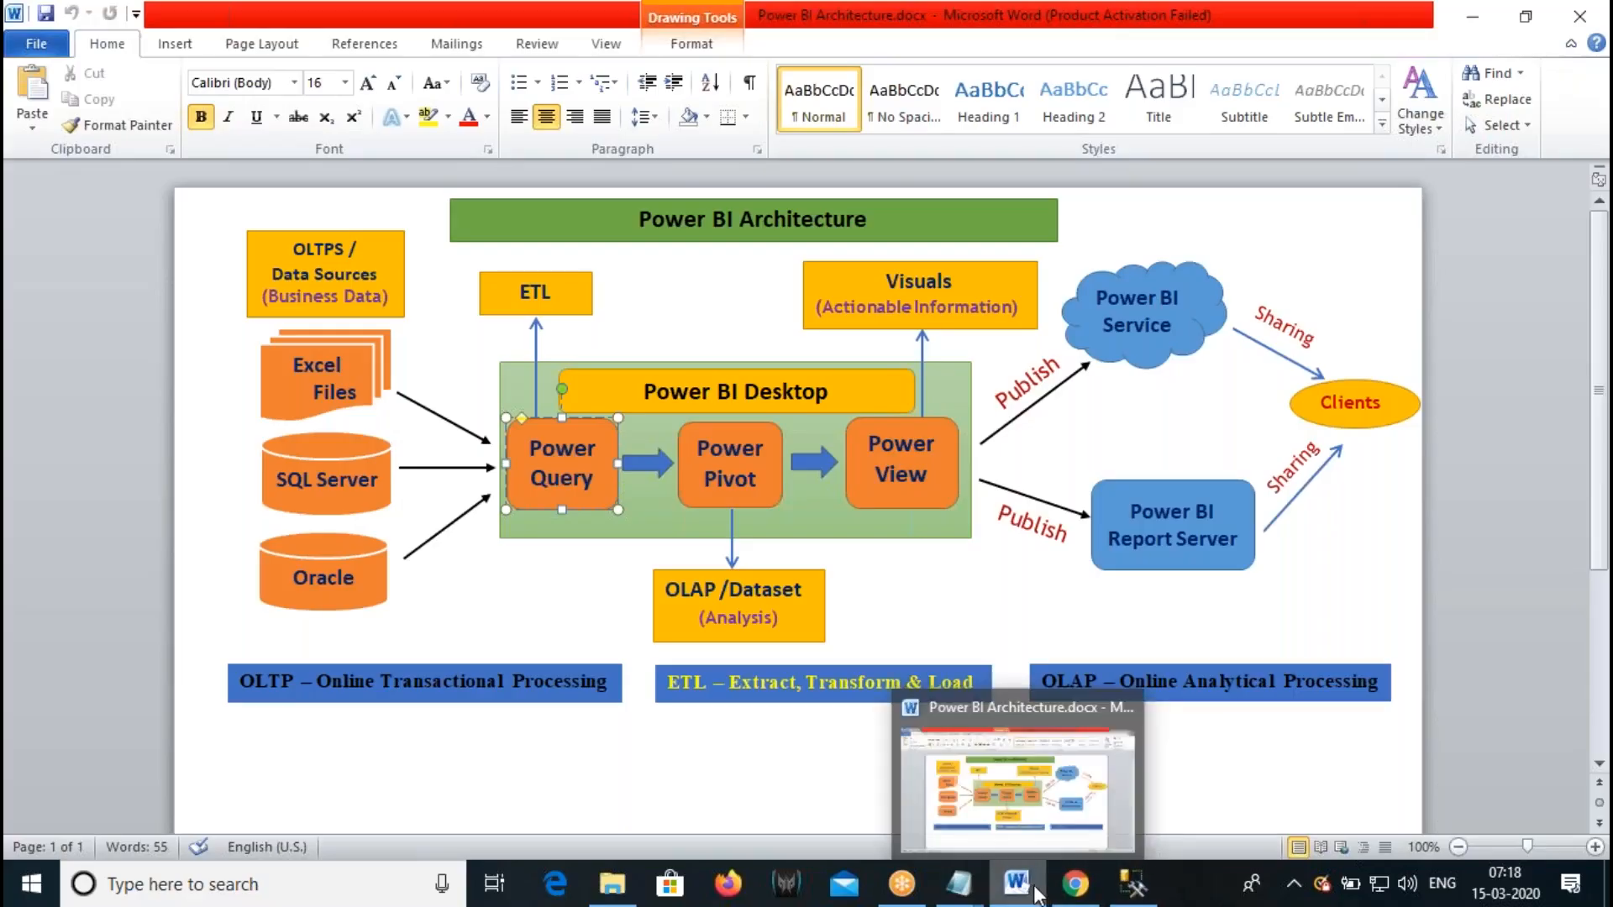
- Return to Power BI and open the selected PRODUCTS_DATA table for transformation in the query editor
{"action": "left_click", "coordinate": [1076, 886]}
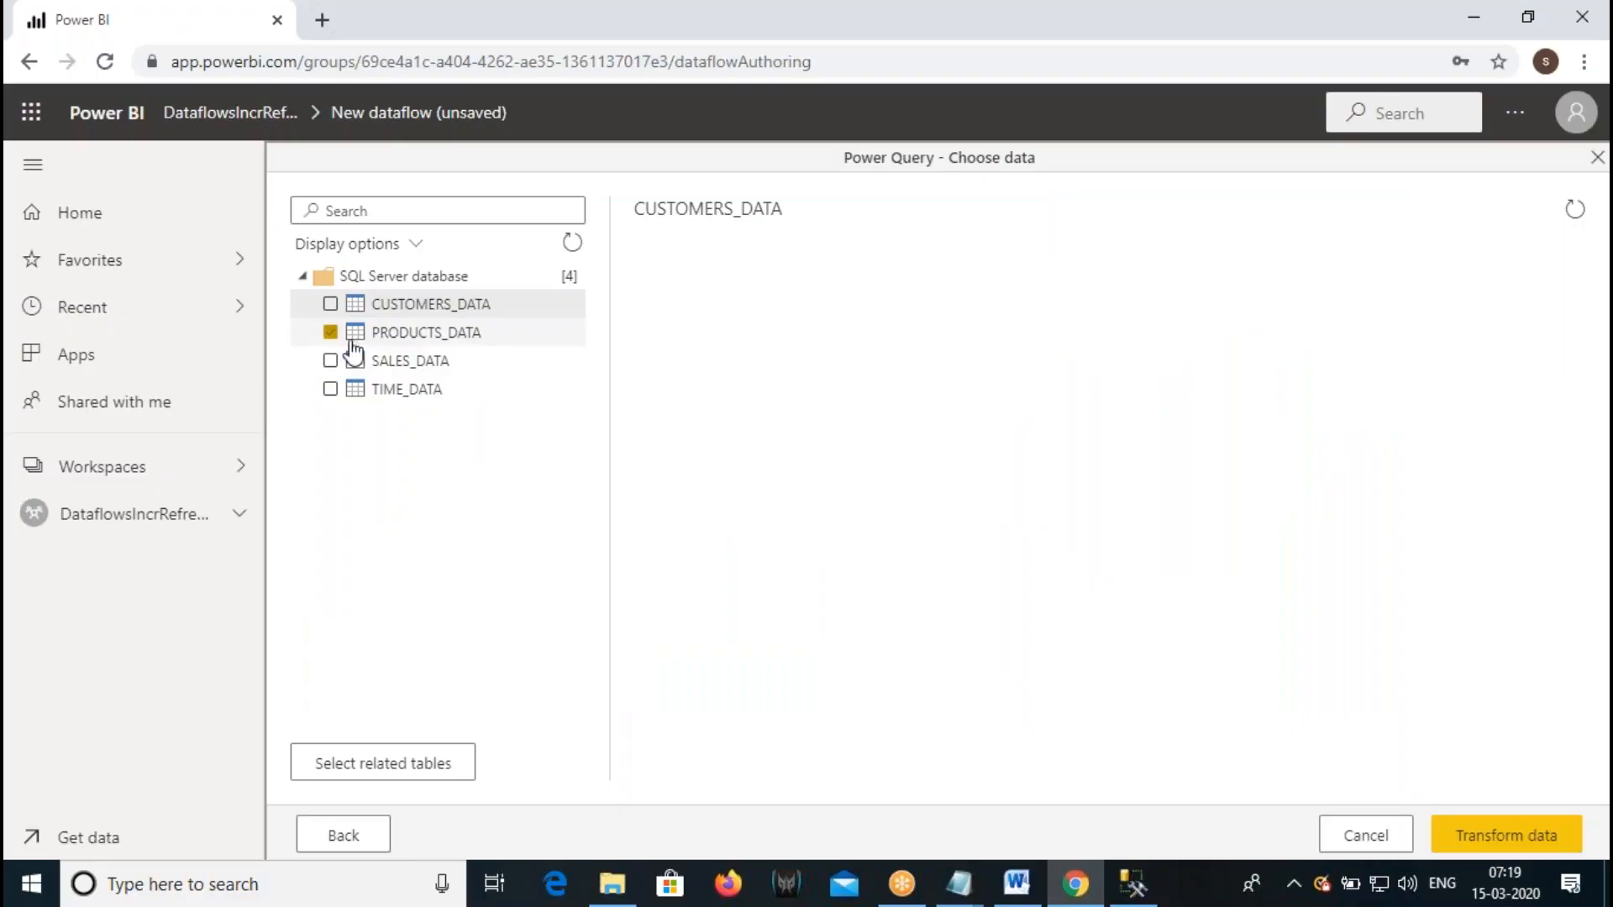
{"action": "left_click", "coordinate": [1507, 840]}
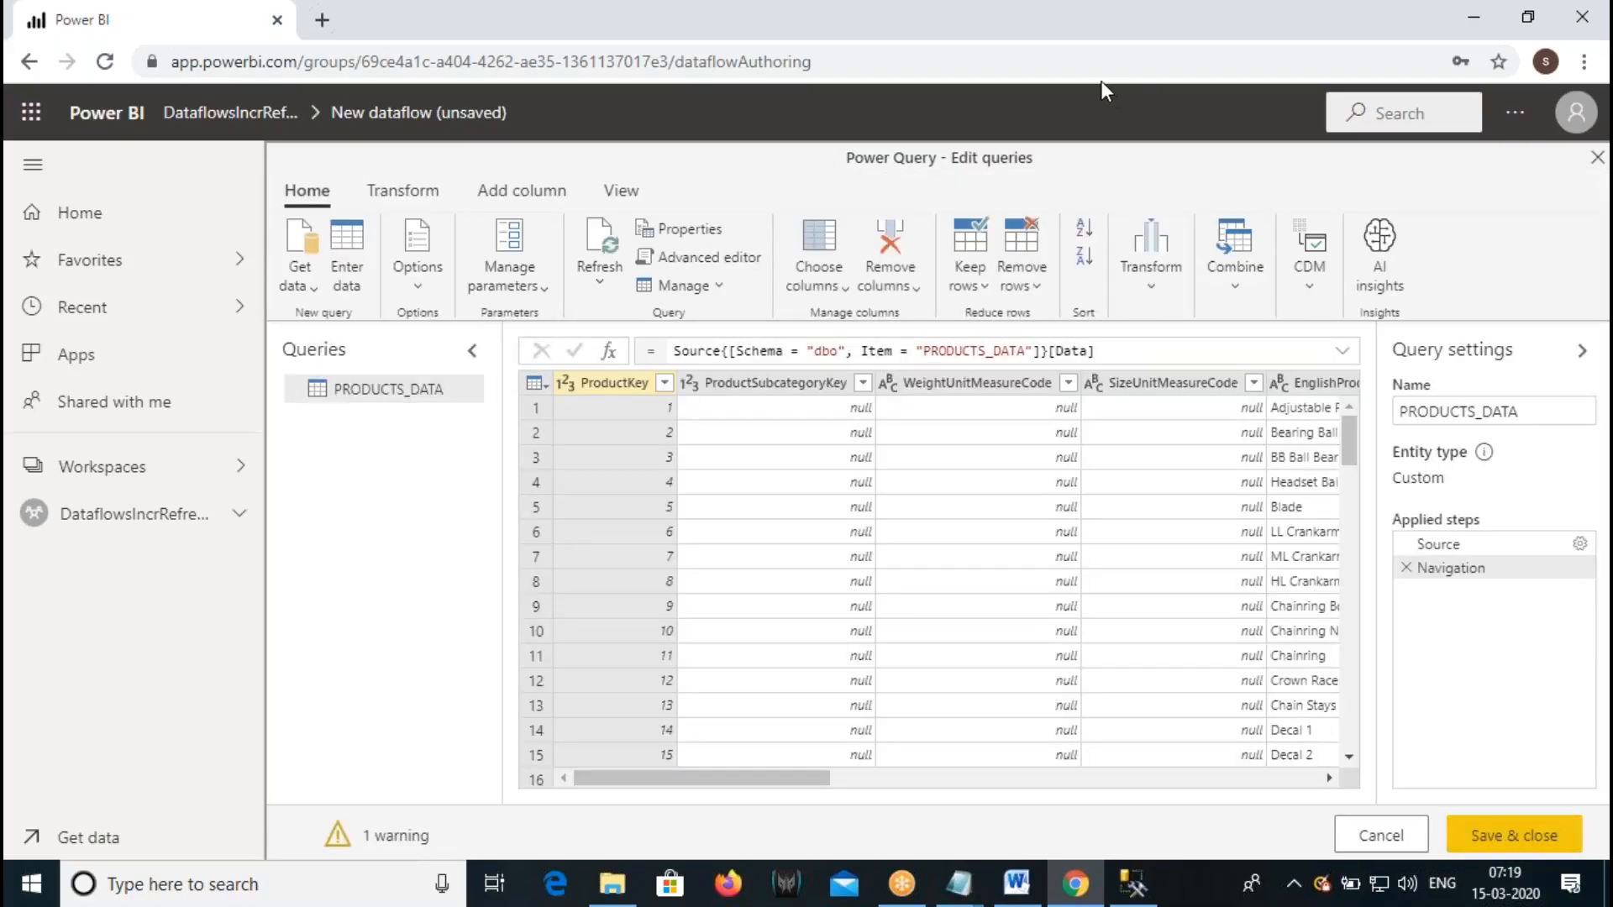
{"action": "left_click_drag", "start_coordinate": [837, 171], "coordinate": [1030, 177]}
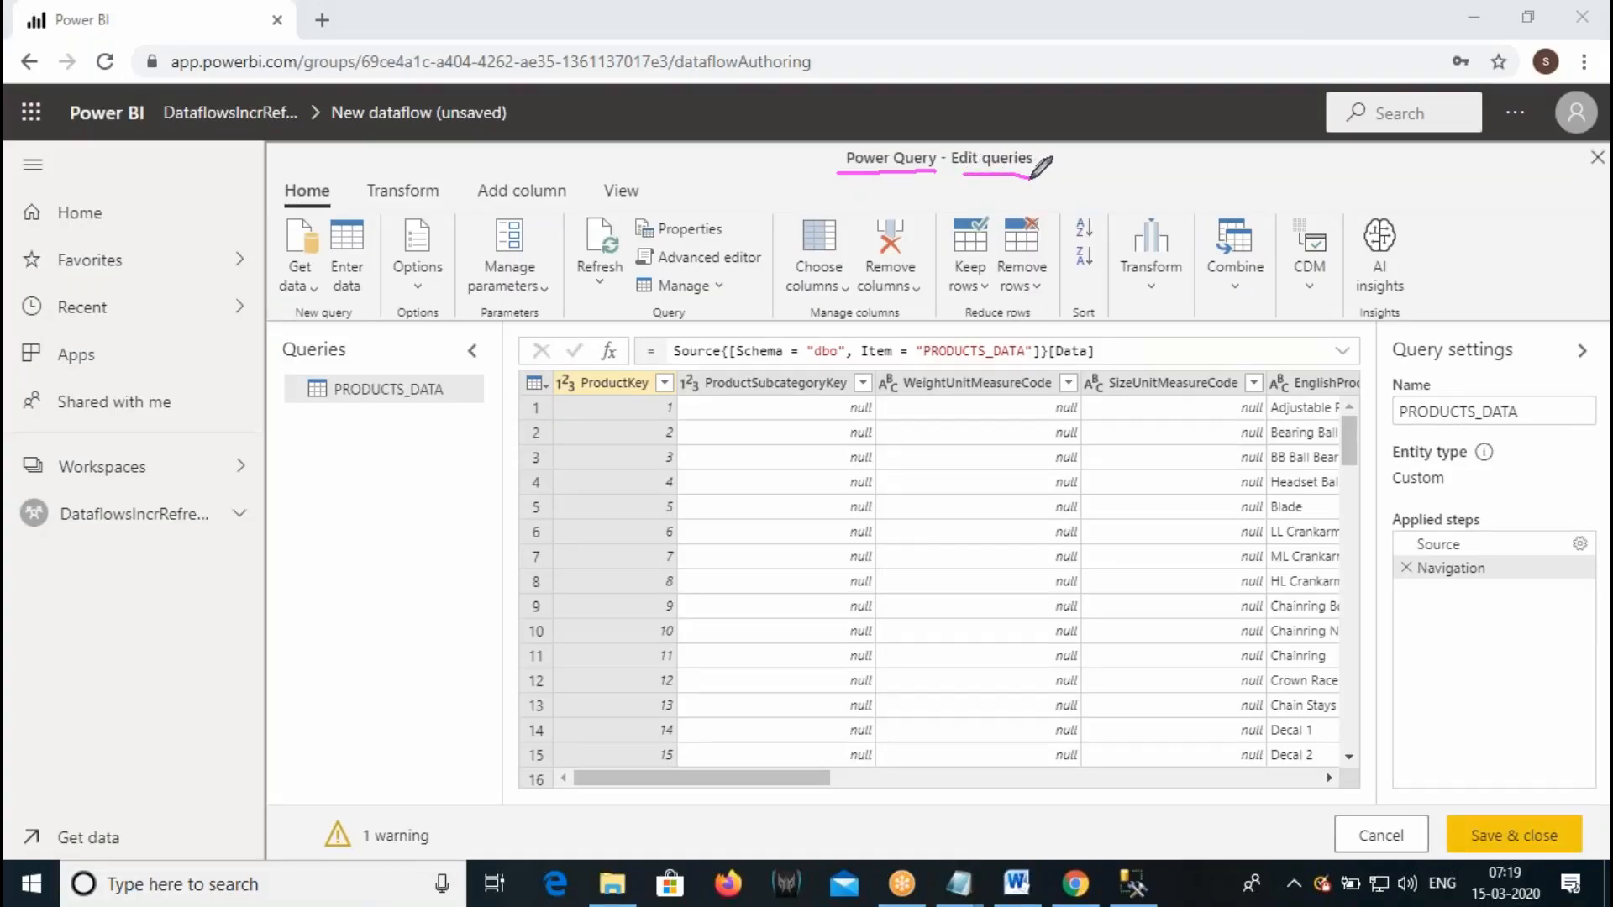
{"action": "left_click_drag", "start_coordinate": [813, 92], "coordinate": [862, 143]}
{"action": "key", "text": "Escape"}
- Switch to the Notepad notes and add "Power Query Software in Cloud" under the Dataflows heading line, separated by a blank line
{"action": "mouse_move", "coordinate": [967, 882]}
{"action": "left_click", "coordinate": [877, 794]}
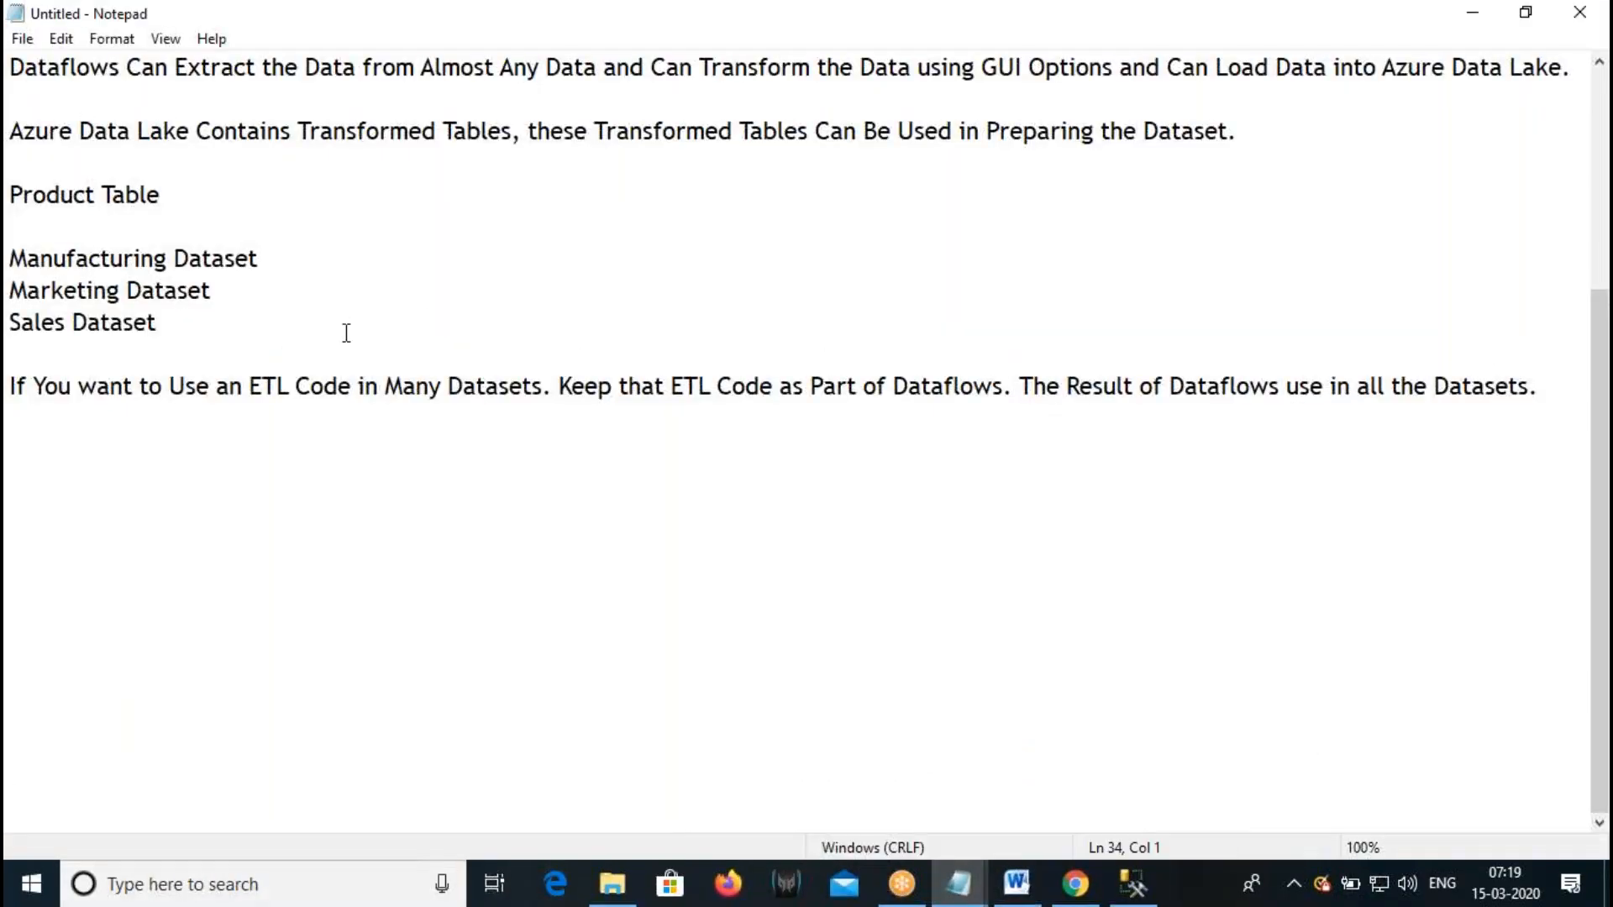
{"action": "scroll", "coordinate": [319, 420], "scroll_direction": "up", "scroll_amount": 3}
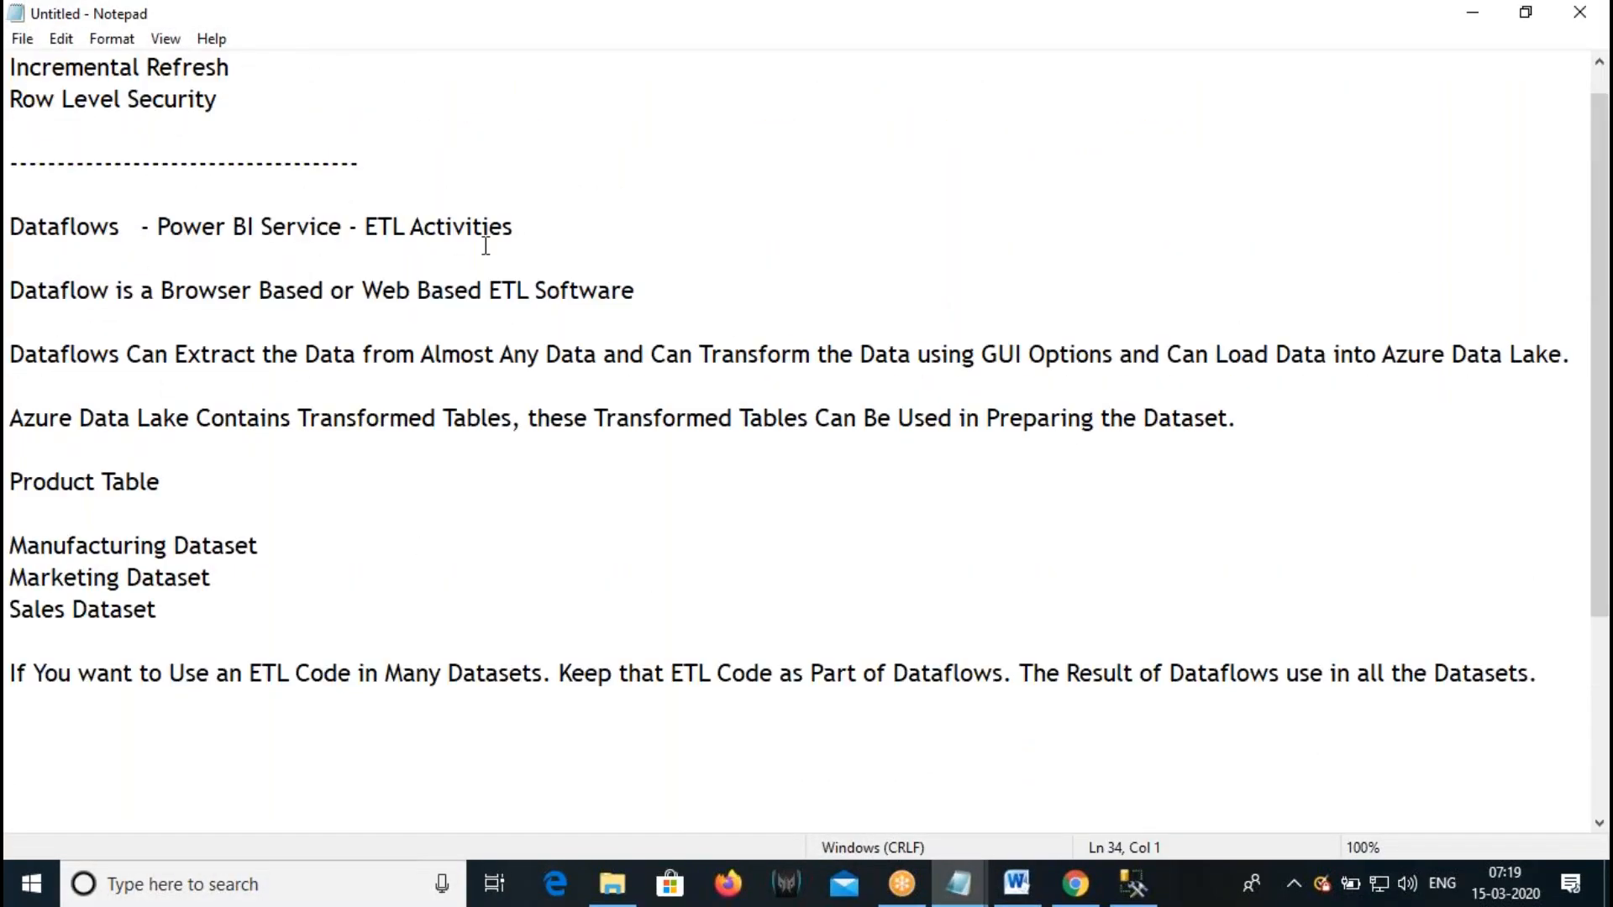
{"action": "left_click", "coordinate": [535, 226]}
{"action": "key", "text": "Return"}
{"action": "type", "text": "P"}
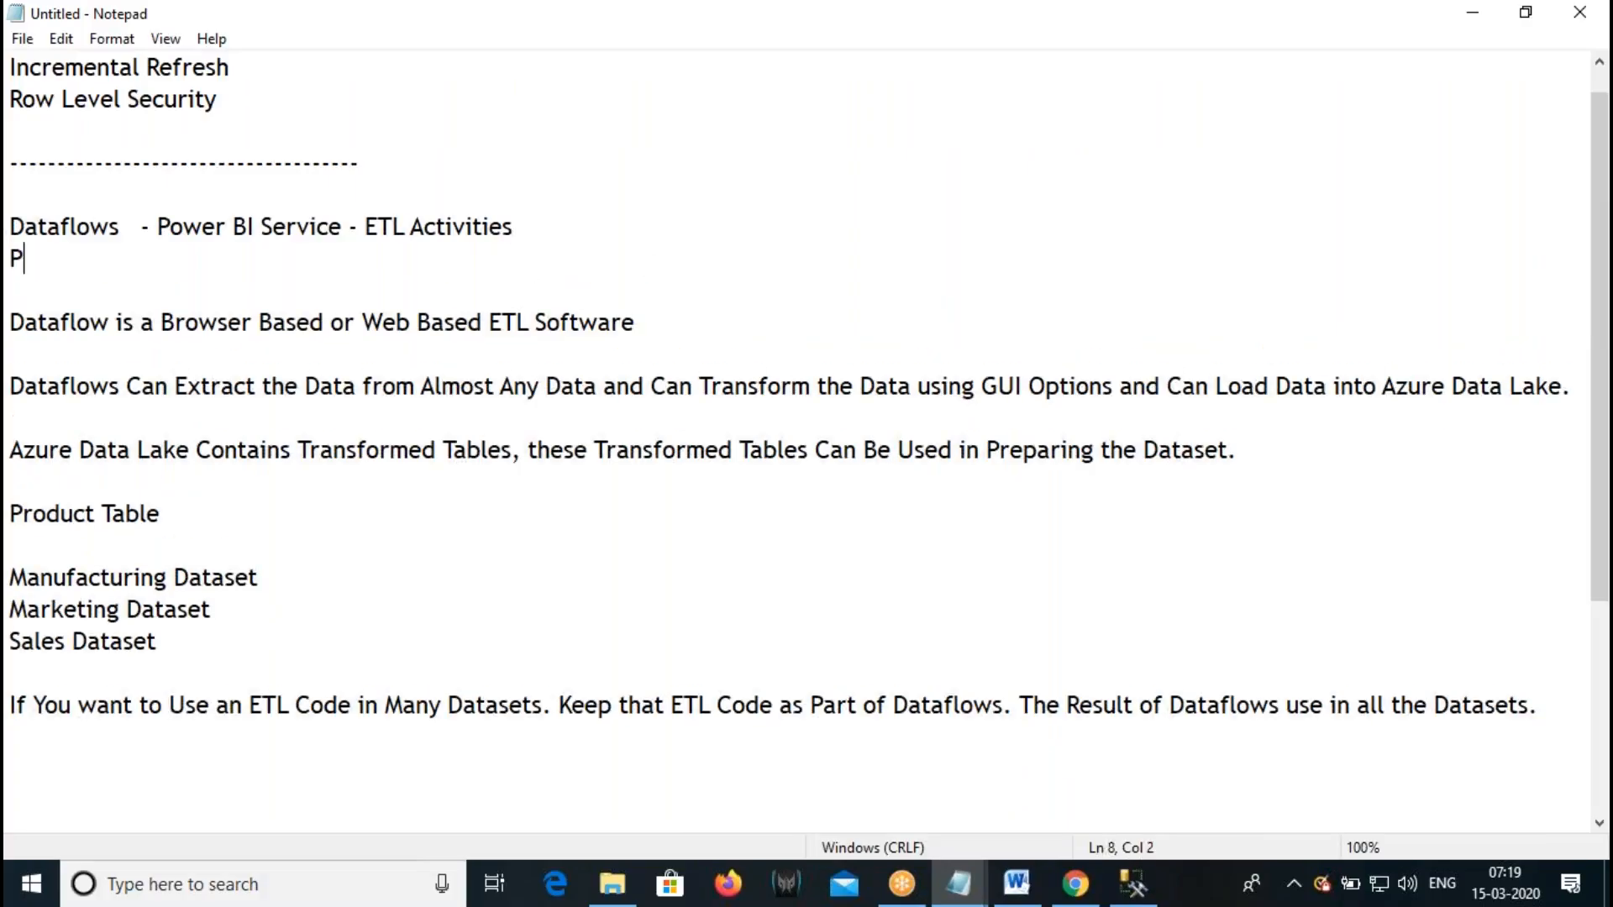
{"action": "type", "text": "ower Que"}
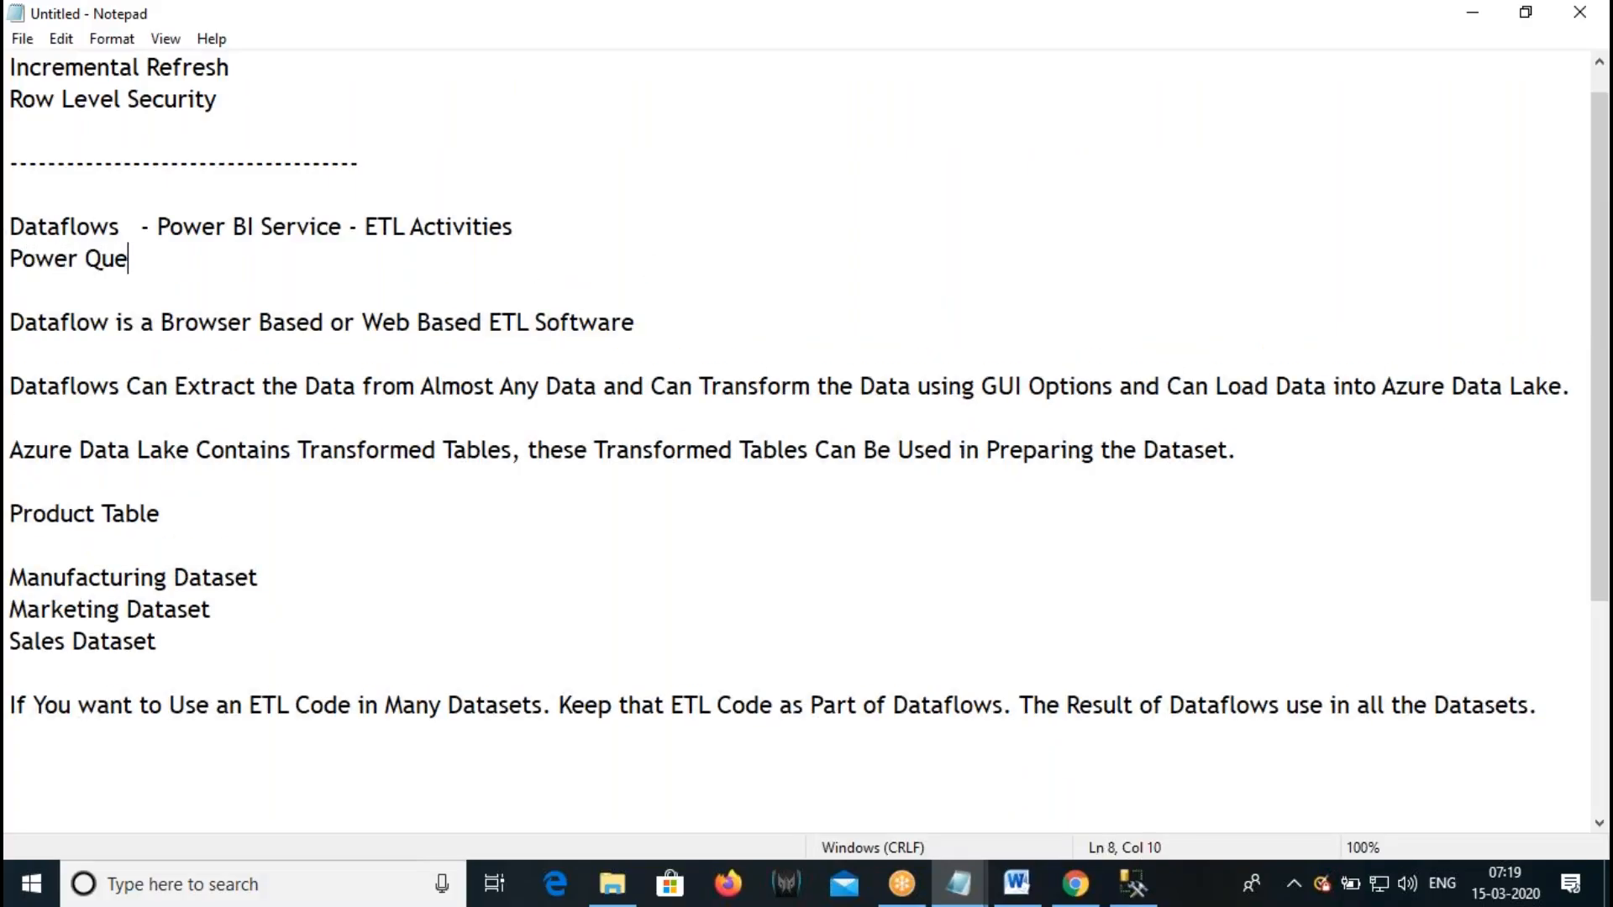
{"action": "type", "text": "ry Software in Cloud"}
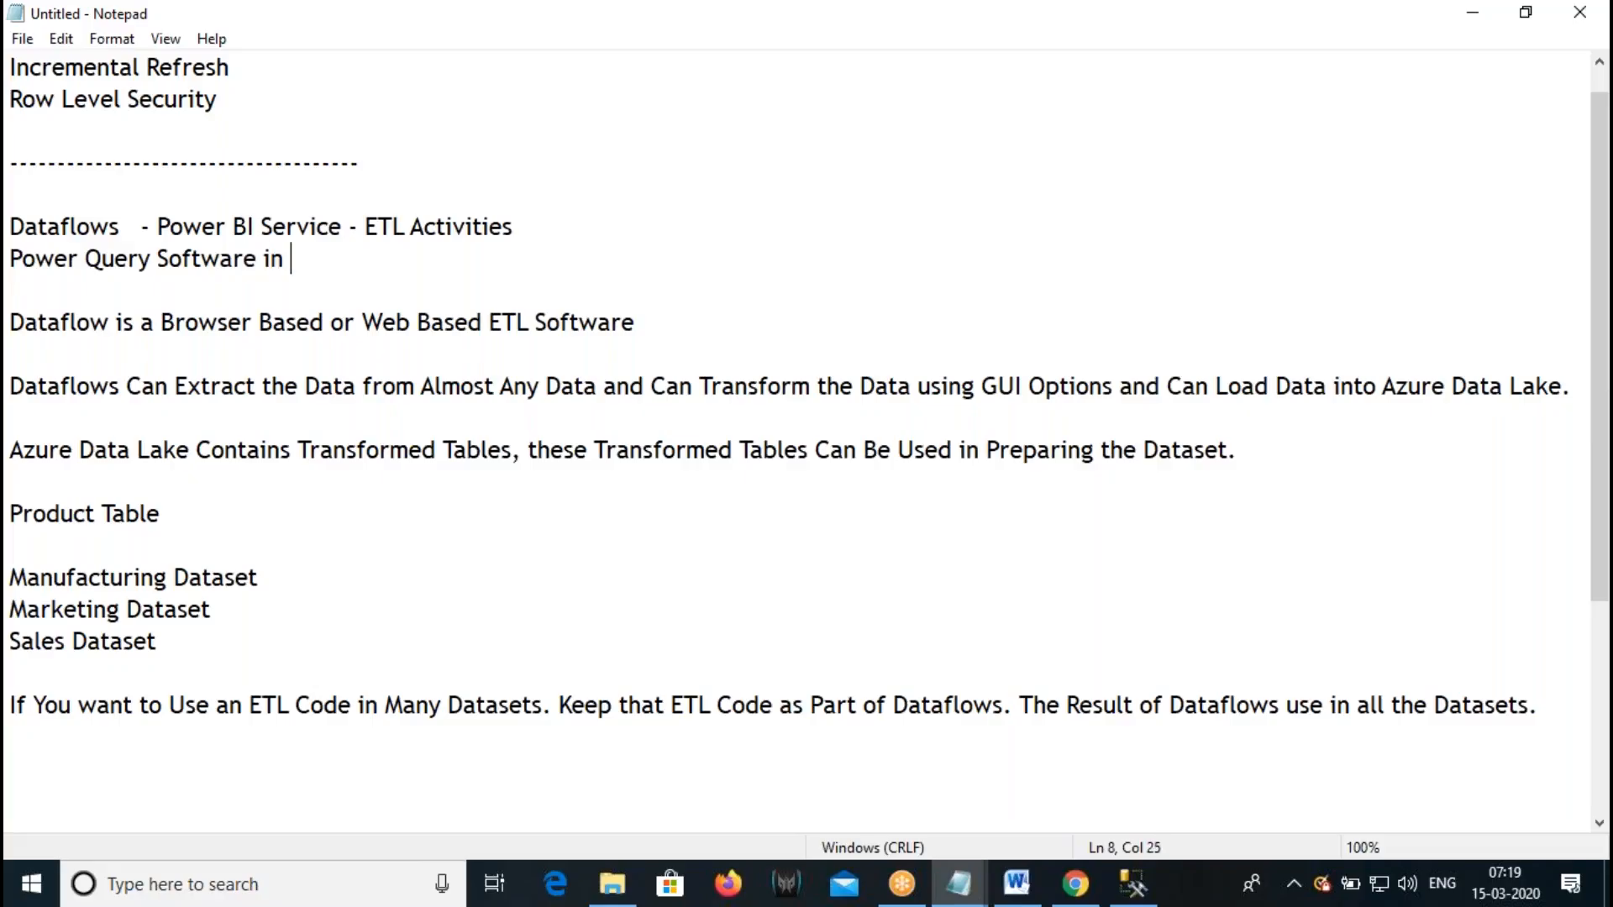
{"action": "key", "text": "Home"}
{"action": "key", "text": "Return"}
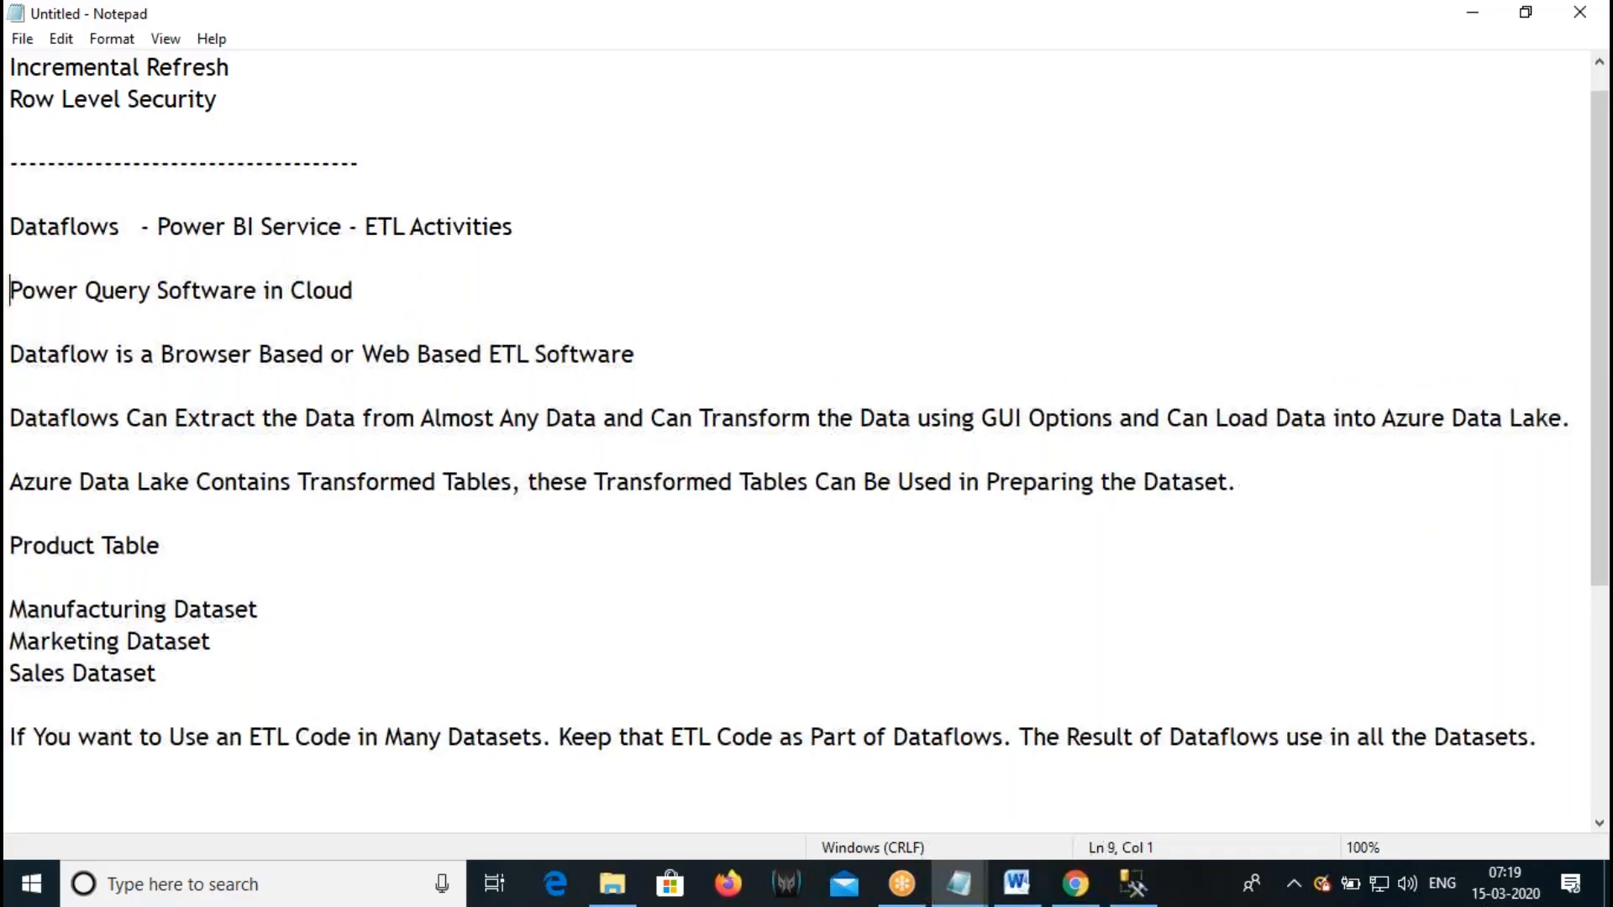
- Switch back to Power BI and convert the EnglishProductName column of PRODUCTS_DATA to UPPERCASE
{"action": "left_click", "coordinate": [1077, 884]}
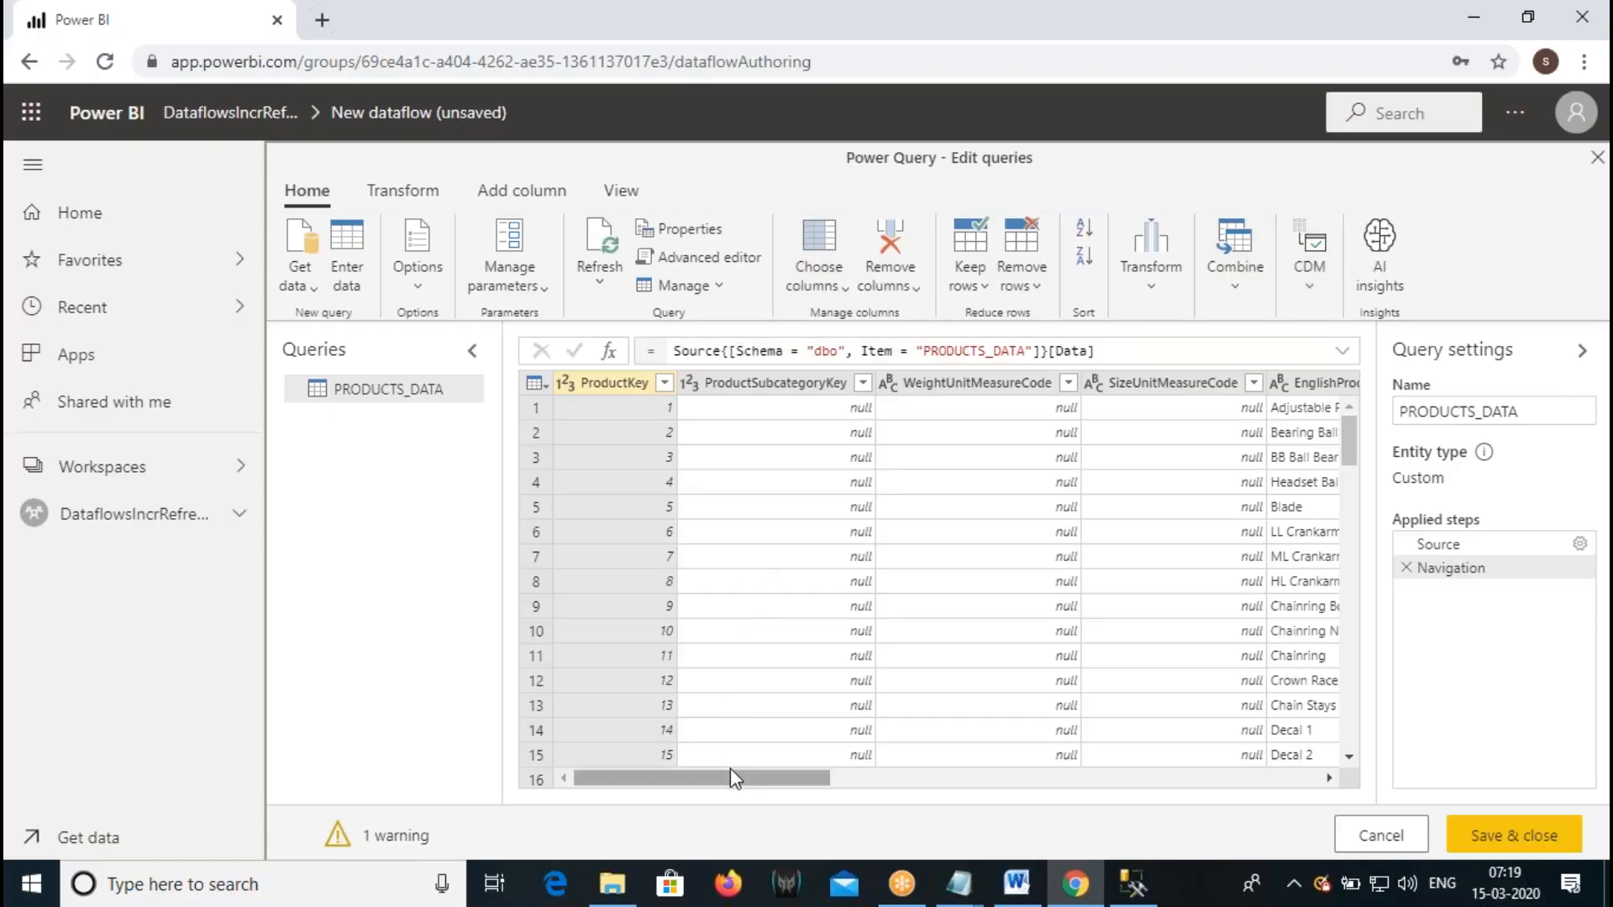
{"action": "left_click_drag", "start_coordinate": [729, 769], "coordinate": [857, 780]}
{"action": "left_click", "coordinate": [991, 386]}
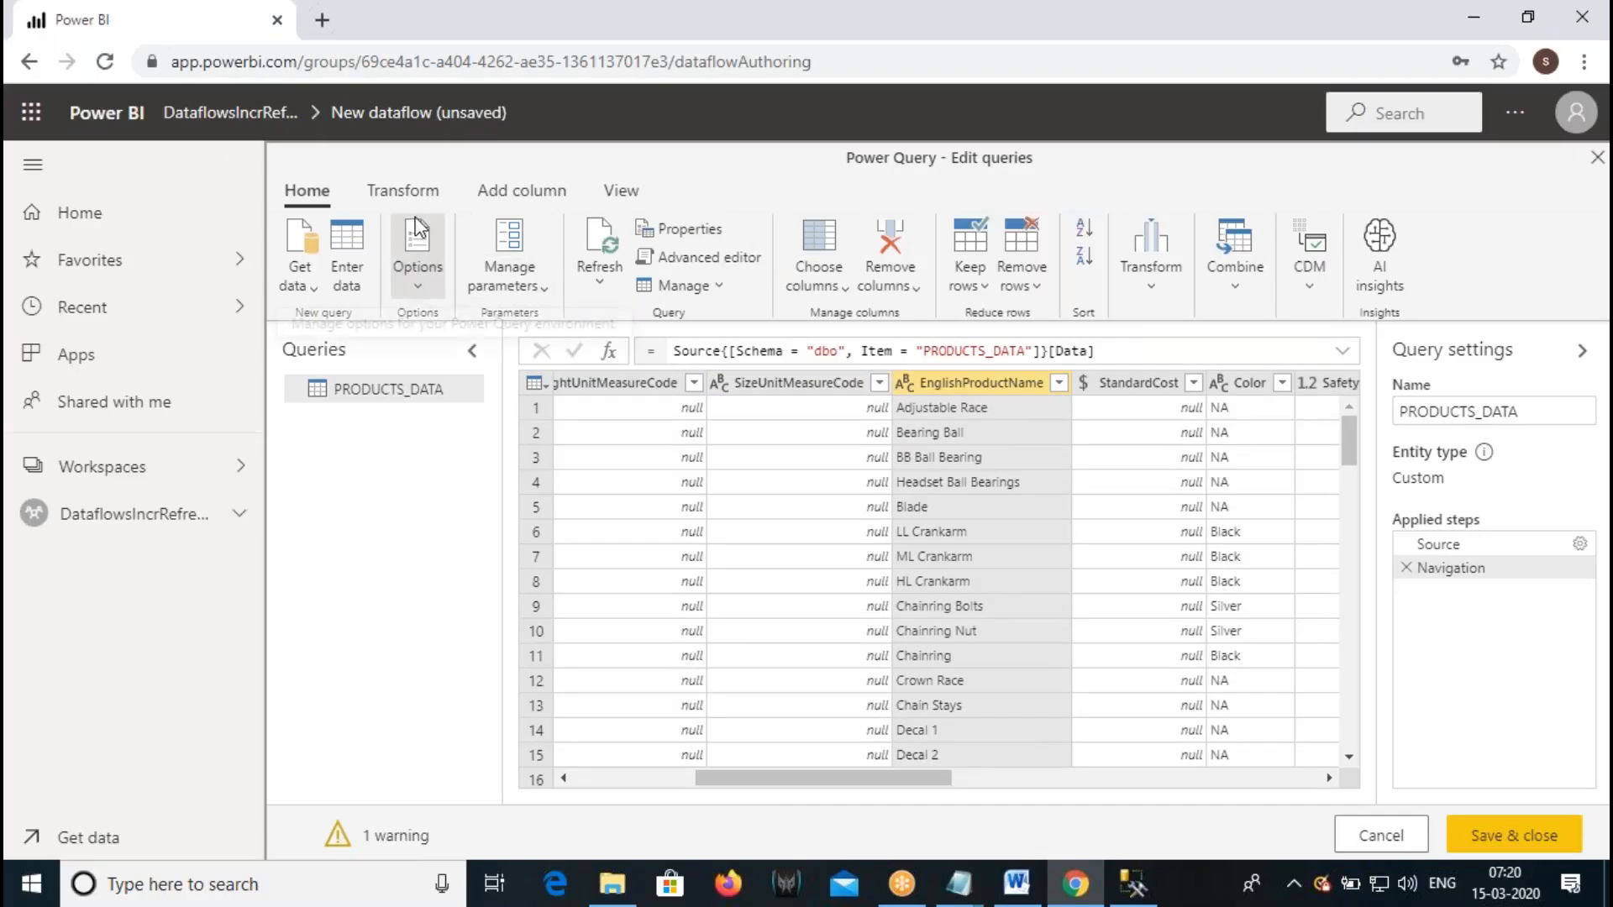
{"action": "left_click", "coordinate": [393, 193]}
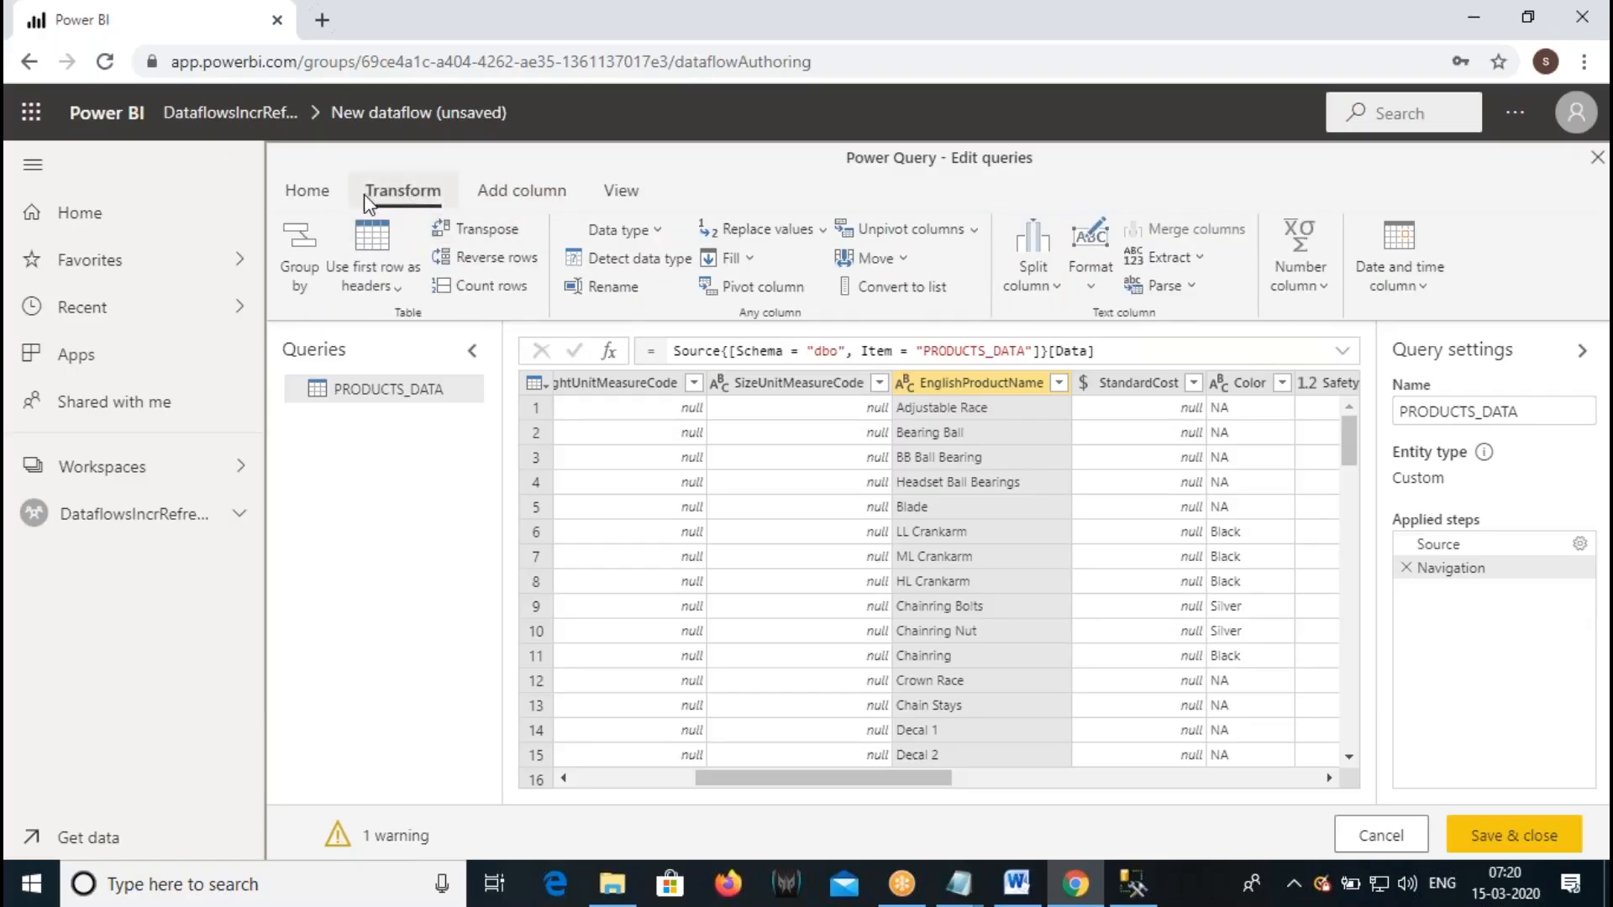
{"action": "left_click", "coordinate": [1090, 289]}
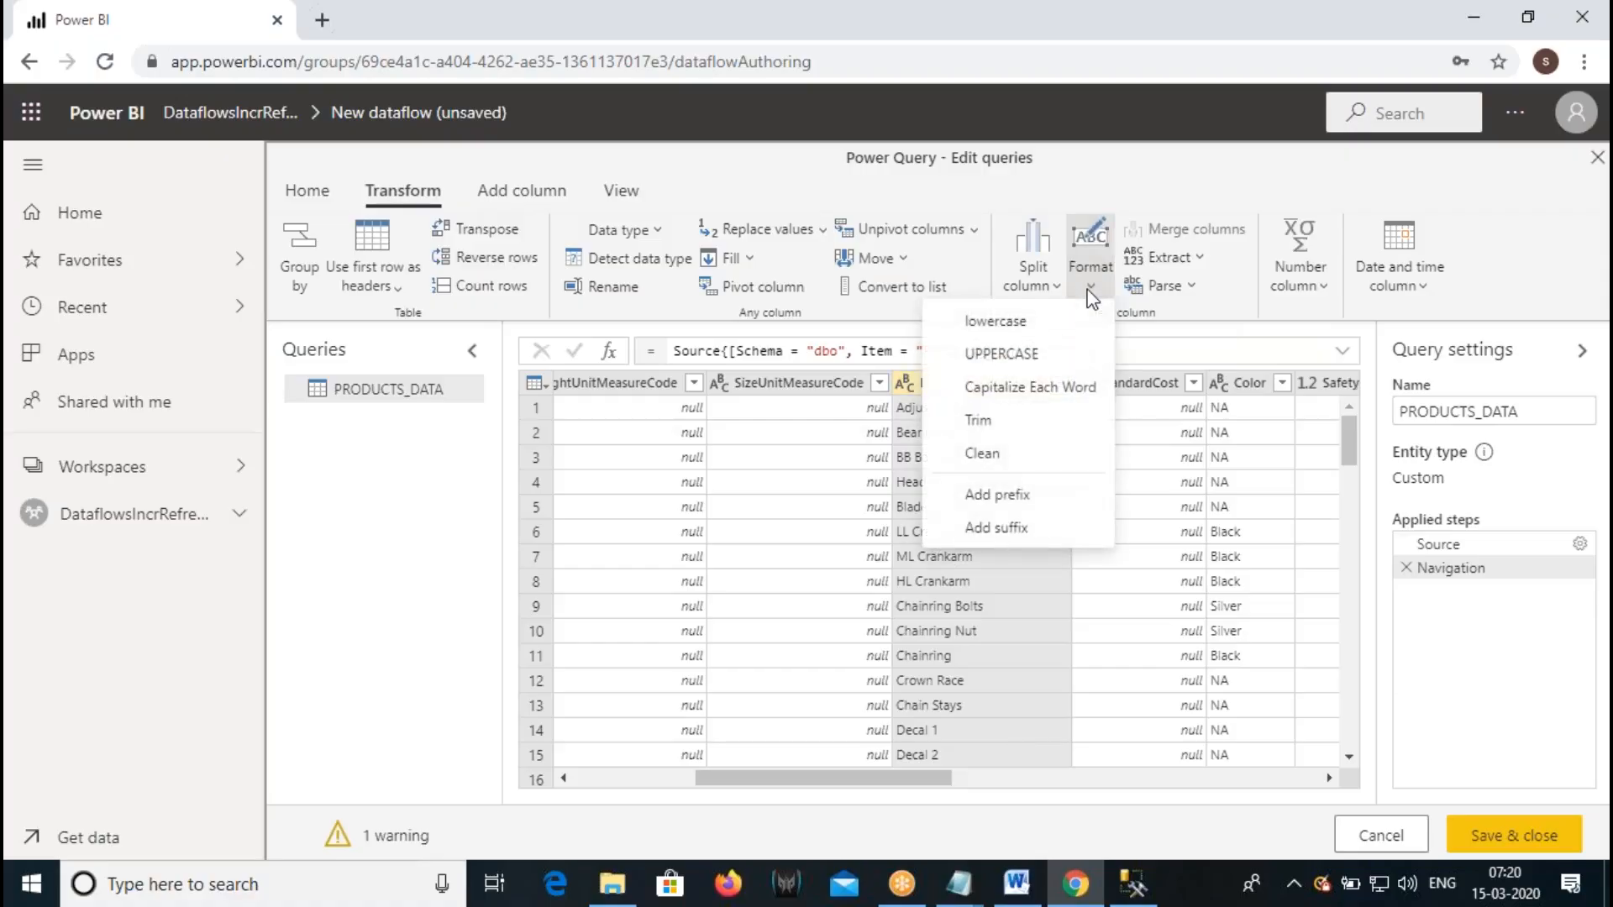
{"action": "left_click", "coordinate": [1016, 362]}
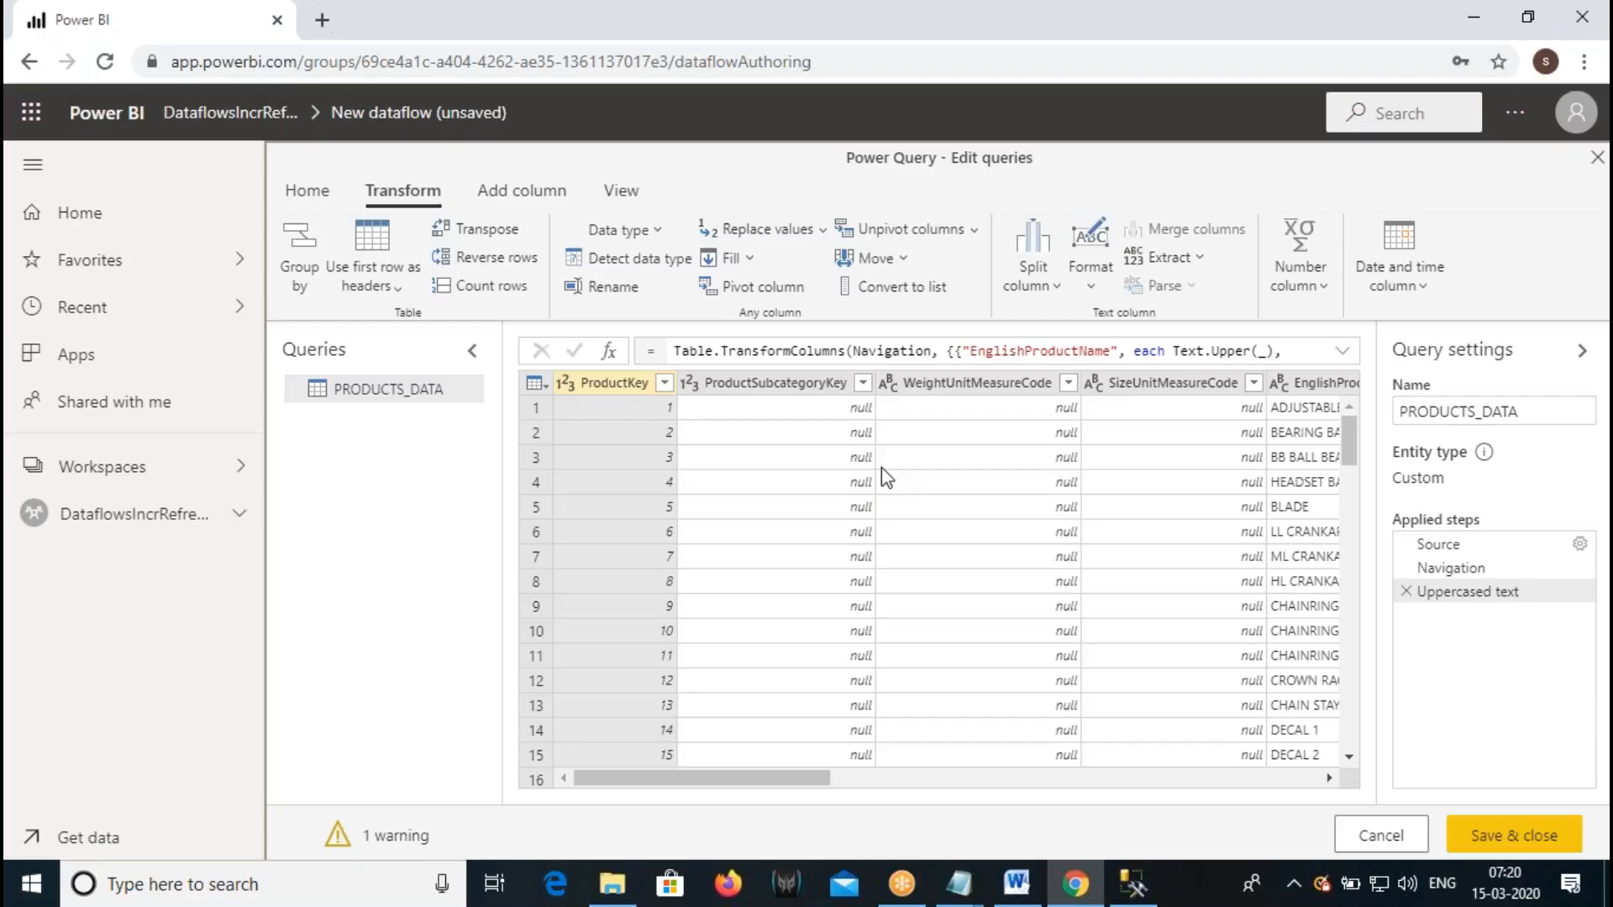
- Save and close the query edits, and save the dataflow with "Demo Dataflow 8AM March 2020" as both name and description
{"action": "left_click", "coordinate": [1536, 844]}
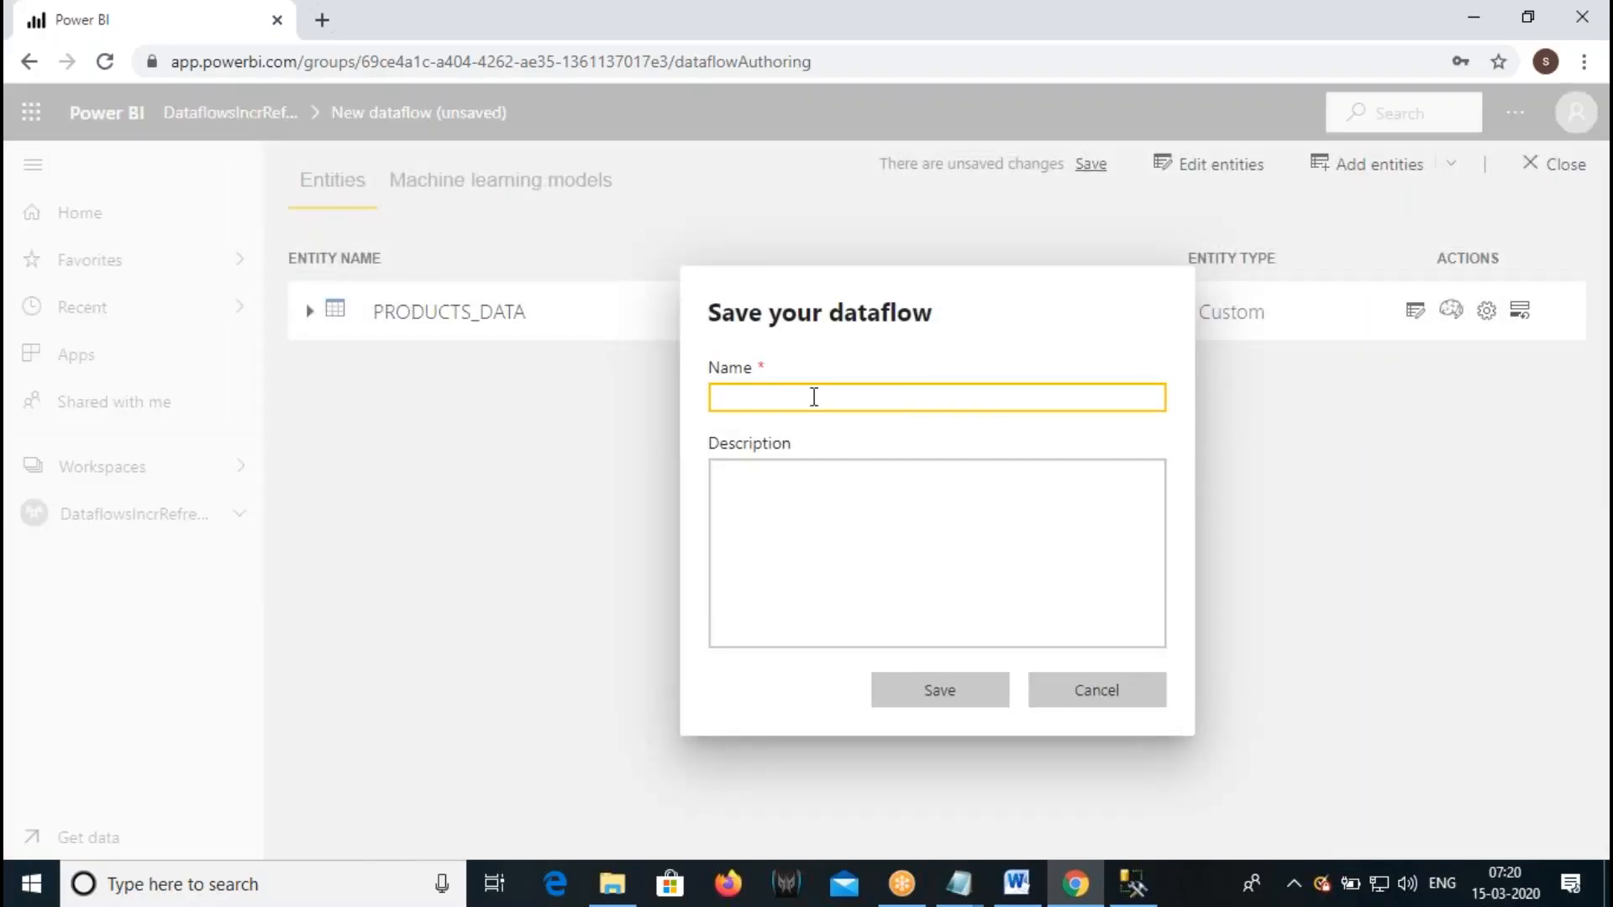
{"action": "type", "text": "De"}
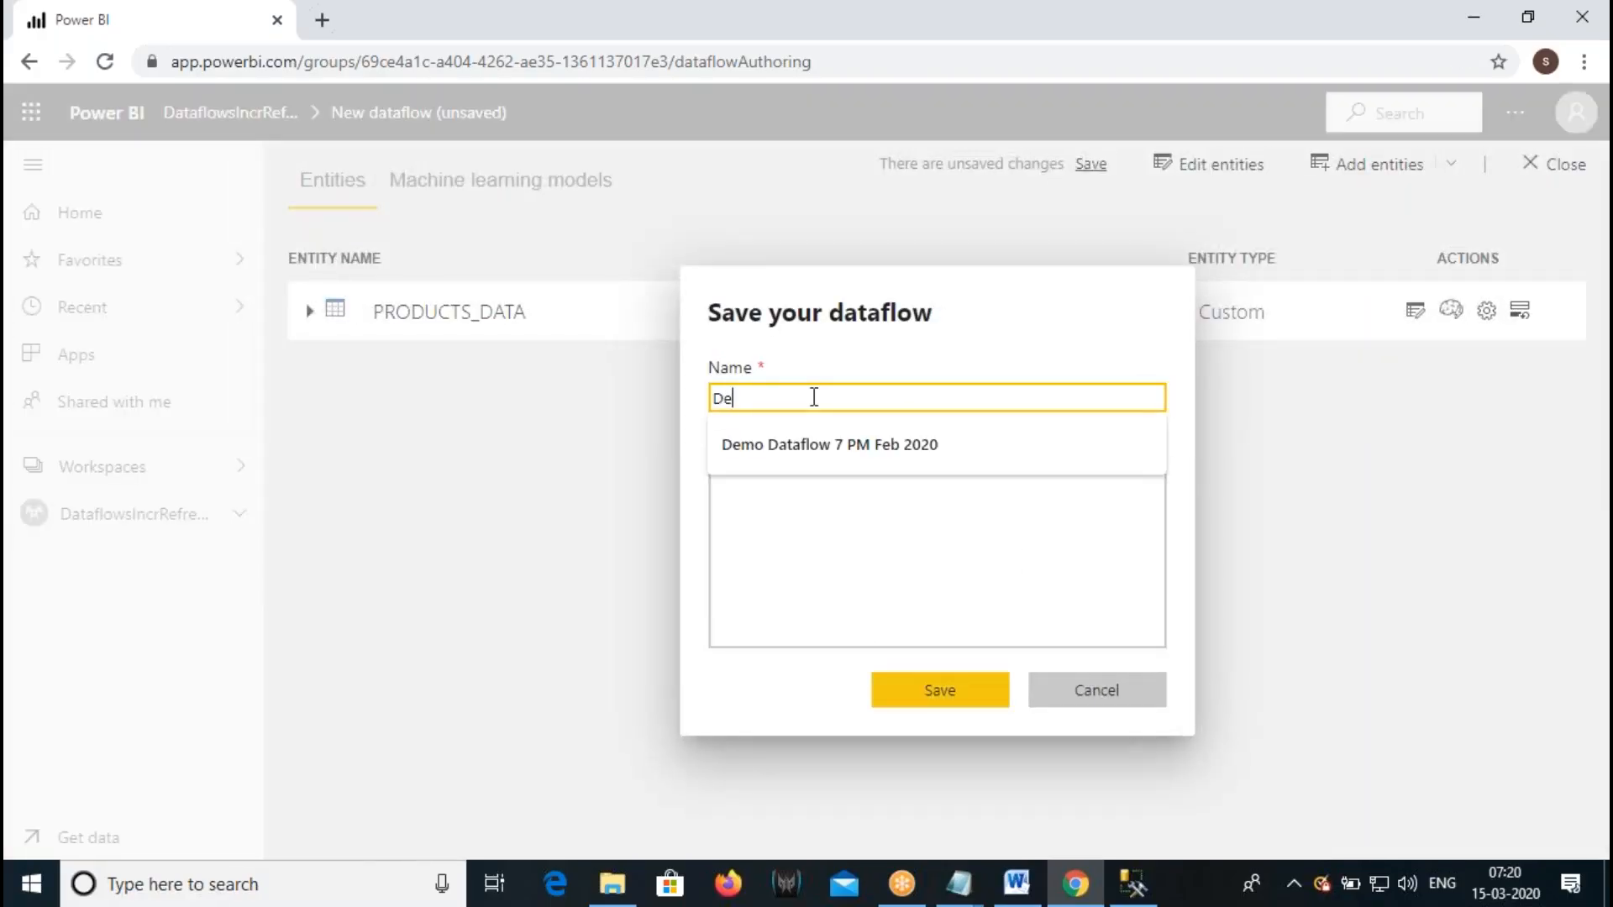
{"action": "type", "text": "mo Dataflow "}
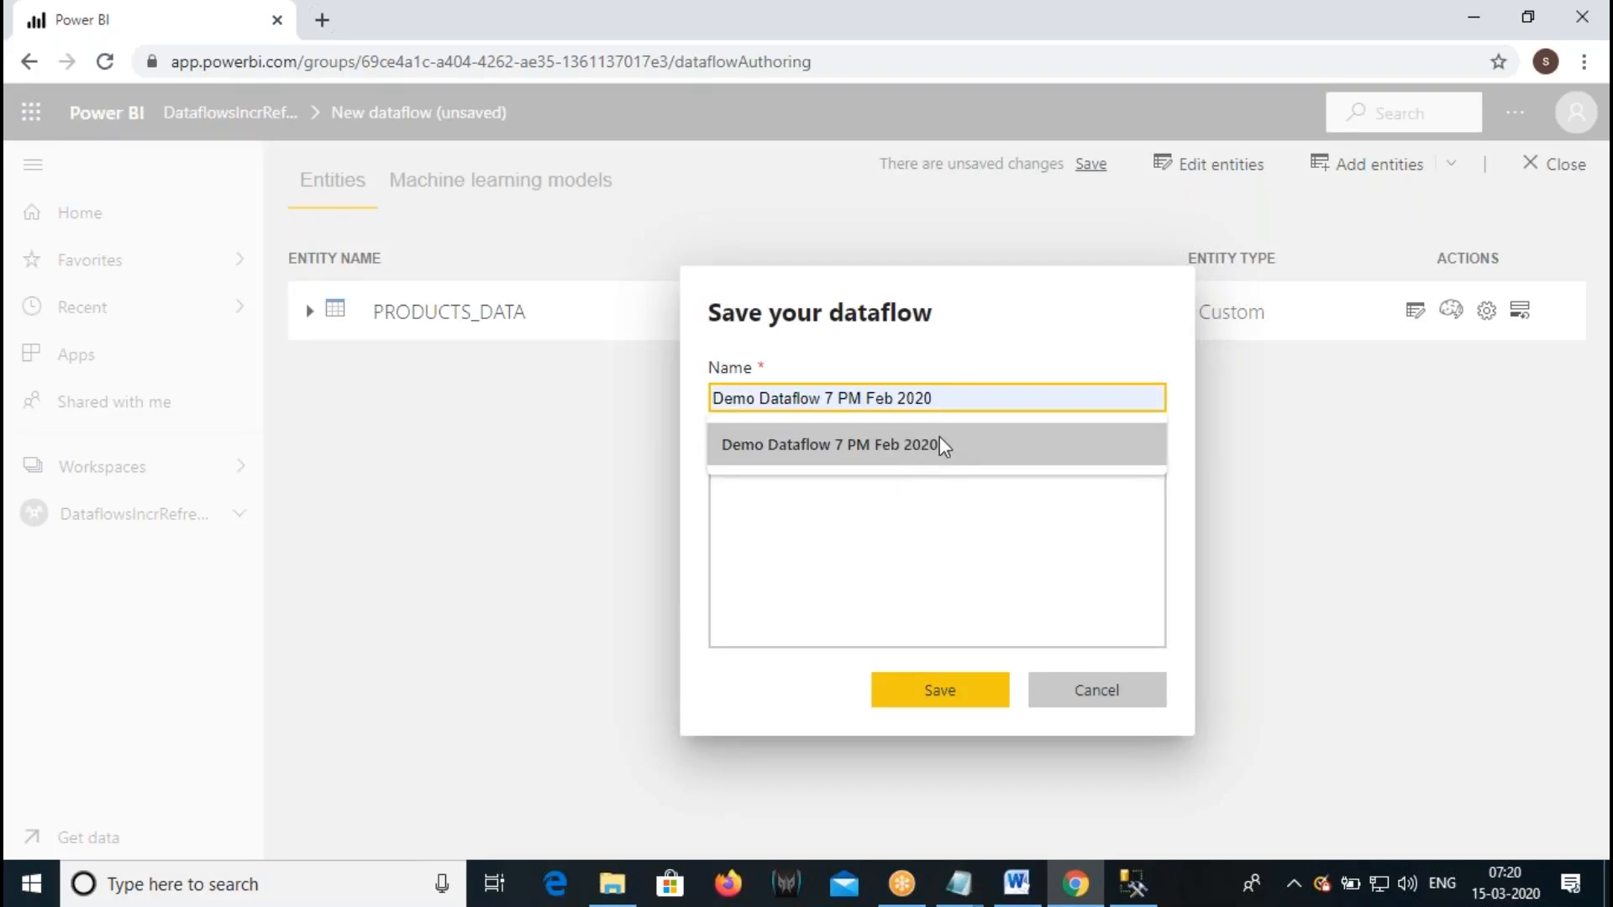
{"action": "type", "text": "8AM March 2020"}
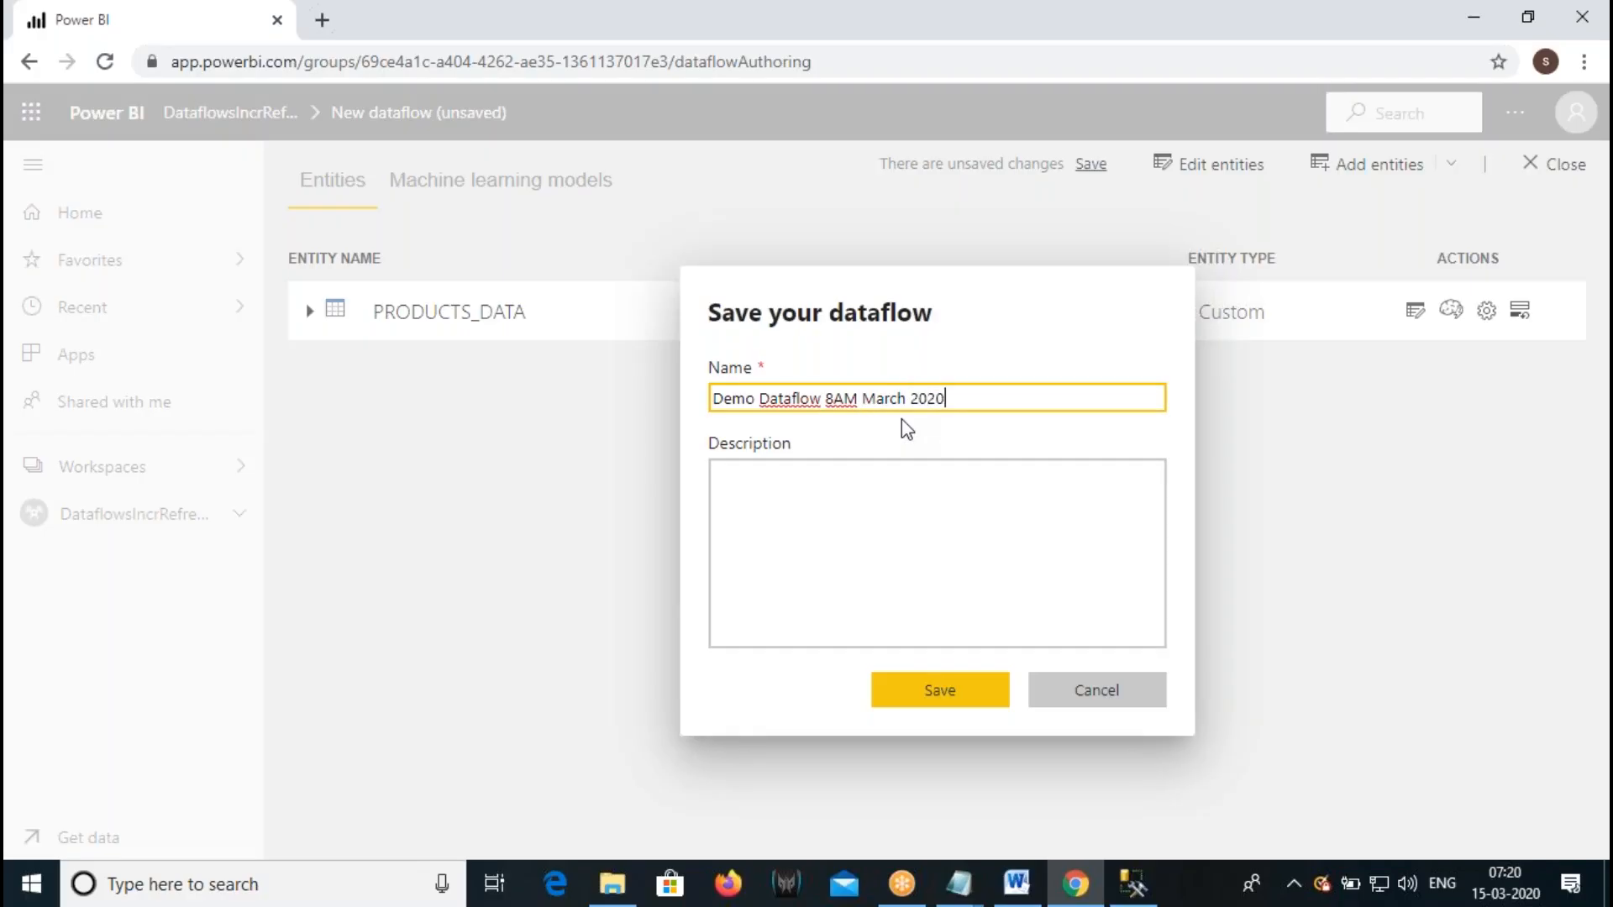
{"action": "key", "text": "ctrl+a"}
{"action": "key", "text": "ctrl+c"}
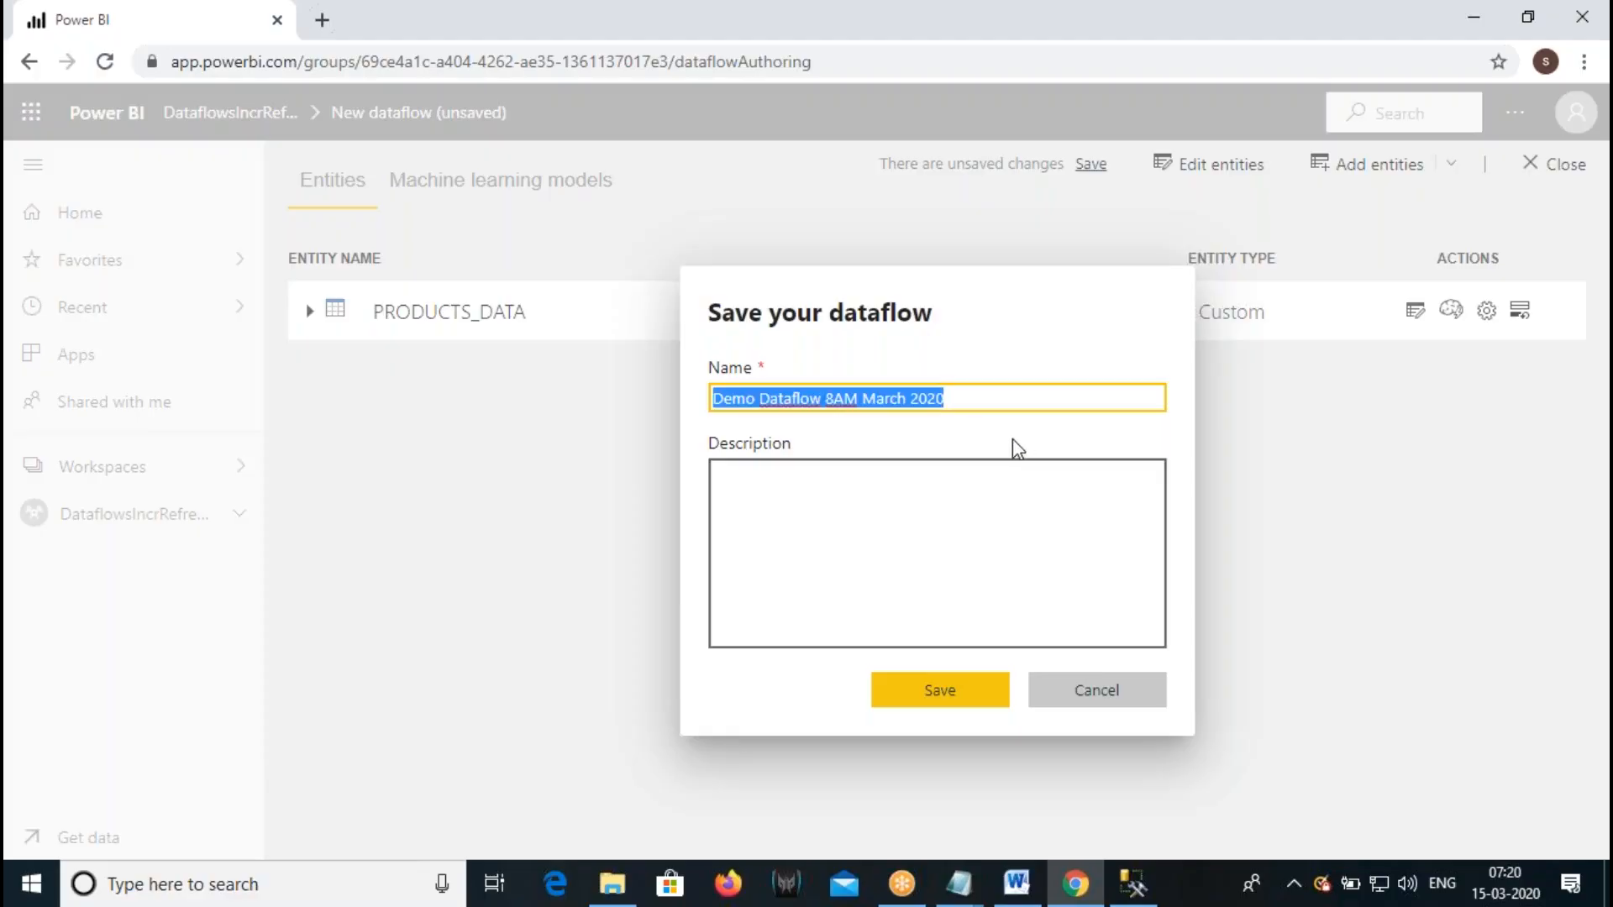
{"action": "left_click", "coordinate": [912, 505]}
{"action": "key", "text": "ctrl+v"}
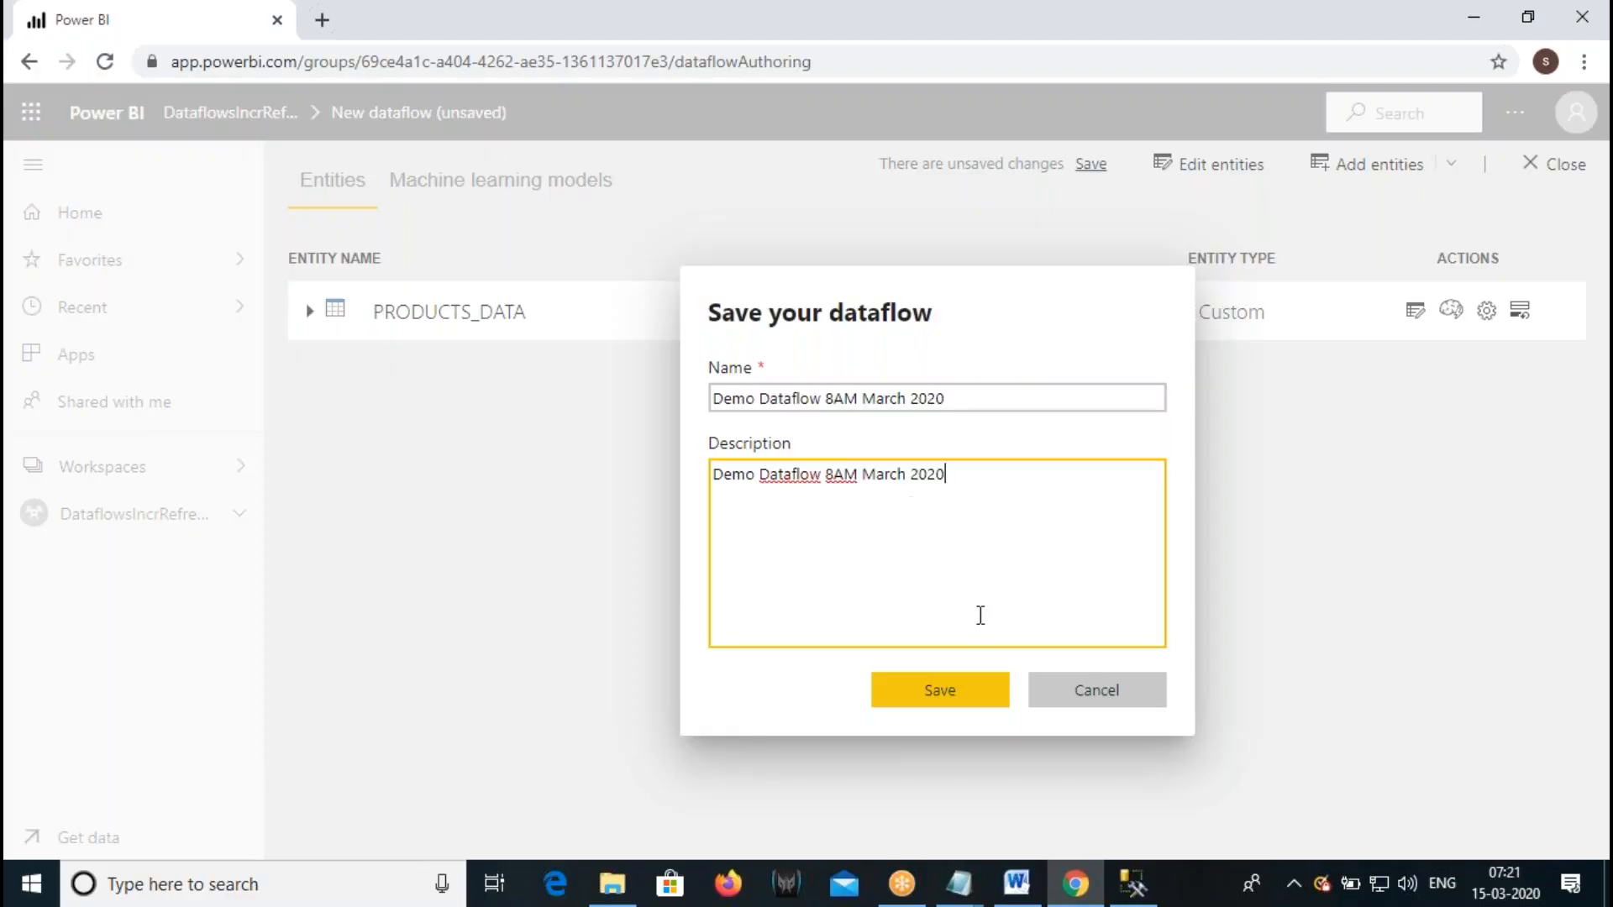
{"action": "left_click", "coordinate": [954, 694]}
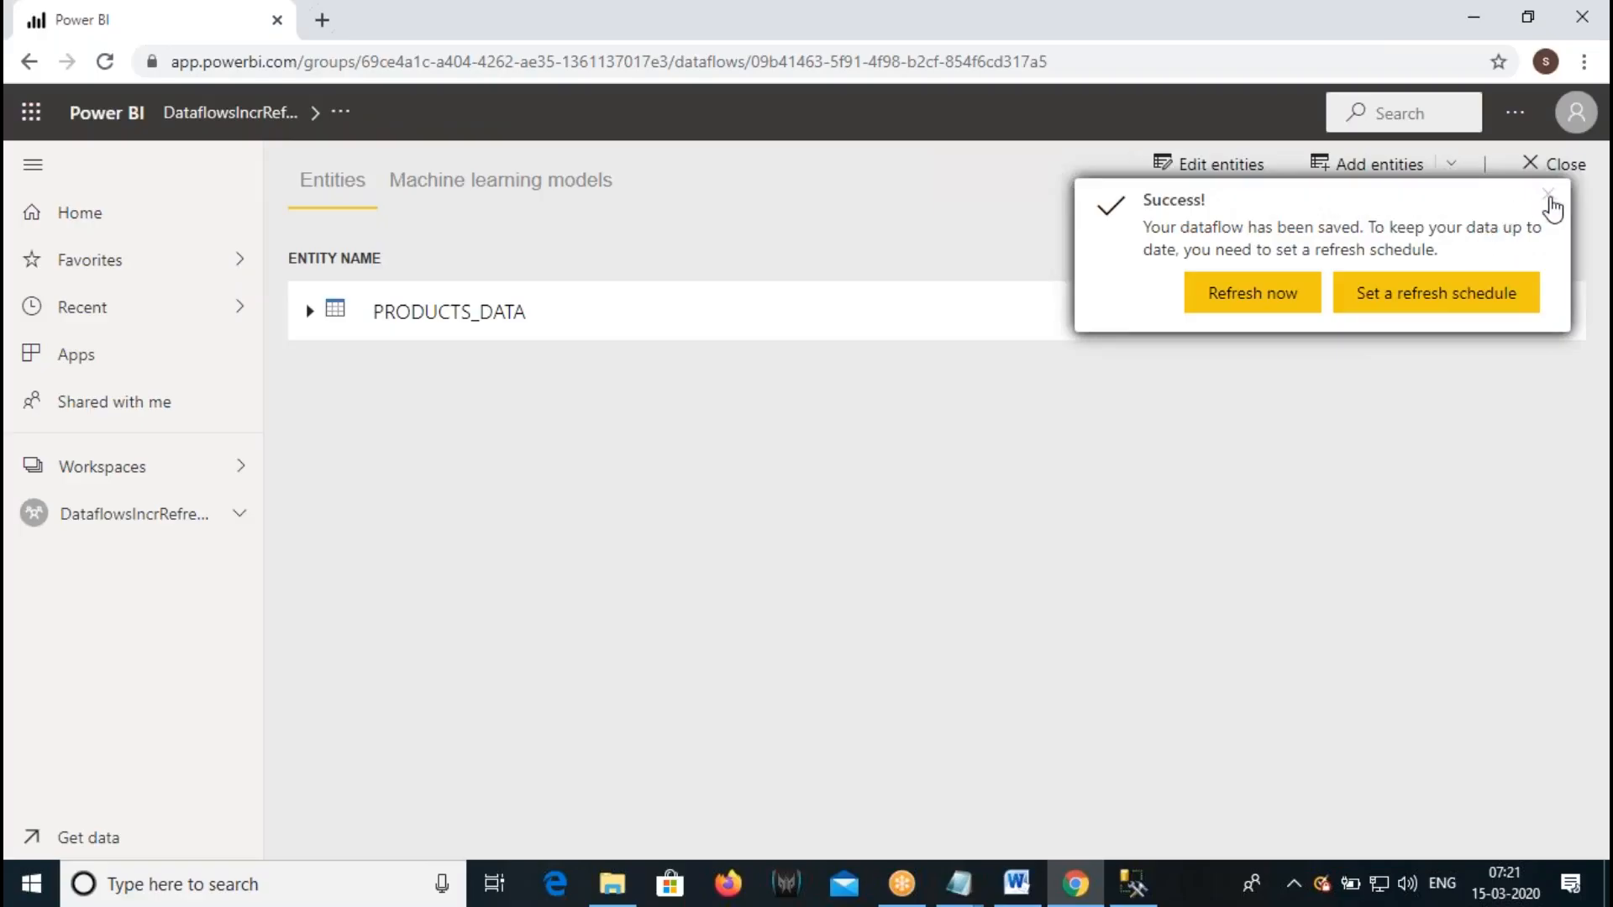
{"action": "left_click", "coordinate": [1550, 197]}
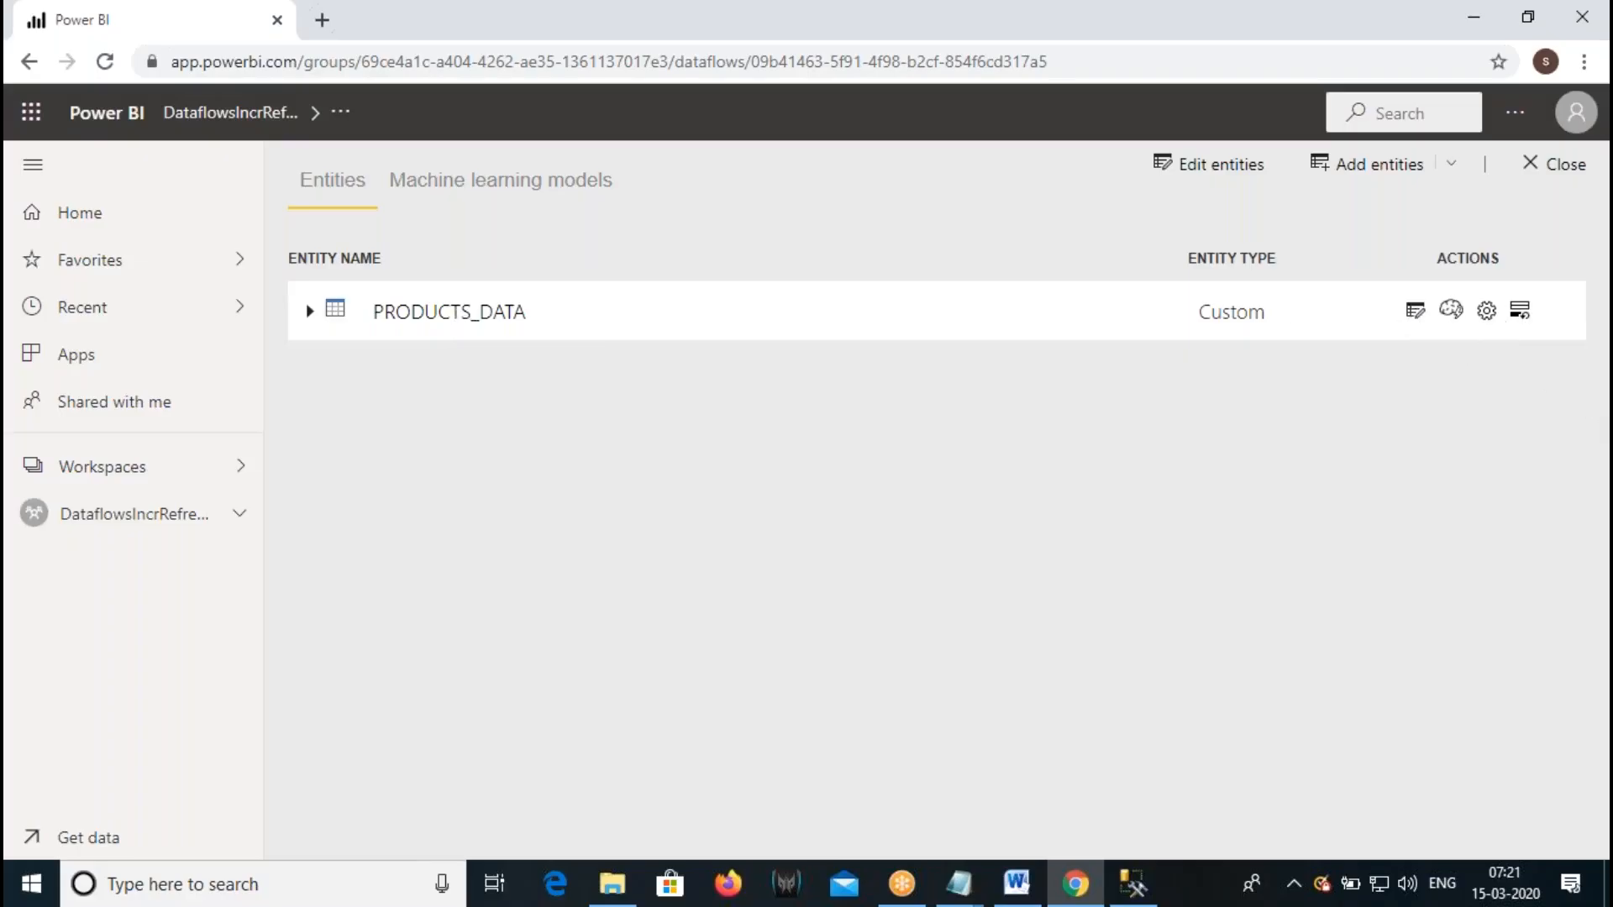
- Show the dataflows in the DataflowsIncrRefreshRLS workspace and refresh Demo Dataflow 8AM March 2020
{"action": "left_click", "coordinate": [146, 531]}
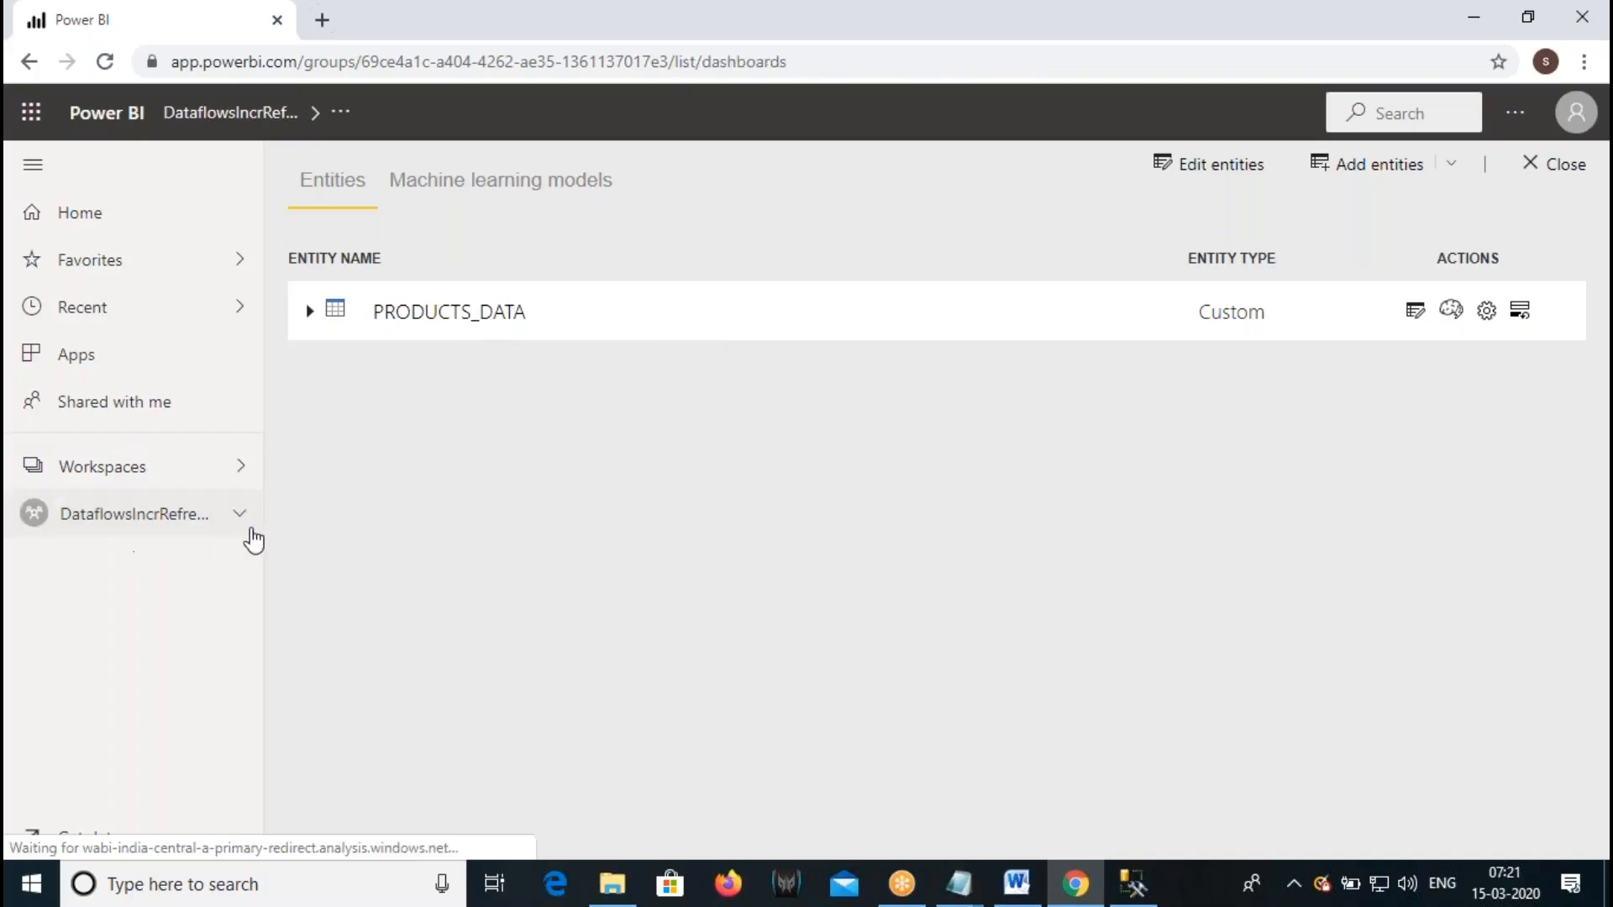
{"action": "left_click", "coordinate": [783, 307]}
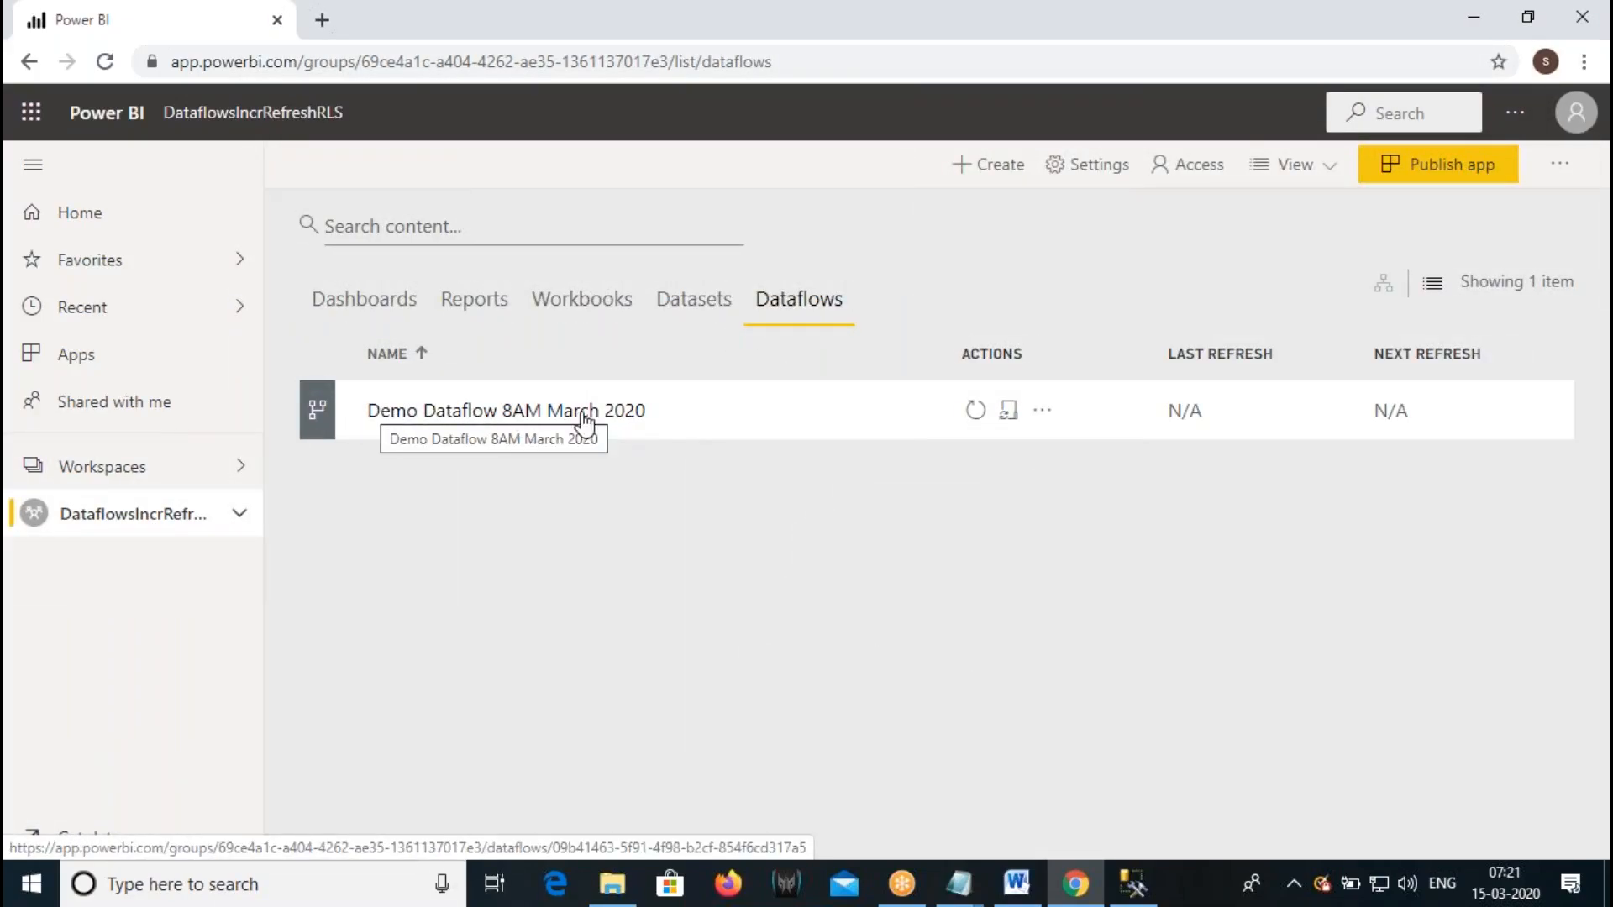
{"action": "left_click", "coordinate": [975, 410]}
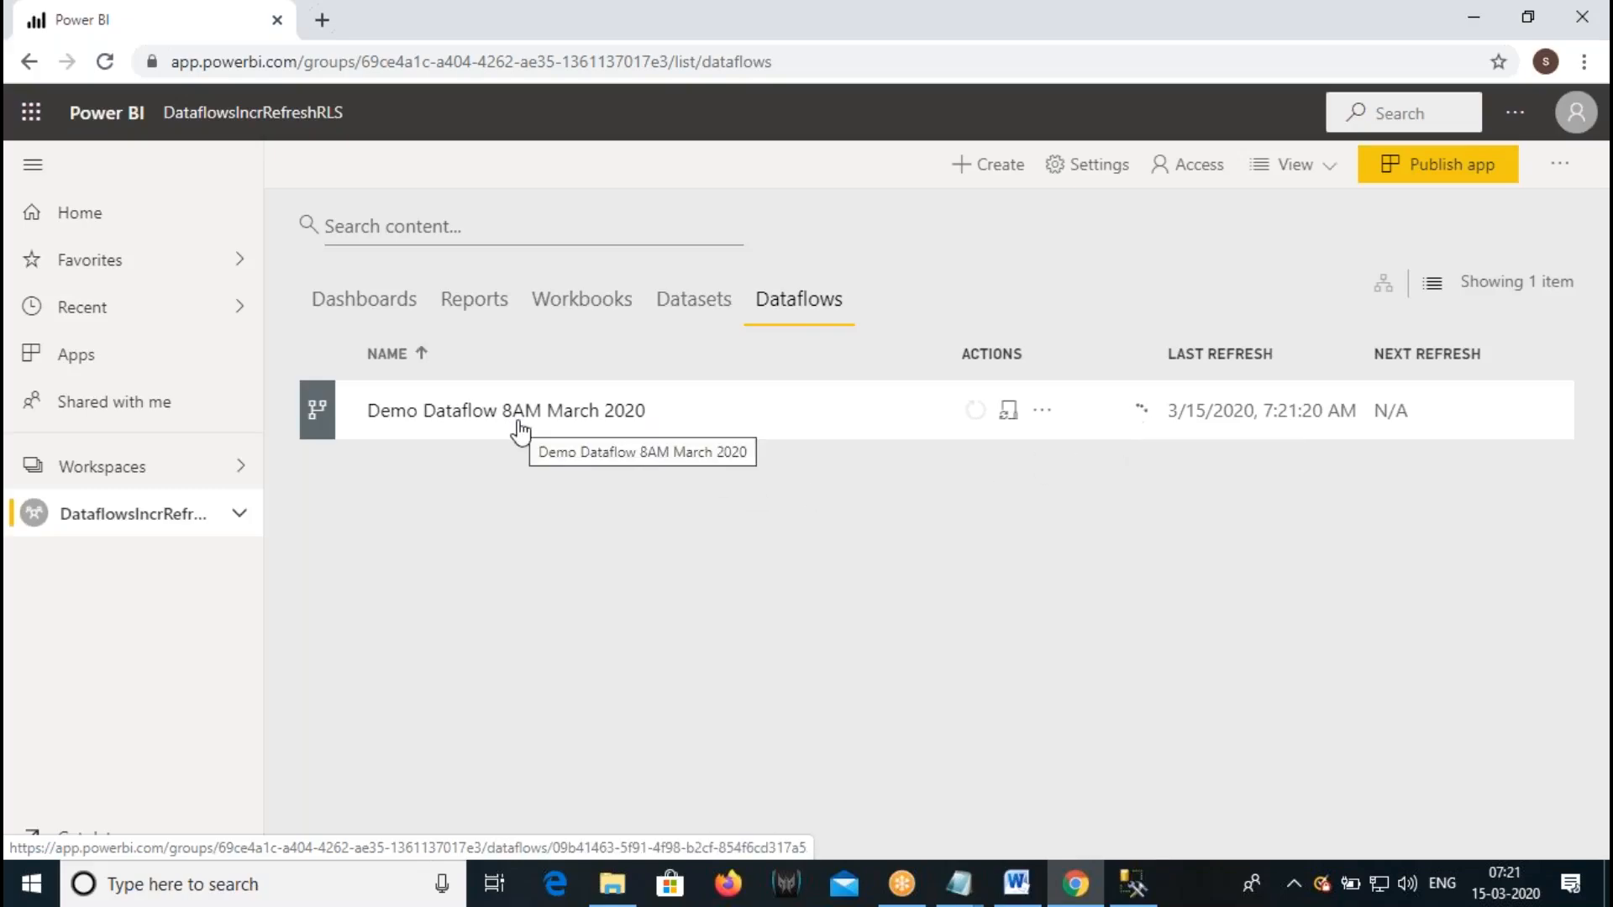
- Launch Power BI Desktop, switch to it and dismiss its start screen to reach the blank report
{"action": "left_click", "coordinate": [25, 890]}
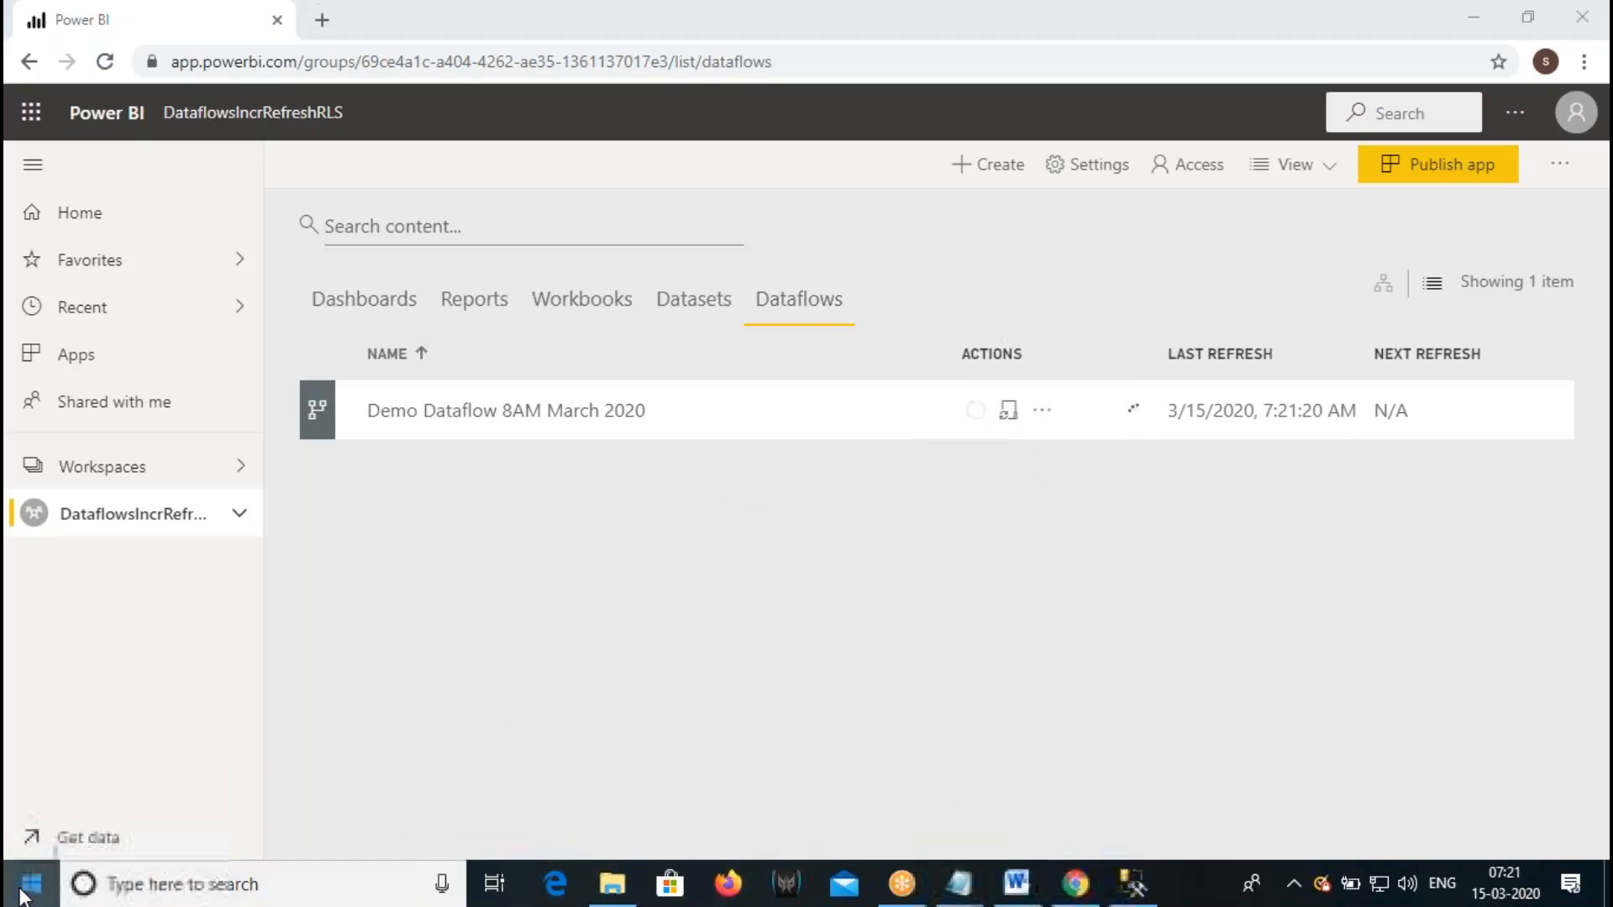
{"action": "type", "text": "power"}
{"action": "key", "text": "Escape"}
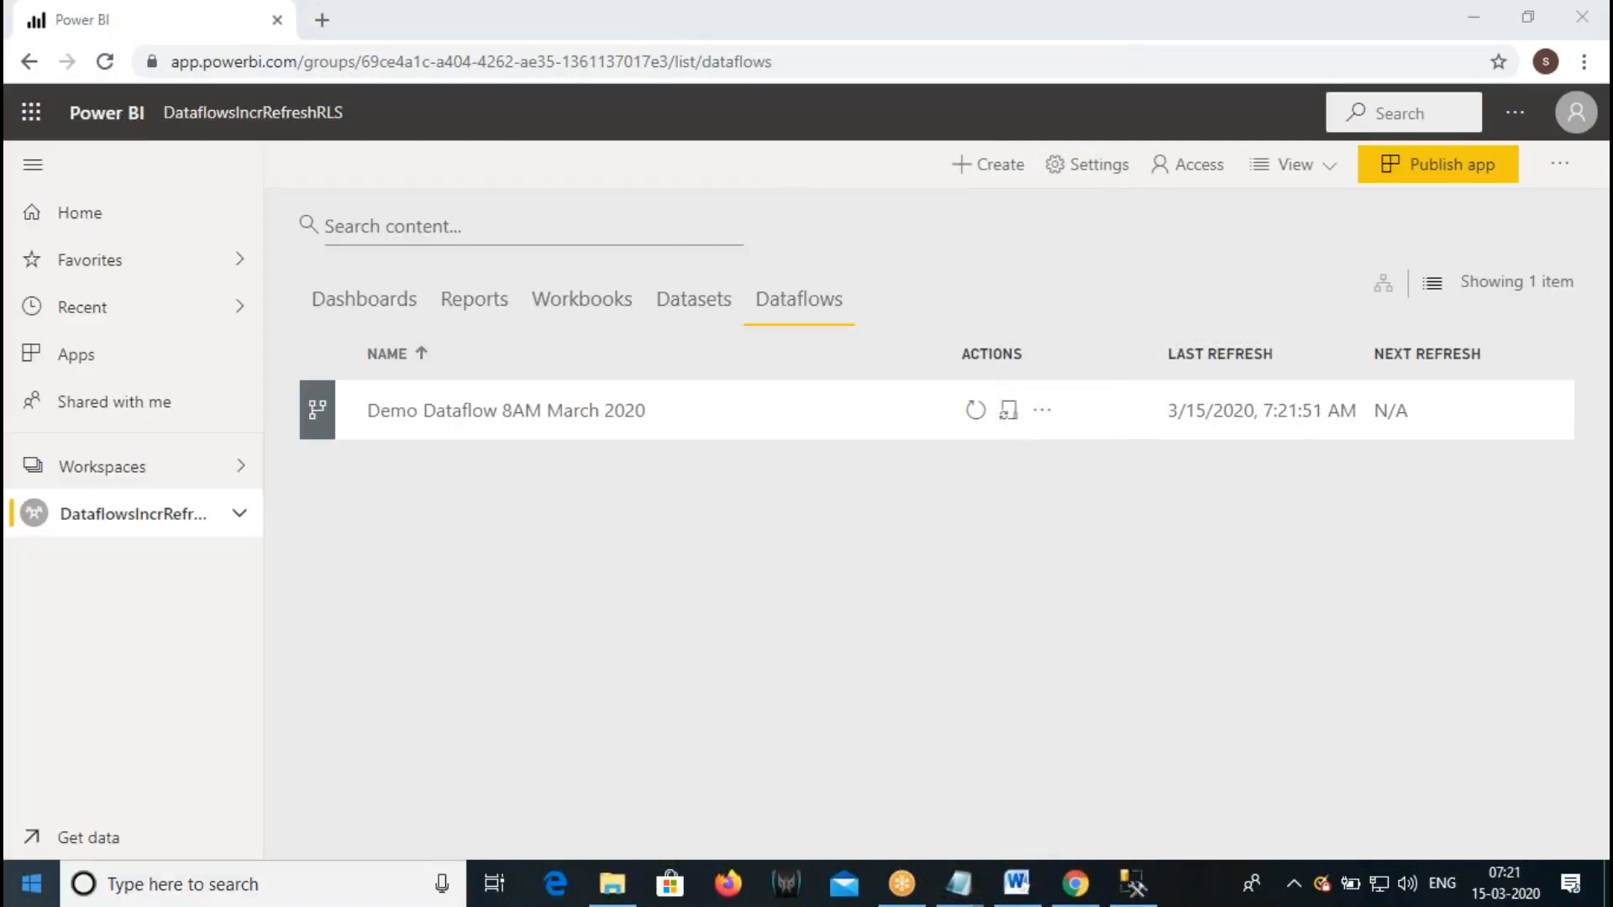
{"action": "left_click", "coordinate": [1066, 890]}
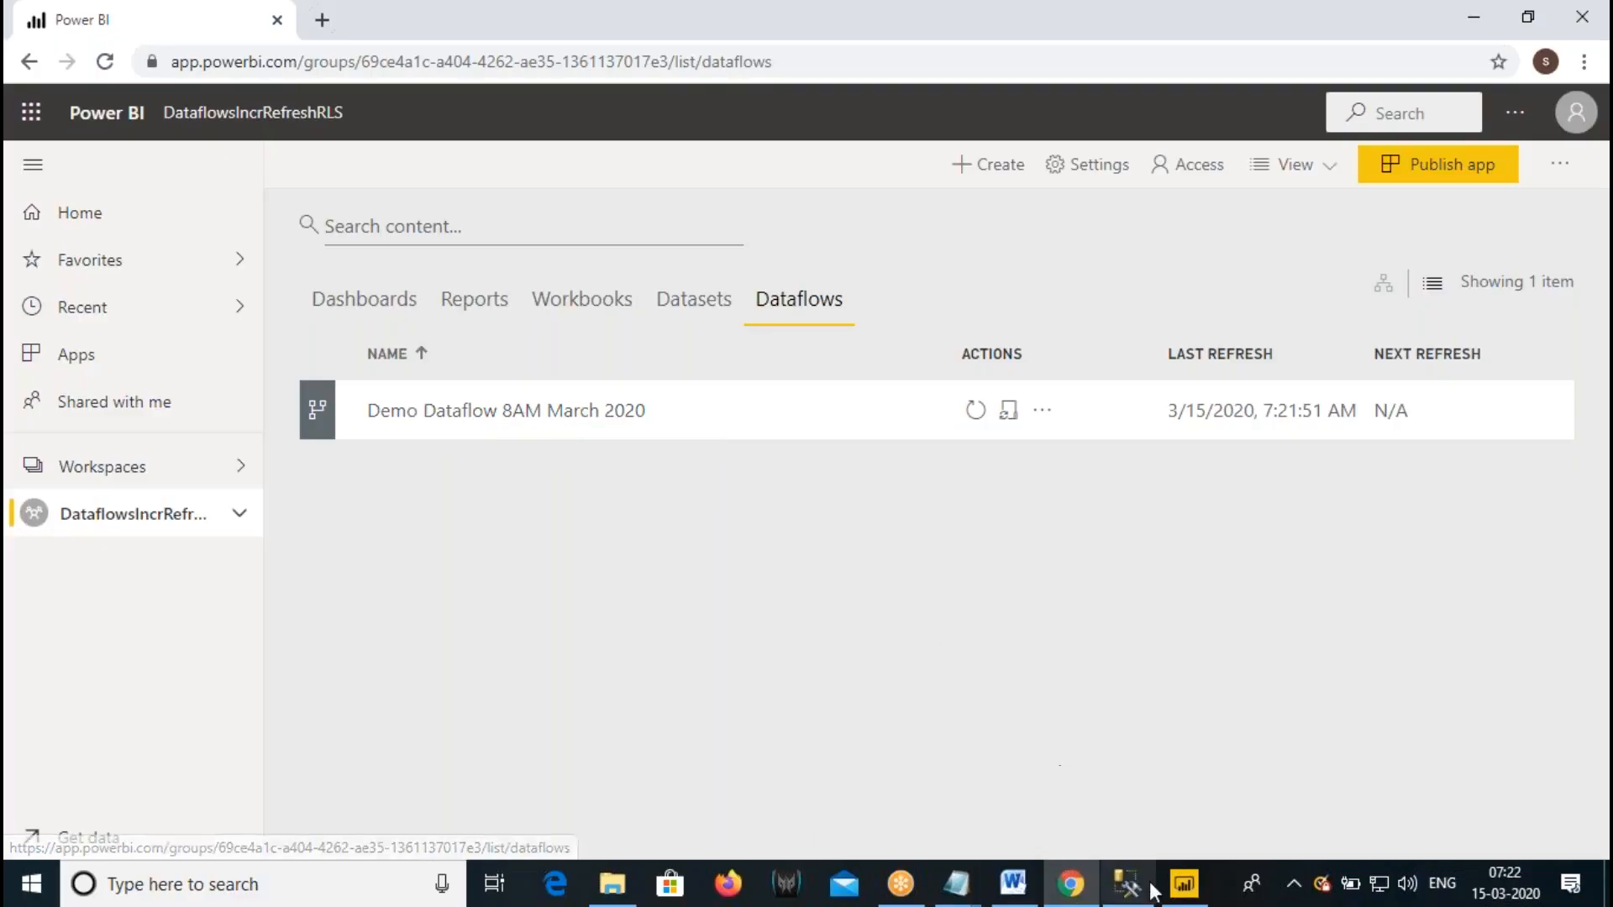
{"action": "left_click", "coordinate": [1194, 886]}
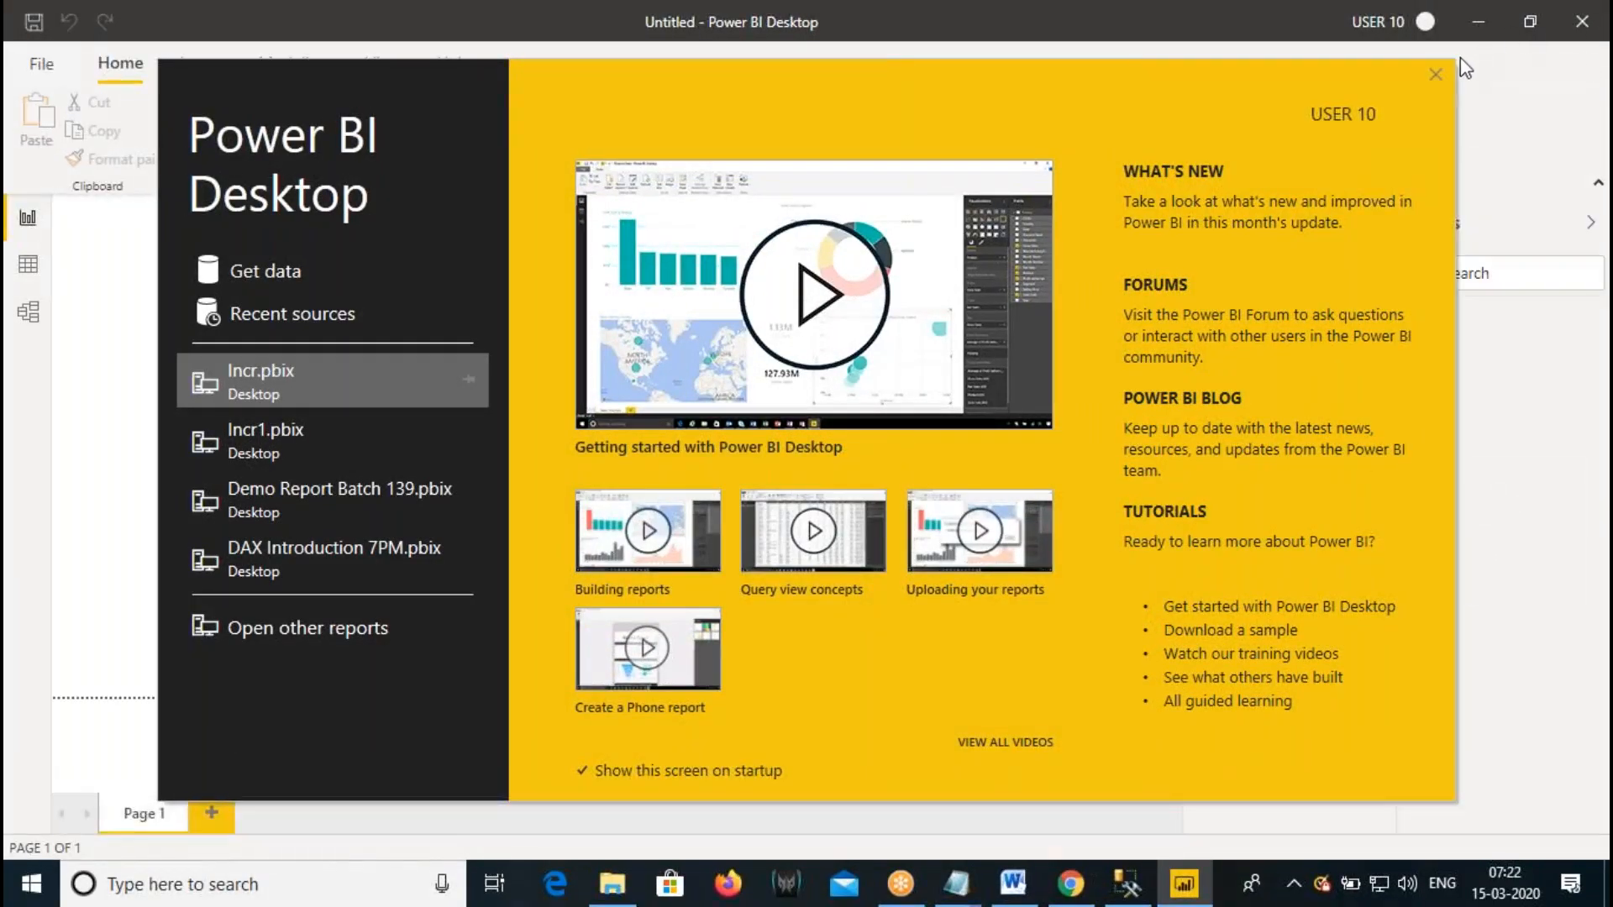
{"action": "left_click", "coordinate": [1436, 74]}
- Connect to the SQL Server LAPTOP-GFUN085Q, copying the server name from SQL Server.txt in Notepad
{"action": "left_click", "coordinate": [236, 155]}
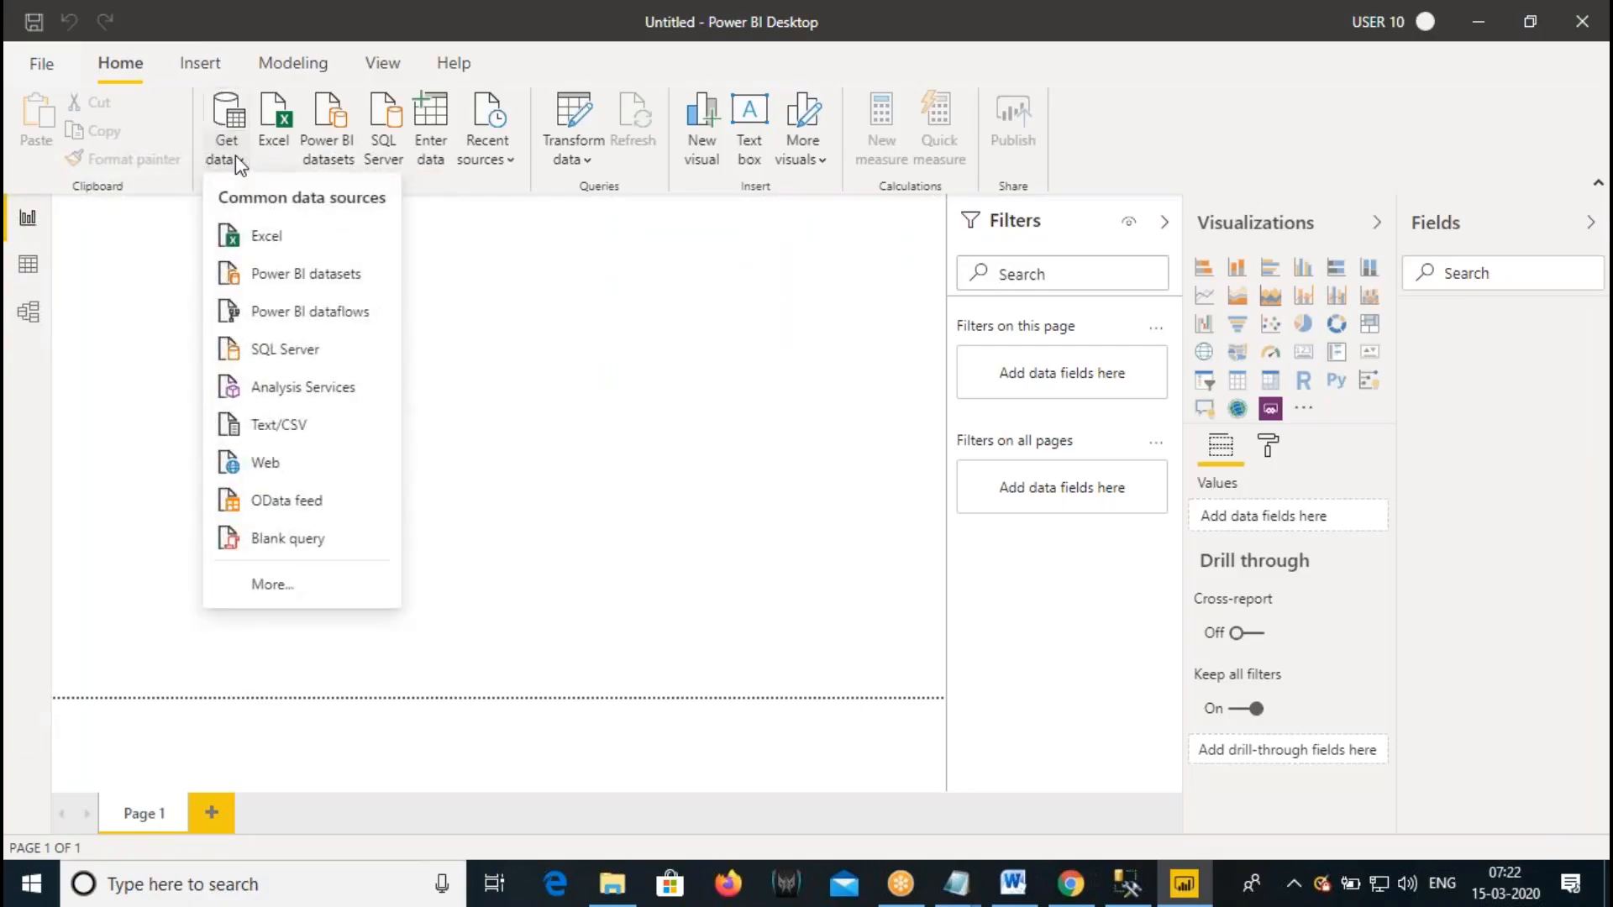
{"action": "left_click", "coordinate": [290, 350]}
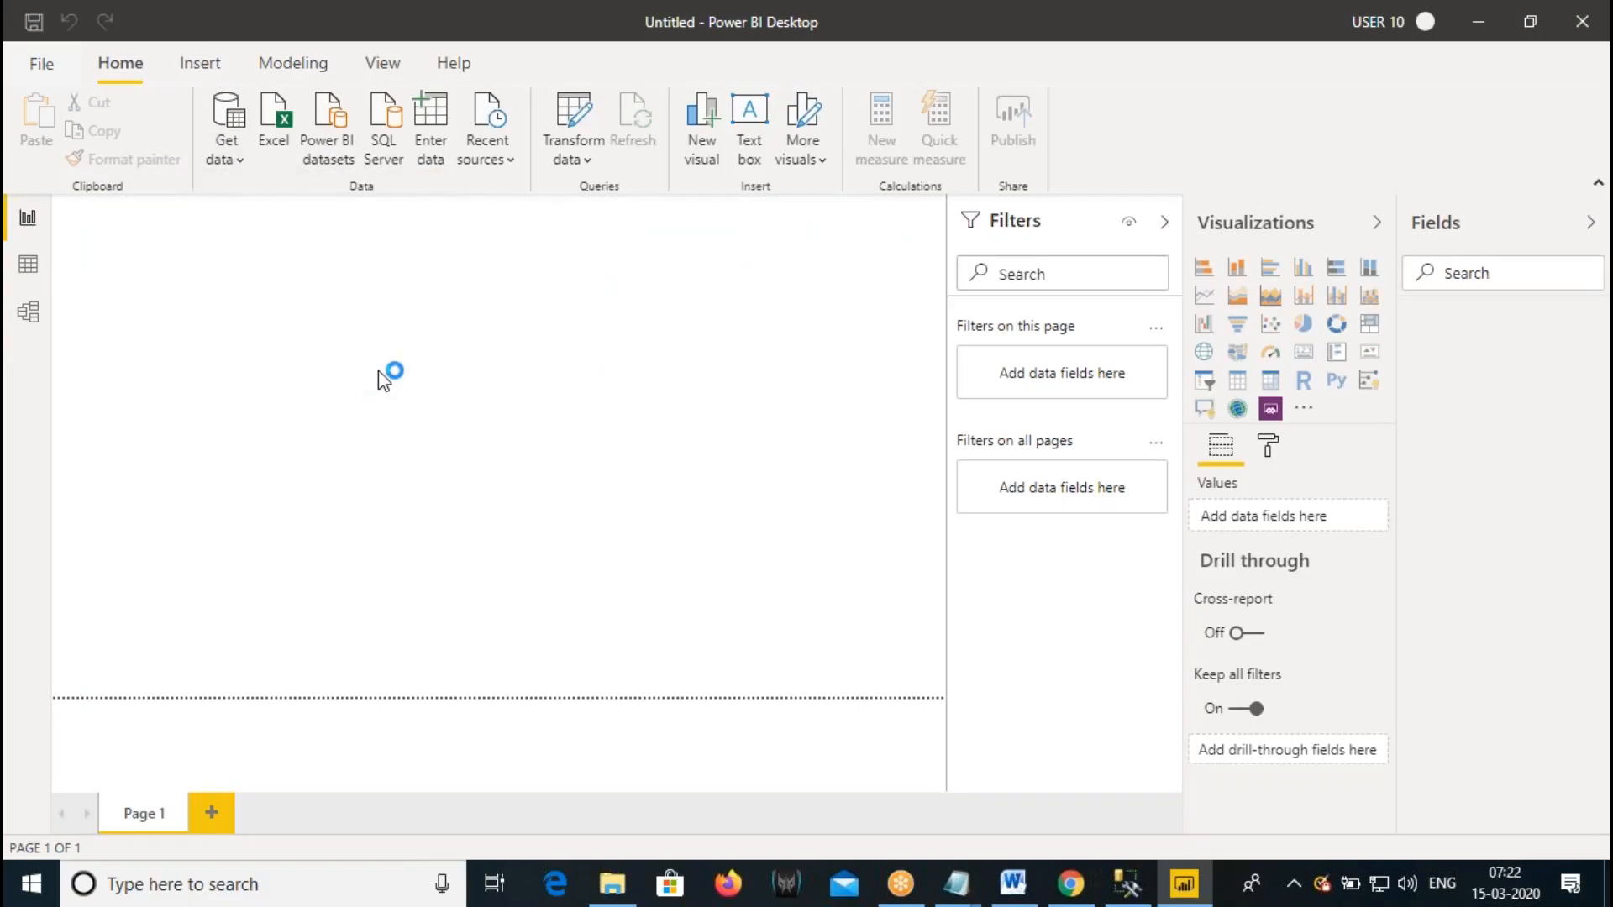
{"action": "mouse_move", "coordinate": [956, 884]}
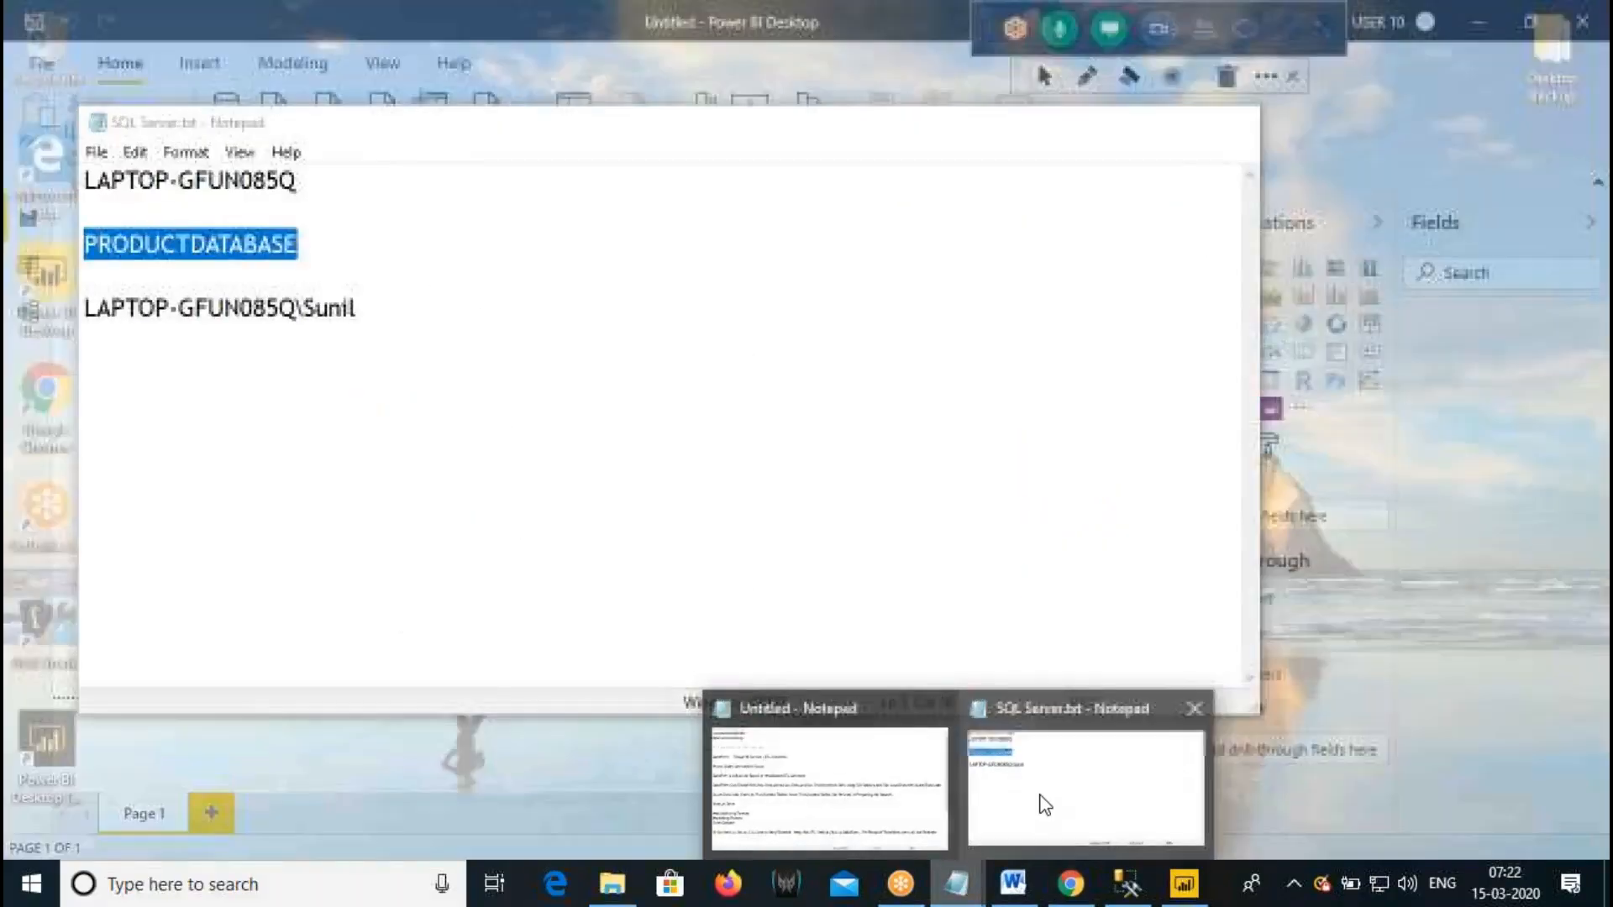
{"action": "left_click", "coordinate": [1042, 803]}
{"action": "double_click", "coordinate": [244, 180]}
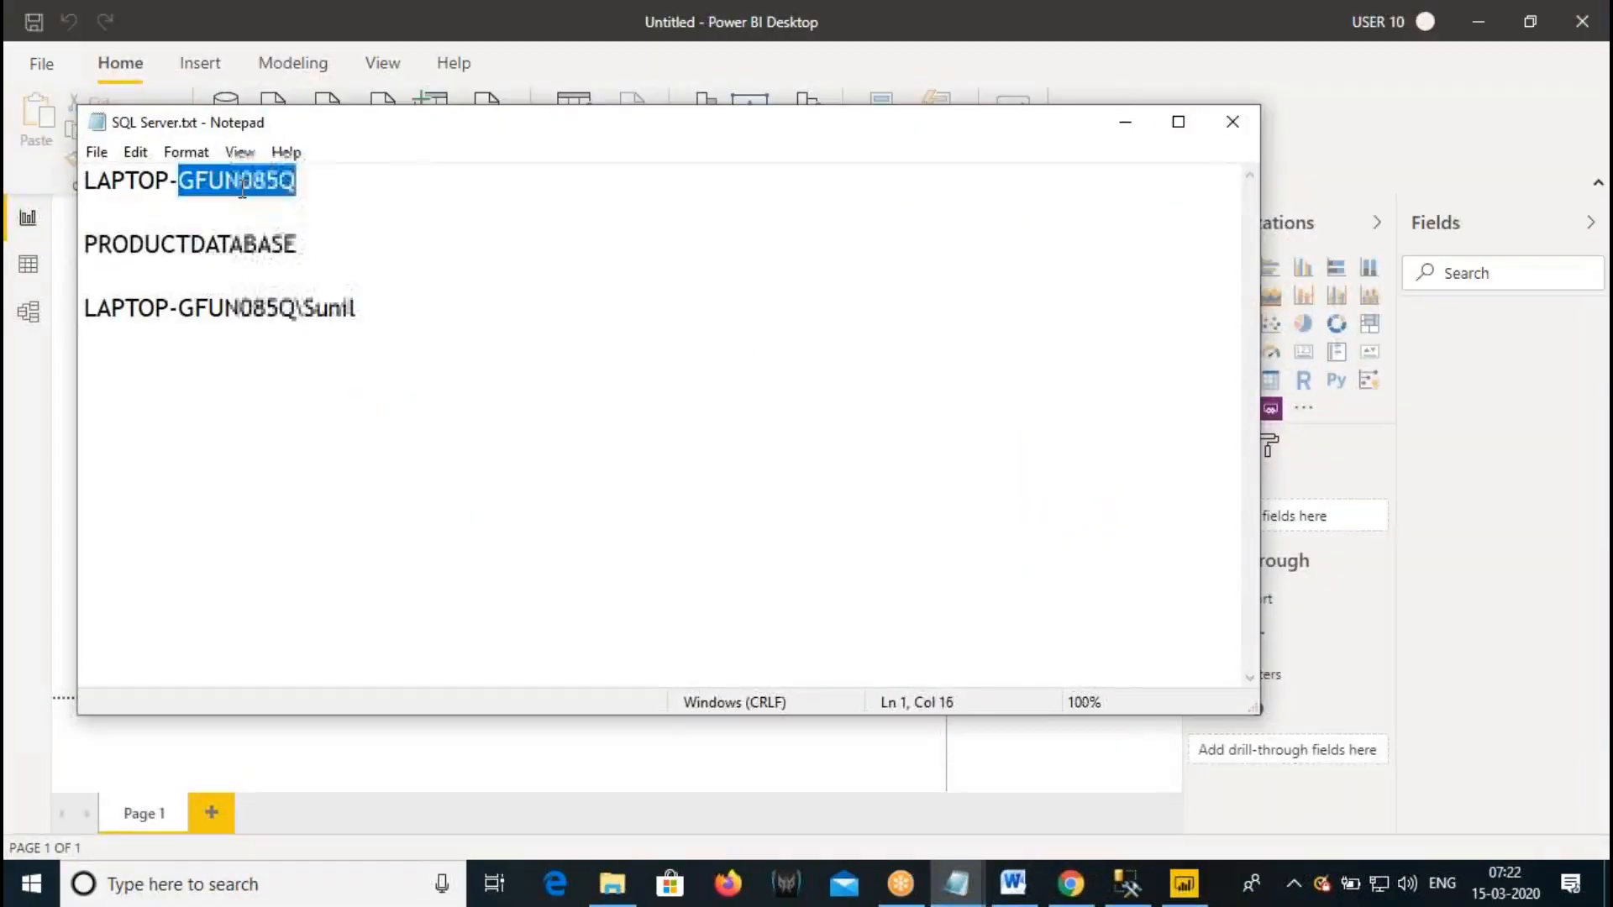
{"action": "left_click_drag", "start_coordinate": [320, 183], "coordinate": [53, 158]}
{"action": "key", "text": "ctrl+c"}
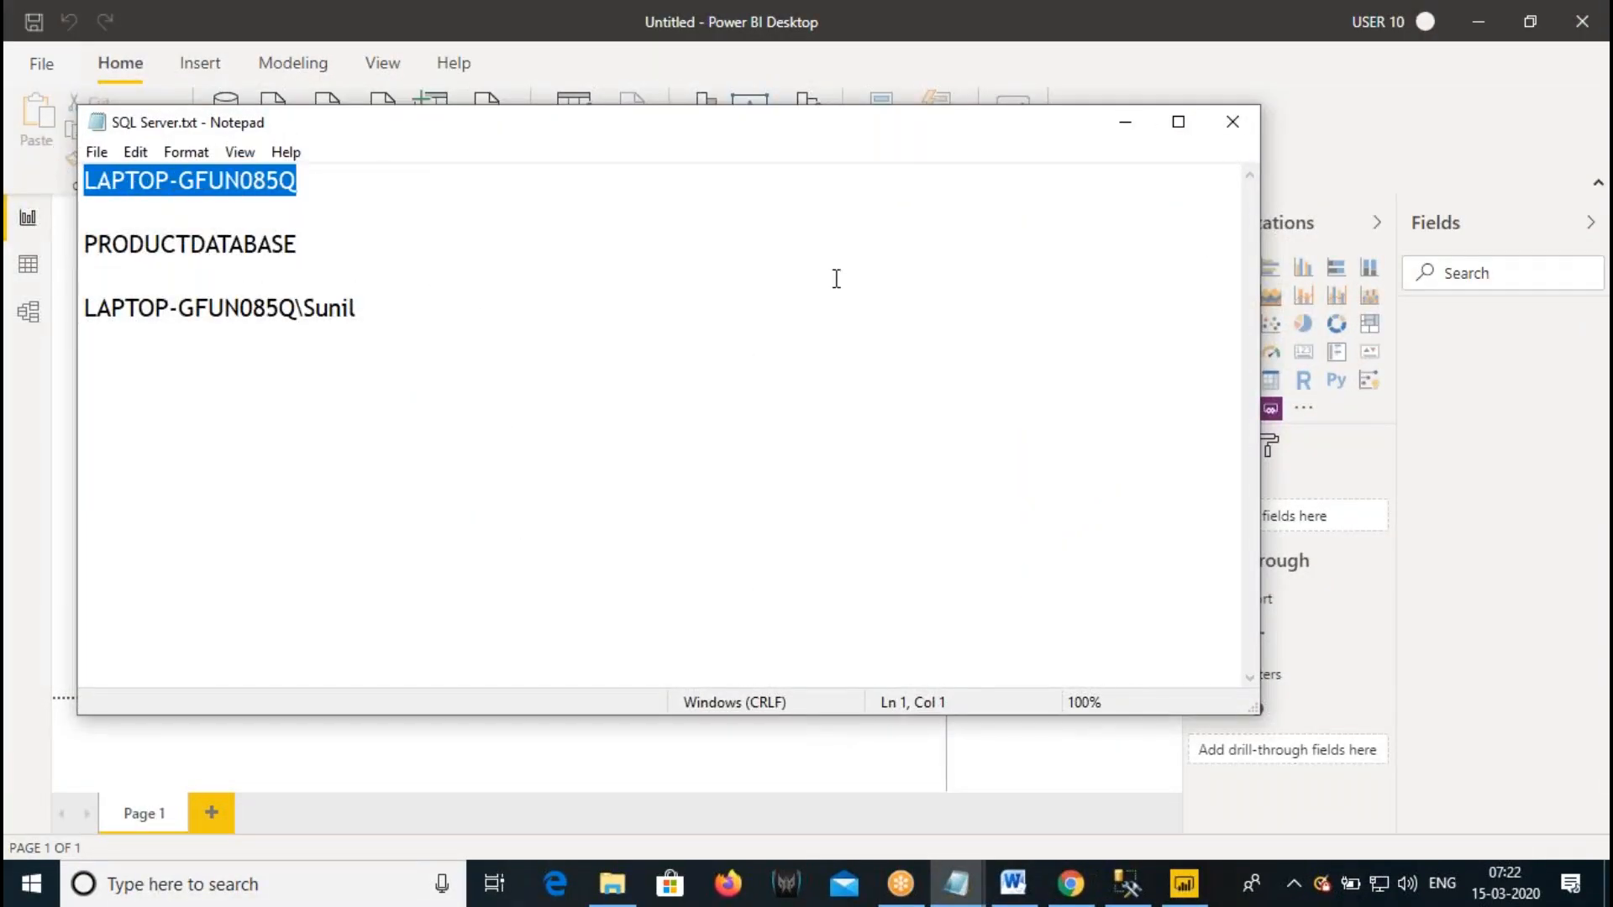
{"action": "left_click", "coordinate": [1123, 124]}
{"action": "key", "text": "ctrl+v"}
{"action": "left_click", "coordinate": [1064, 578]}
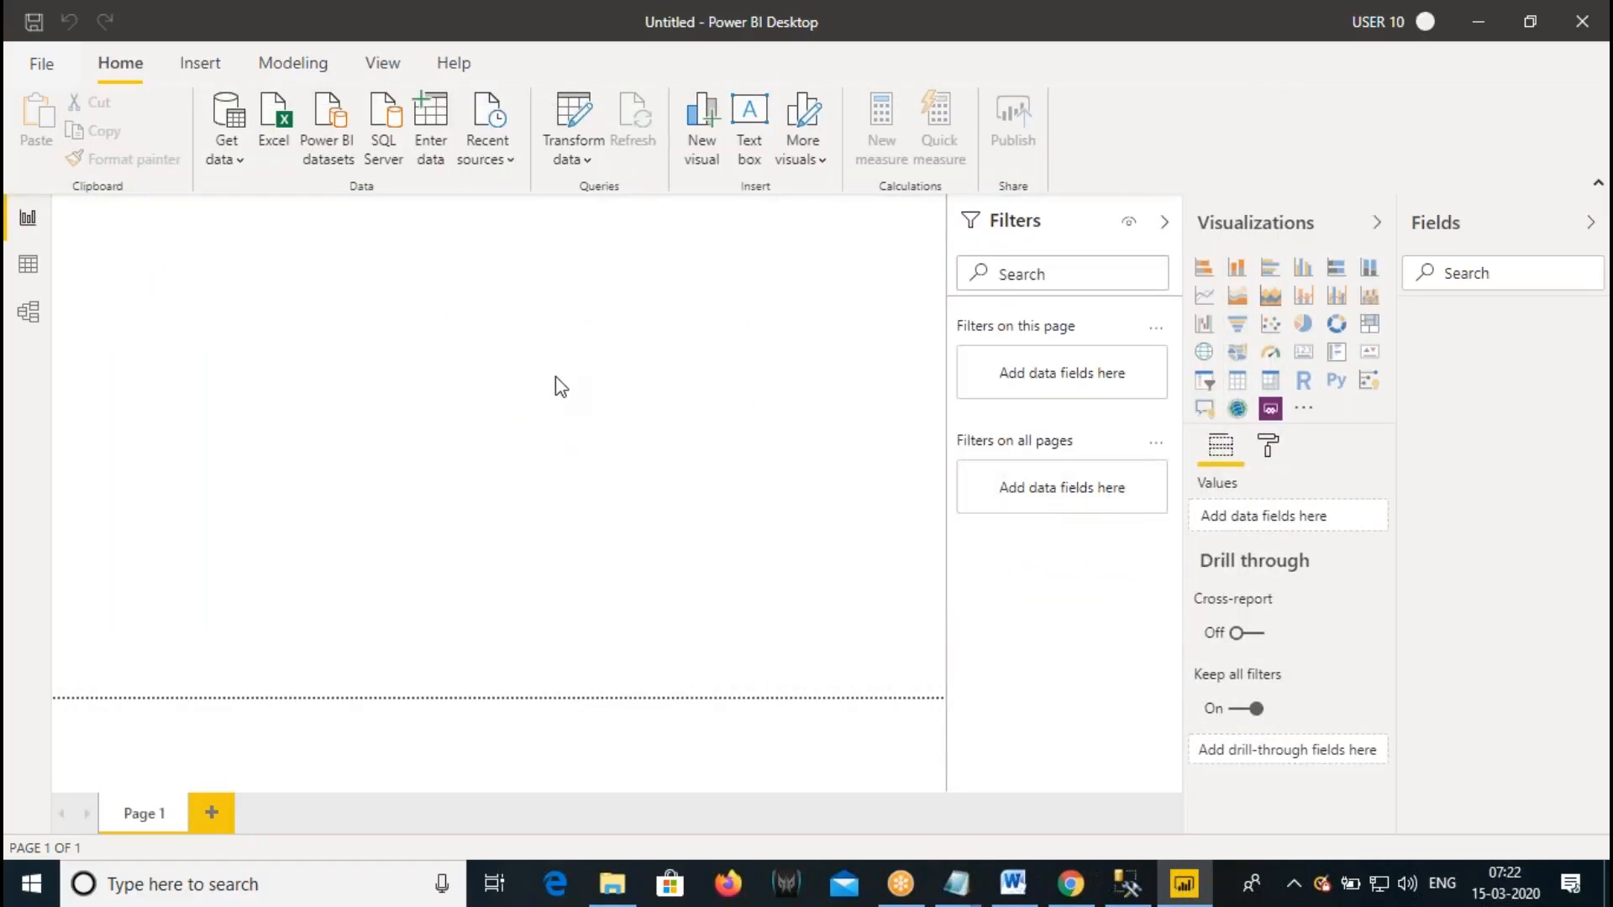
- Load CUSTOMERS_DATA, SALES_DATA and TIME_DATA from PRODUCTDATABASE and view their relationships in the model
{"action": "left_click", "coordinate": [340, 274]}
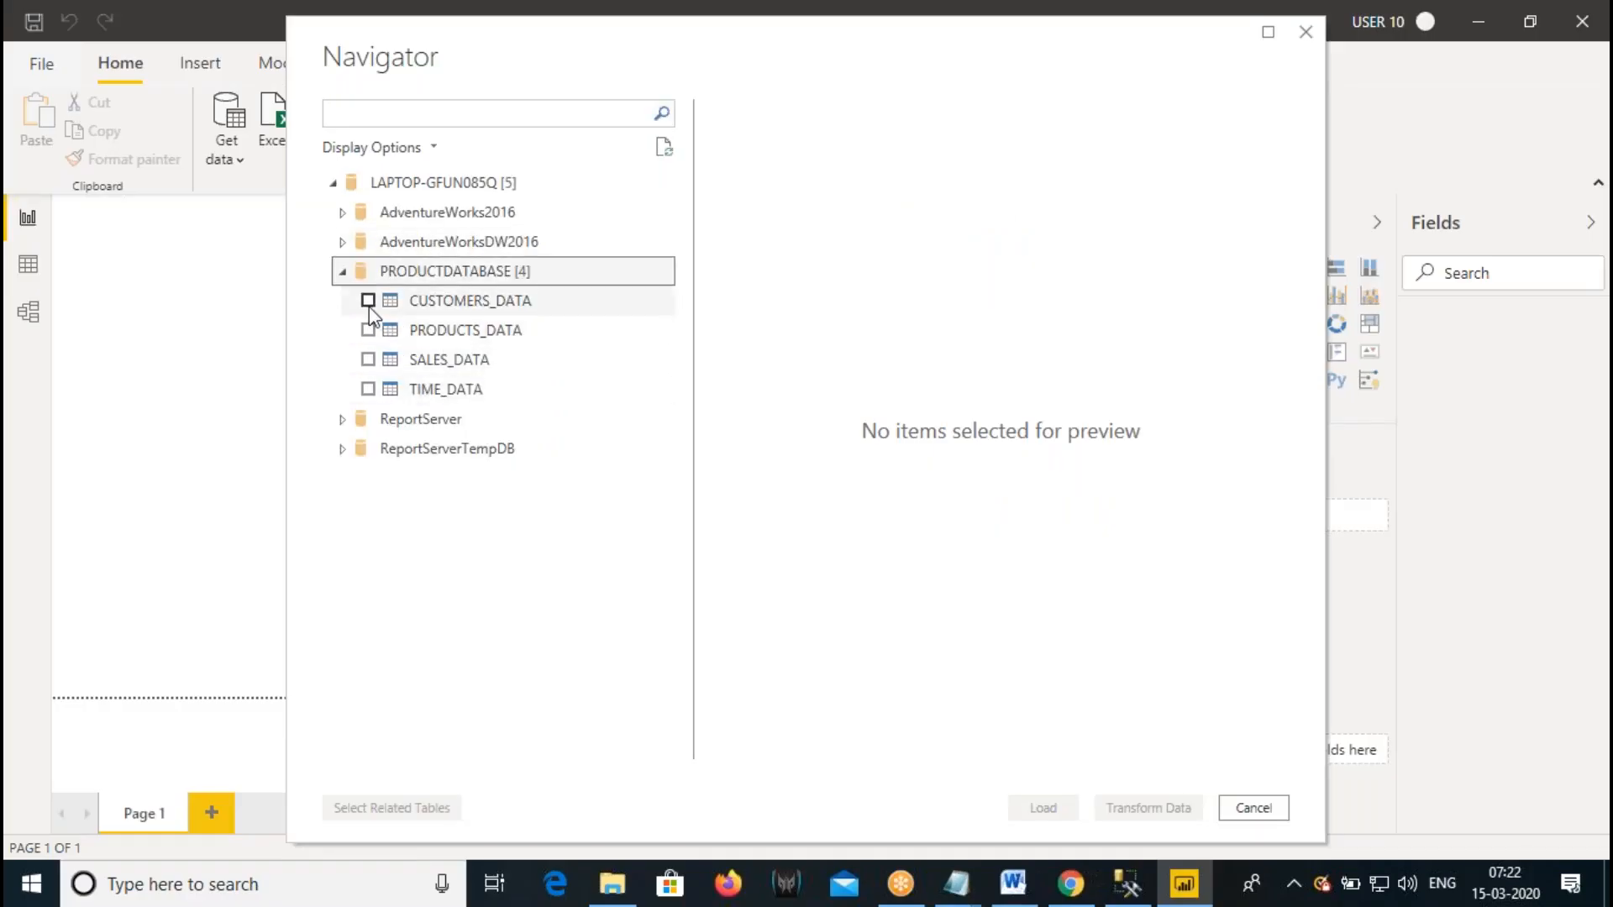
{"action": "left_click", "coordinate": [368, 301]}
{"action": "left_click", "coordinate": [368, 359]}
{"action": "left_click", "coordinate": [369, 390]}
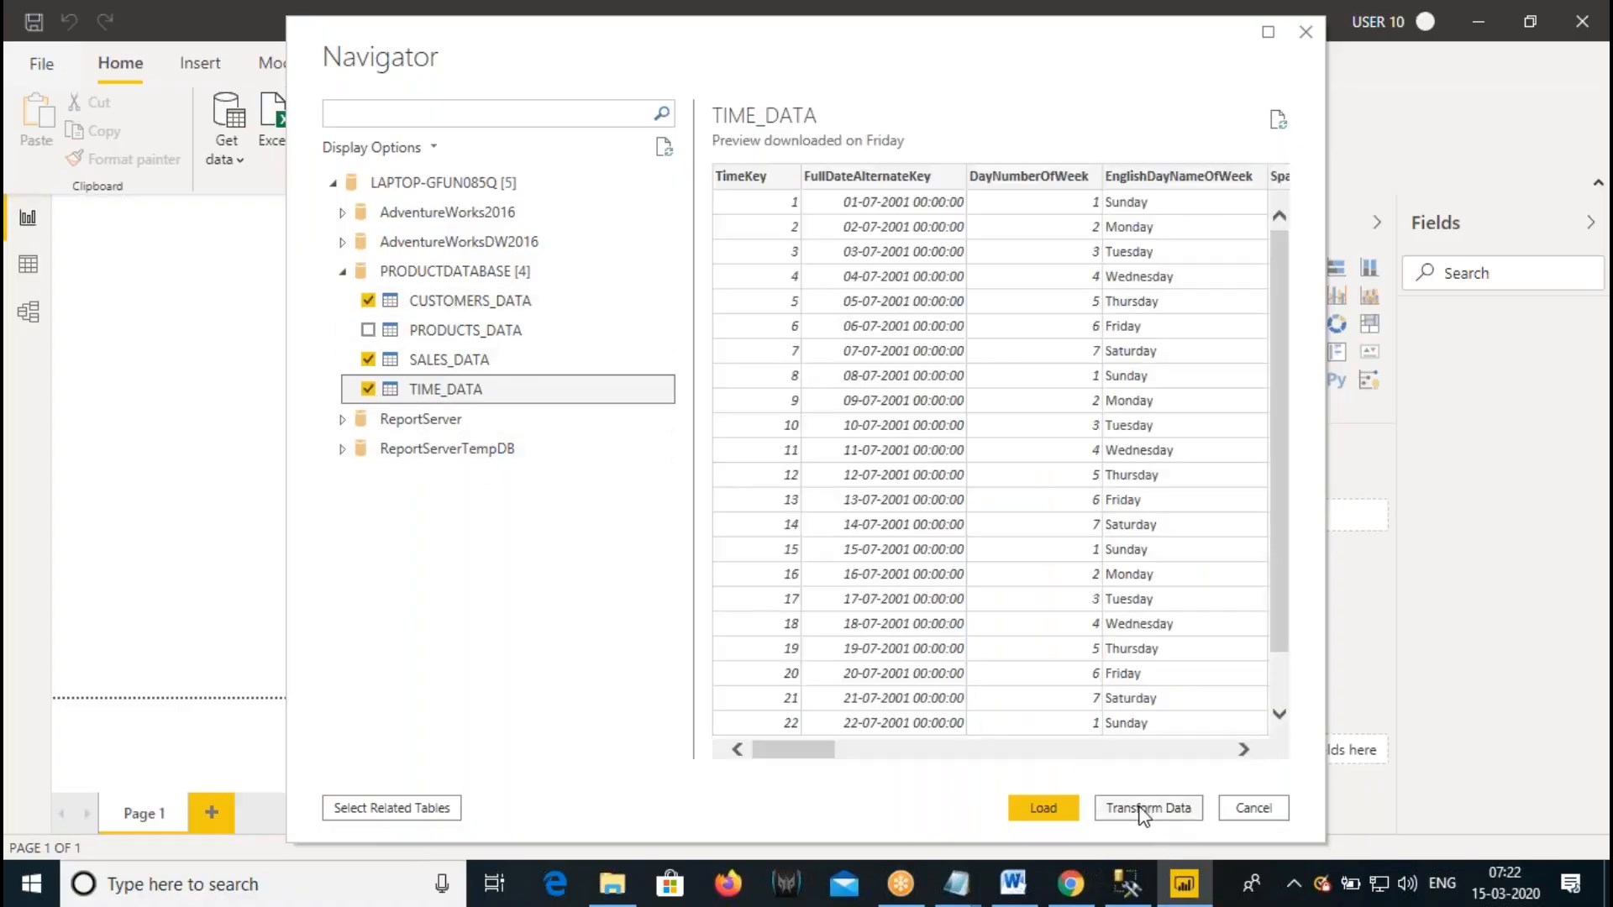
{"action": "left_click", "coordinate": [1049, 812]}
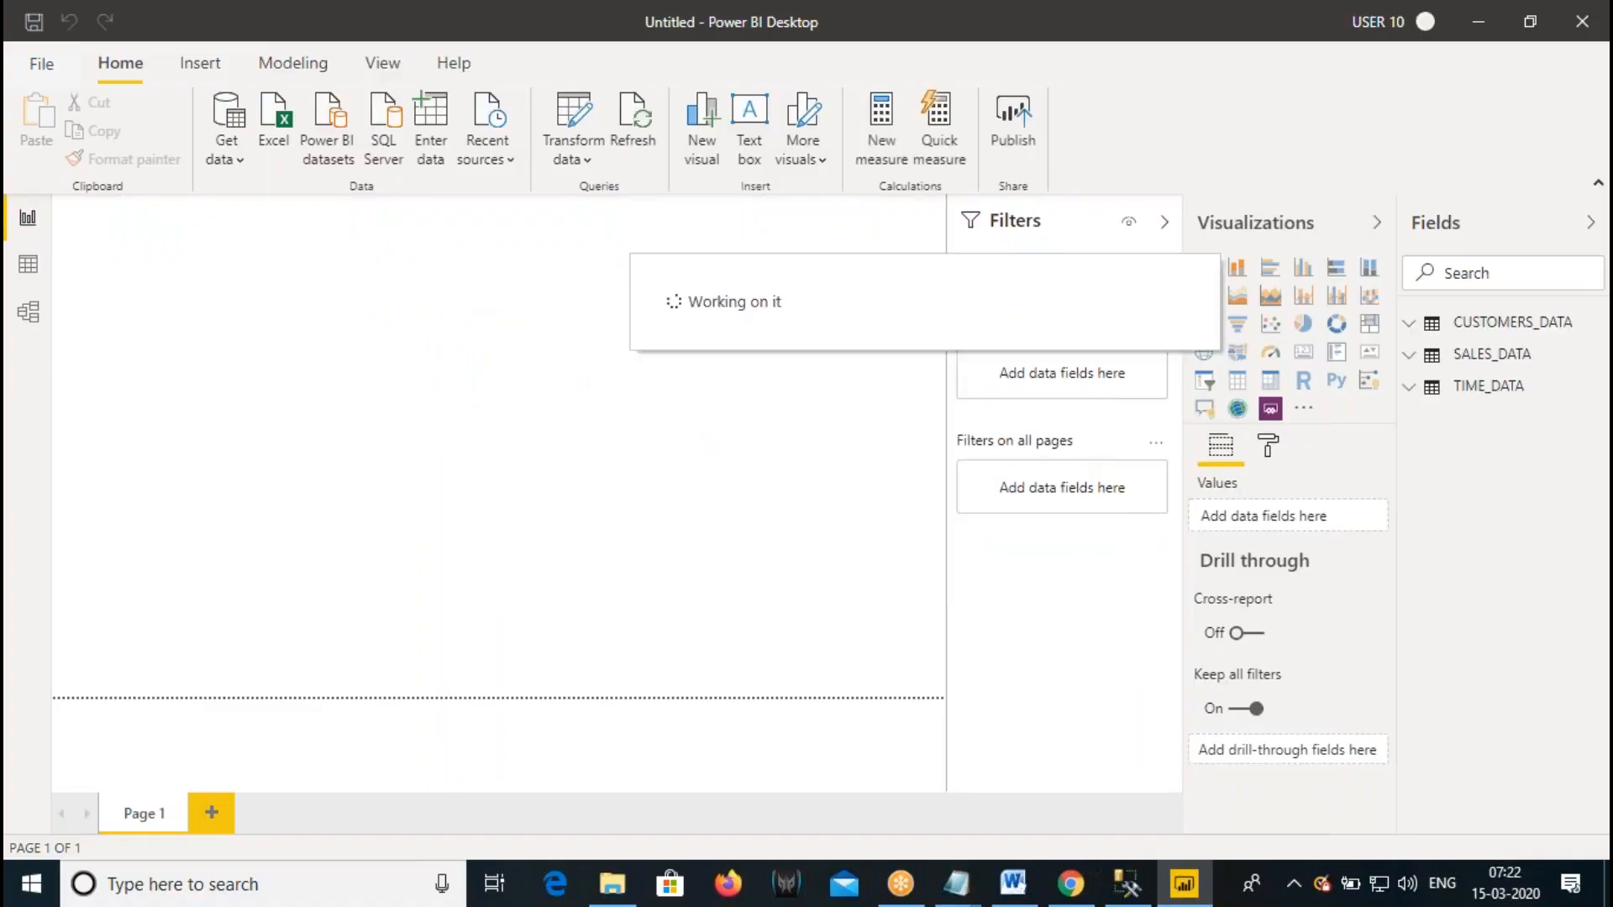
{"action": "left_click", "coordinate": [27, 312]}
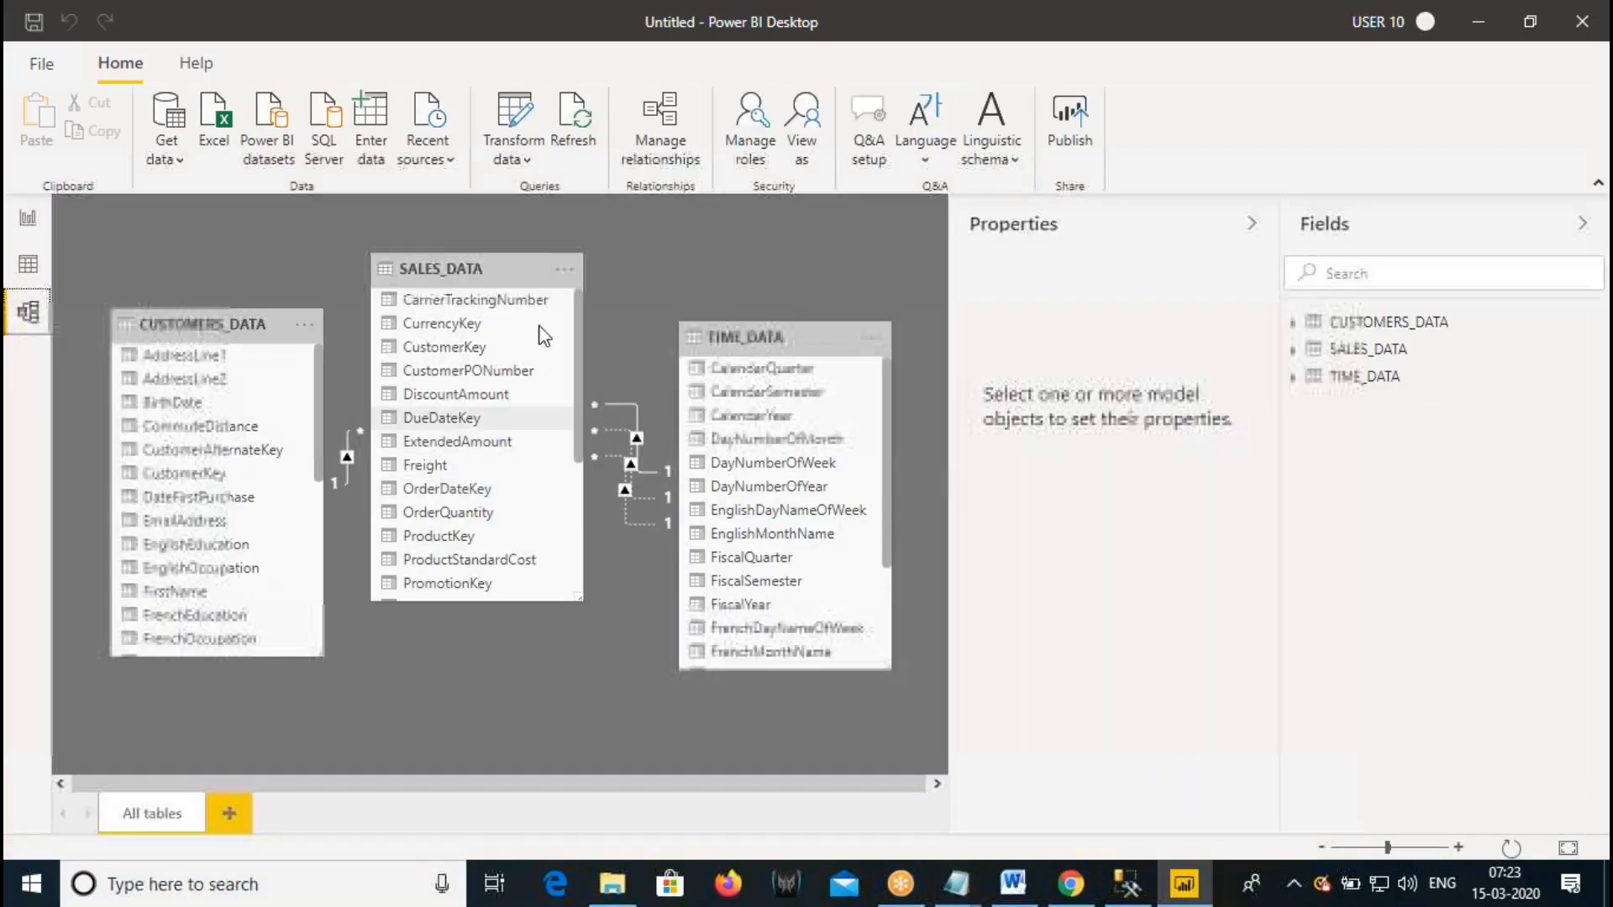
{"action": "left_click", "coordinate": [32, 214]}
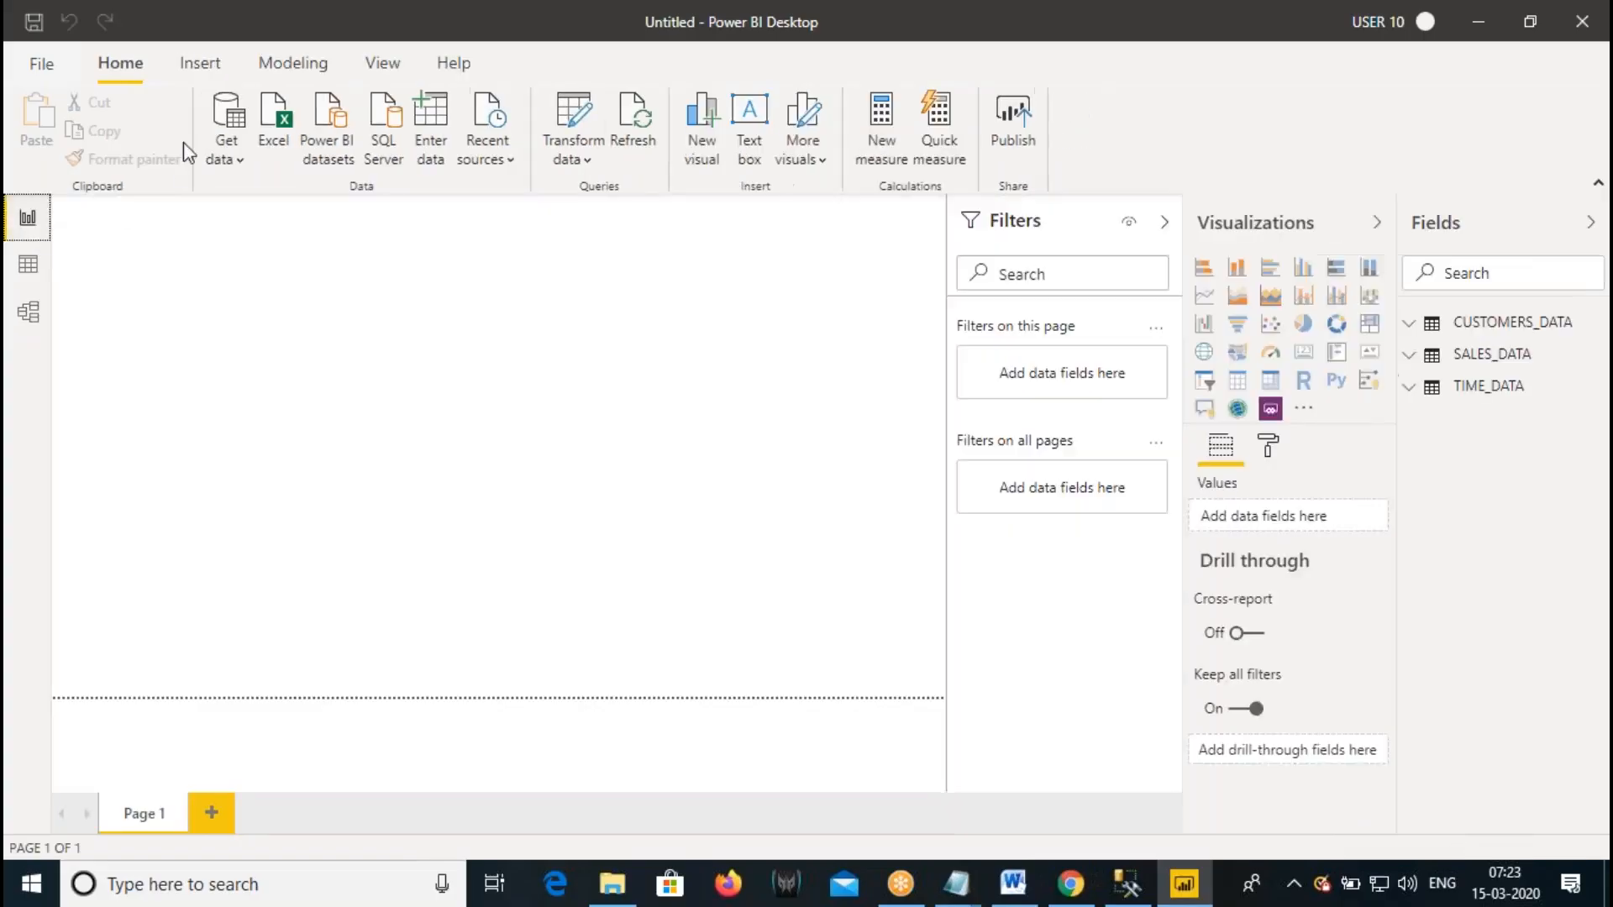
- Switch to the Power BI service in Chrome, search for the DataflowsIncrRefreshRLS workspace and check who has access to it
{"action": "left_click", "coordinate": [227, 160]}
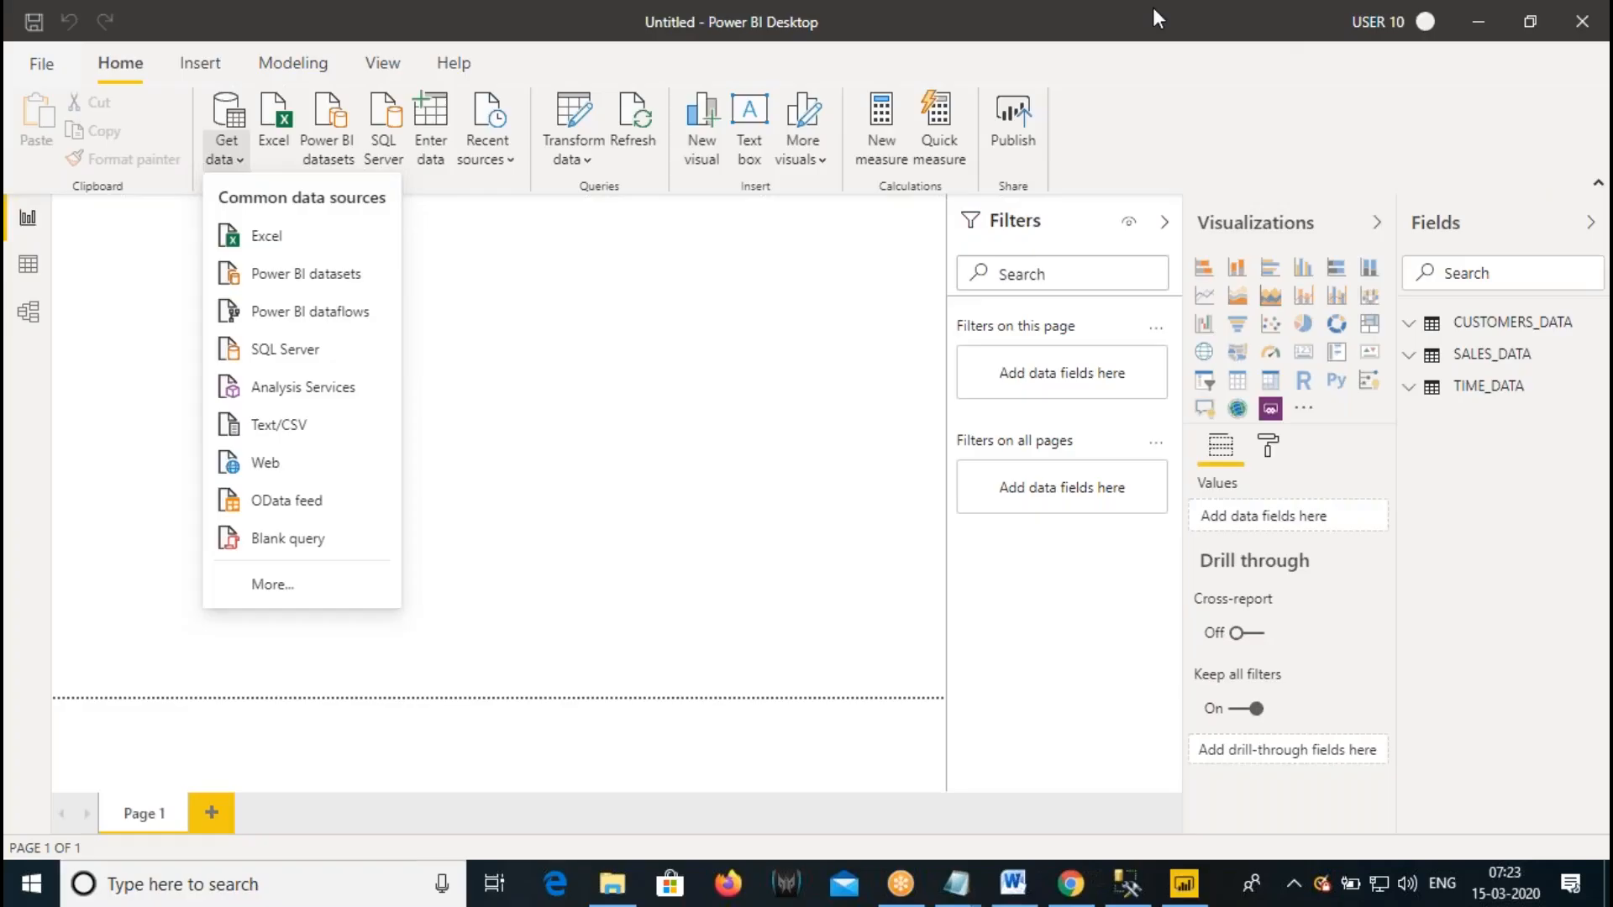
{"action": "left_click", "coordinate": [1070, 886]}
{"action": "left_click_drag", "start_coordinate": [164, 112], "coordinate": [340, 112]}
{"action": "key", "text": "ctrl+c"}
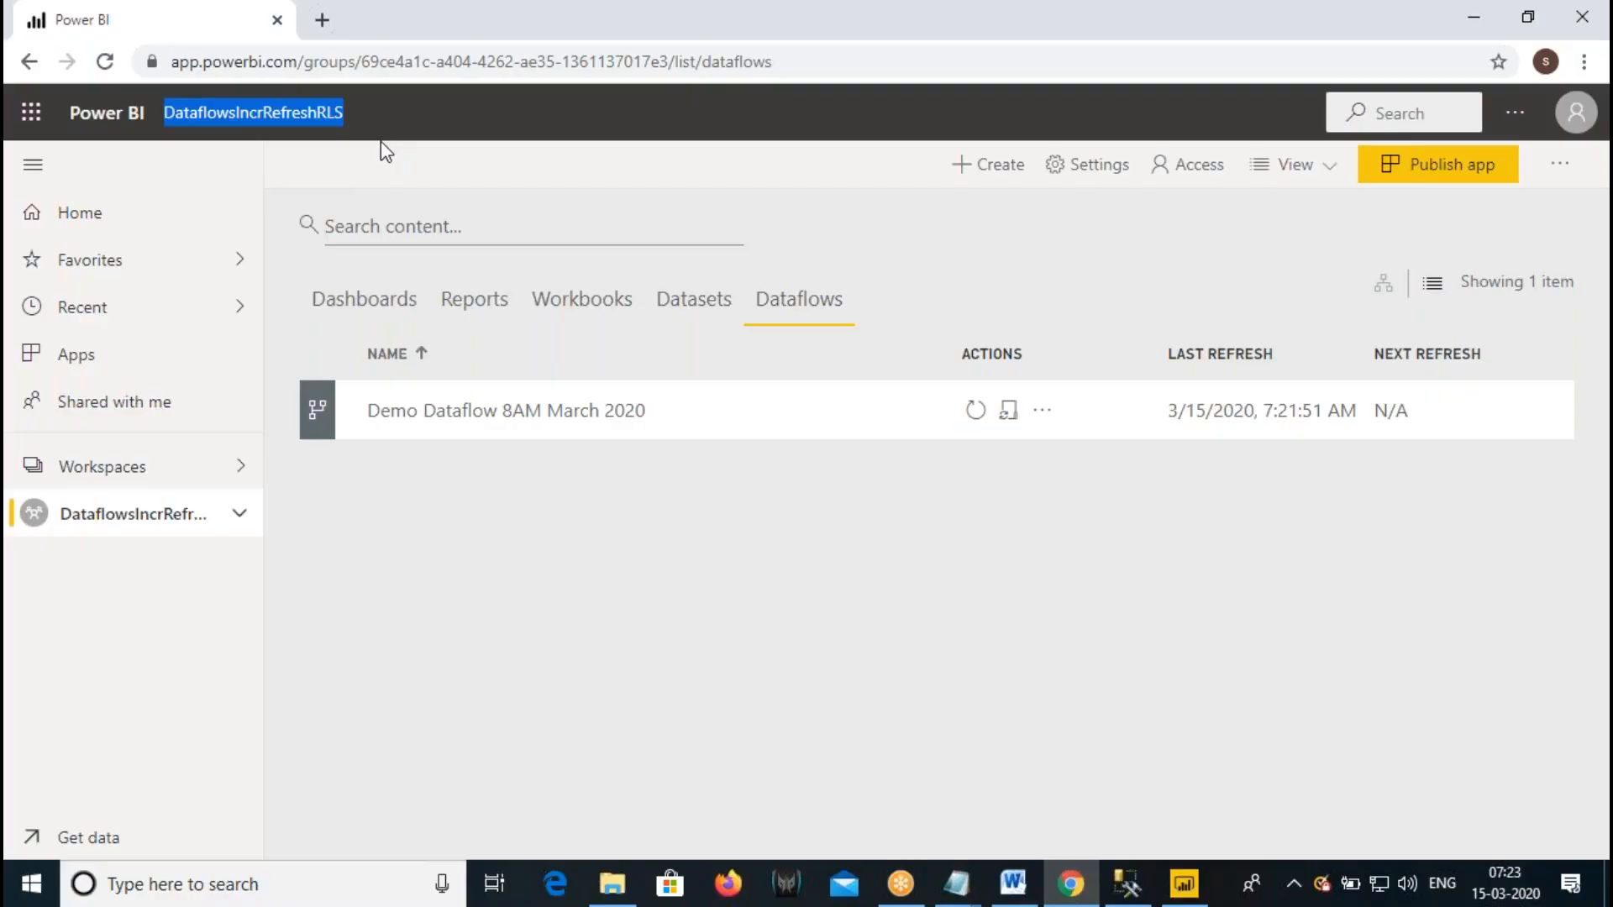
{"action": "left_click", "coordinate": [138, 475]}
{"action": "left_click", "coordinate": [356, 236]}
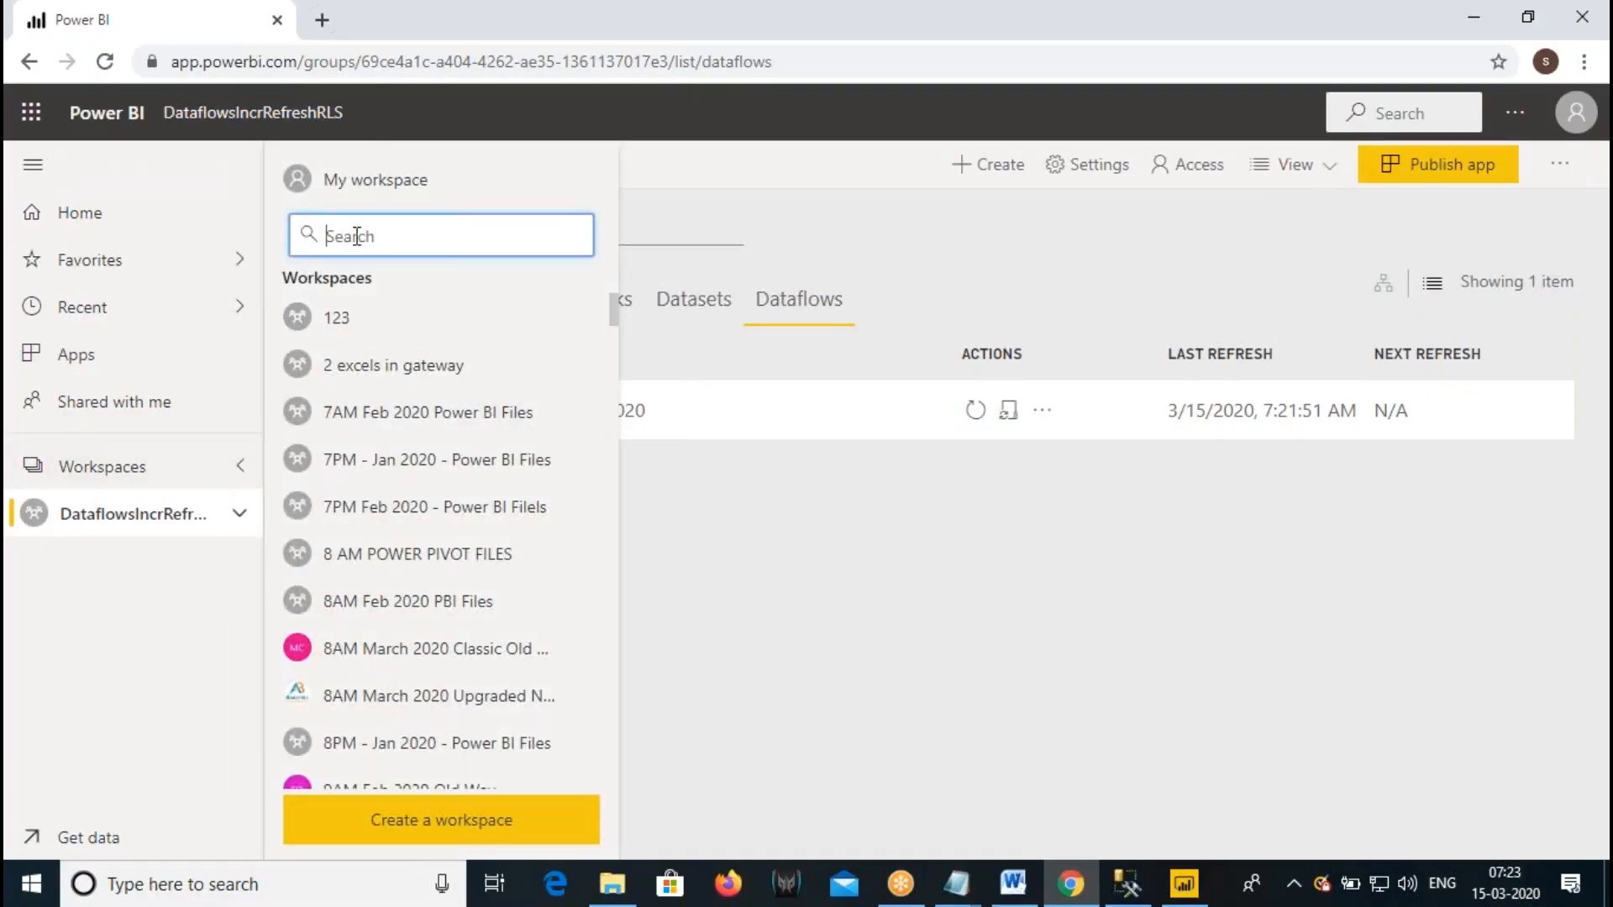
{"action": "key", "text": "ctrl+v"}
{"action": "left_click", "coordinate": [593, 319]}
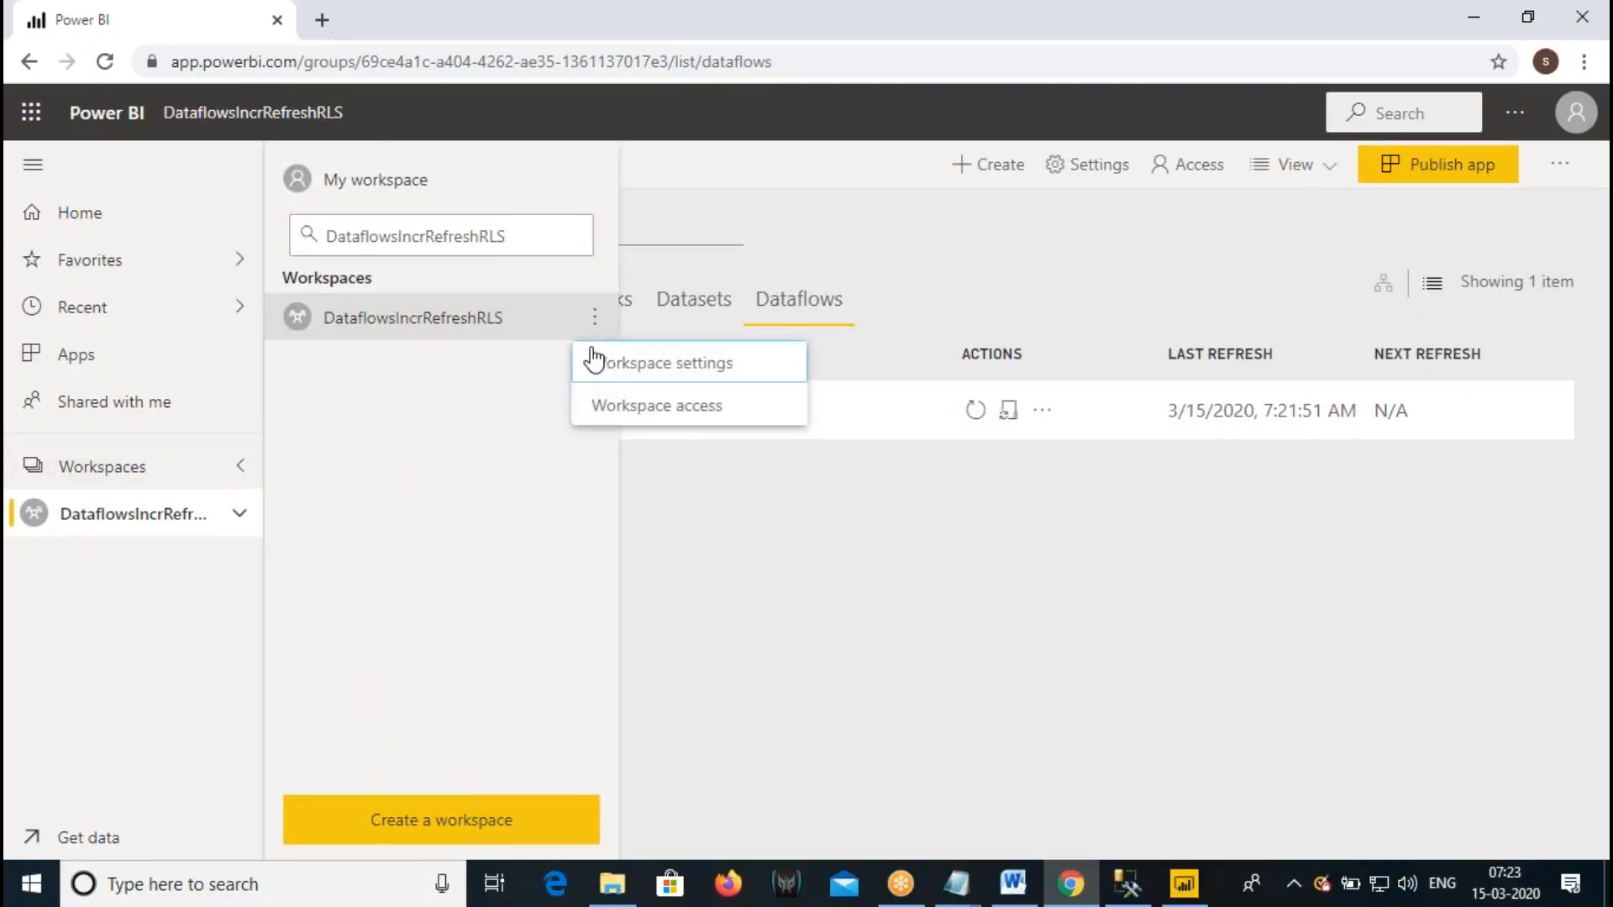
{"action": "left_click", "coordinate": [657, 405]}
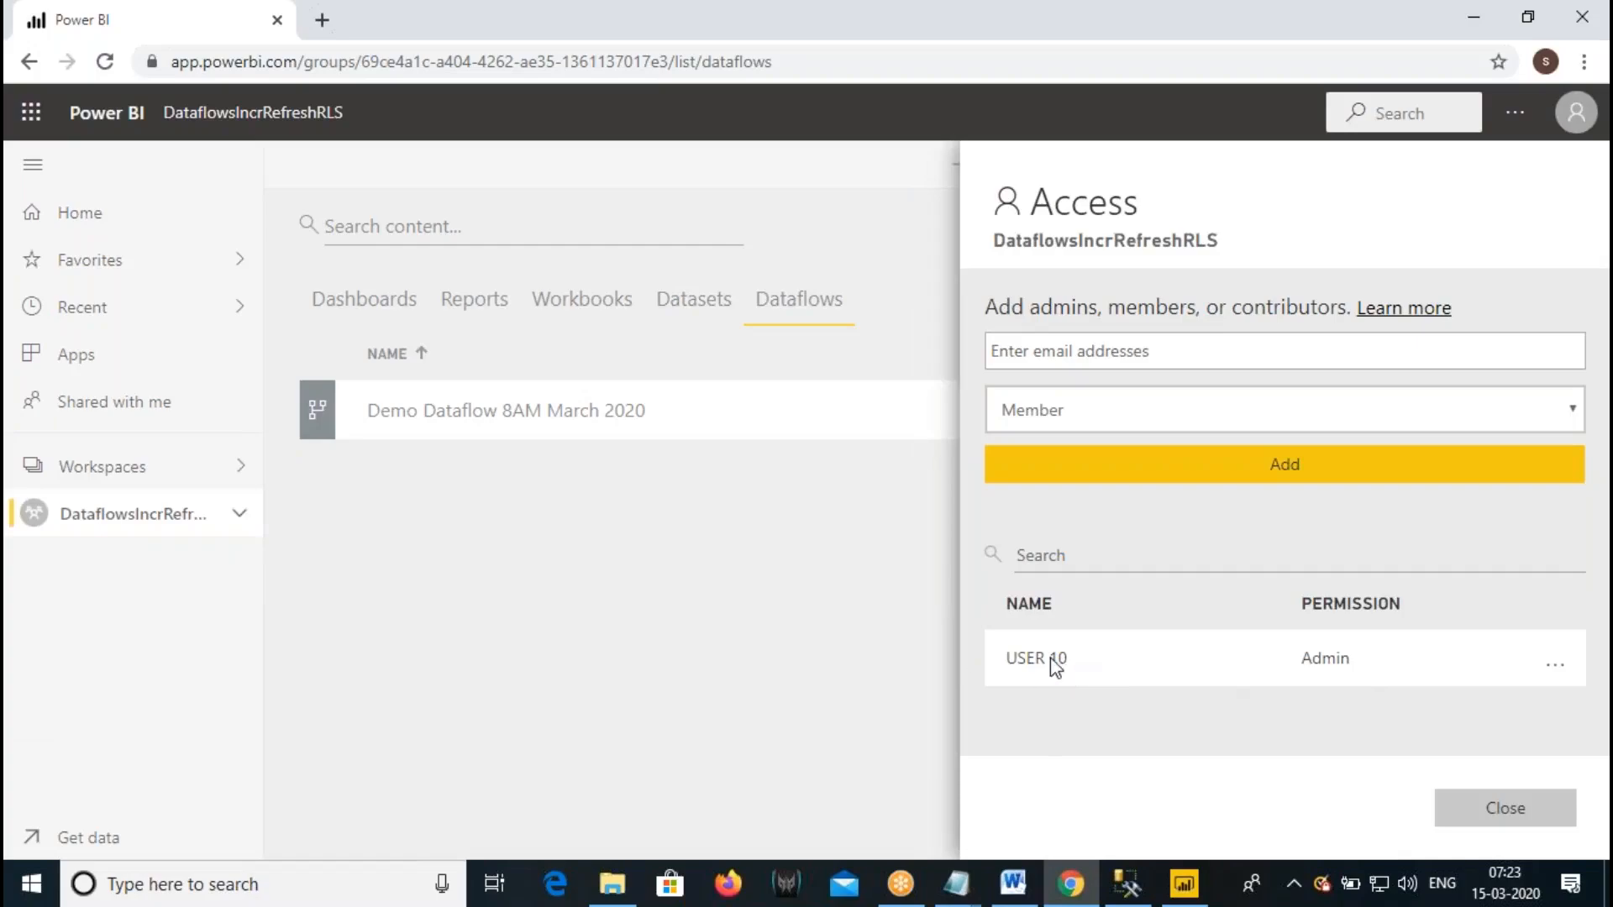
{"action": "left_click", "coordinate": [1510, 813]}
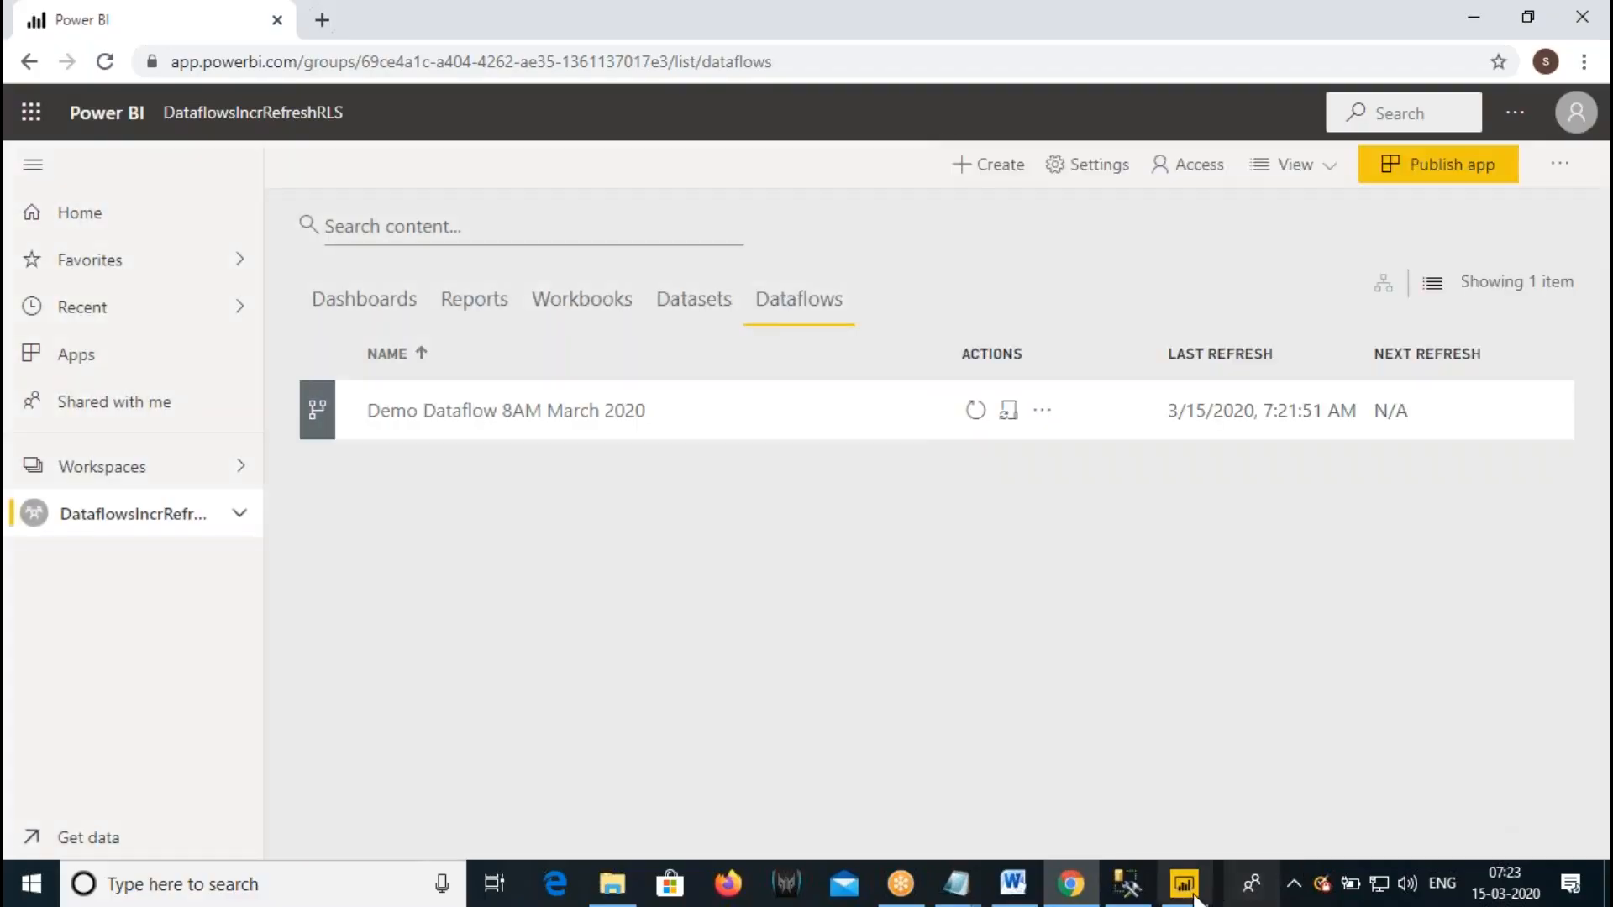
- Switch back to Power BI Desktop and browse the Power BI dataflows source for the DataflowsIncrRefreshRLS workspace
{"action": "left_click", "coordinate": [1186, 885]}
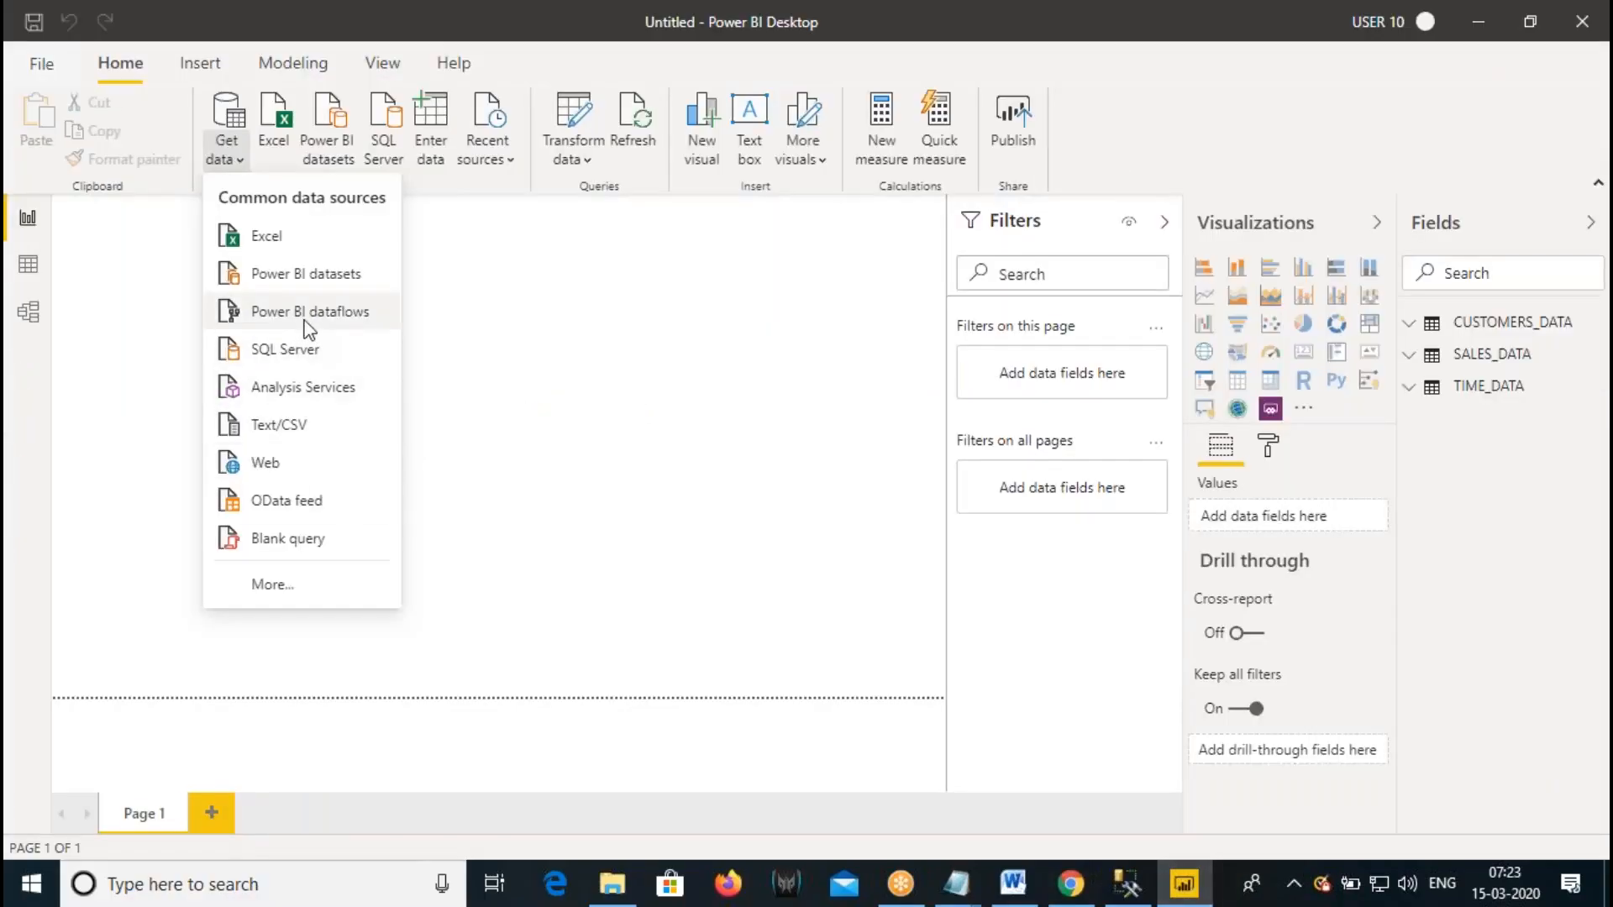
{"action": "left_click", "coordinate": [343, 350]}
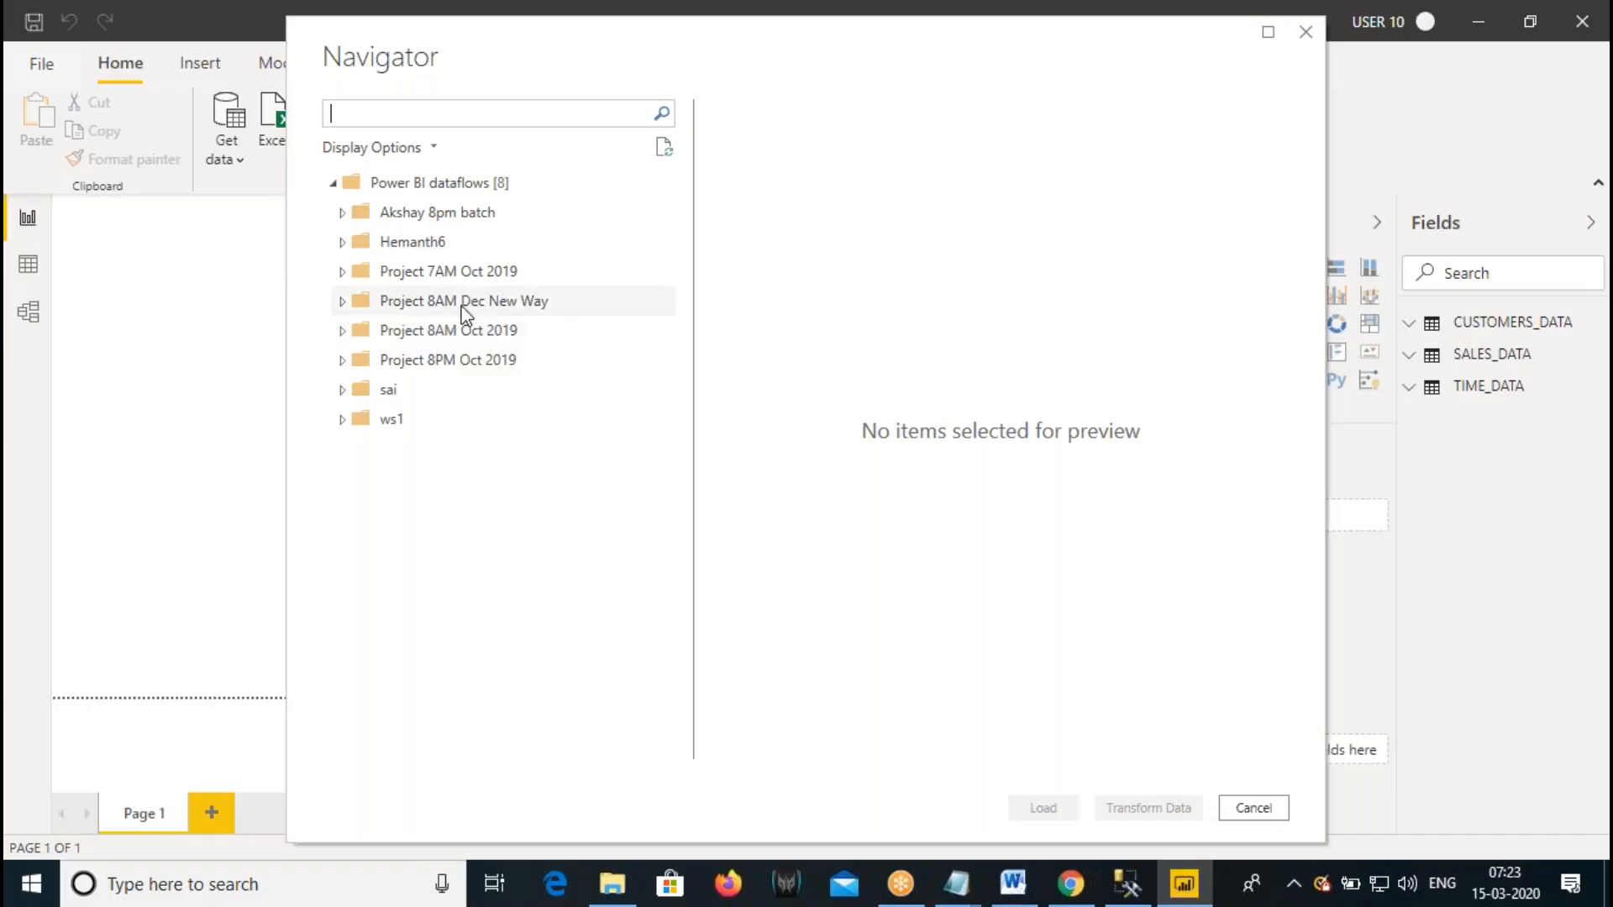
{"action": "left_click", "coordinate": [1252, 808]}
- Search the available data sources for "dataflo" and connect to Power Platform dataflows
{"action": "left_click", "coordinate": [224, 159]}
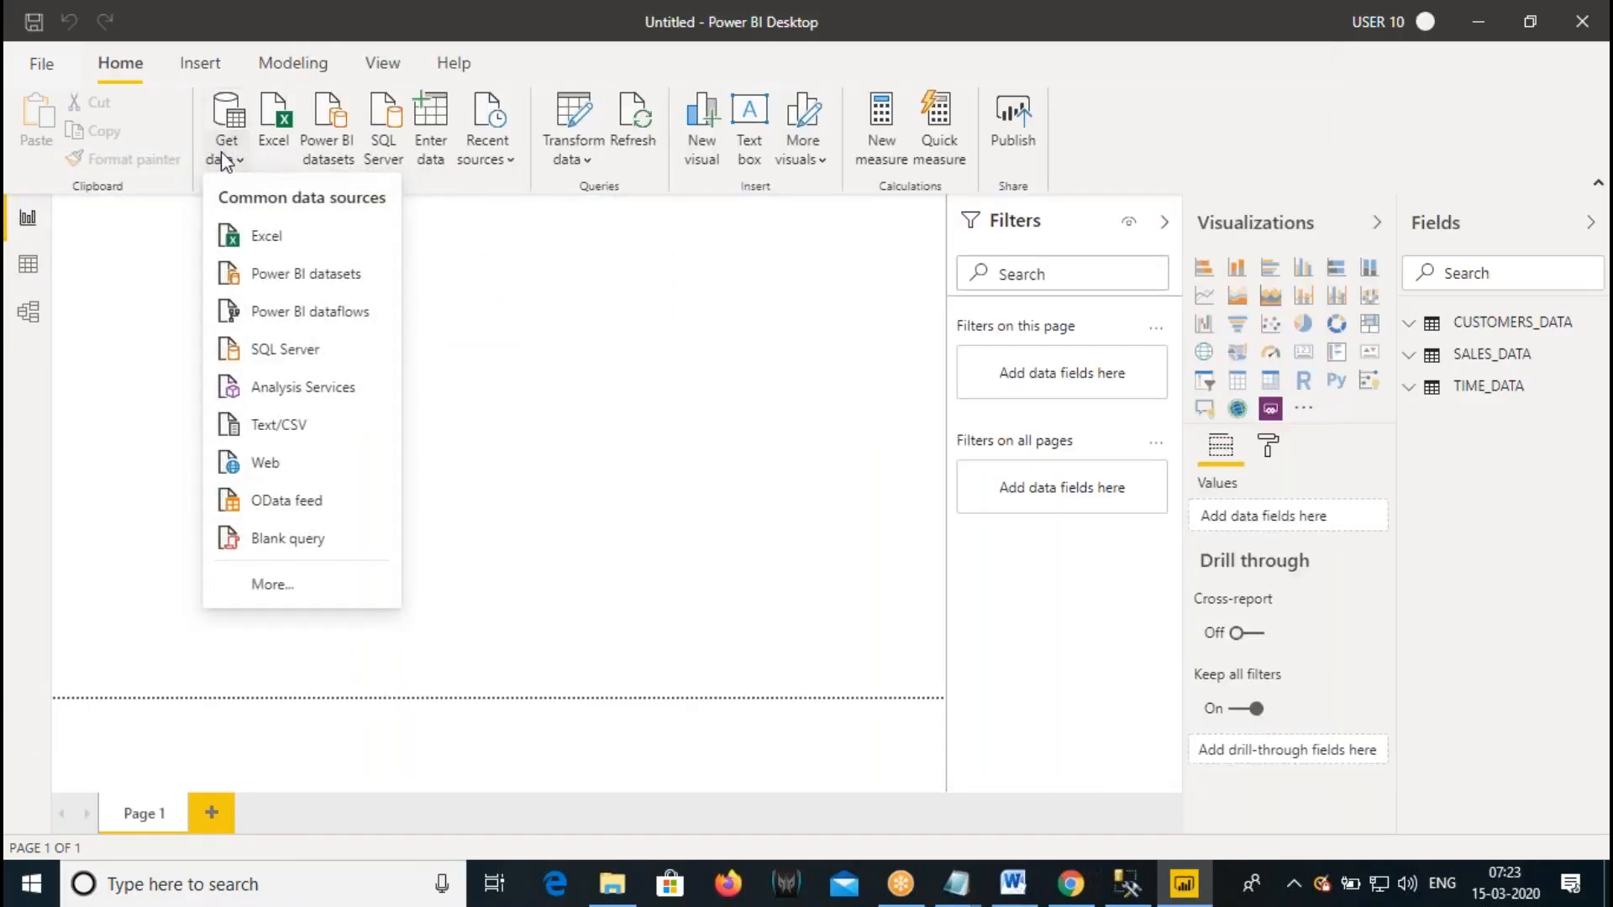
{"action": "left_click", "coordinate": [279, 585]}
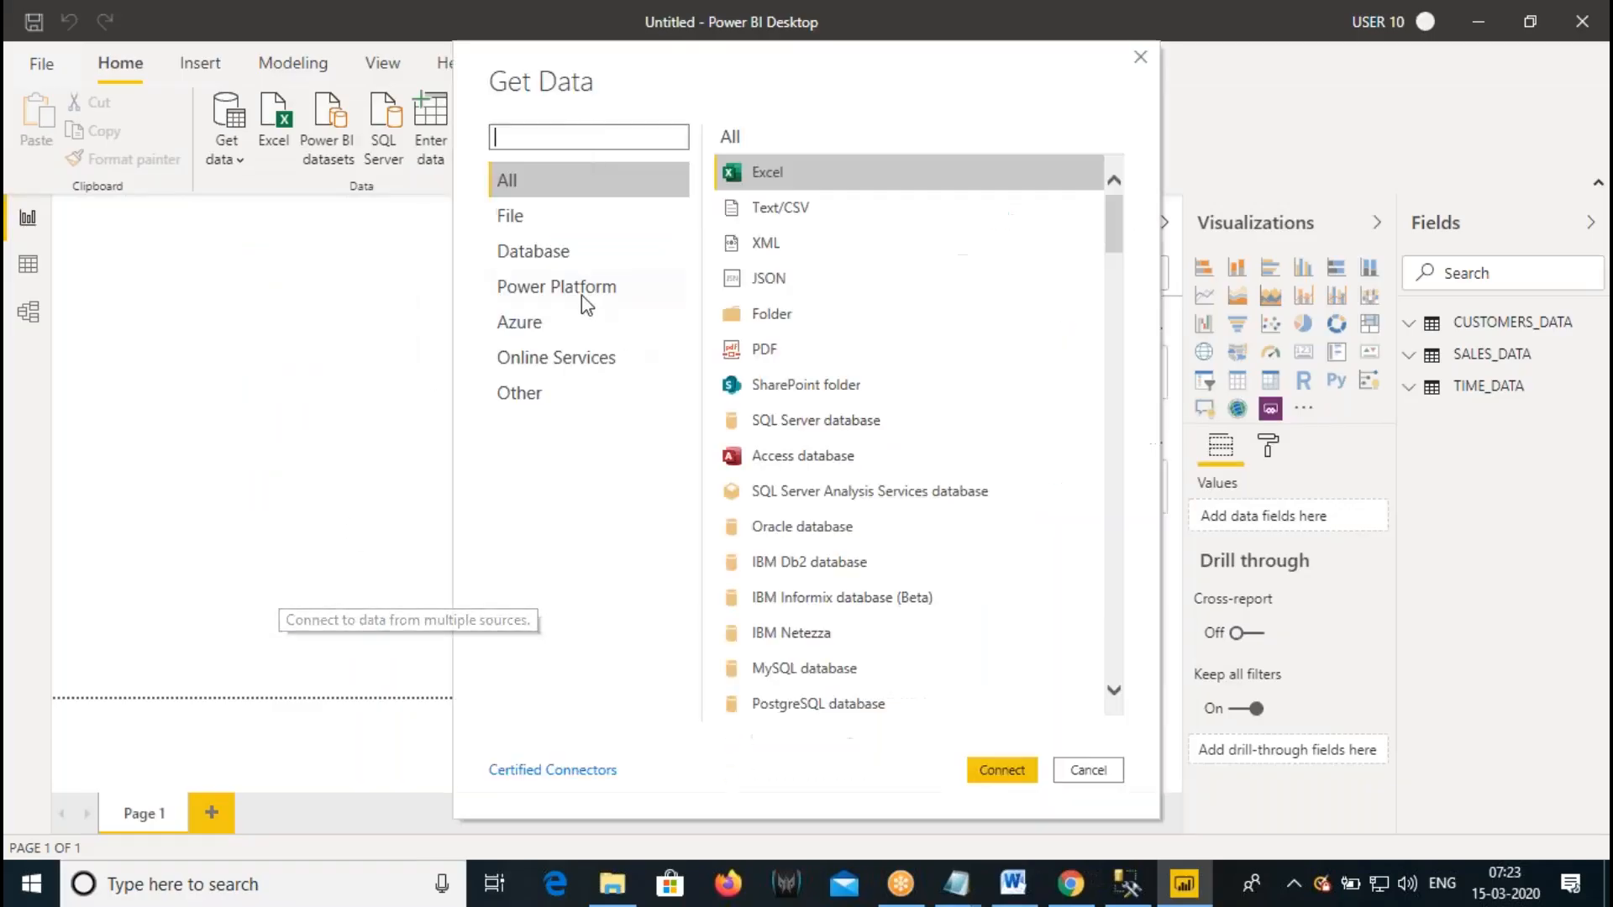
{"action": "type", "text": "data"}
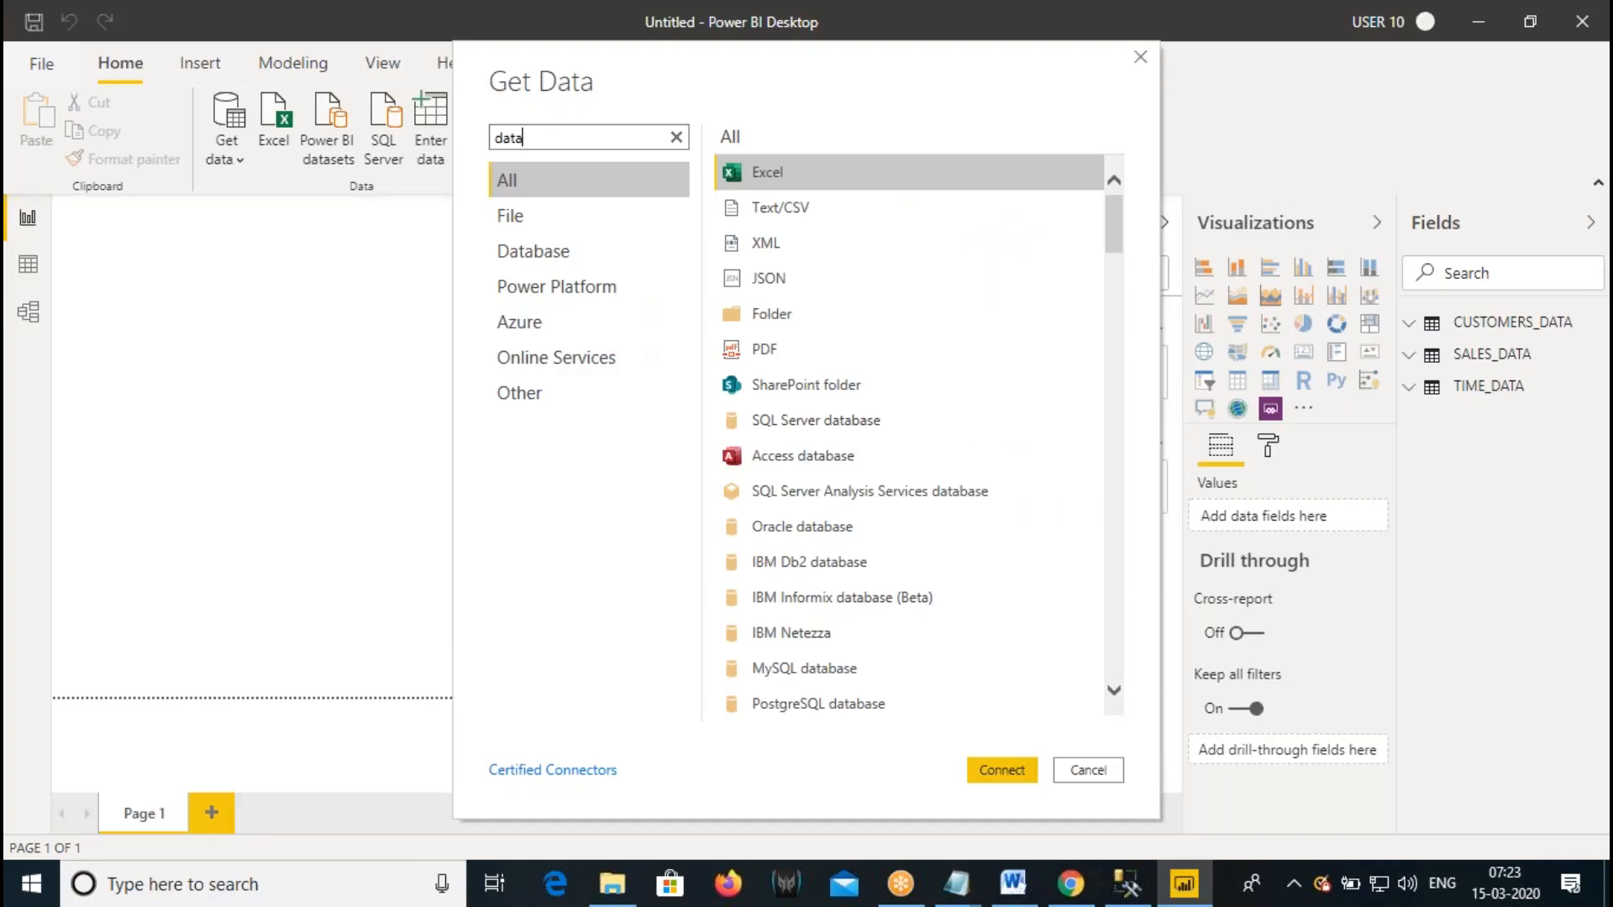
{"action": "type", "text": "flo"}
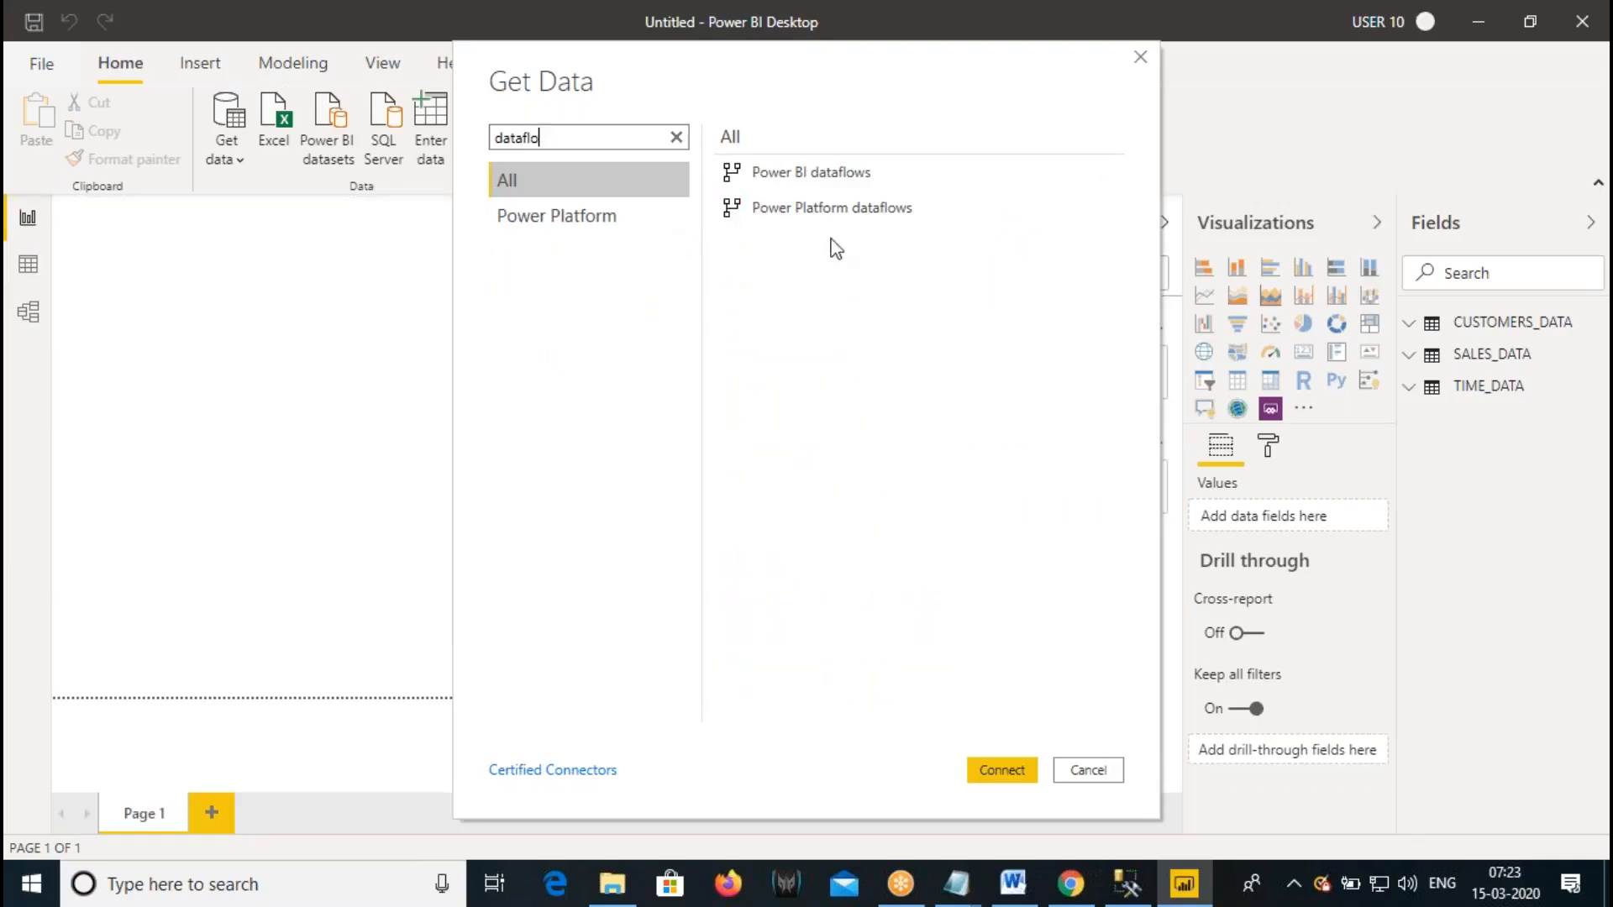
{"action": "left_click", "coordinate": [805, 216]}
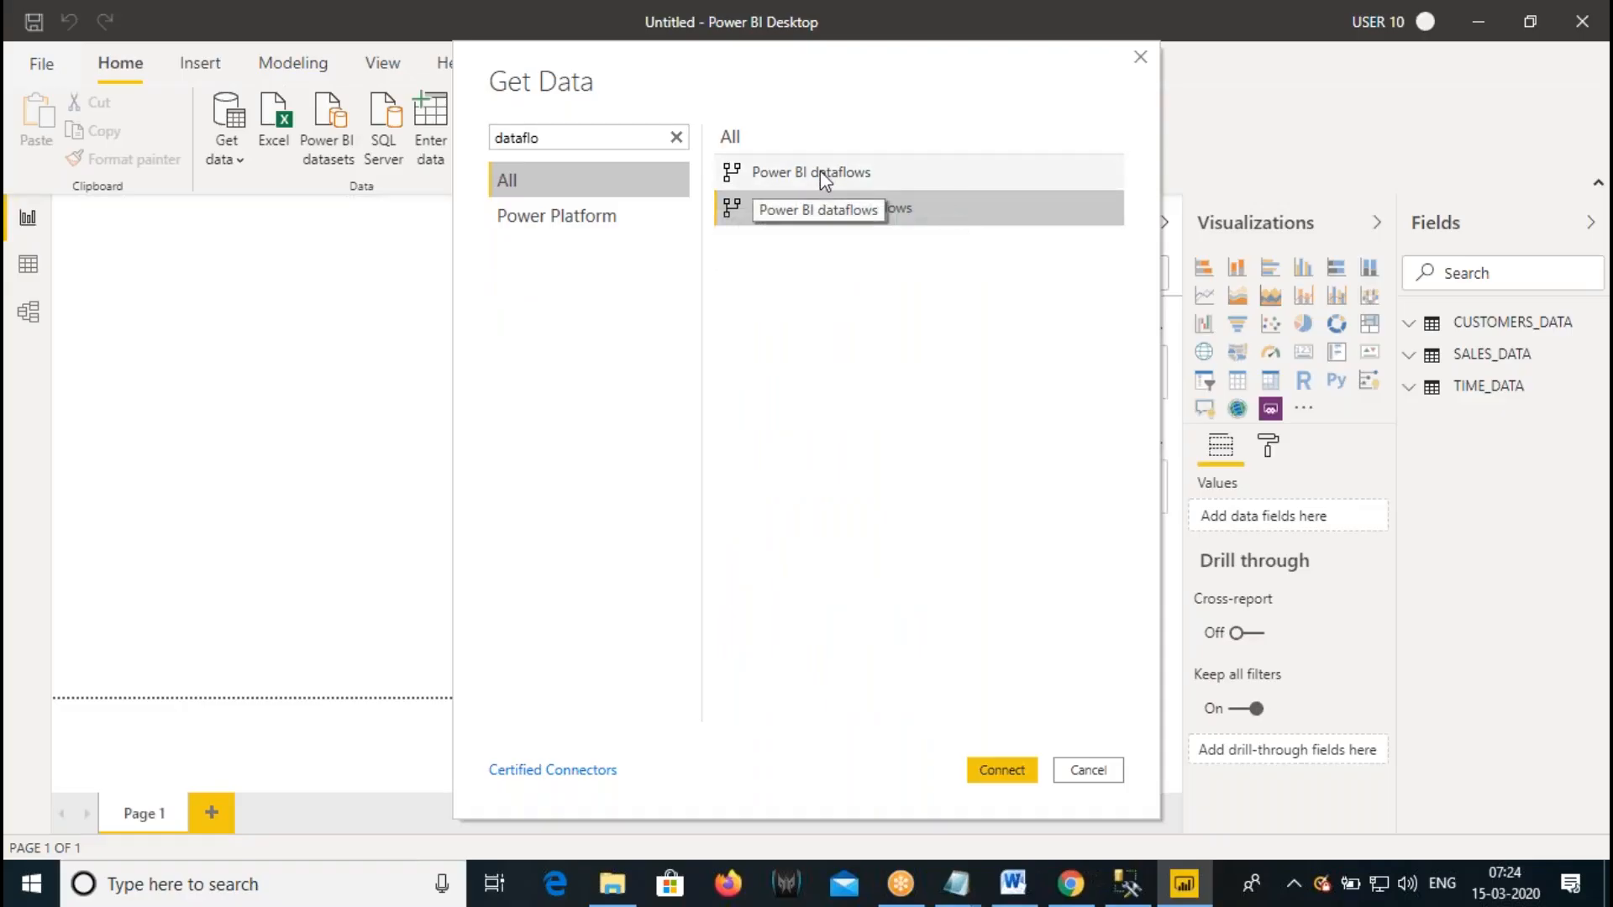
{"action": "left_click", "coordinate": [1002, 775]}
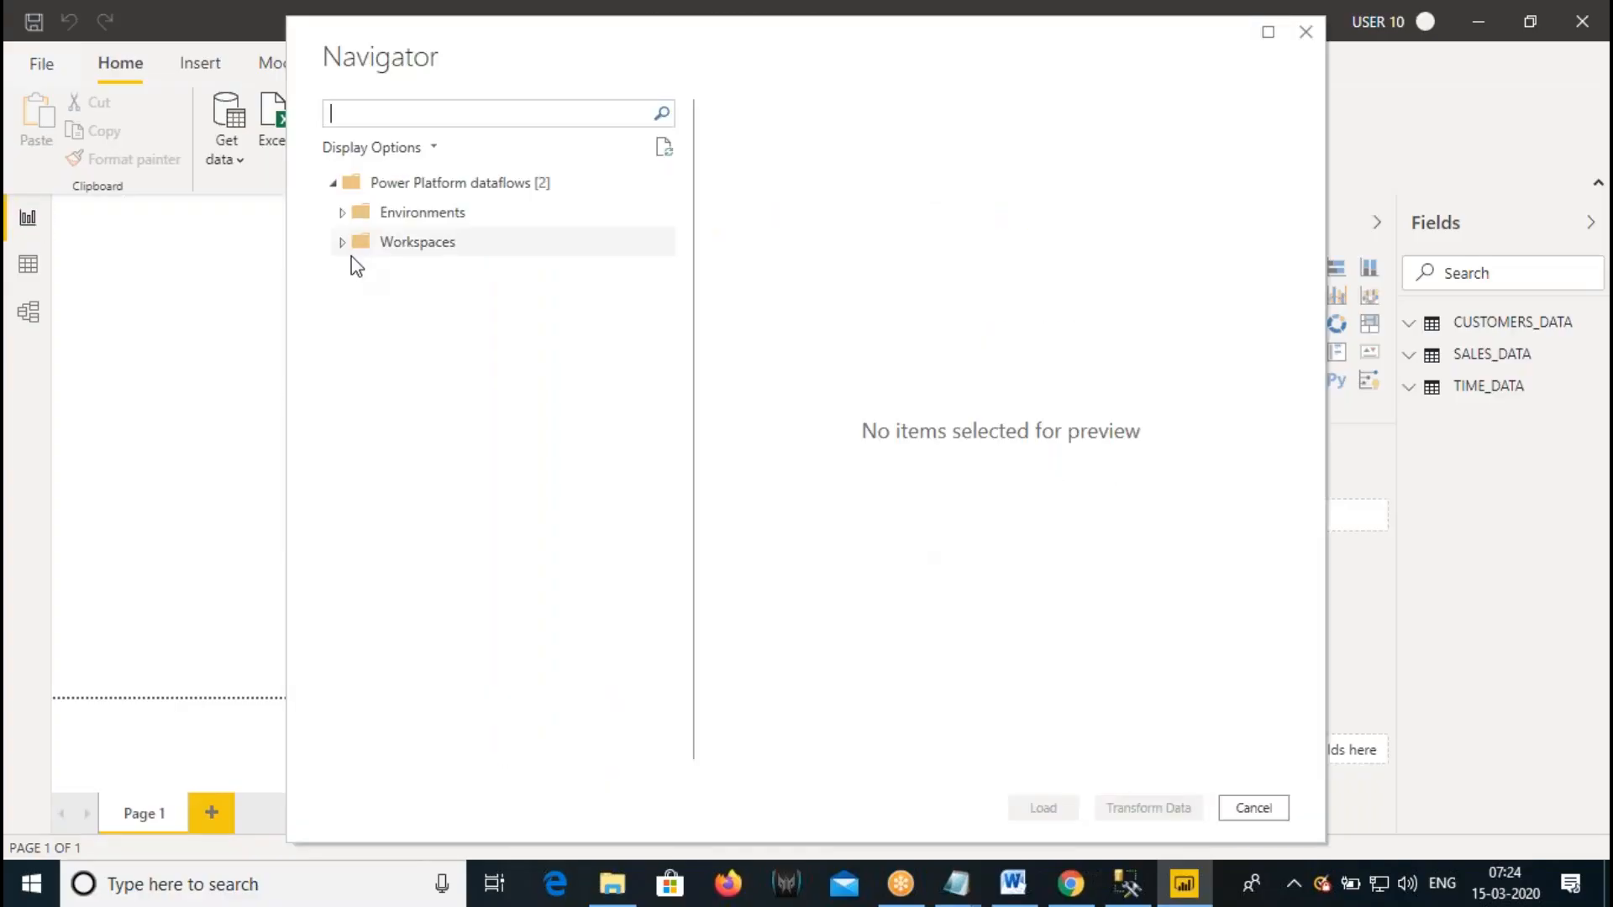
- Load PRODUCTS_DATA from Demo Dataflow 8AM March 2020 in the DataflowsIncrRefreshRLS workspace and view it in the model diagram
{"action": "left_click", "coordinate": [353, 249]}
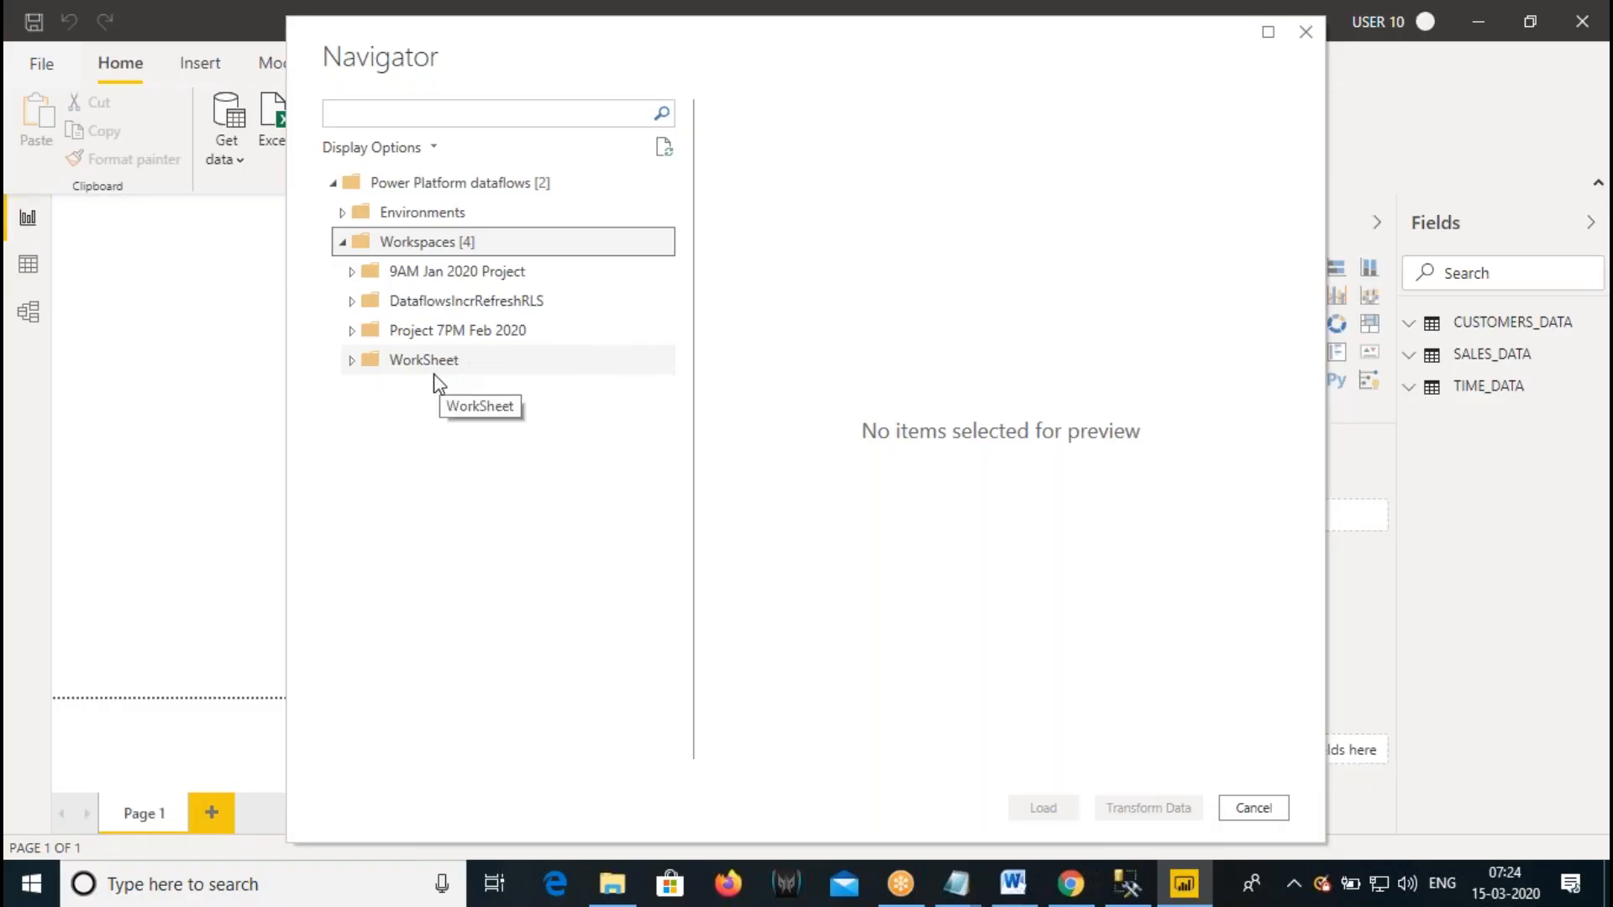
{"action": "left_click", "coordinate": [352, 303]}
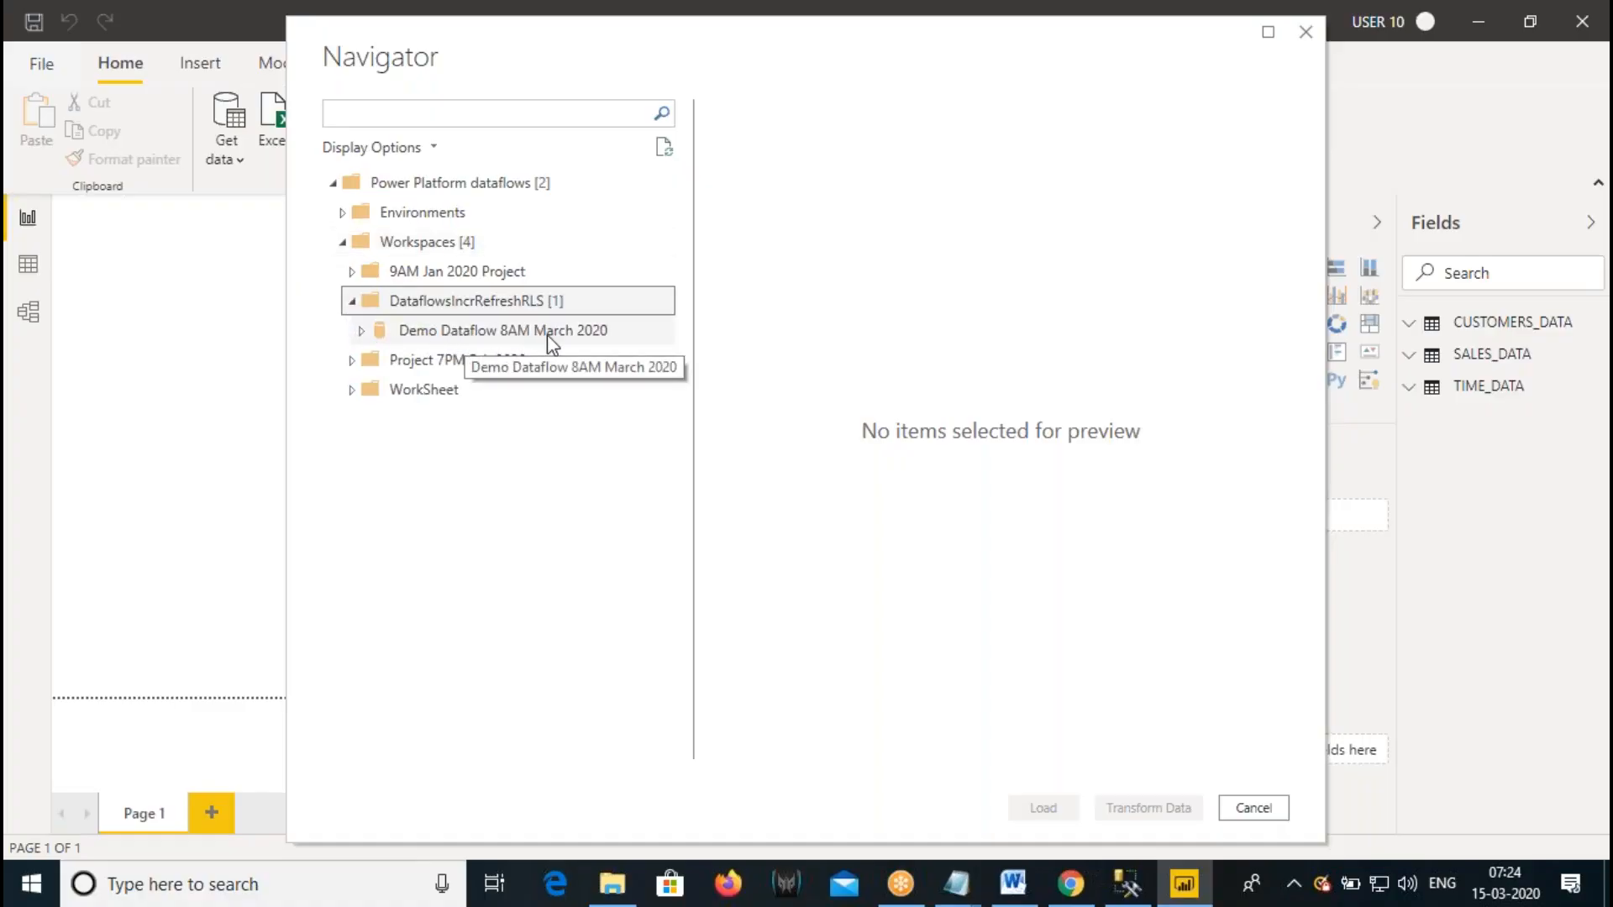
{"action": "left_click", "coordinate": [362, 332]}
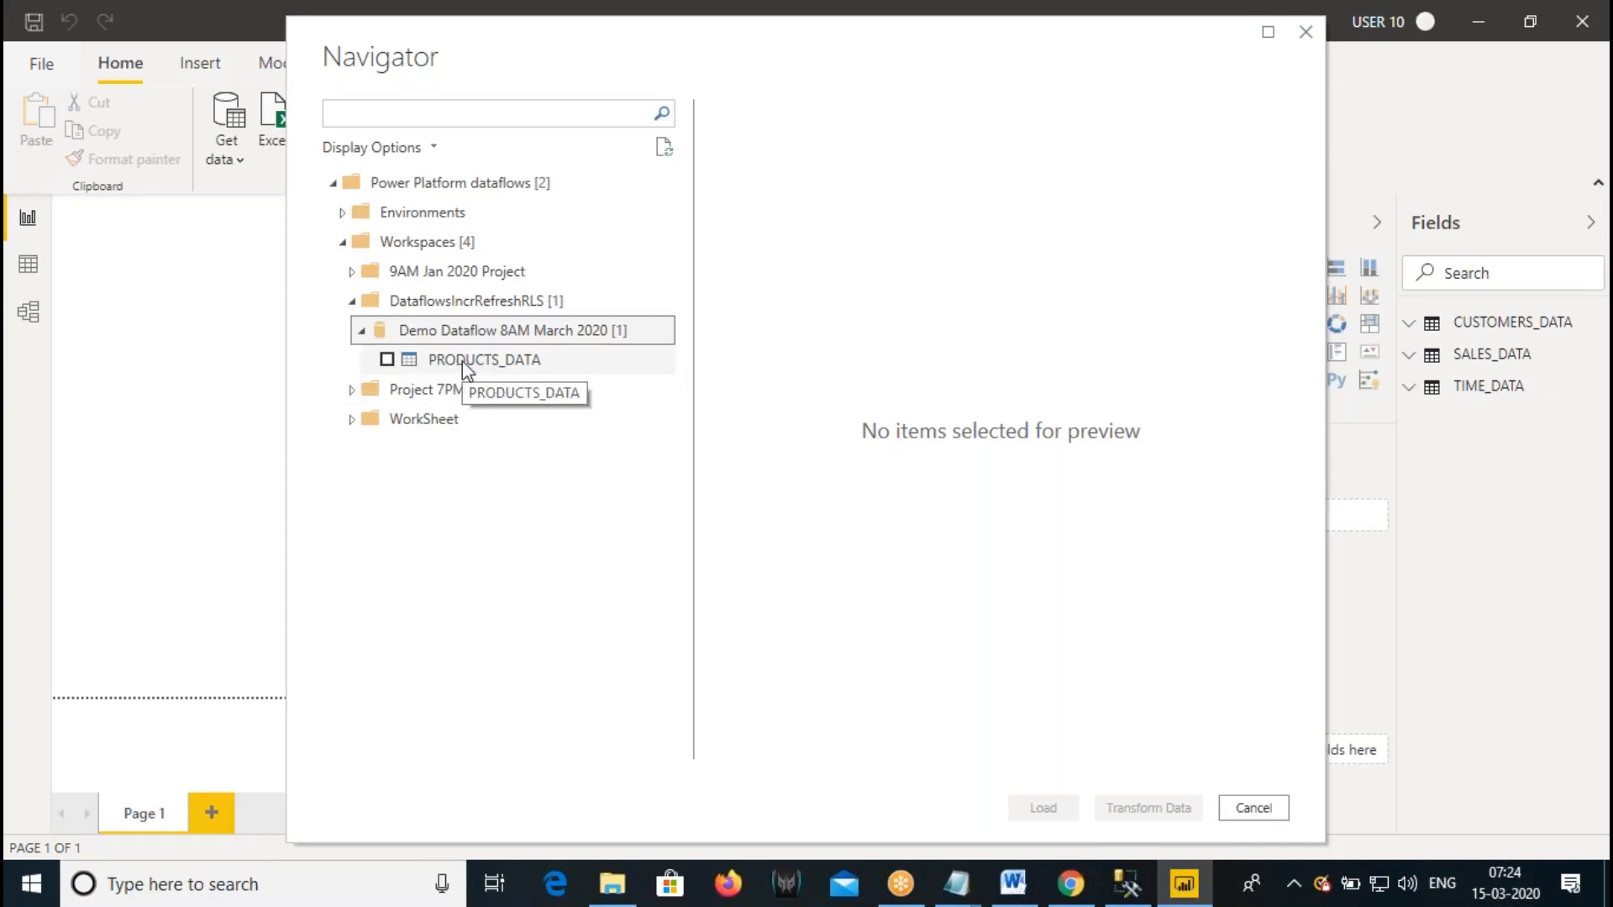
{"action": "left_click", "coordinate": [386, 359]}
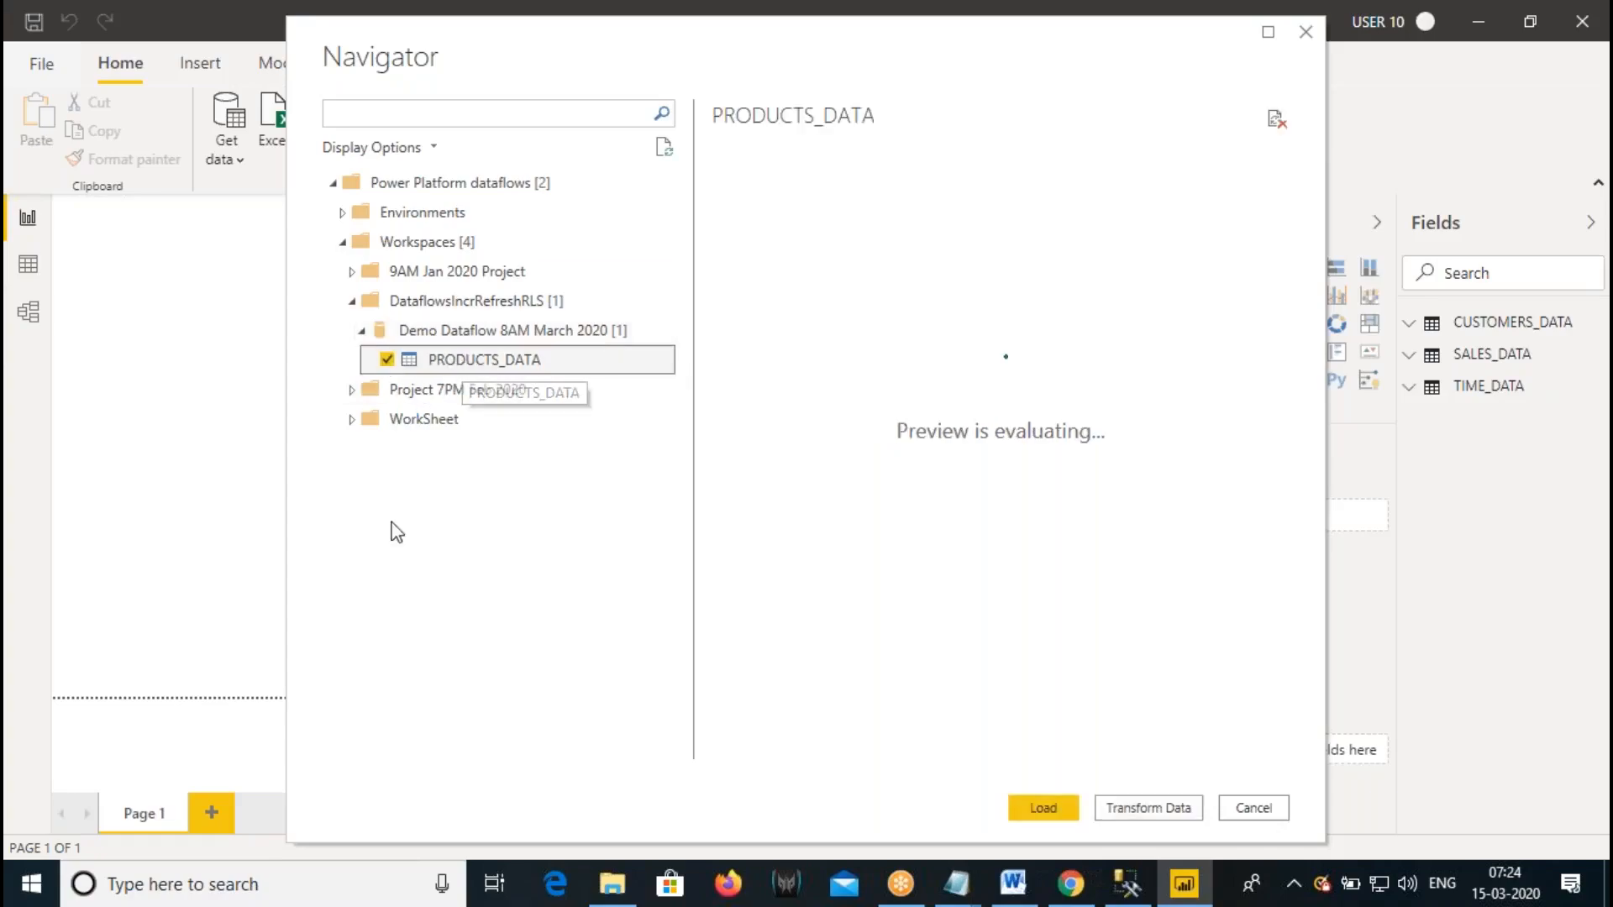
{"action": "left_click", "coordinate": [1055, 811]}
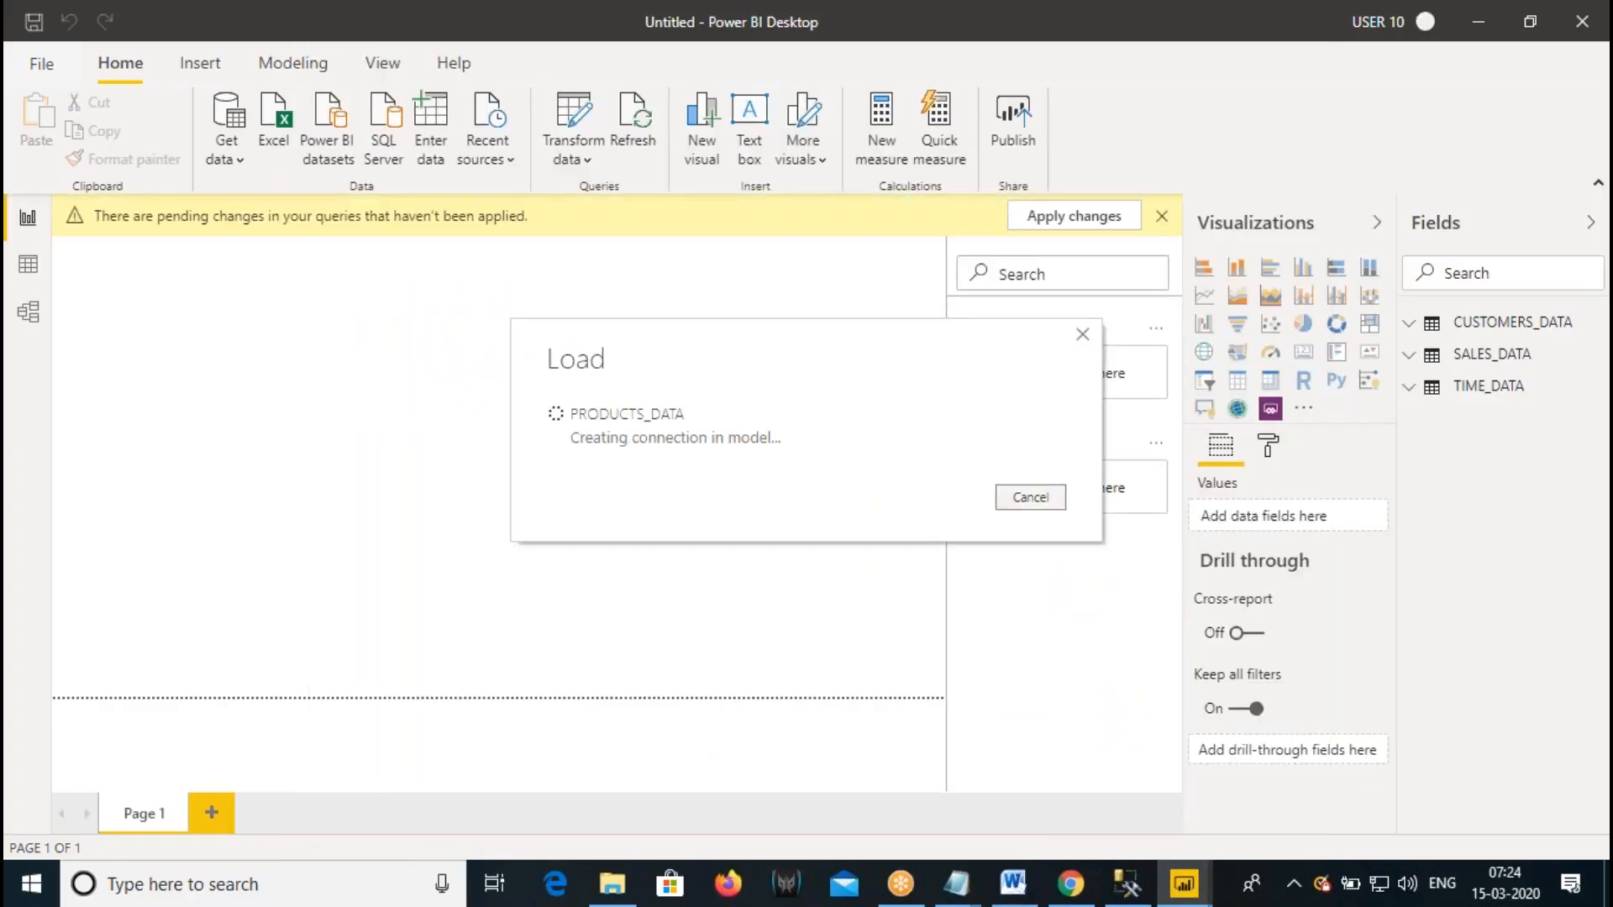
{"action": "left_click", "coordinate": [33, 321]}
{"action": "left_click_drag", "start_coordinate": [567, 783], "coordinate": [844, 790]}
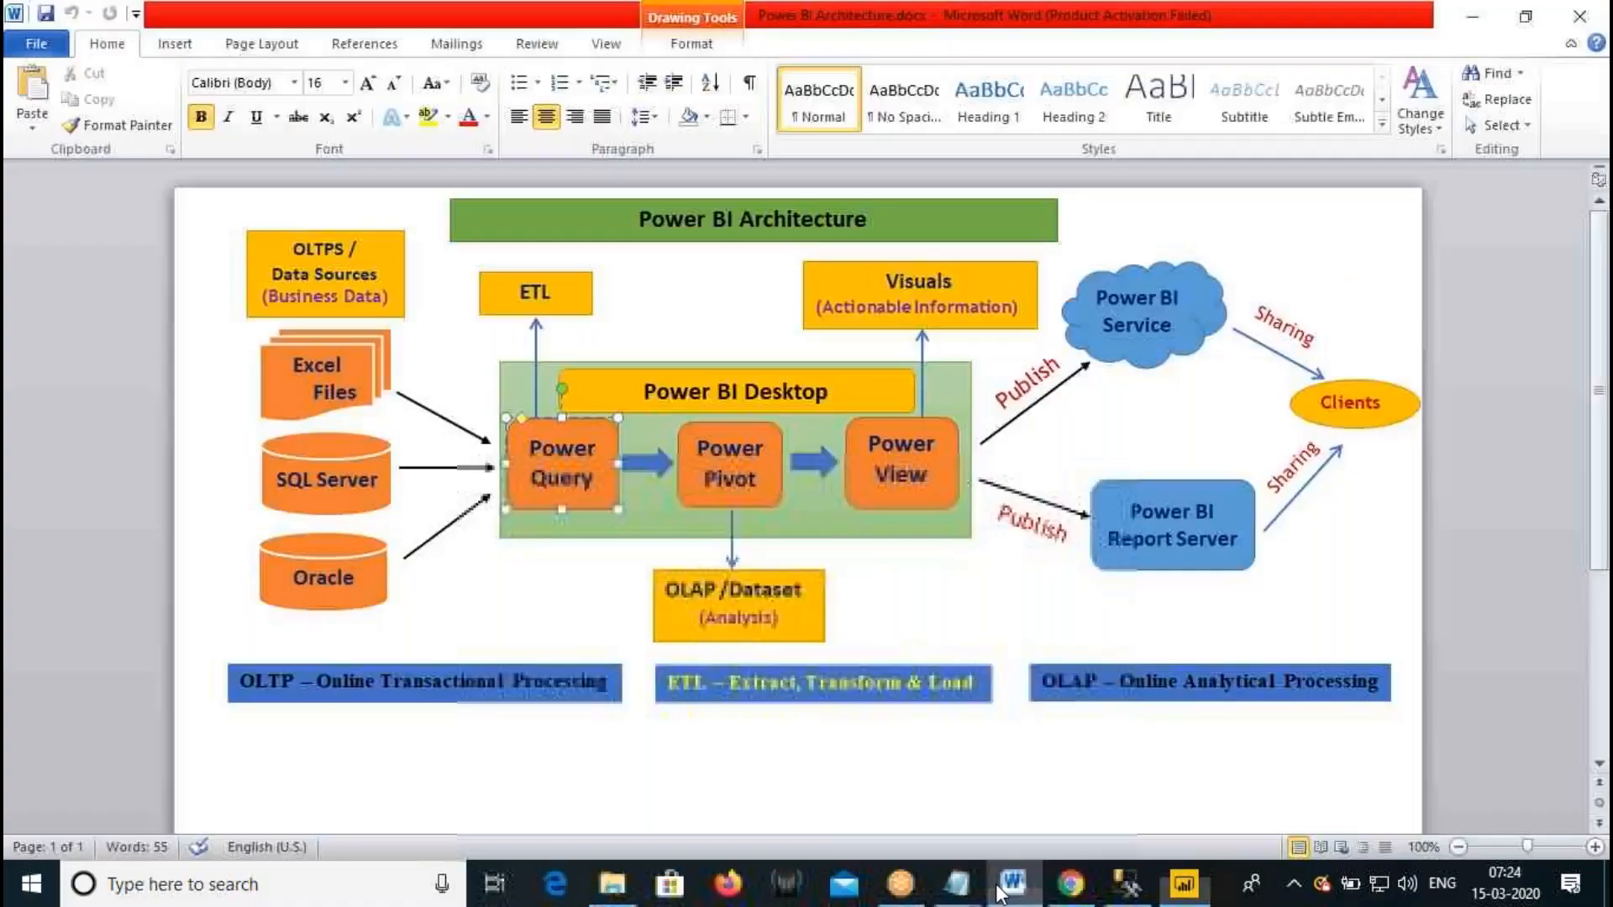
- Switch to Word to examine the SQL Server and Excel Files sources in the architecture diagram, then return to Power BI Desktop and select PRODUCTS_DATA
{"action": "left_click", "coordinate": [1013, 883]}
{"action": "left_click", "coordinate": [324, 486]}
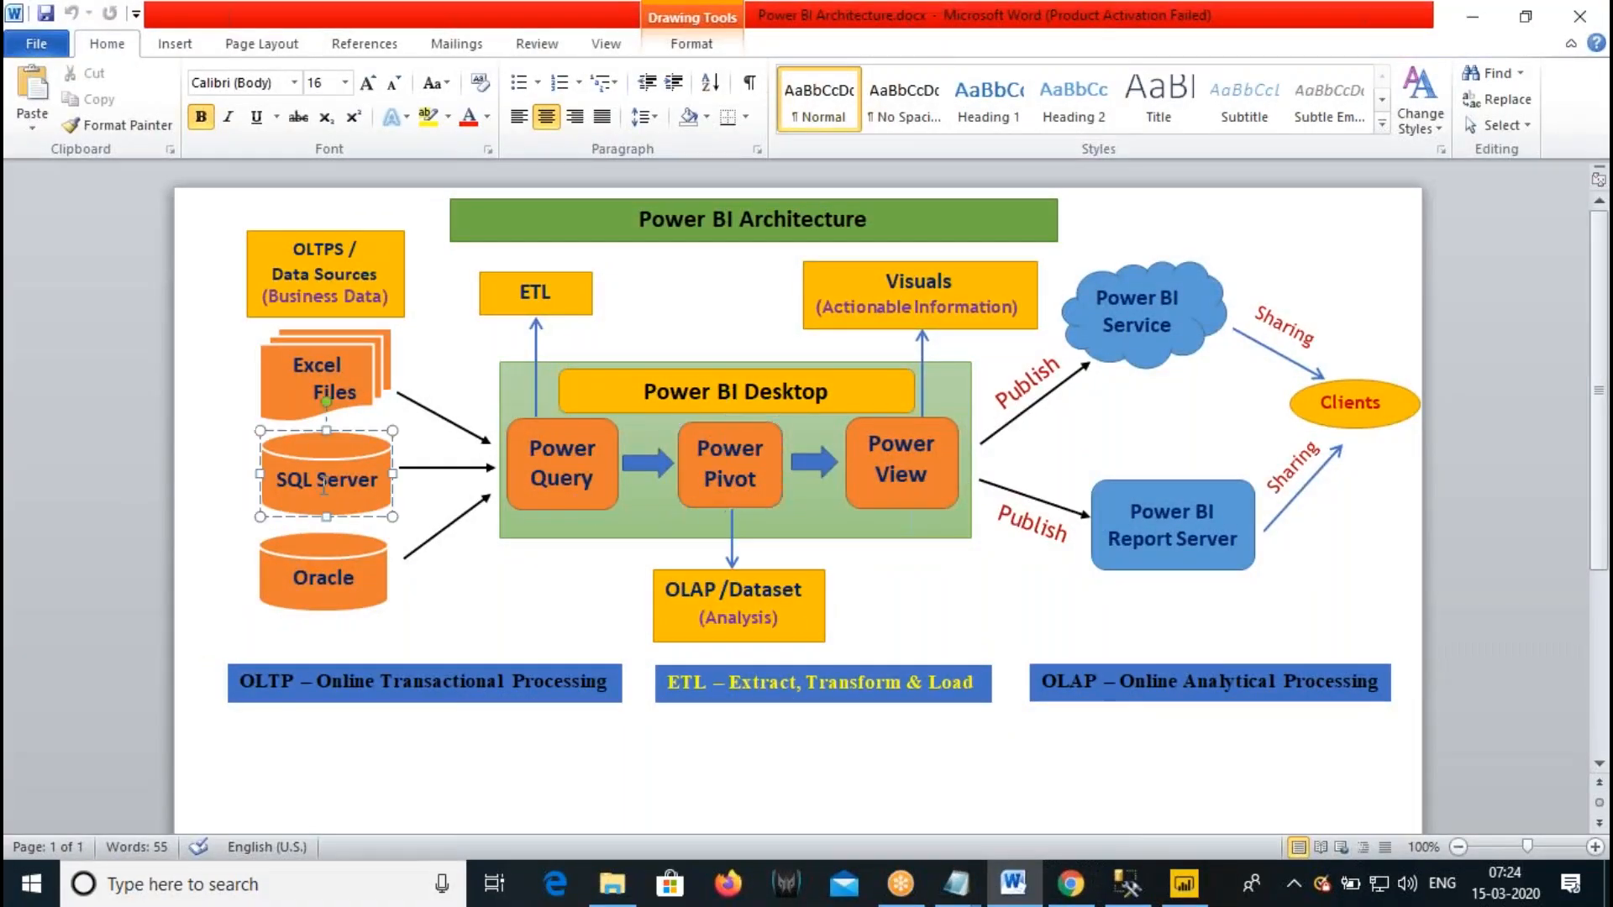
{"action": "left_click", "coordinate": [313, 389]}
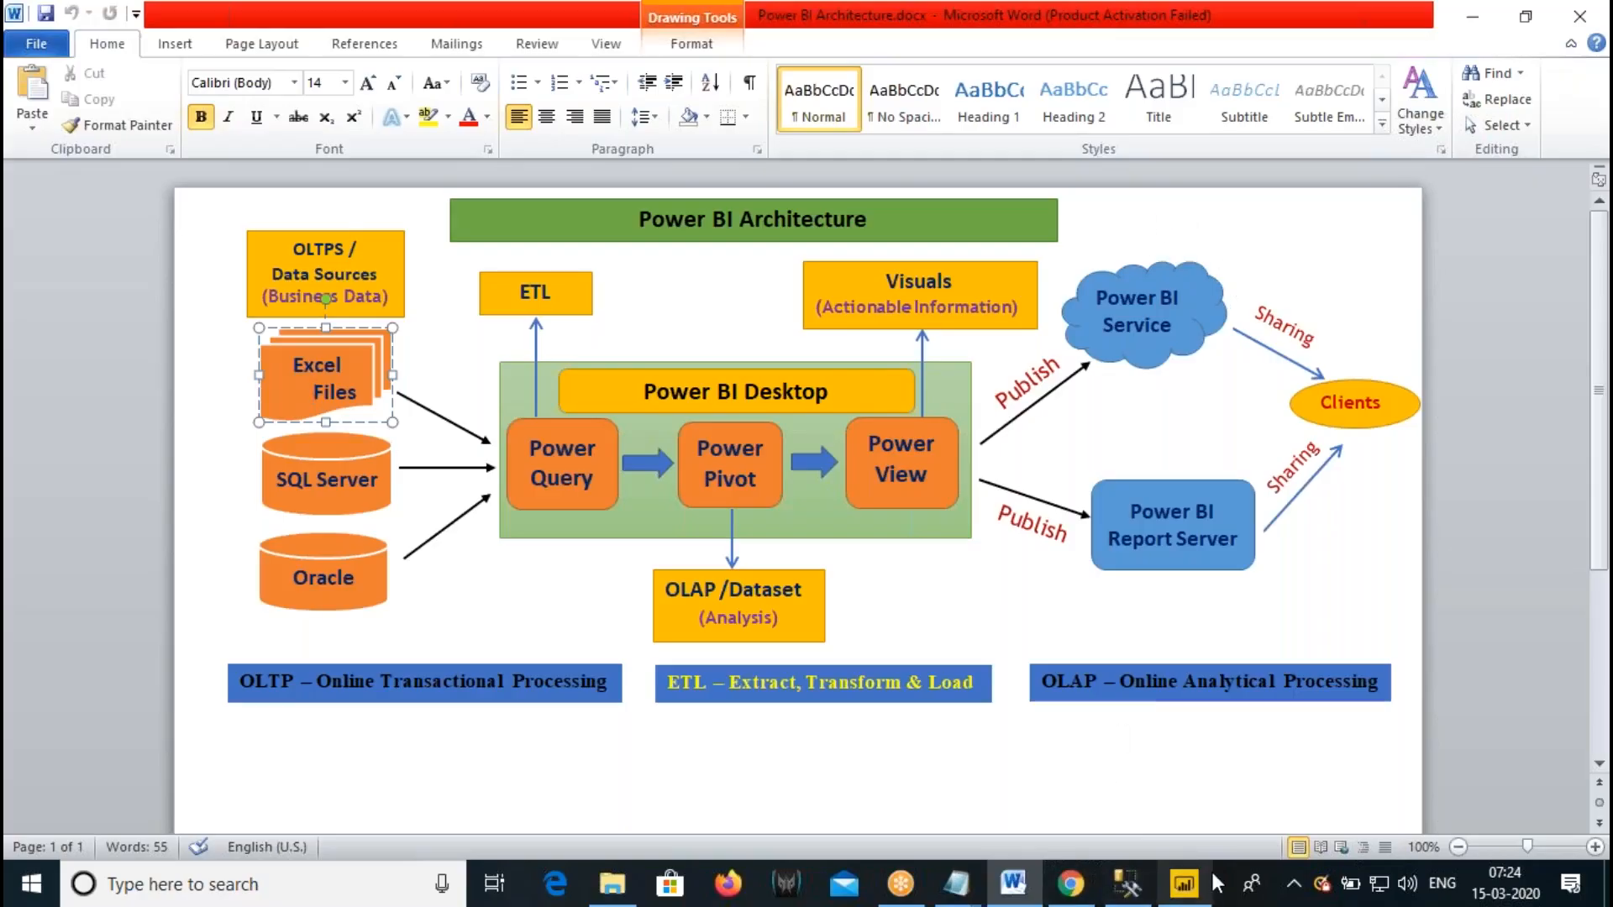
{"action": "left_click", "coordinate": [1184, 883]}
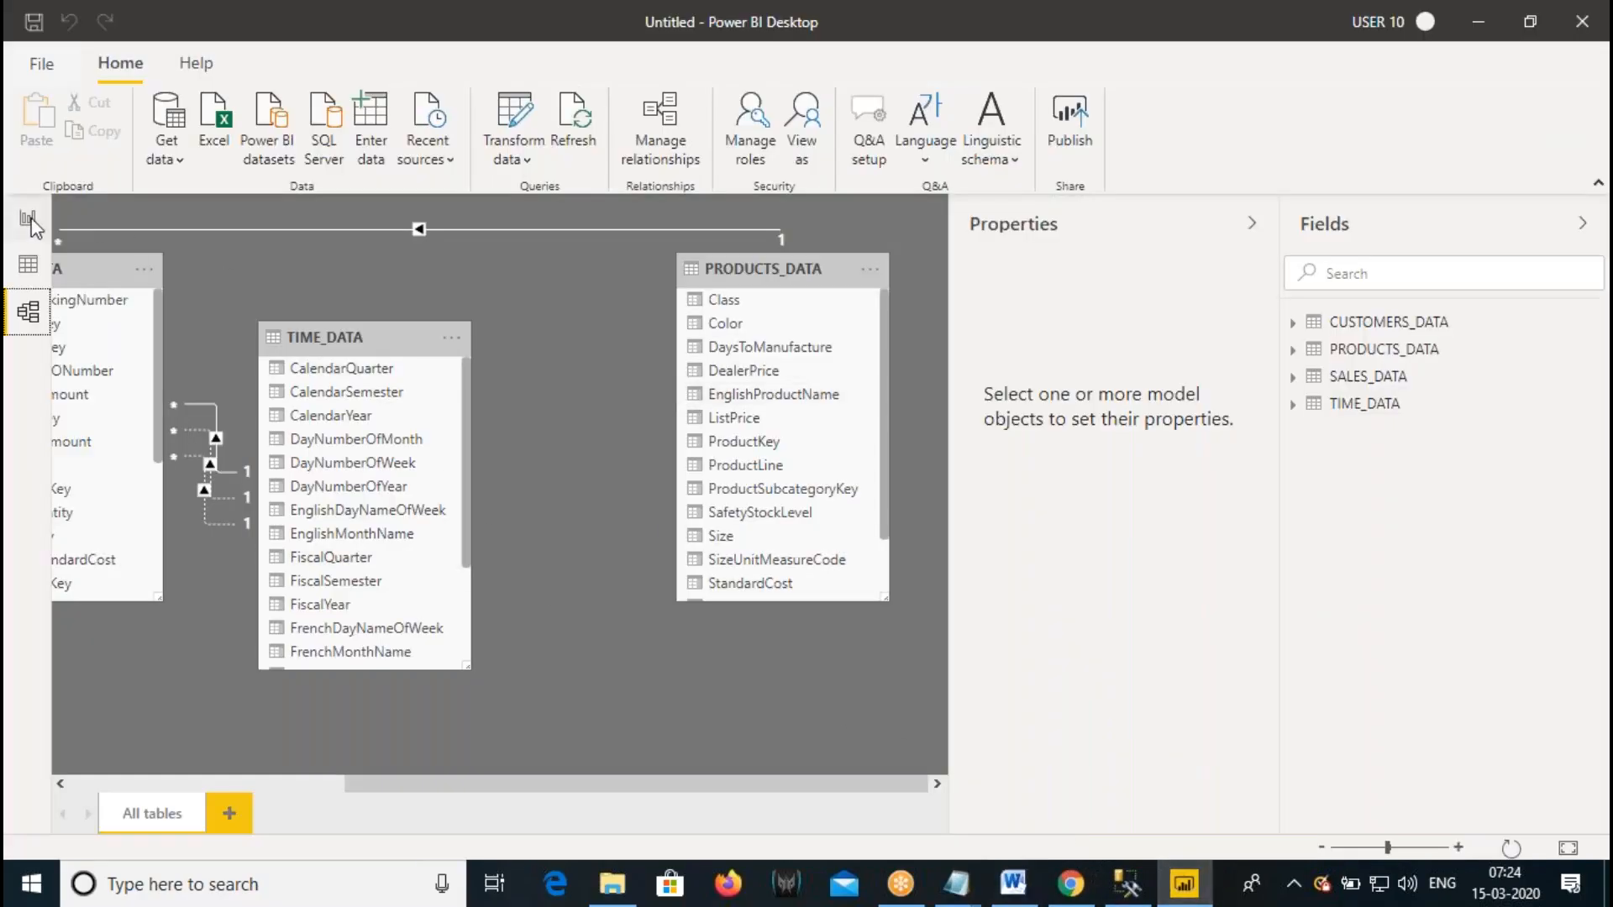
{"action": "left_click", "coordinate": [767, 270]}
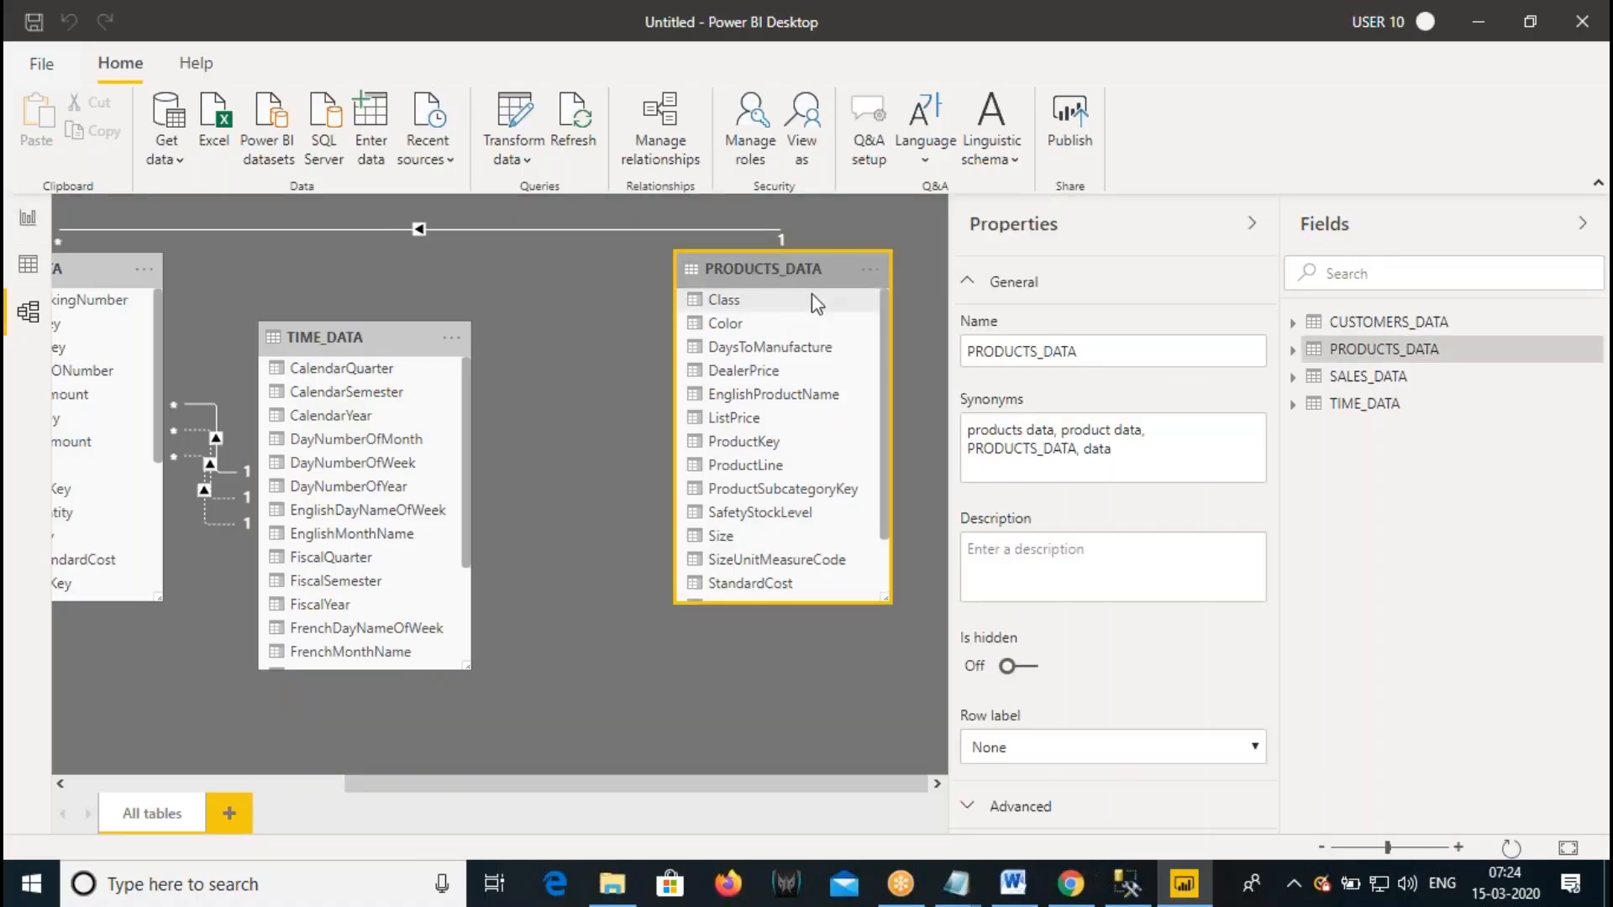
- Compare the Demo Dataflow 8AM March 2020 in Chrome with the architecture diagram in Word, then return to the report view in Power BI Desktop
{"action": "left_click", "coordinate": [1070, 883]}
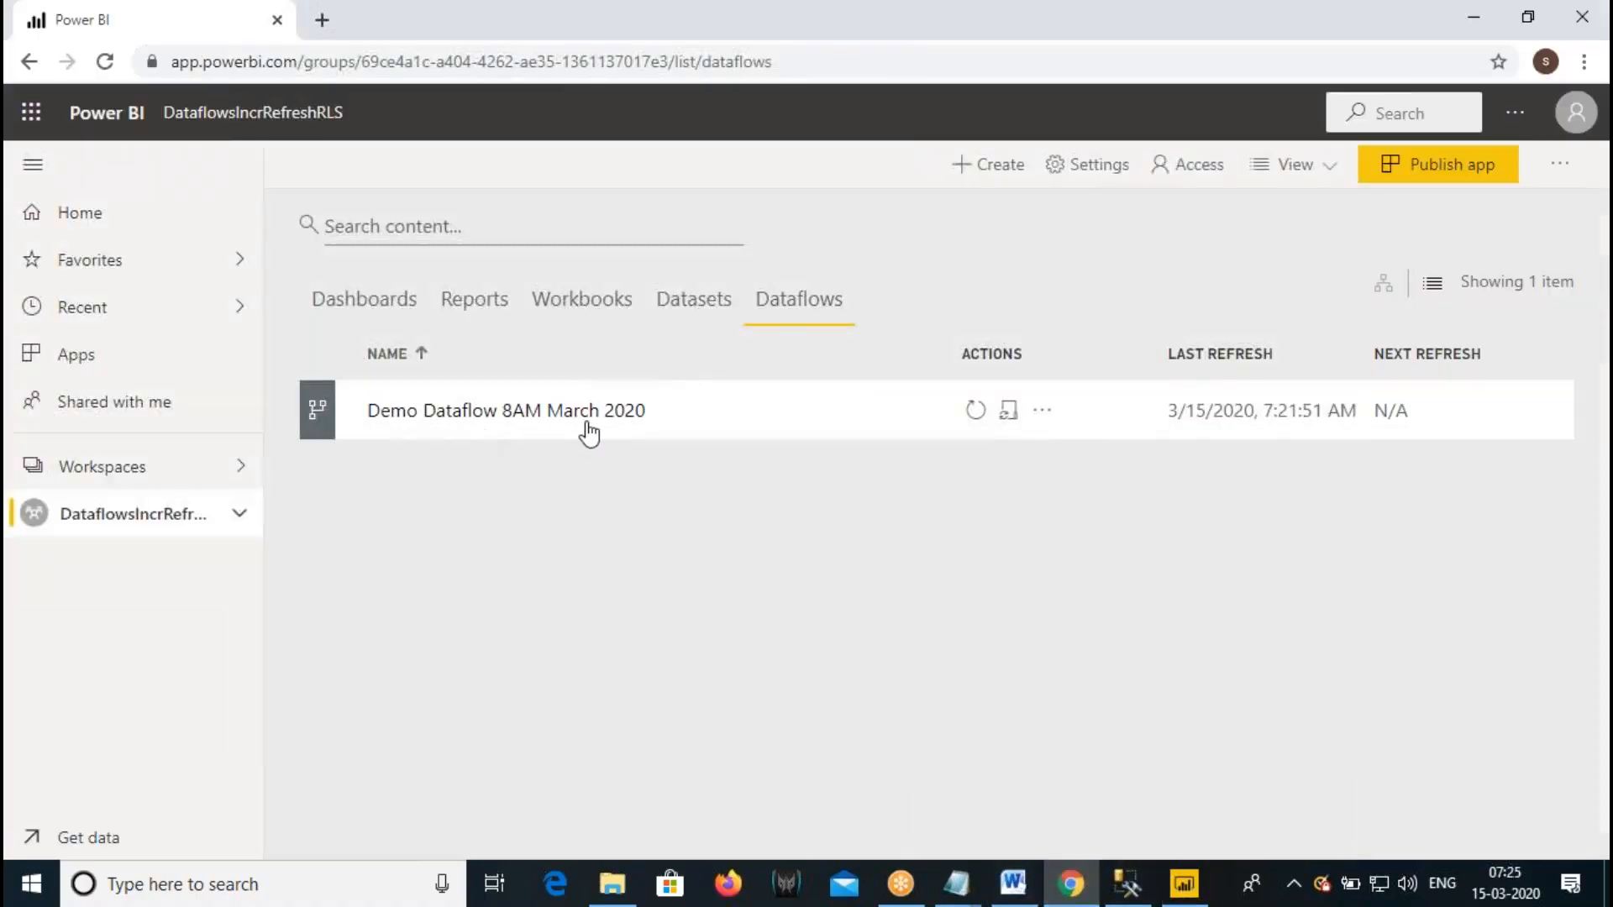
{"action": "mouse_move", "coordinate": [1037, 901]}
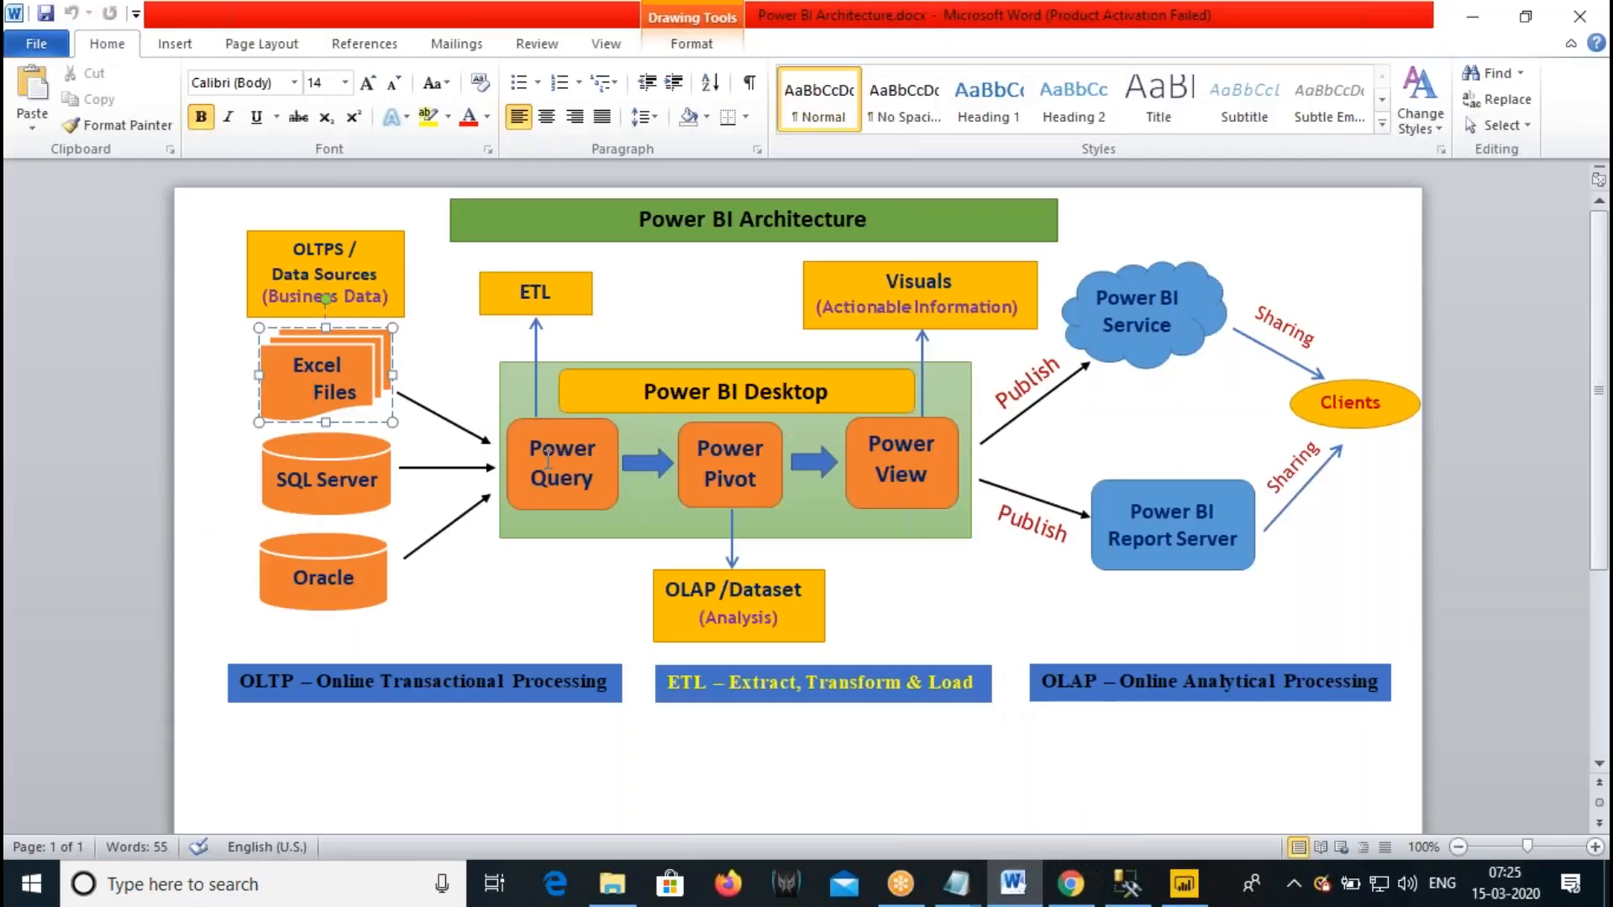
{"action": "left_click", "coordinate": [1070, 883]}
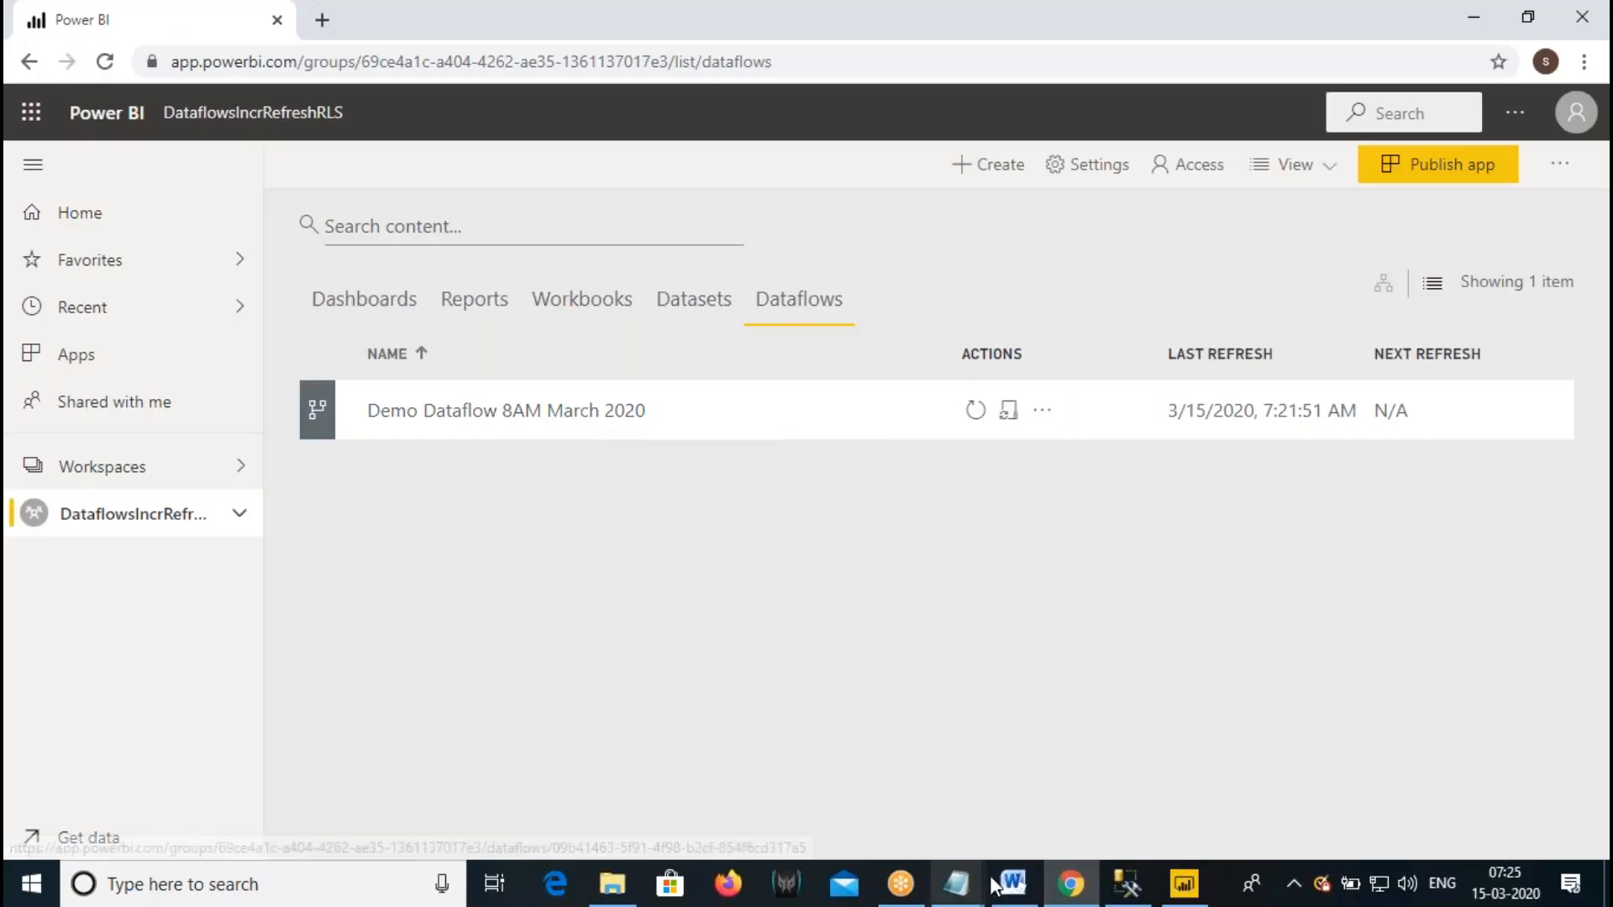
{"action": "mouse_move", "coordinate": [1033, 896]}
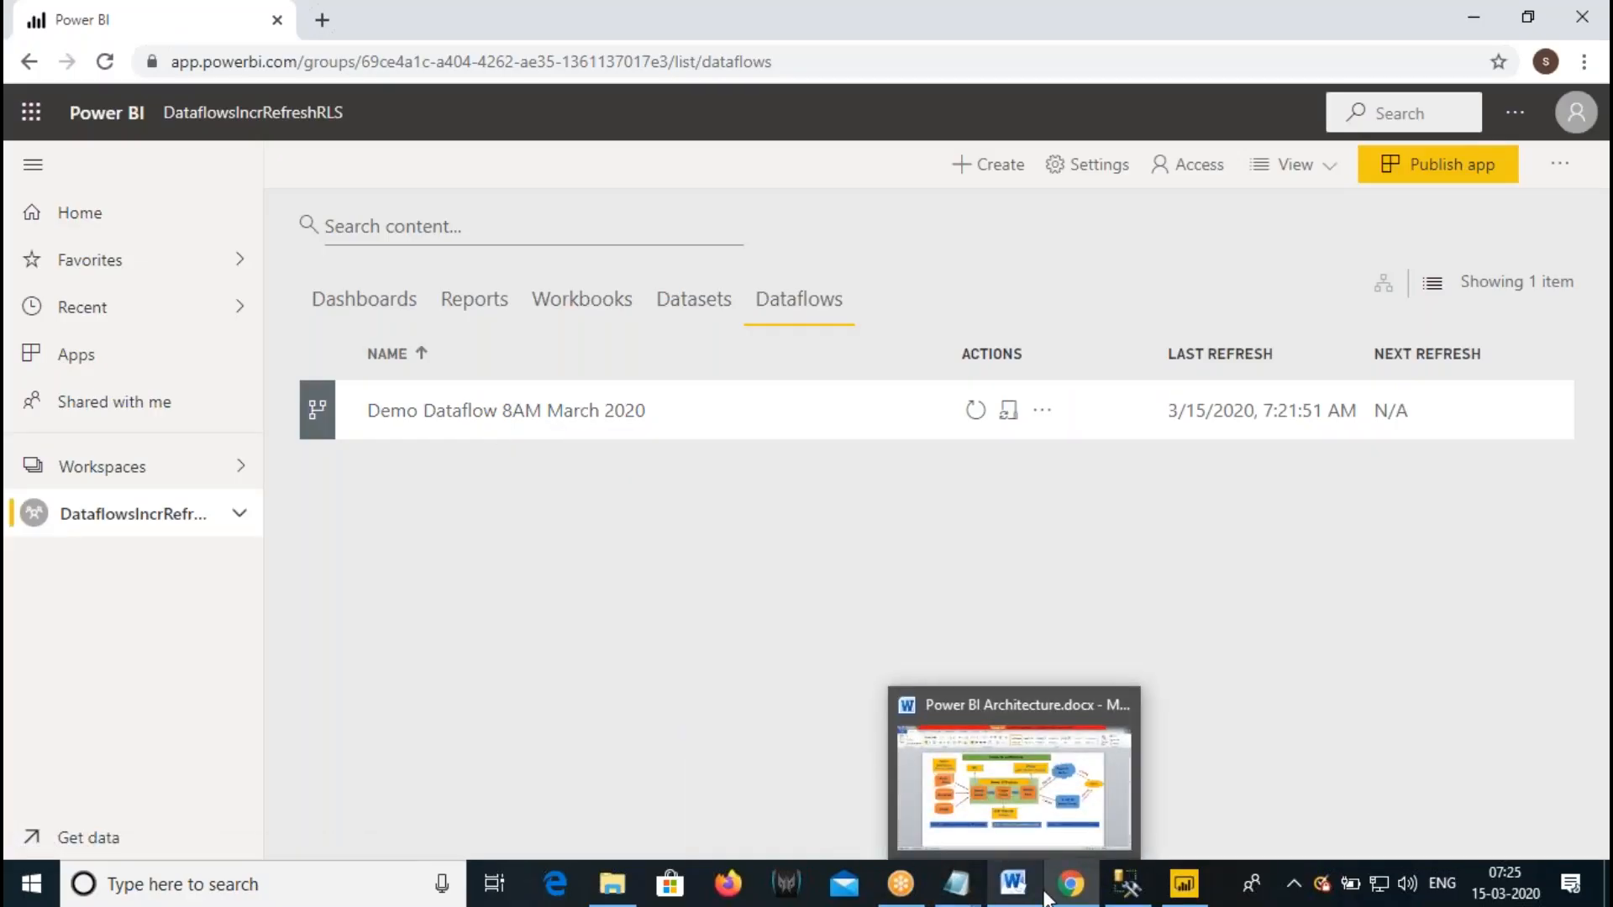
{"action": "left_click", "coordinate": [1184, 884]}
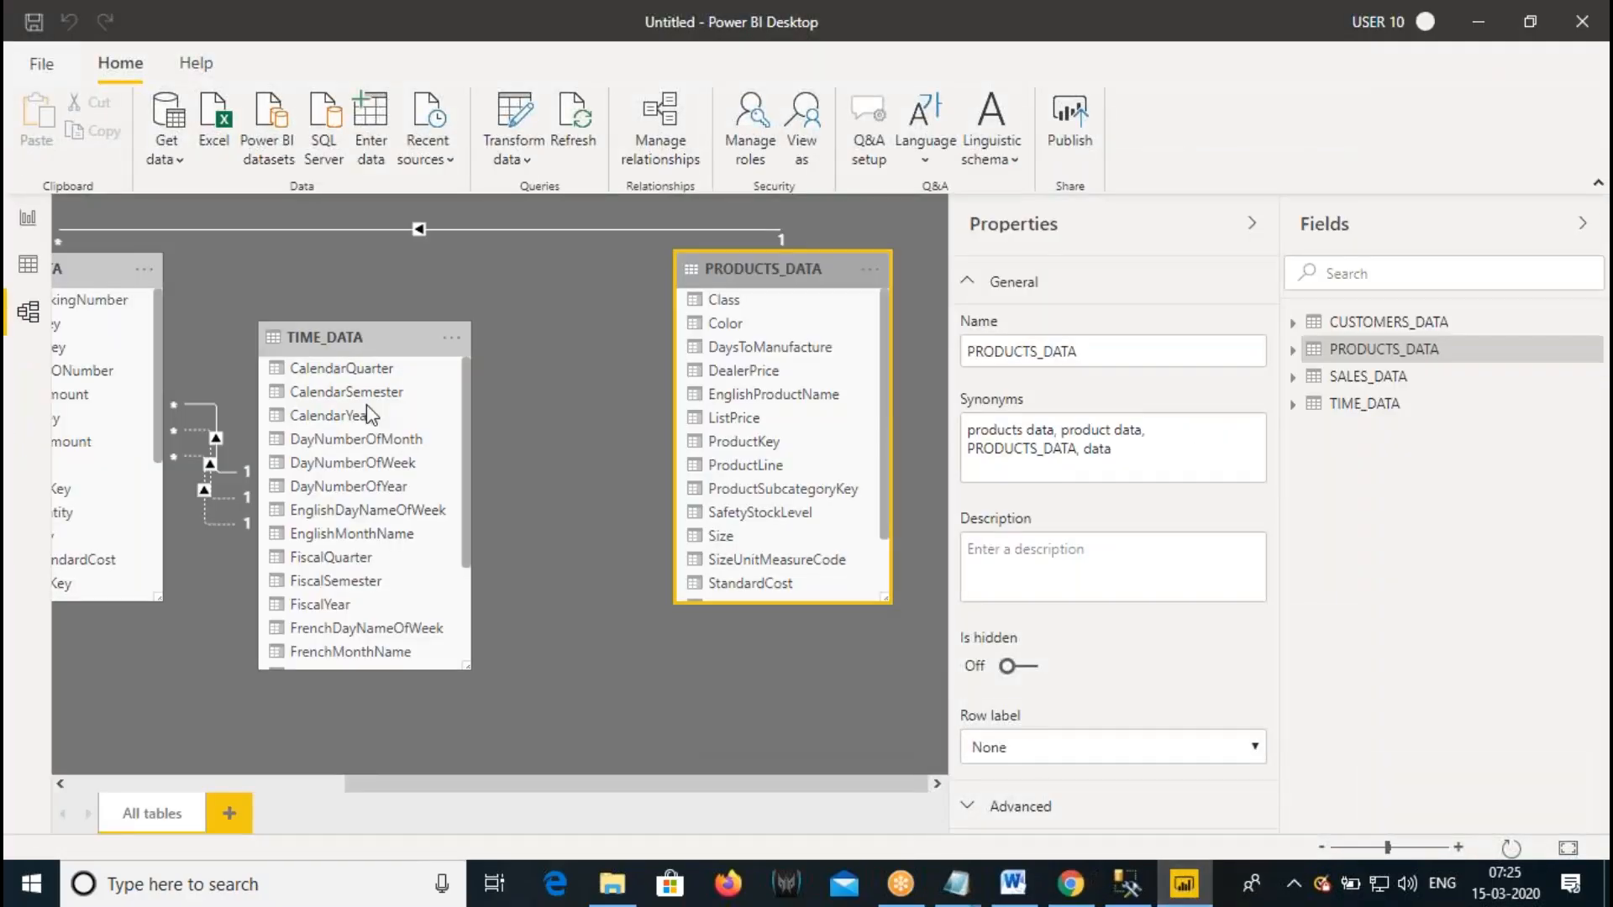
{"action": "left_click", "coordinate": [27, 220]}
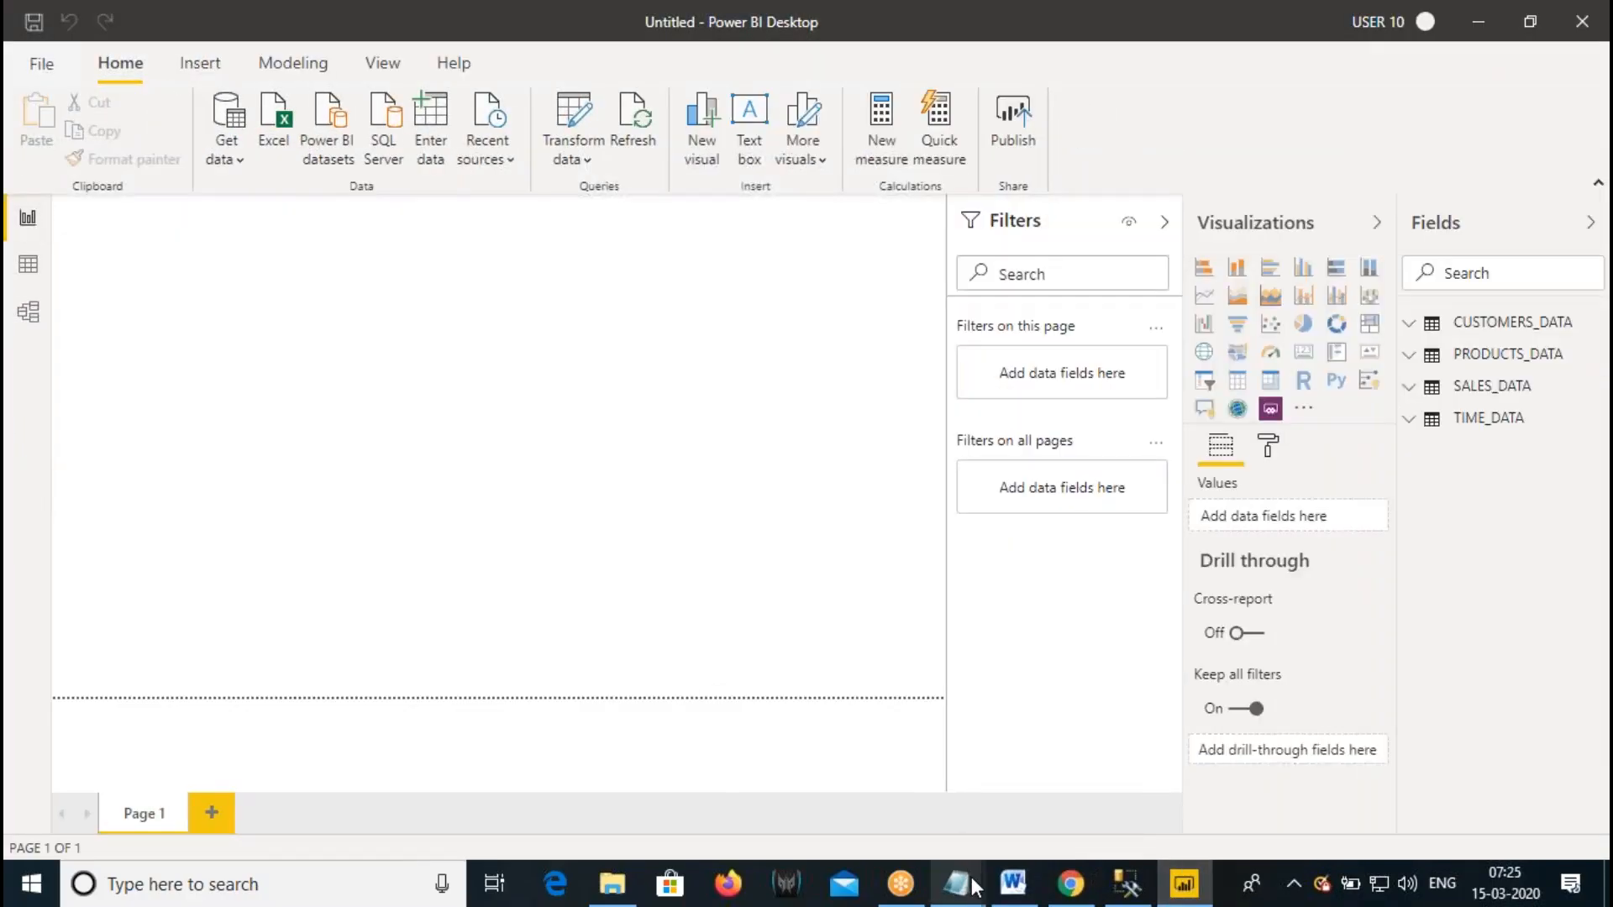
- Switch to Notepad, minimise SQL Server.txt and review the dataflow notes in the untitled file
{"action": "mouse_move", "coordinate": [974, 887]}
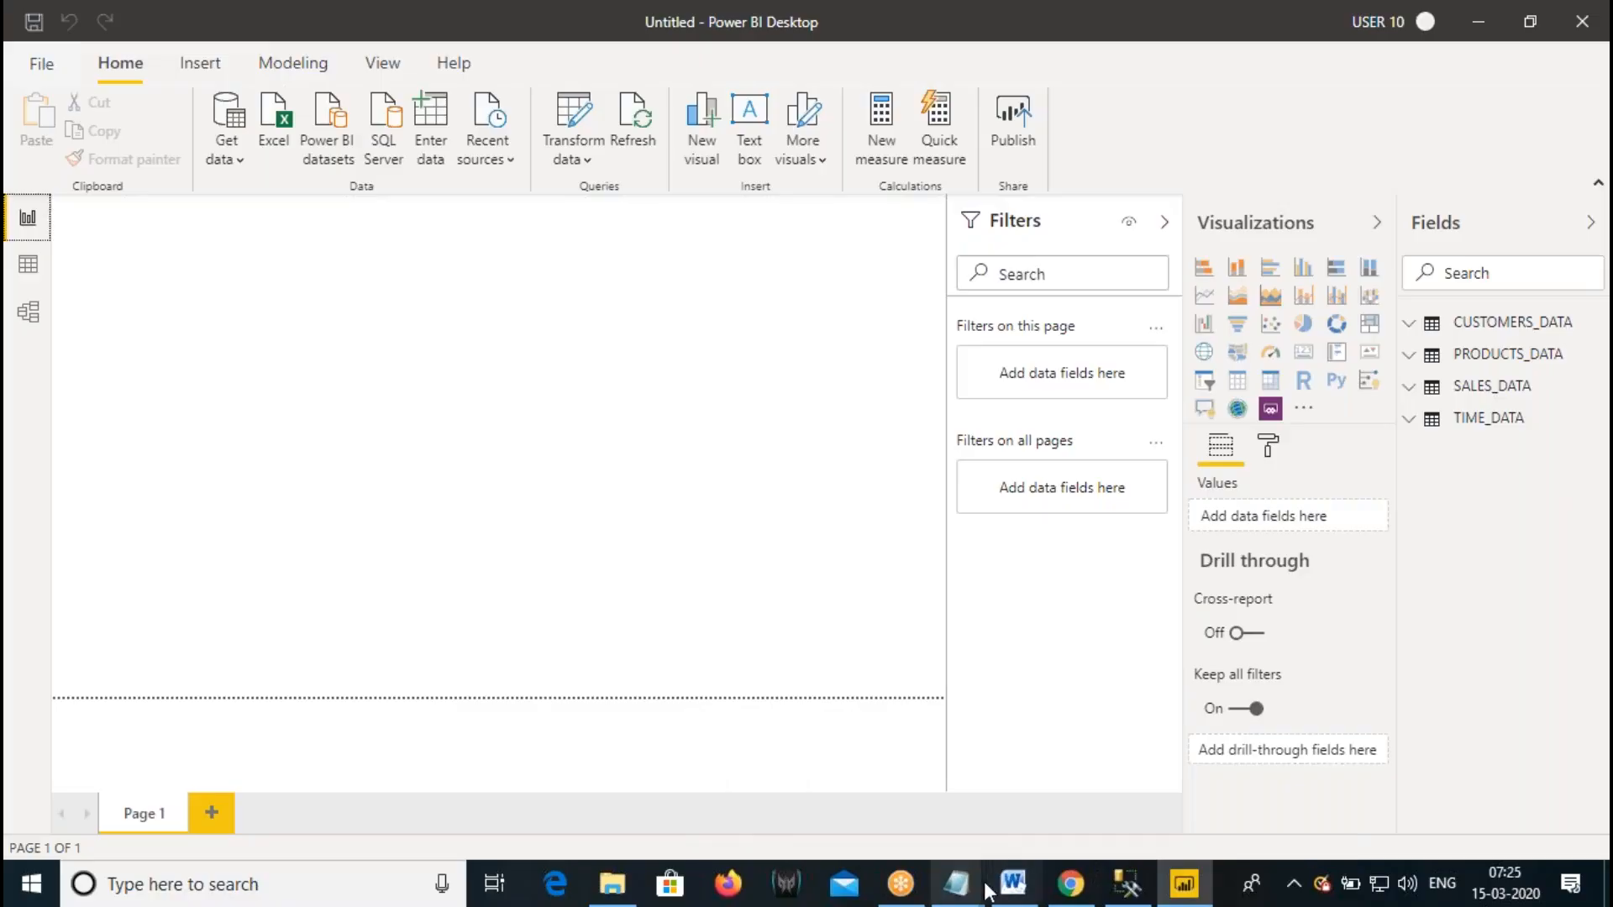
{"action": "left_click", "coordinate": [1013, 884]}
{"action": "mouse_move", "coordinate": [956, 884]}
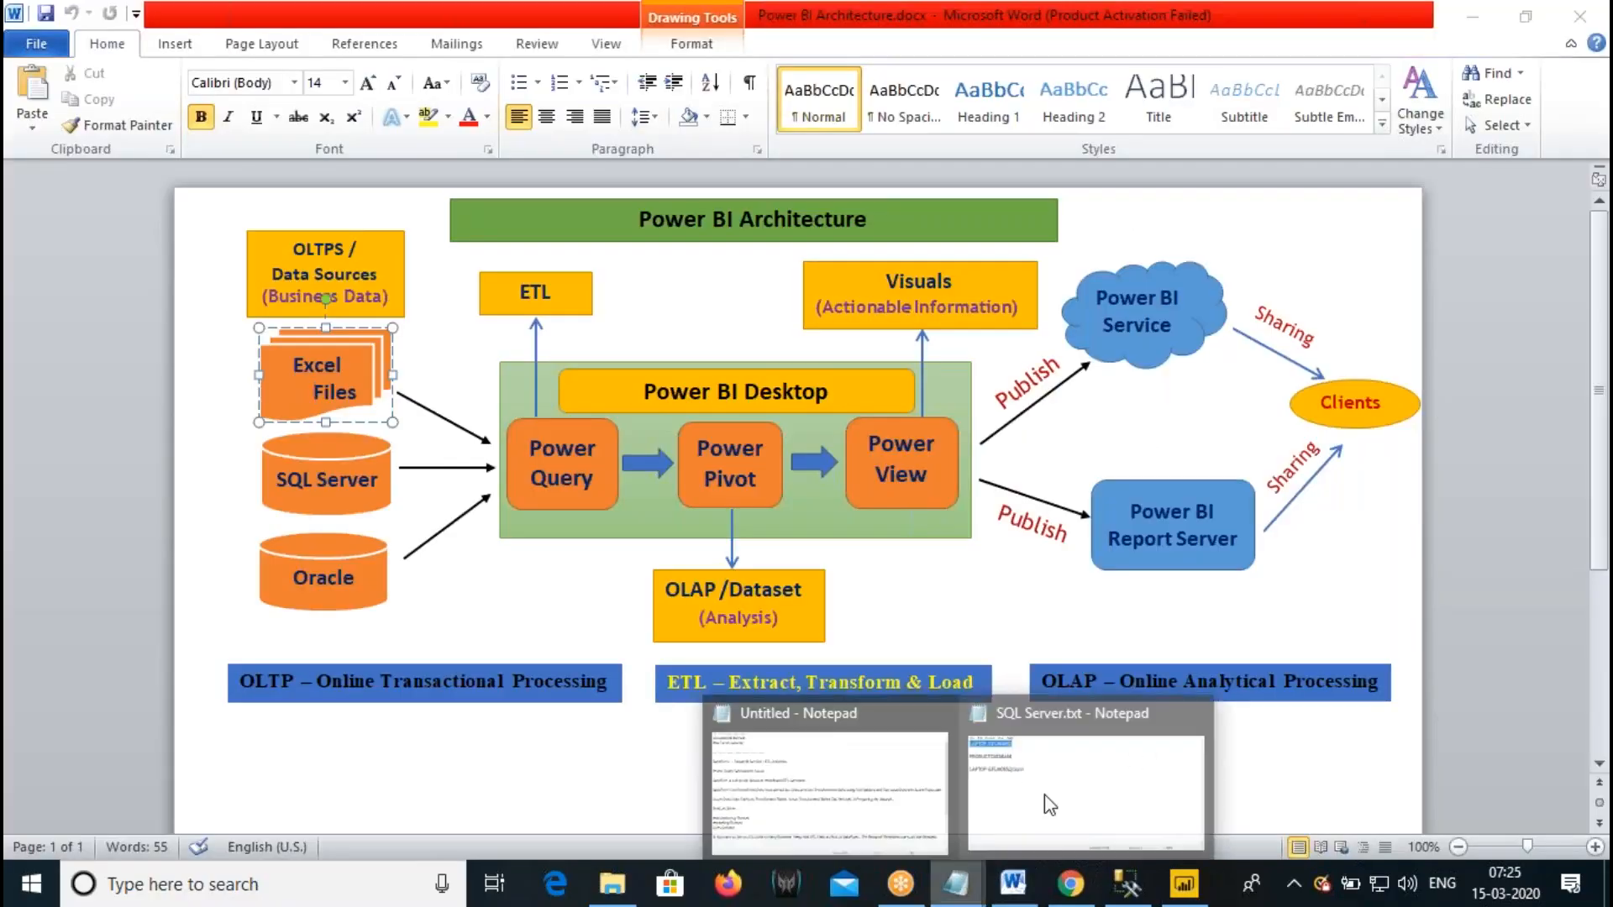
{"action": "left_click", "coordinate": [1082, 775]}
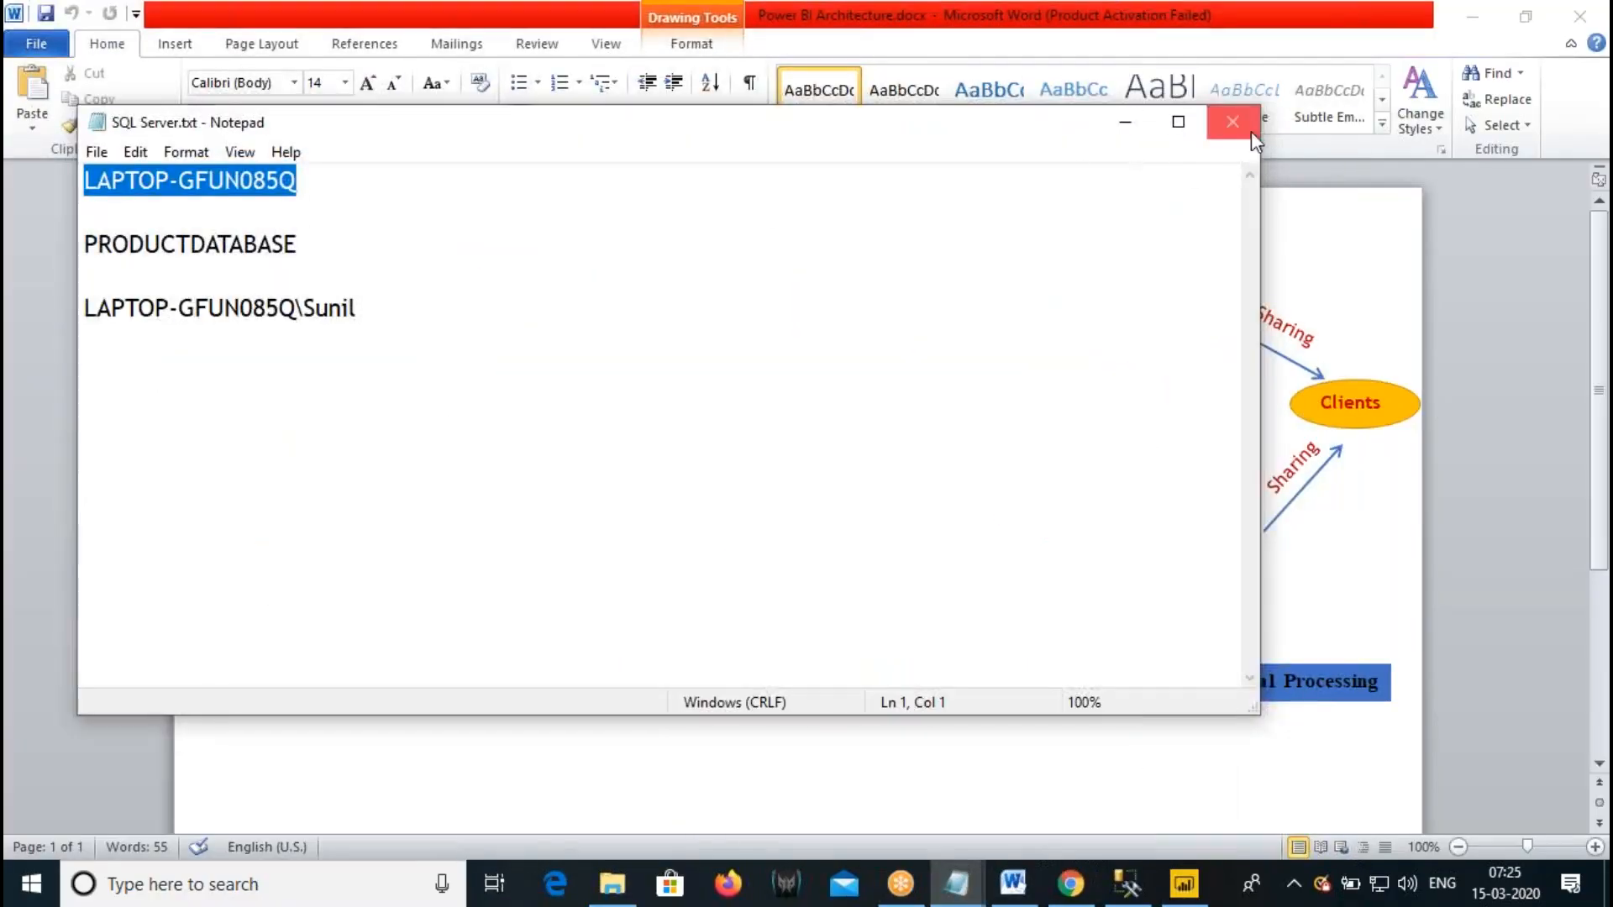
{"action": "left_click", "coordinate": [1125, 122]}
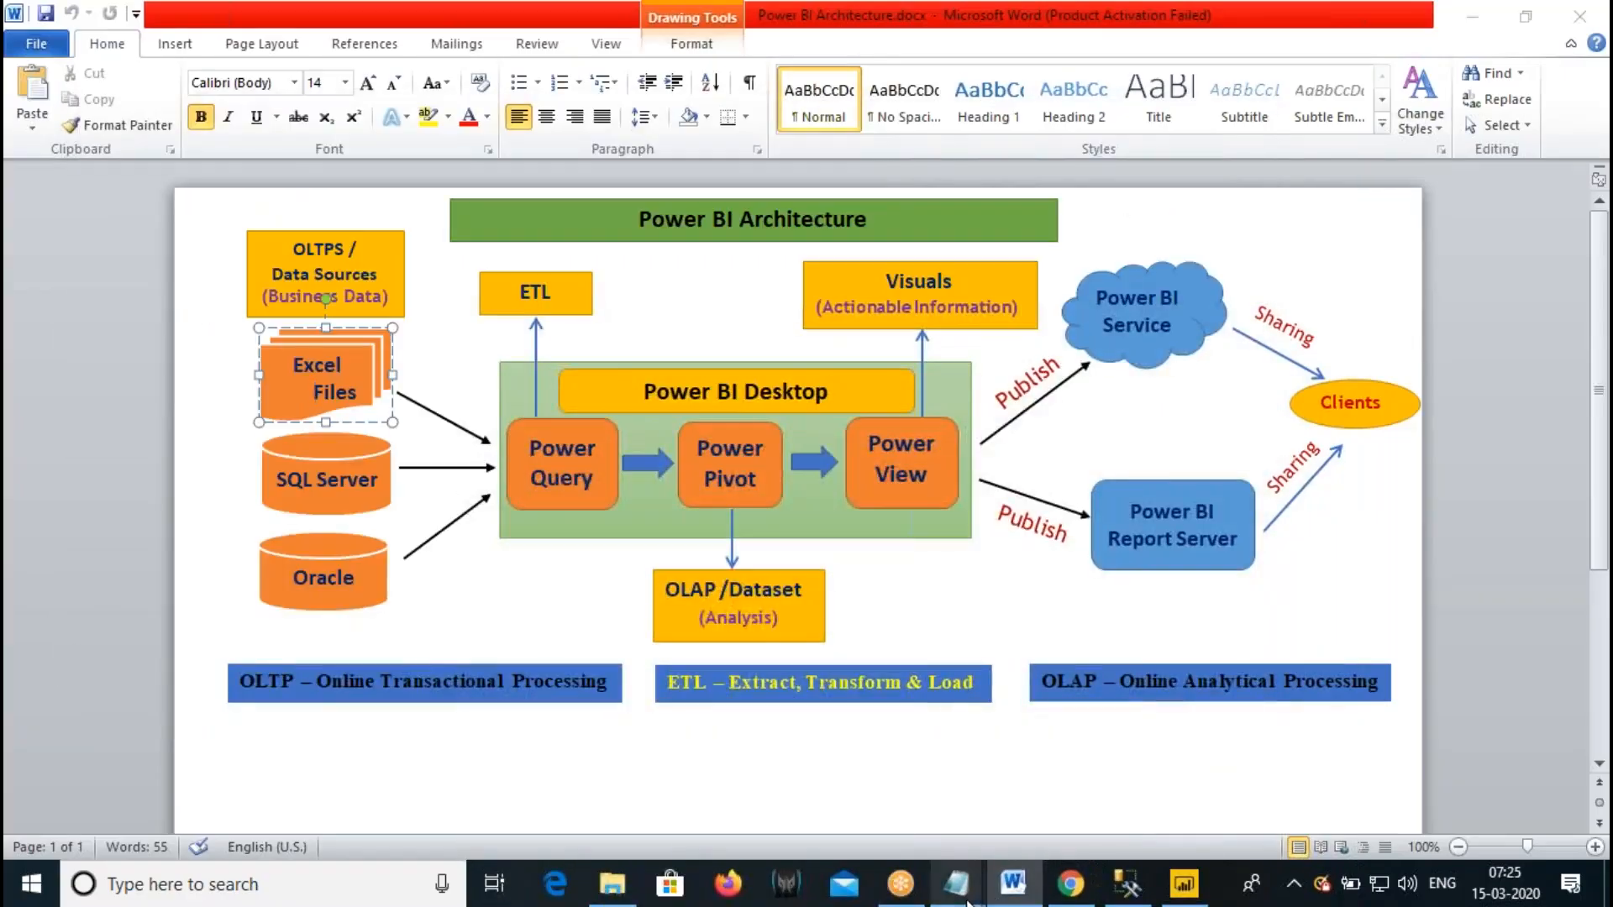
{"action": "mouse_move", "coordinate": [956, 883]}
{"action": "left_click", "coordinate": [863, 803]}
{"action": "scroll", "coordinate": [840, 597], "scroll_direction": "down", "scroll_amount": 4}
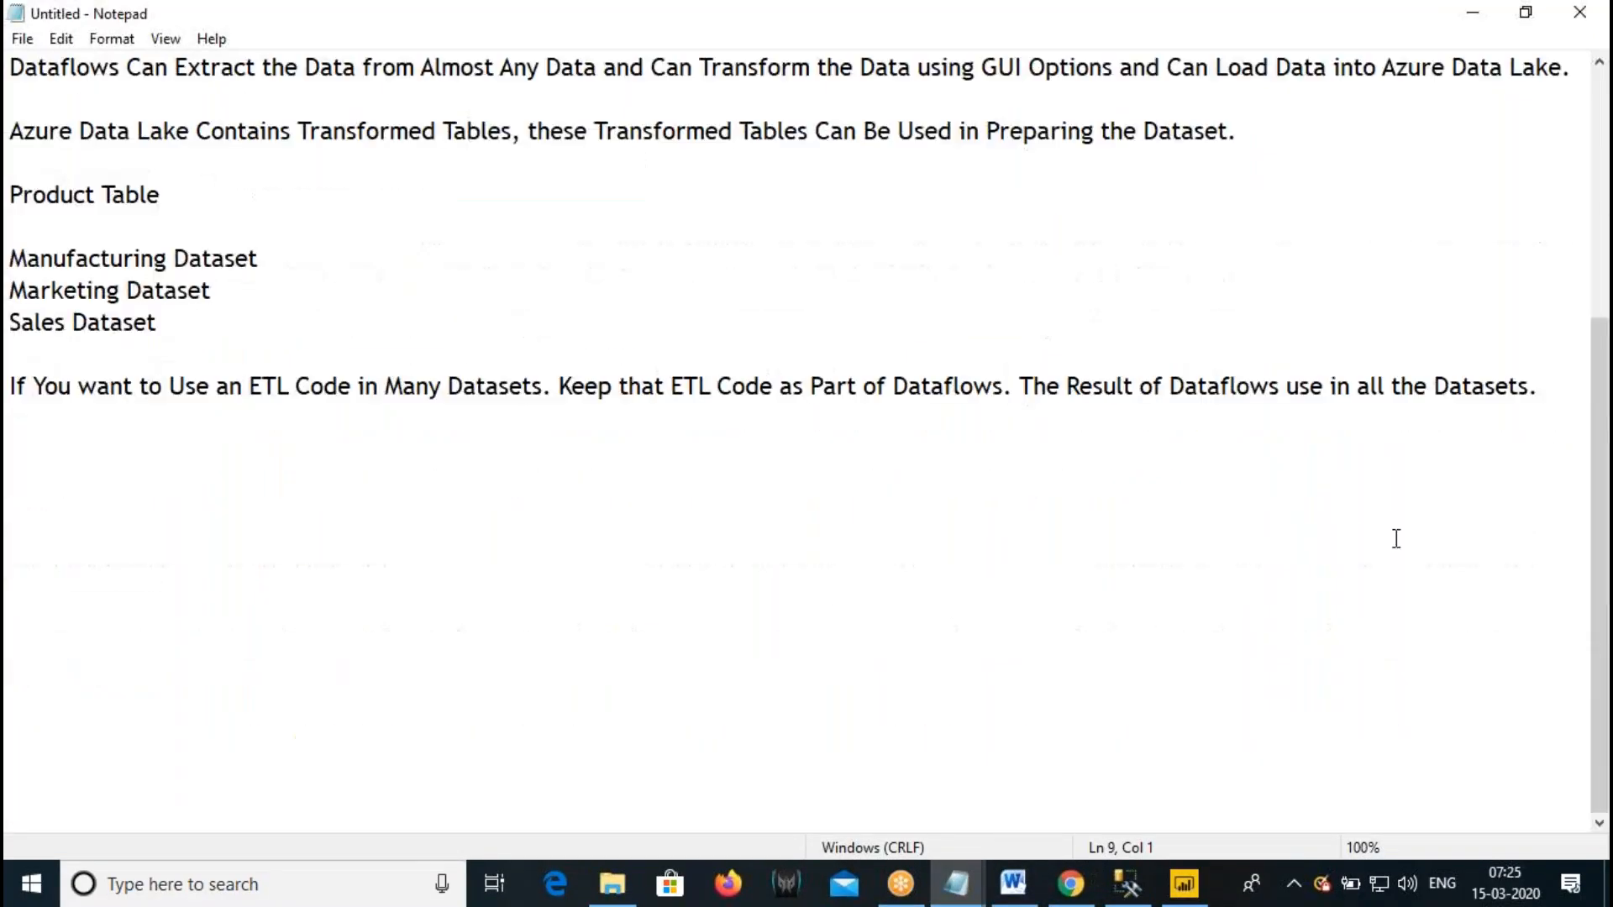
{"action": "left_click", "coordinate": [1147, 27]}
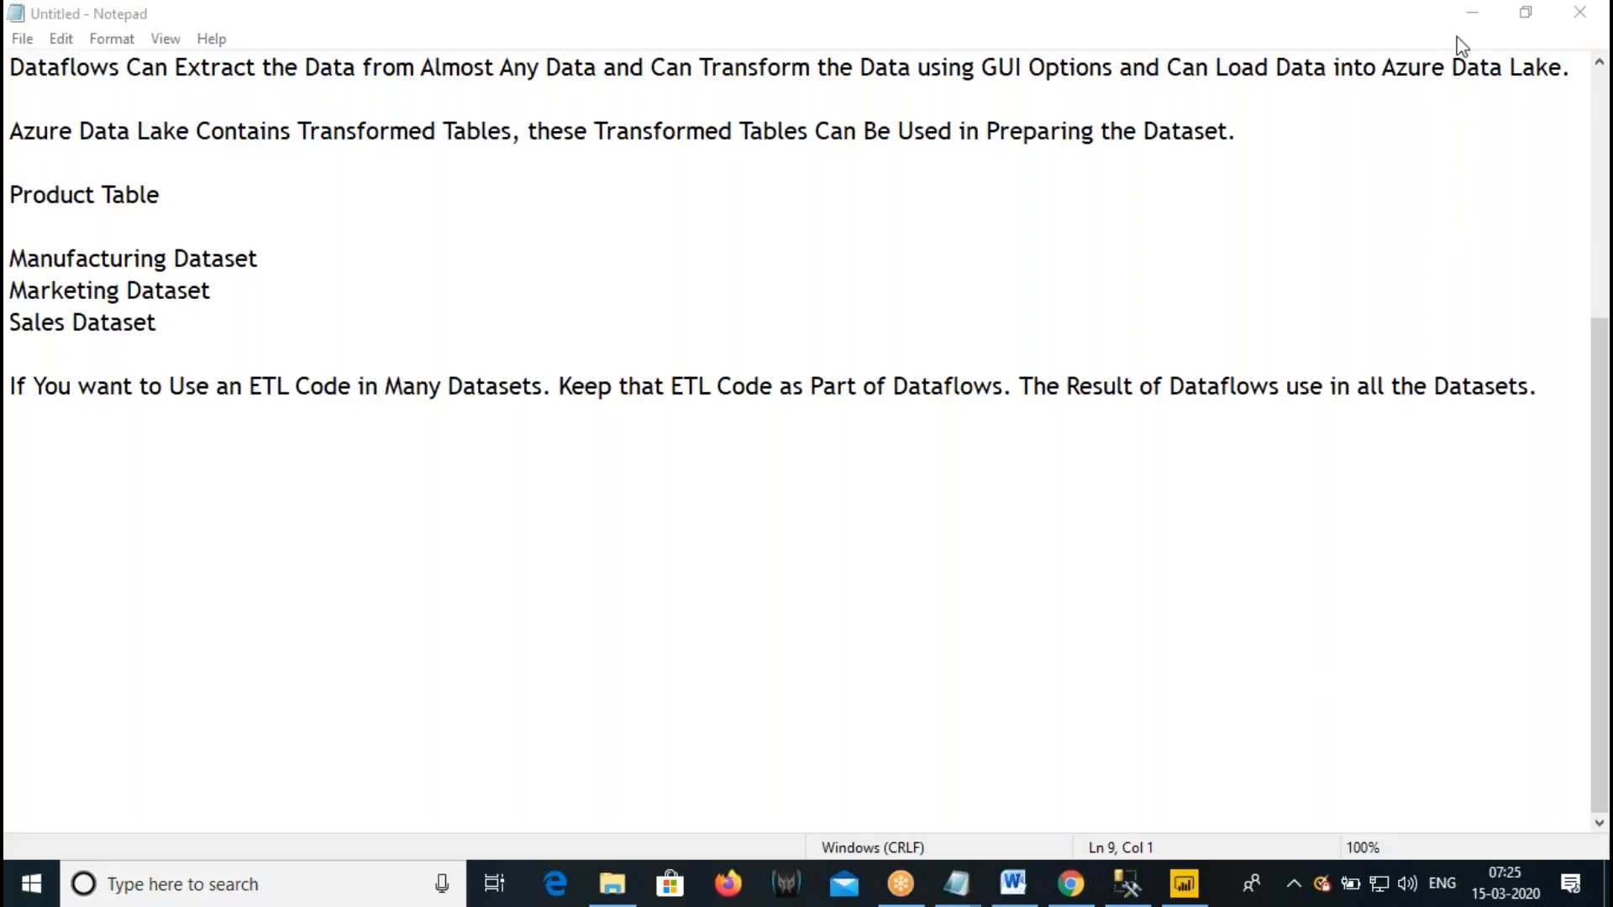
{"action": "scroll", "coordinate": [20, 263], "scroll_direction": "up", "scroll_amount": 4}
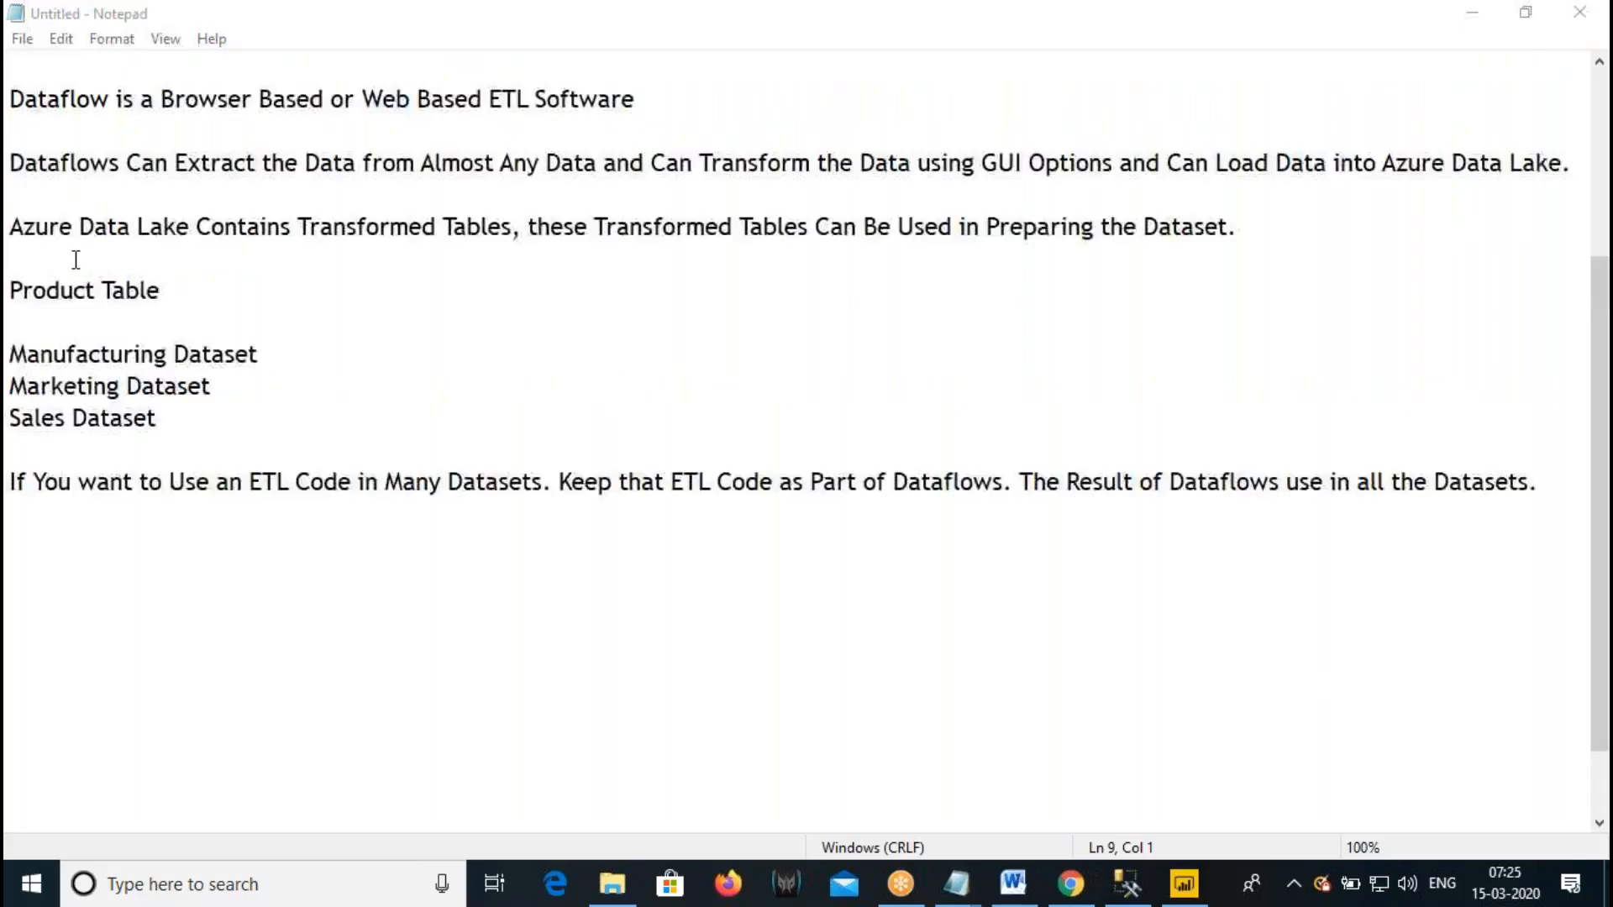
- Add a long dashed separator line and the heading "Incremental Refresh" from the topic list at the end of the notes
{"action": "left_click_drag", "start_coordinate": [10, 99], "coordinate": [270, 103]}
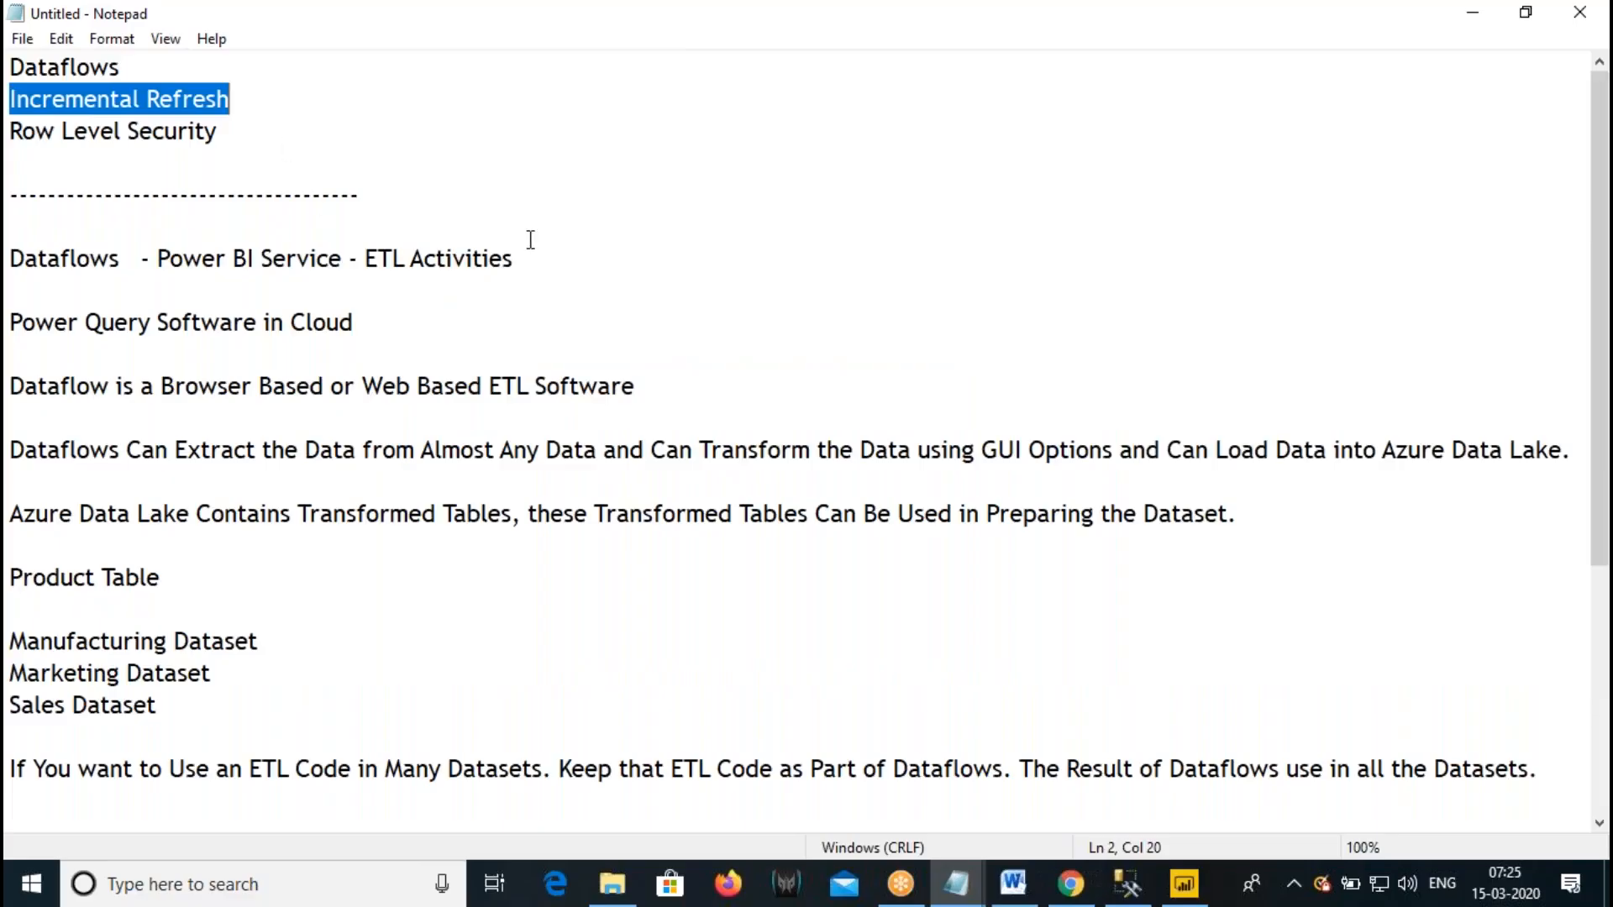
{"action": "scroll", "coordinate": [687, 292], "scroll_direction": "down", "scroll_amount": 4}
{"action": "left_click", "coordinate": [1548, 386]}
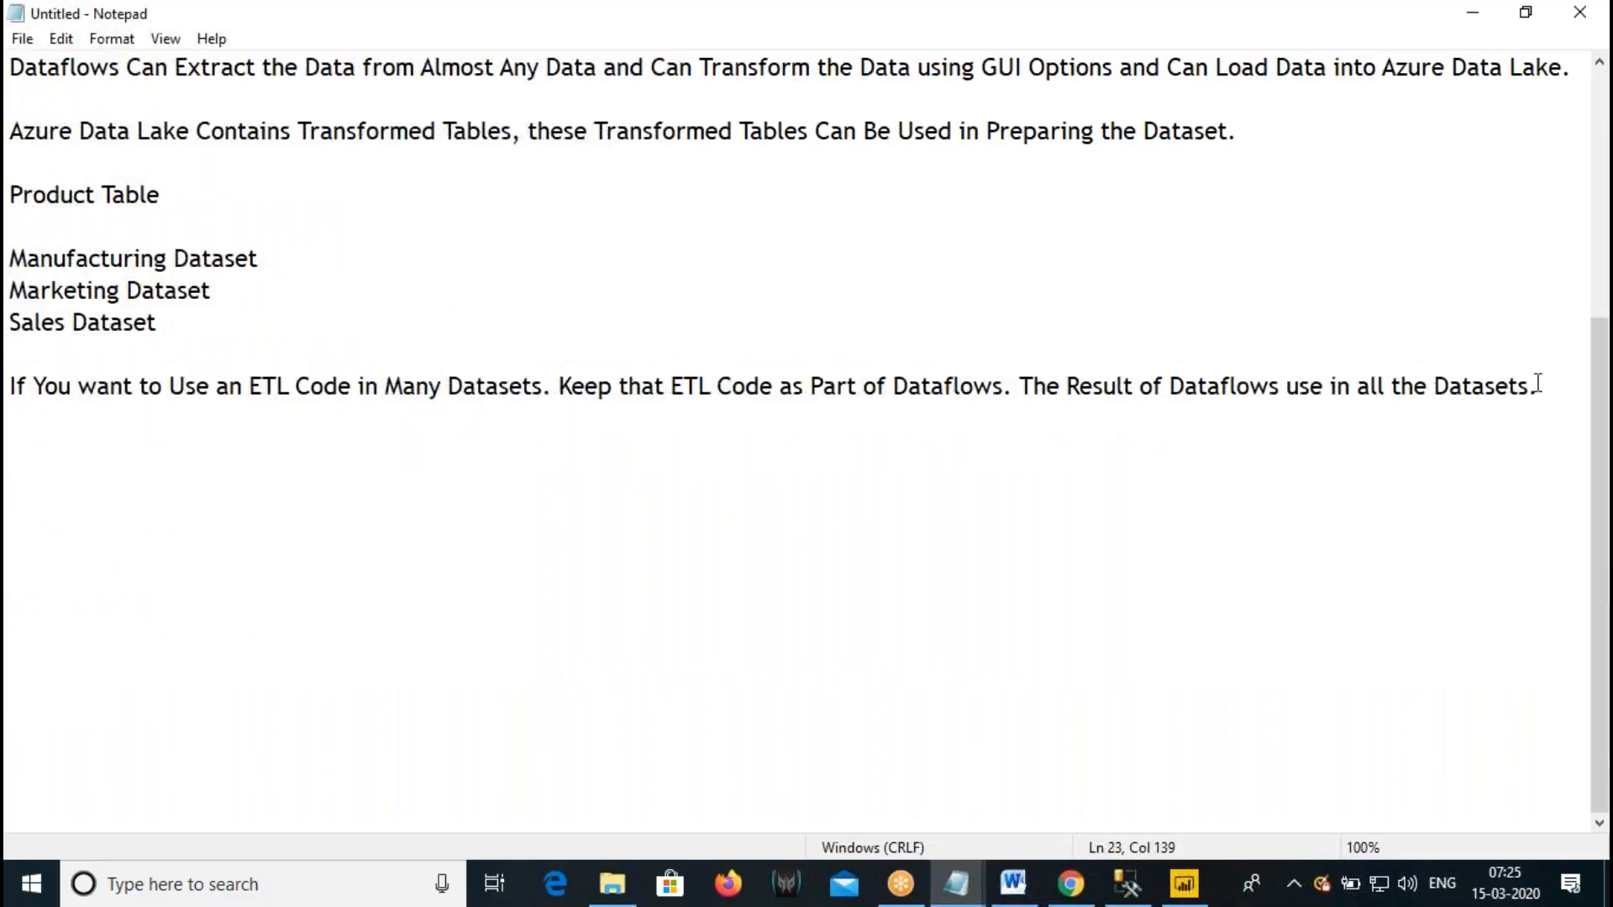
{"action": "key", "text": "Return"}
{"action": "key", "text": "Return"}
{"action": "type", "text": "------------------------------"}
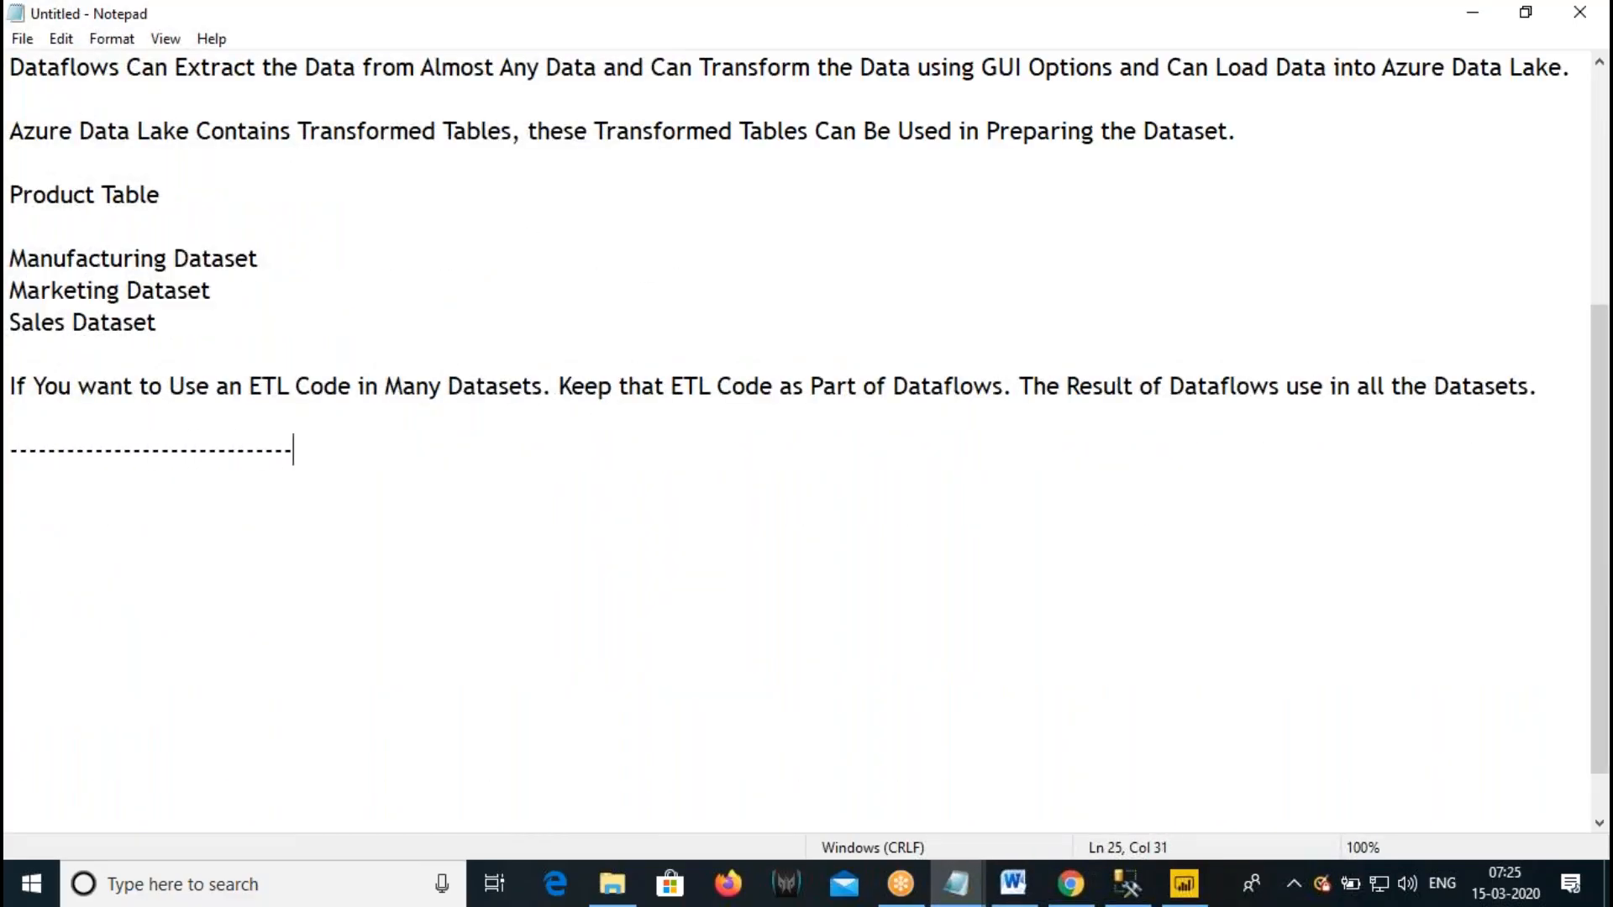
{"action": "type", "text": "---------------------------------------------------------------------------------------------------"}
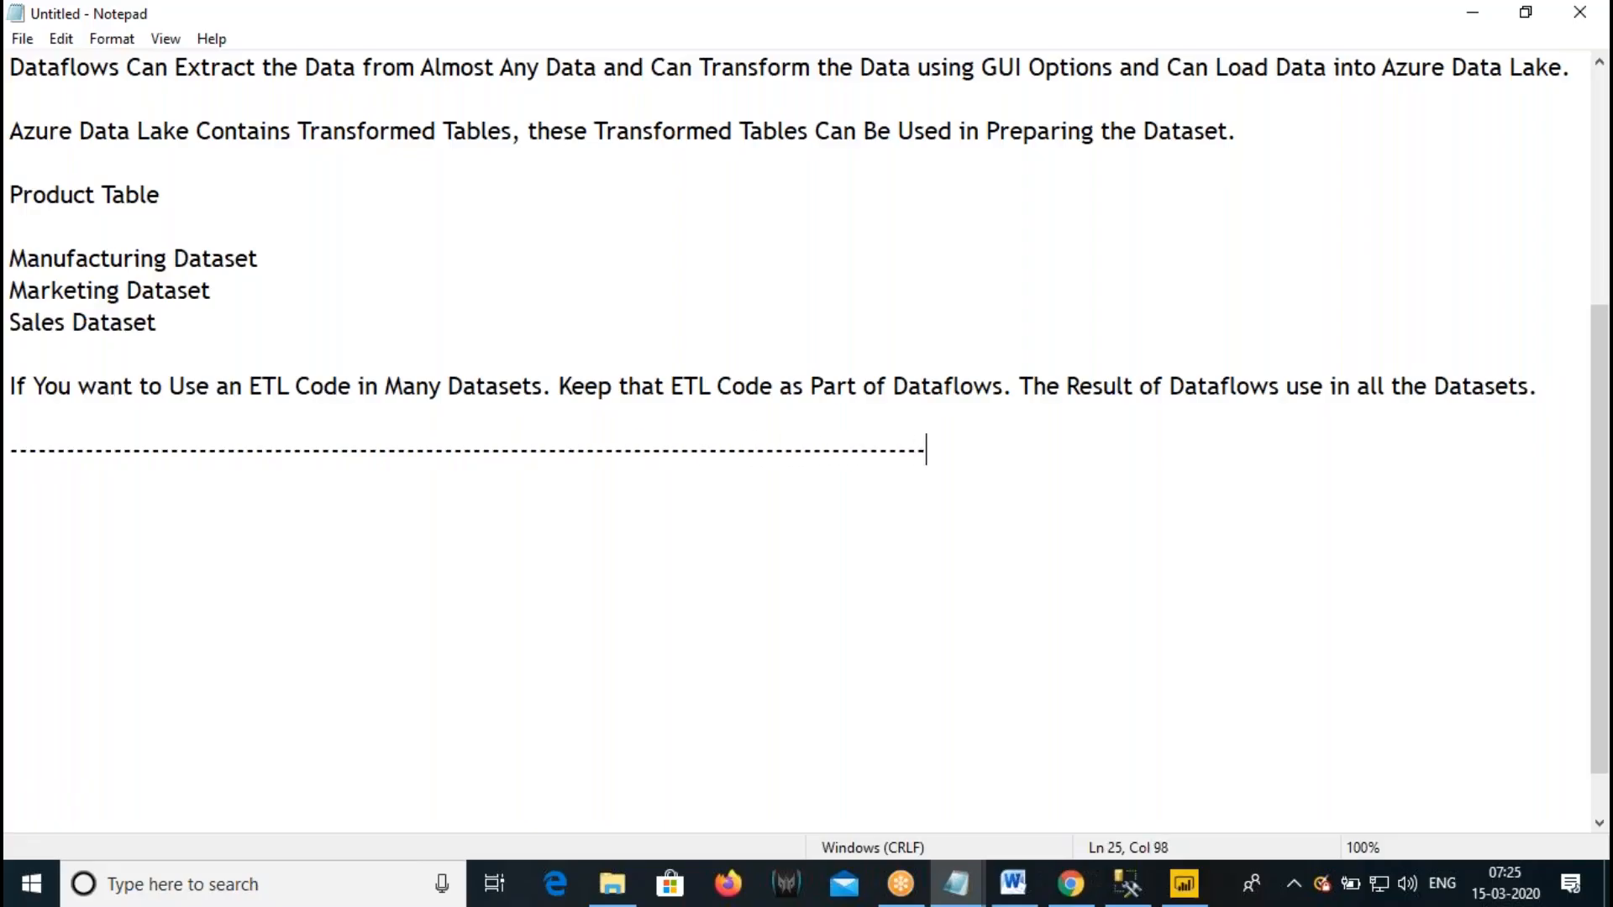
{"action": "key", "text": "Return"}
{"action": "key", "text": "Return"}
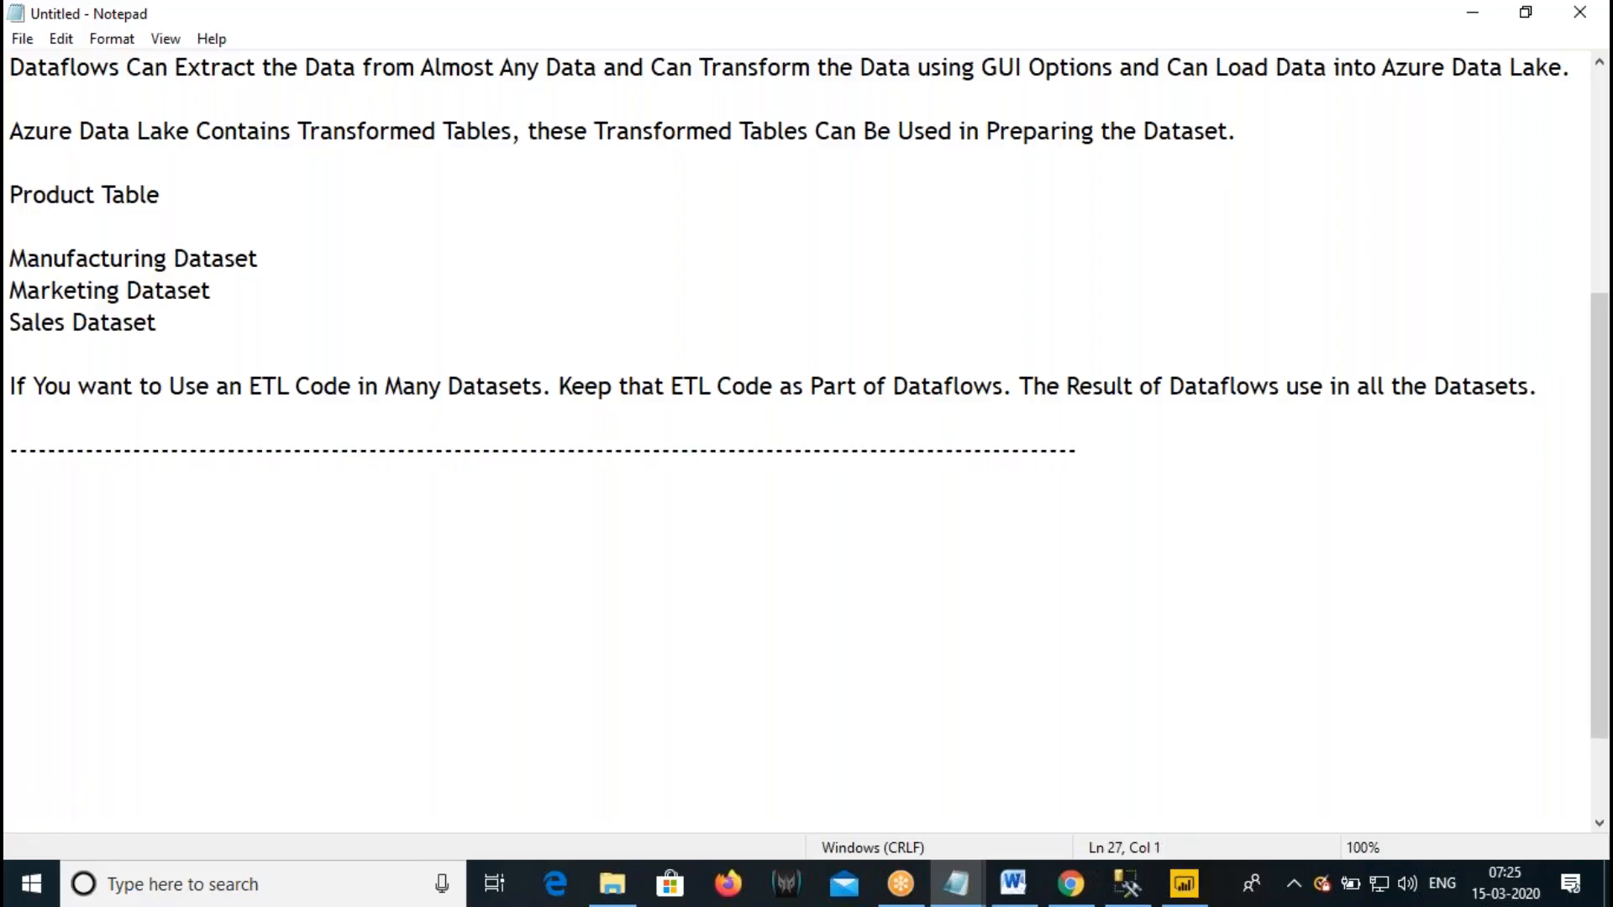
{"action": "type", "text": "Incremental Refresh"}
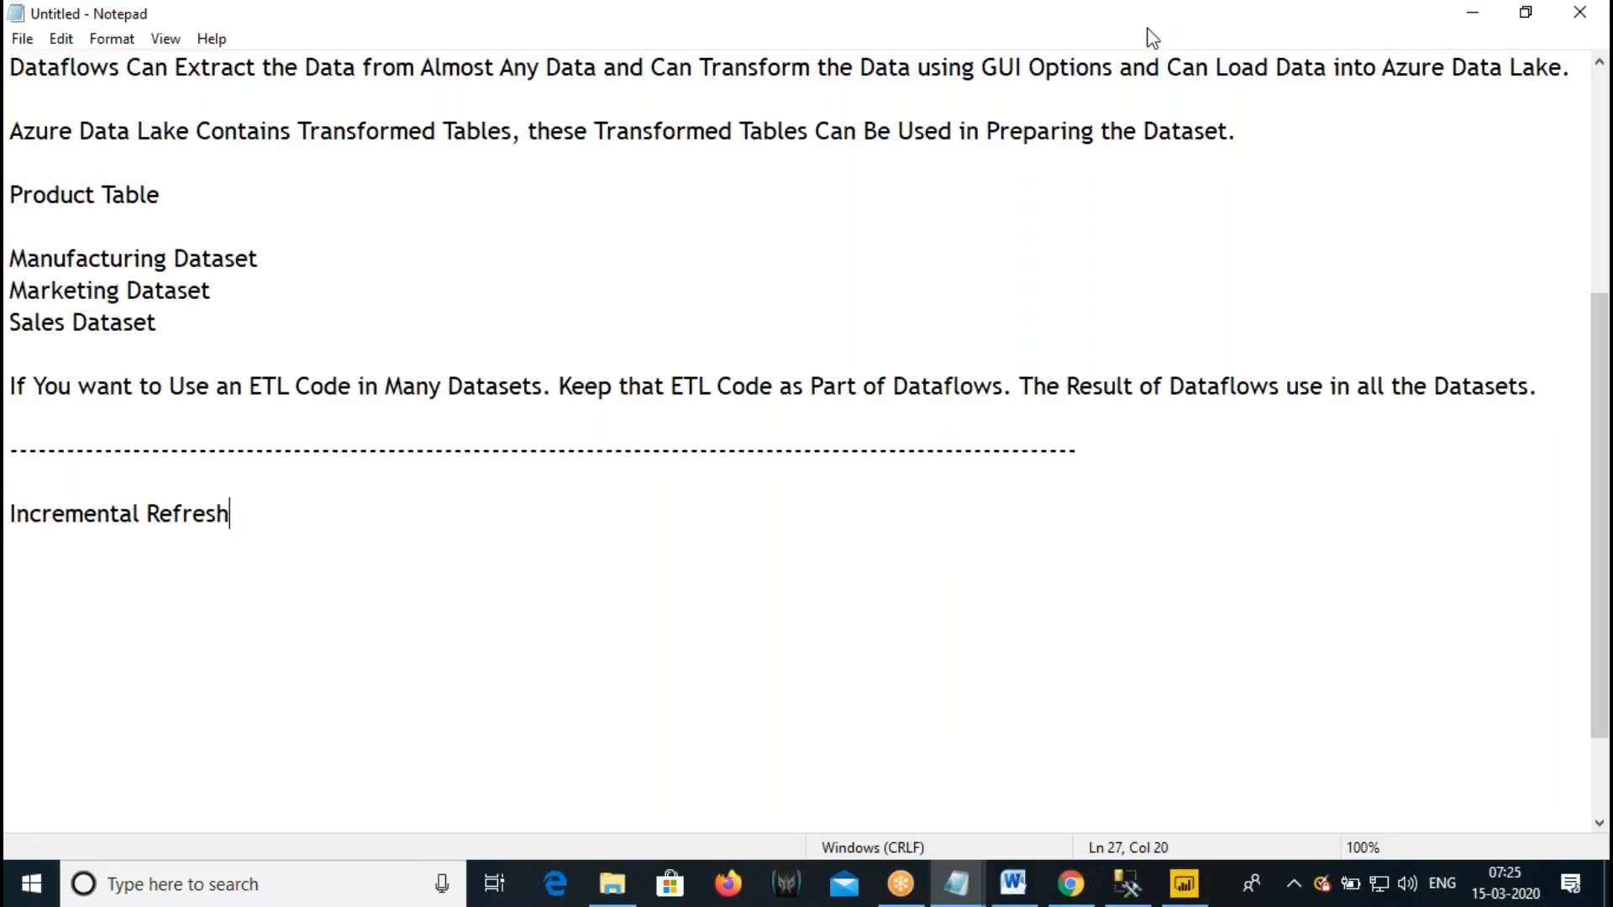
- Switch to Power BI Desktop, open the Power Query Editor and examine PRODUCTS_DATA, checking it against the dataflow list in Chrome
{"action": "left_click", "coordinate": [1152, 37]}
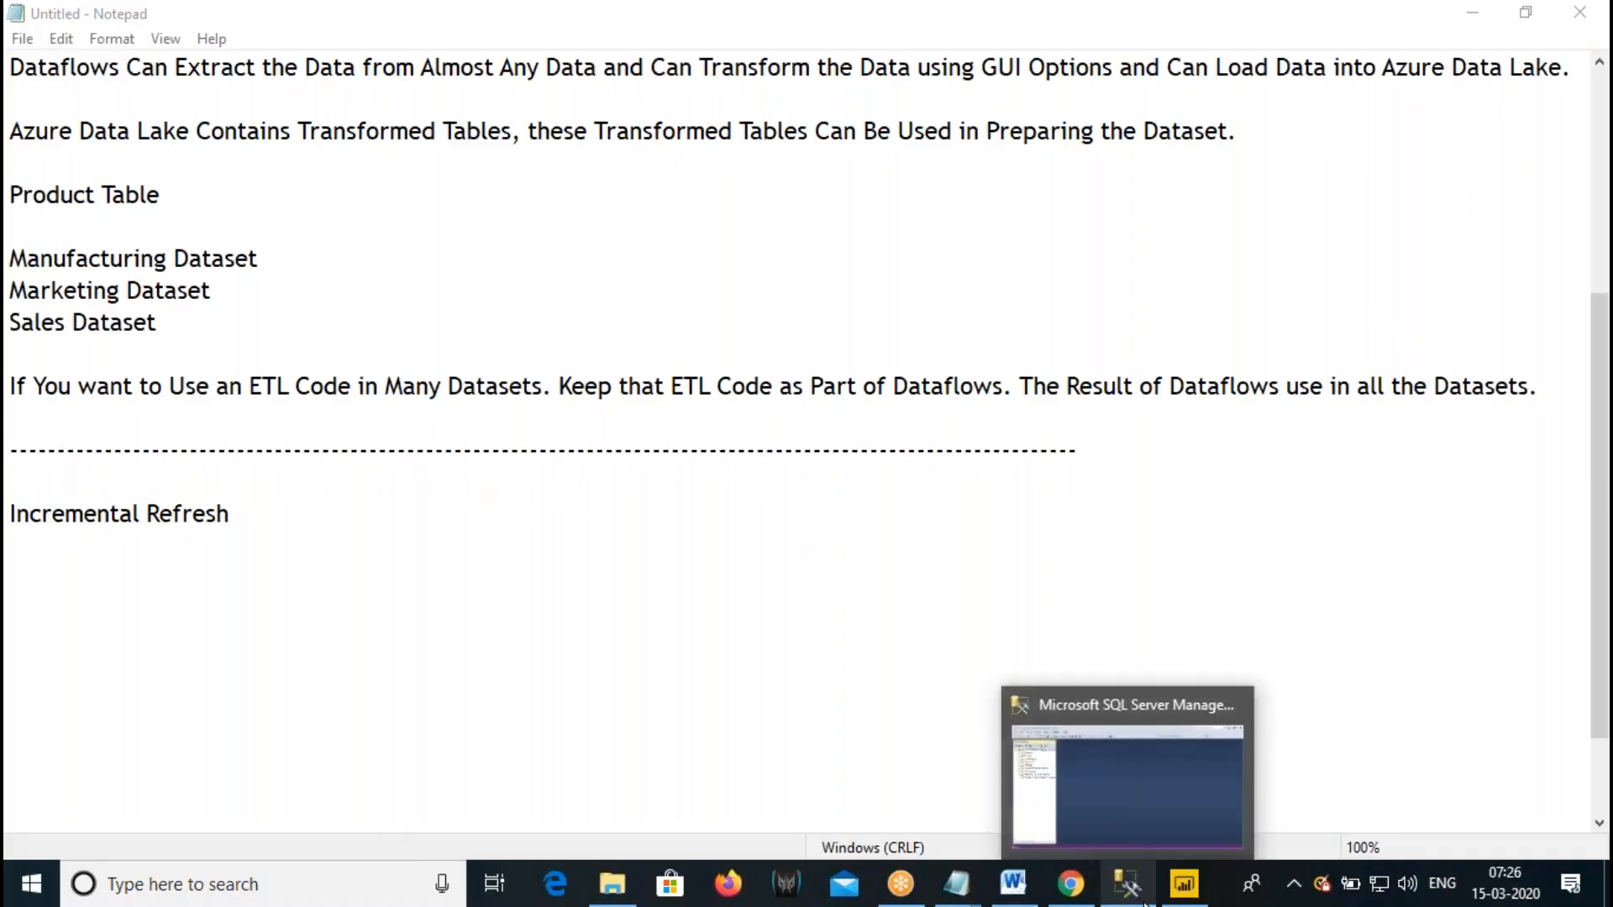
{"action": "left_click", "coordinate": [1181, 891]}
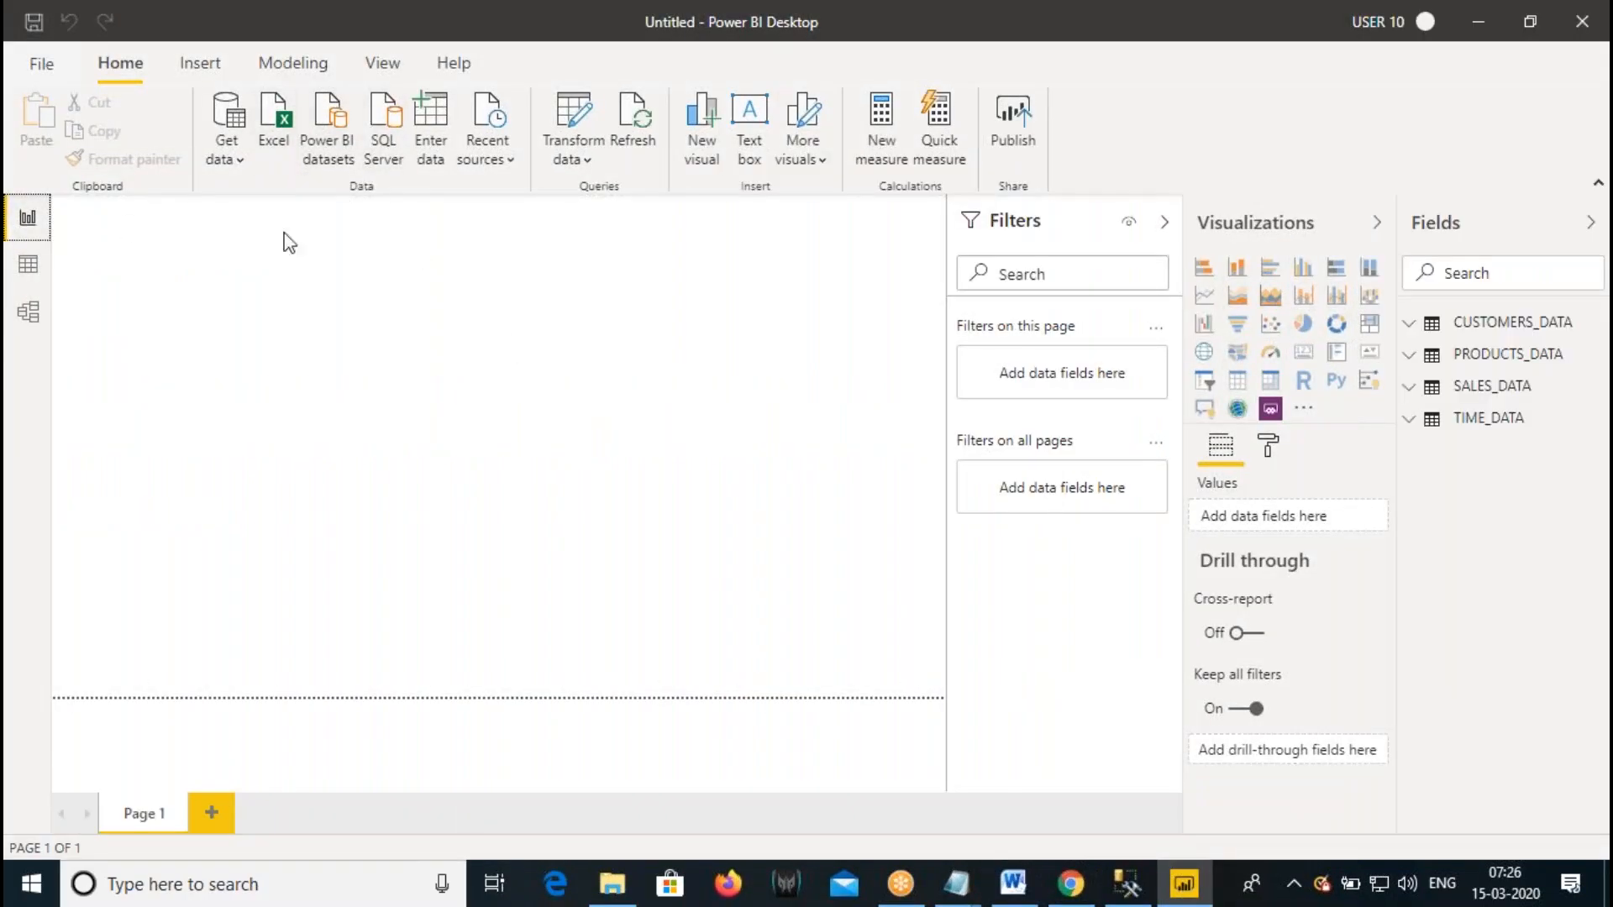
{"action": "left_click", "coordinate": [578, 122]}
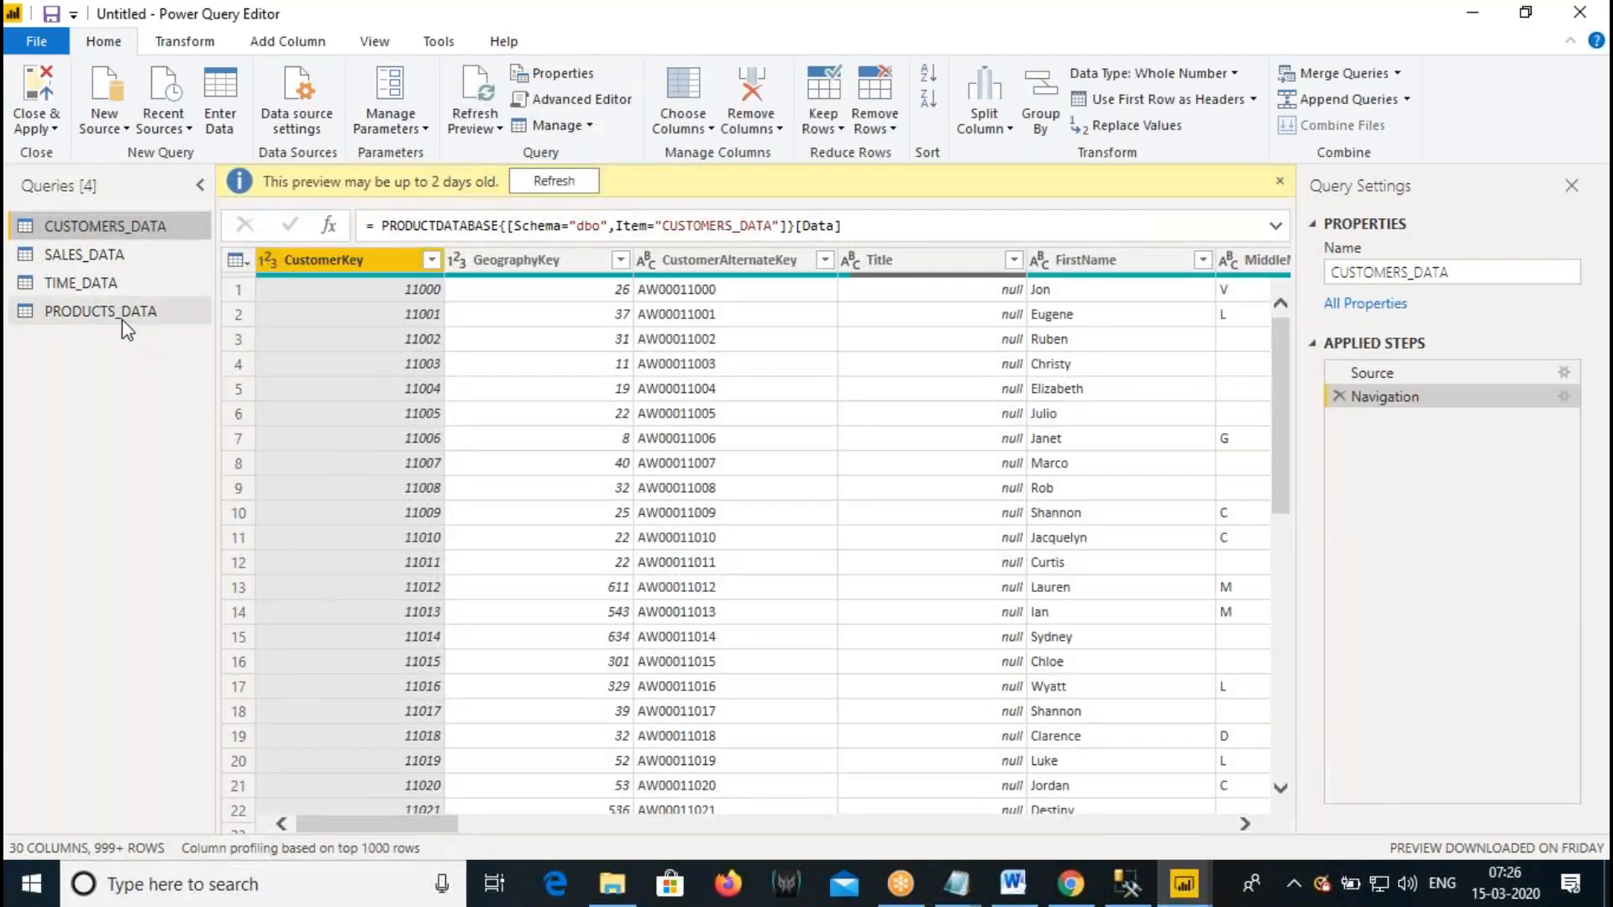
{"action": "left_click", "coordinate": [123, 318]}
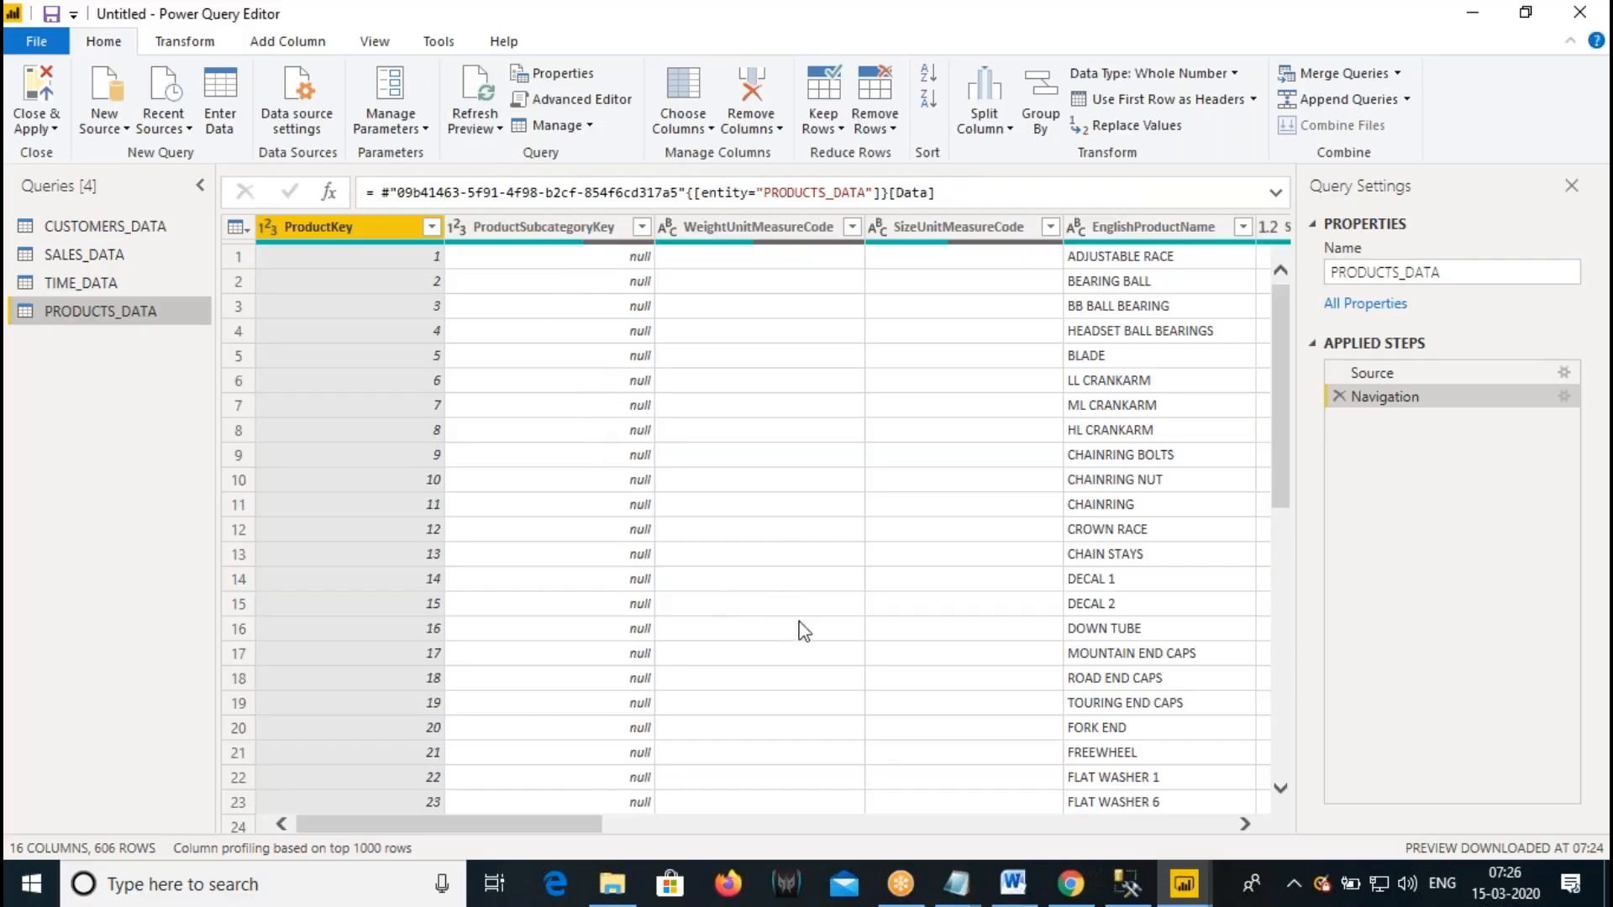
{"action": "mouse_move", "coordinate": [1186, 889]}
{"action": "left_click", "coordinate": [1070, 884]}
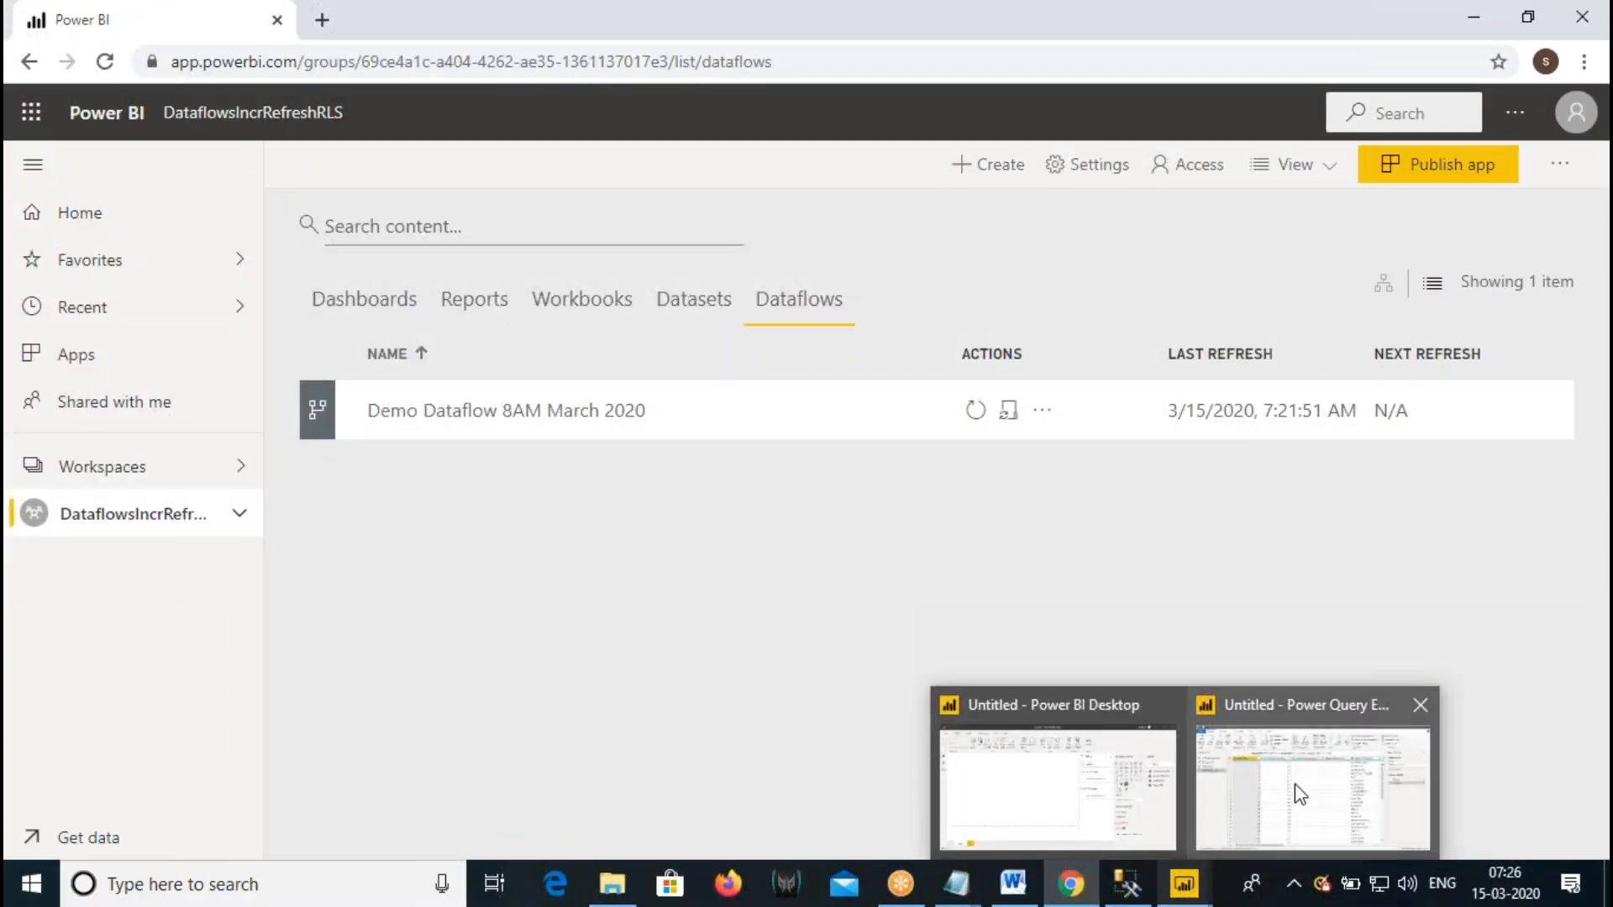
{"action": "left_click", "coordinate": [1294, 784]}
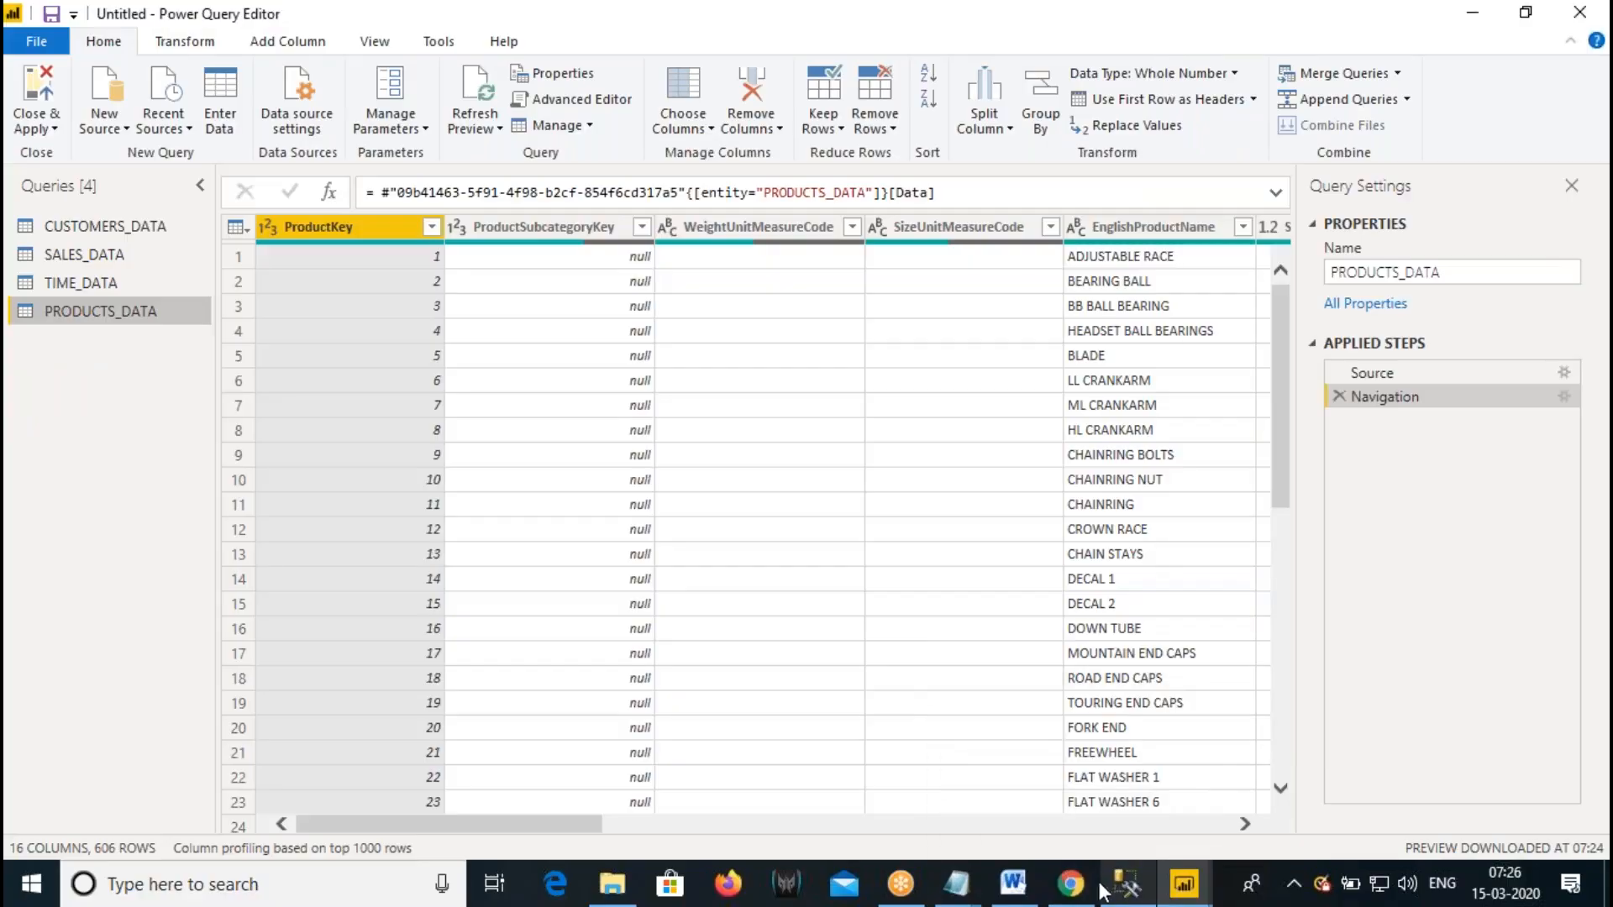
- Switch to Chrome, open the PRODUCTS_DATA entity of Demo Dataflow 8AM March 2020 for query editing, then save and close it without refreshing
{"action": "left_click", "coordinate": [1070, 883]}
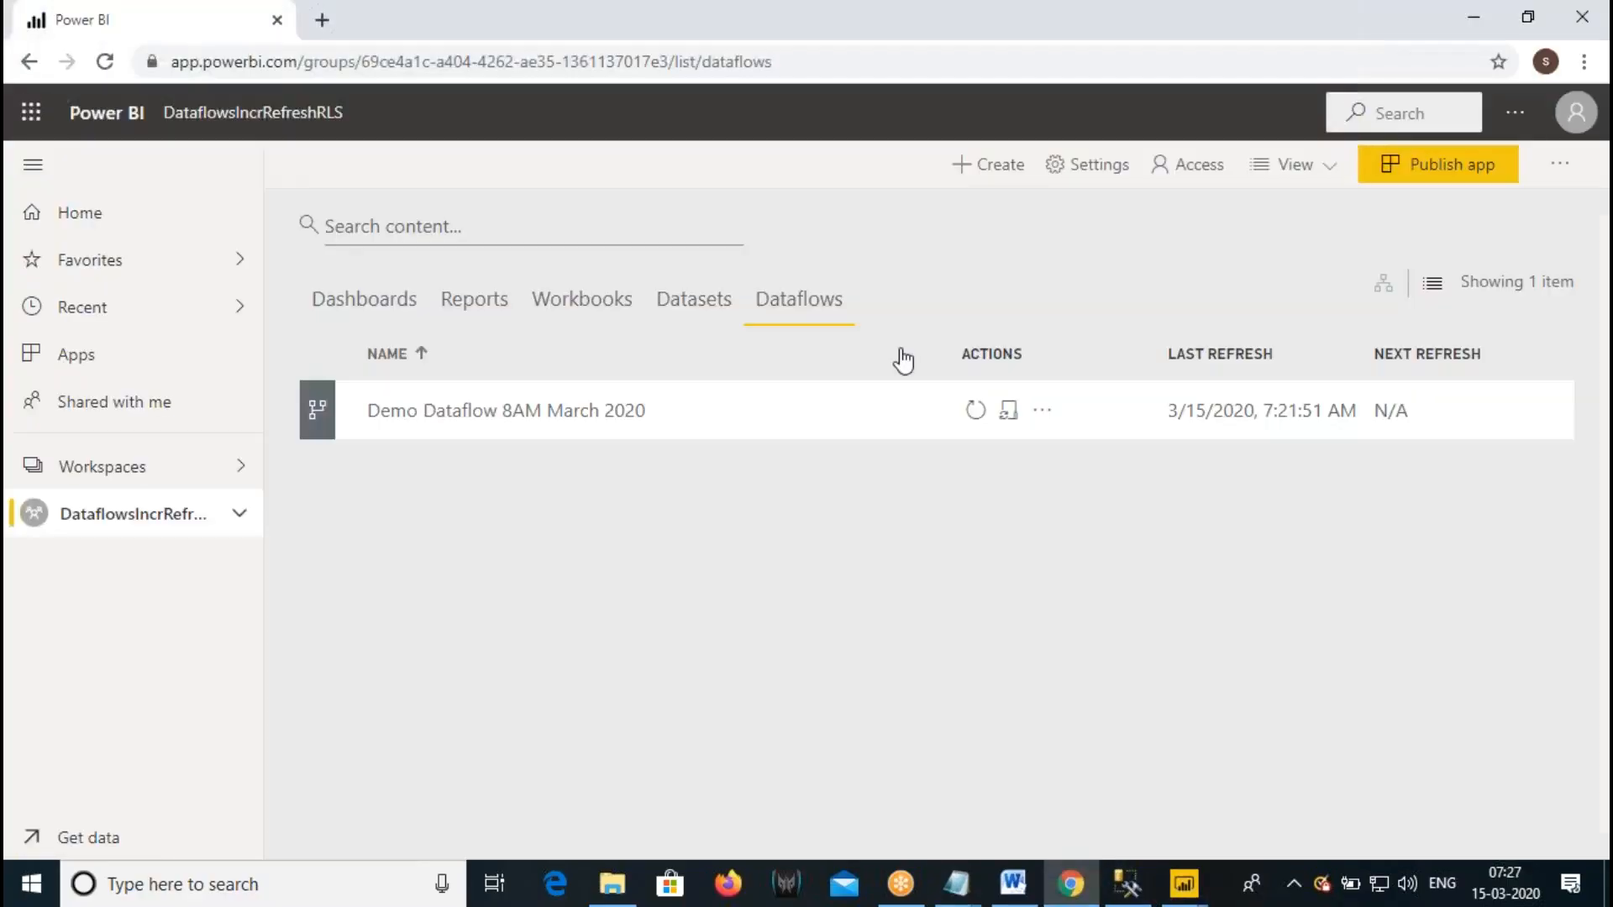
{"action": "left_click", "coordinate": [591, 413]}
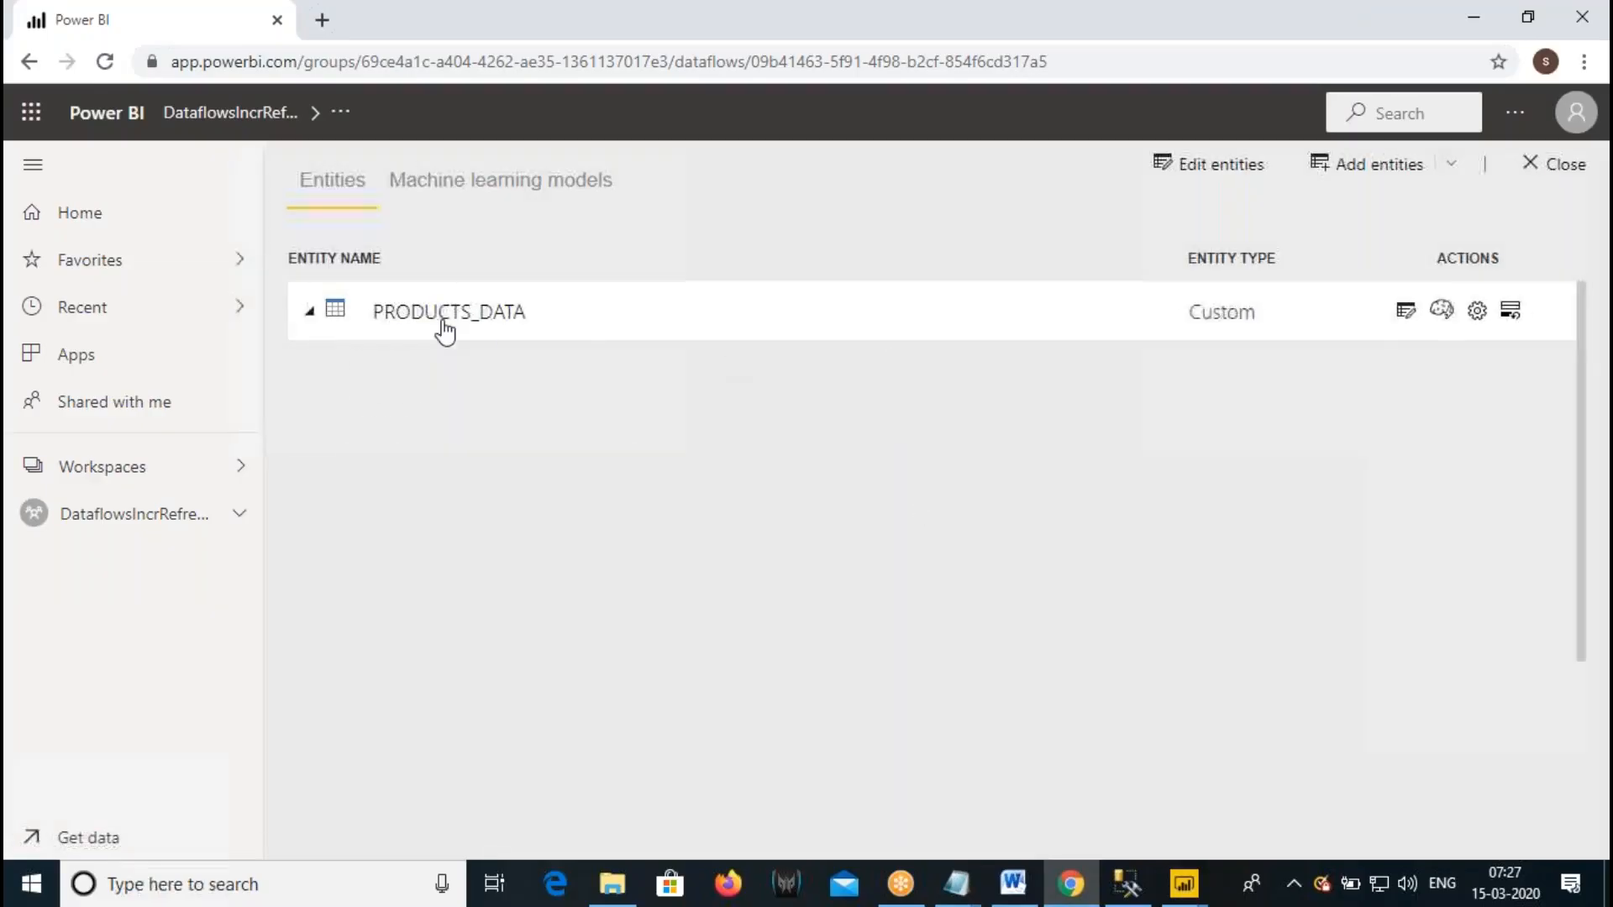
{"action": "left_click", "coordinate": [445, 323]}
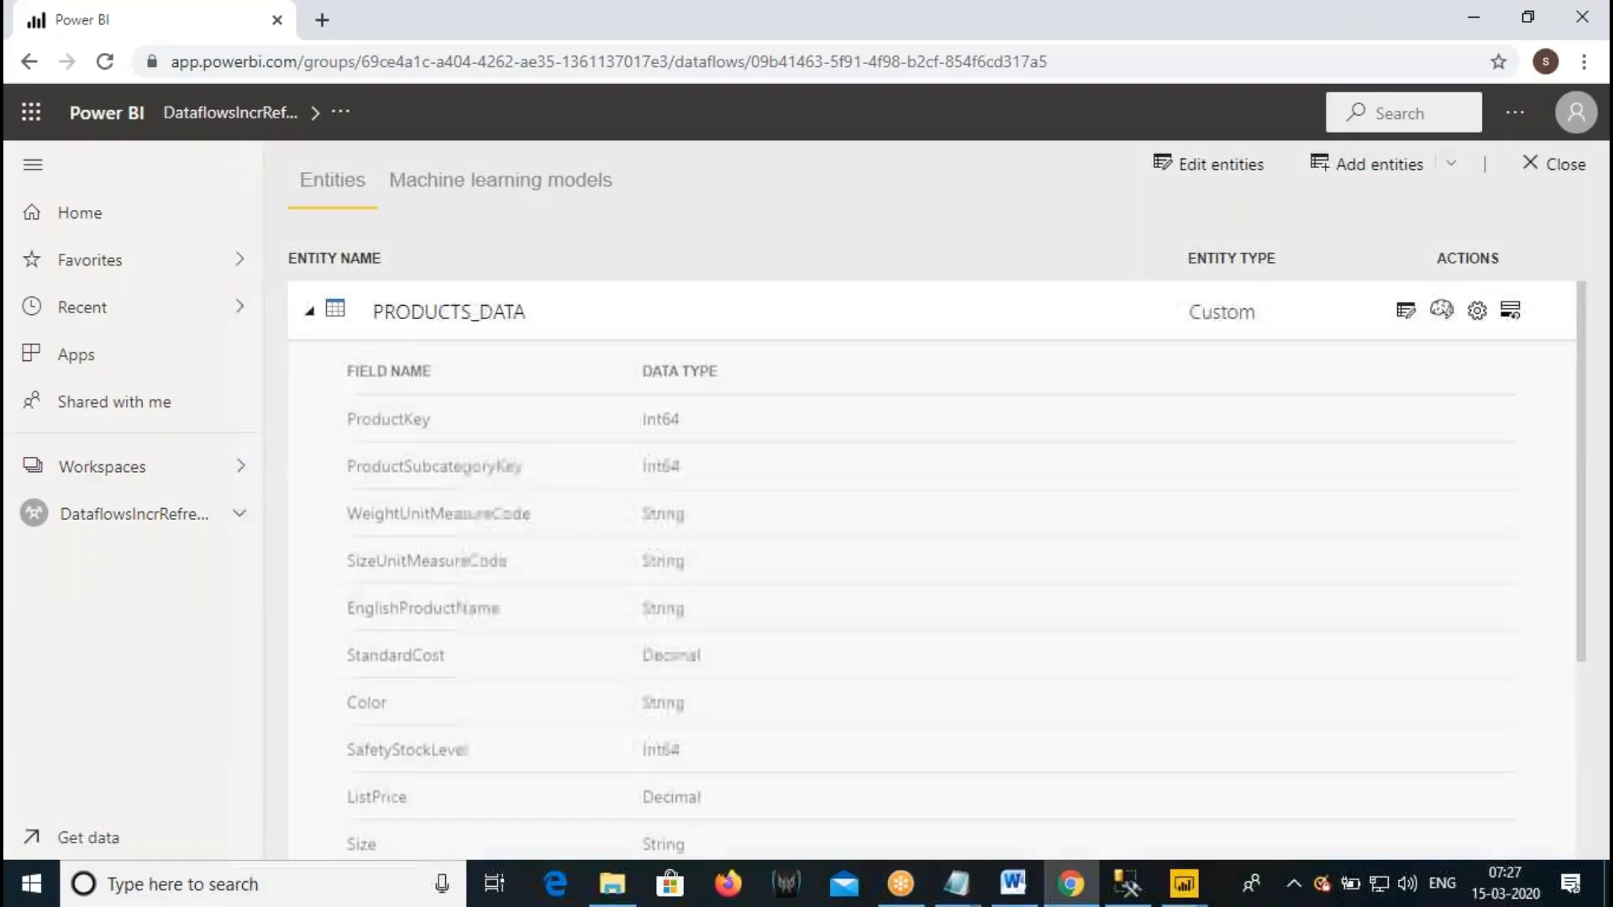
{"action": "left_click", "coordinate": [1406, 313]}
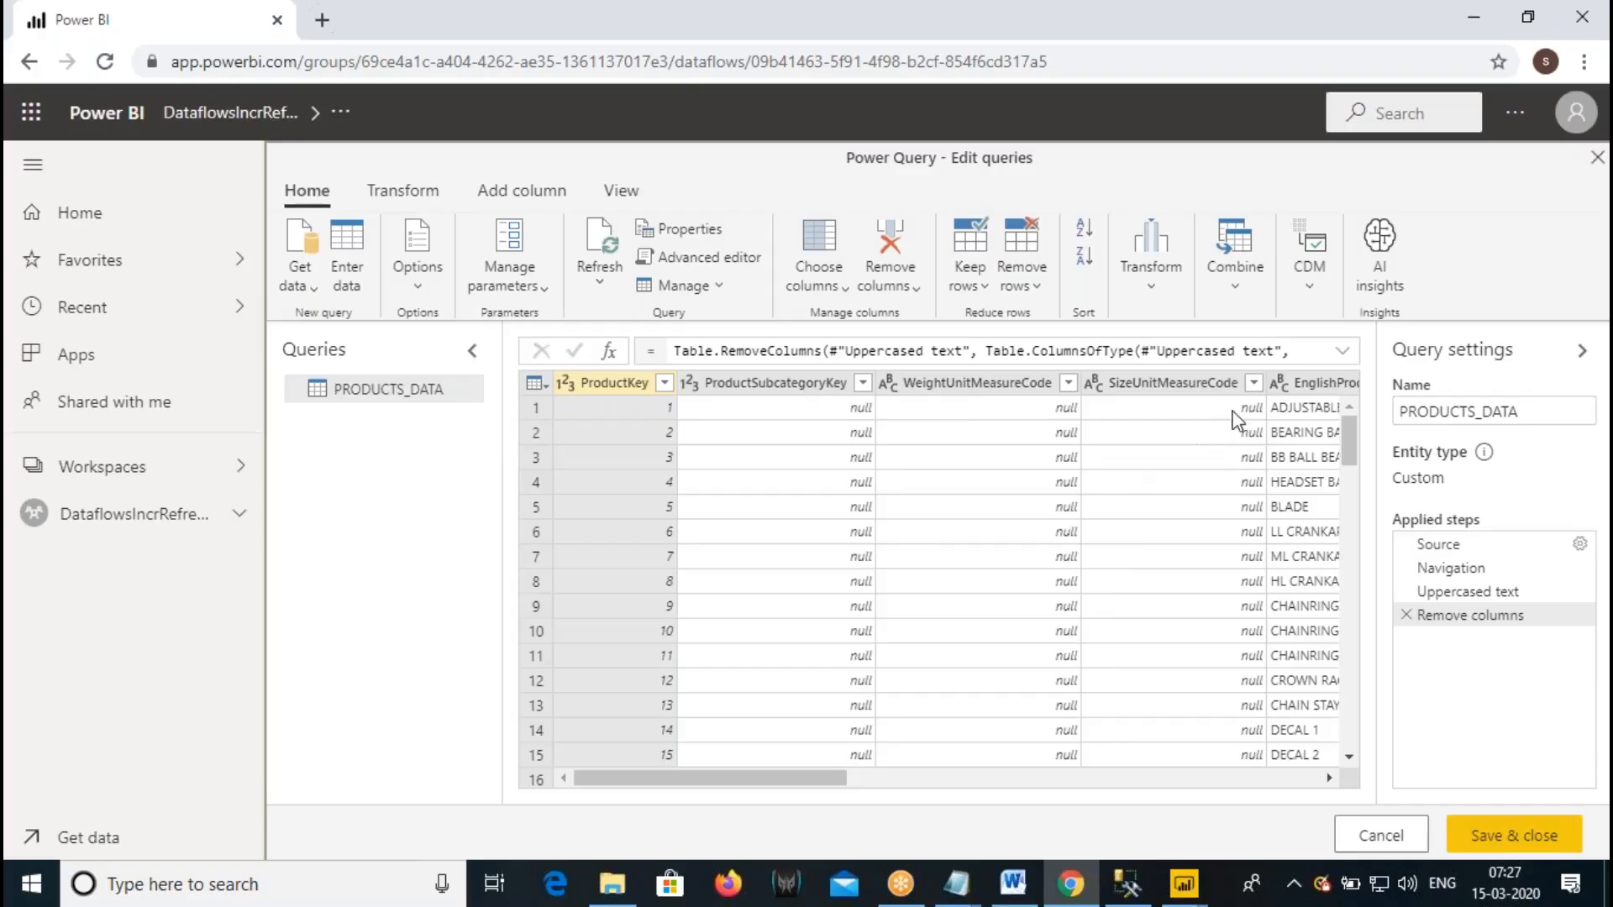
{"action": "left_click", "coordinate": [1513, 836]}
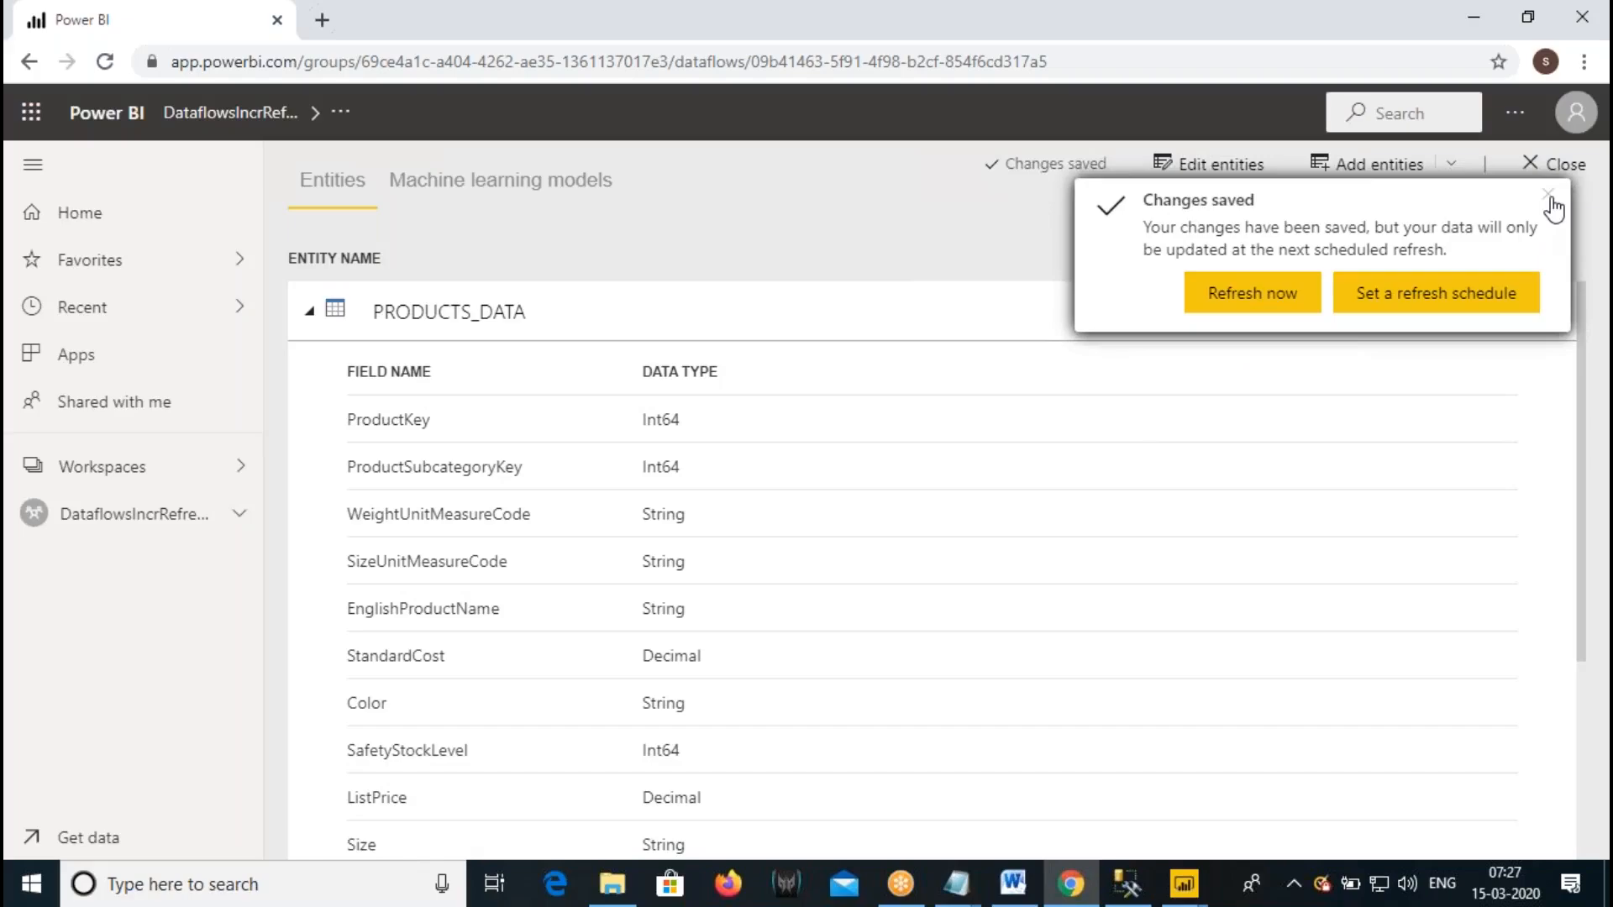
{"action": "left_click", "coordinate": [1548, 194]}
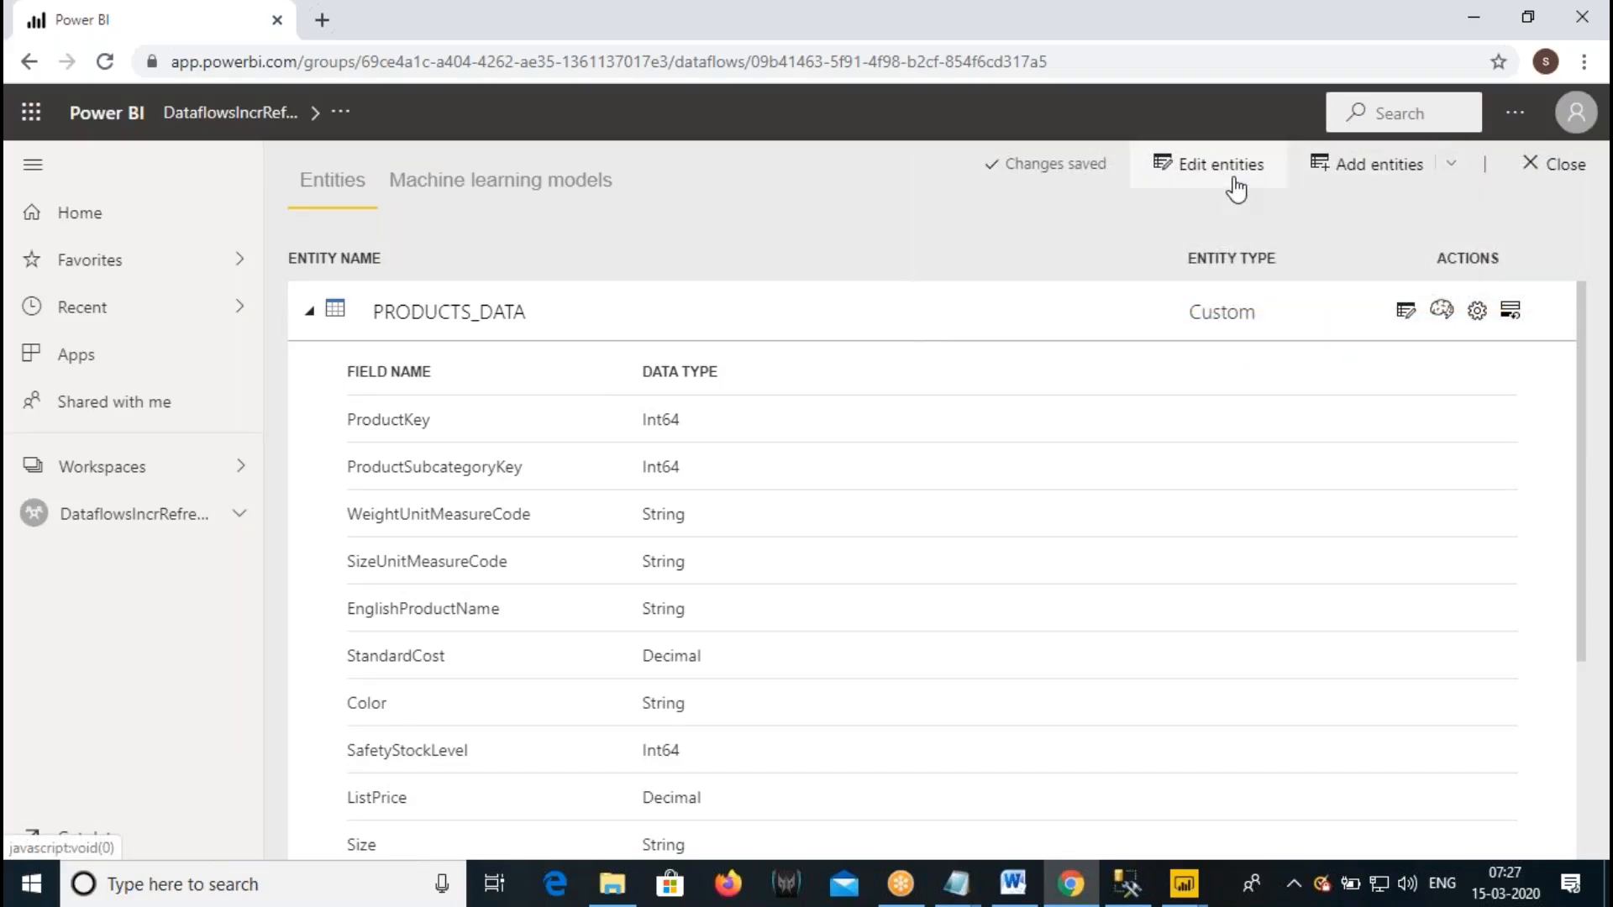
- Check the options for adding entities, close the dataflow, view its further actions and return to the DataflowsIncrRefreshRLS workspace's dashboards
{"action": "left_click", "coordinate": [1453, 166]}
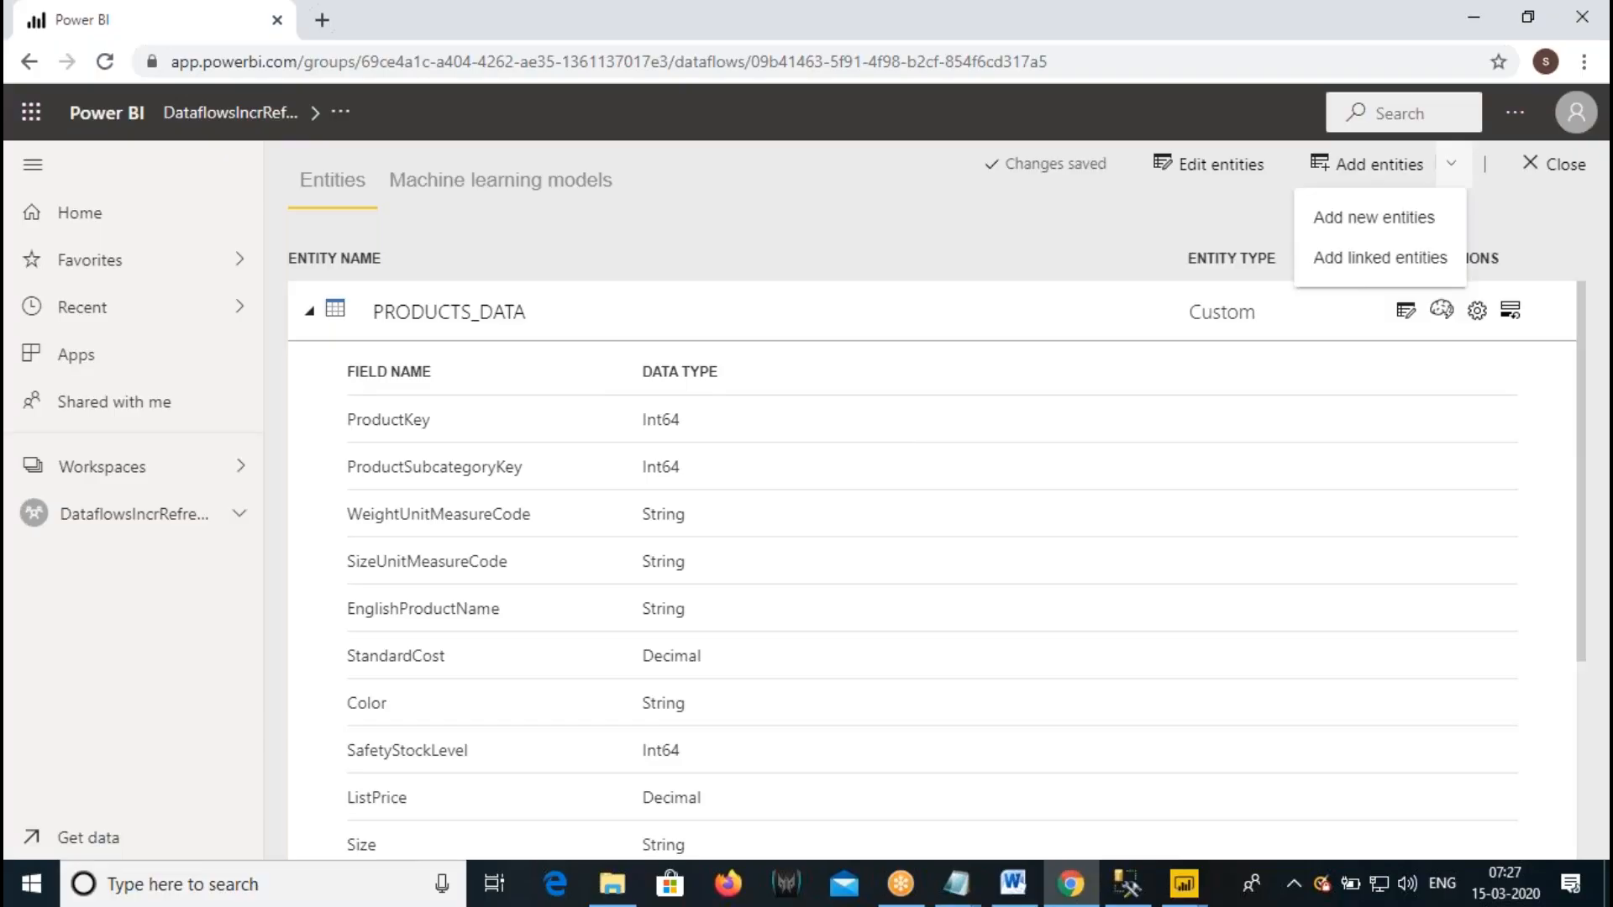
{"action": "left_click", "coordinate": [1551, 171]}
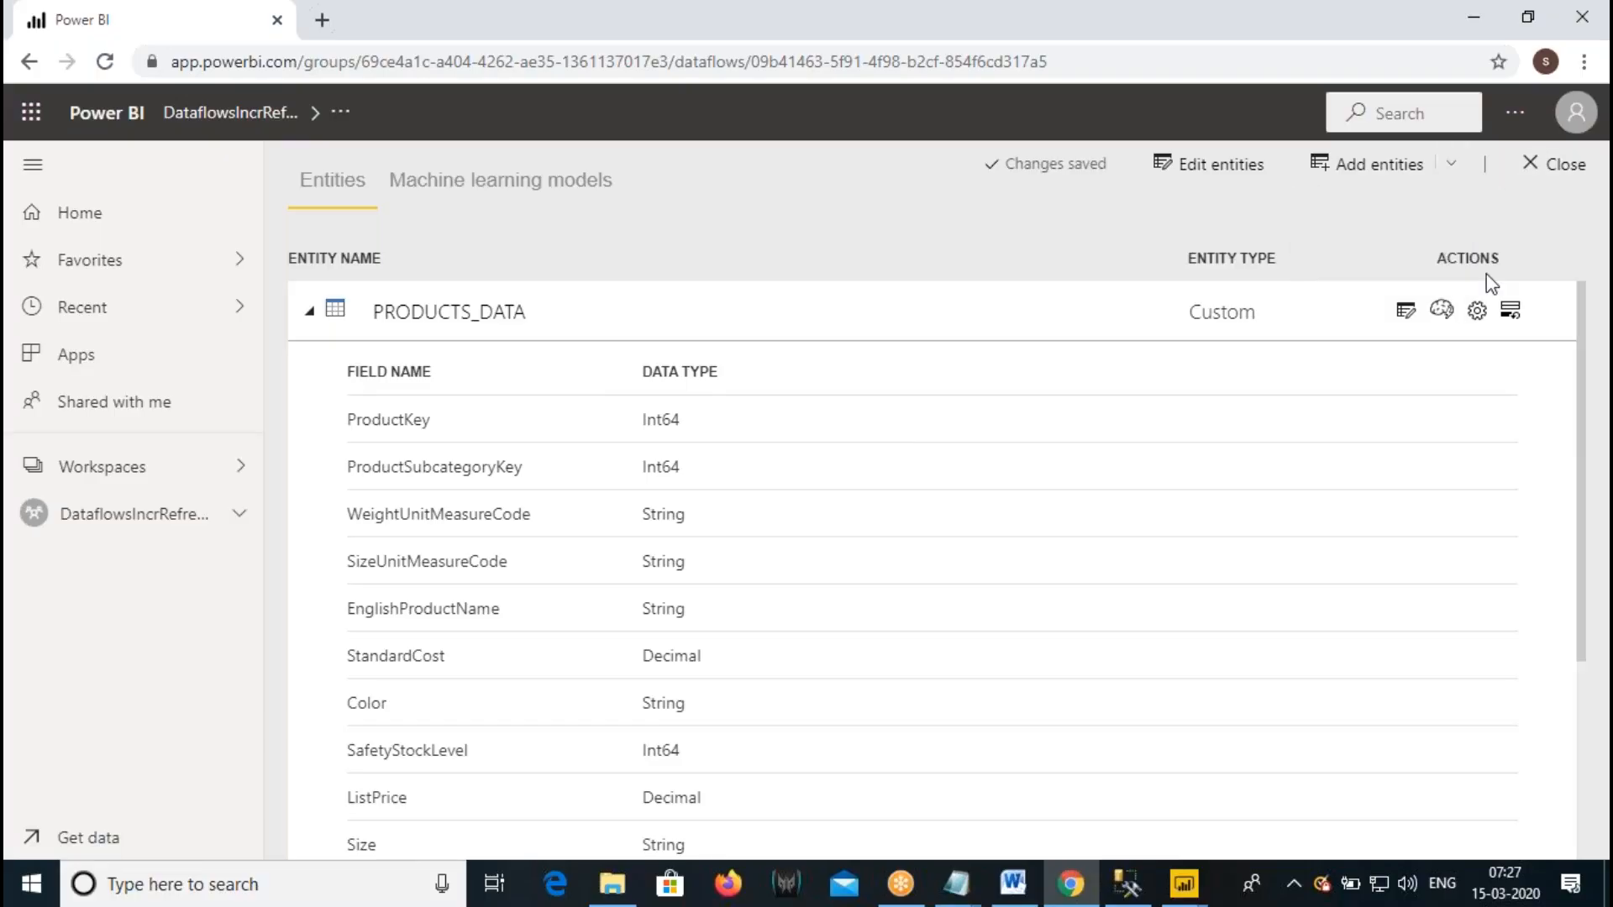
{"action": "left_click", "coordinate": [1554, 164]}
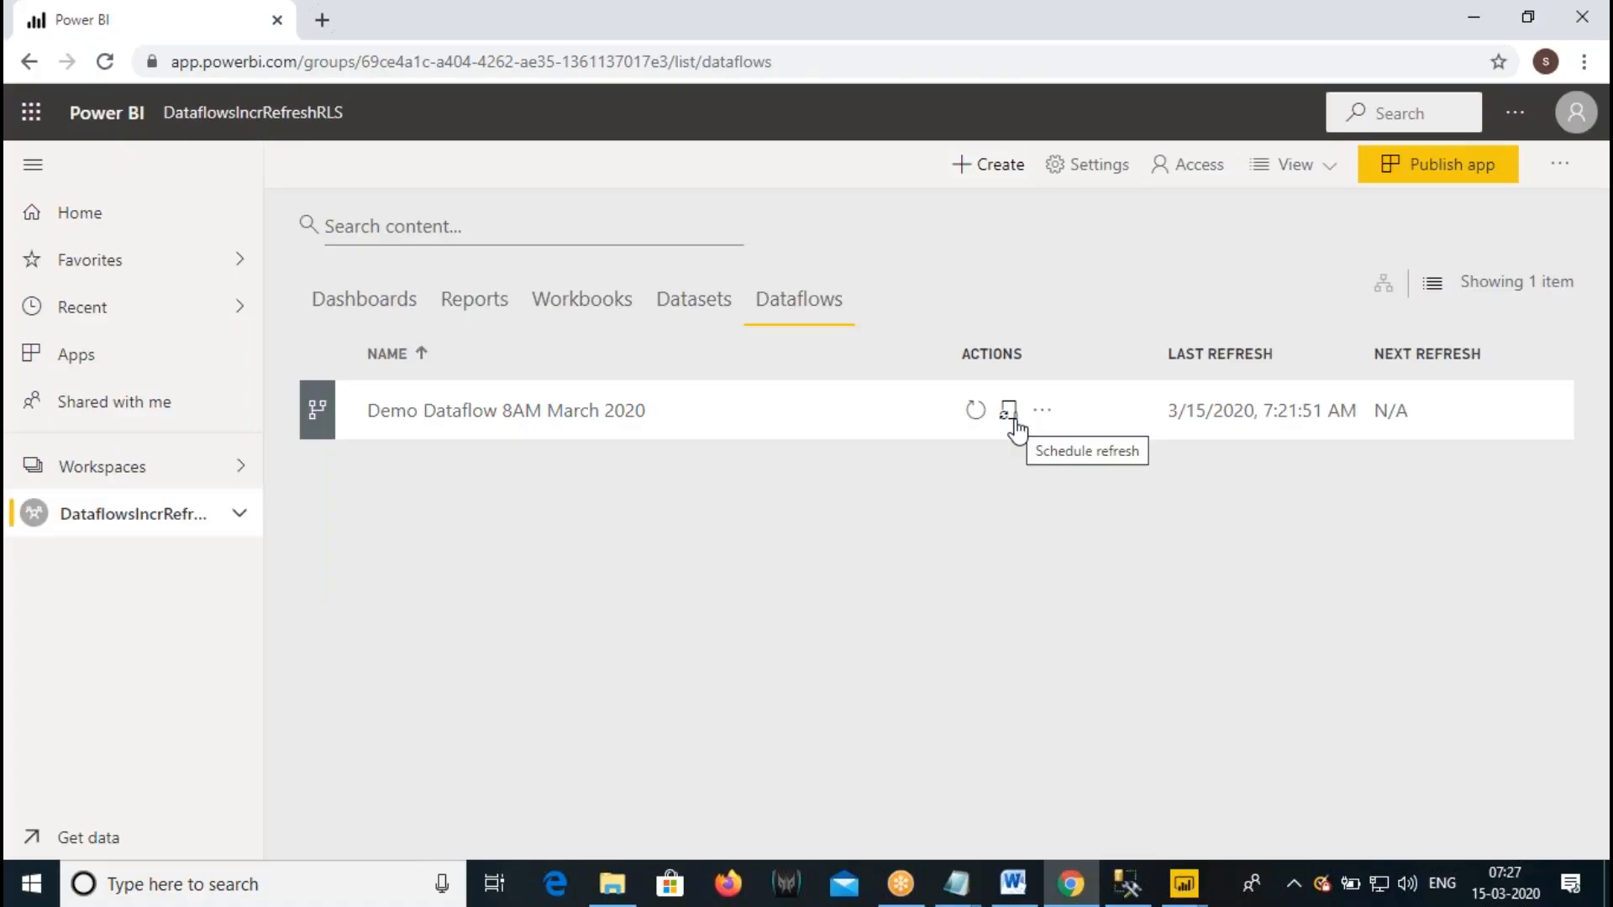
{"action": "left_click", "coordinate": [1043, 413]}
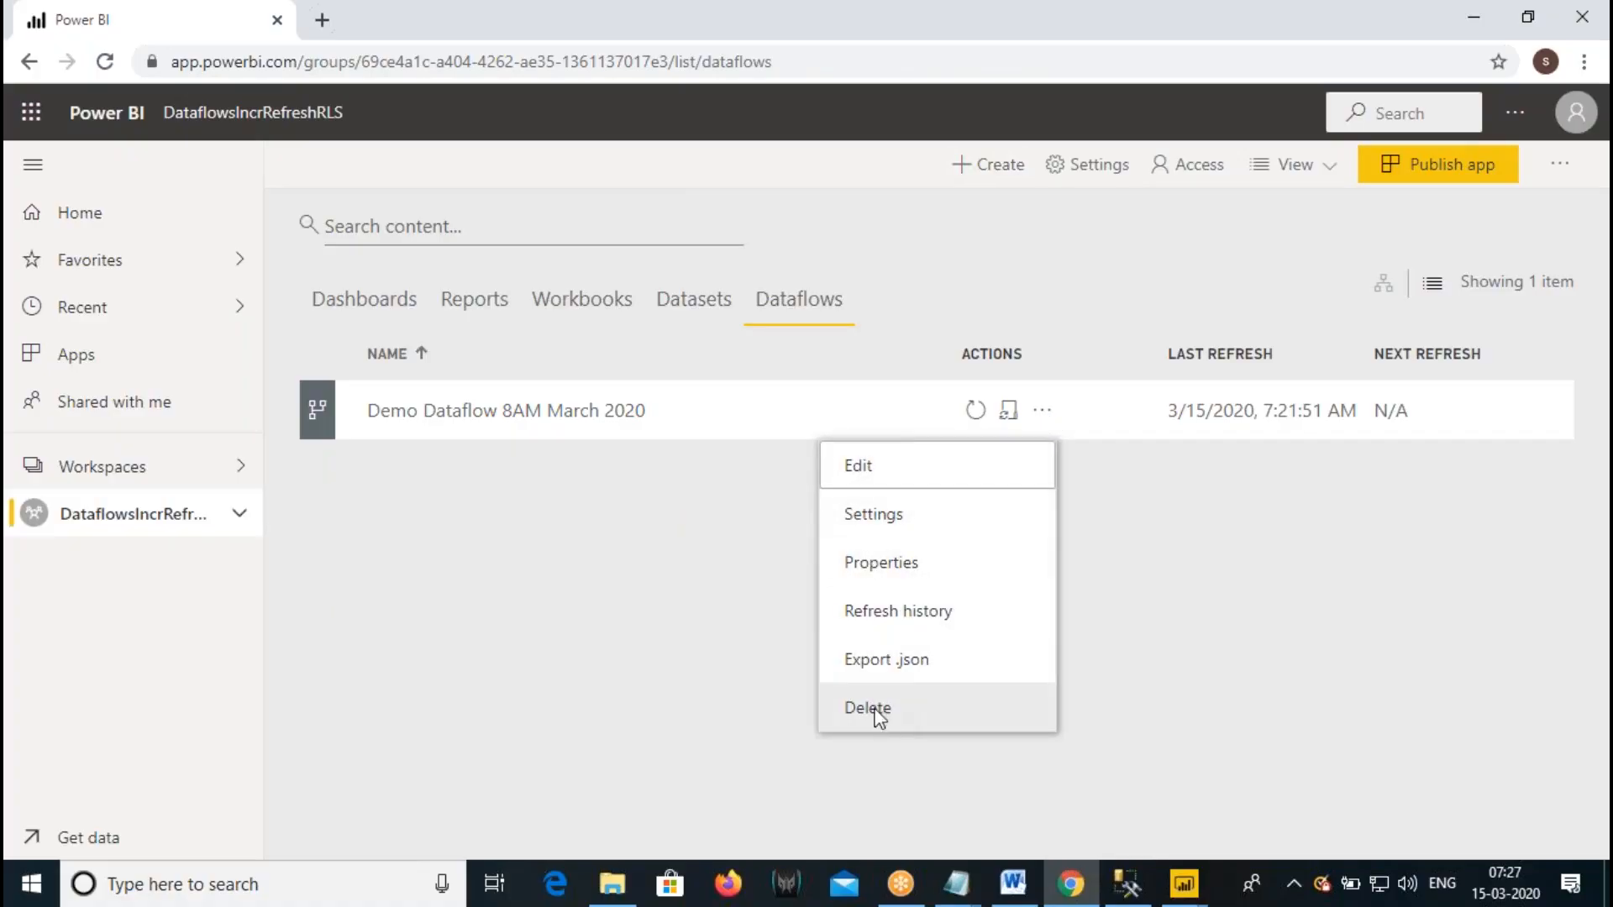
{"action": "left_click", "coordinate": [153, 539]}
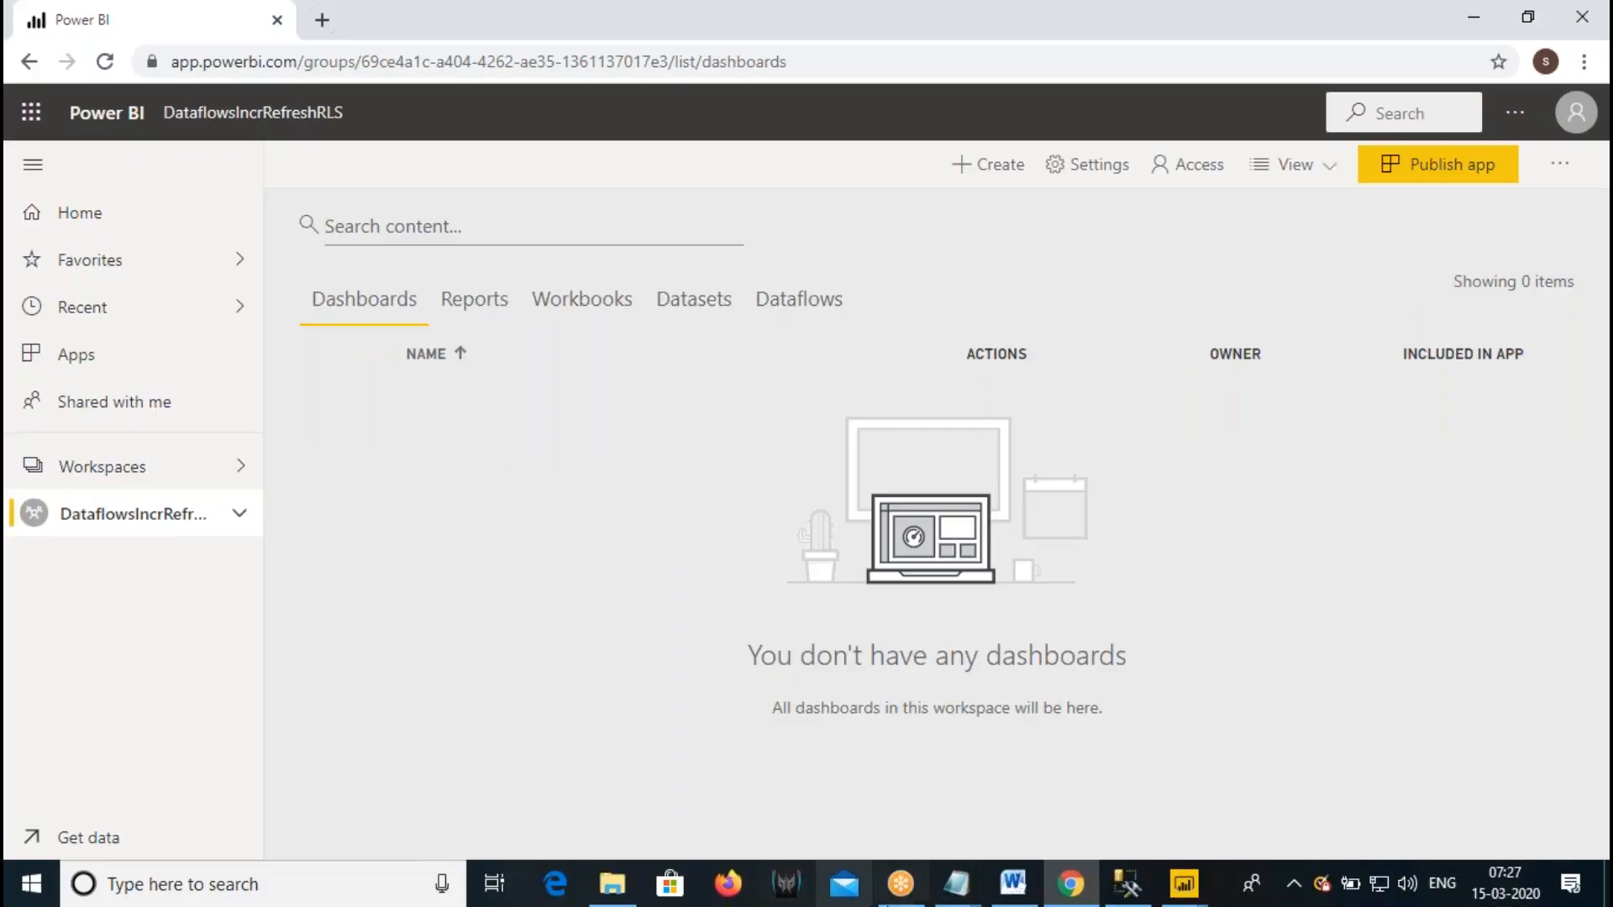
- Review the PRODUCTS_DATA query and the report window in Power BI Desktop, then return to Chrome and show the workspace's dataflows
{"action": "mouse_move", "coordinate": [940, 899]}
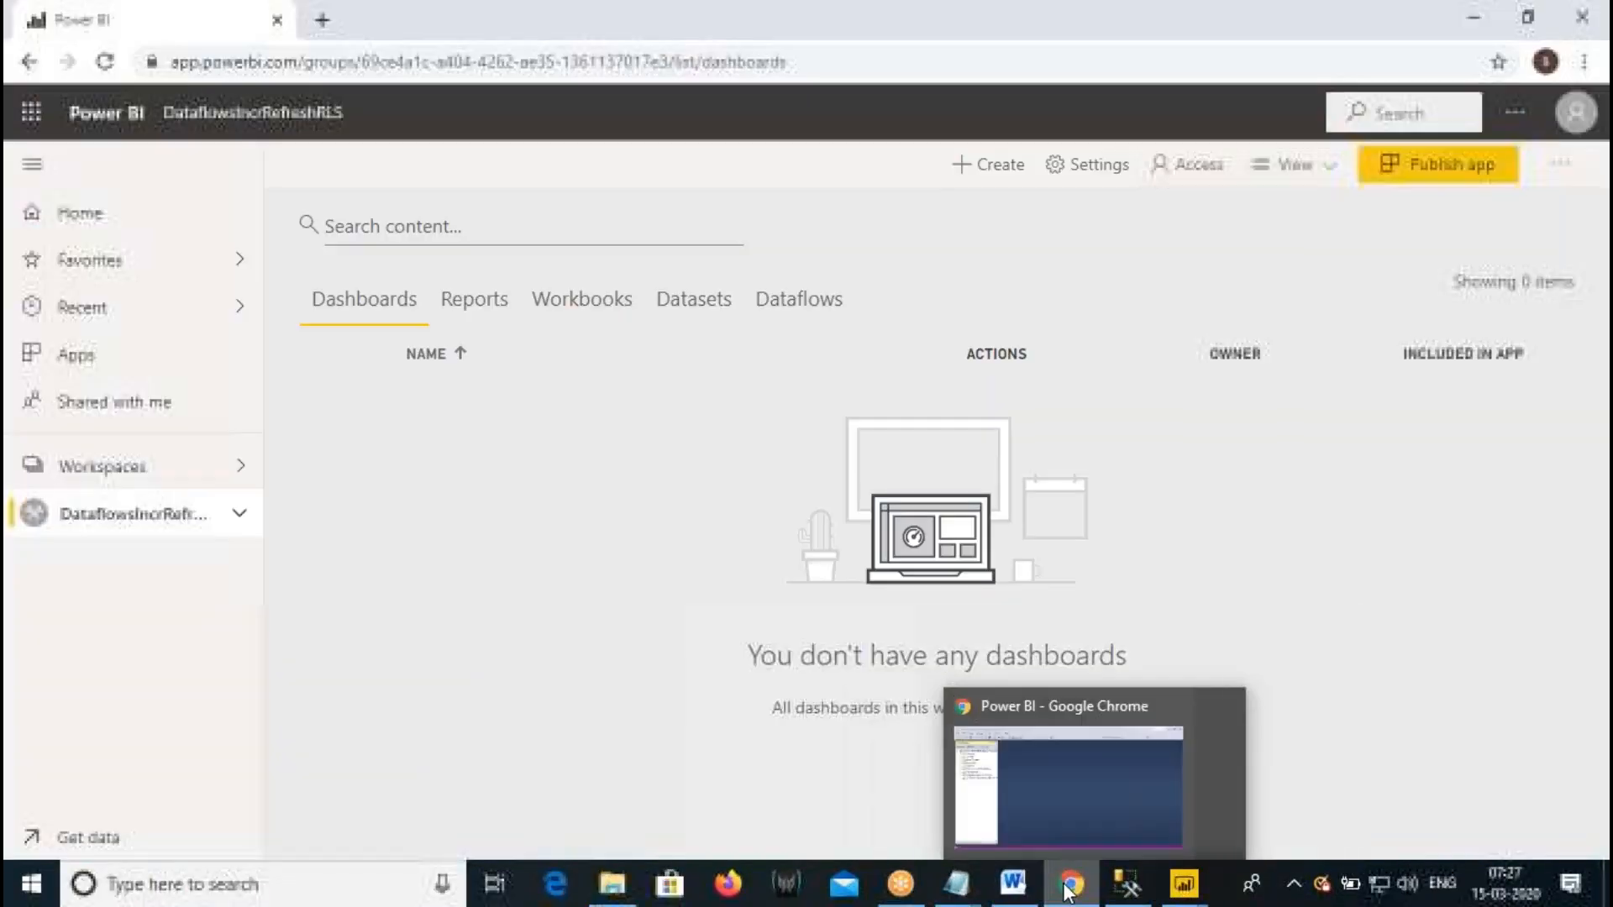
{"action": "mouse_move", "coordinate": [1184, 884]}
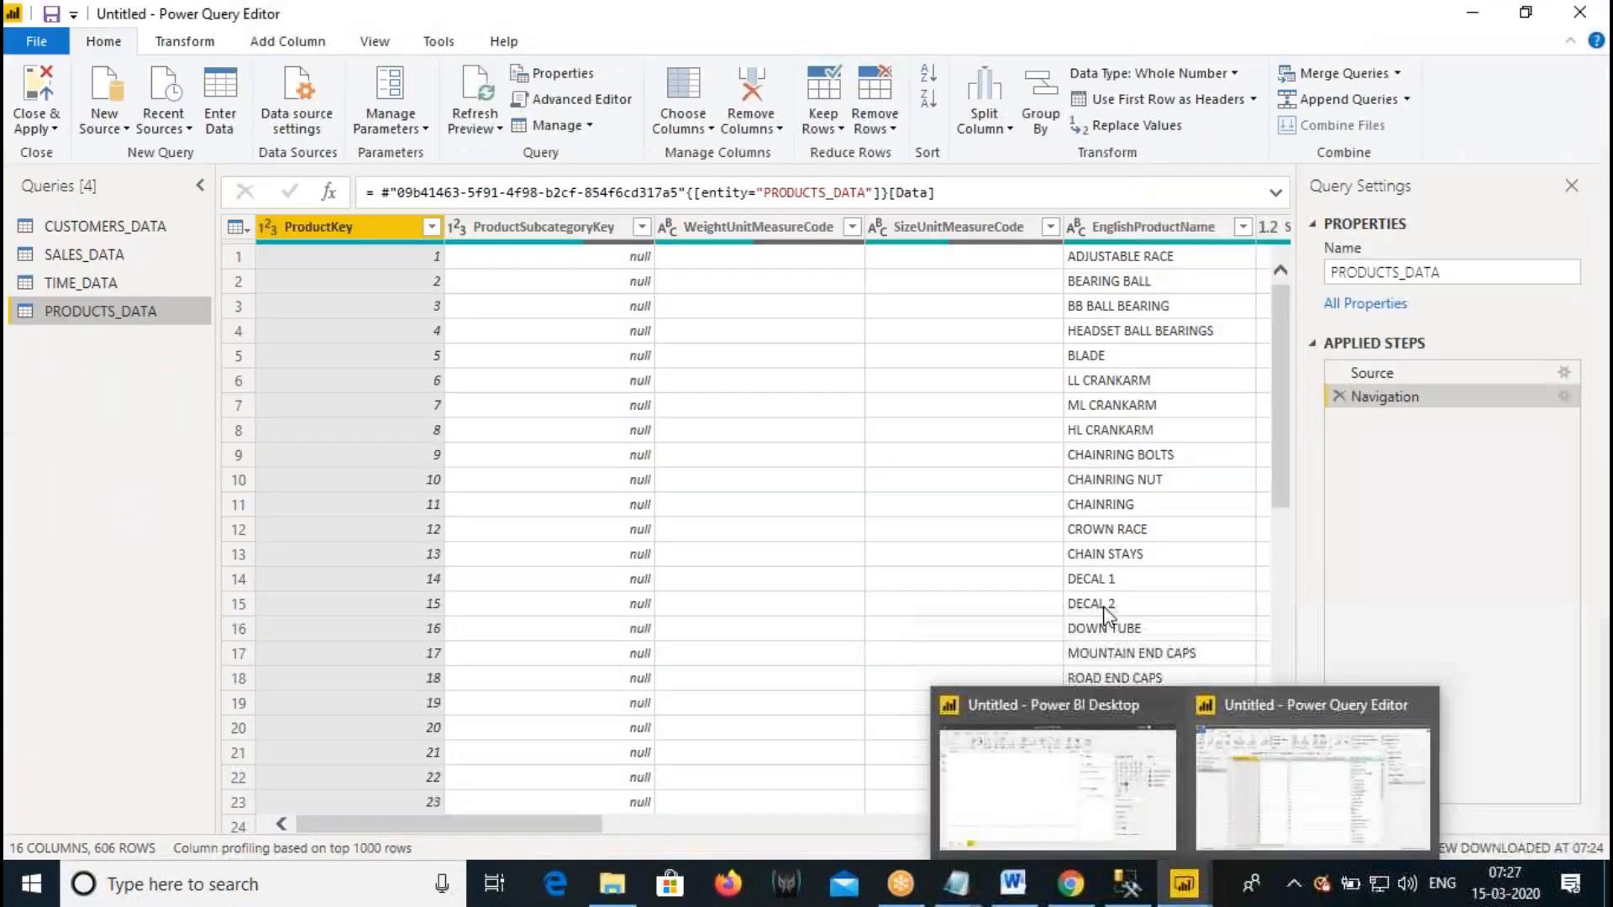
{"action": "left_click", "coordinate": [1401, 781]}
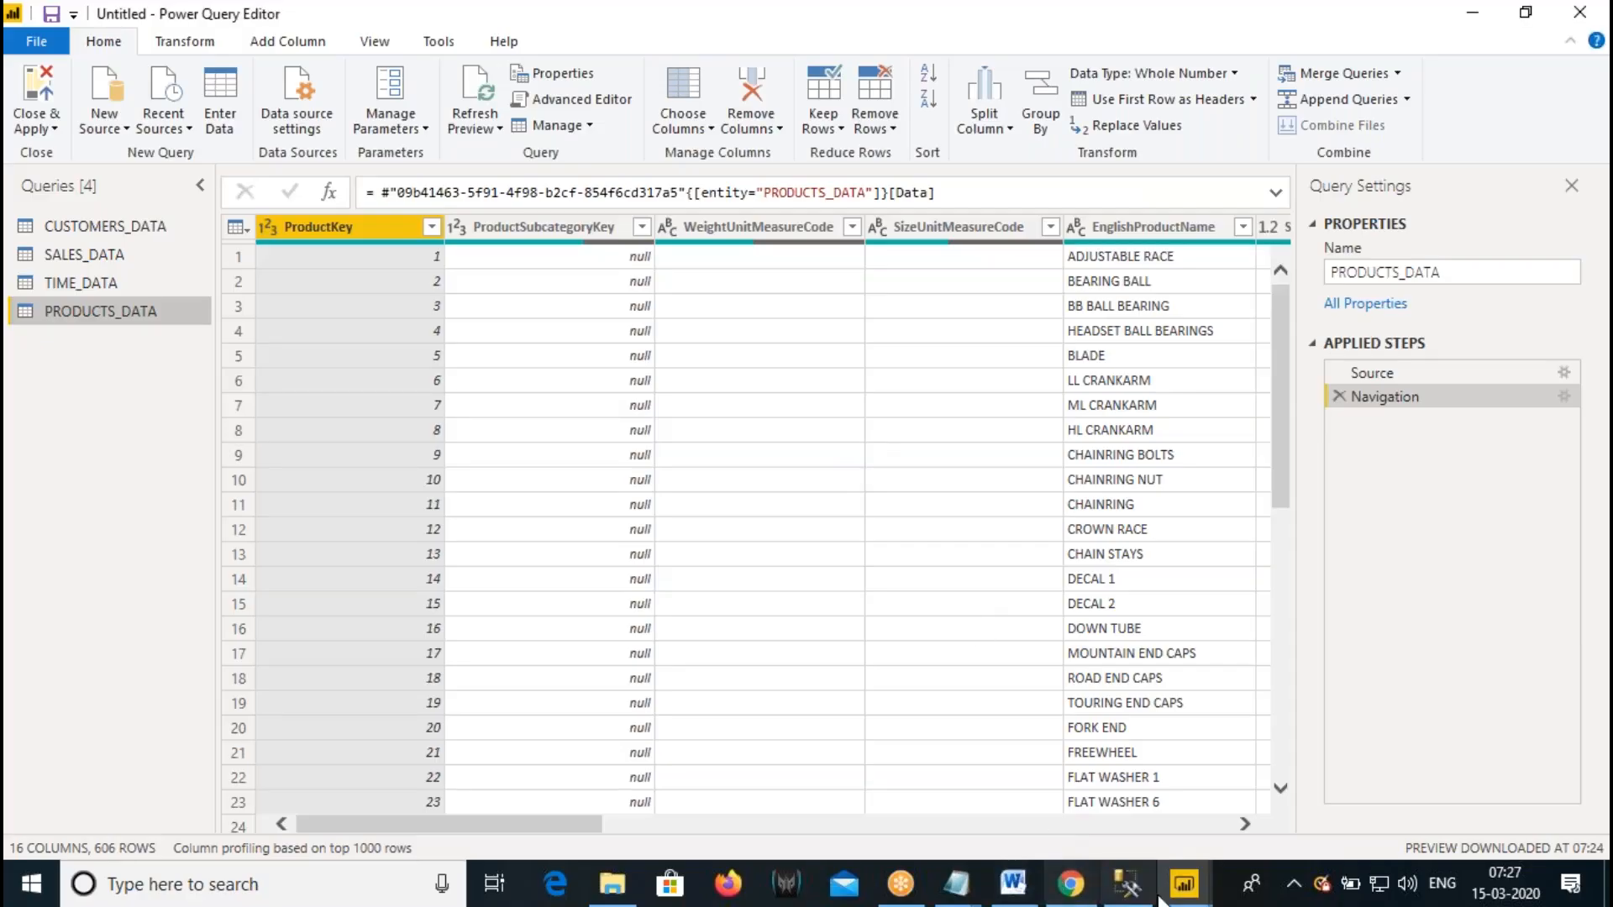
{"action": "mouse_move", "coordinate": [1184, 884]}
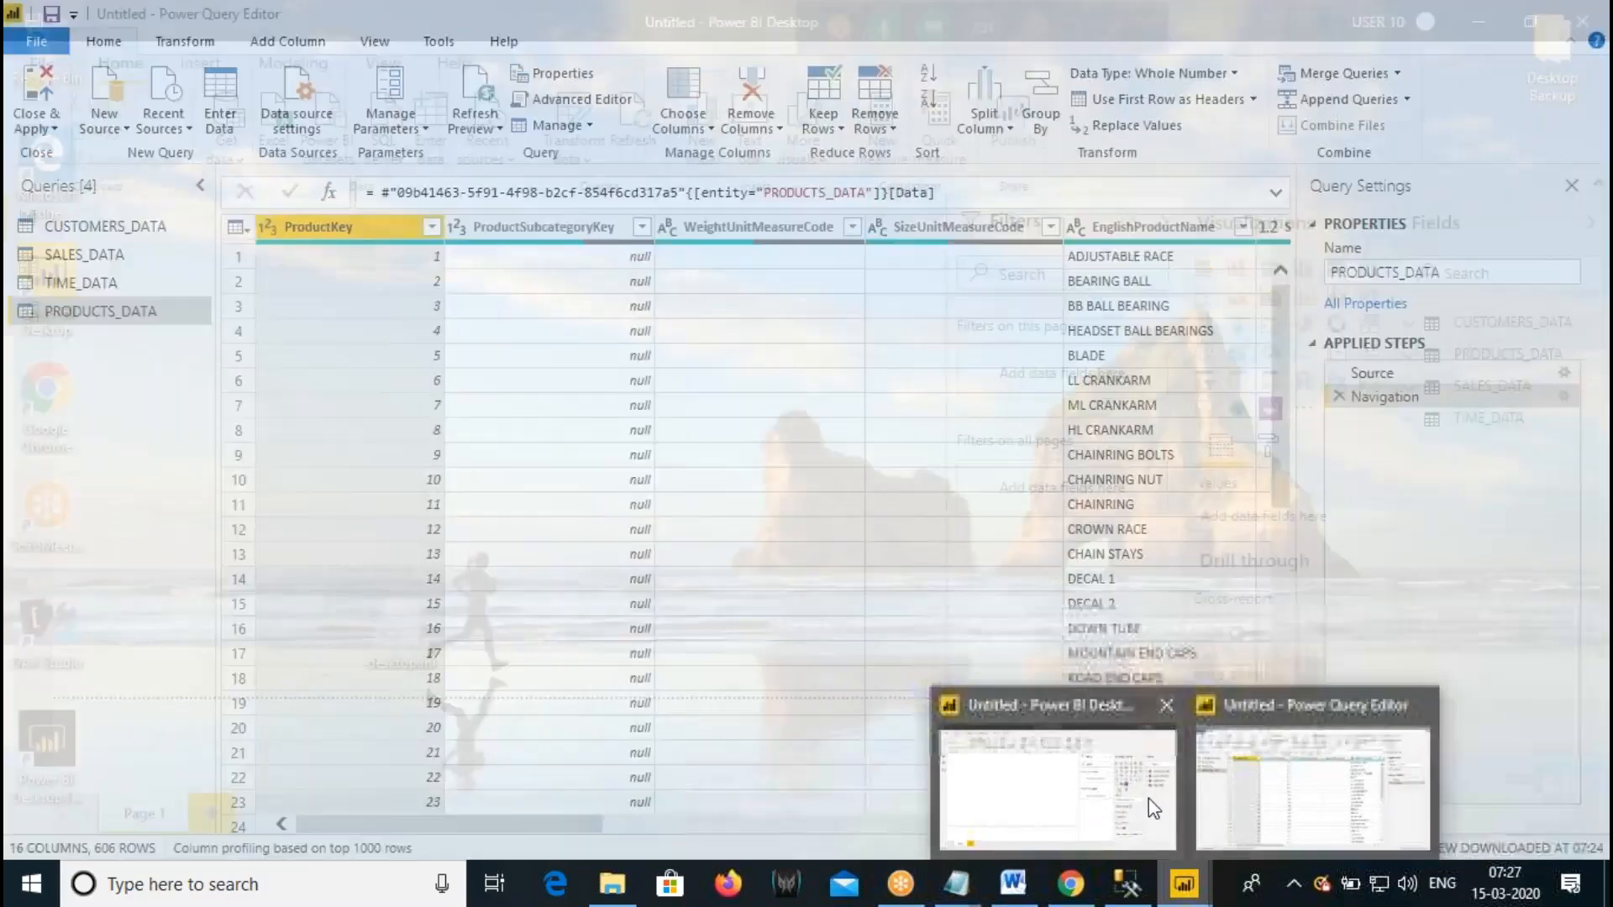
{"action": "left_click", "coordinate": [1147, 798]}
{"action": "left_click", "coordinate": [1072, 884]}
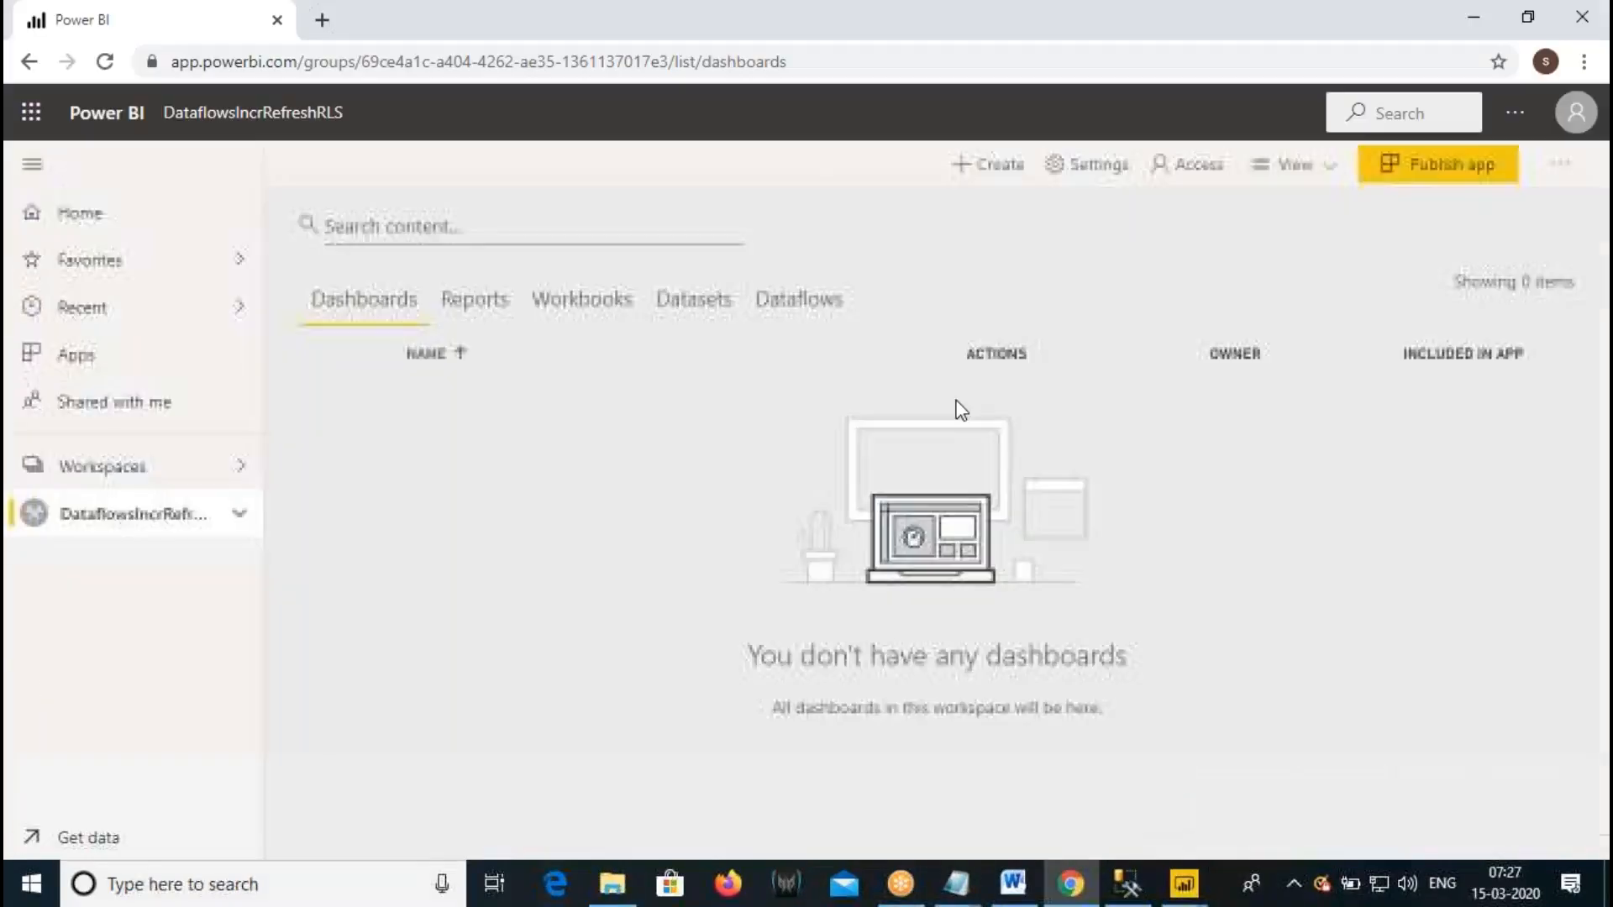
{"action": "left_click", "coordinate": [783, 312]}
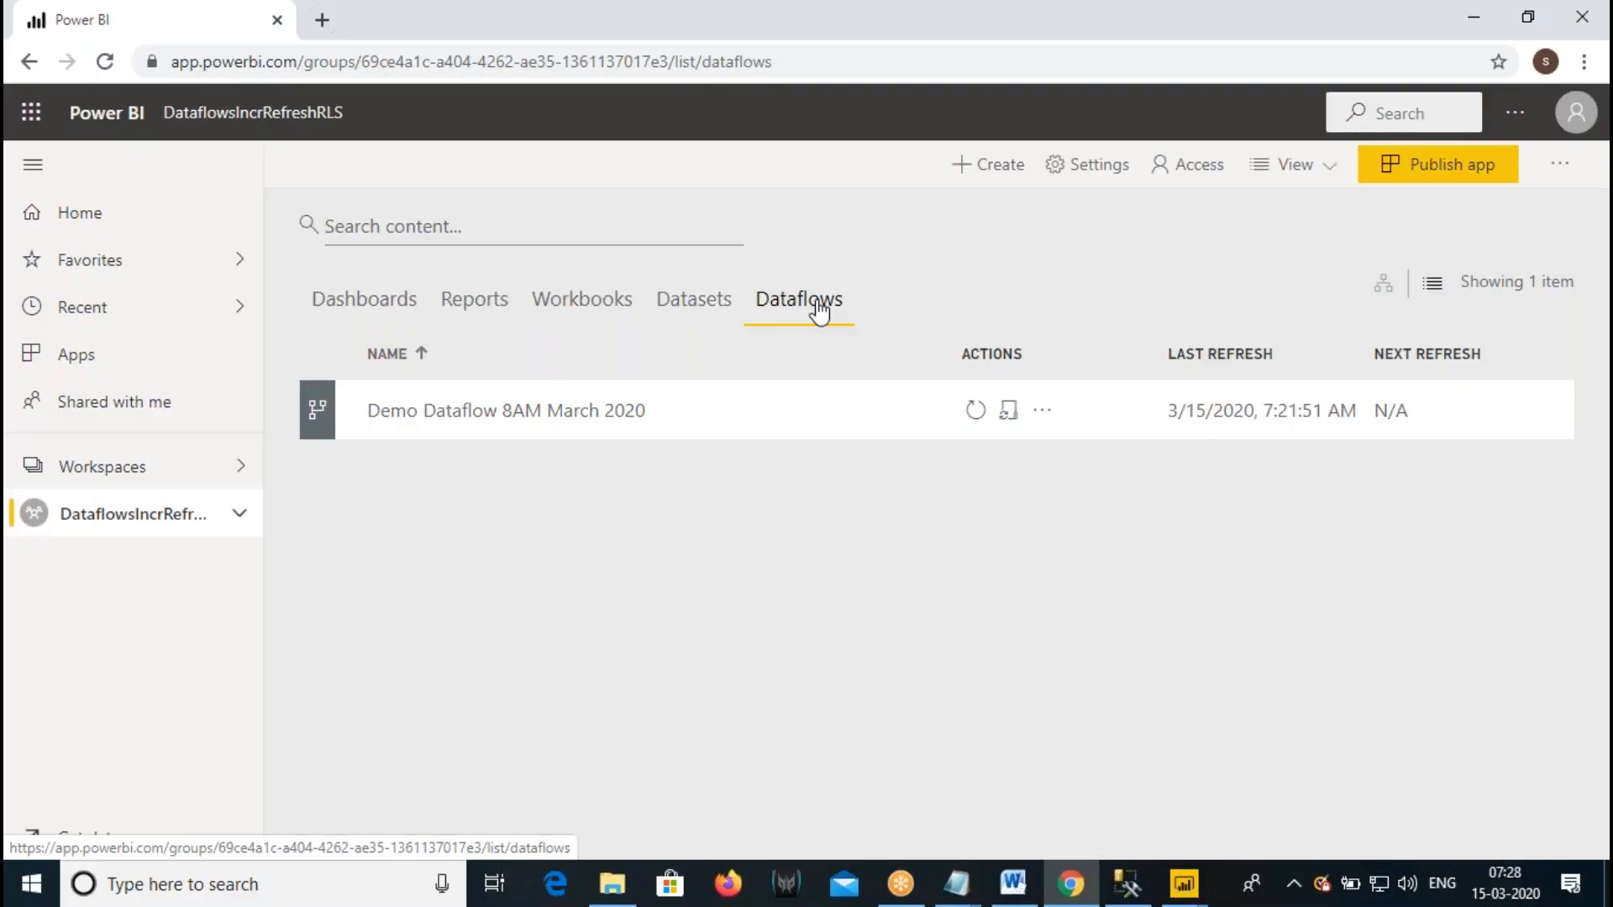
- Switch to the Power BI Architecture document in Word, select the Power Pivot shape and underline its label with the annotation pen
{"action": "left_click", "coordinate": [1013, 884]}
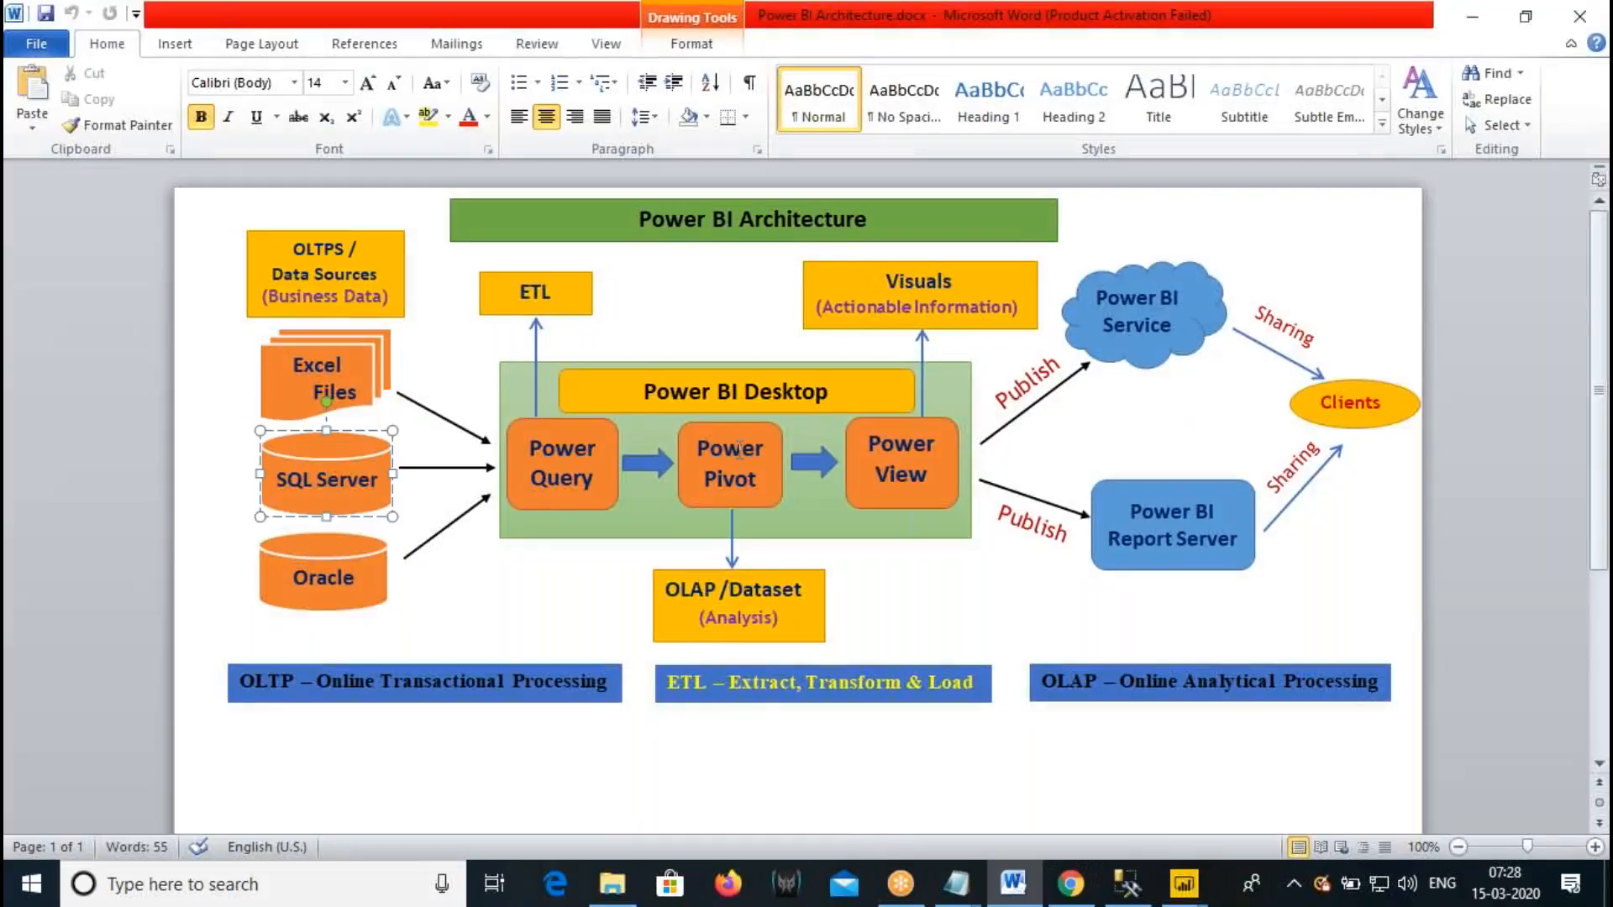
{"action": "left_click", "coordinate": [739, 447]}
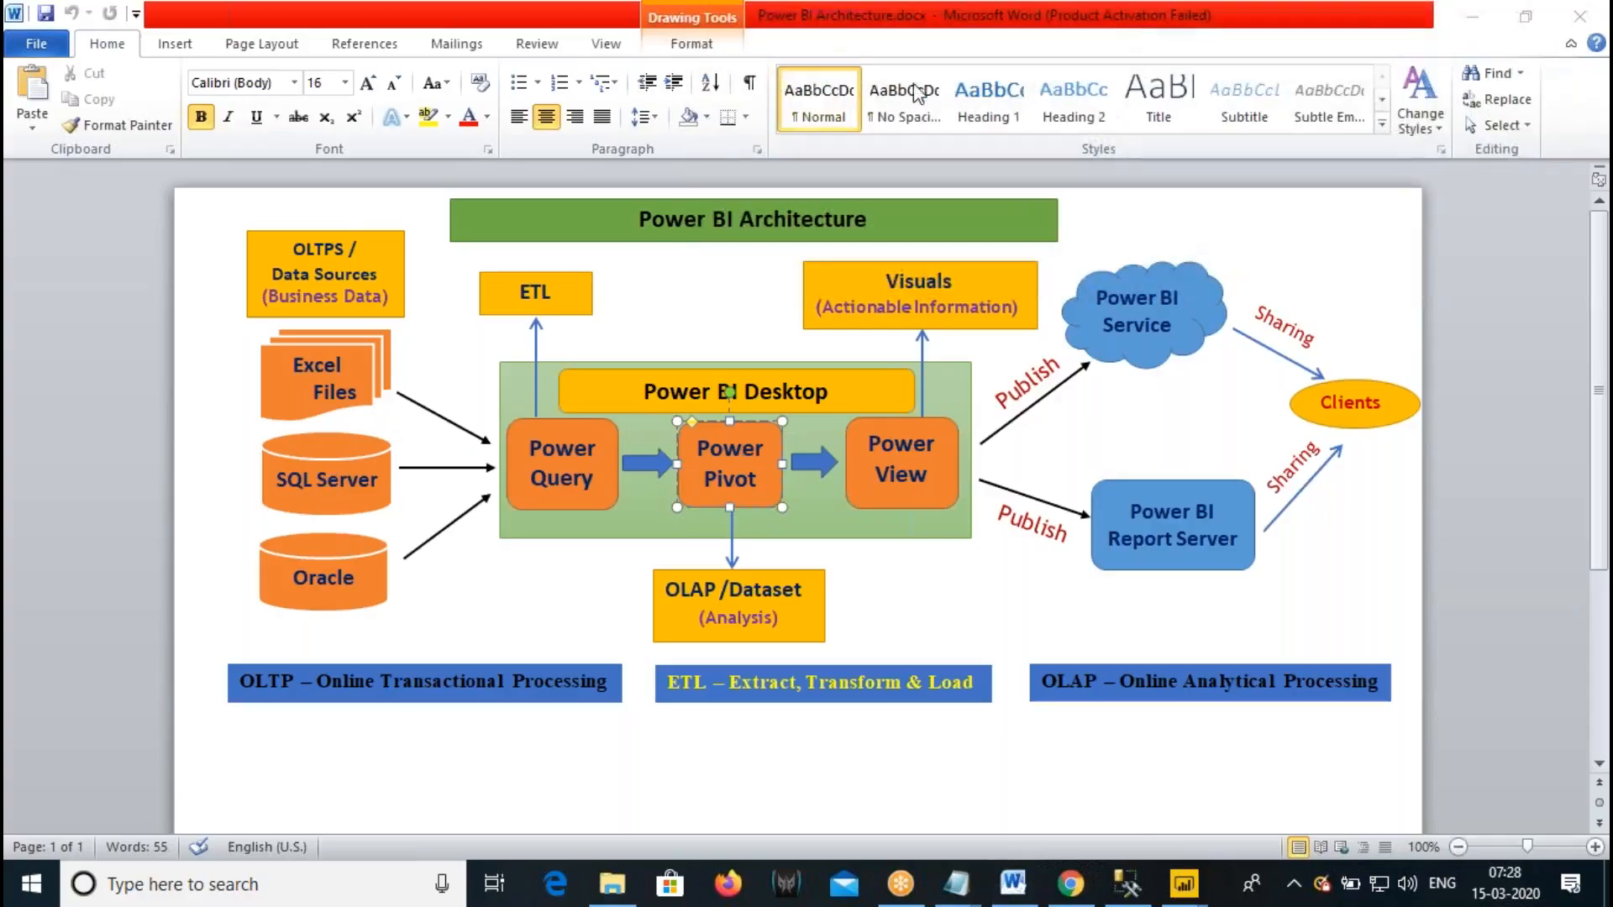
{"action": "left_click_drag", "start_coordinate": [701, 499], "coordinate": [768, 497]}
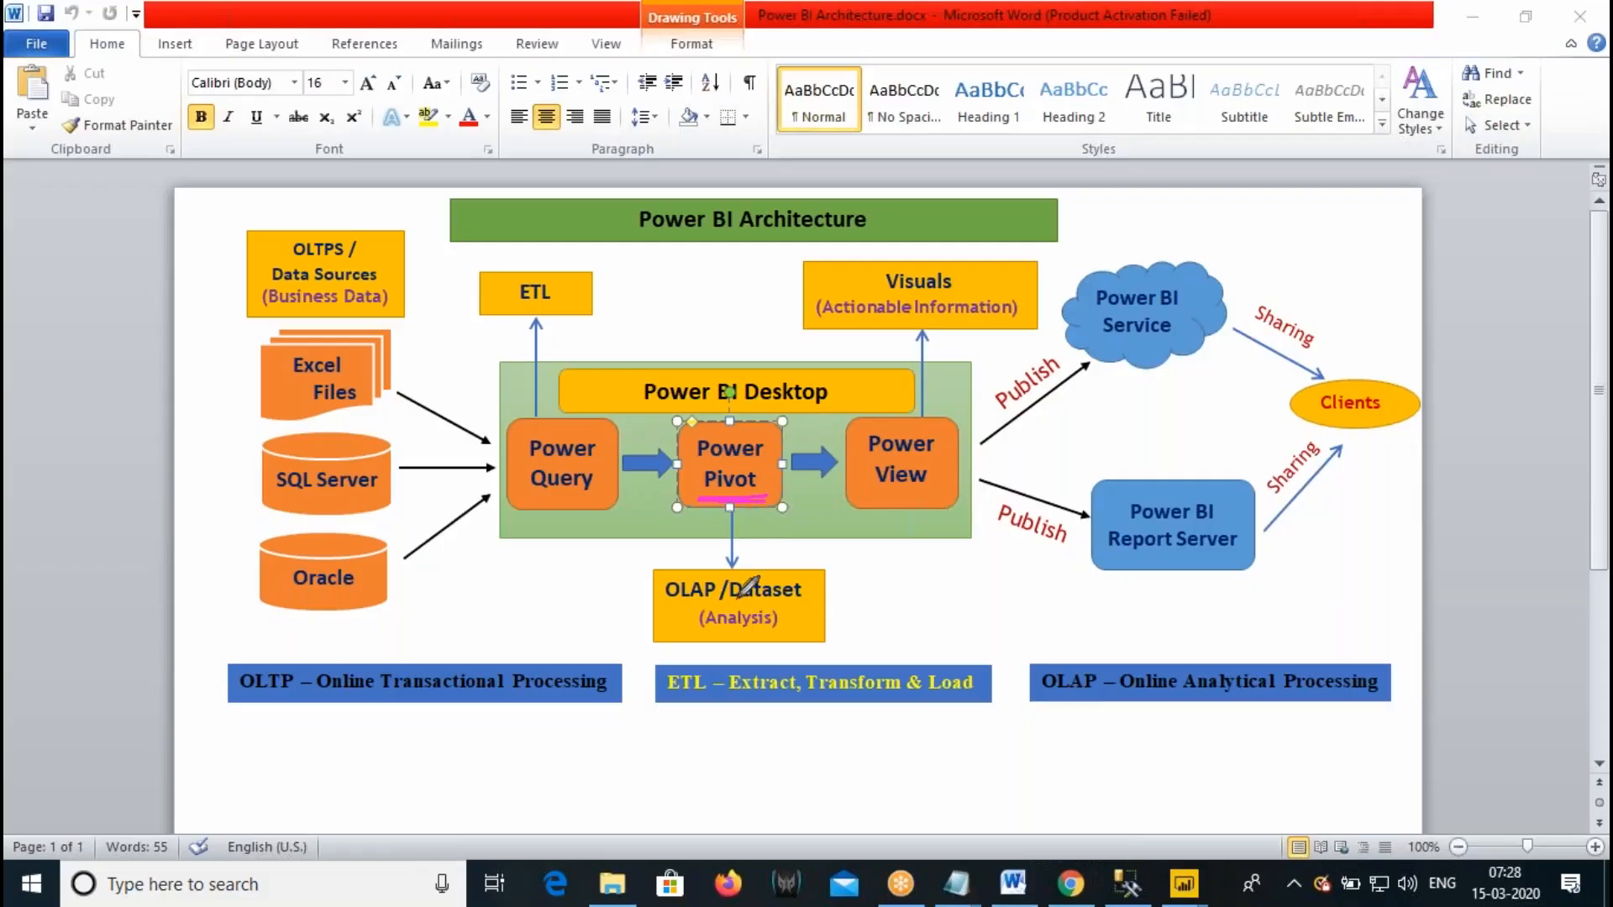
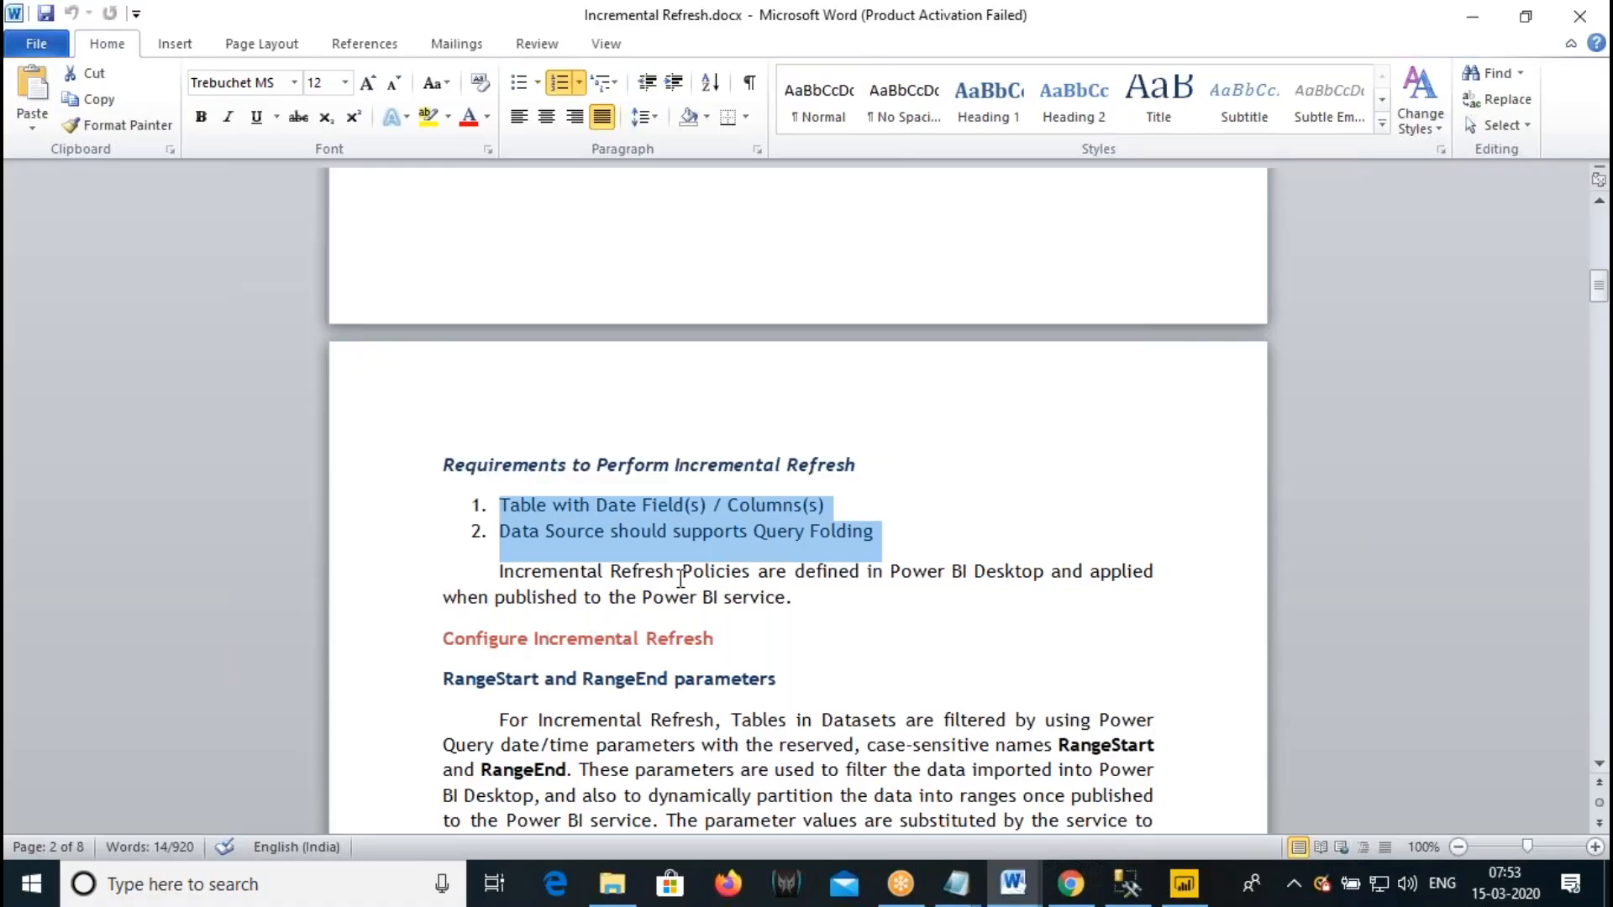
- Review in Incremental Refresh.docx where refresh policies are defined and applied, and select the "Configure Incremental Refresh" heading
{"action": "left_click_drag", "start_coordinate": [851, 576], "coordinate": [1050, 575]}
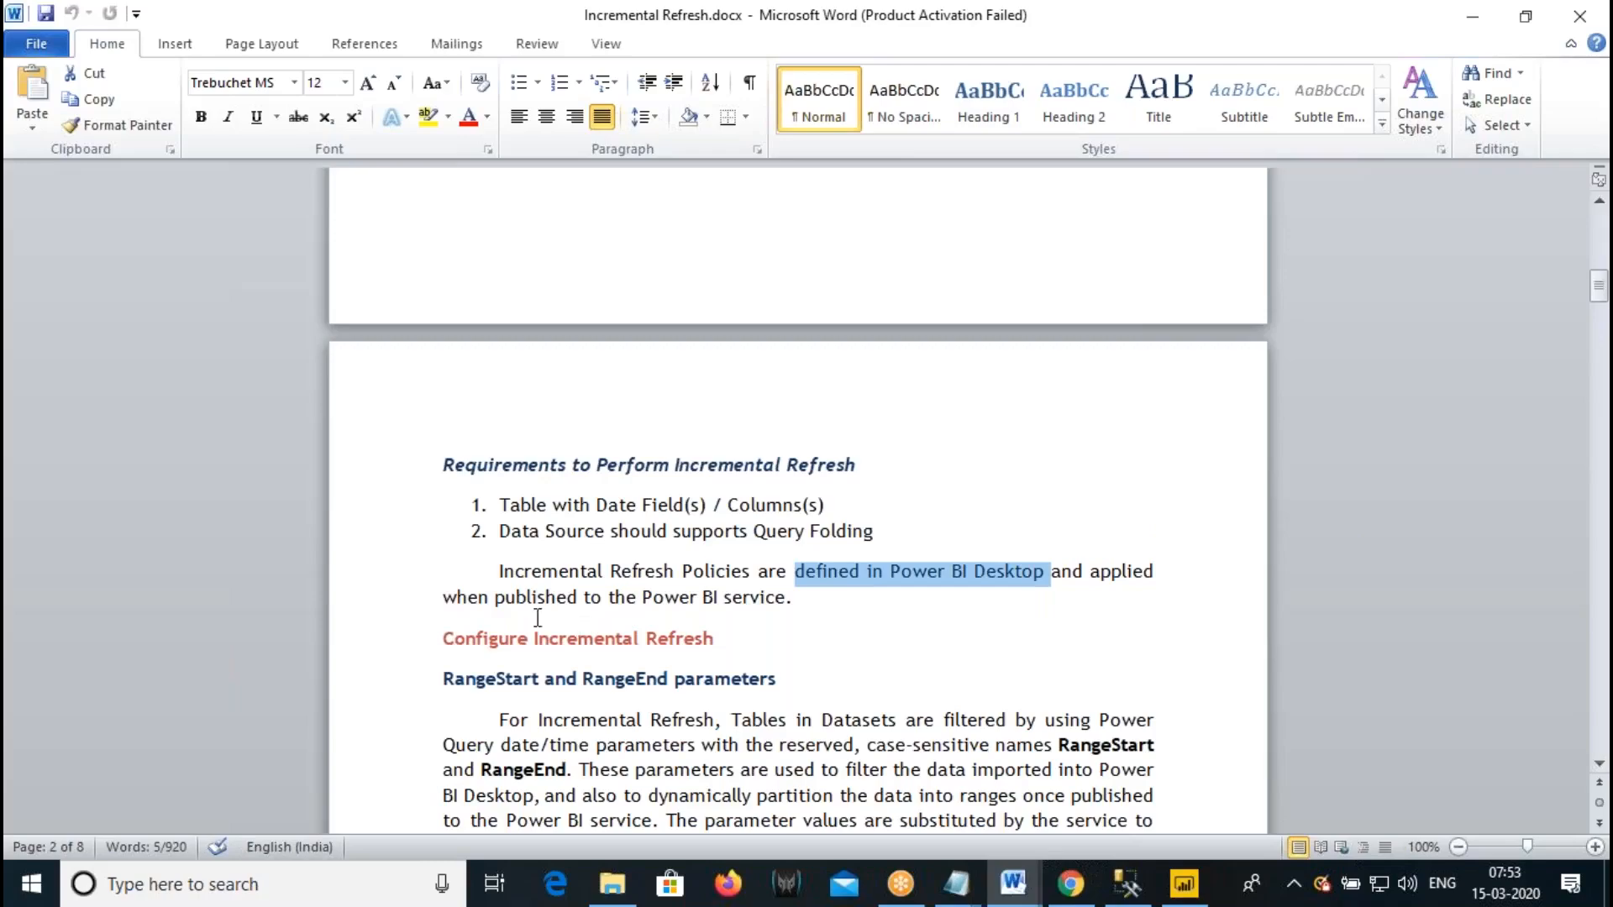
{"action": "left_click_drag", "start_coordinate": [538, 617], "coordinate": [785, 617]}
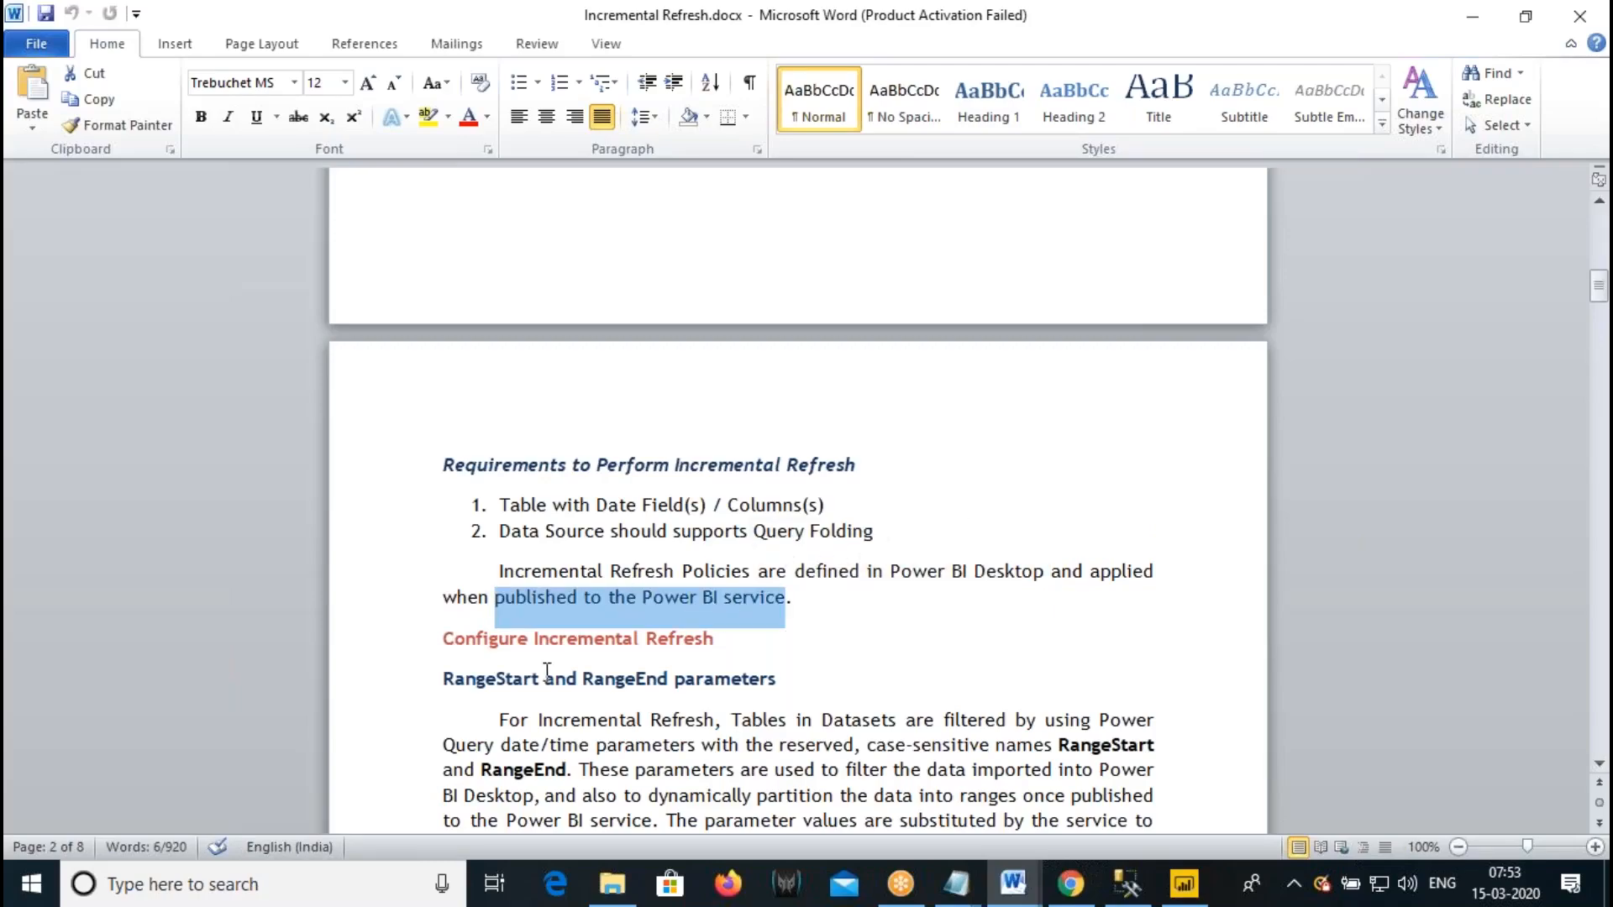
{"action": "left_click_drag", "start_coordinate": [522, 641], "coordinate": [722, 643]}
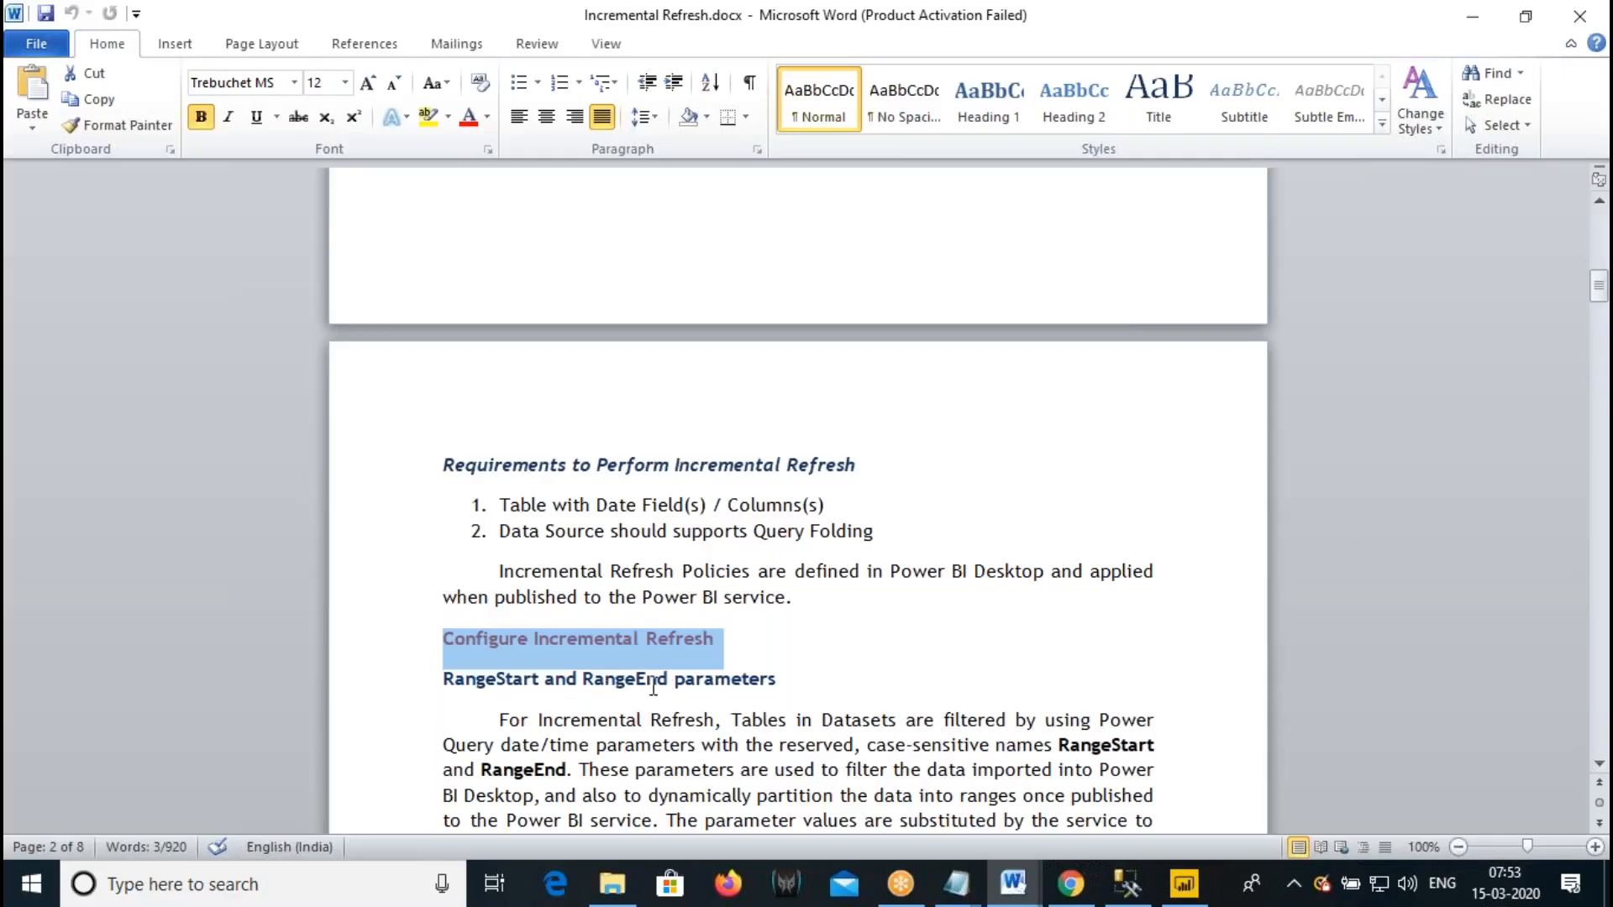
- Examine the "RangeStart and RangeEnd parameters" heading, selecting the two parameter names in it
{"action": "left_click_drag", "start_coordinate": [451, 685], "coordinate": [655, 685]}
{"action": "left_click", "coordinate": [592, 685]}
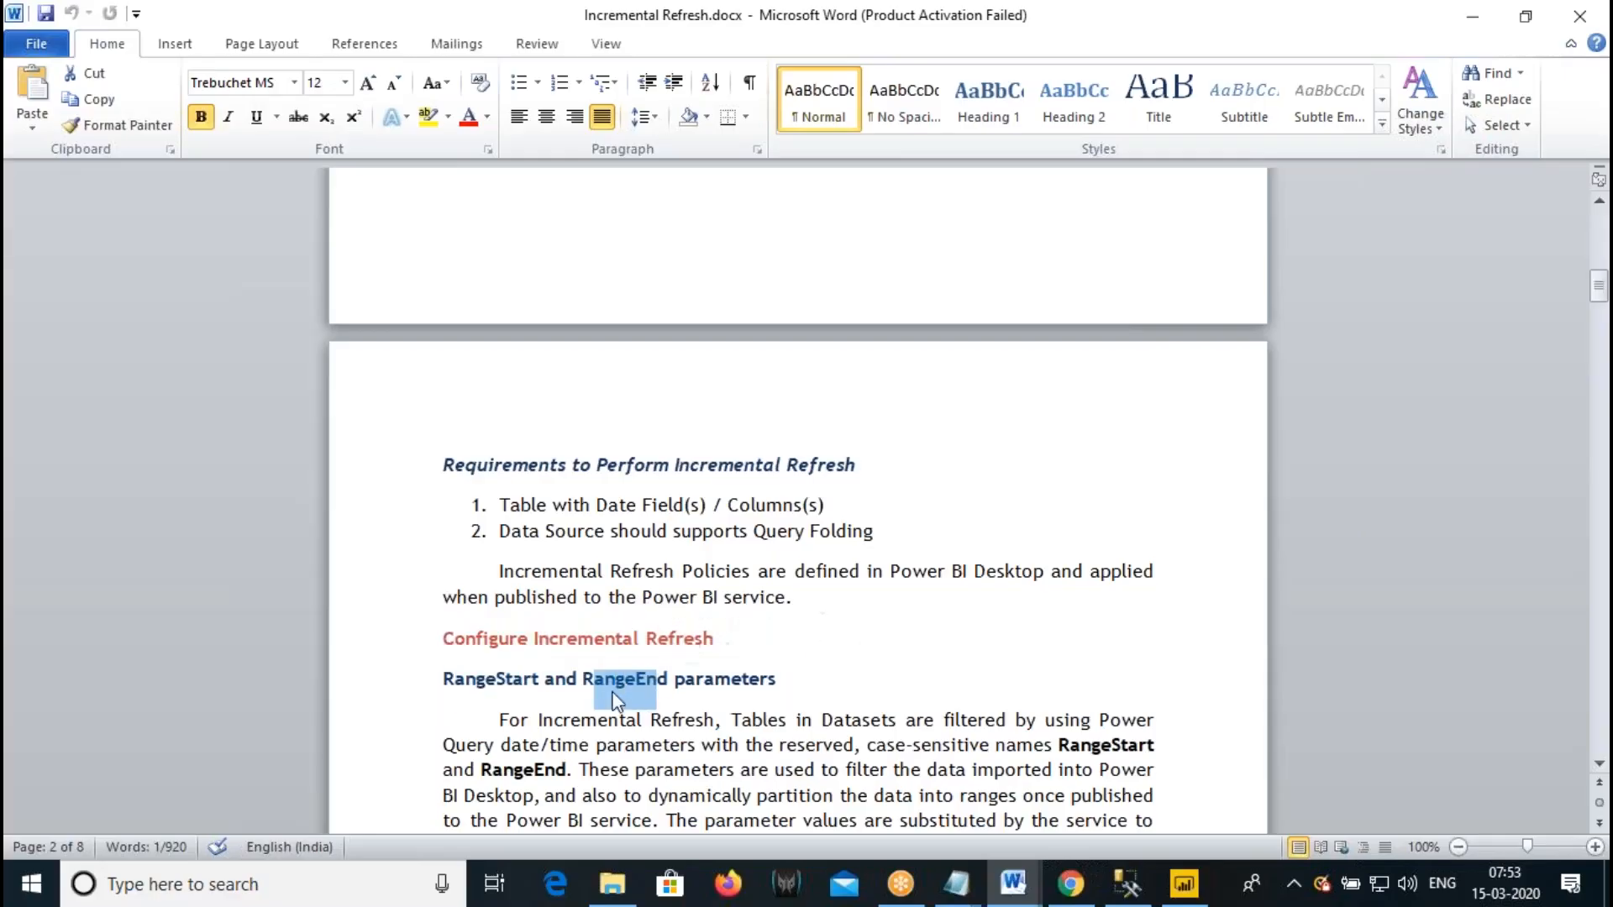
{"action": "left_click_drag", "start_coordinate": [449, 685], "coordinate": [546, 684]}
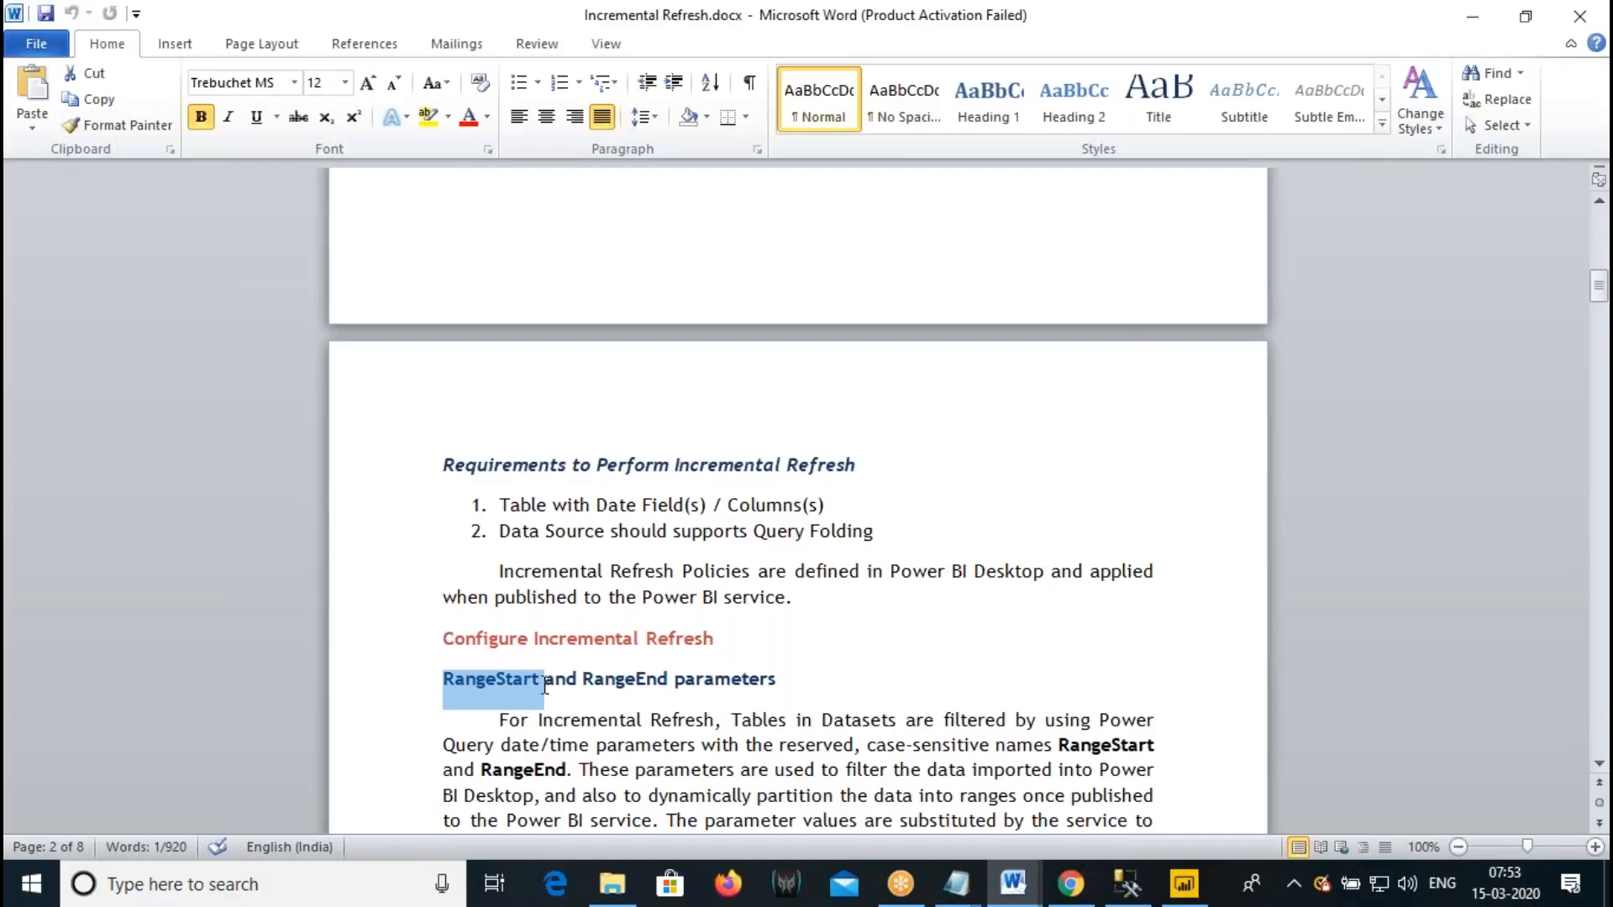
{"action": "left_click", "coordinate": [466, 683]}
{"action": "left_click_drag", "start_coordinate": [447, 682], "coordinate": [668, 685]}
{"action": "left_click", "coordinate": [454, 683]}
{"action": "left_click_drag", "start_coordinate": [444, 682], "coordinate": [668, 683]}
{"action": "left_click", "coordinate": [477, 682]}
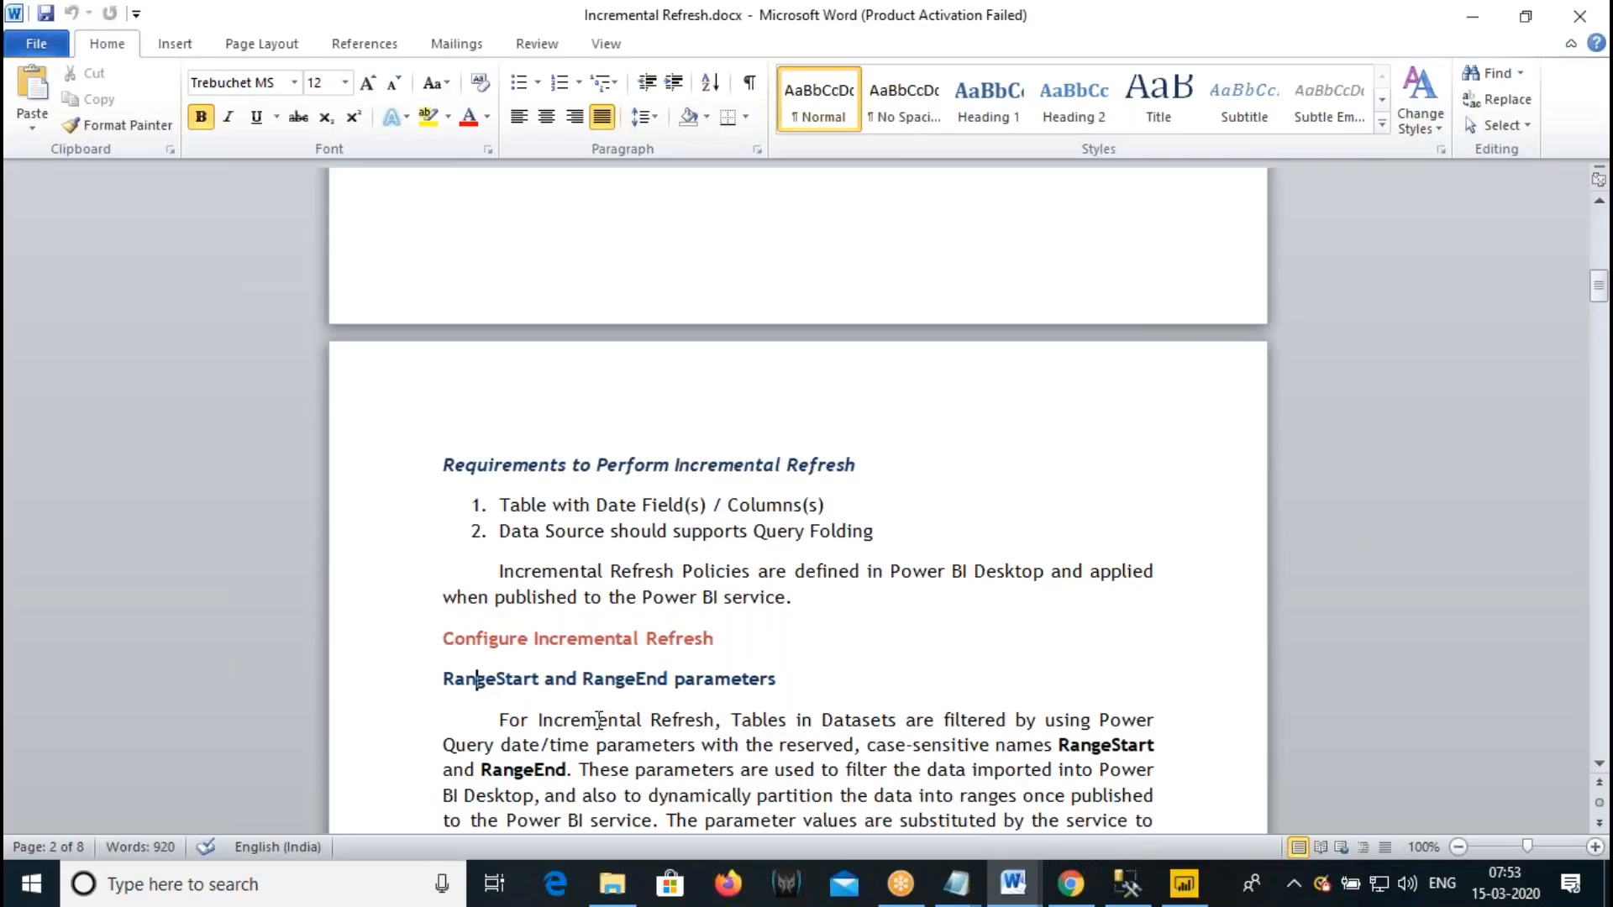
- Select "case-sensitive names" in the paragraph on the date/time parameters, then switch to the Incremental Refresh report in Power BI Desktop
{"action": "left_click_drag", "start_coordinate": [868, 746], "coordinate": [1055, 747]}
{"action": "left_click_drag", "start_coordinate": [669, 754], "coordinate": [773, 761]}
{"action": "left_click_drag", "start_coordinate": [886, 749], "coordinate": [1057, 748]}
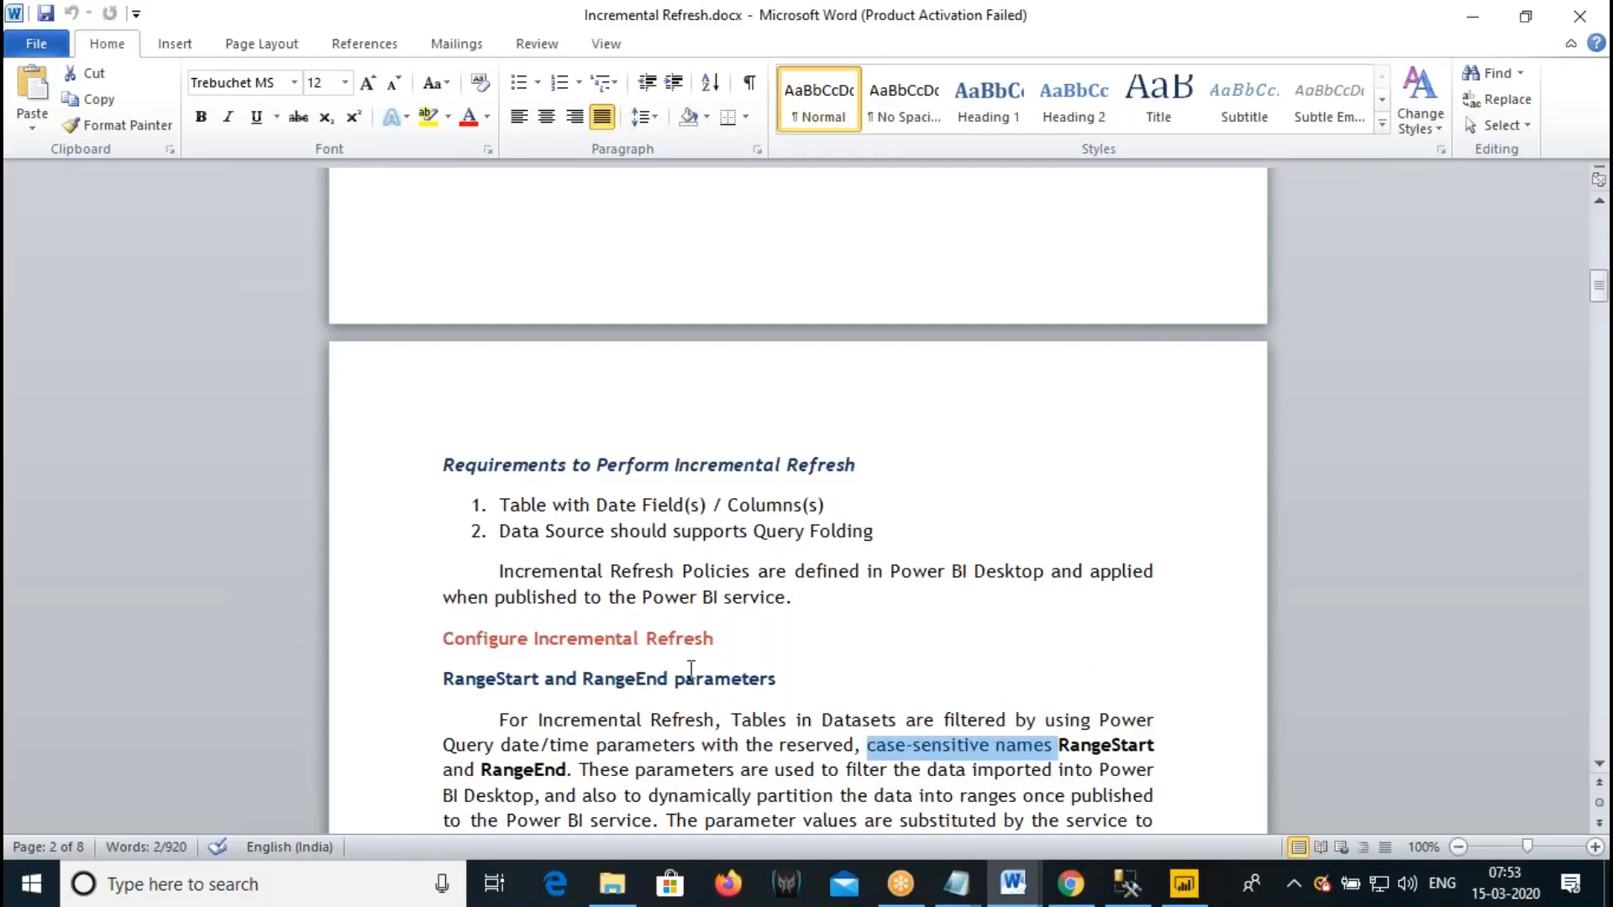
{"action": "left_click", "coordinate": [1184, 883]}
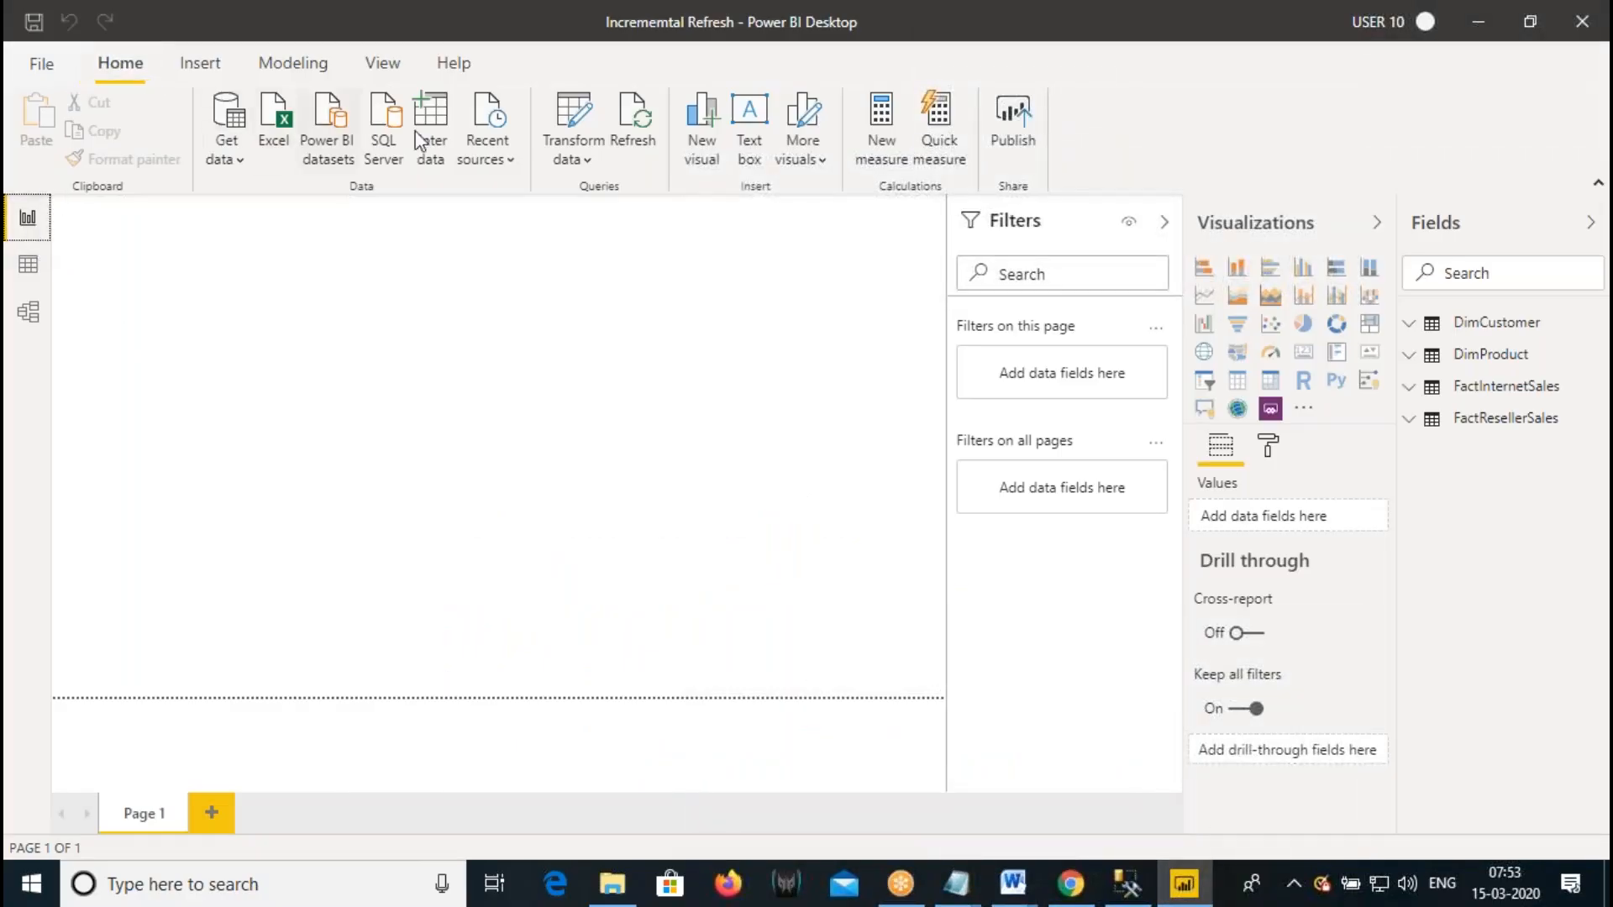
- Open the report's queries in the Power Query Editor
{"action": "left_click", "coordinate": [577, 122]}
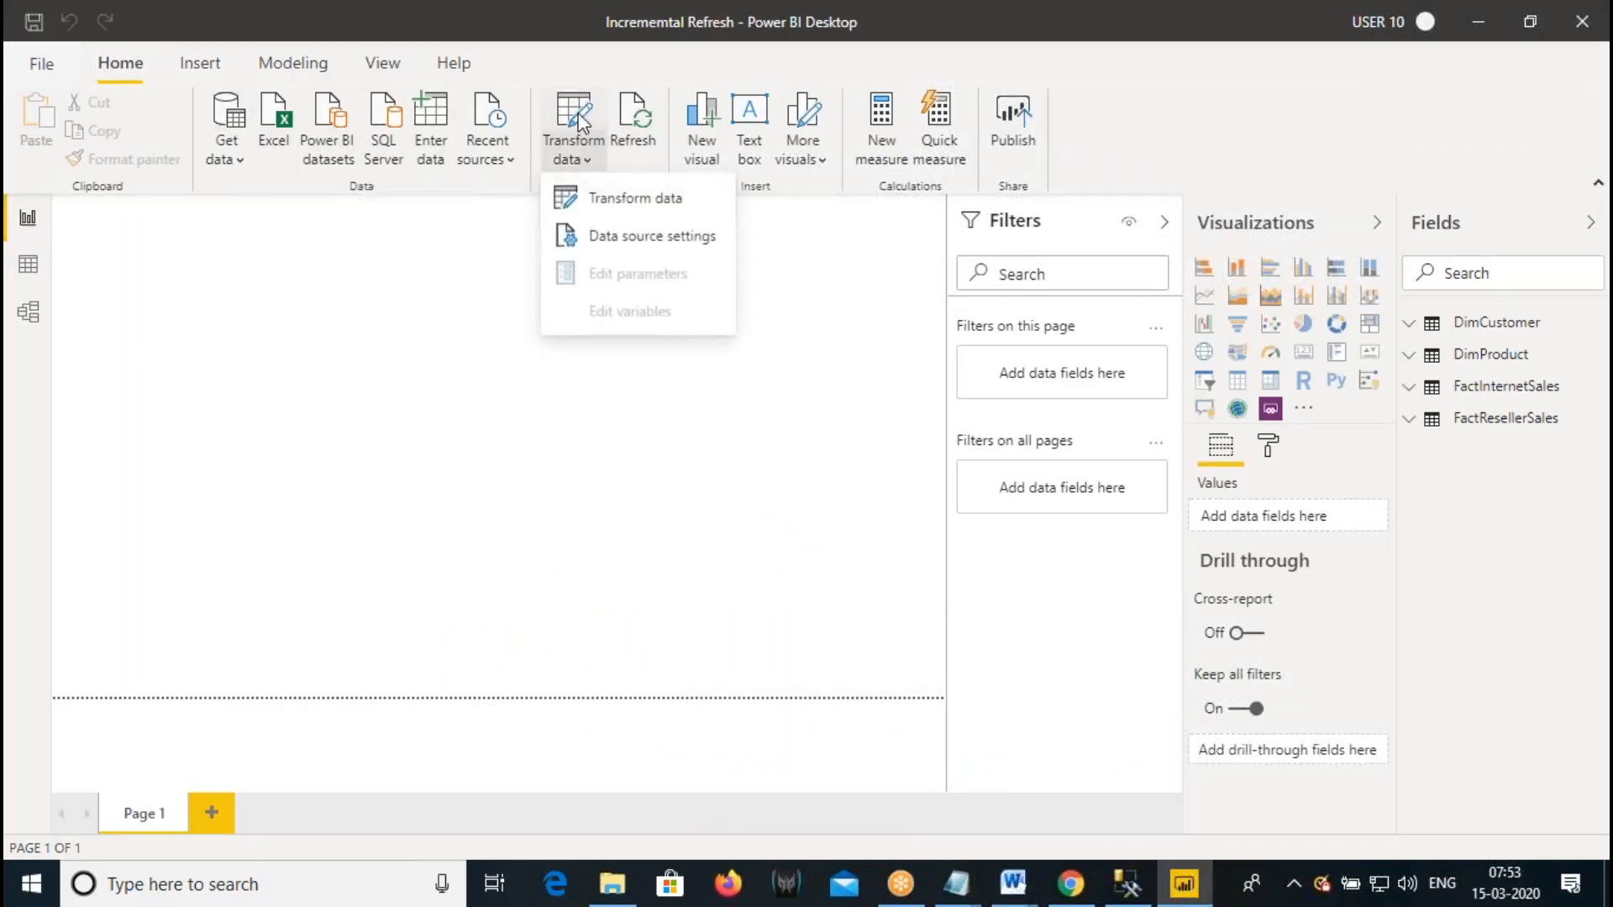
{"action": "left_click", "coordinate": [626, 198]}
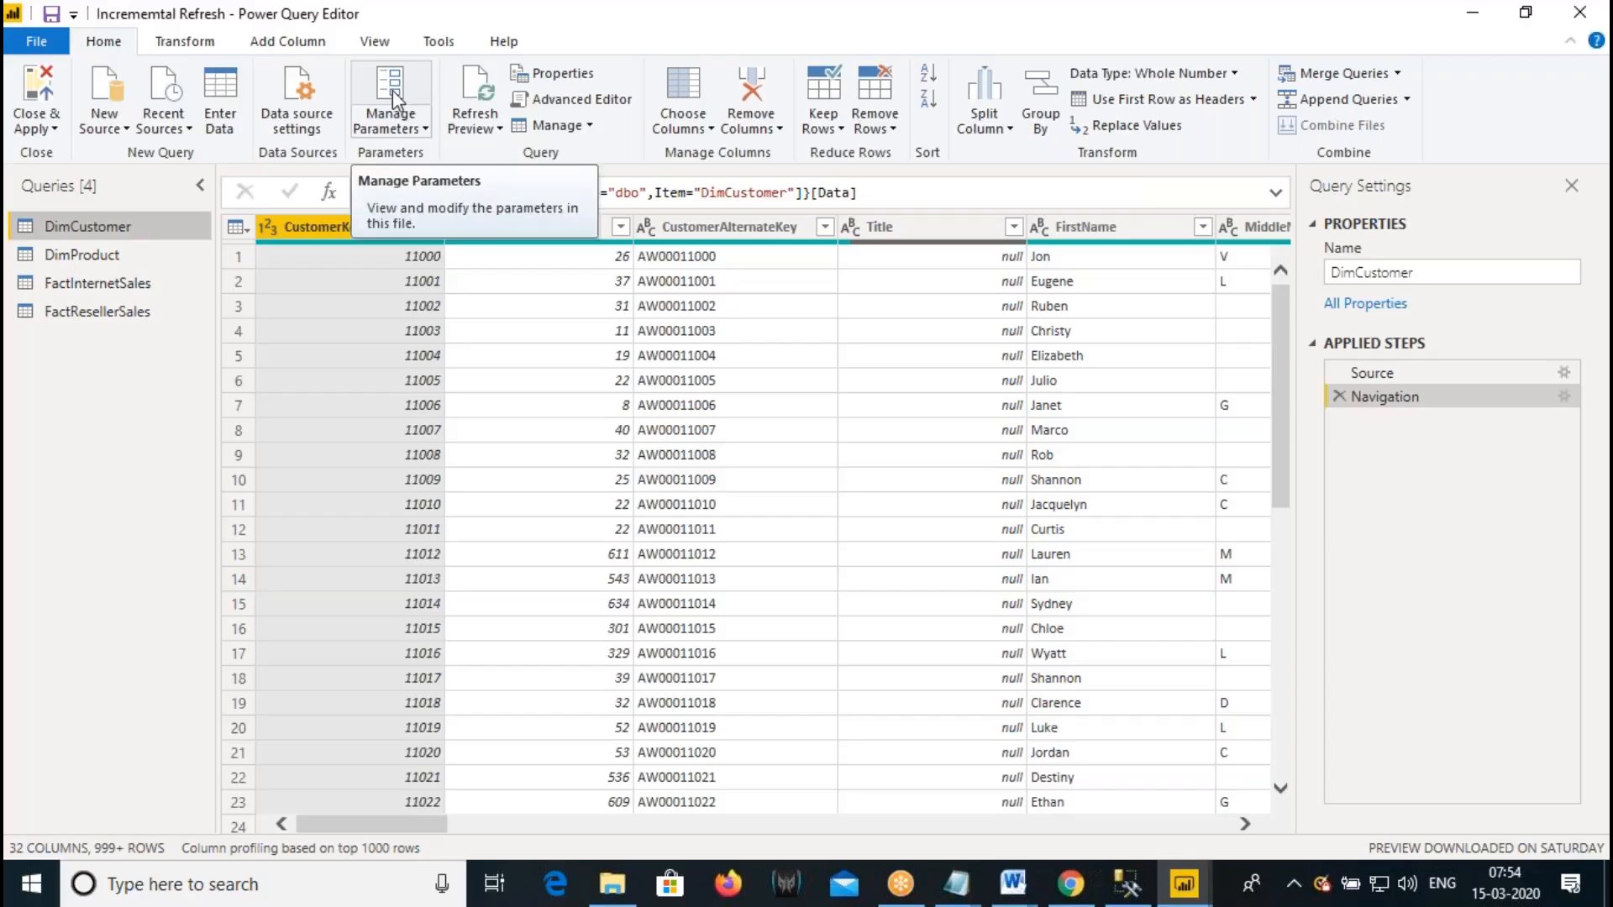
{"action": "left_click", "coordinate": [409, 132]}
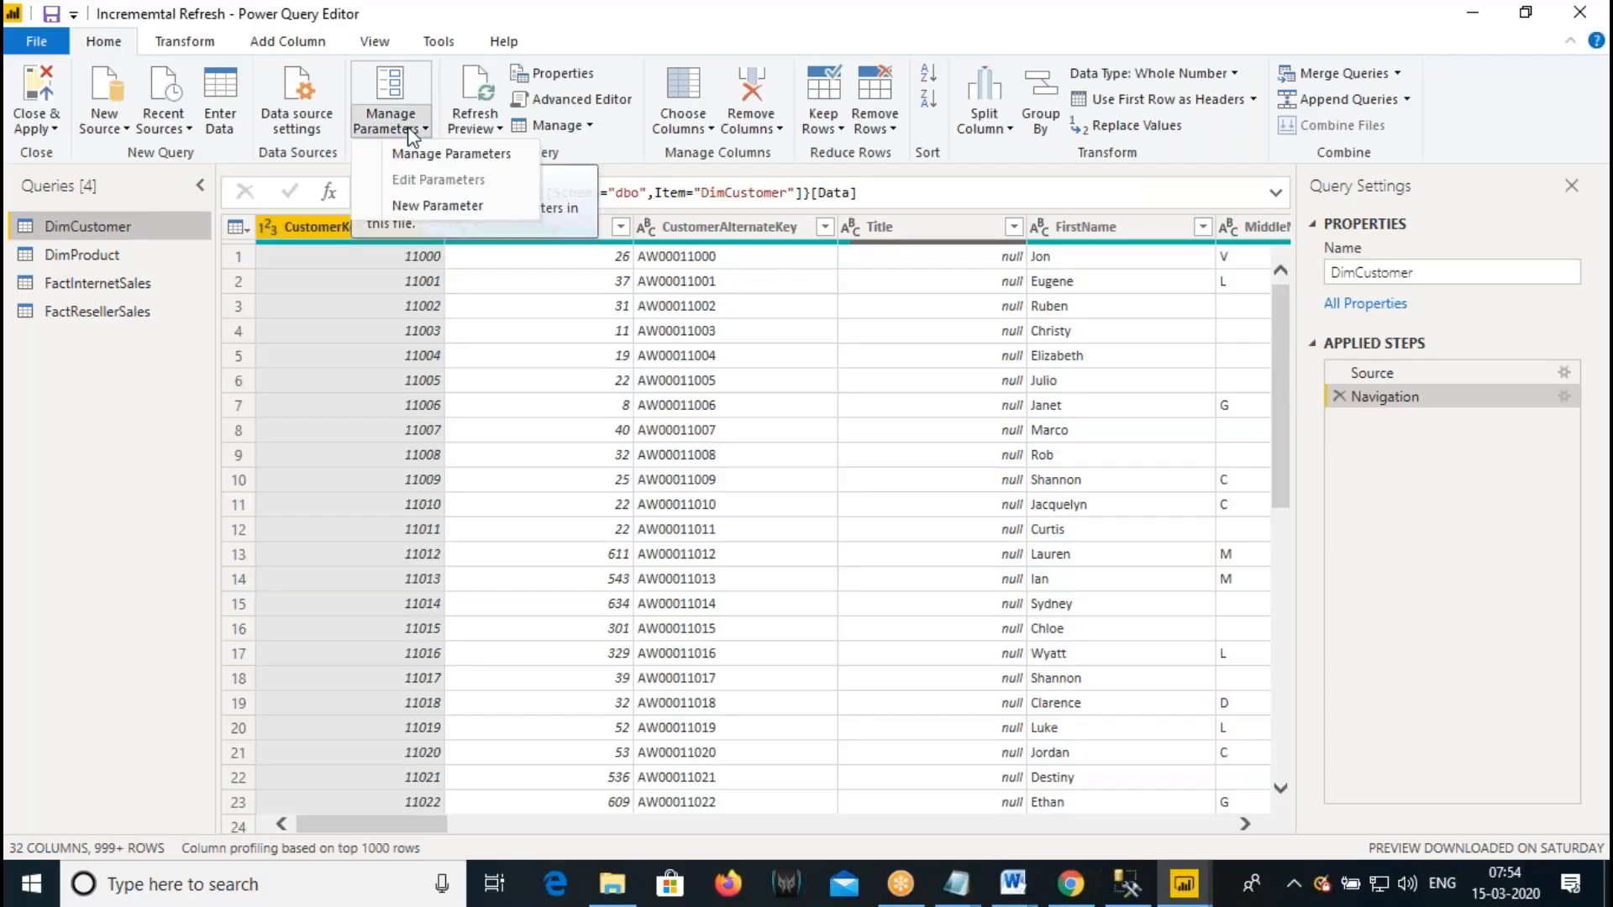
{"action": "left_click", "coordinate": [440, 206]}
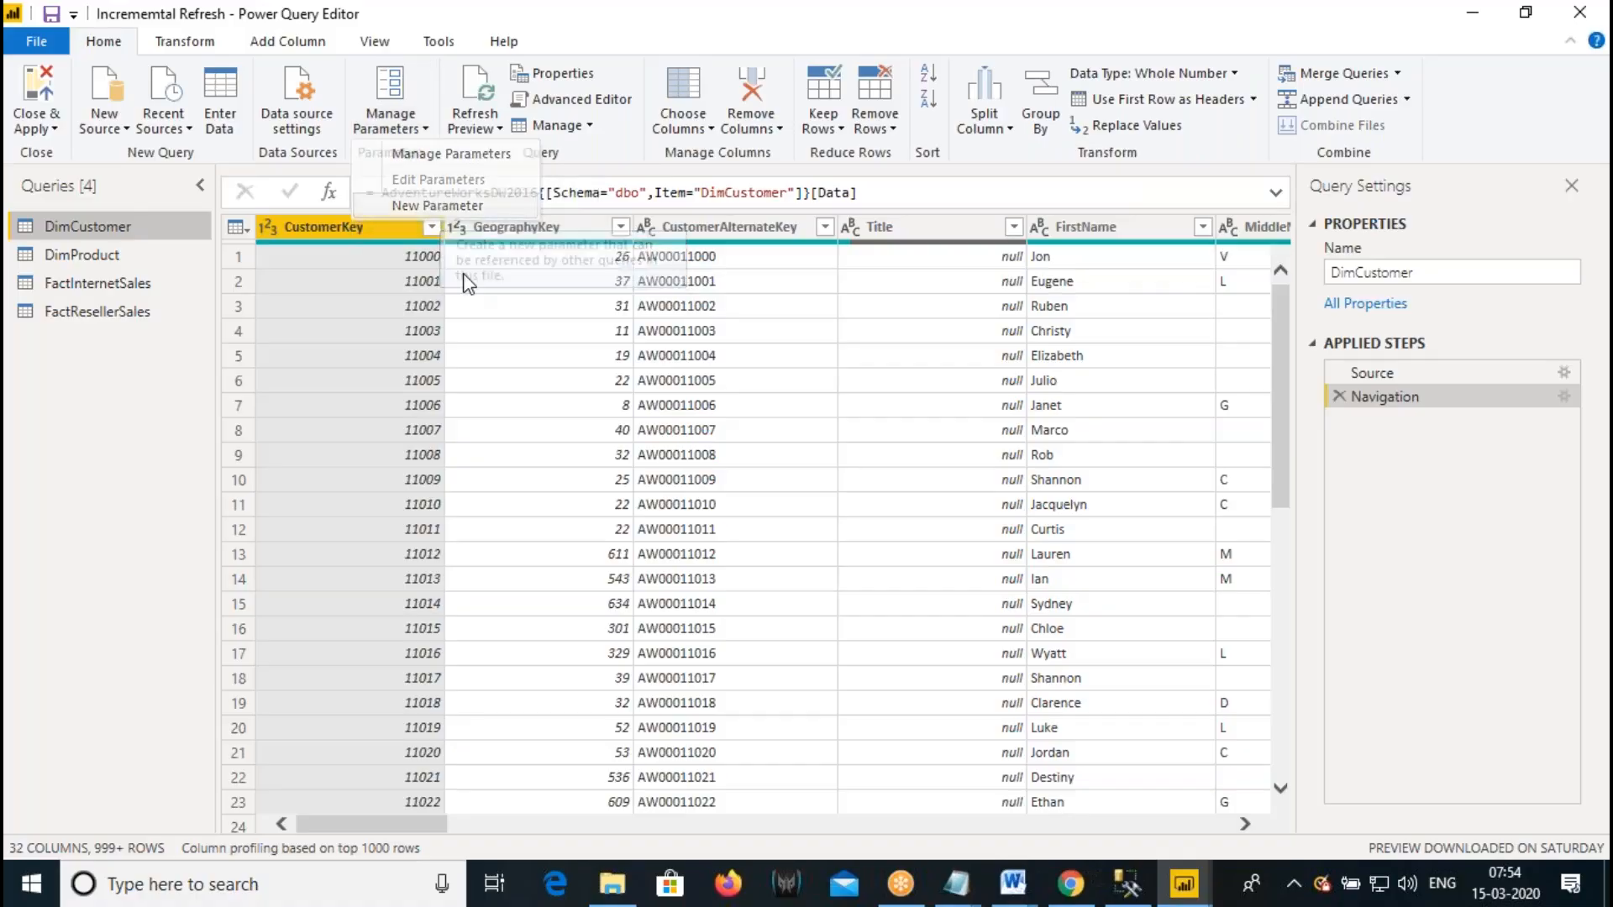
{"action": "left_click_drag", "start_coordinate": [839, 154], "coordinate": [756, 153]}
{"action": "type", "text": "RangeS"}
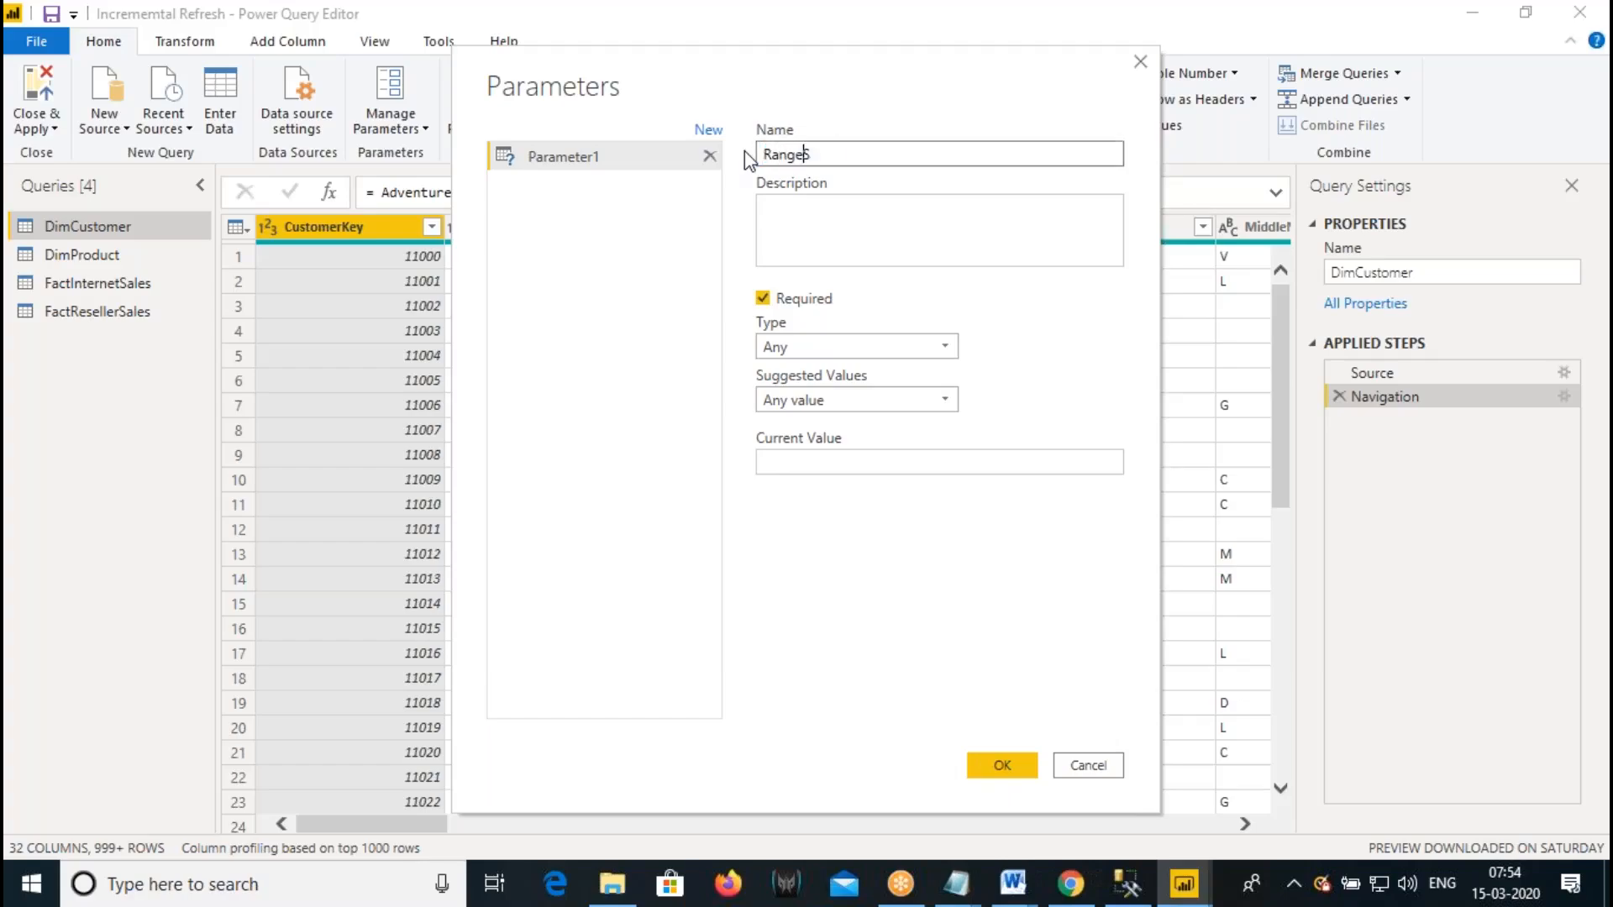
{"action": "type", "text": "tart"}
{"action": "left_click_drag", "start_coordinate": [744, 151], "coordinate": [959, 156]}
{"action": "left_click", "coordinate": [820, 228]}
{"action": "type", "text": "LAPTOP-GFUK08SQ"}
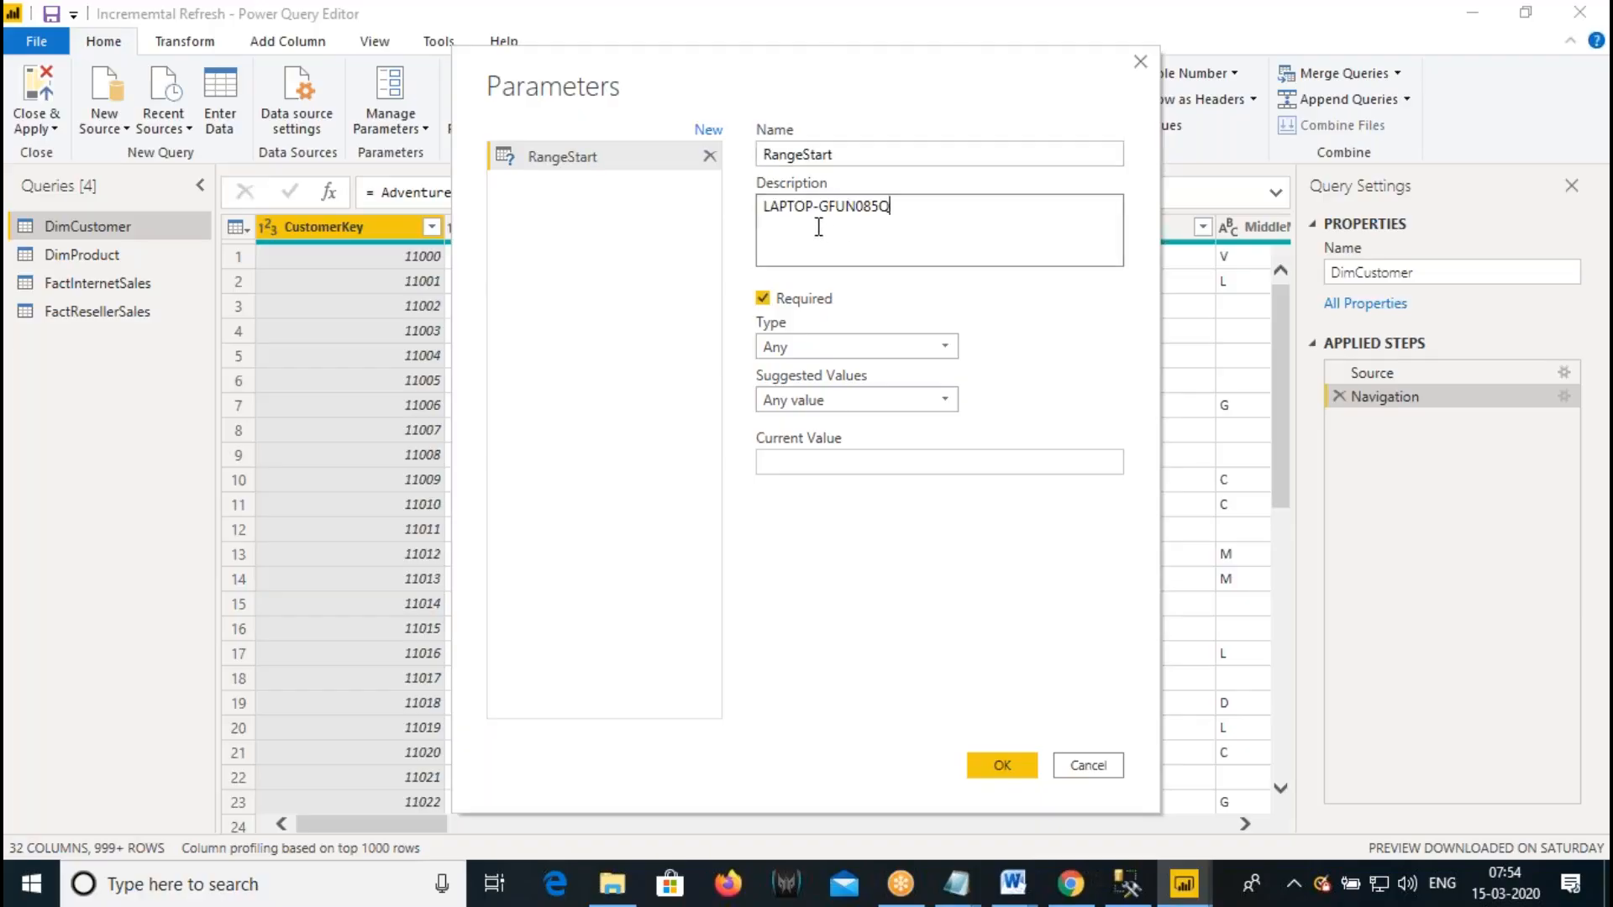
{"action": "key", "text": "ctrl+z"}
{"action": "left_click_drag", "start_coordinate": [853, 155], "coordinate": [707, 162]}
{"action": "key", "text": "ctrl+c"}
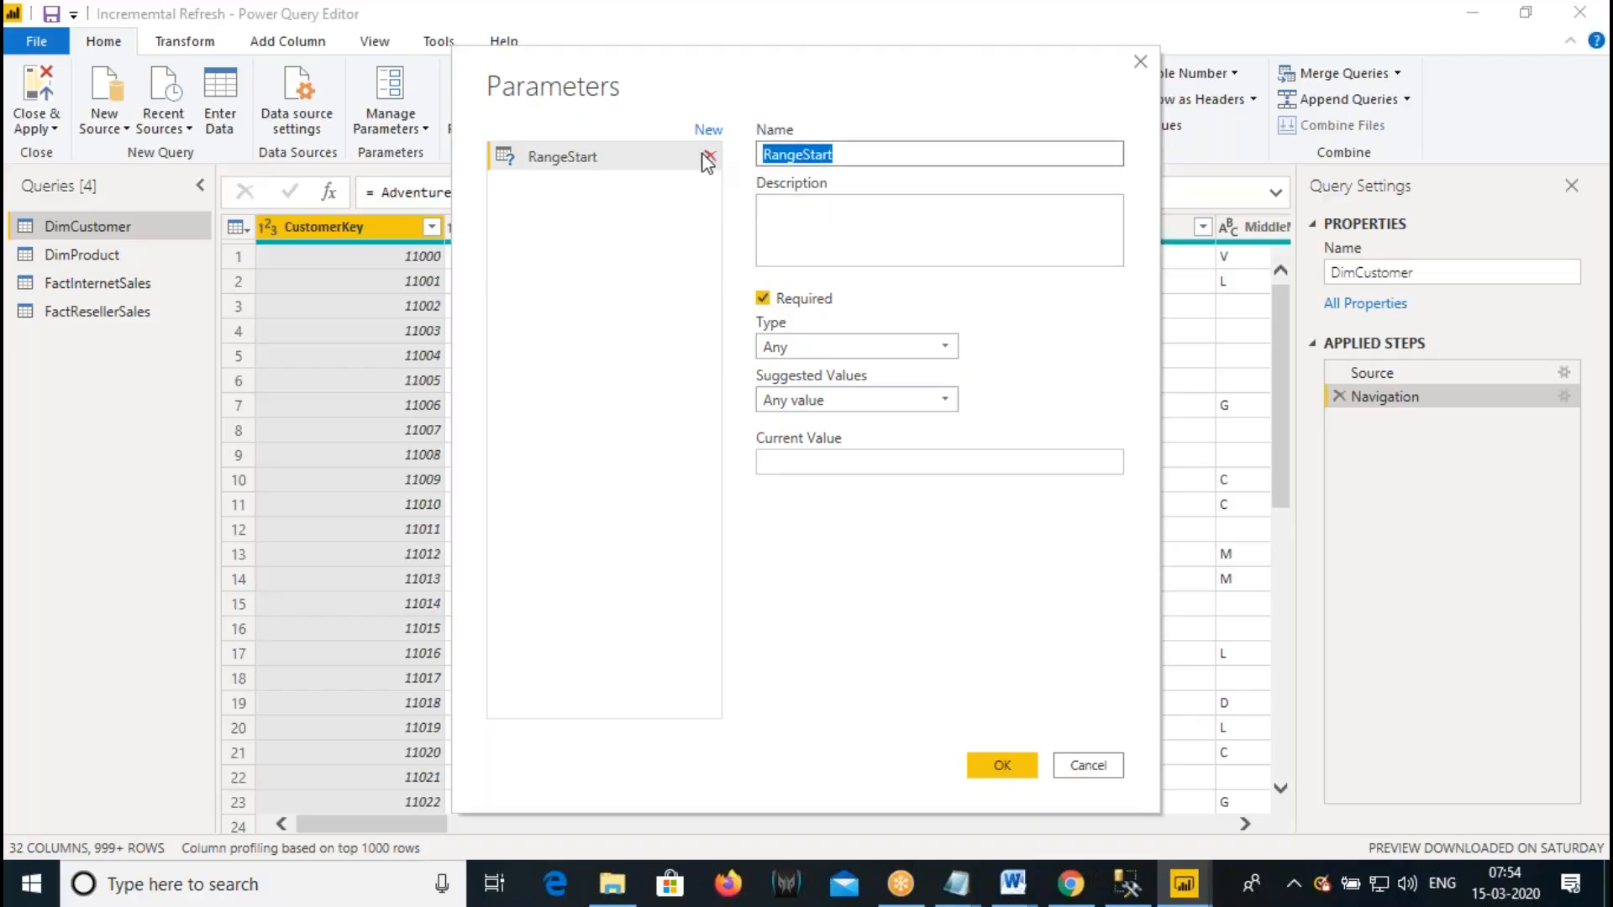
{"action": "left_click", "coordinate": [838, 218]}
{"action": "key", "text": "ctrl+v"}
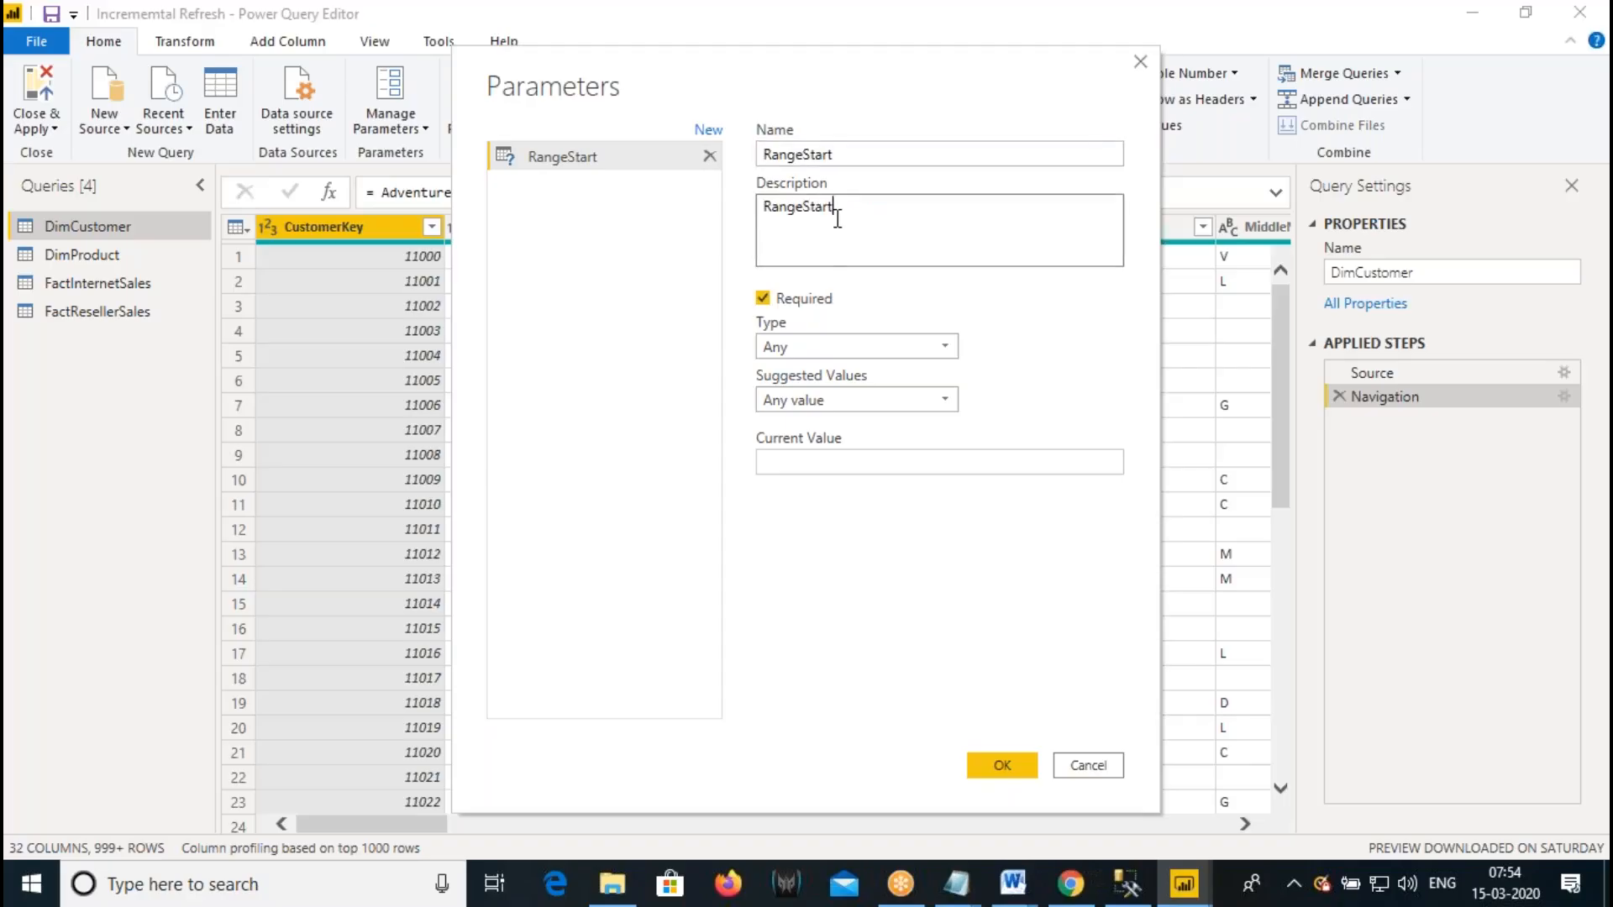
{"action": "left_click", "coordinate": [785, 352]}
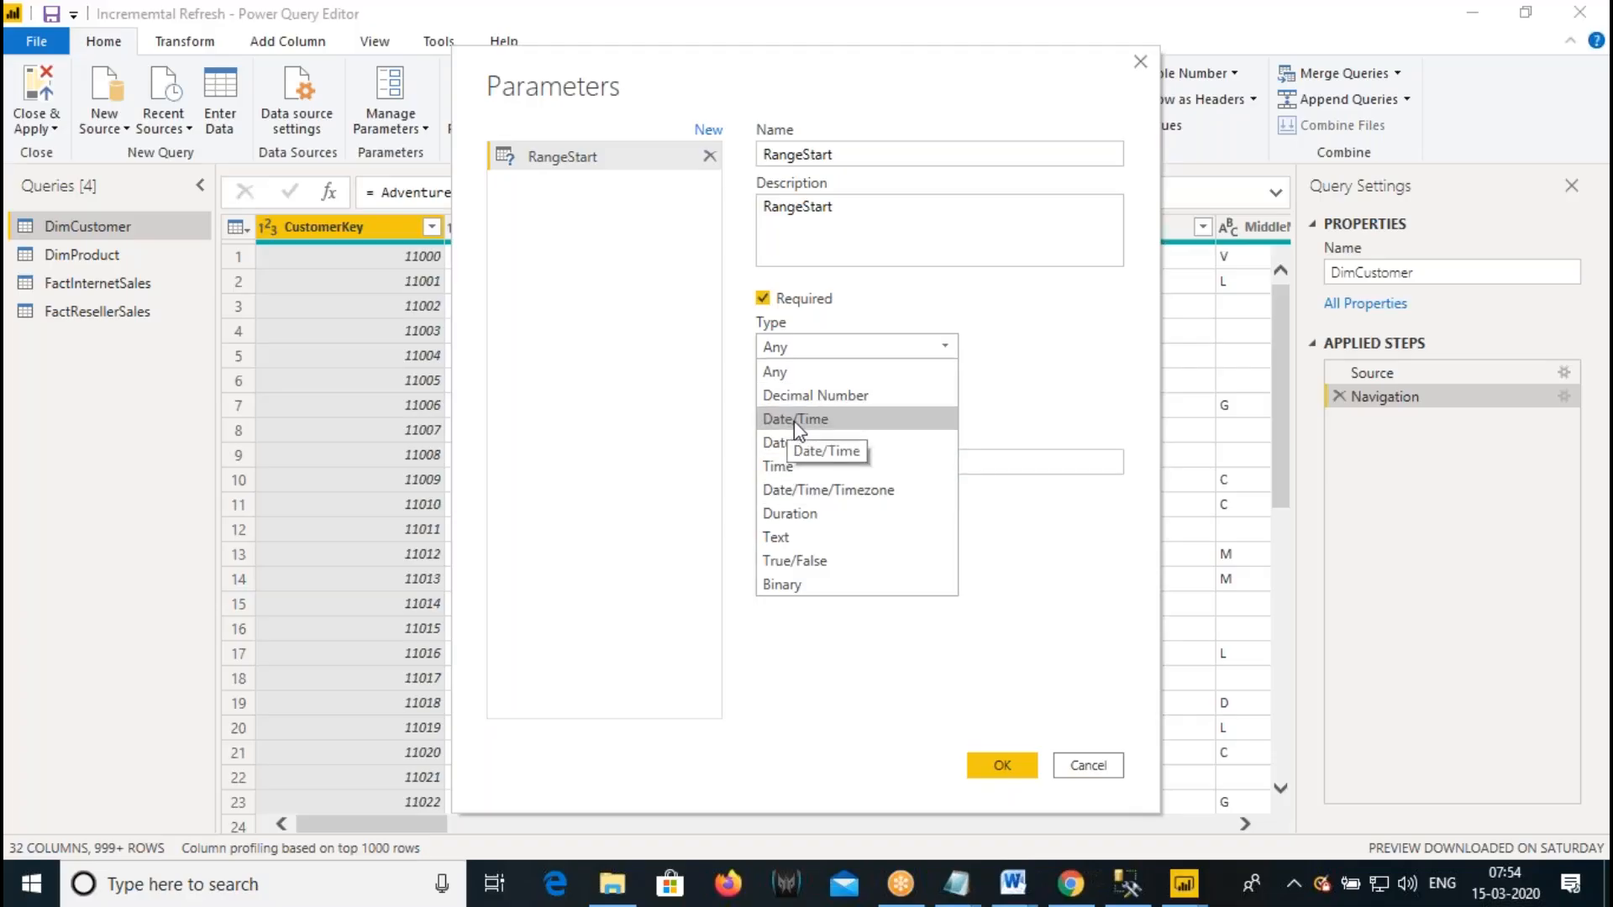
{"action": "left_click", "coordinate": [1085, 765]}
{"action": "left_click", "coordinate": [1085, 765]}
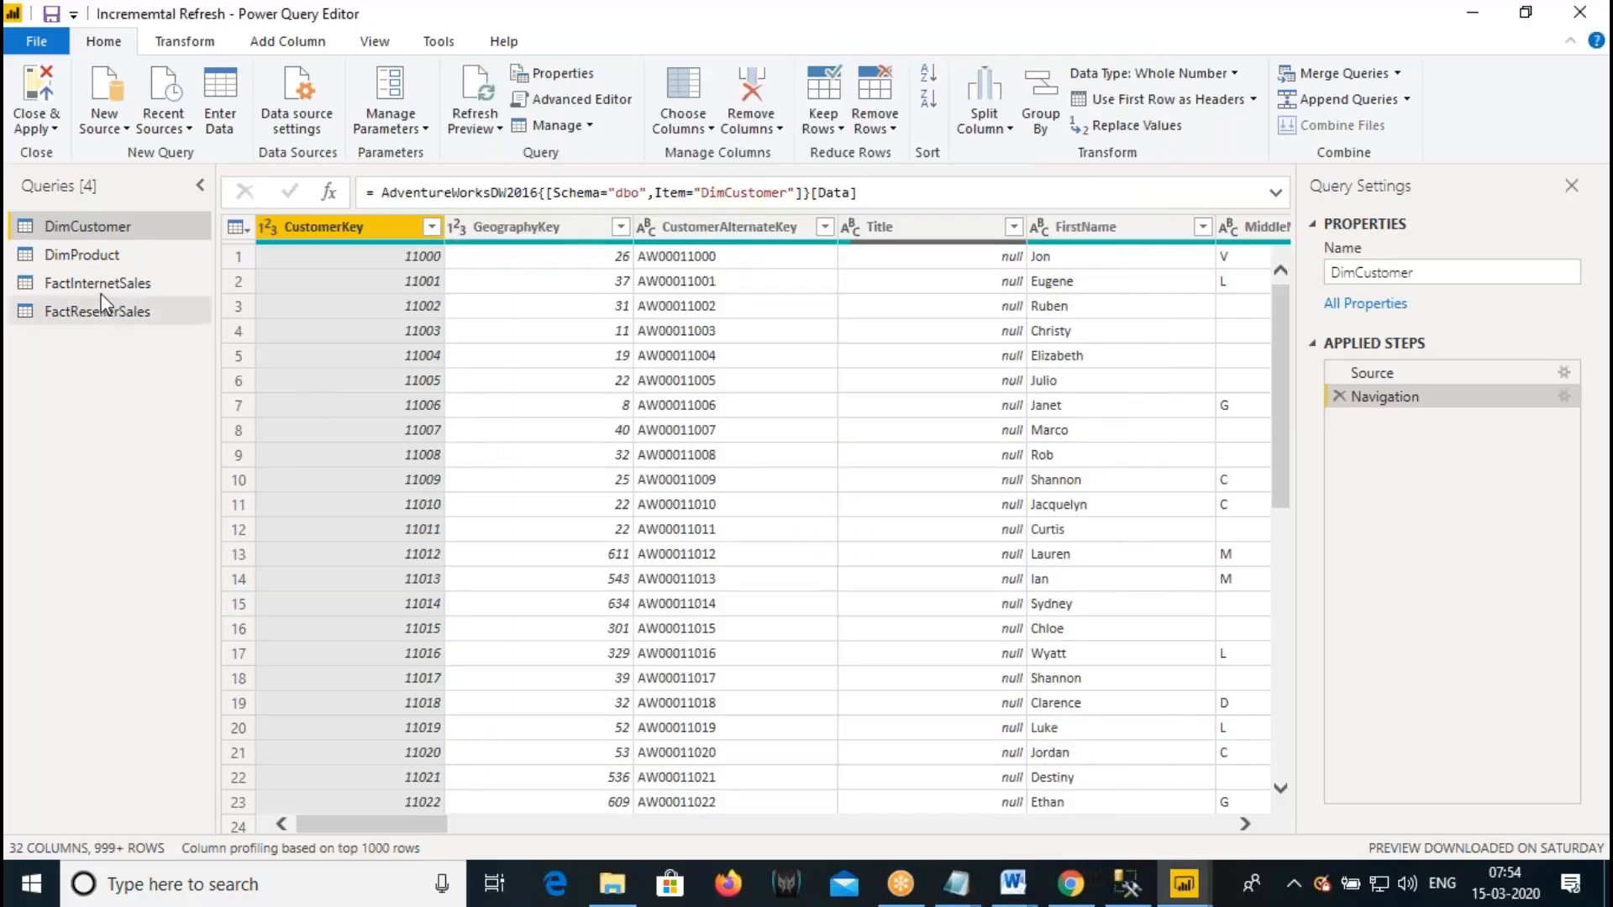
- Open the FactInternetSales query, select its OrderDate column and view the neighbouring date columns
{"action": "left_click", "coordinate": [75, 285]}
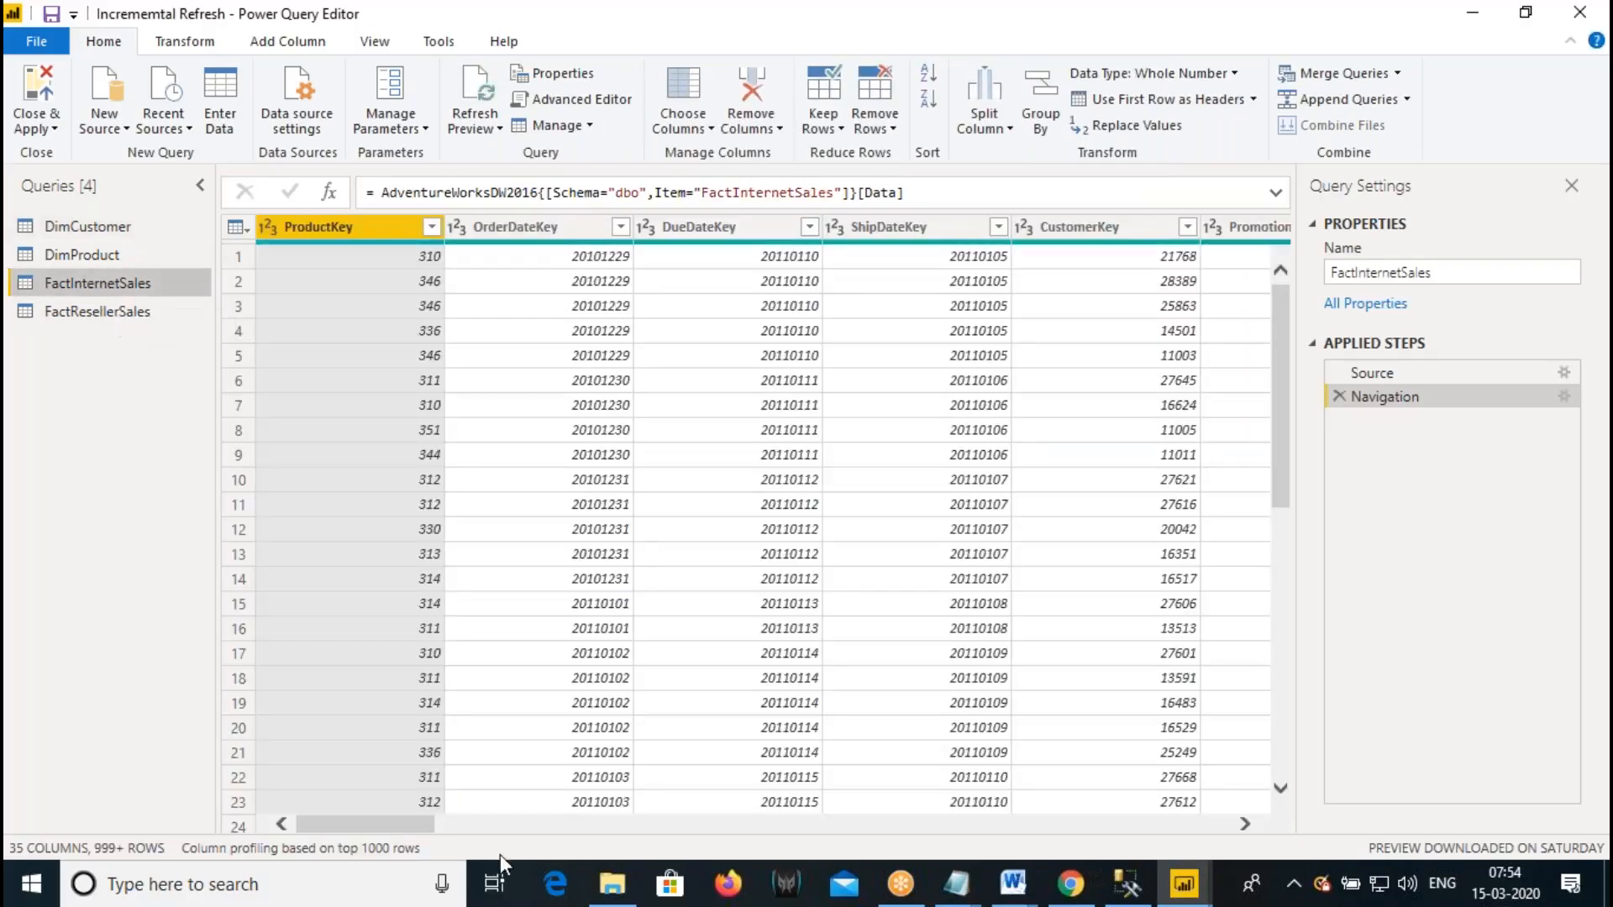
{"action": "left_click_drag", "start_coordinate": [386, 824], "coordinate": [891, 852]}
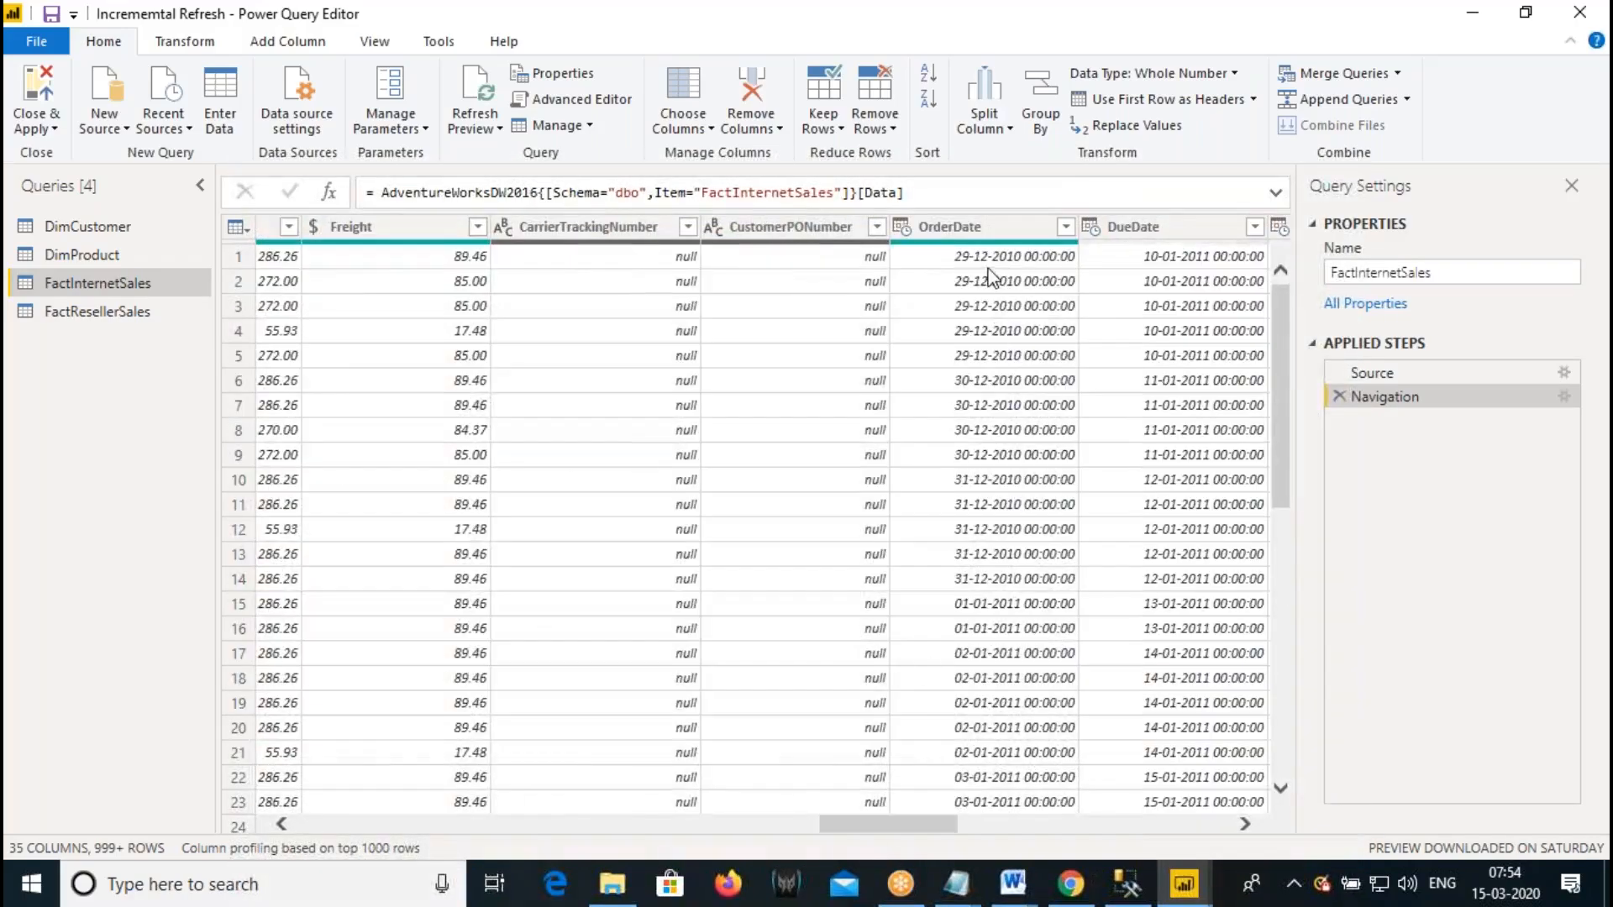
{"action": "left_click", "coordinate": [982, 234]}
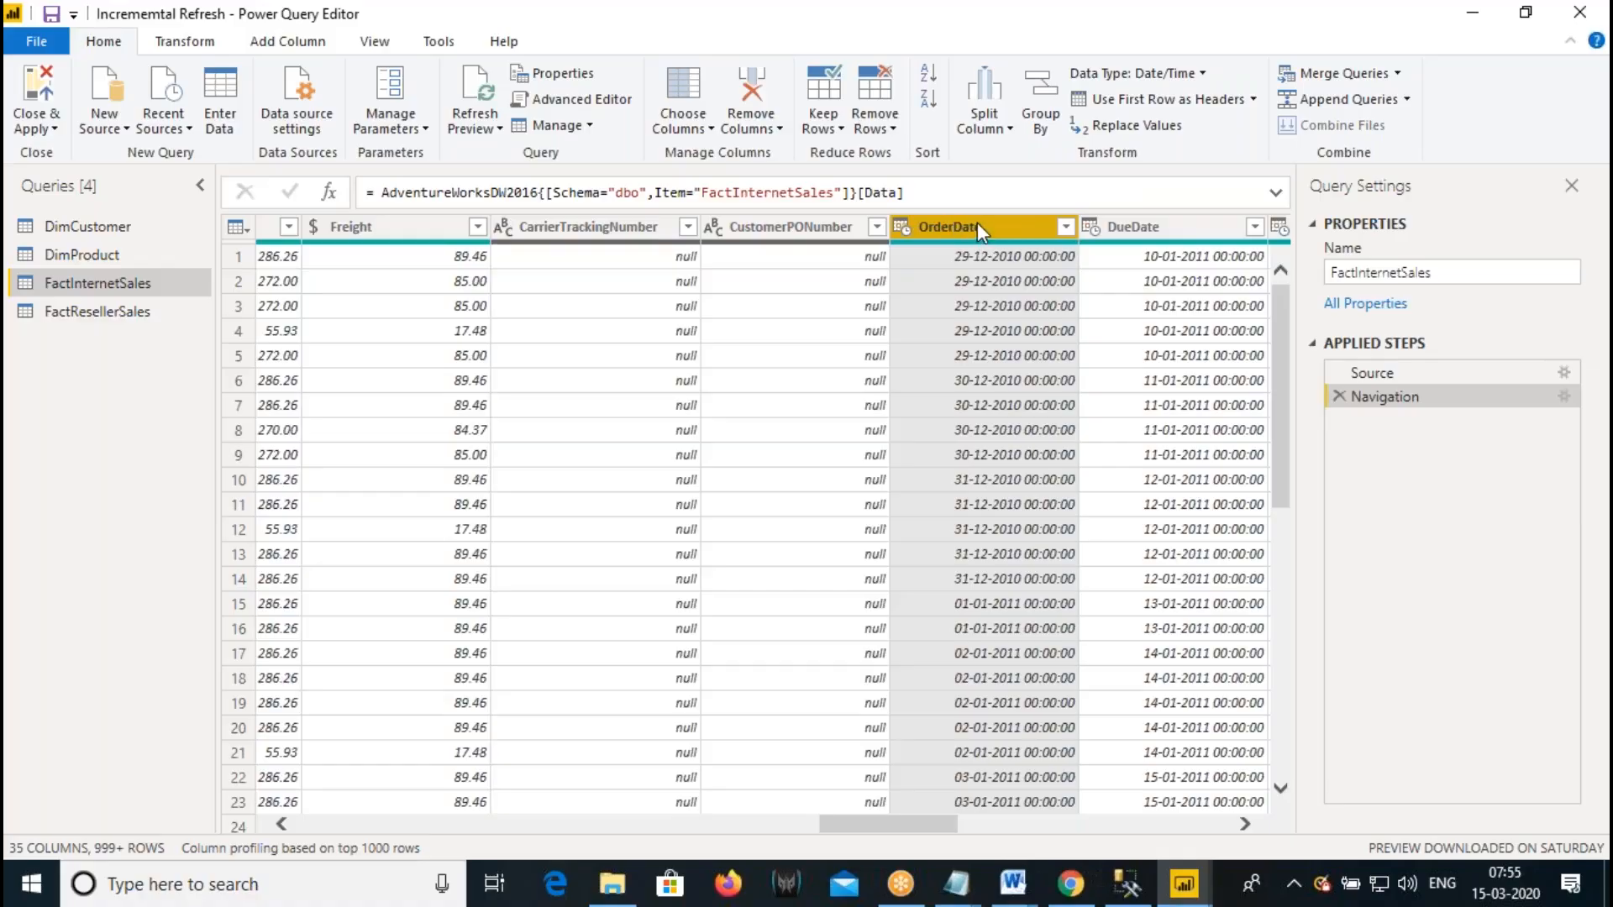
{"action": "left_click_drag", "start_coordinate": [912, 836], "coordinate": [979, 850]}
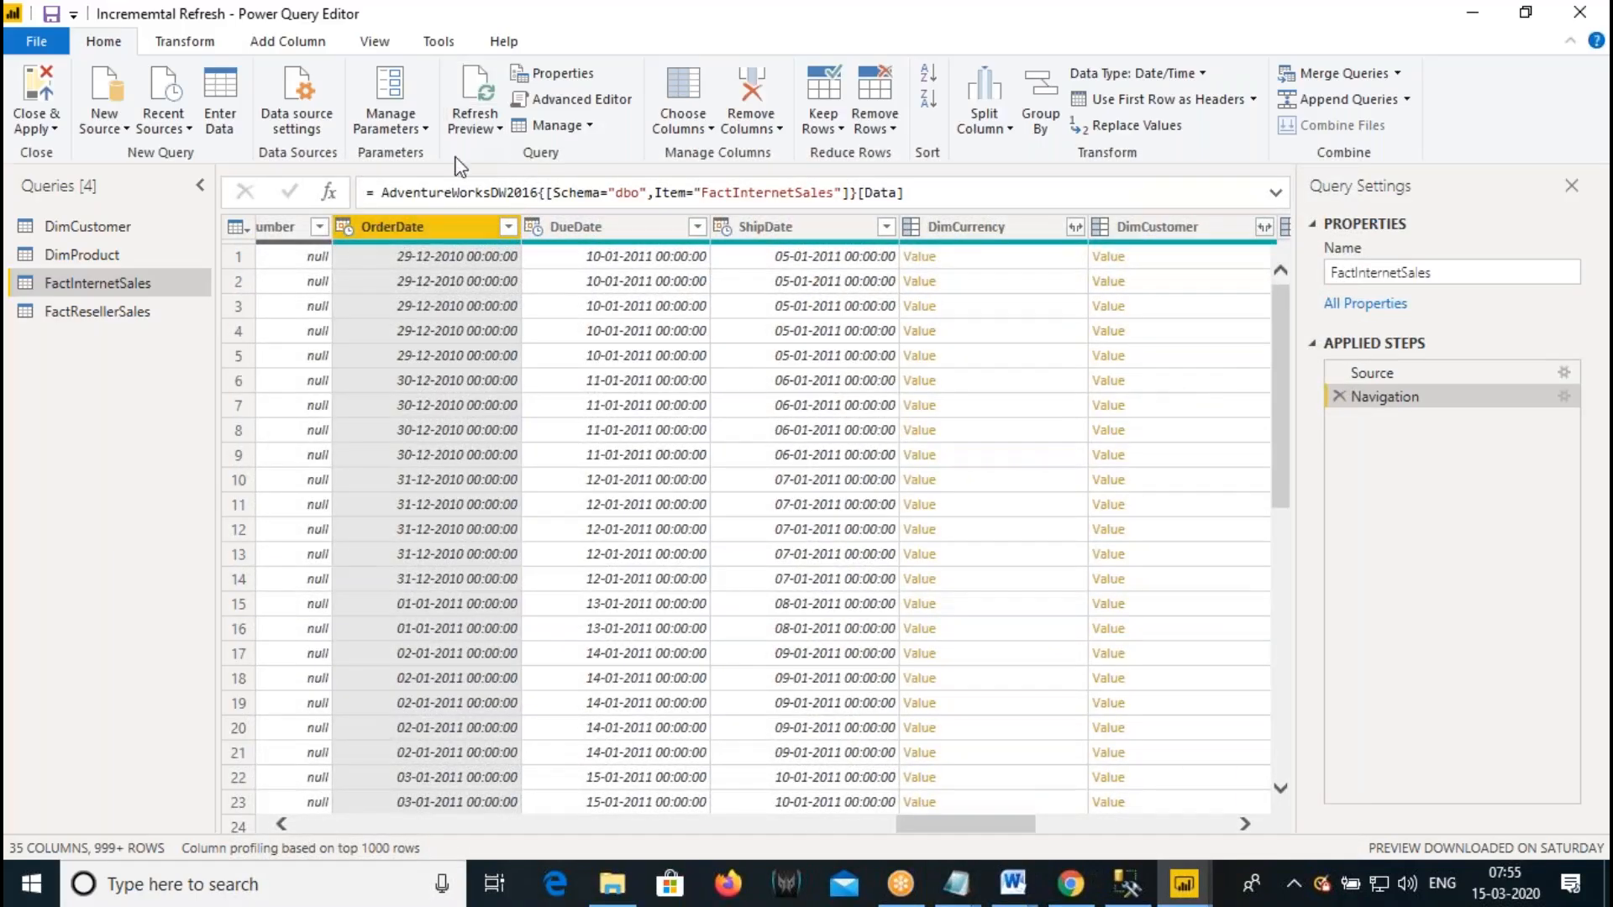
- Create a new query parameter with both its name and description set to RangeStart
{"action": "left_click", "coordinate": [426, 130]}
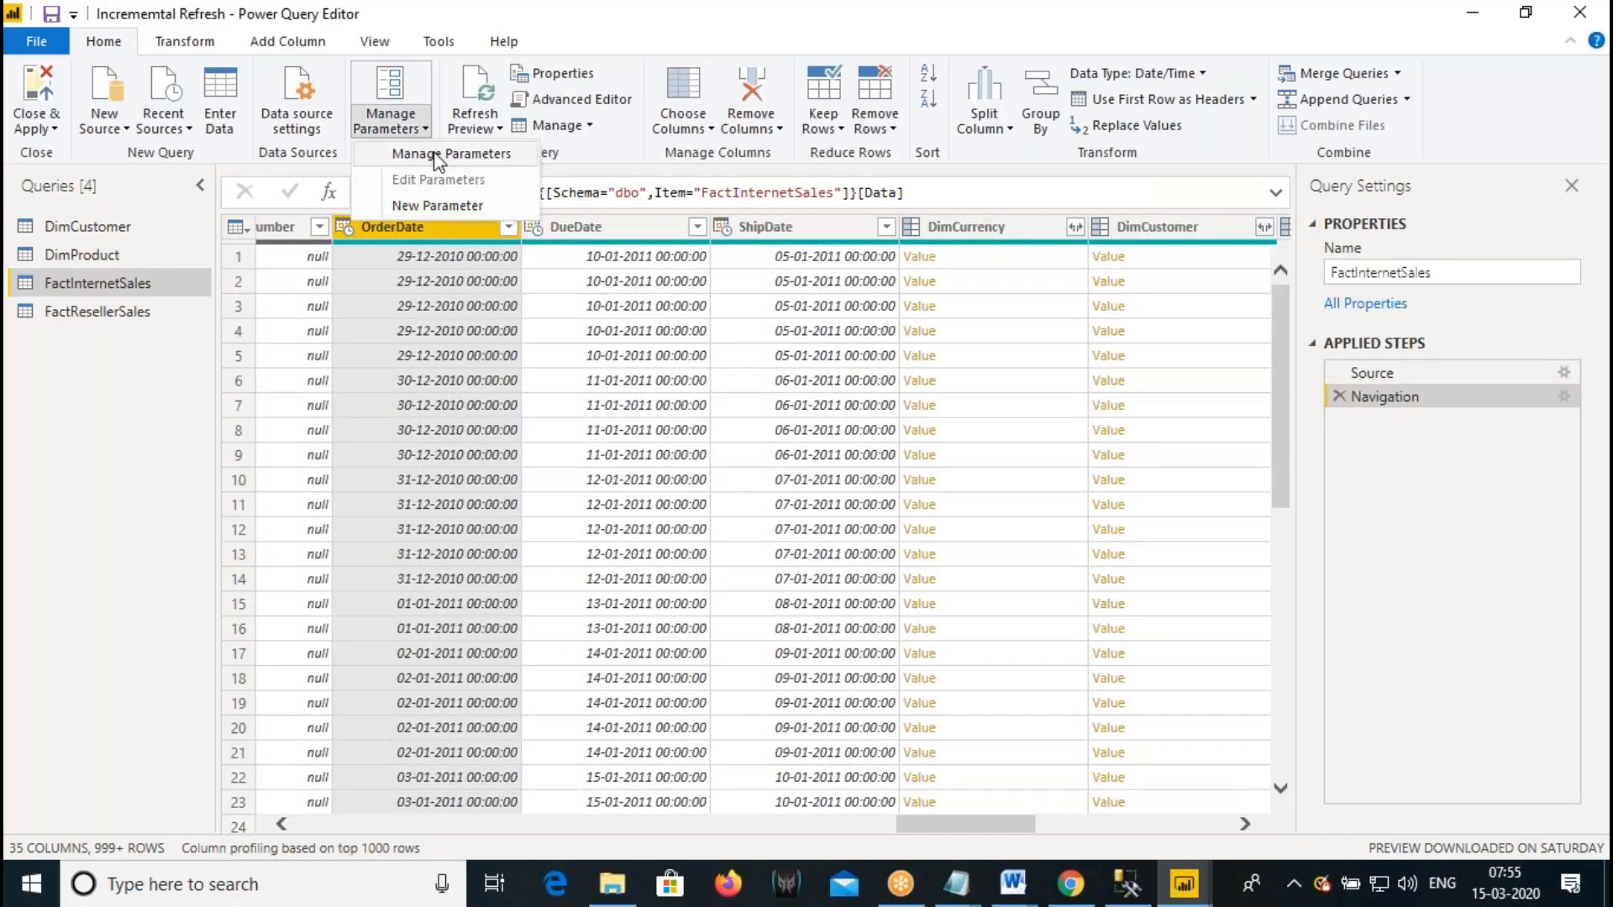
{"action": "left_click", "coordinate": [450, 204]}
{"action": "left_click_drag", "start_coordinate": [705, 67], "coordinate": [903, 120]}
{"action": "left_click_drag", "start_coordinate": [1044, 210], "coordinate": [905, 204]}
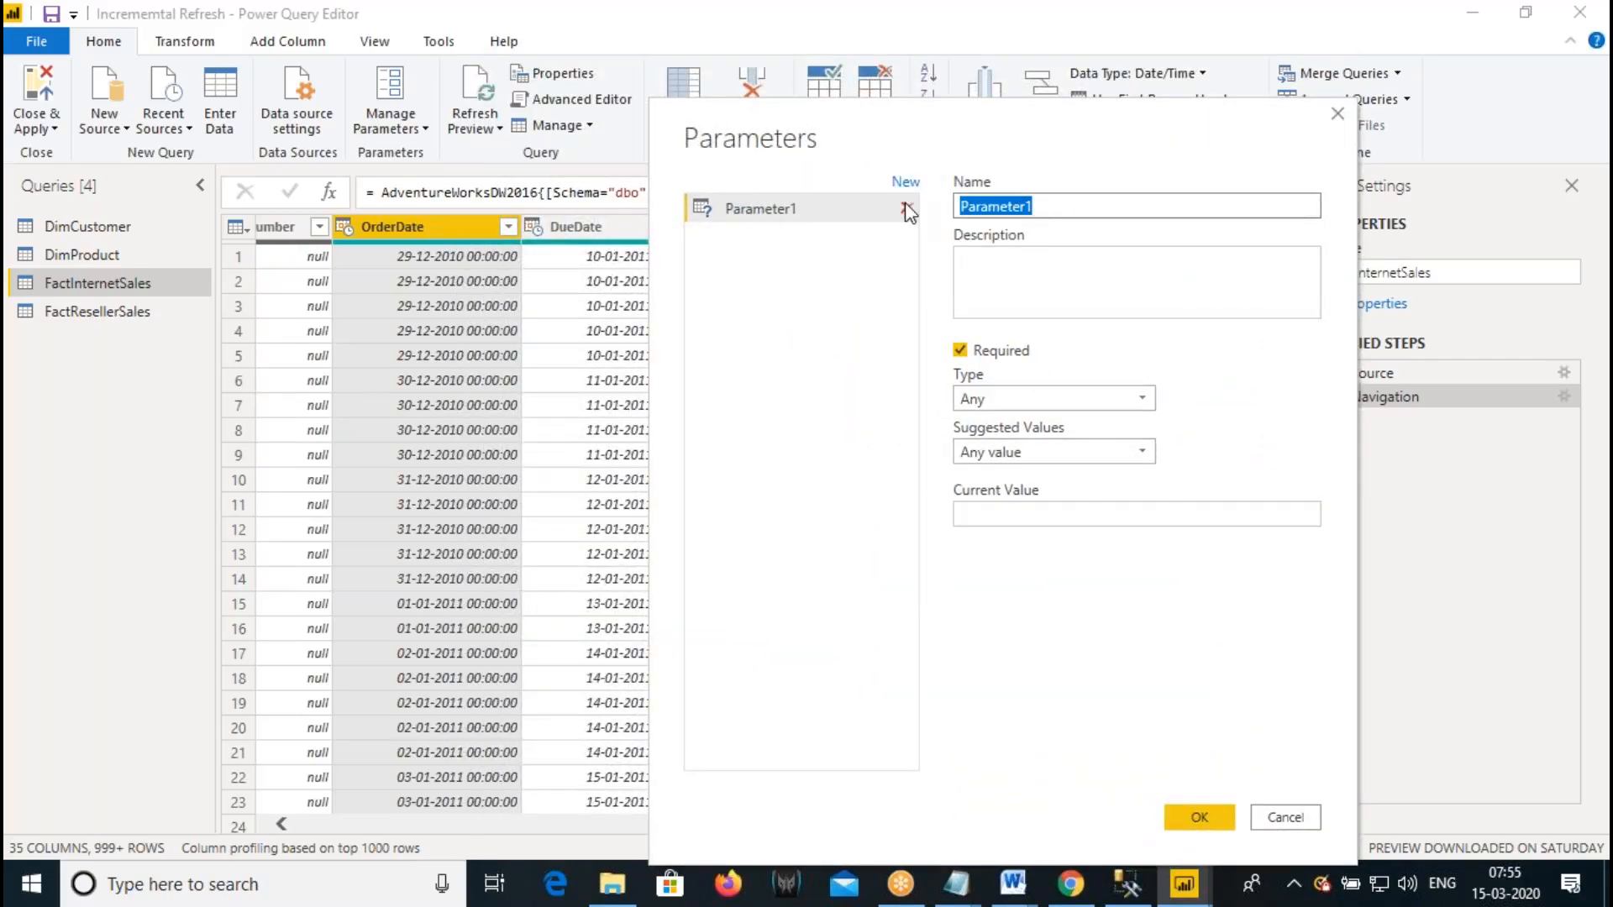
{"action": "key", "text": "ctrl+v"}
{"action": "left_click", "coordinate": [1007, 263]}
{"action": "key", "text": "ctrl+v"}
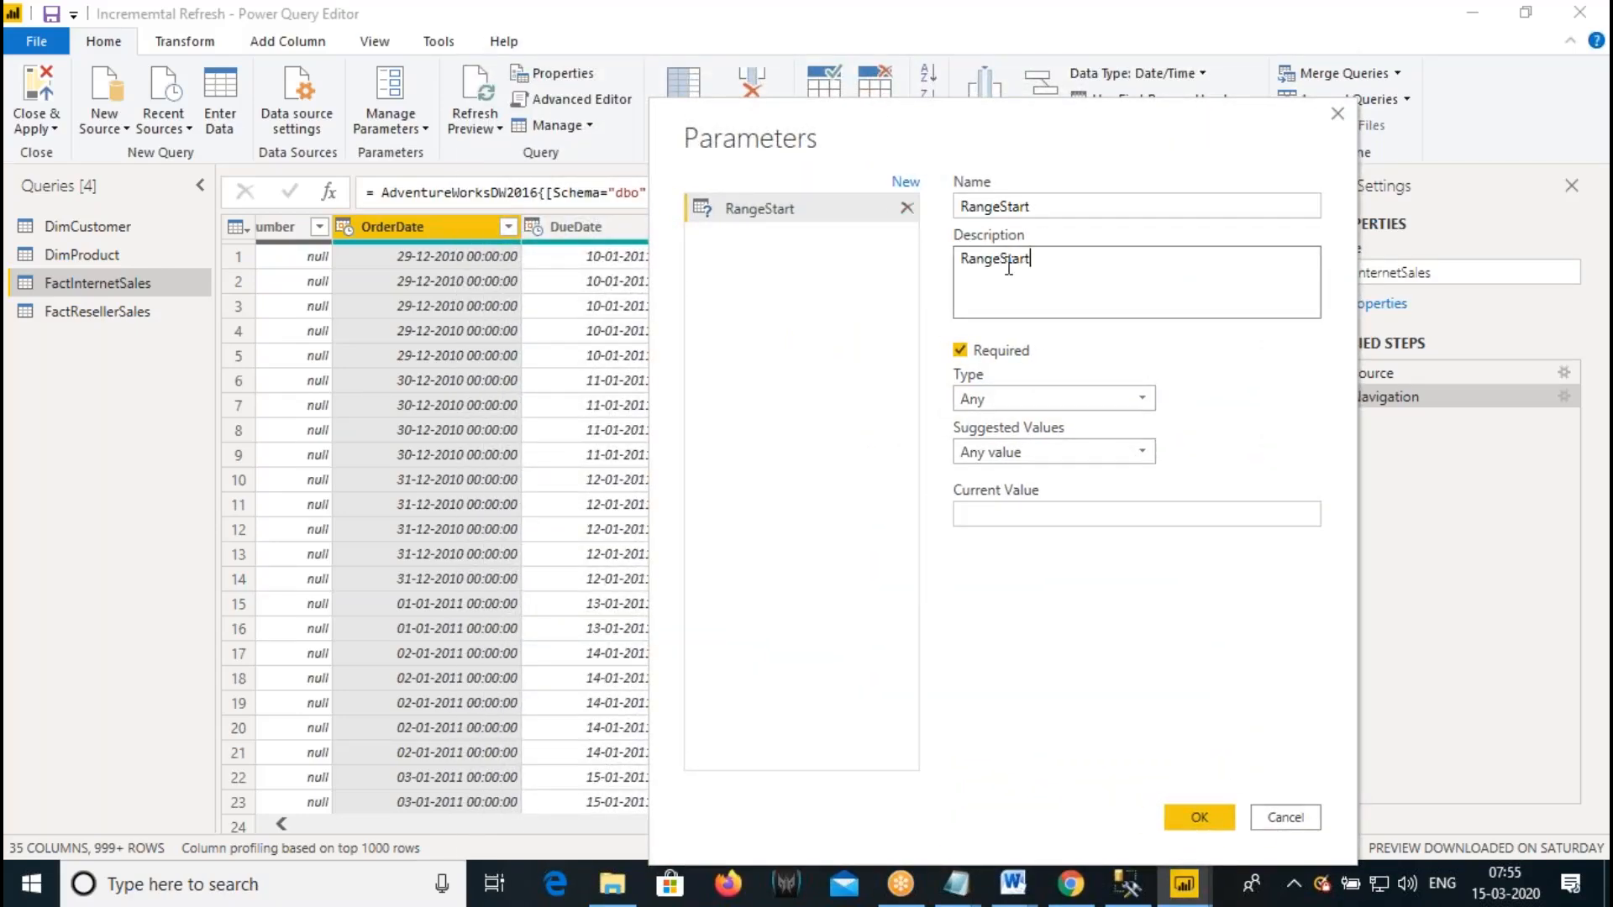
{"action": "left_click", "coordinate": [1005, 400]}
{"action": "left_click", "coordinate": [990, 471]}
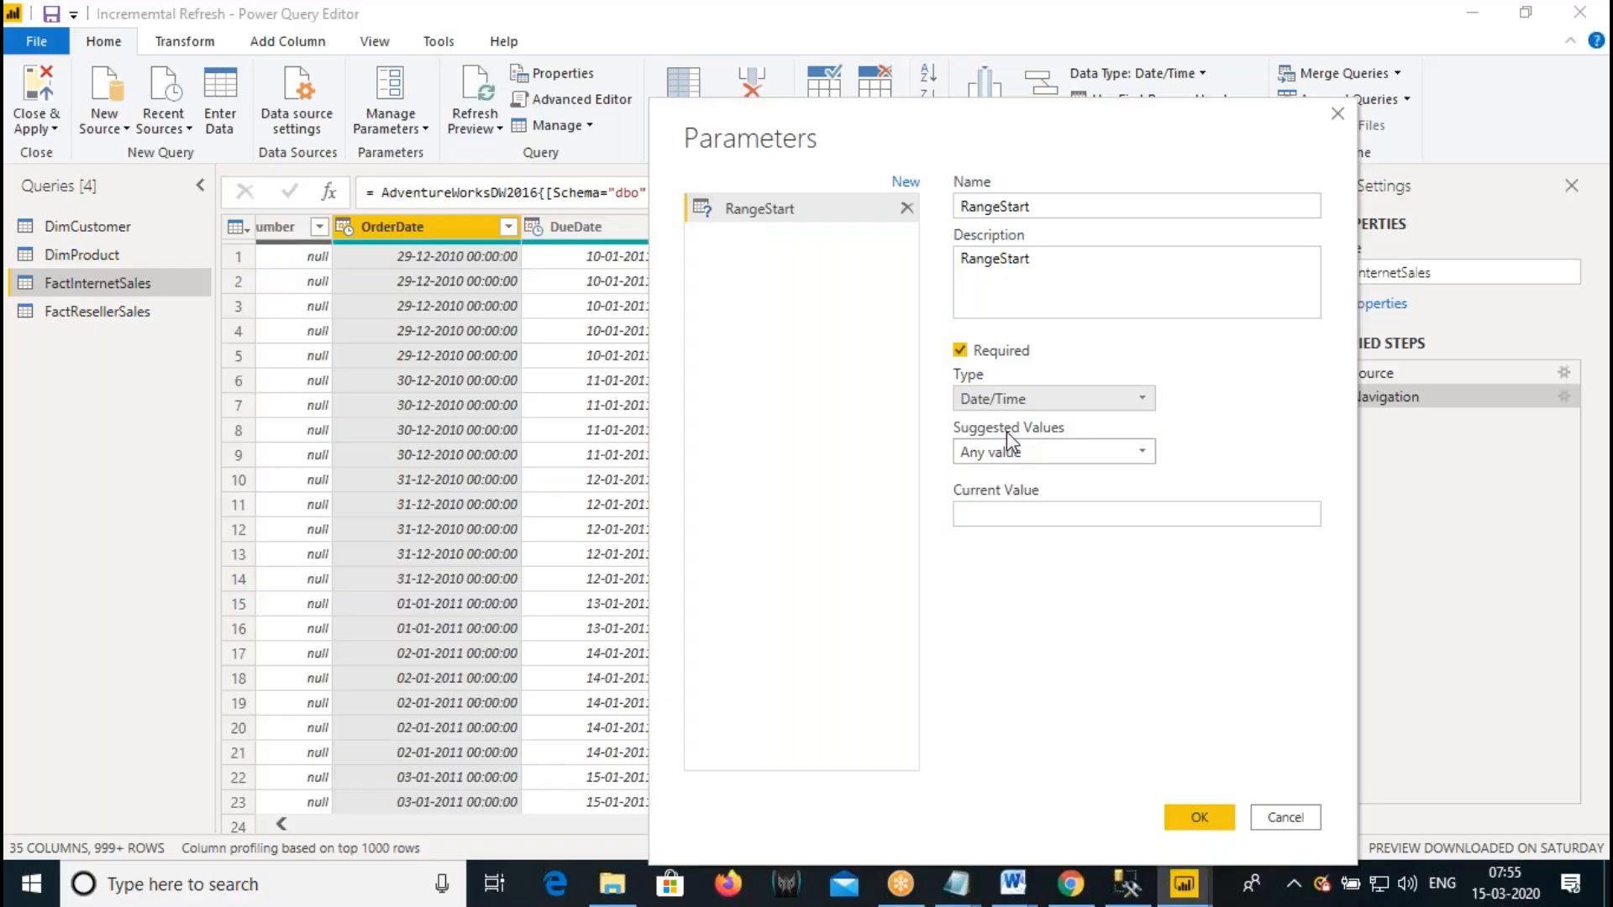
{"action": "left_click", "coordinate": [995, 516]}
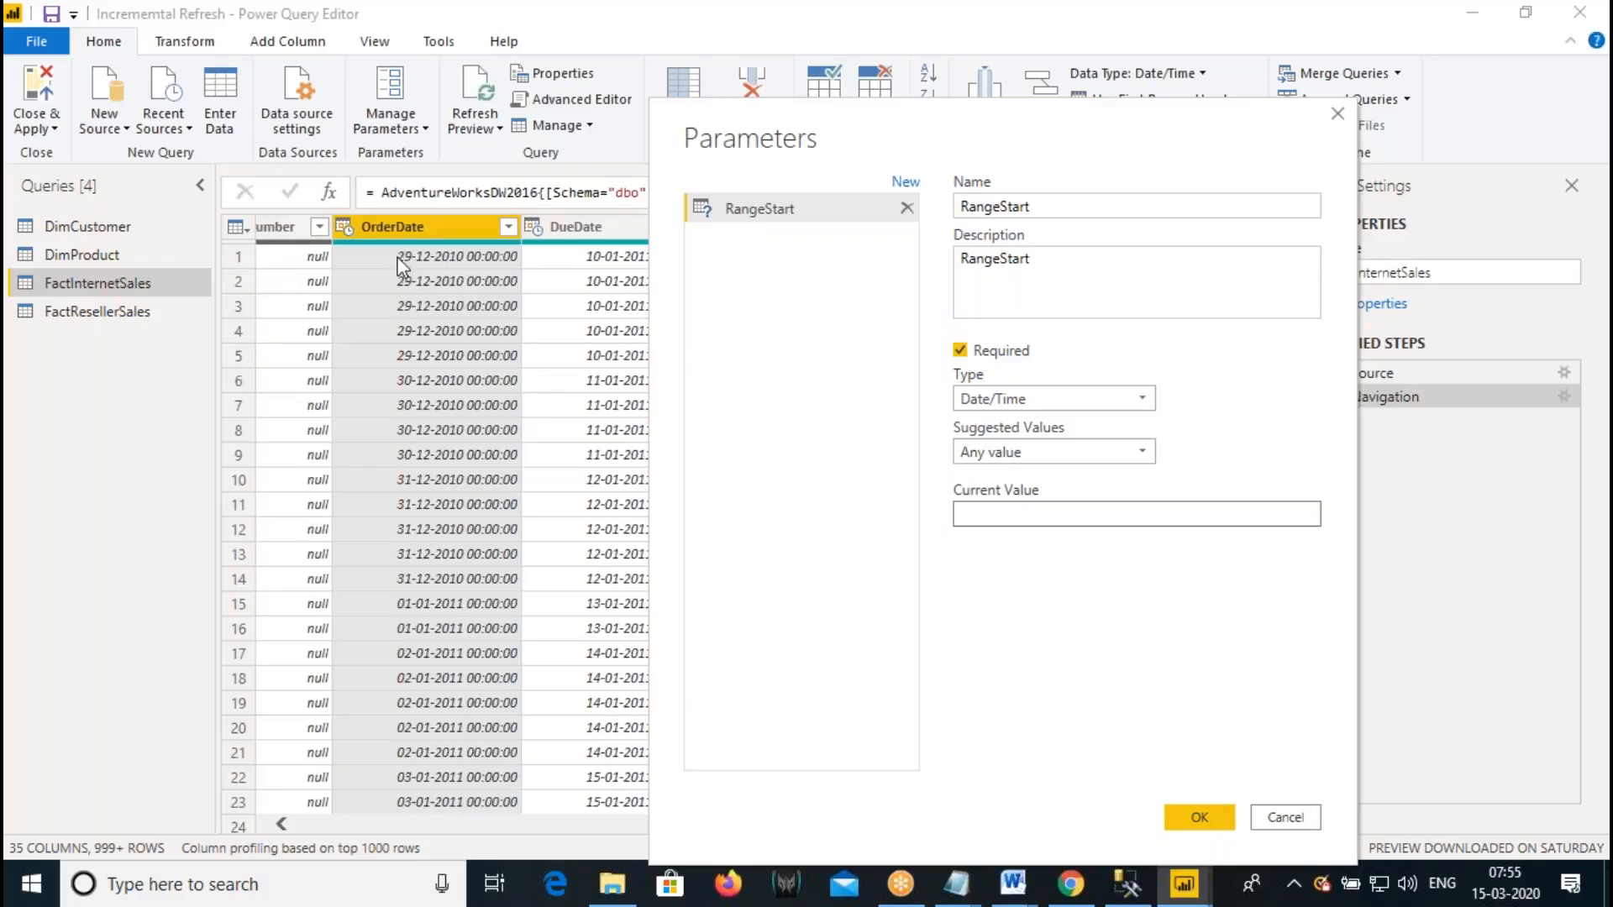
{"action": "type", "text": "01-"}
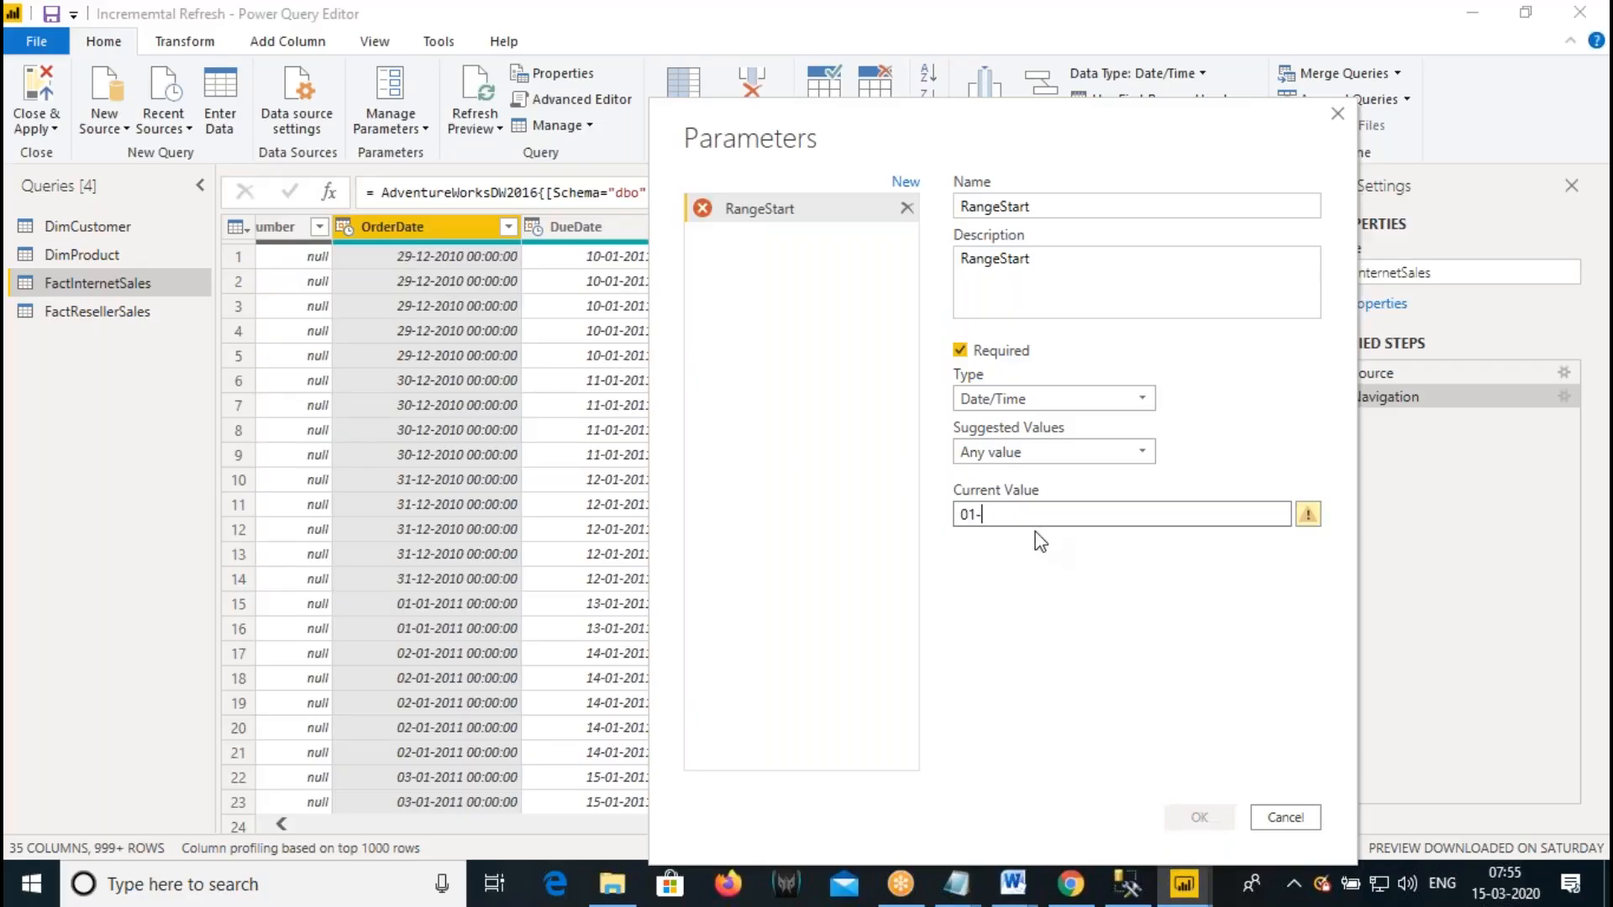
{"action": "type", "text": "01-2011 0"}
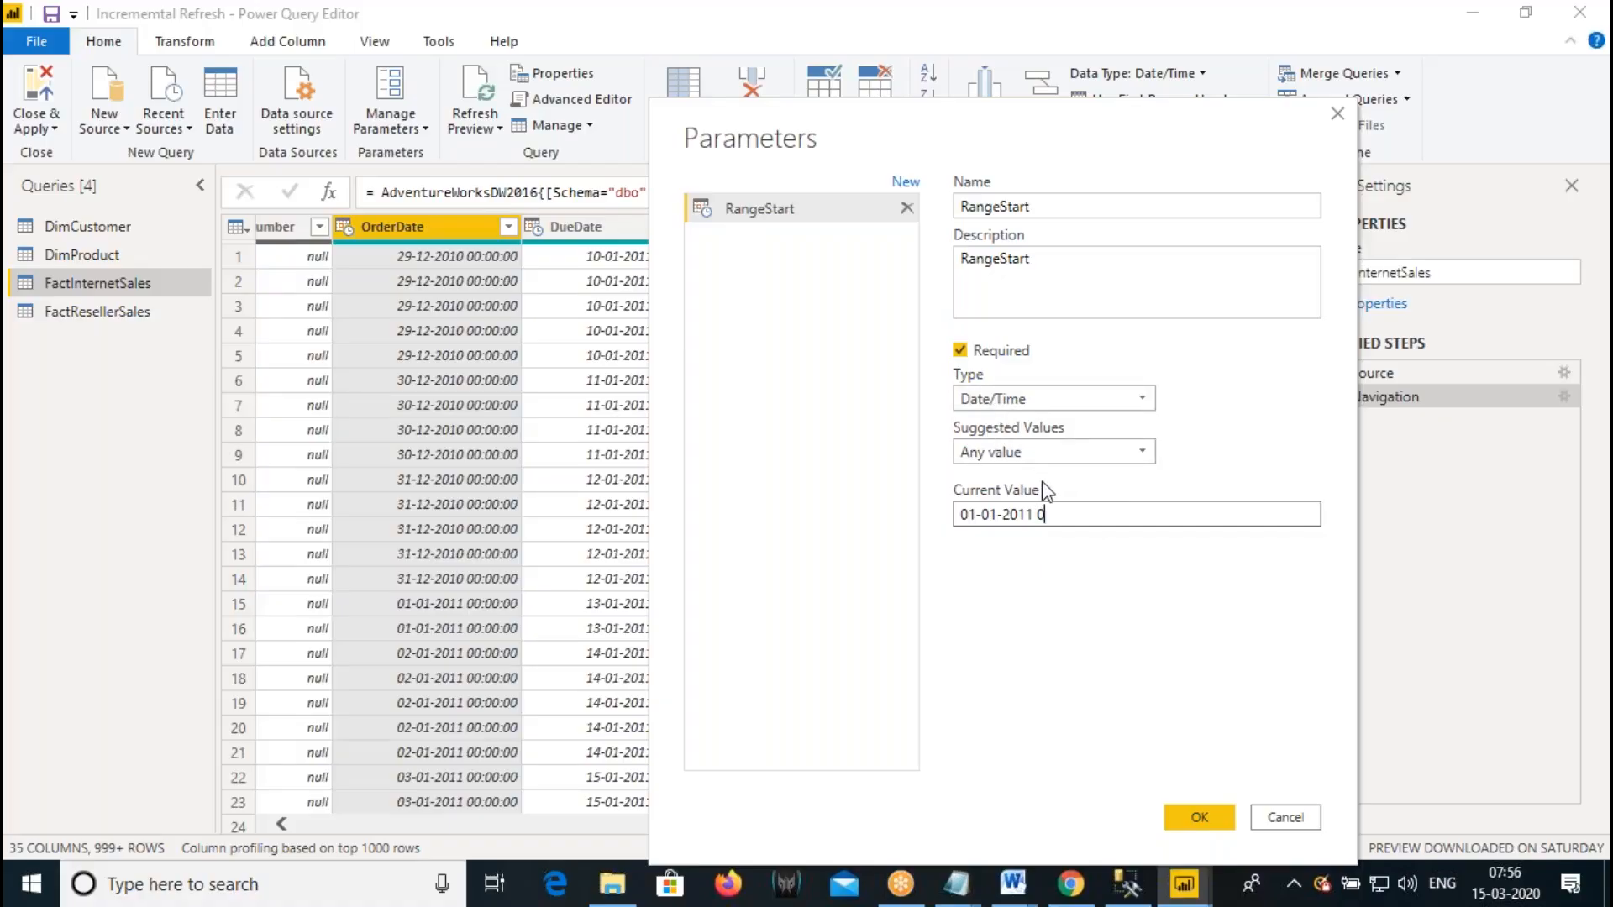
{"action": "type", "text": ":00:00"}
- Check the RangeStart parameter's name, description and current value
{"action": "left_click_drag", "start_coordinate": [1092, 514], "coordinate": [962, 515]}
{"action": "left_click", "coordinate": [1018, 263]}
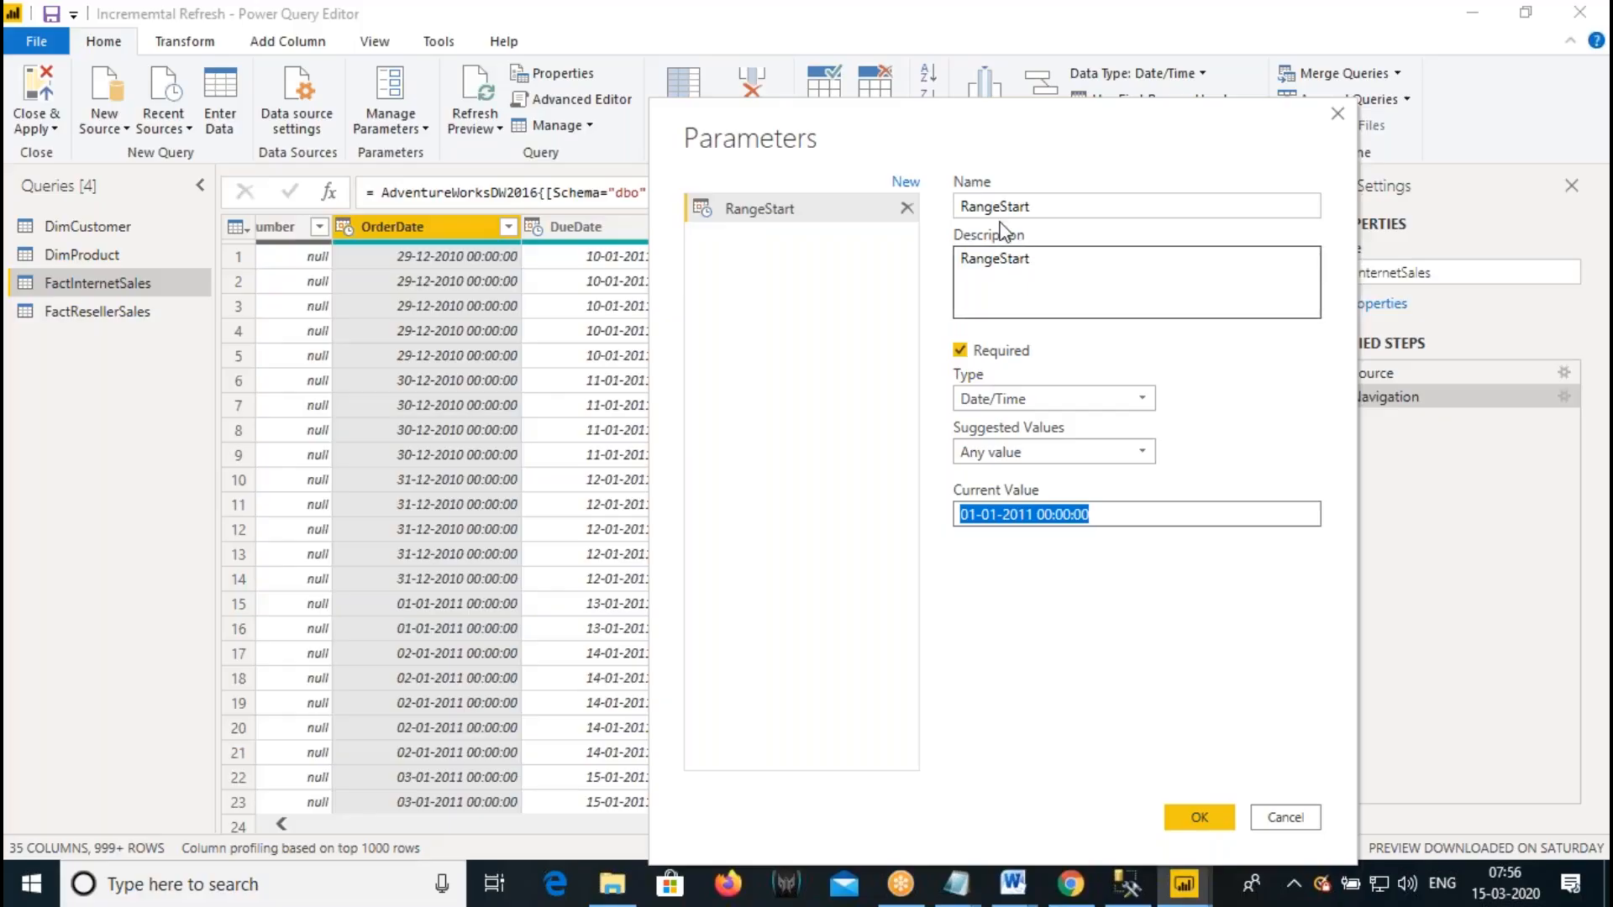
{"action": "left_click", "coordinate": [962, 206]}
{"action": "left_click_drag", "start_coordinate": [962, 206], "coordinate": [1051, 206]}
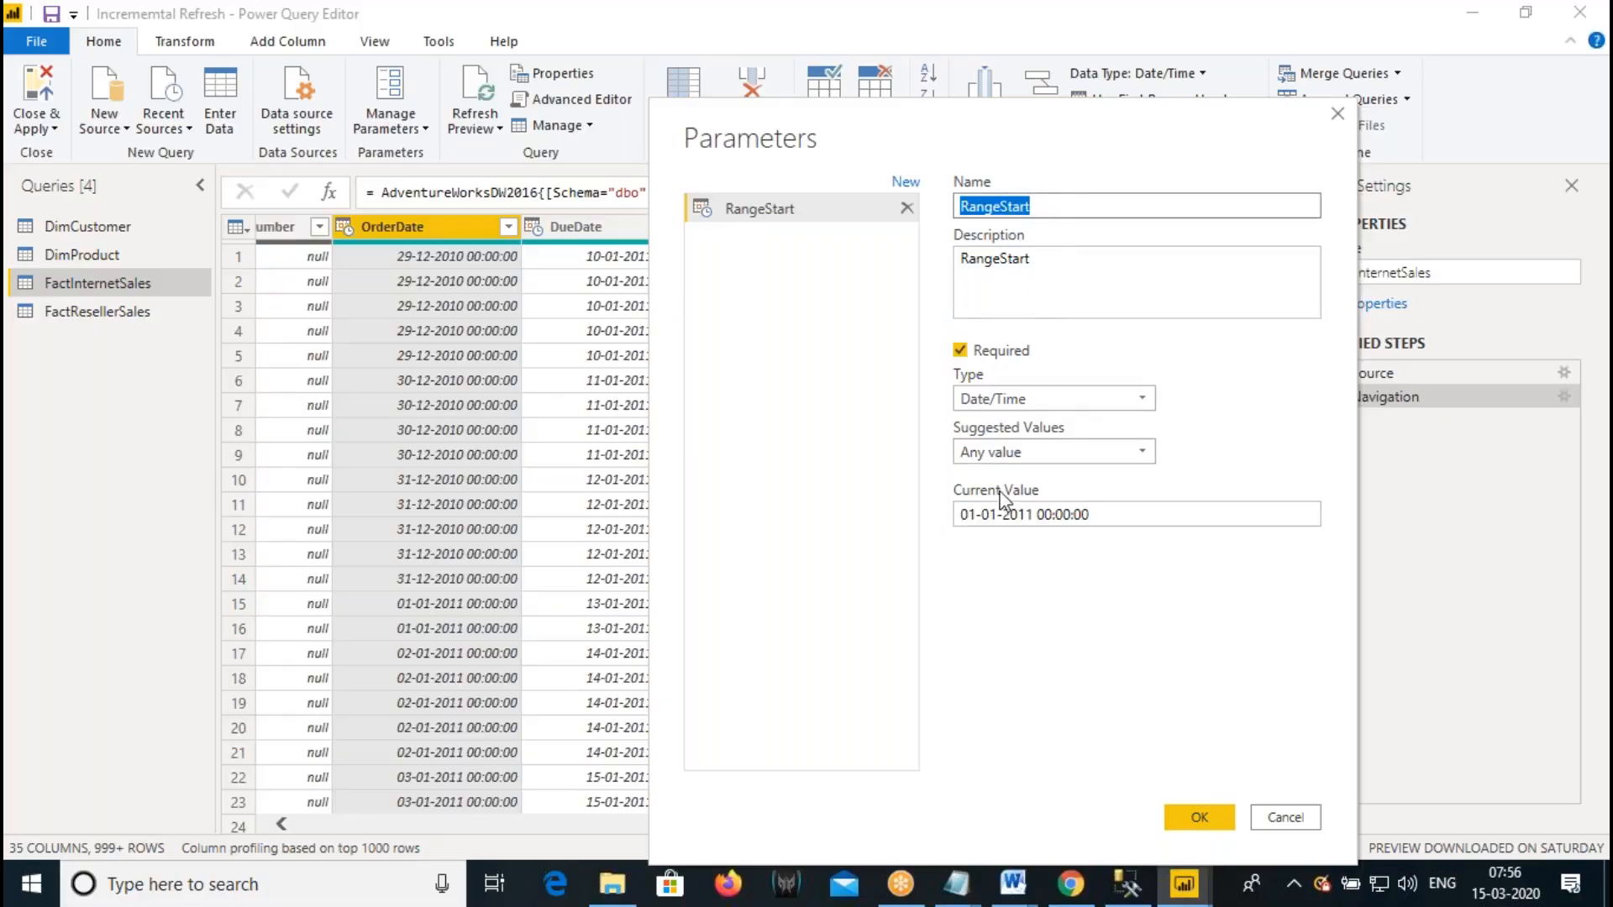
{"action": "left_click_drag", "start_coordinate": [959, 514], "coordinate": [1090, 514]}
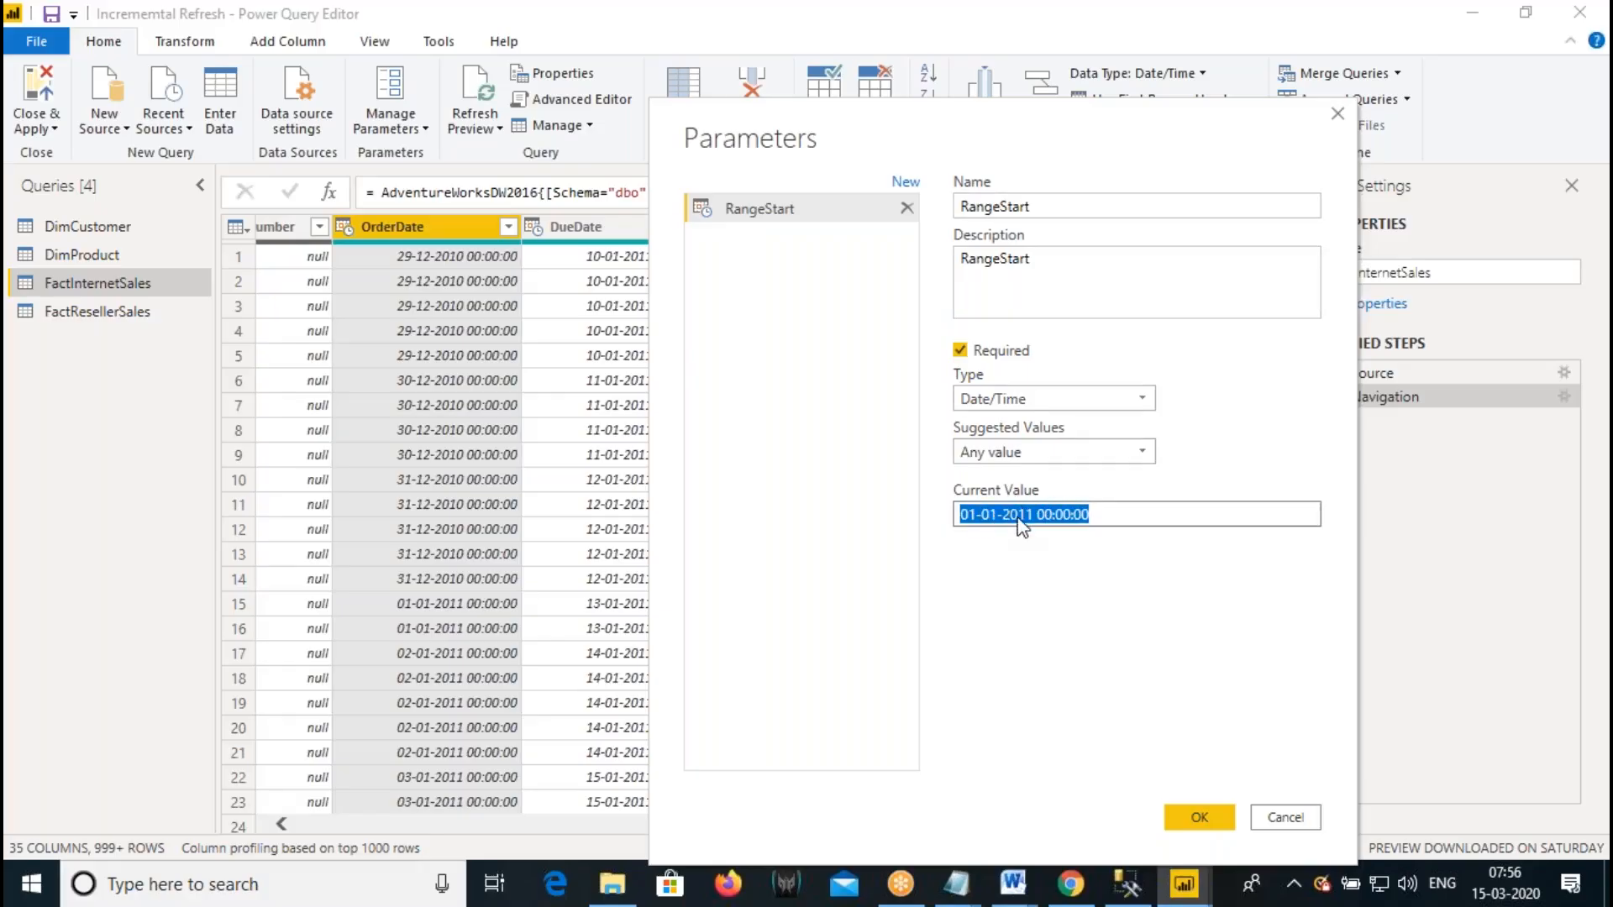
{"action": "left_click", "coordinate": [837, 252]}
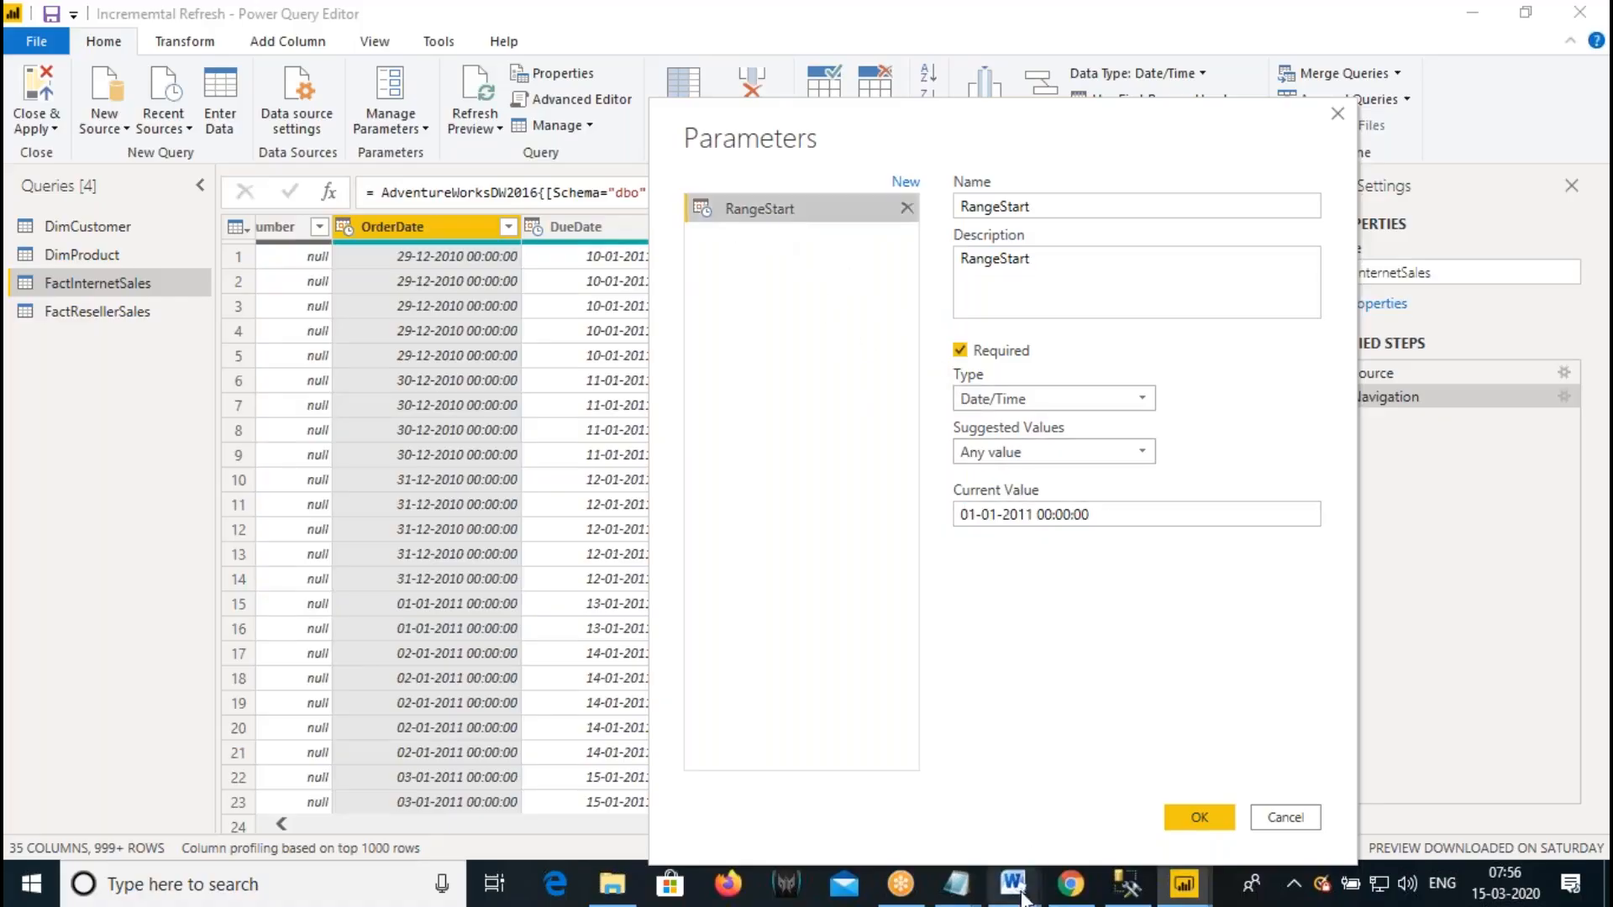
- Switch to Incremental Refresh.docx in Word, select the reserved name RangeEnd in the parameters paragraph, and return to the Power Query Editor
{"action": "mouse_move", "coordinate": [1012, 882]}
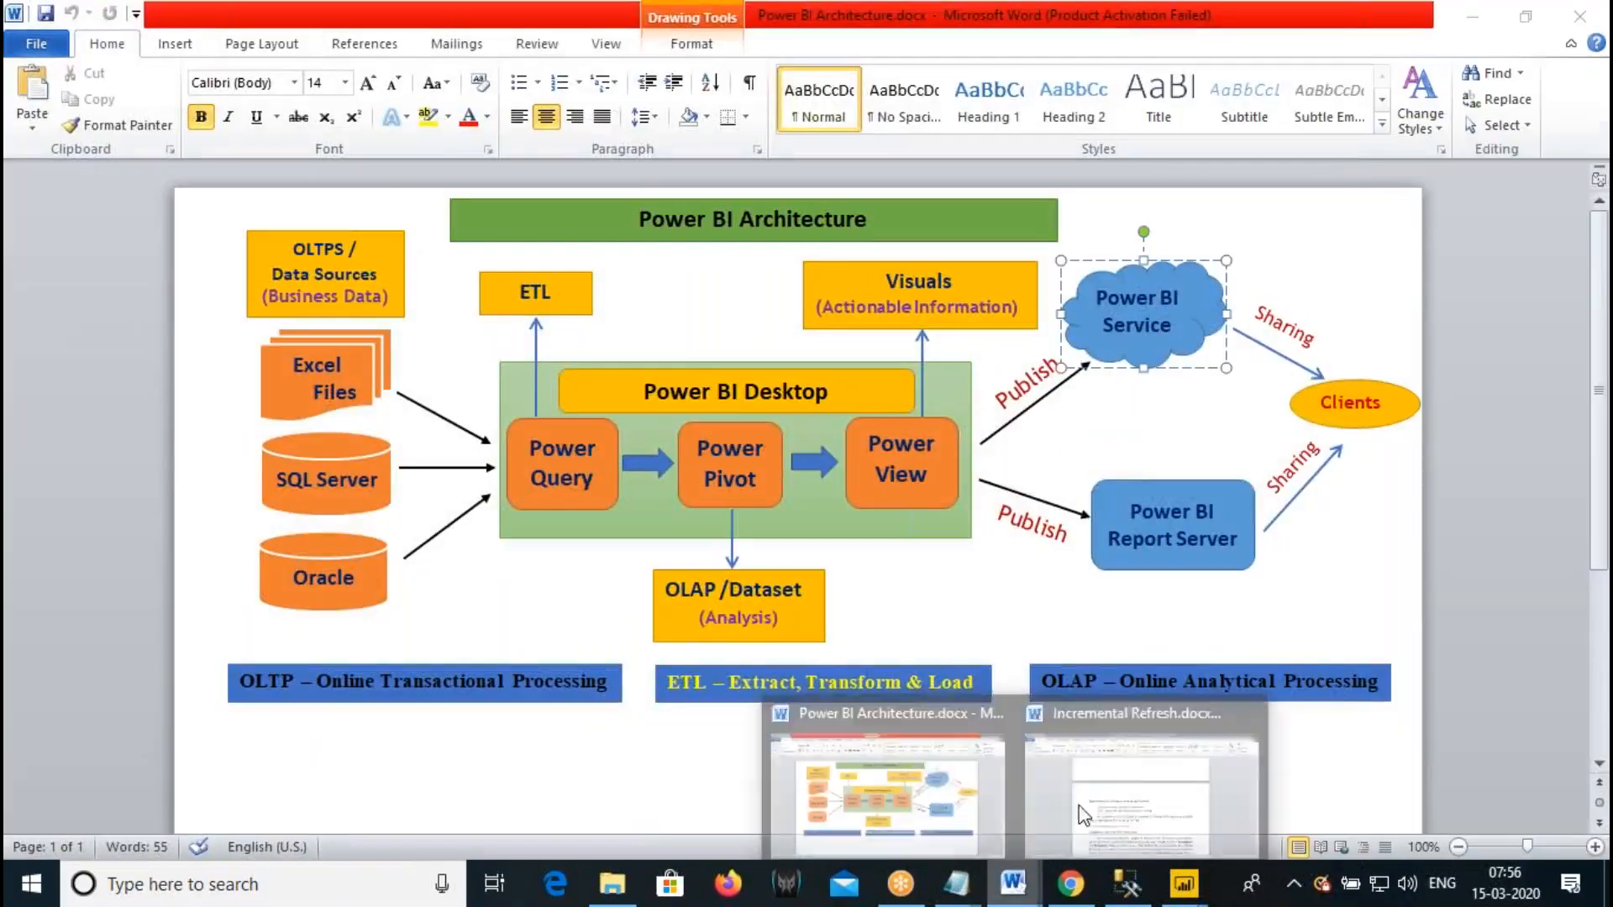
{"action": "left_click", "coordinate": [1061, 766]}
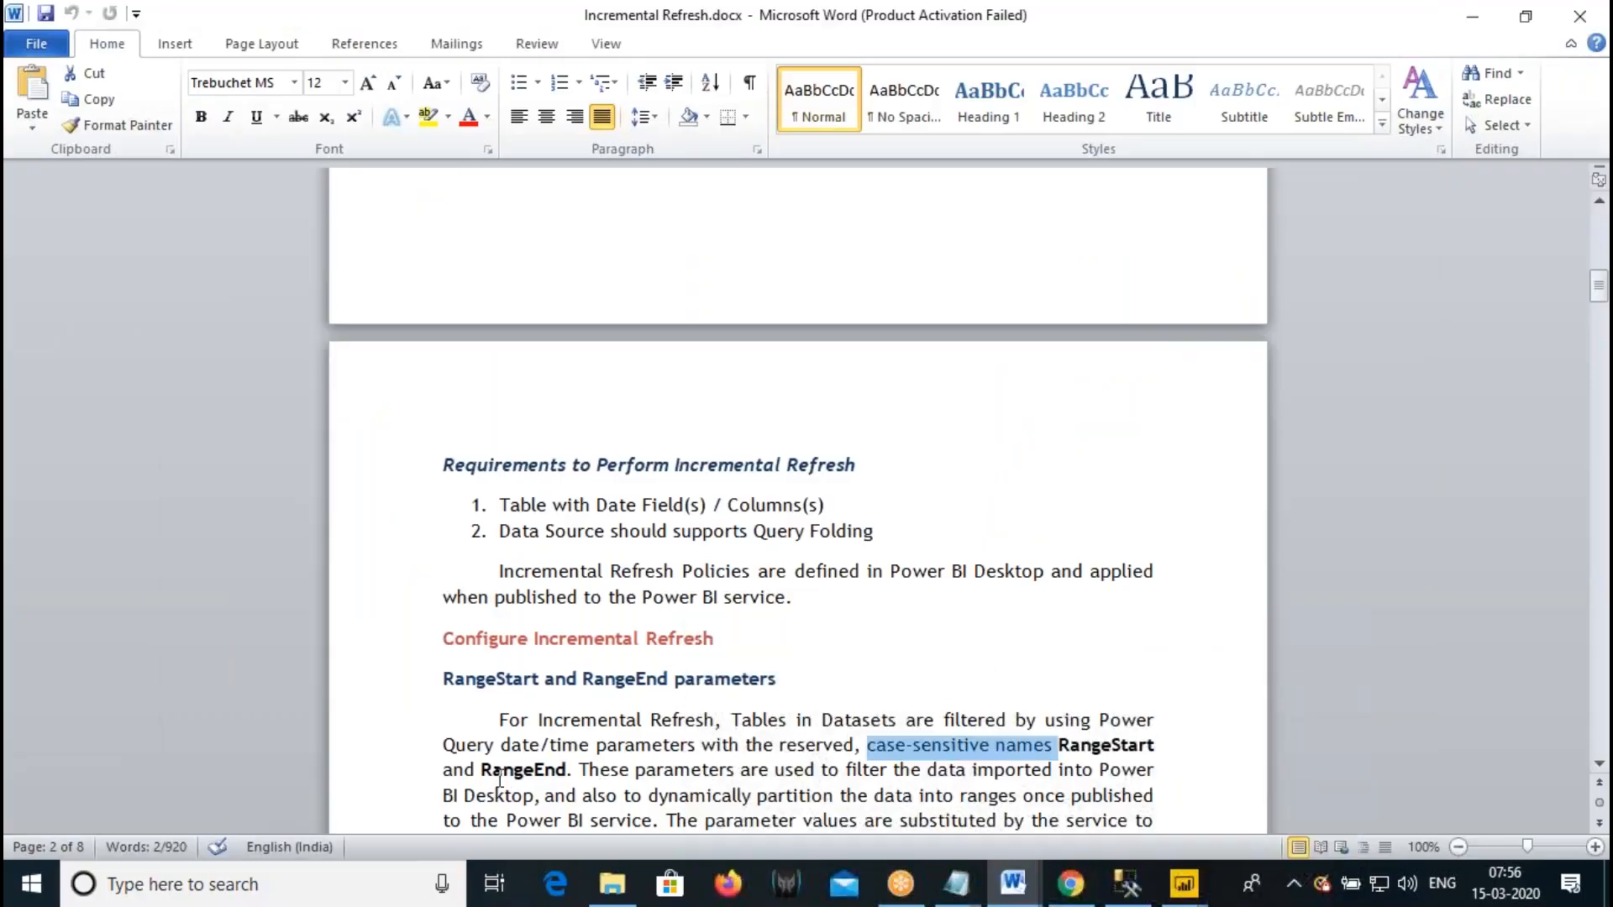
{"action": "left_click_drag", "start_coordinate": [483, 770], "coordinate": [568, 771]}
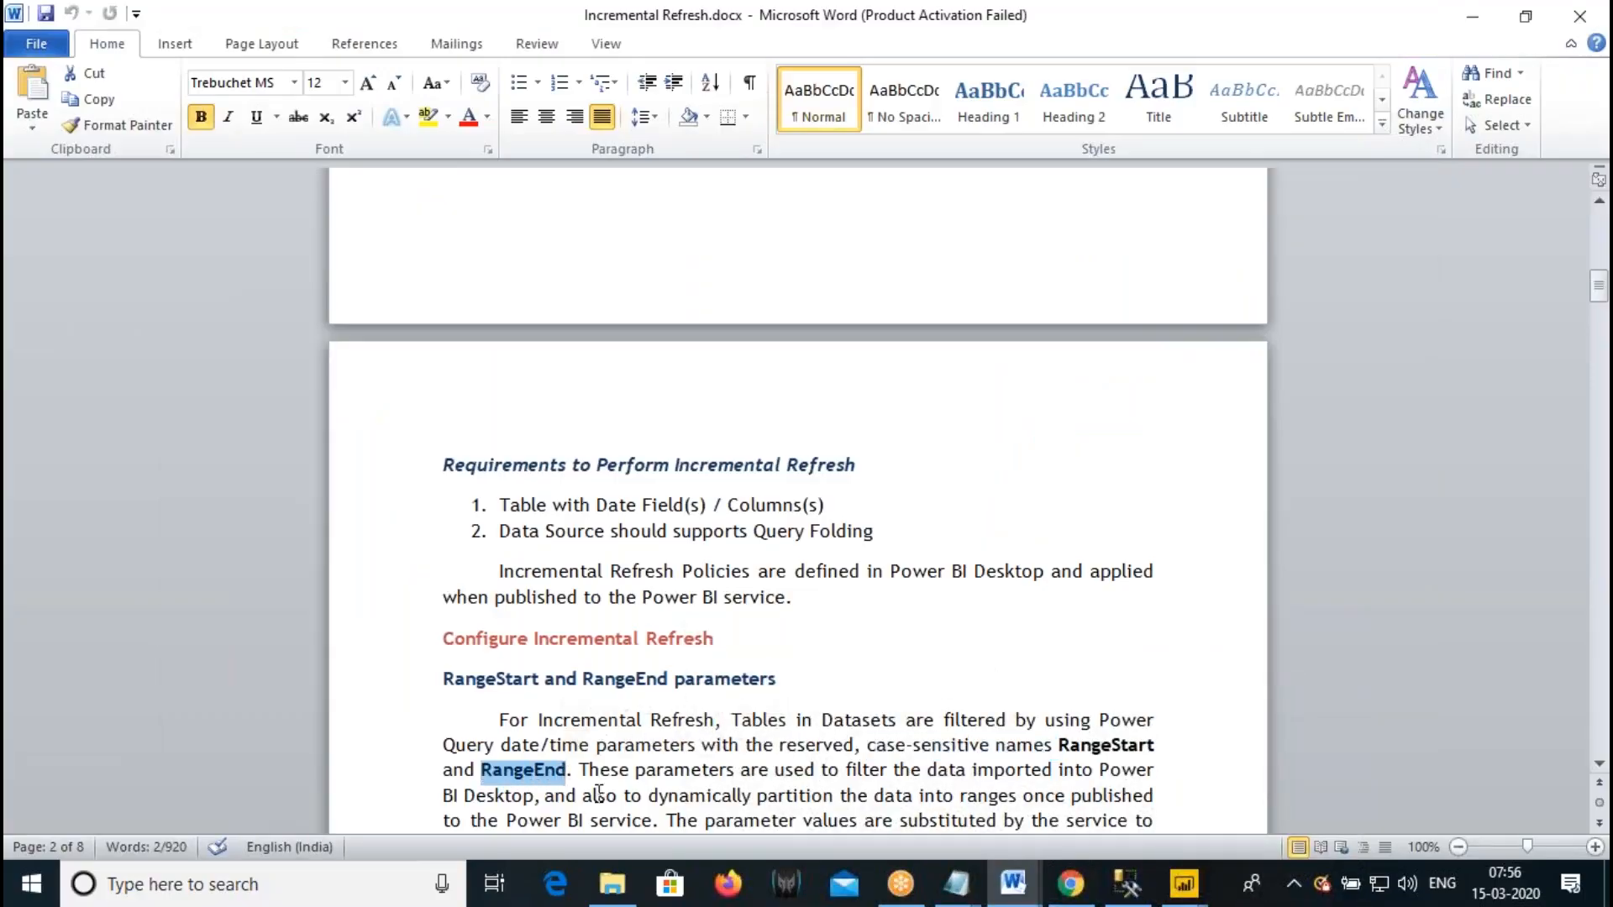
{"action": "left_click", "coordinate": [1193, 895]}
{"action": "left_click", "coordinate": [1280, 781]}
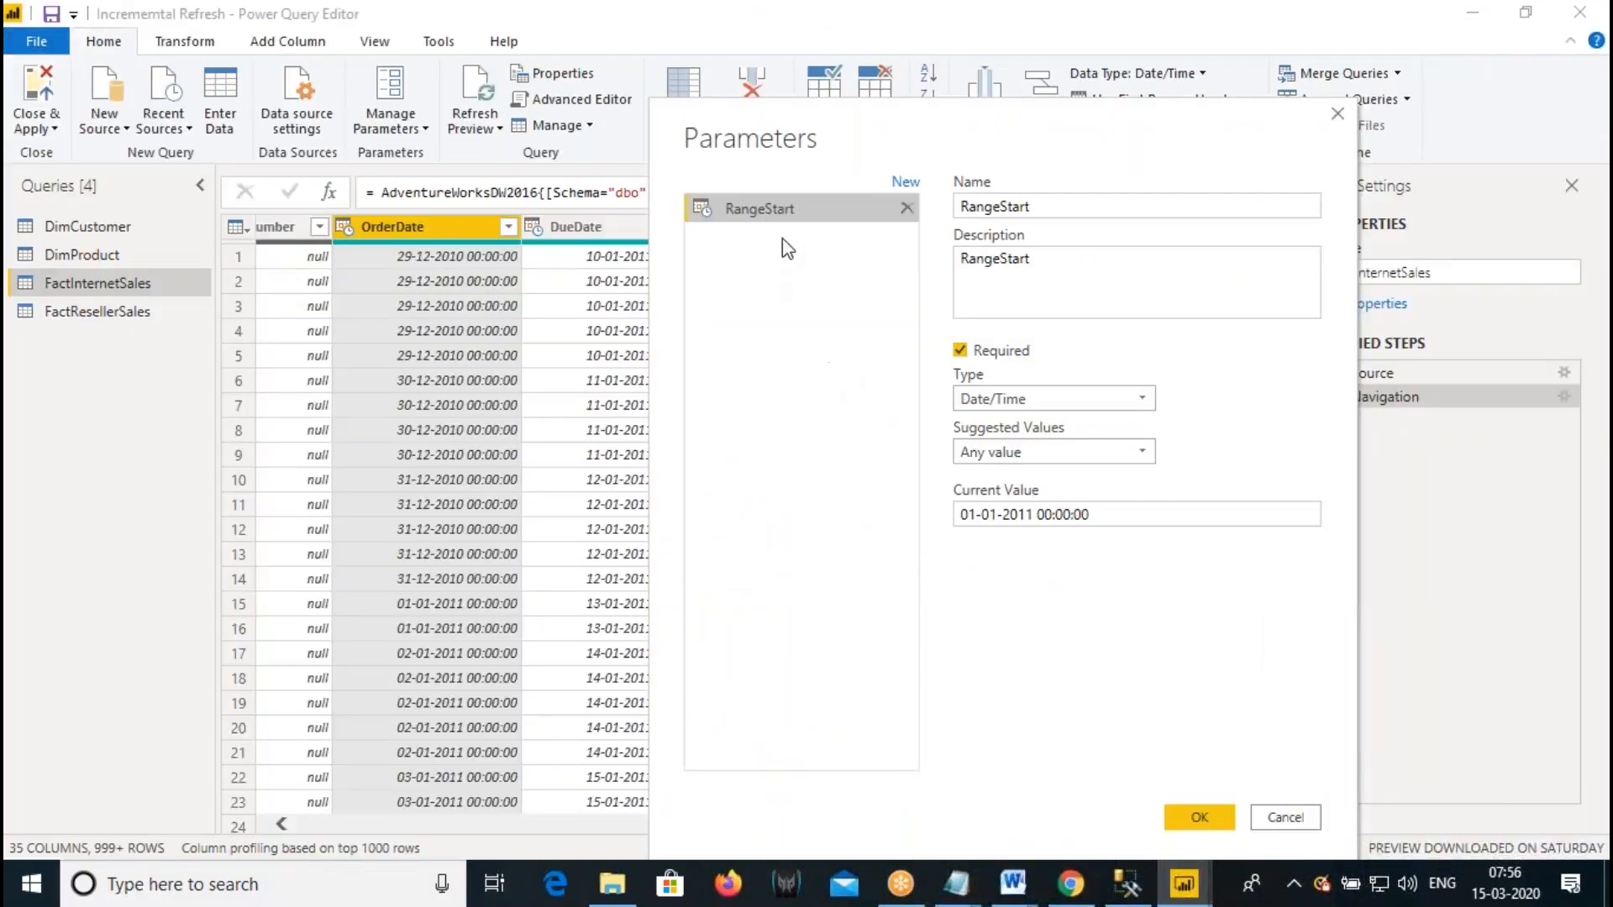
- Add a second parameter with both its name and description set to RangeEnd
{"action": "left_click", "coordinate": [908, 186]}
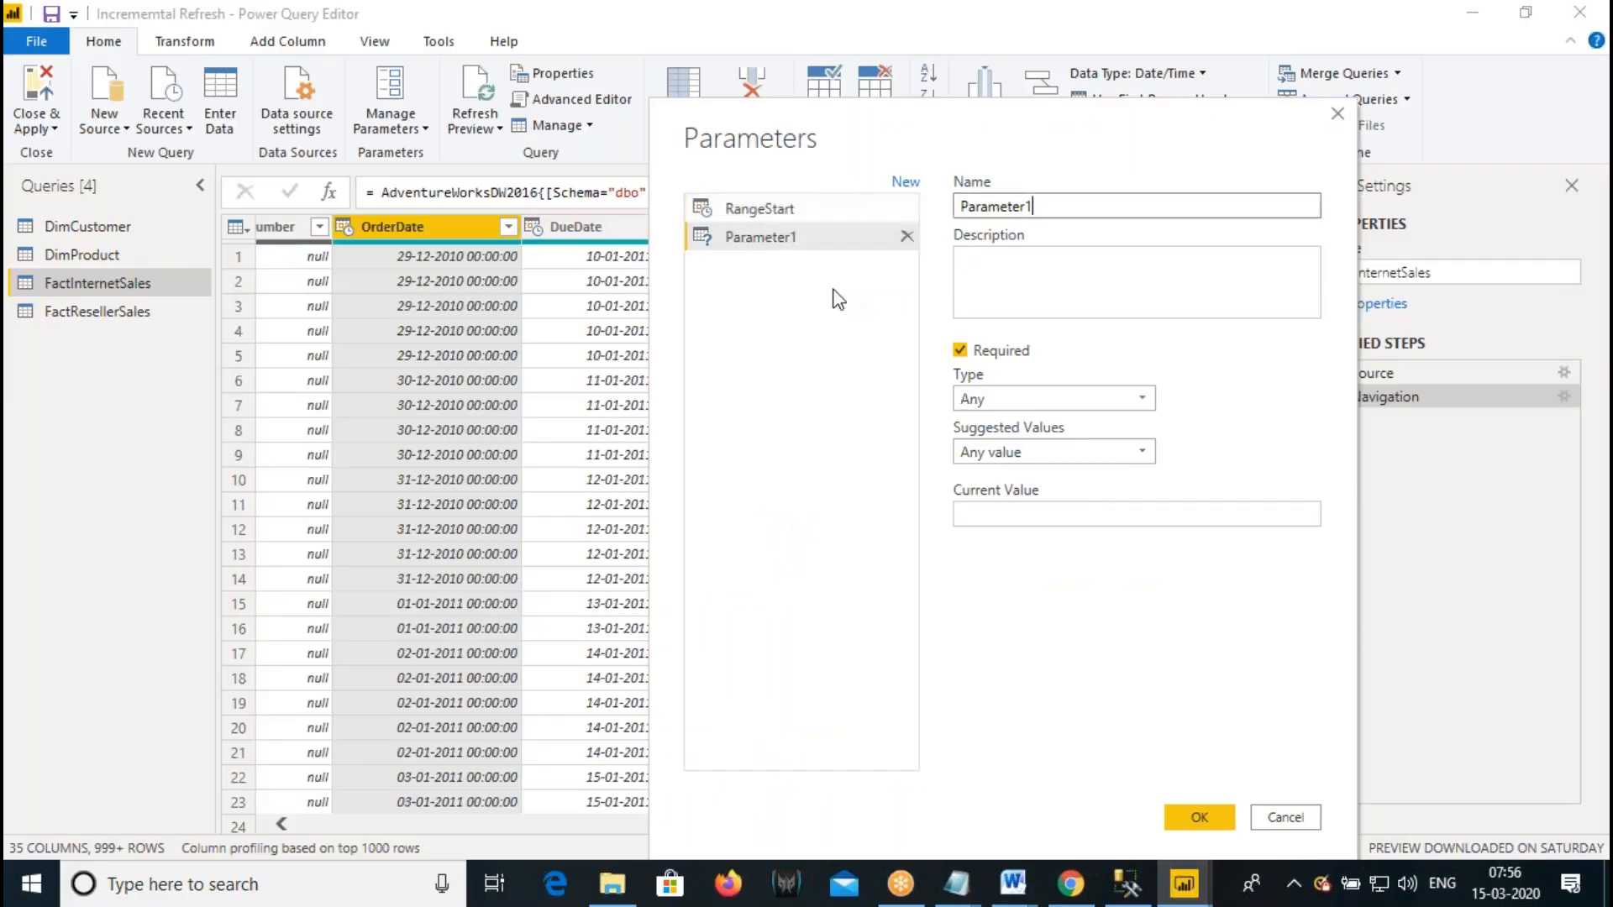
{"action": "left_click_drag", "start_coordinate": [1070, 205], "coordinate": [969, 192]}
{"action": "key", "text": "BackSpace"}
{"action": "key", "text": "BackSpace"}
{"action": "left_click_drag", "start_coordinate": [1041, 204], "coordinate": [887, 175]}
{"action": "key", "text": "ctrl+c"}
{"action": "left_click", "coordinate": [1040, 277]}
{"action": "key", "text": "ctrl+v"}
{"action": "left_click", "coordinate": [1011, 396]}
{"action": "left_click", "coordinate": [1008, 470]}
{"action": "left_click", "coordinate": [1011, 515]}
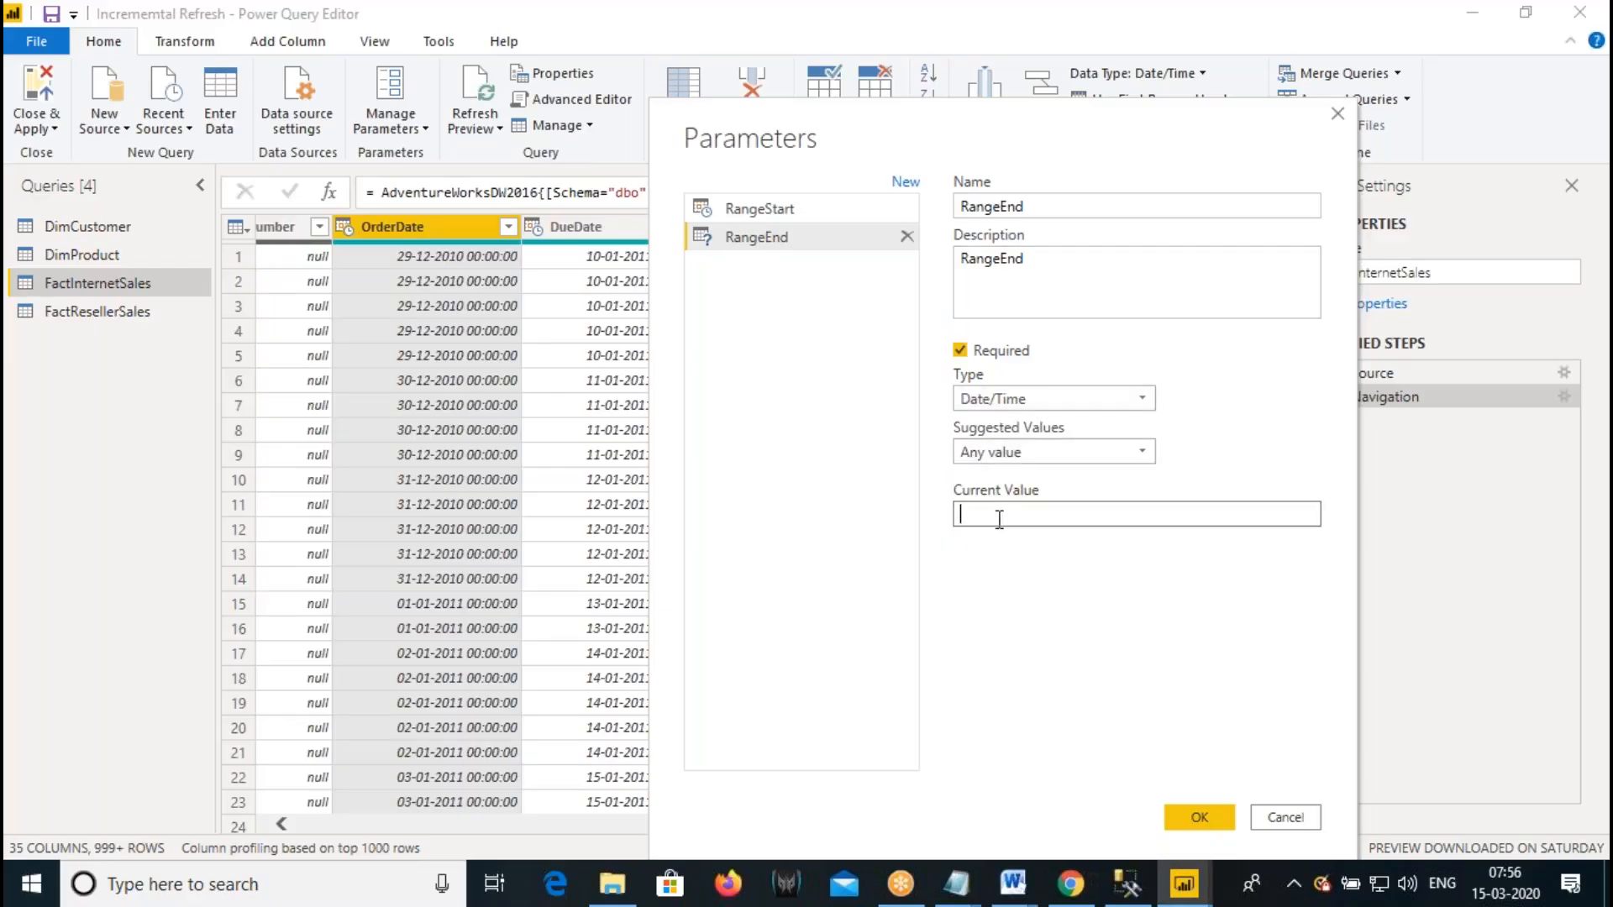
{"action": "type", "text": "31-01-201"}
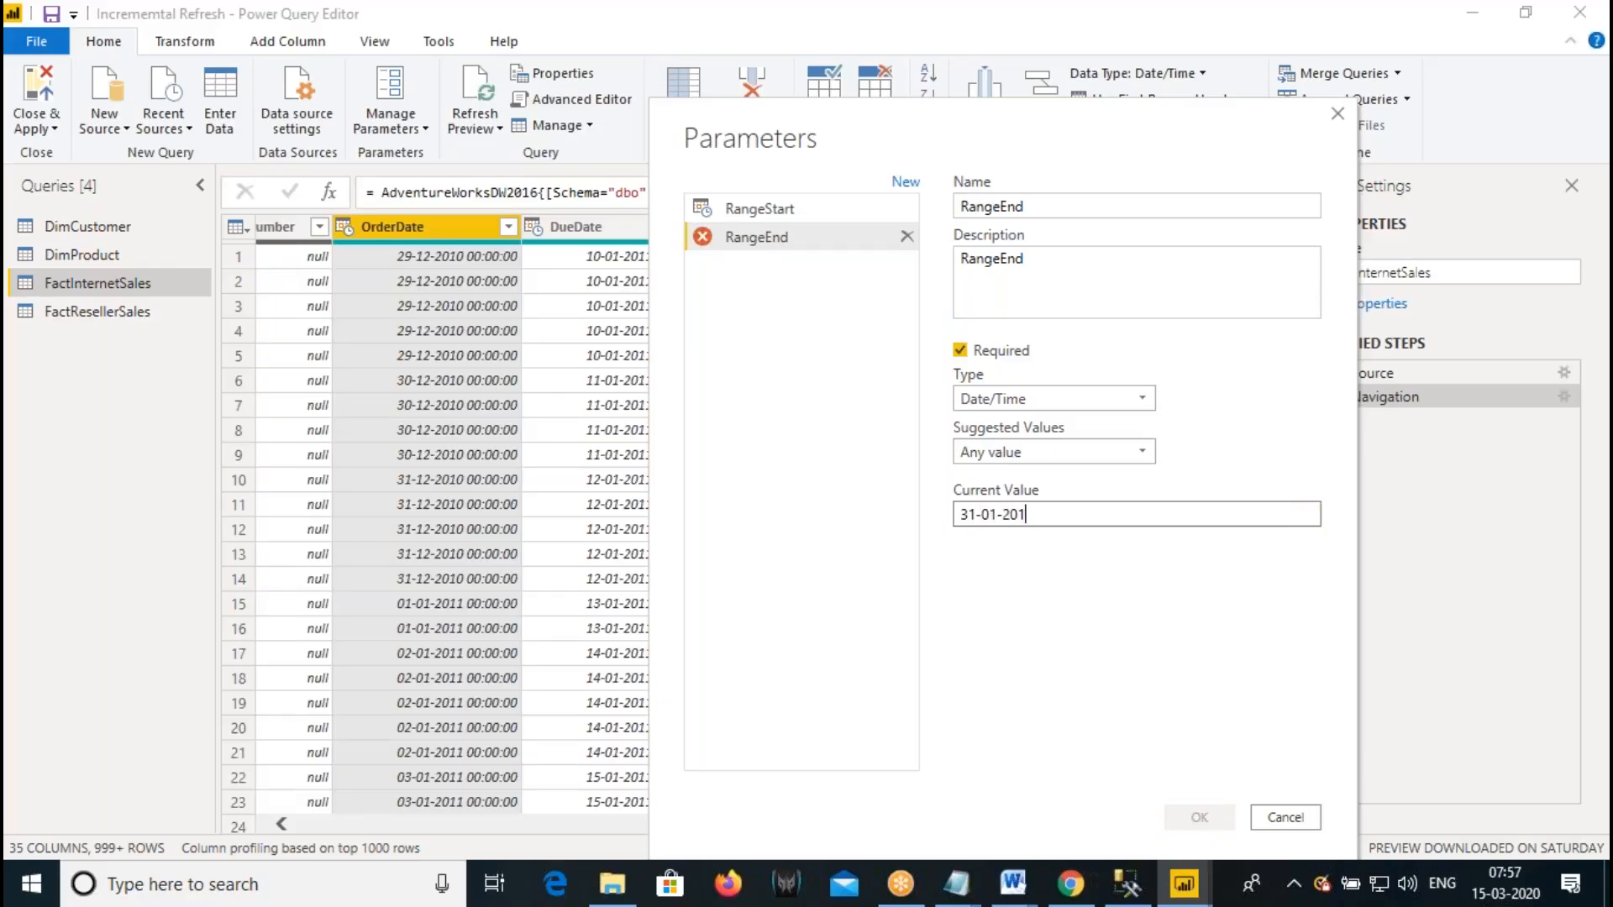
{"action": "type", "text": "1 00:00:00"}
- Check the settings of the RangeStart and RangeEnd parameters and save both
{"action": "left_click", "coordinate": [790, 210]}
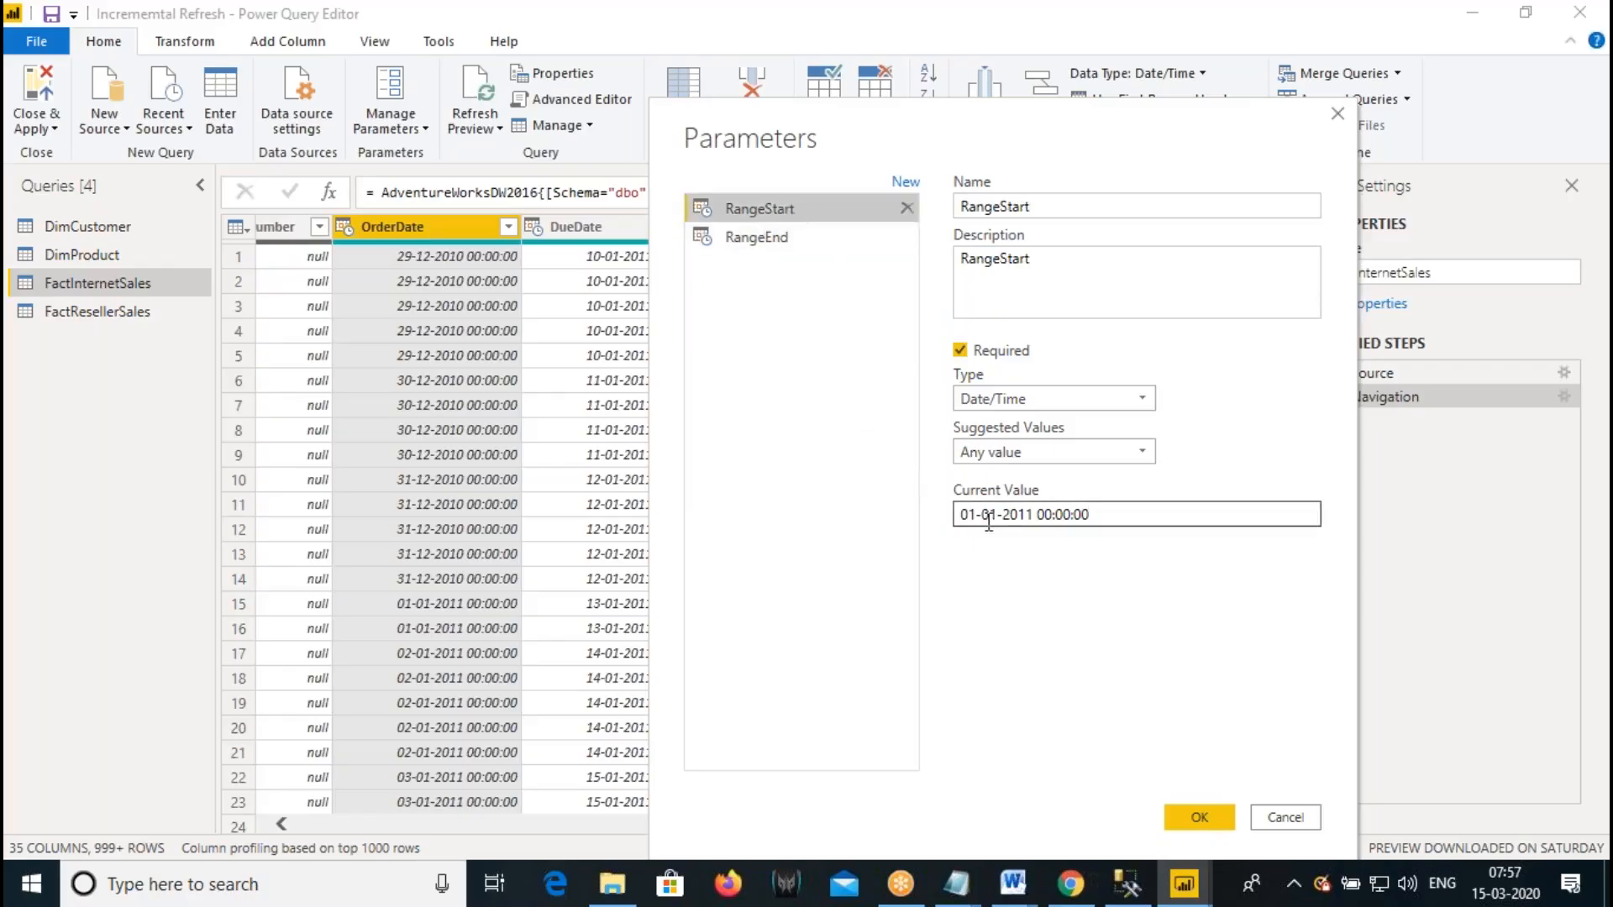
{"action": "left_click", "coordinate": [783, 240]}
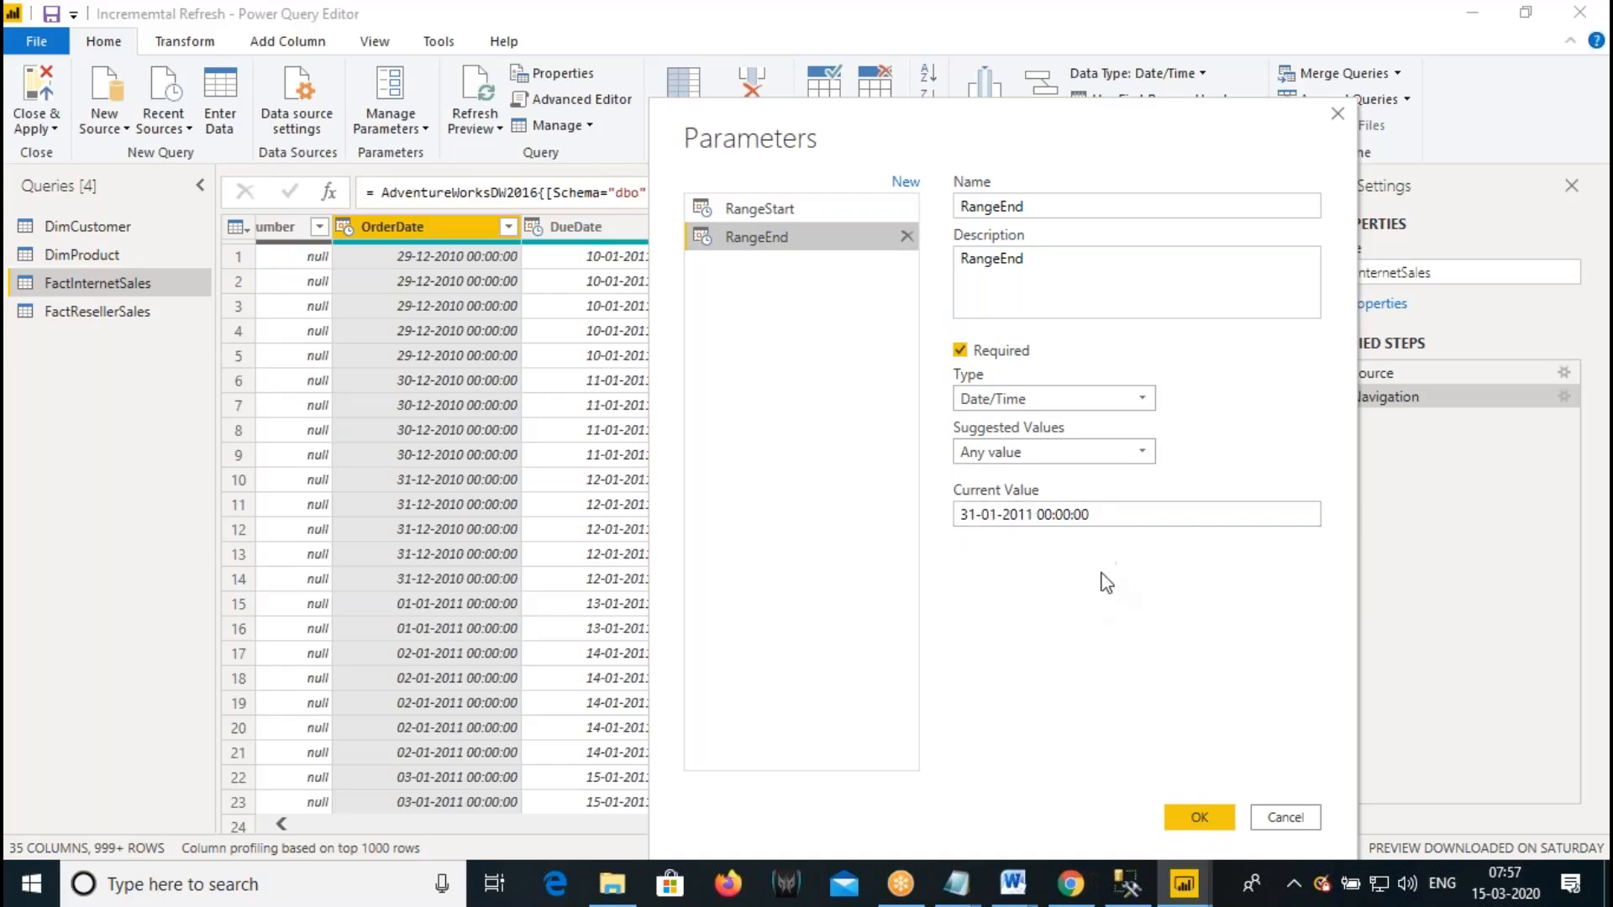
{"action": "left_click", "coordinate": [1199, 817]}
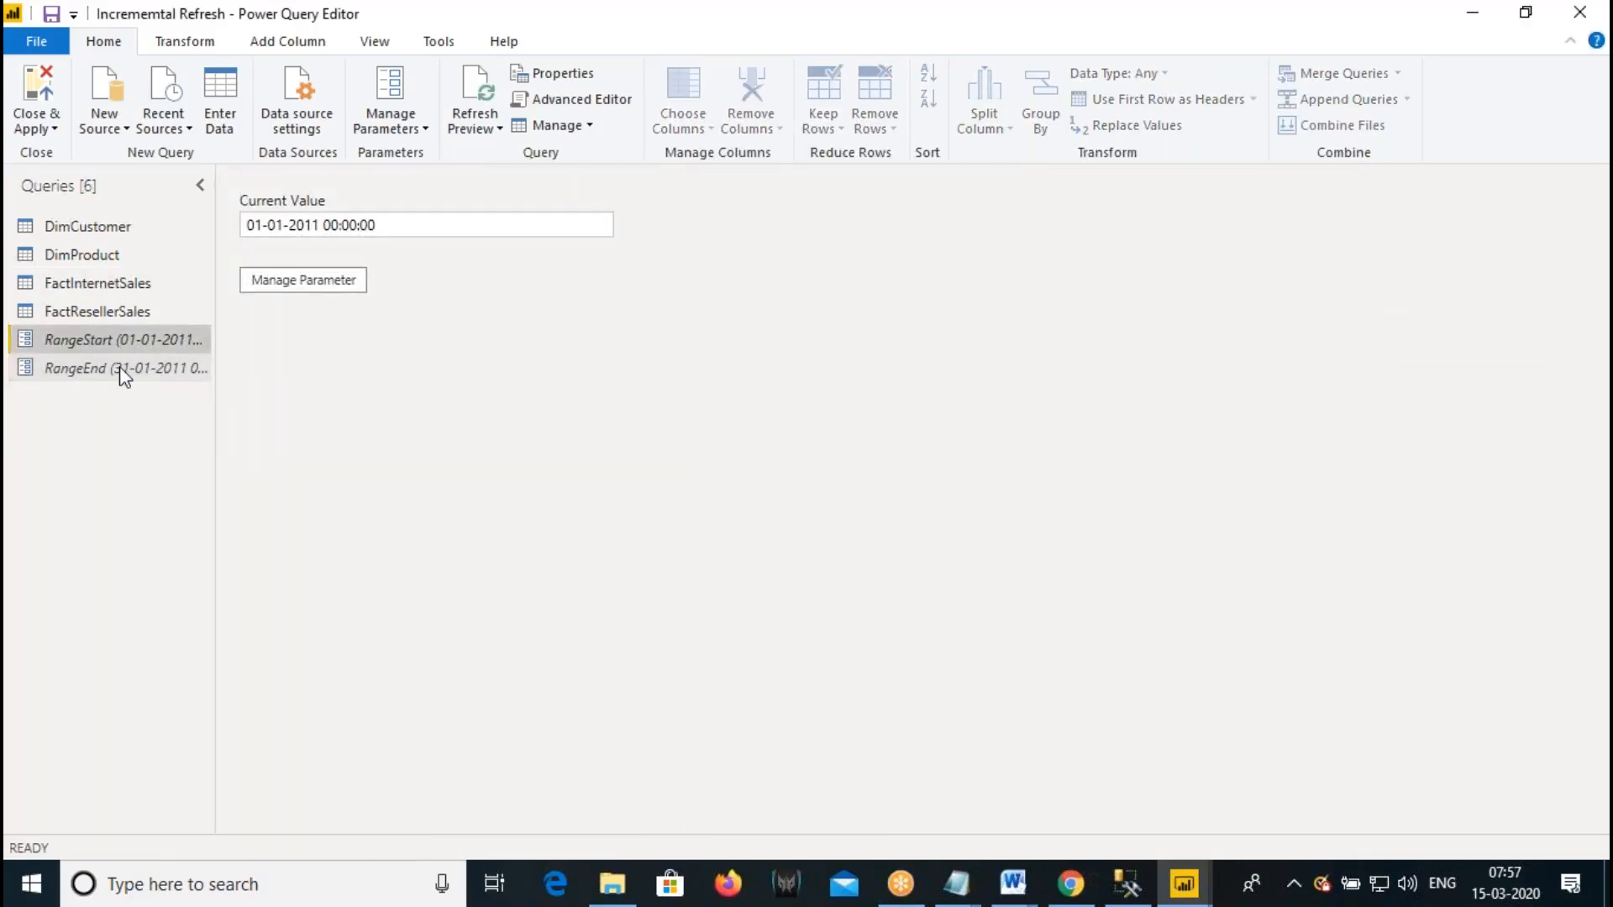
- Open the FactInternetSales query and select its OrderDate column
{"action": "left_click", "coordinate": [128, 343]}
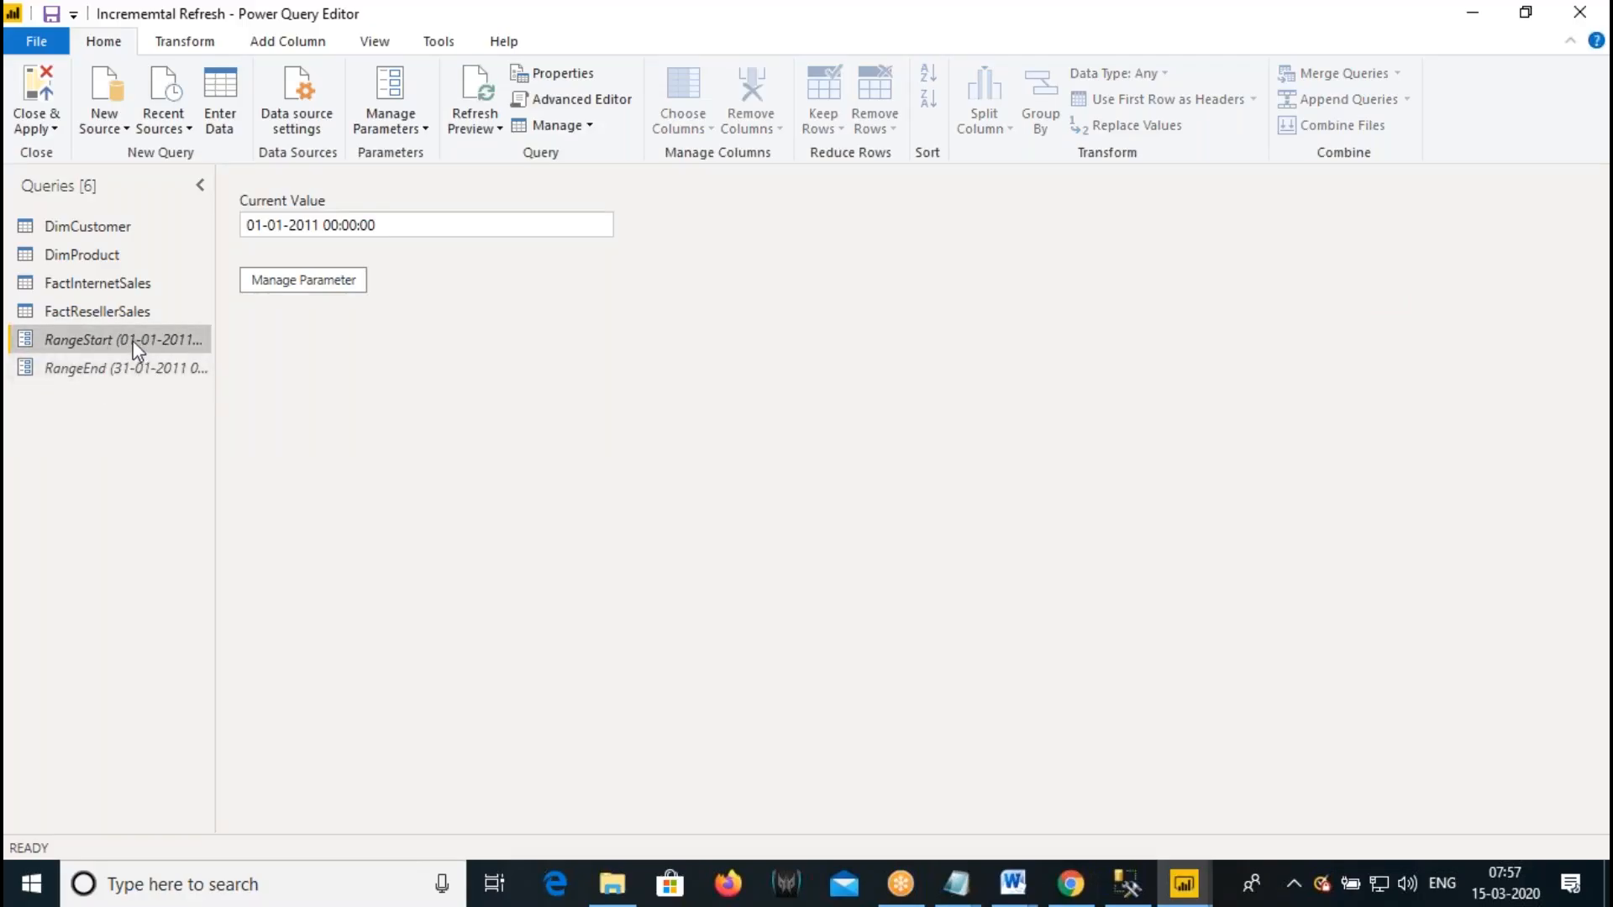
{"action": "left_click", "coordinate": [102, 286]}
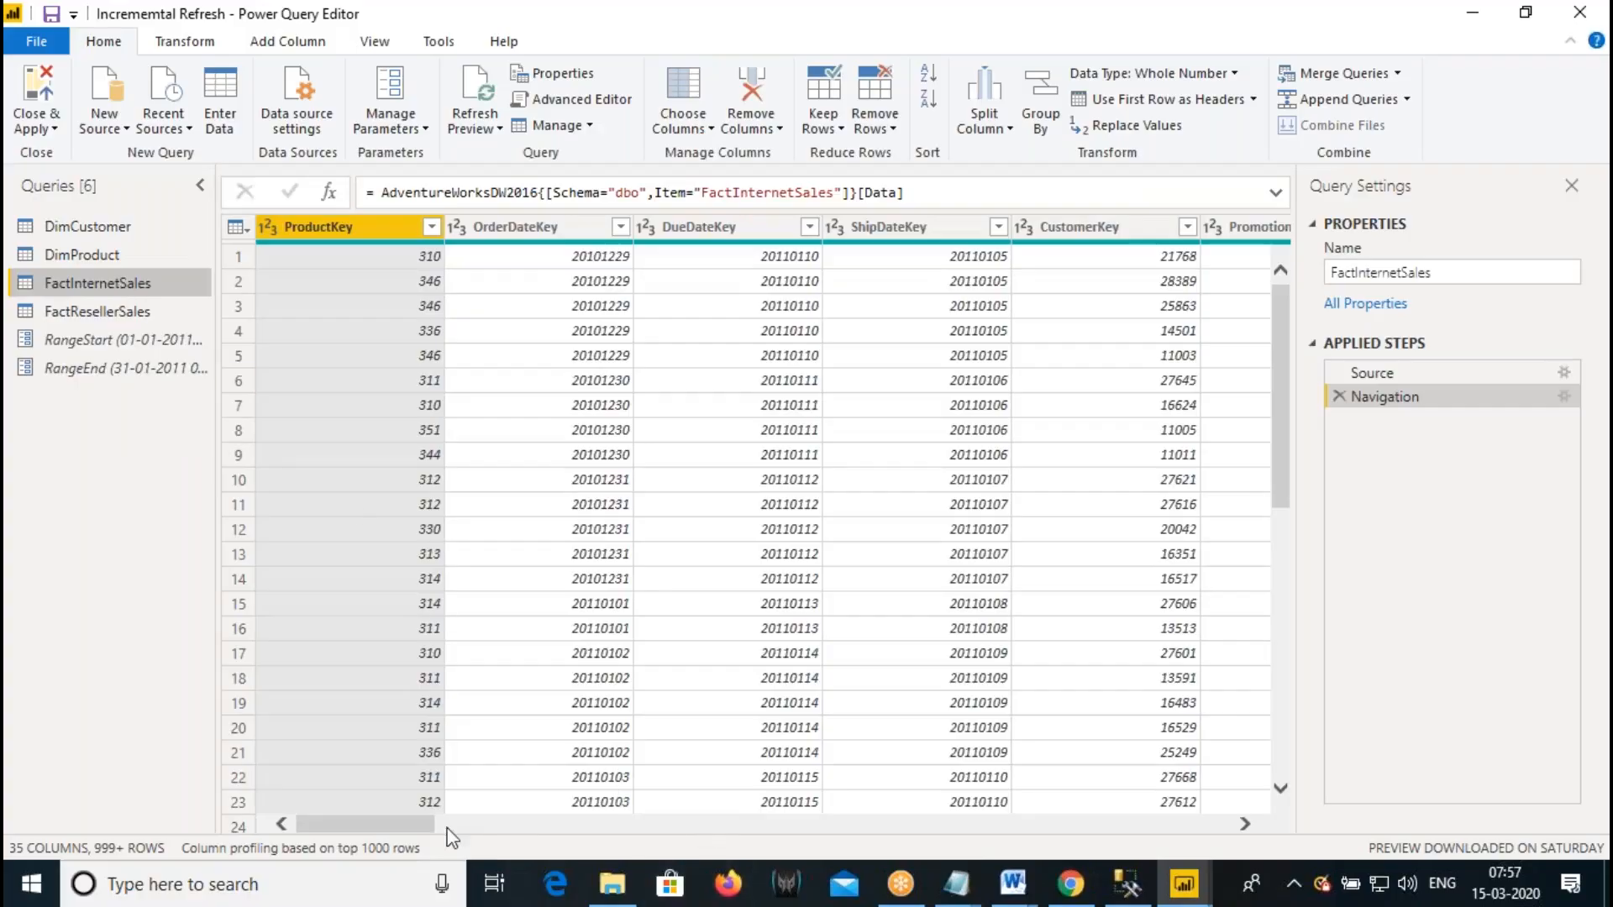
{"action": "left_click_drag", "start_coordinate": [420, 831], "coordinate": [922, 828]}
{"action": "left_click", "coordinate": [1138, 236]}
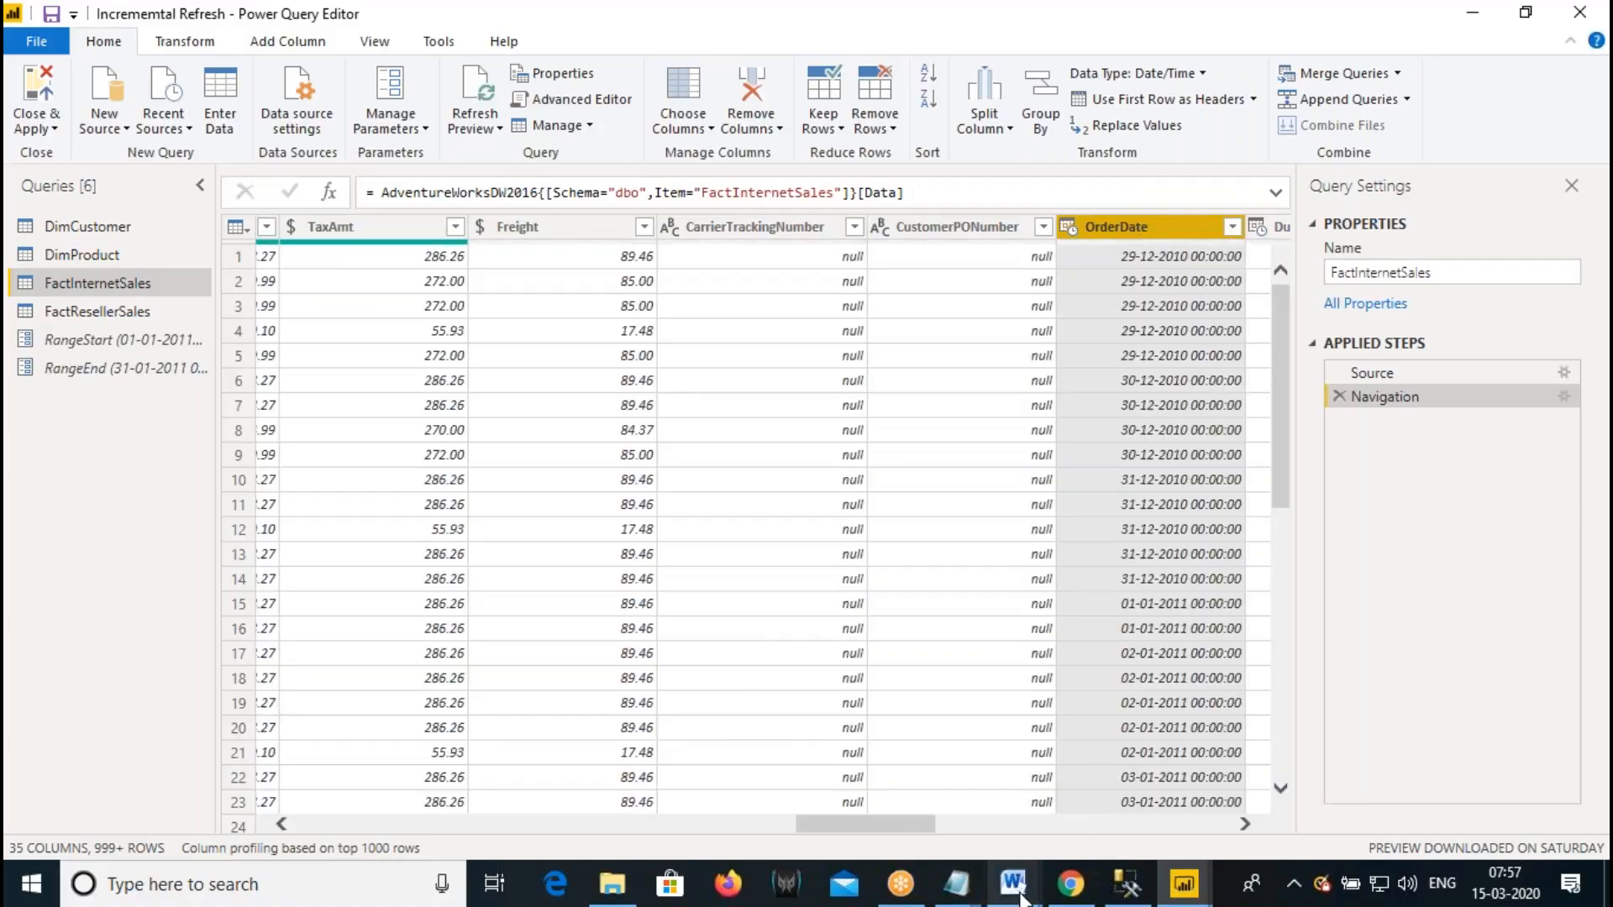
- Switch to Incremental Refresh.docx in Word and read the instructions on applying a custom filter to a date column with the defined parameters
{"action": "mouse_move", "coordinate": [1012, 882]}
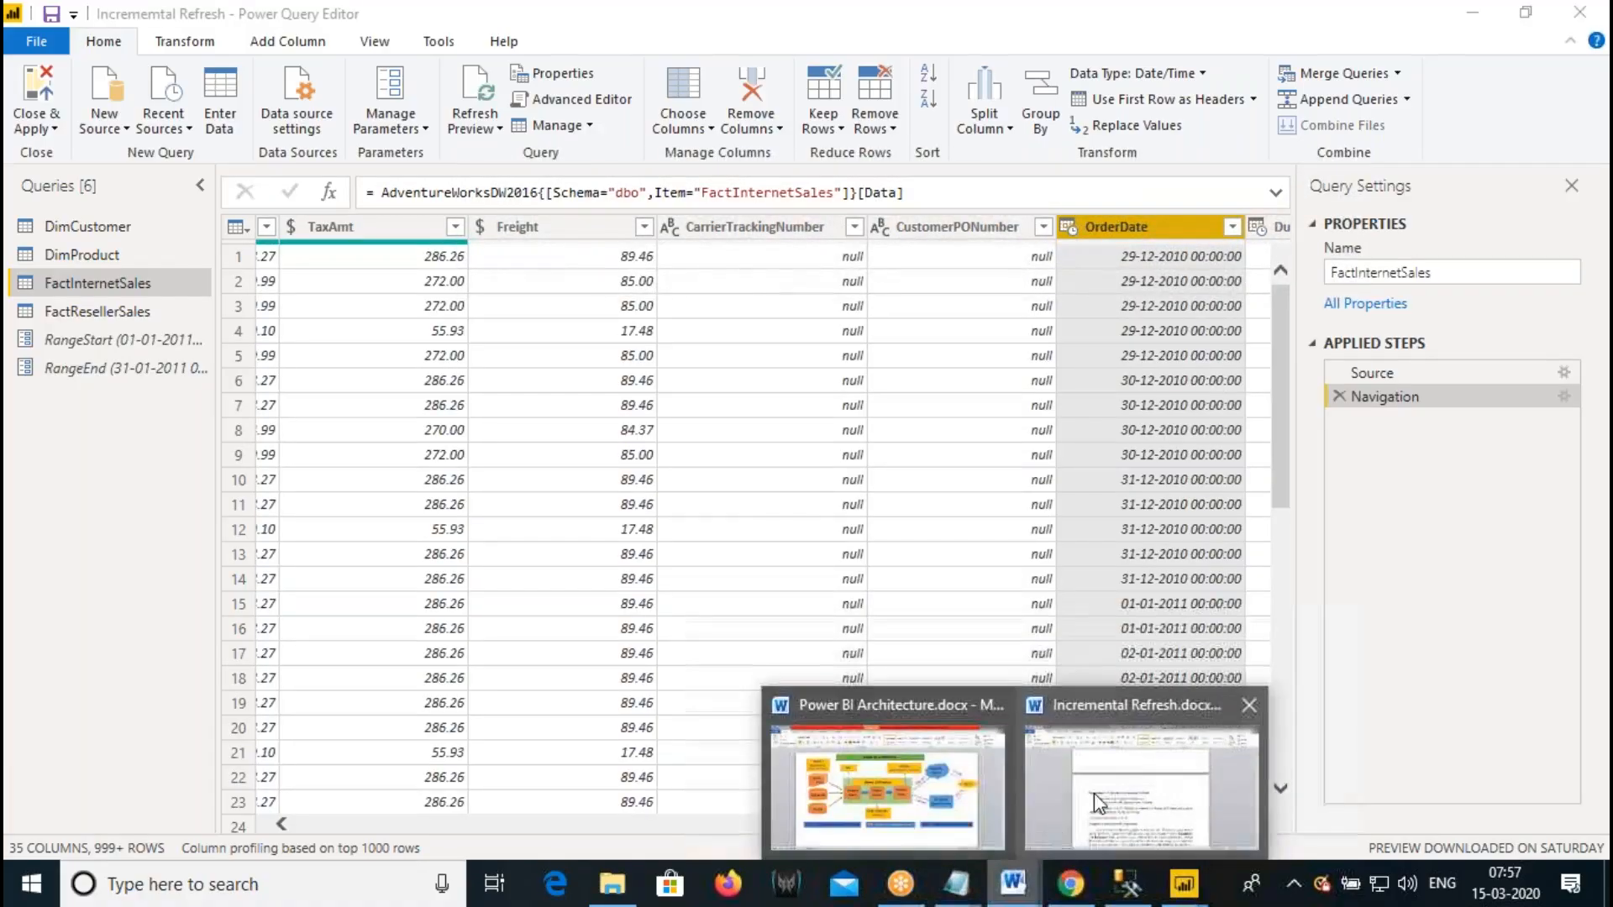
{"action": "left_click", "coordinate": [1094, 793]}
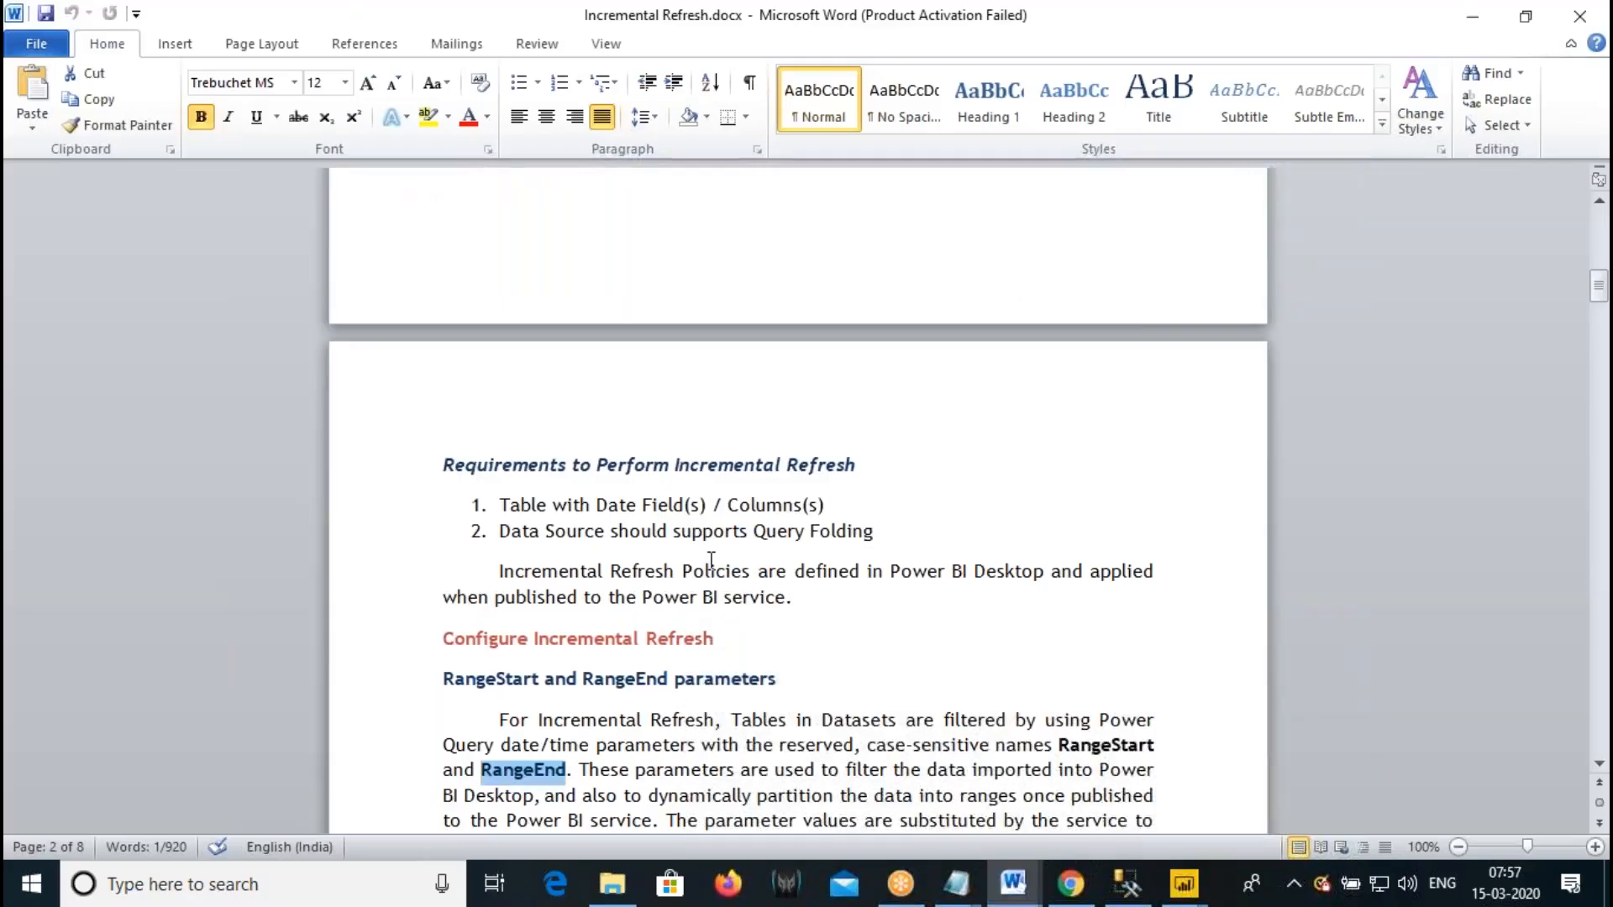
{"action": "scroll", "coordinate": [711, 560], "scroll_direction": "down", "scroll_amount": 3}
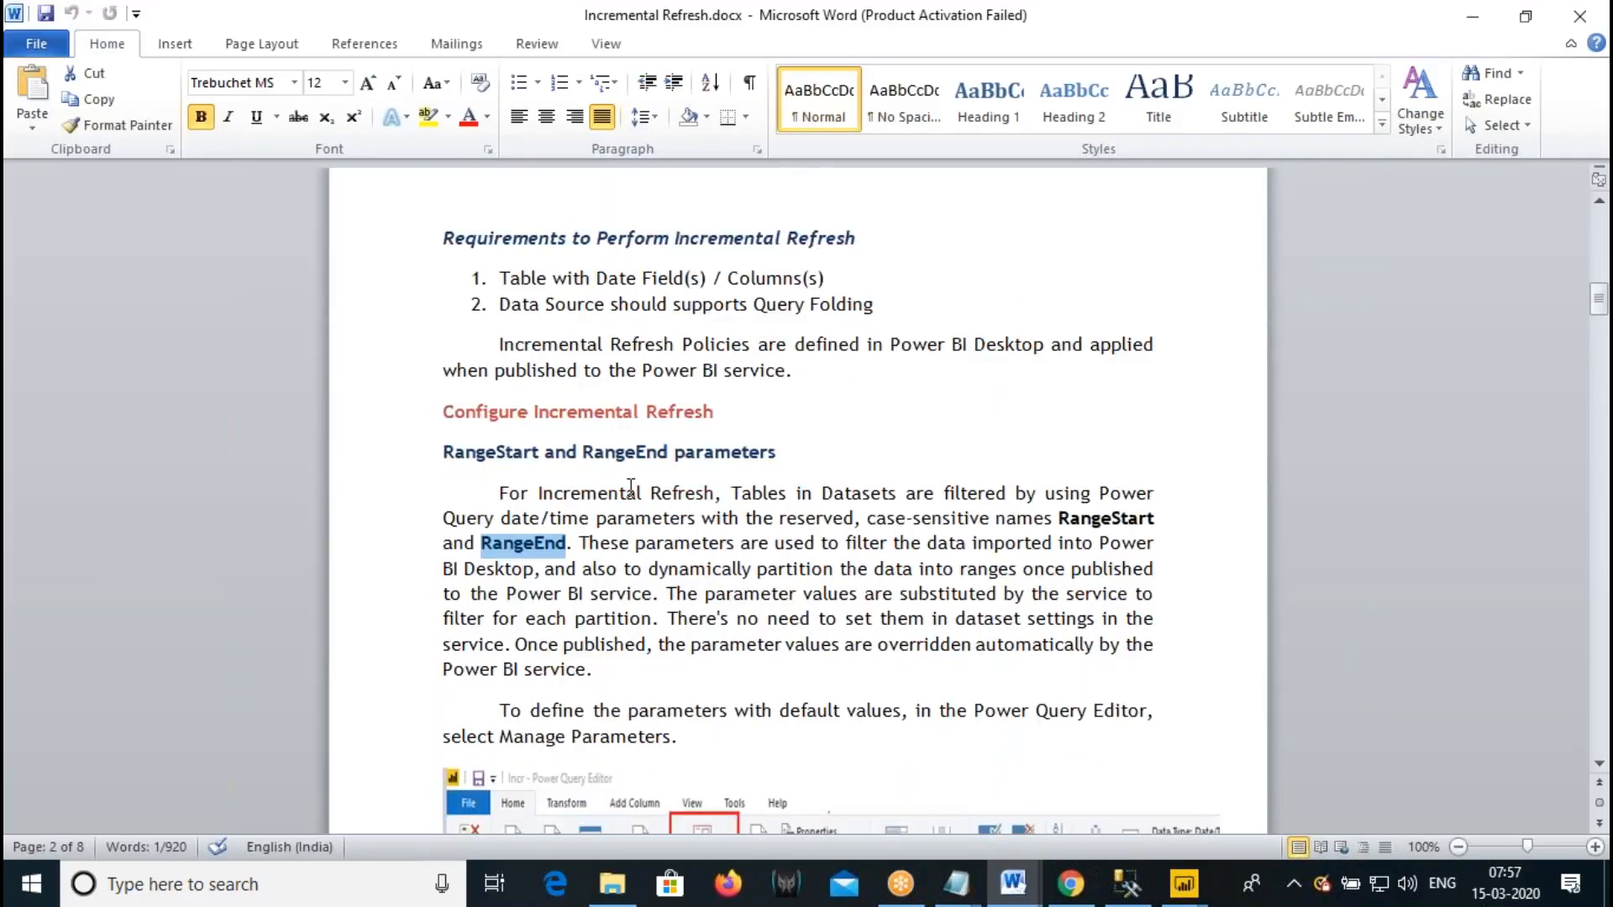
{"action": "scroll", "coordinate": [810, 468], "scroll_direction": "down", "scroll_amount": 7}
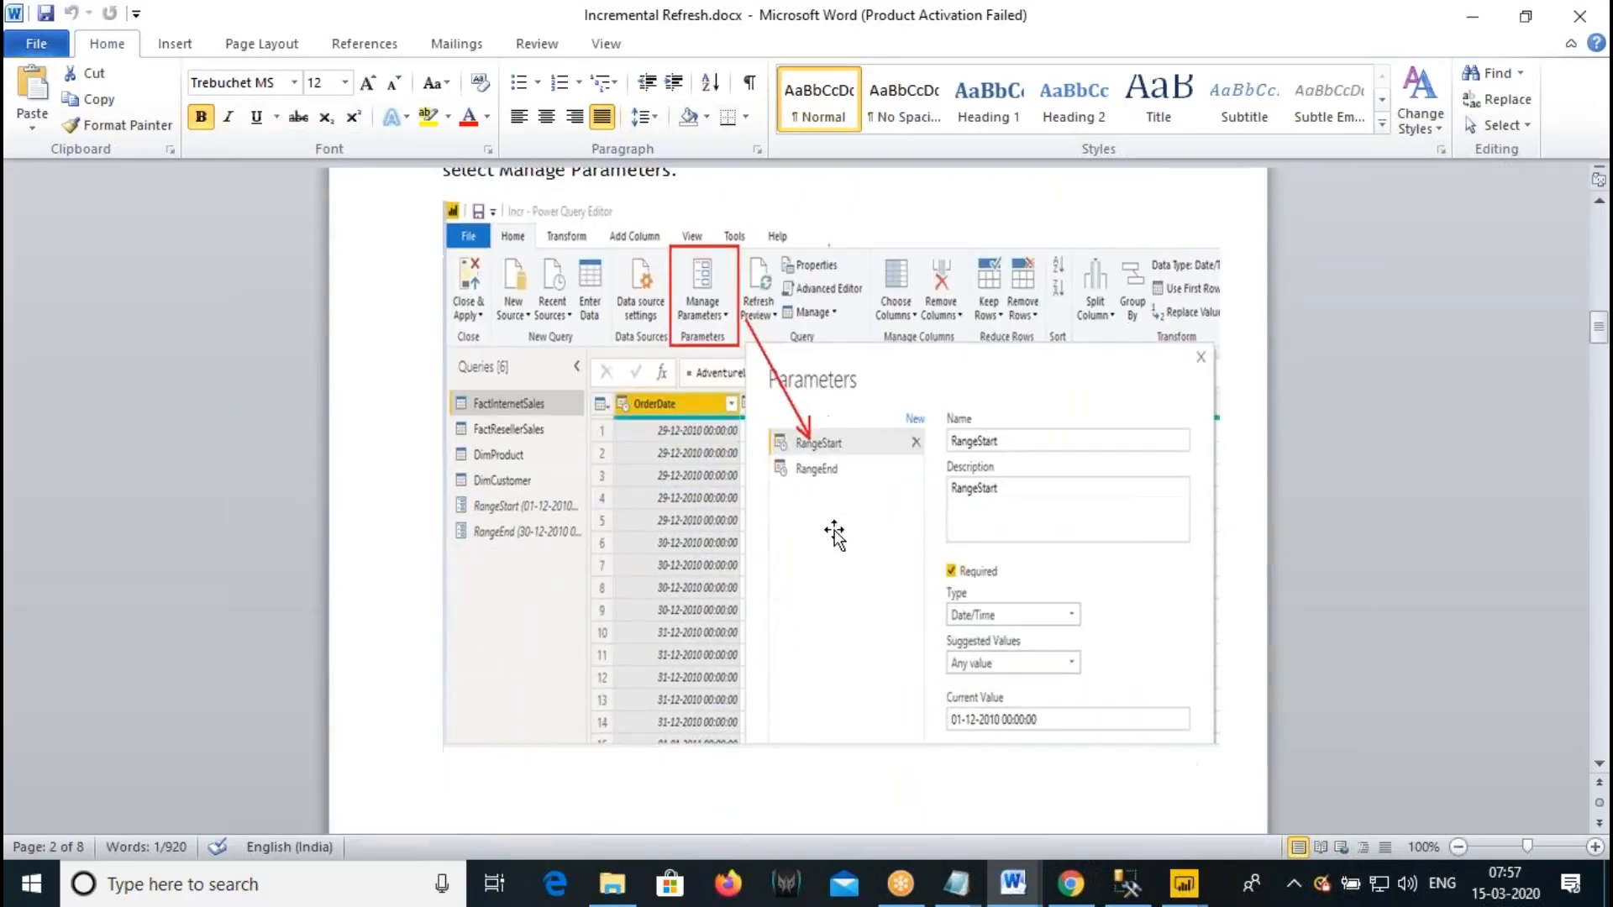
{"action": "scroll", "coordinate": [878, 512], "scroll_direction": "down", "scroll_amount": 7}
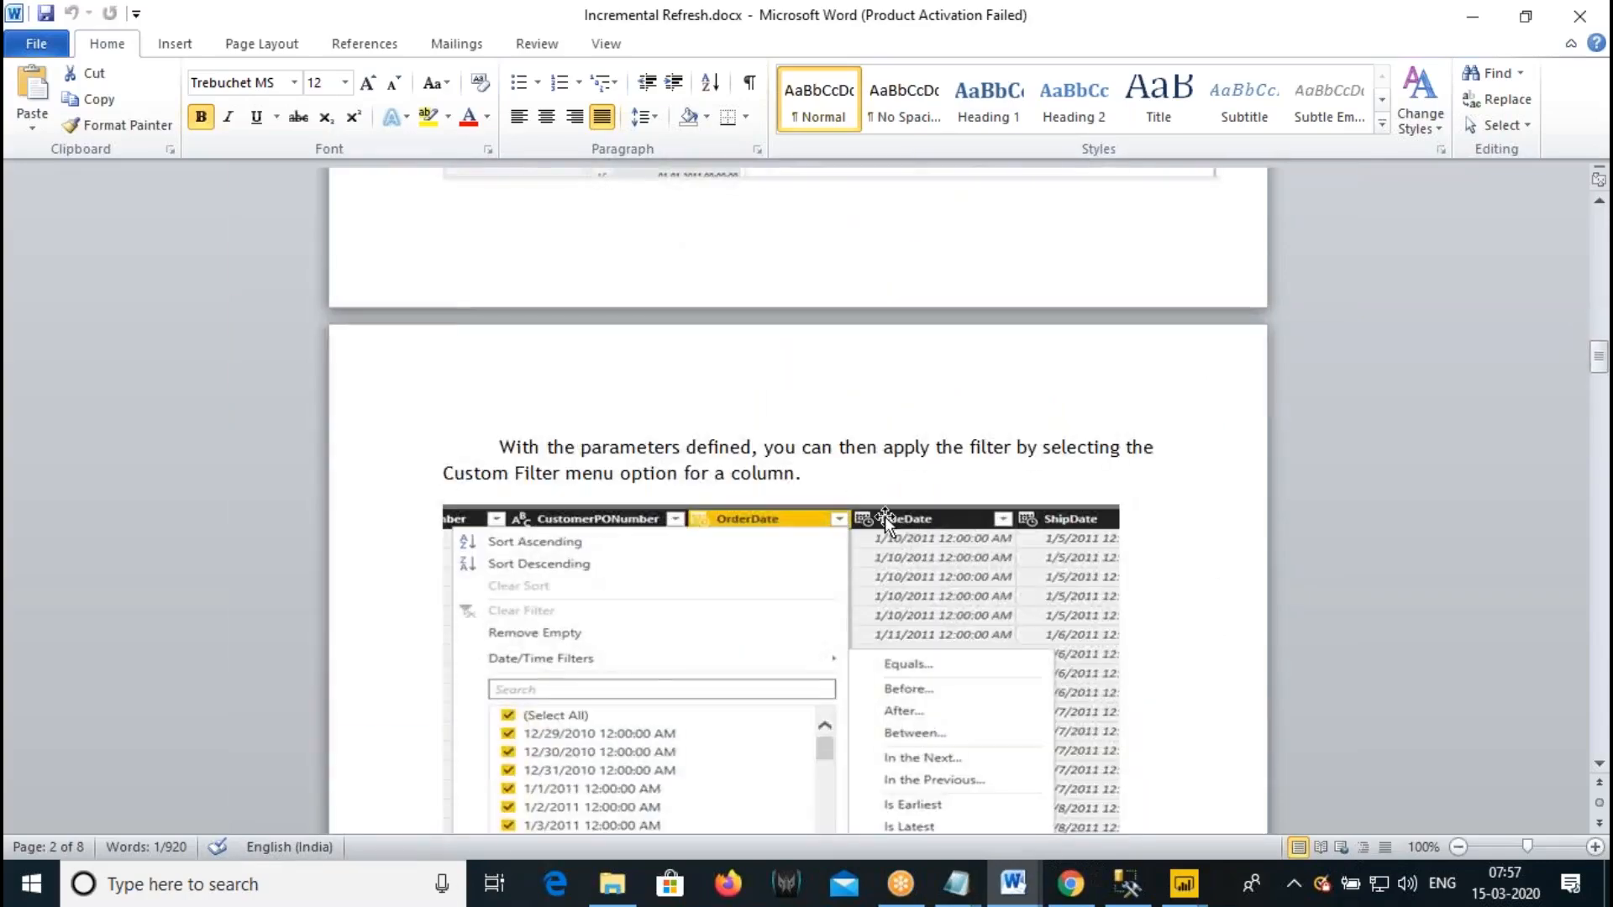
{"action": "scroll", "coordinate": [885, 517], "scroll_direction": "down", "scroll_amount": 3}
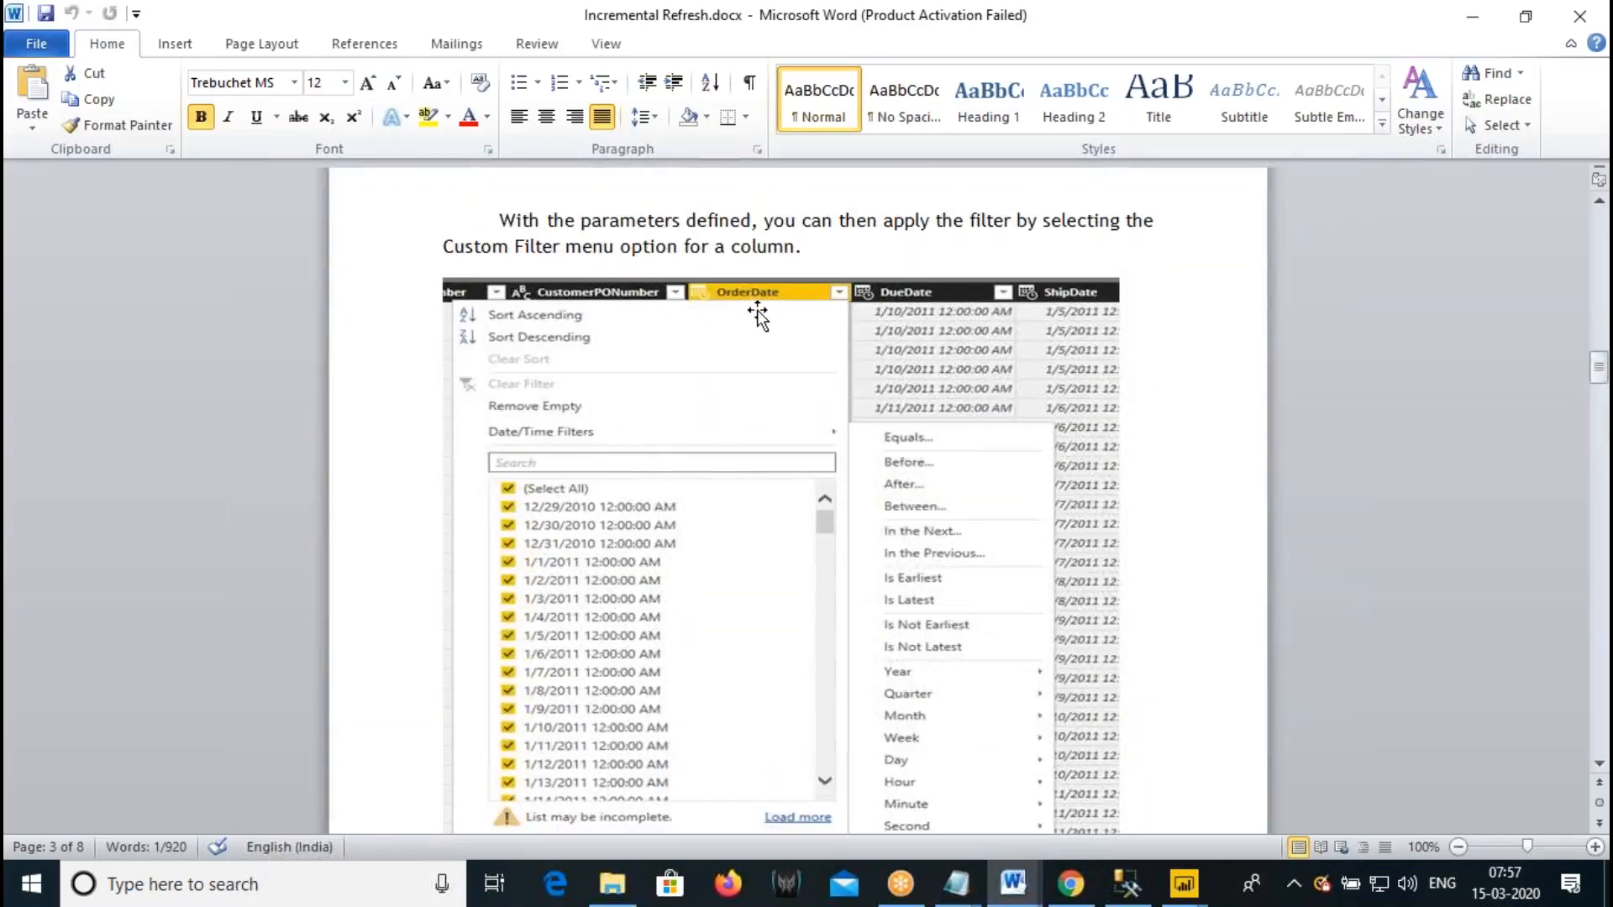
{"action": "scroll", "coordinate": [720, 479], "scroll_direction": "down", "scroll_amount": 3}
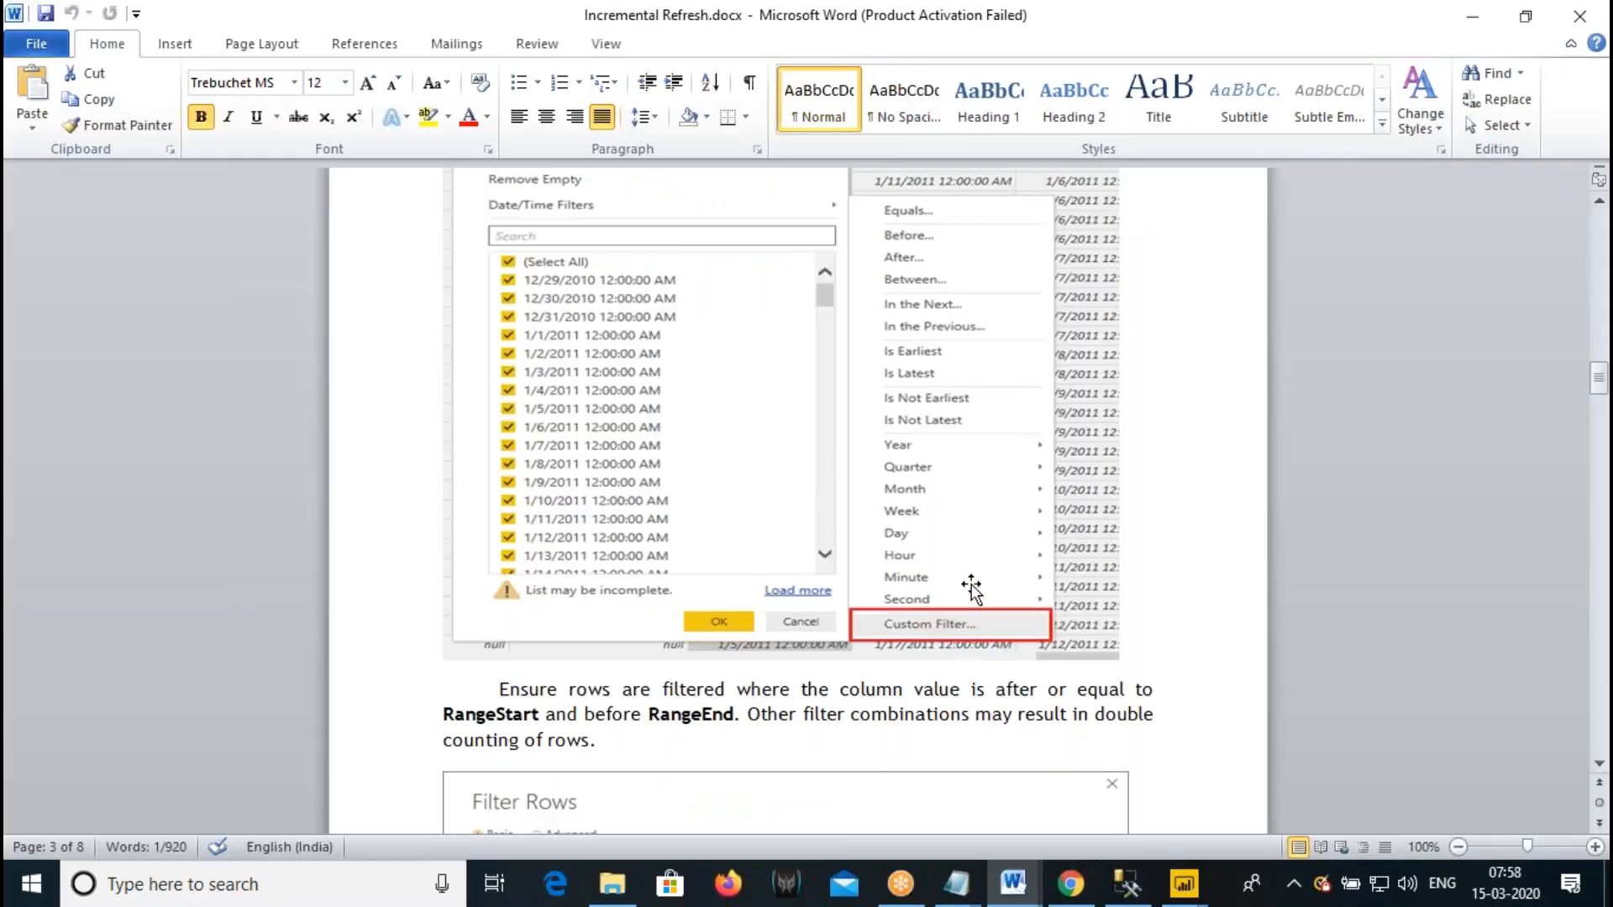
{"action": "scroll", "coordinate": [965, 588], "scroll_direction": "down", "scroll_amount": 5}
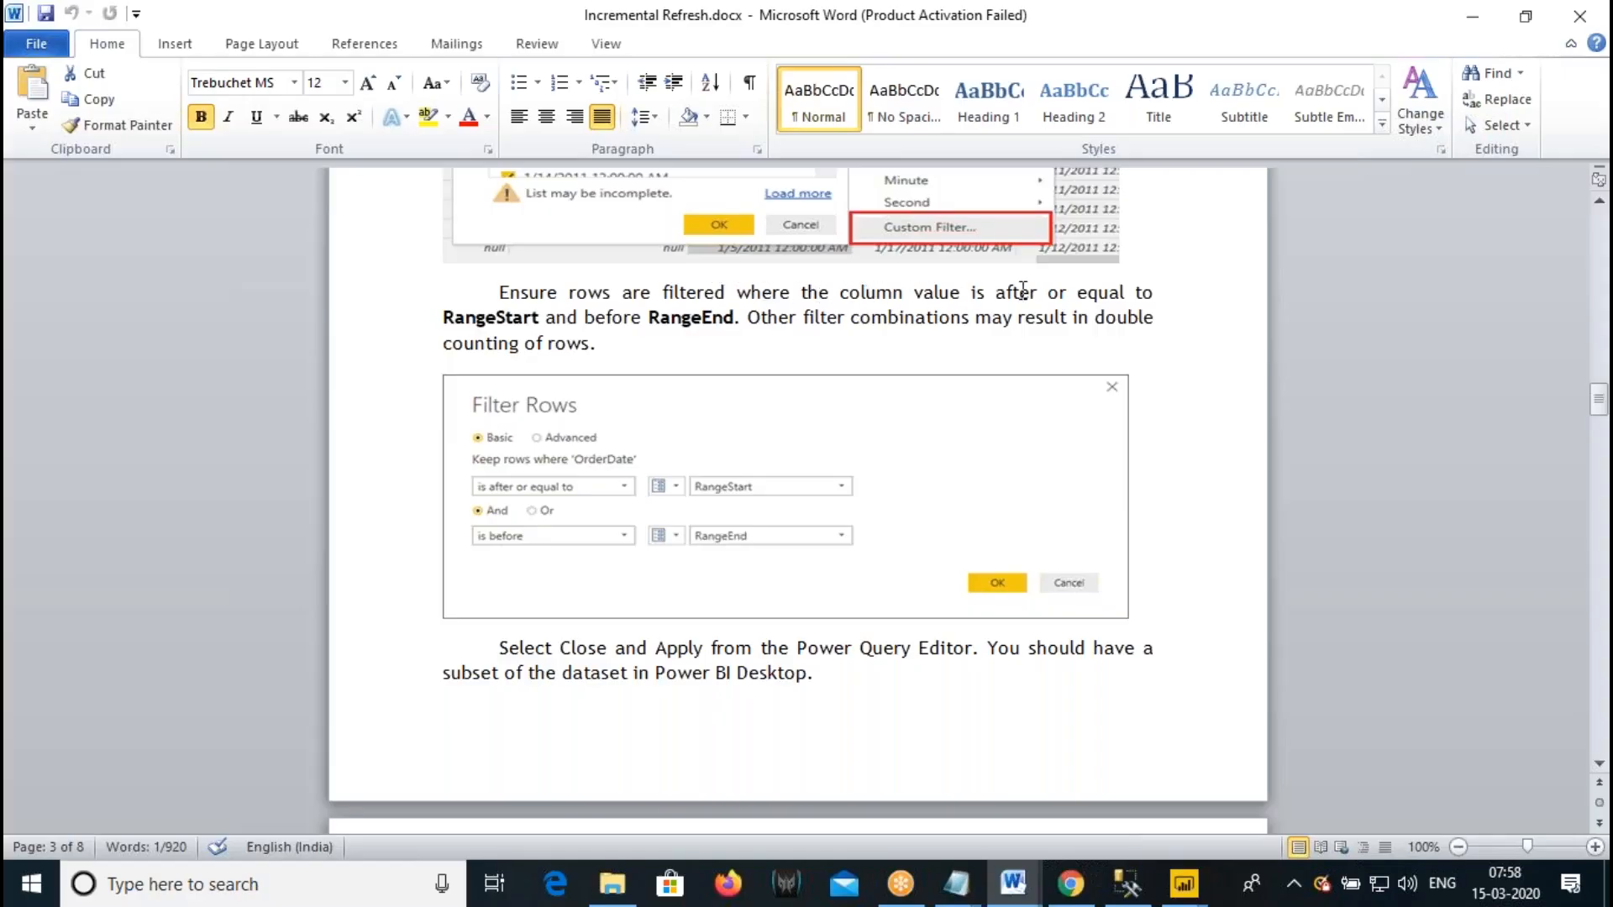
- Examine the rule for filtering rows by RangeStart and RangeEnd, highlighting its operator wording and the note on other filter combinations
{"action": "left_click_drag", "start_coordinate": [996, 291], "coordinate": [1159, 294]}
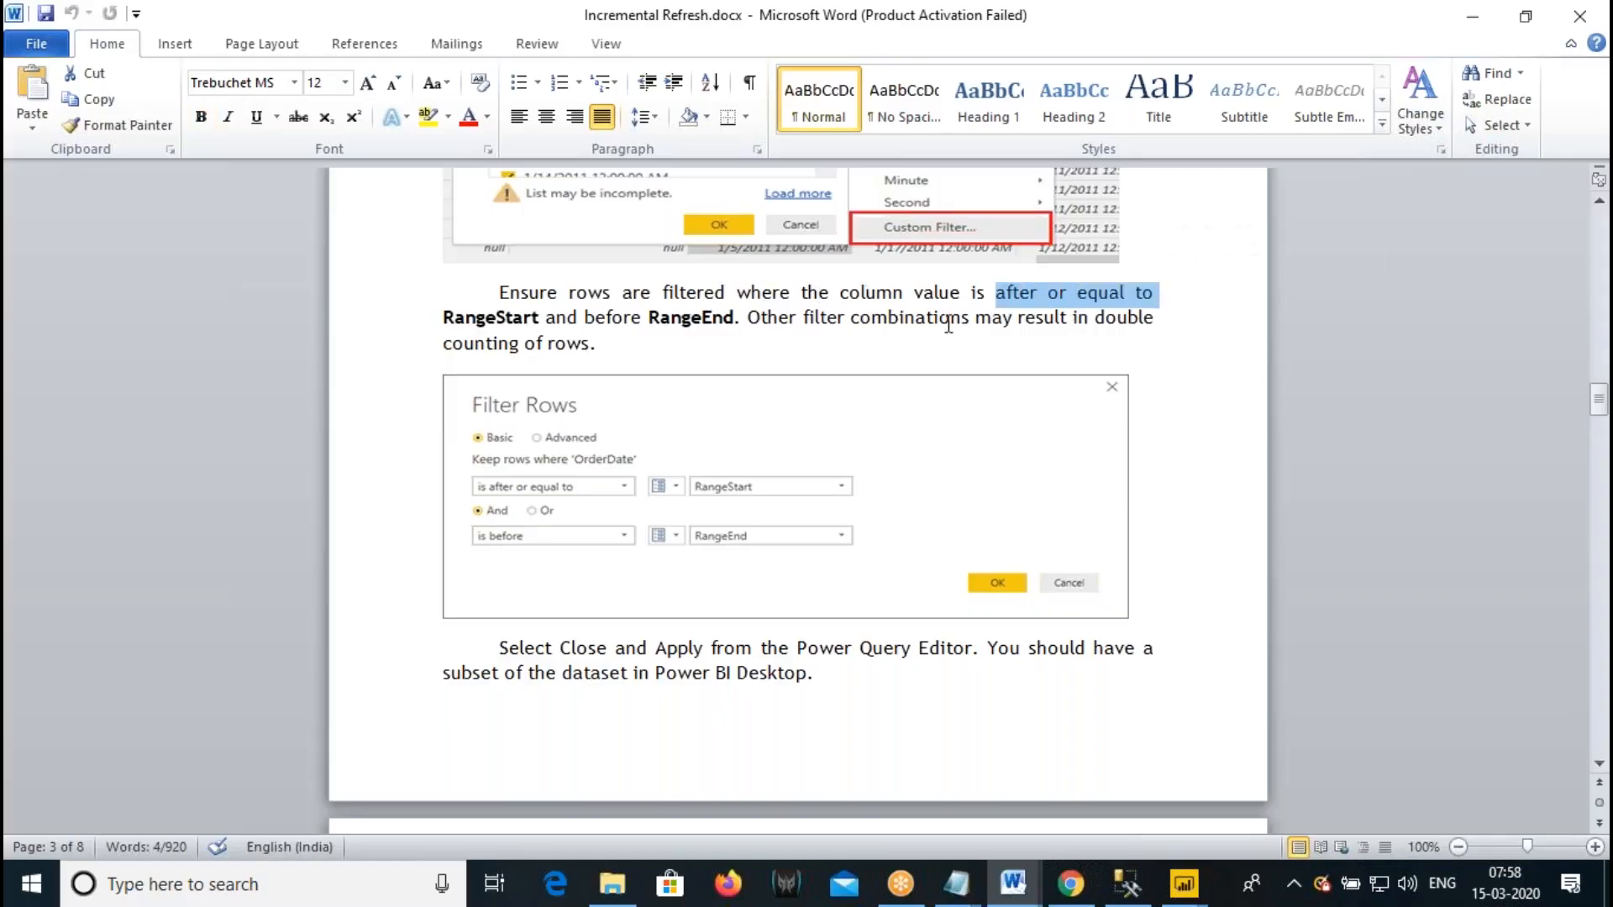
{"action": "left_click_drag", "start_coordinate": [475, 318], "coordinate": [537, 318]}
{"action": "left_click", "coordinate": [652, 317]}
{"action": "left_click_drag", "start_coordinate": [685, 319], "coordinate": [750, 322]}
{"action": "left_click", "coordinate": [749, 319]}
{"action": "left_click_drag", "start_coordinate": [906, 322], "coordinate": [1152, 322]}
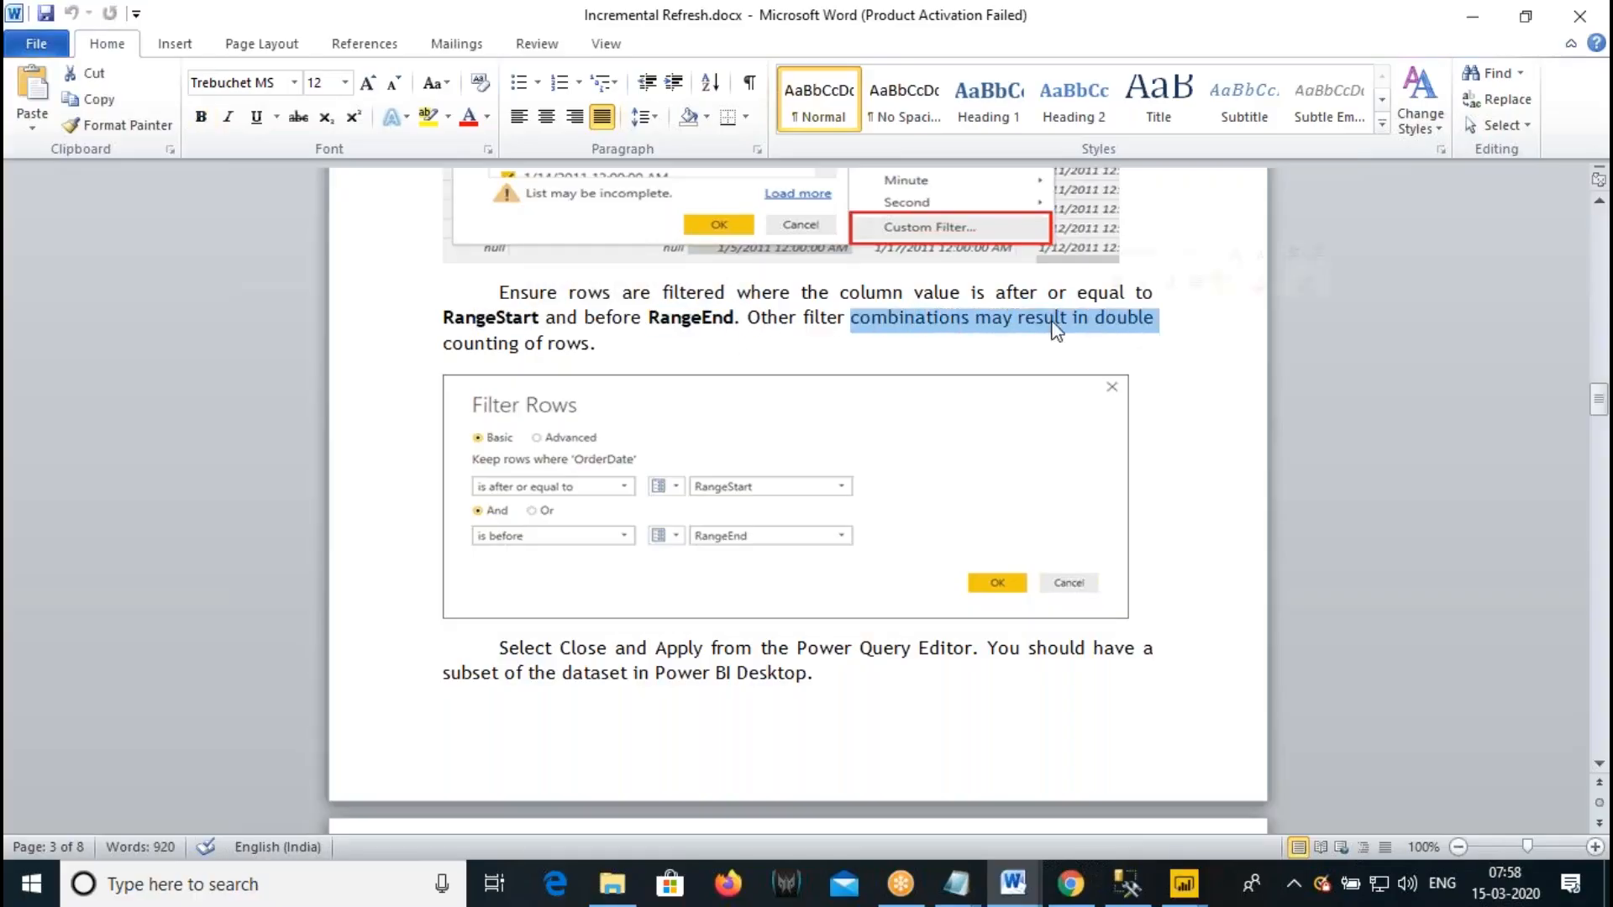
{"action": "left_click_drag", "start_coordinate": [504, 346], "coordinate": [619, 344]}
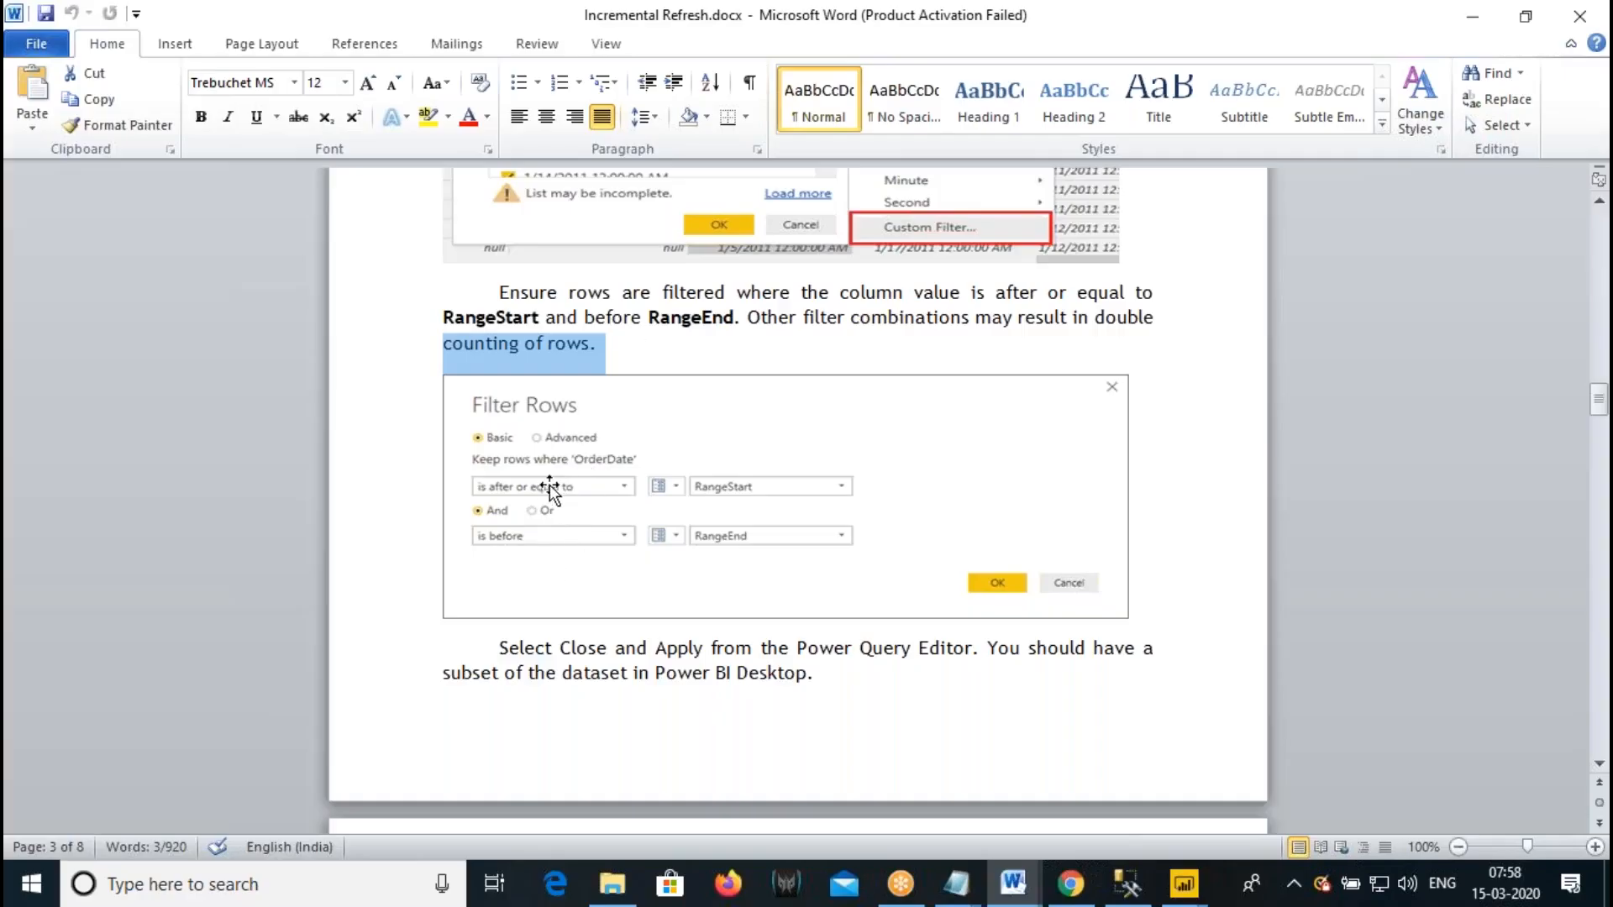
{"action": "left_click_drag", "start_coordinate": [933, 318], "coordinate": [1092, 322]}
{"action": "left_click_drag", "start_coordinate": [501, 343], "coordinate": [585, 342]}
- Return to the Power Query Editor, start a custom date/time filter on OrderDate, and open the operator choices for the first condition
{"action": "mouse_move", "coordinate": [1183, 883]}
{"action": "left_click", "coordinate": [1297, 775]}
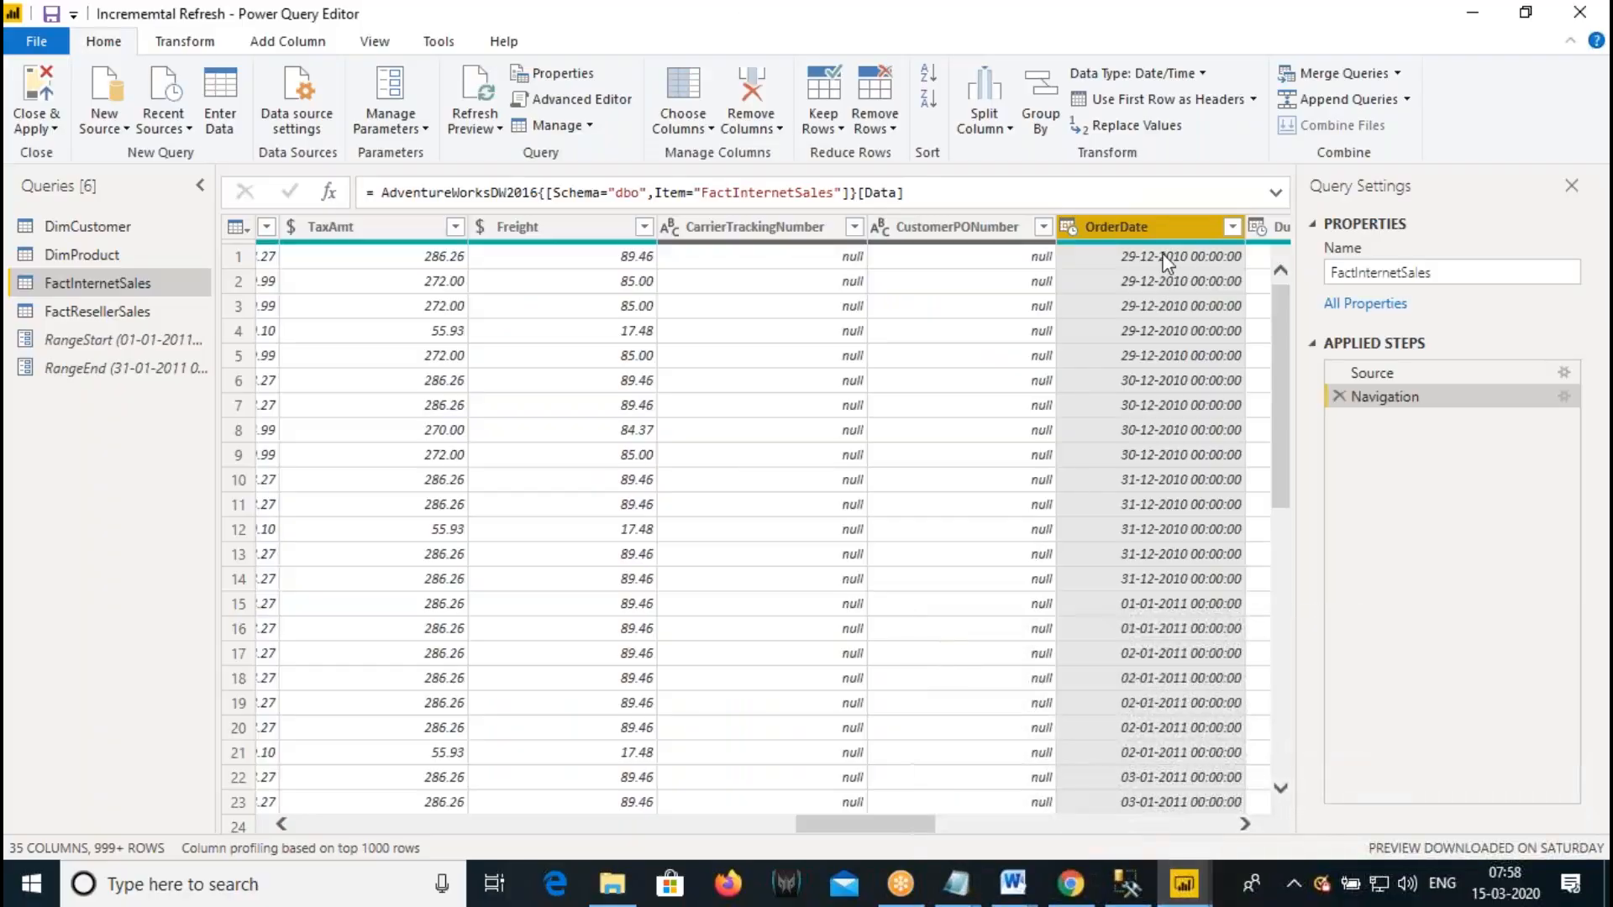
{"action": "left_click", "coordinate": [1231, 228]}
{"action": "left_click", "coordinate": [1231, 228]}
{"action": "left_click", "coordinate": [1234, 227]}
{"action": "mouse_move", "coordinate": [925, 403]}
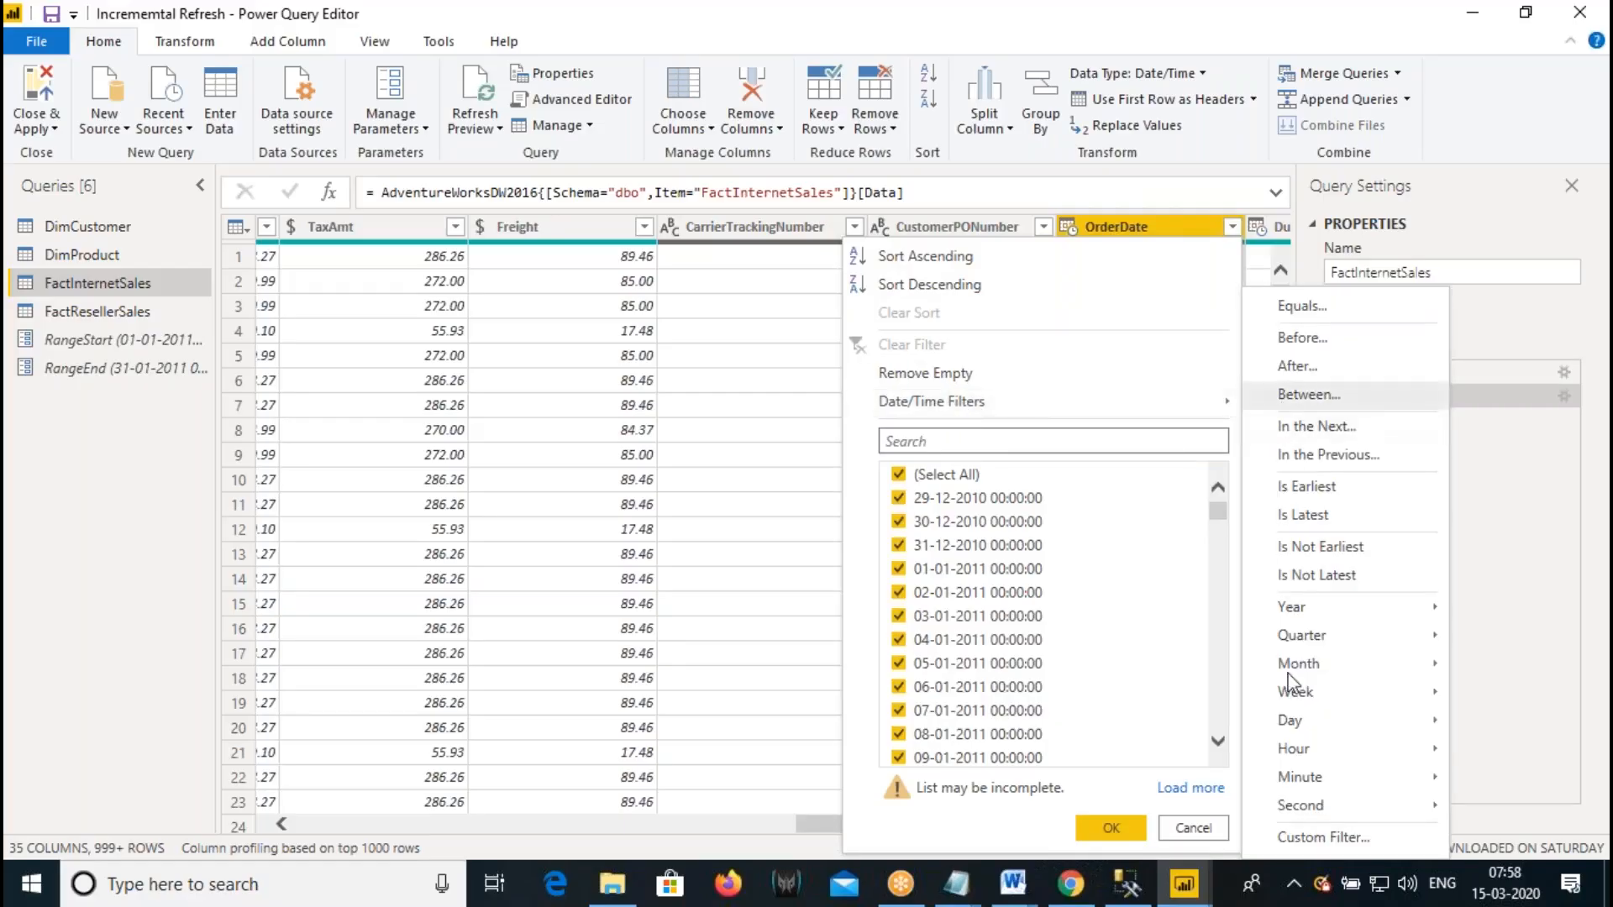
{"action": "left_click", "coordinate": [1351, 839]}
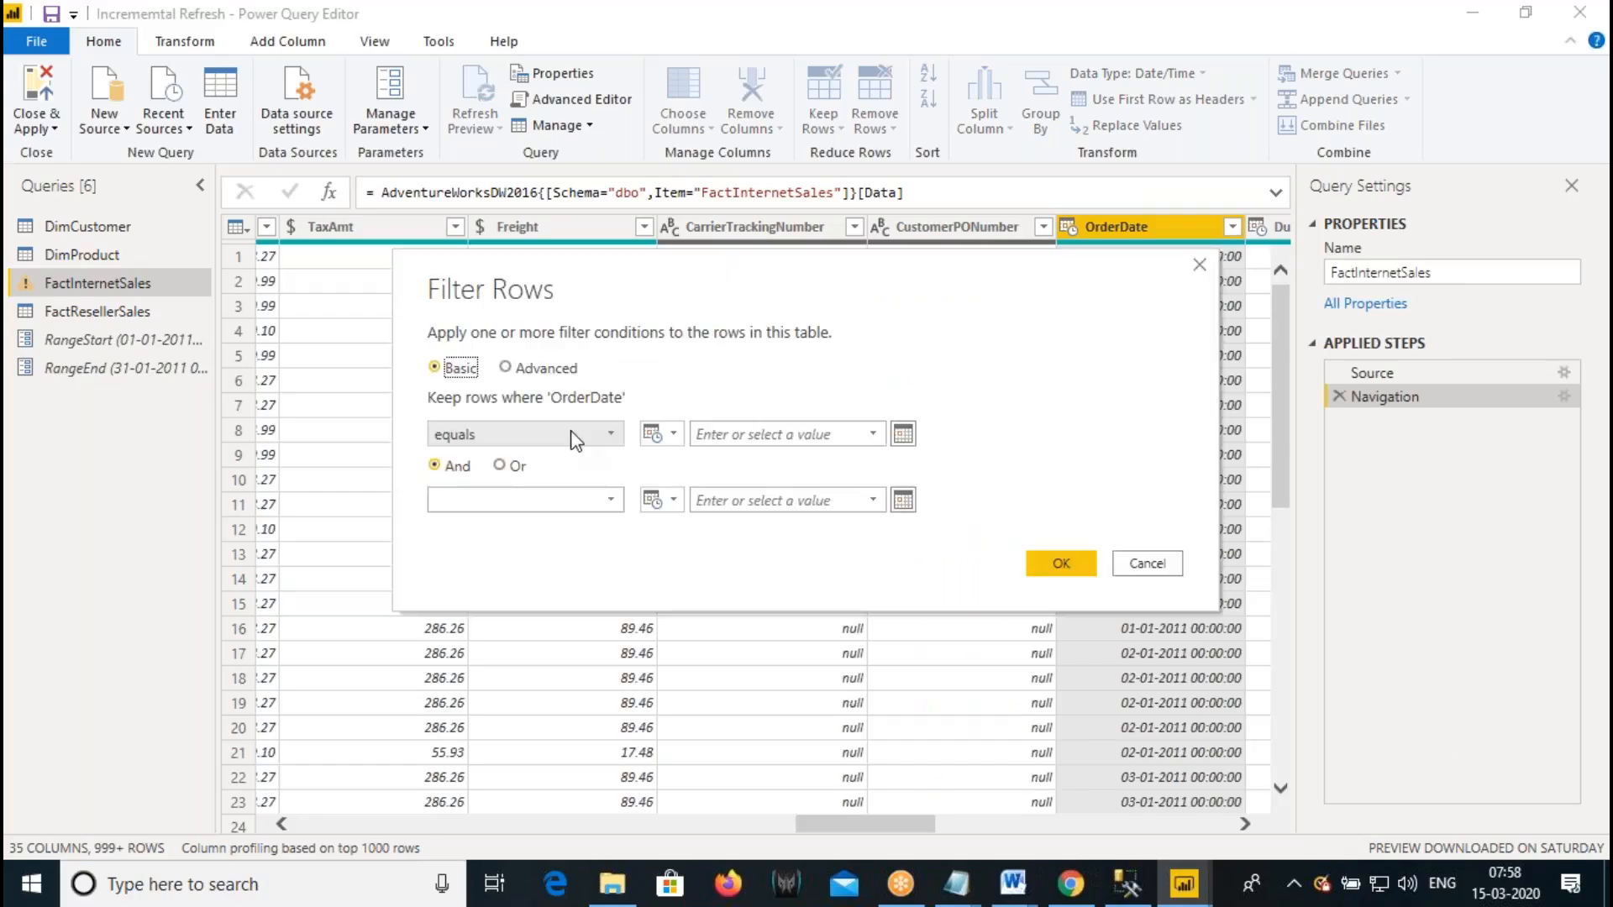
{"action": "left_click", "coordinate": [519, 437]}
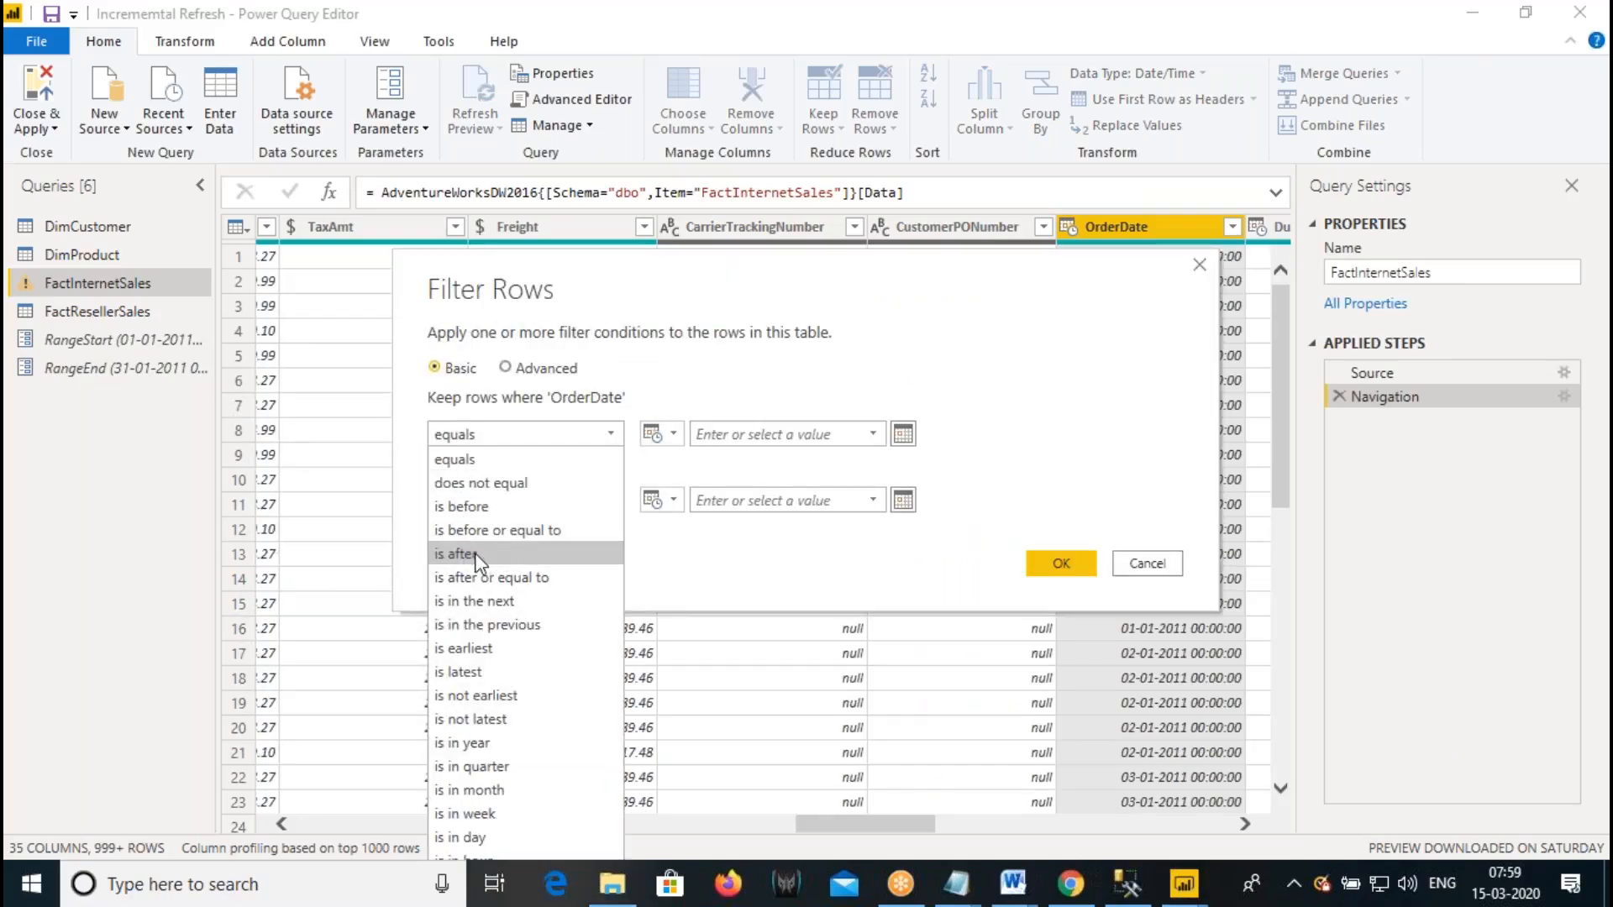
- Set the first OrderDate filter condition to is after or equal to the RangeStart parameter
{"action": "left_click", "coordinate": [507, 588]}
{"action": "left_click", "coordinate": [873, 434]}
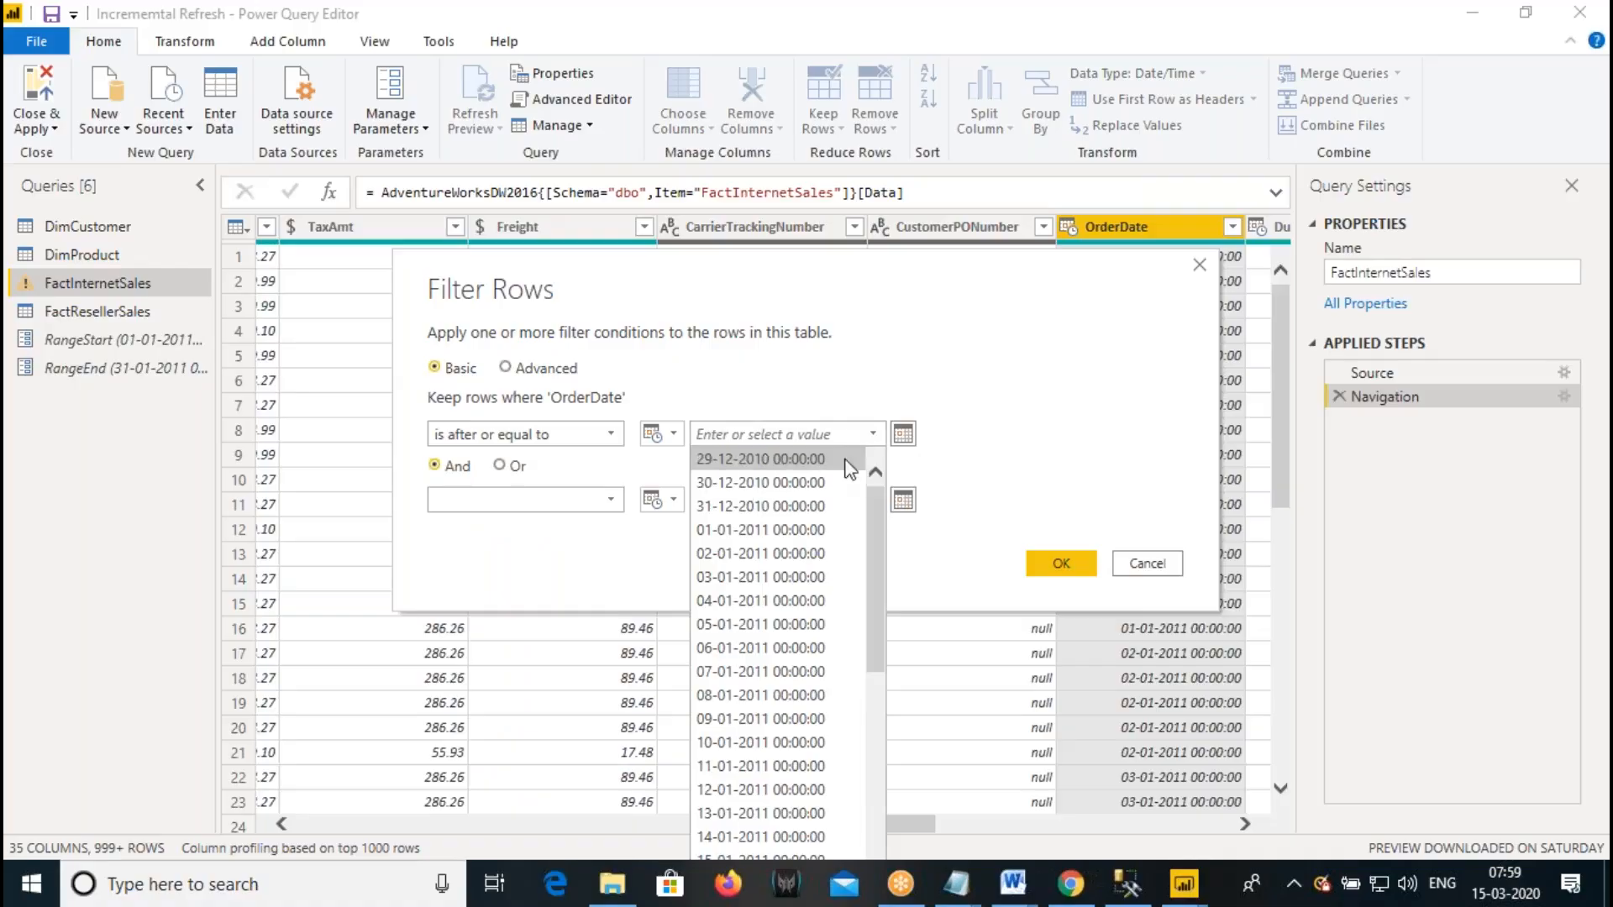
{"action": "left_click", "coordinate": [672, 436]}
{"action": "left_click", "coordinate": [673, 434]}
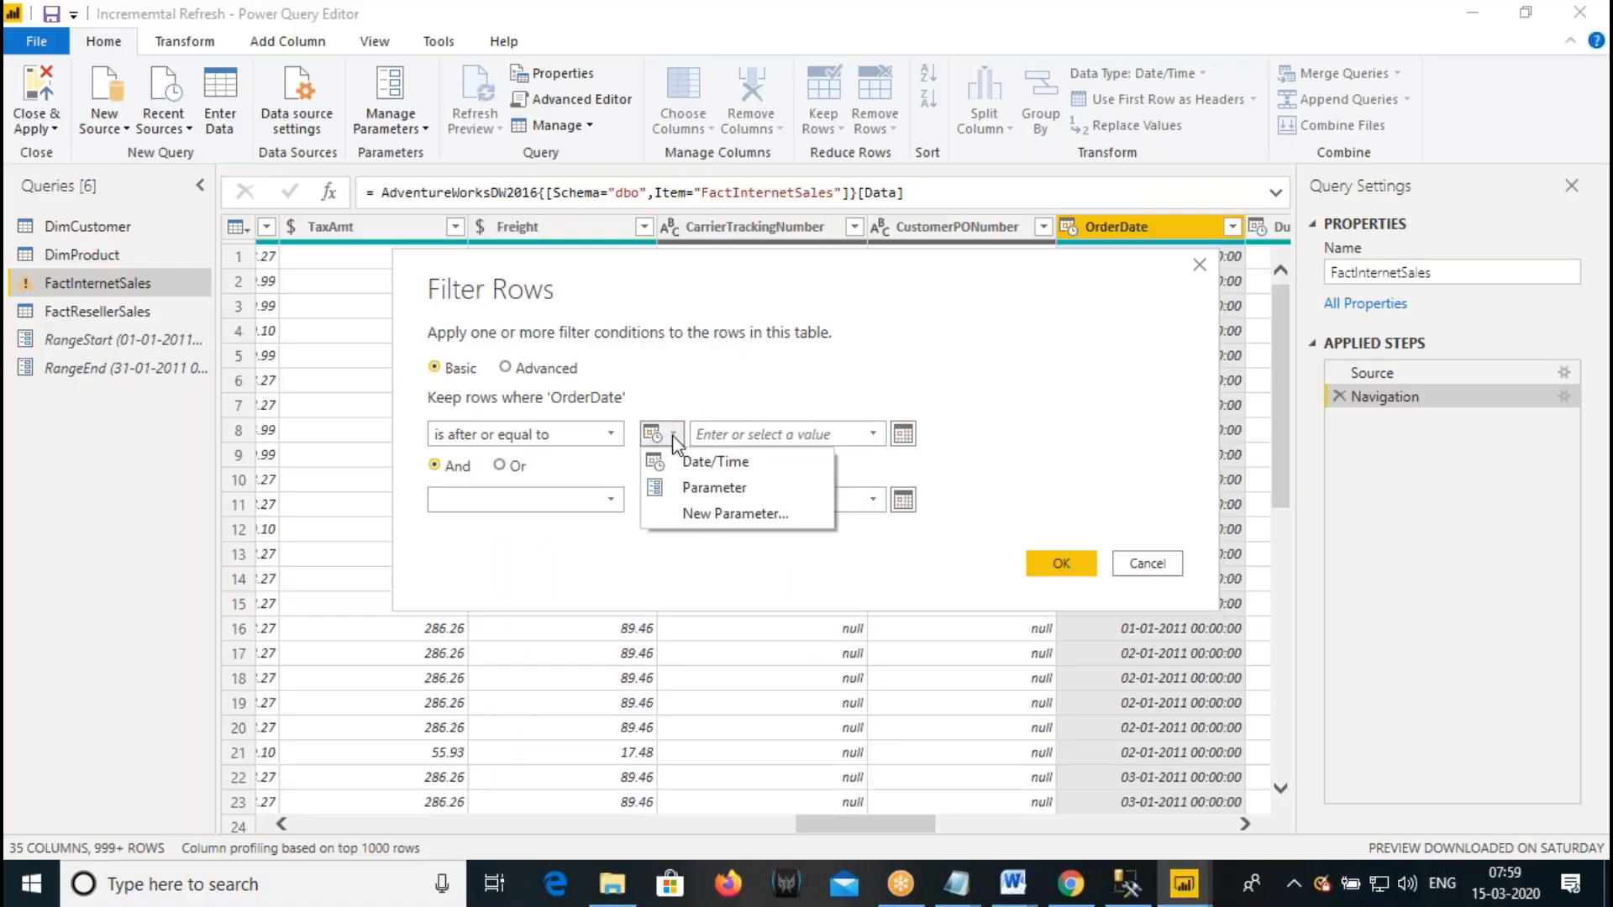
{"action": "left_click", "coordinate": [705, 488]}
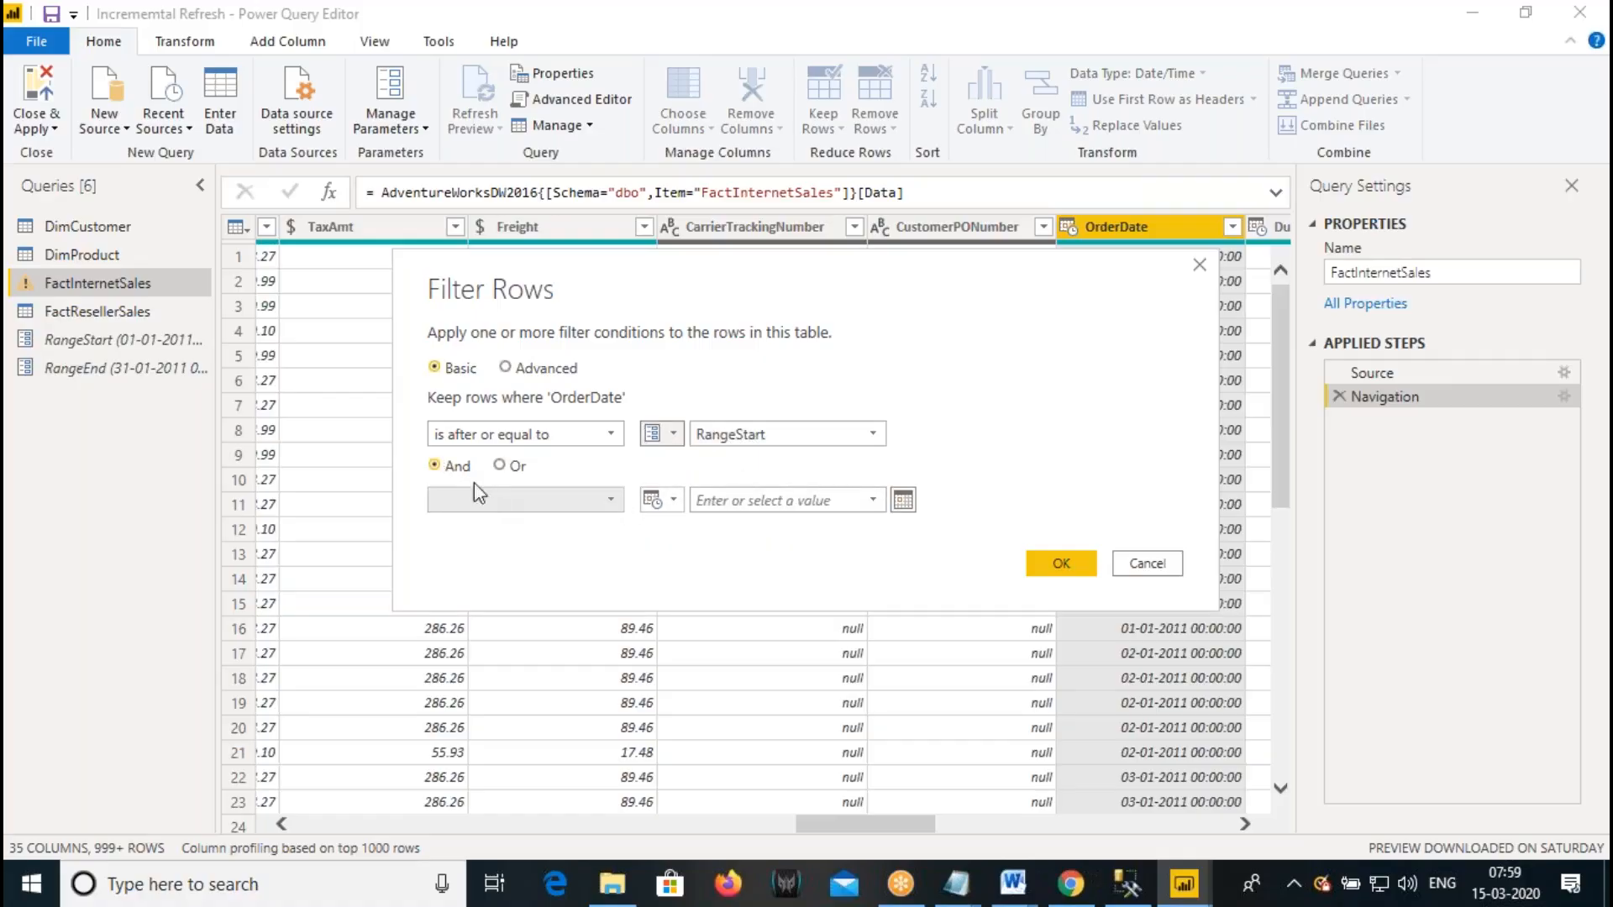
- Add a second OrderDate condition, And is before the RangeEnd parameter, and apply the row filter to FactInternetSales
{"action": "left_click", "coordinate": [556, 502]}
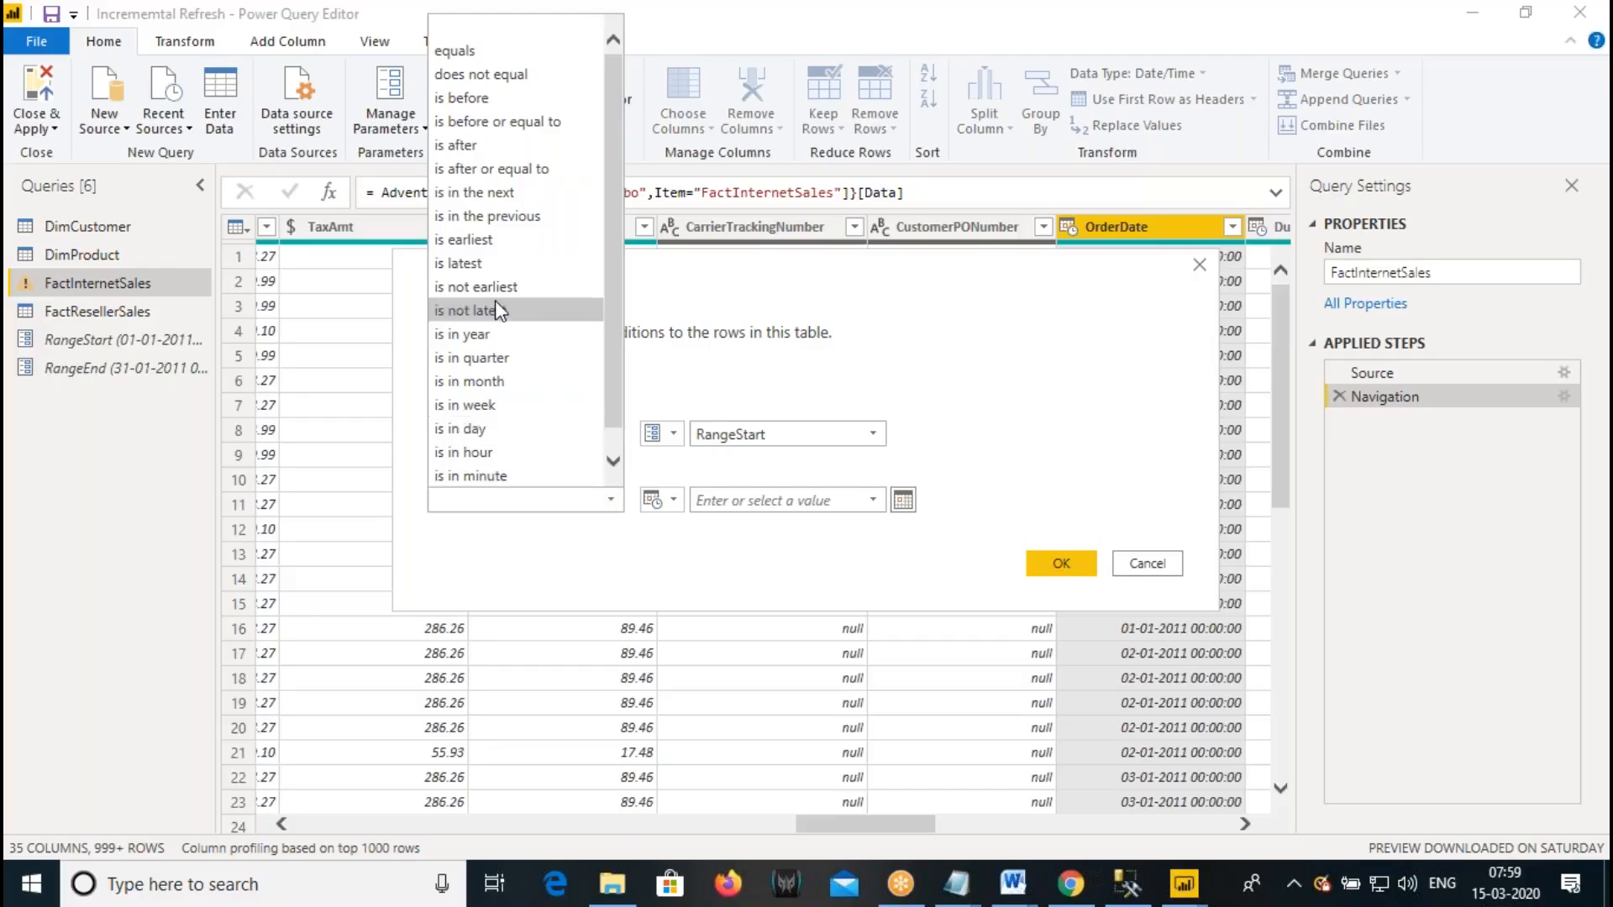
{"action": "left_click", "coordinate": [446, 99]}
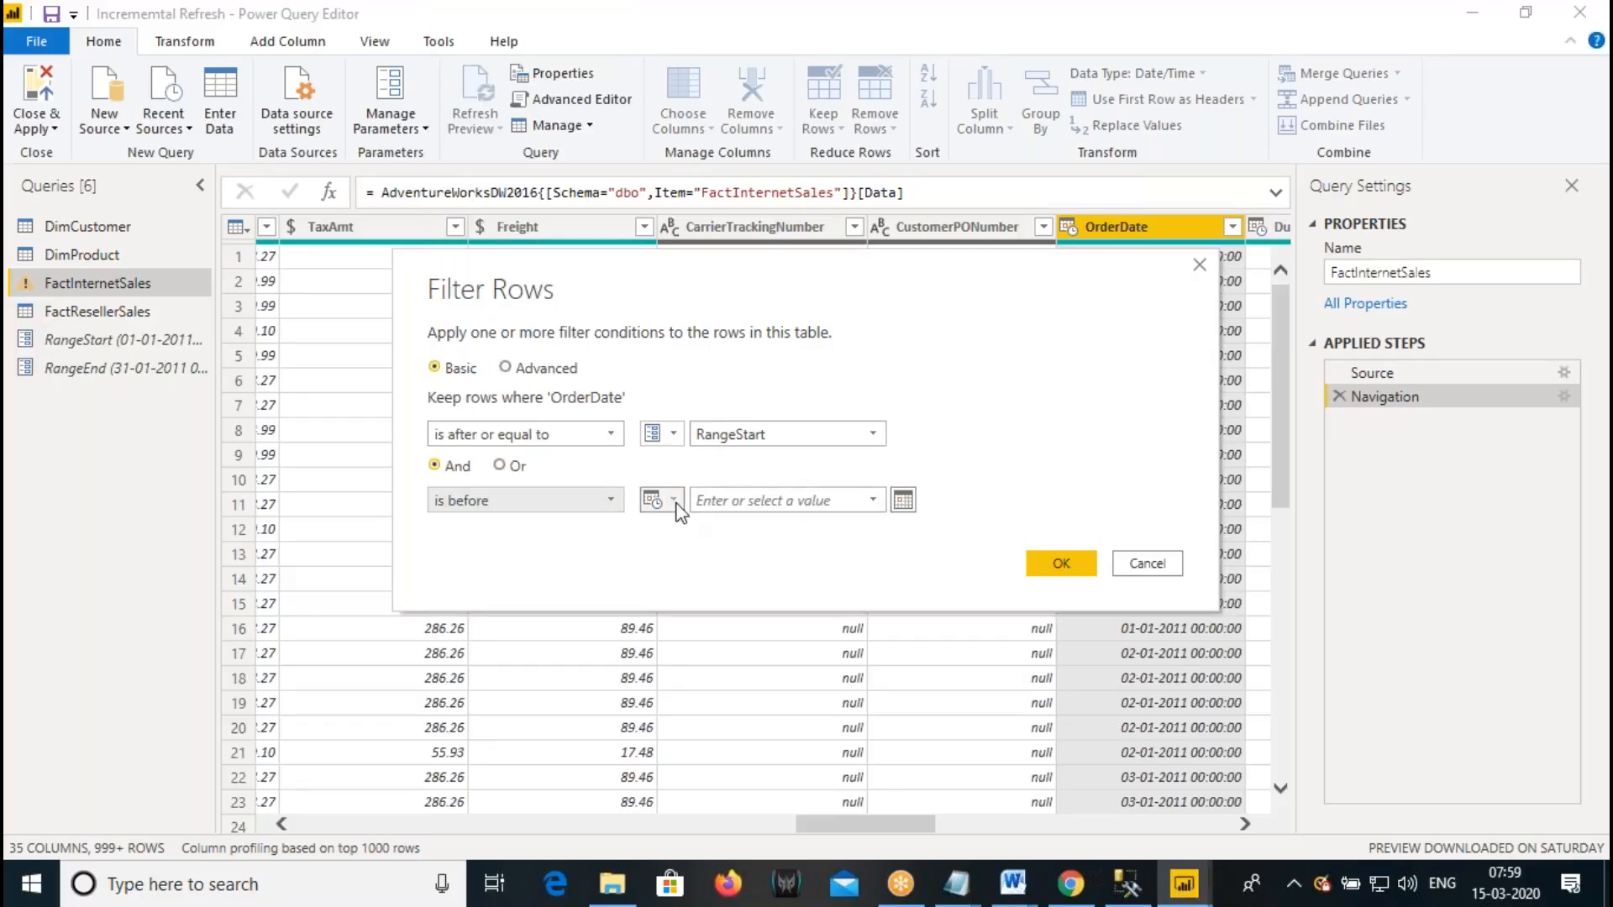
{"action": "left_click", "coordinate": [664, 499]}
{"action": "left_click", "coordinate": [694, 556]}
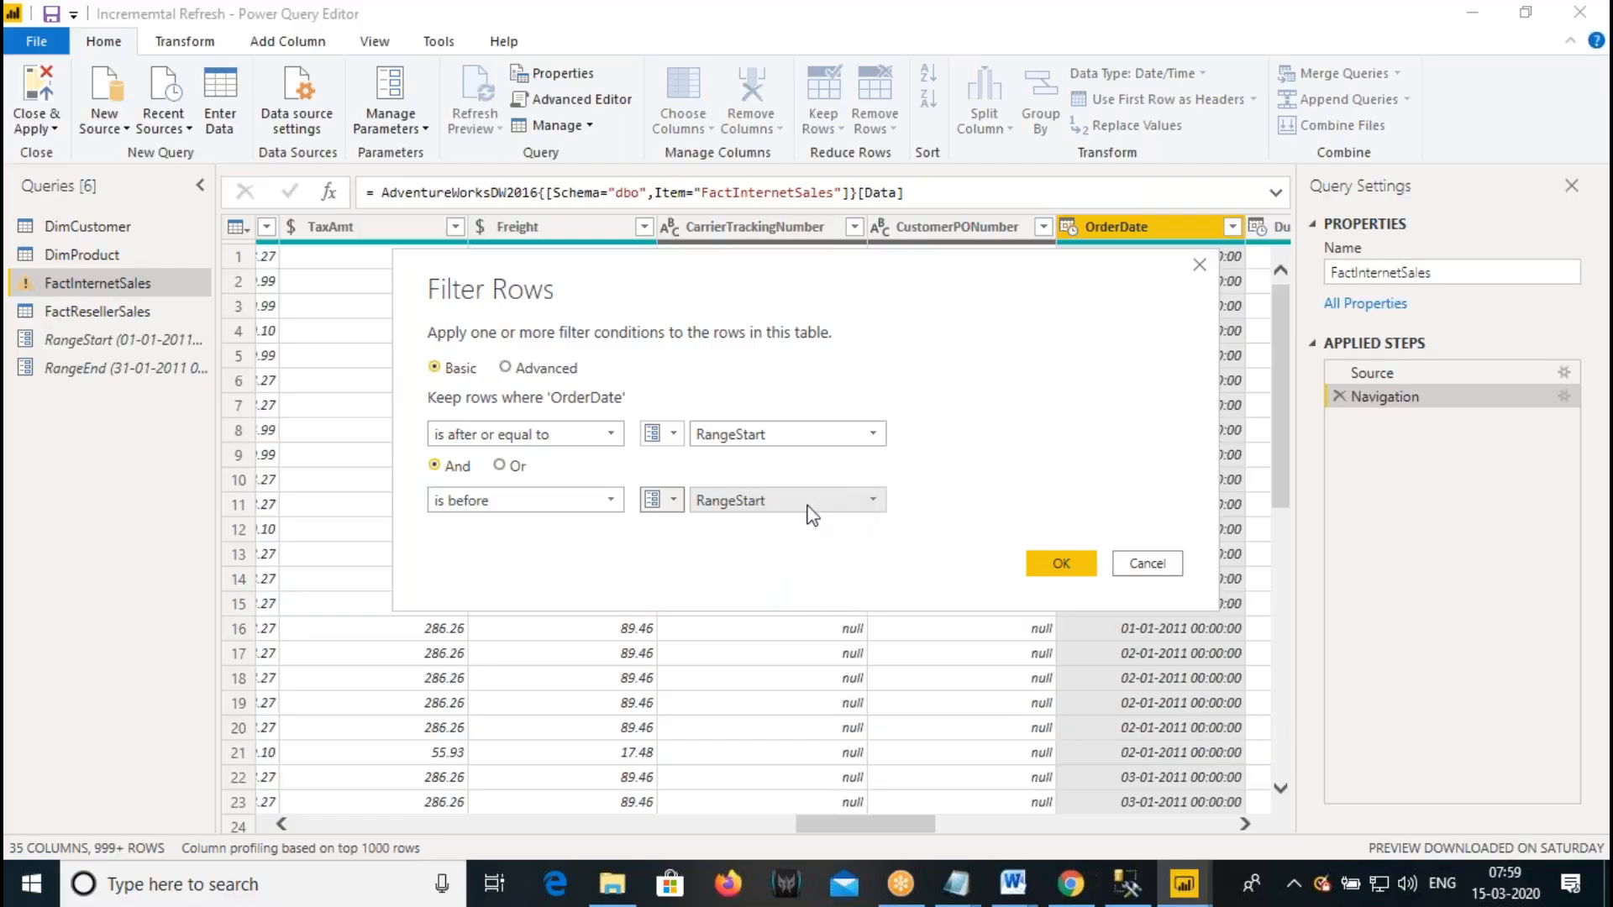
{"action": "left_click", "coordinate": [828, 504]}
{"action": "left_click", "coordinate": [736, 552]}
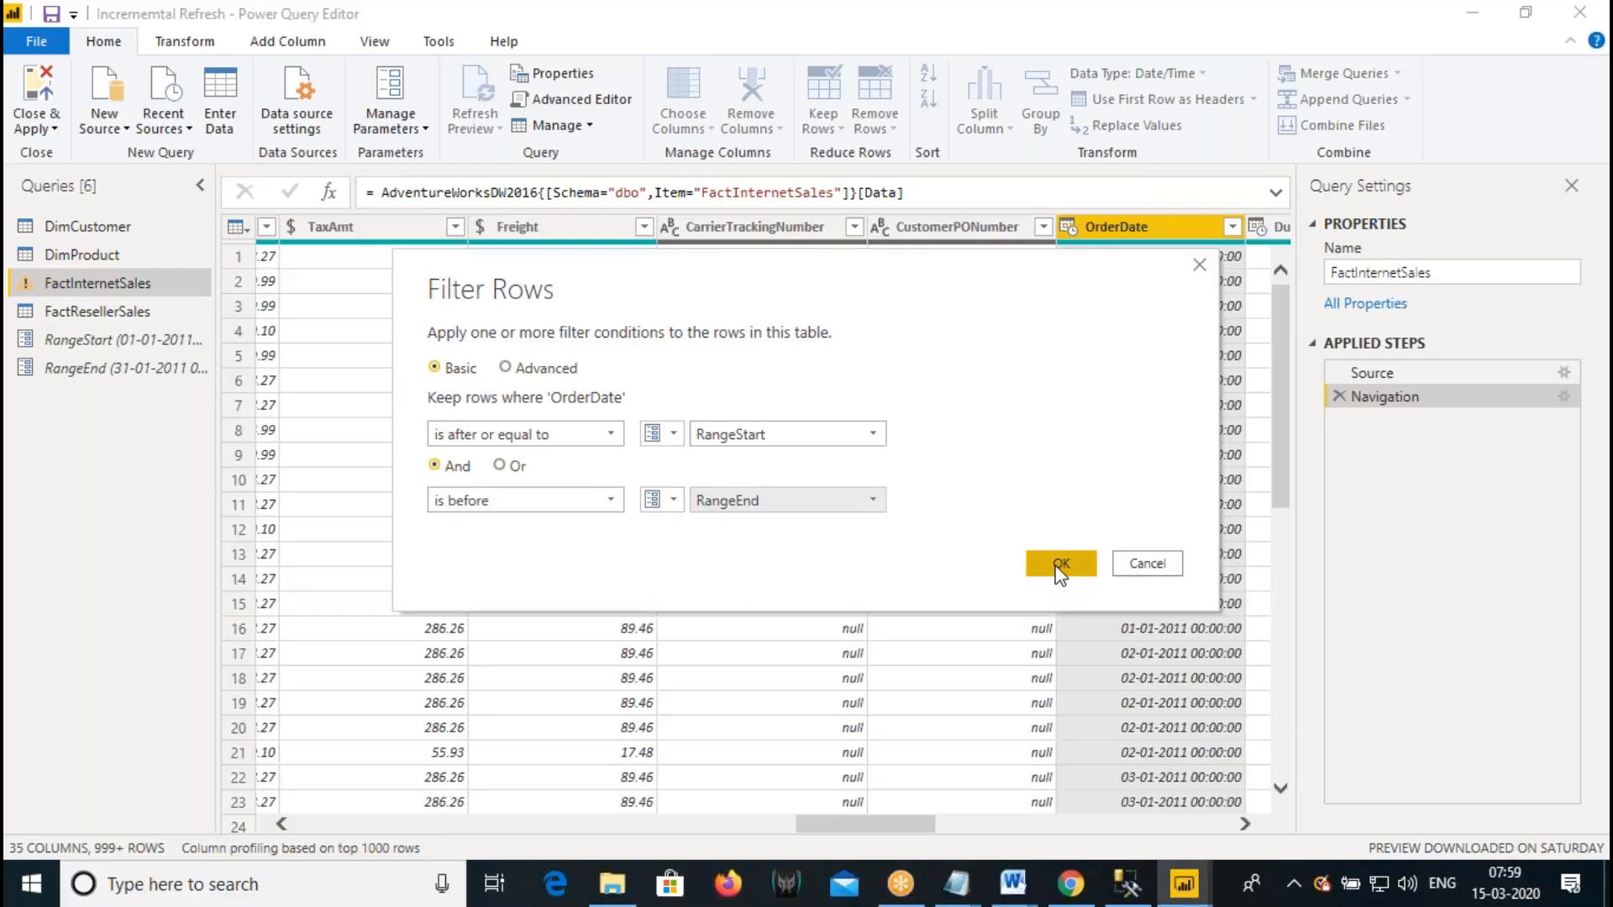
{"action": "left_click_drag", "start_coordinate": [1110, 275], "coordinate": [1125, 413]}
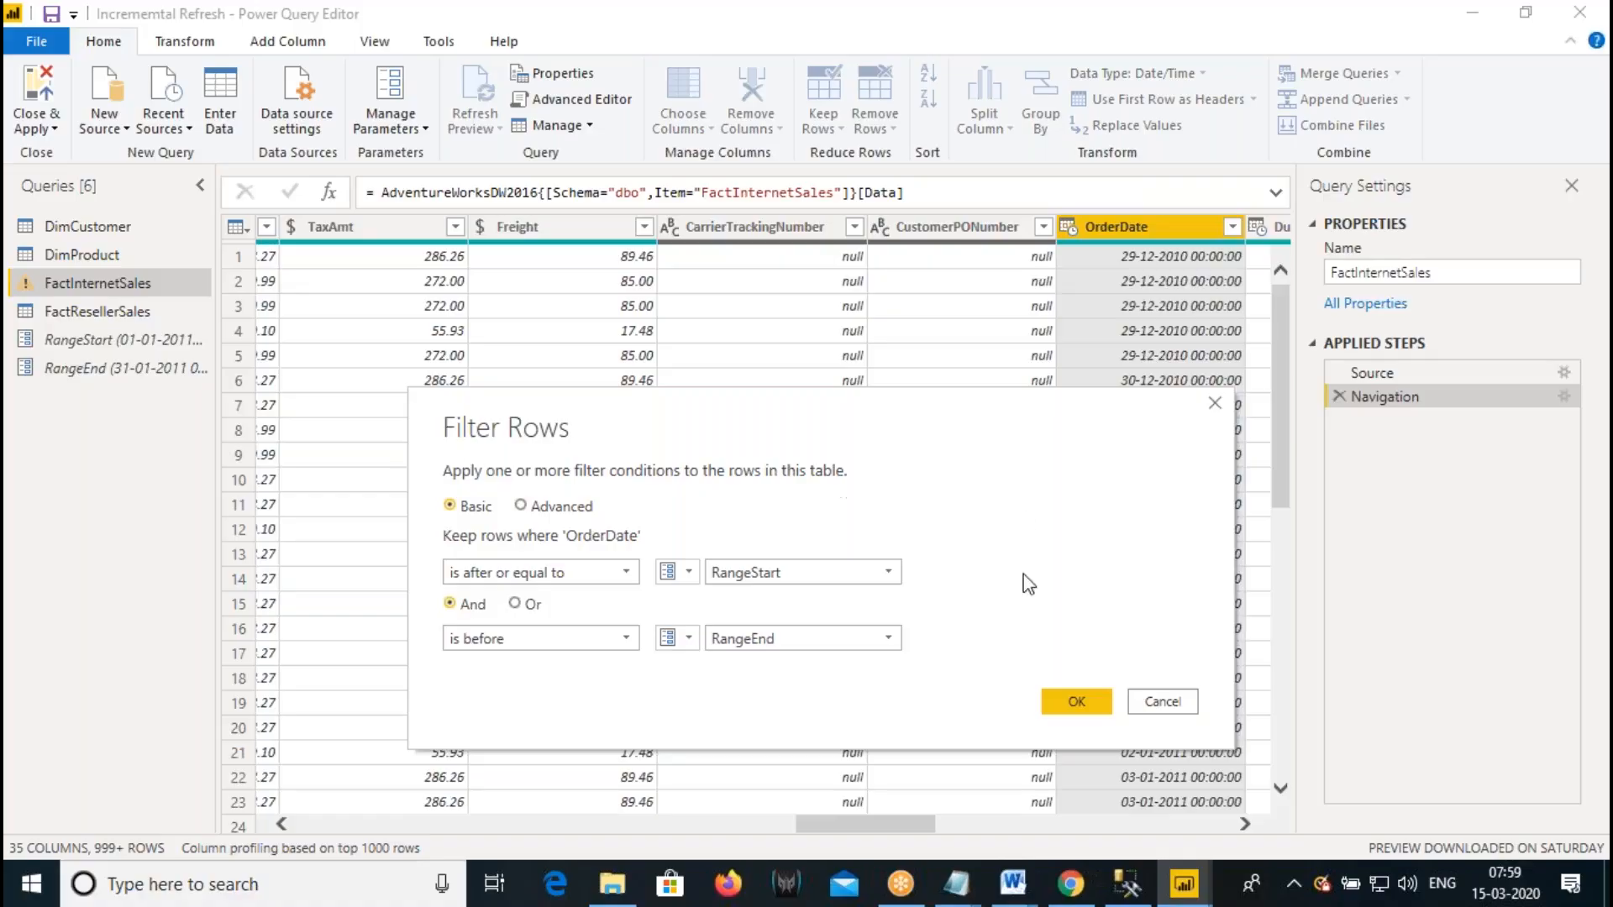
{"action": "left_click", "coordinate": [1074, 702]}
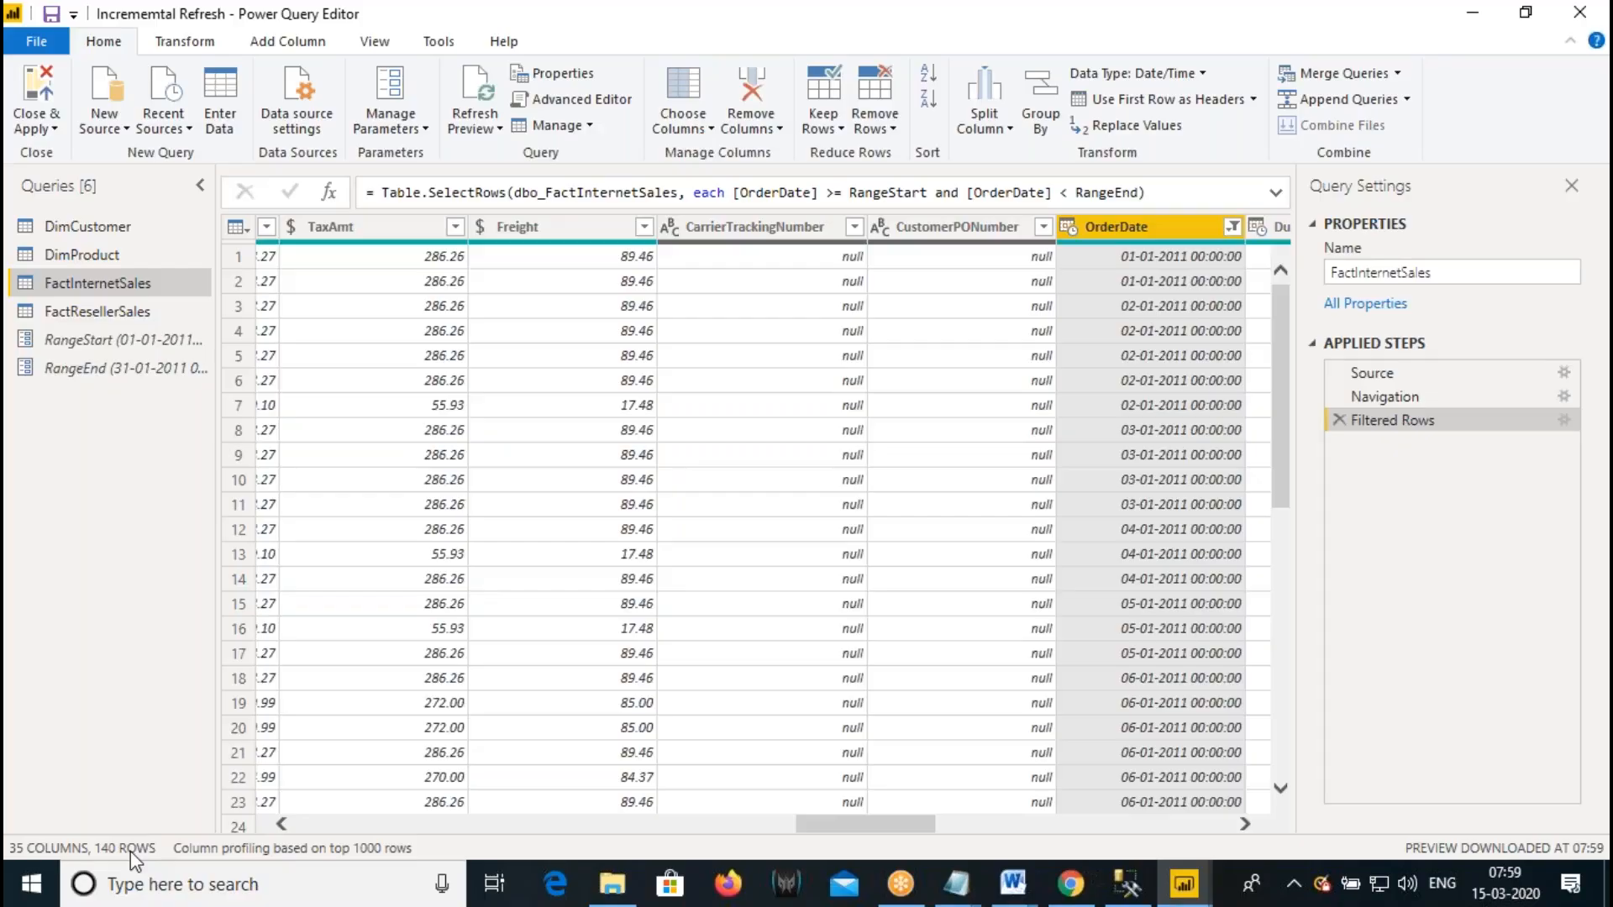
- Review the filtered OrderDate rows and read the Close and Apply instruction in the Incremental Refresh Word document
{"action": "scroll", "coordinate": [1114, 352], "scroll_direction": "down", "scroll_amount": 20}
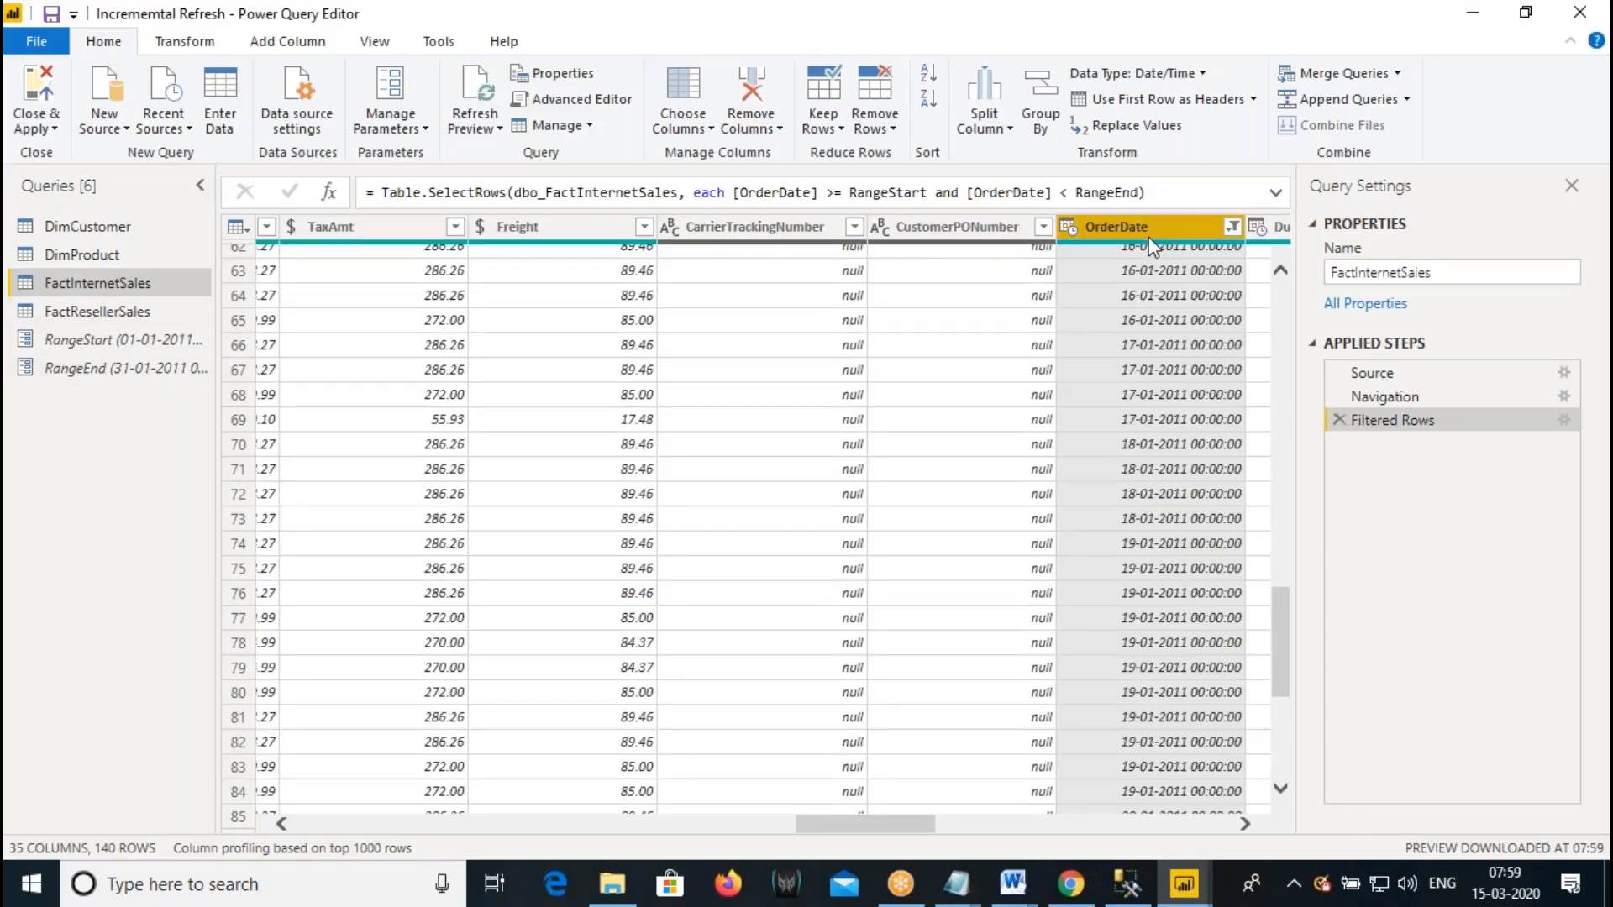
{"action": "left_click", "coordinate": [1013, 883]}
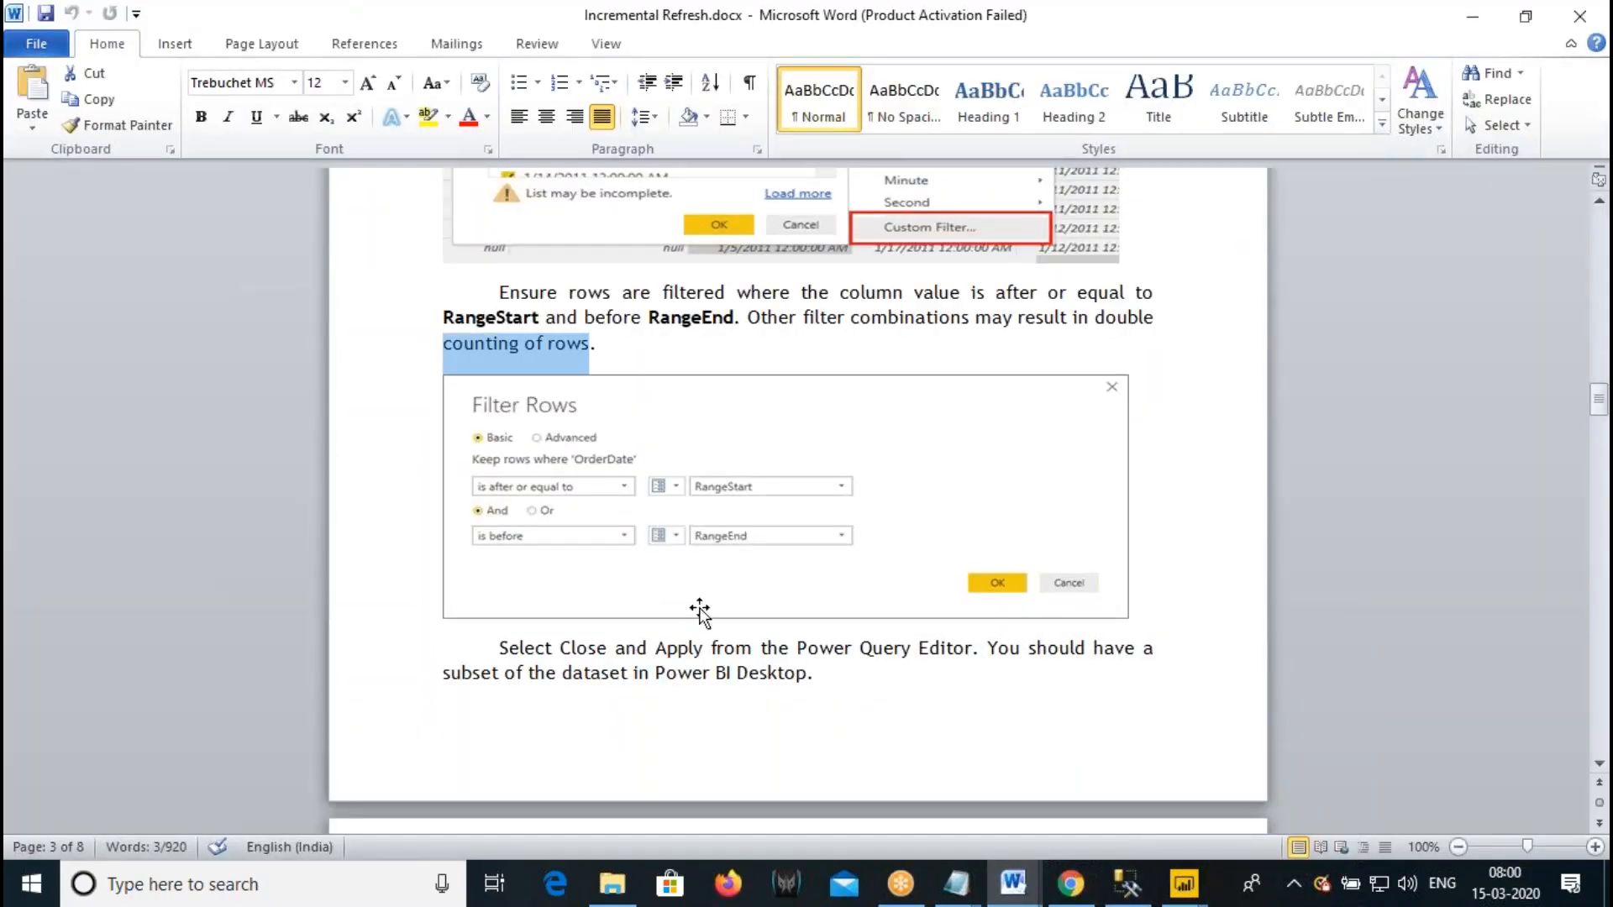
{"action": "left_click_drag", "start_coordinate": [797, 650], "coordinate": [972, 651]}
{"action": "left_click_drag", "start_coordinate": [494, 672], "coordinate": [805, 673]}
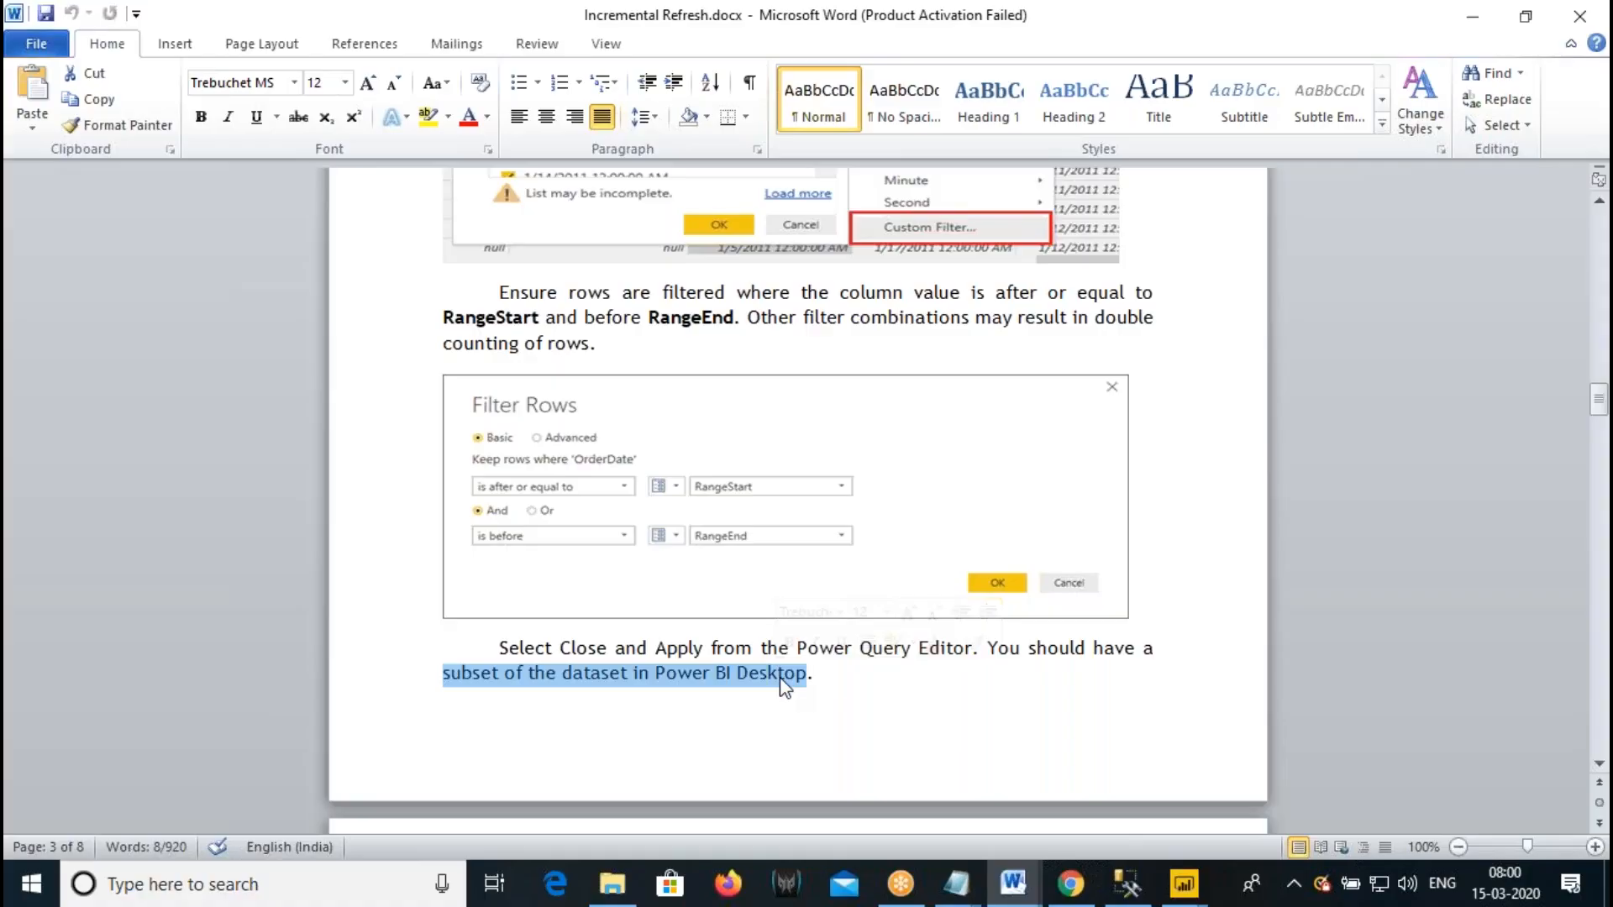
- Switch back to Power Query Editor and compare the filtered FactInternetSales query with FactResellerSales and its OrderDate column
{"action": "left_click", "coordinate": [1202, 882]}
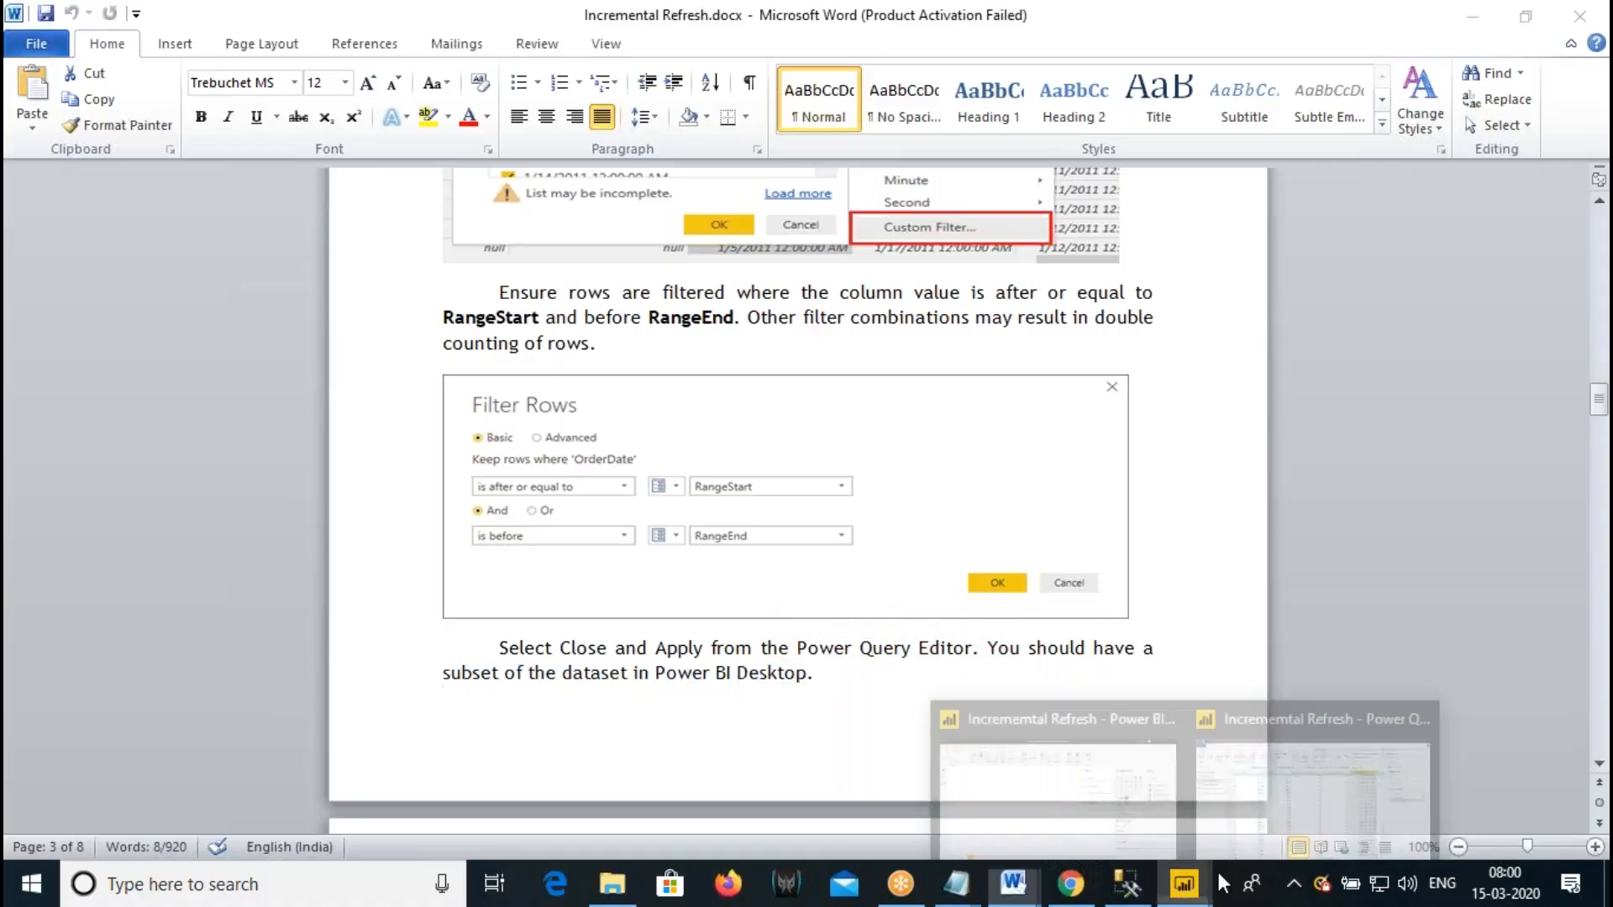
{"action": "left_click", "coordinate": [1298, 781]}
{"action": "left_click", "coordinate": [63, 312]}
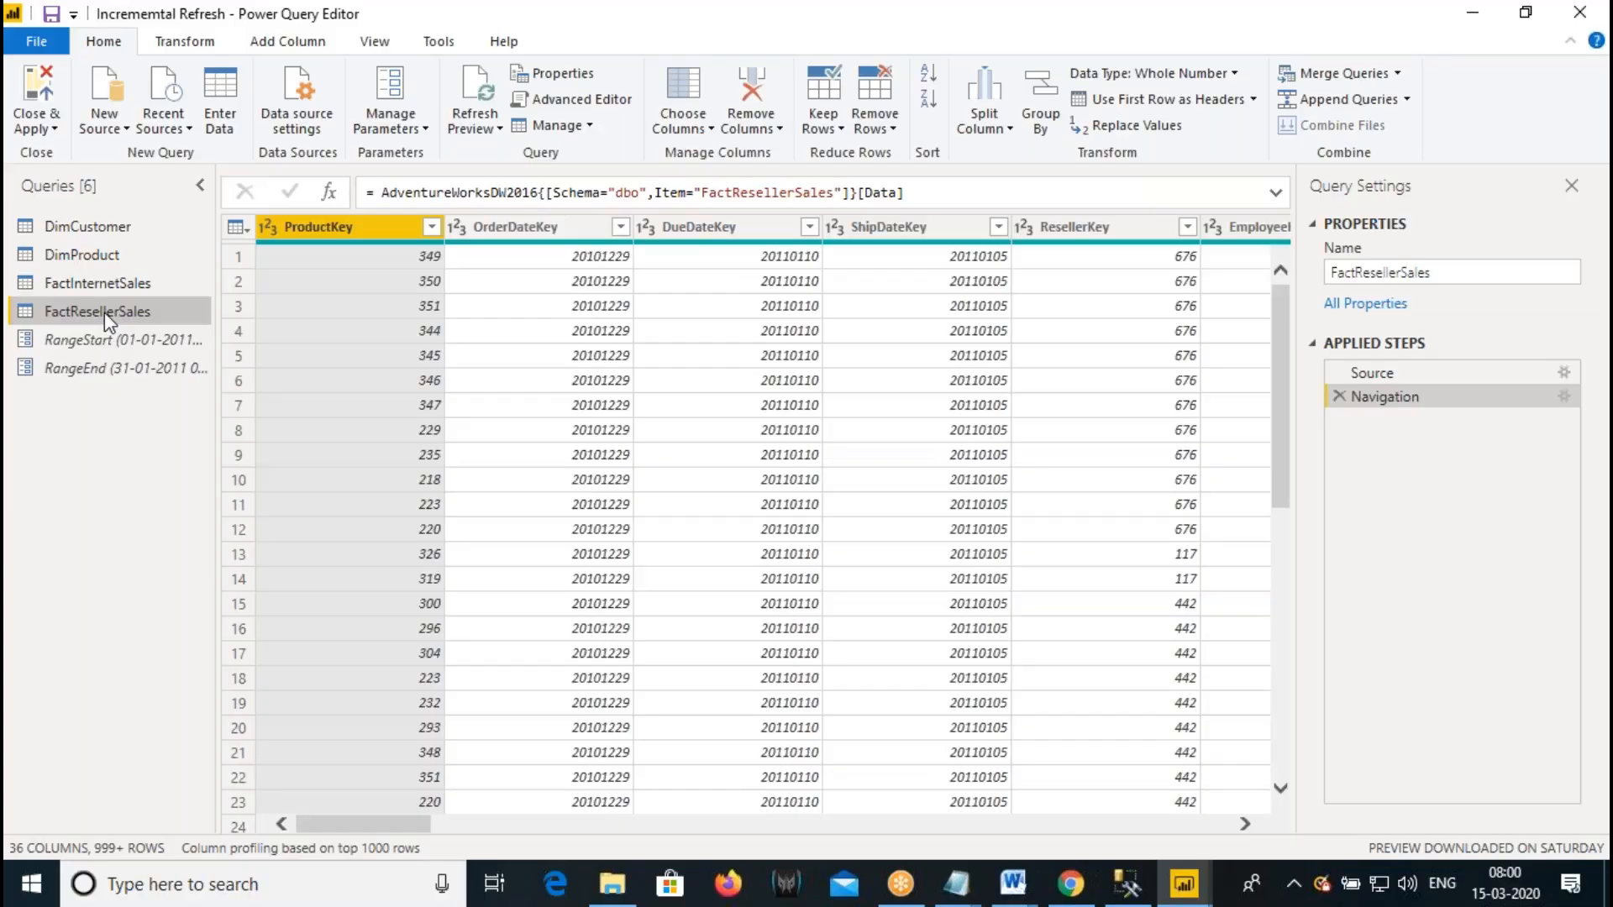
{"action": "left_click", "coordinate": [99, 287]}
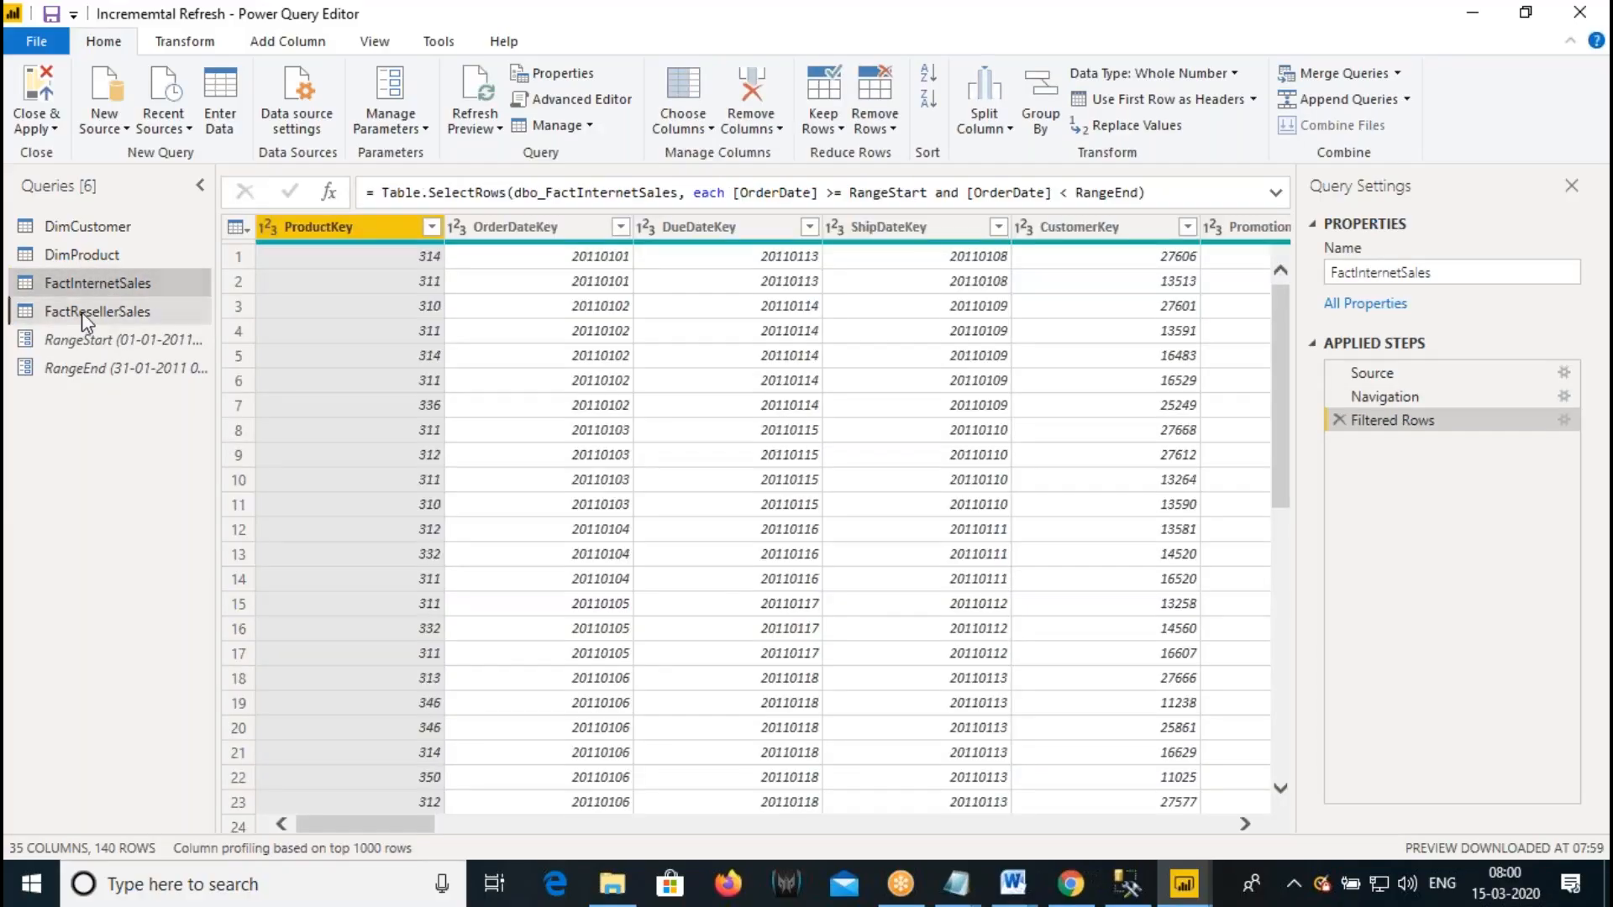
{"action": "left_click", "coordinate": [83, 311]}
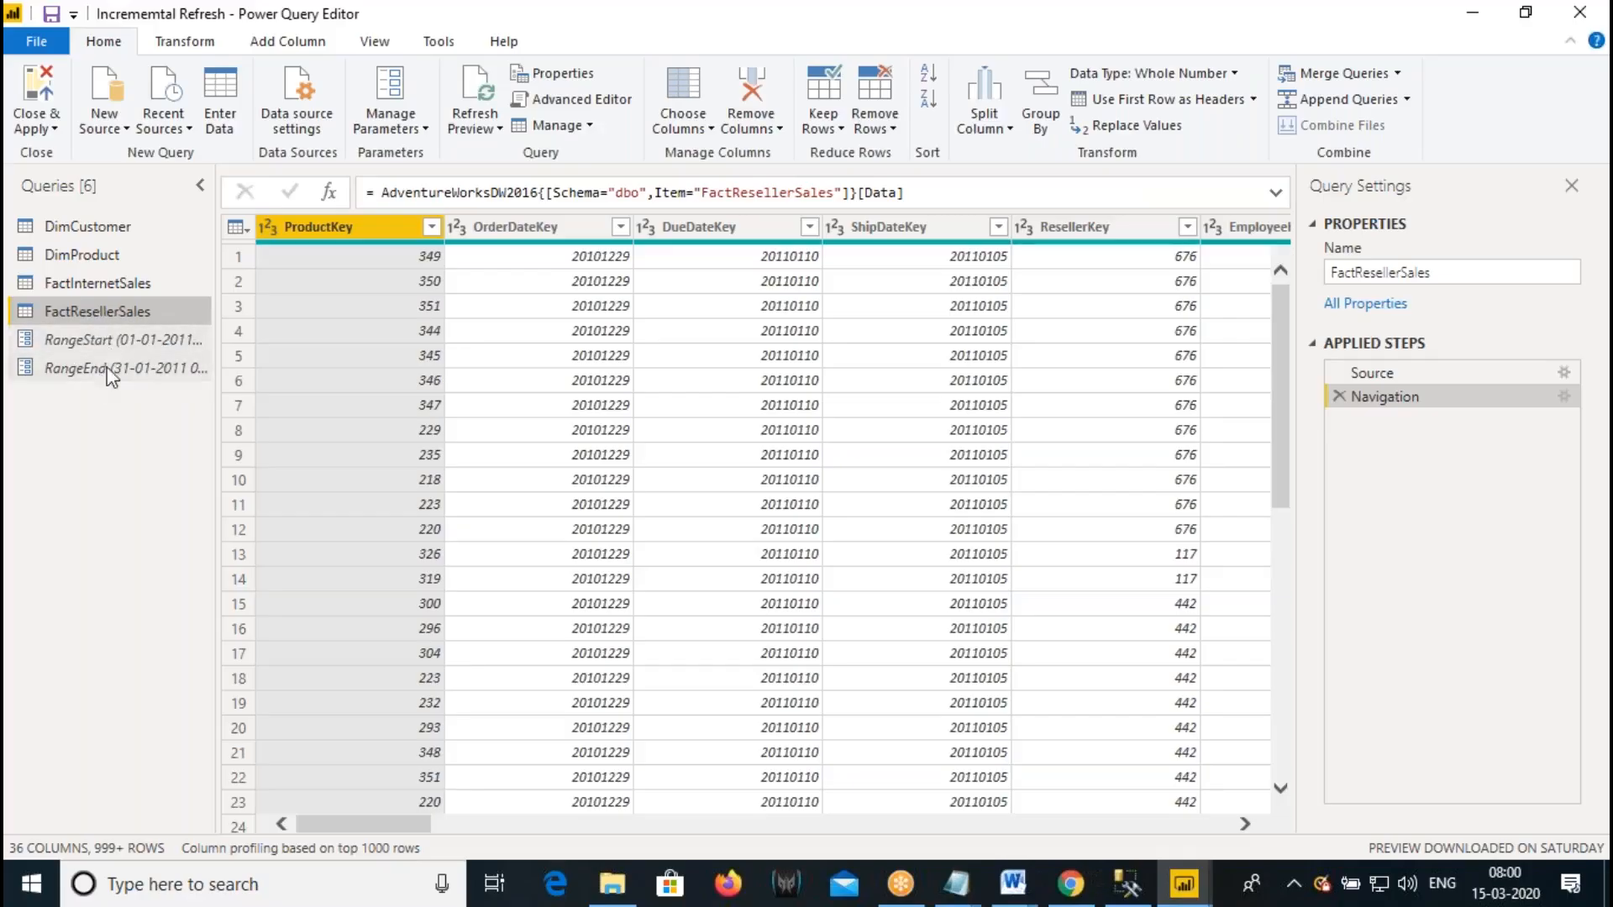
{"action": "left_click_drag", "start_coordinate": [380, 815], "coordinate": [978, 860]}
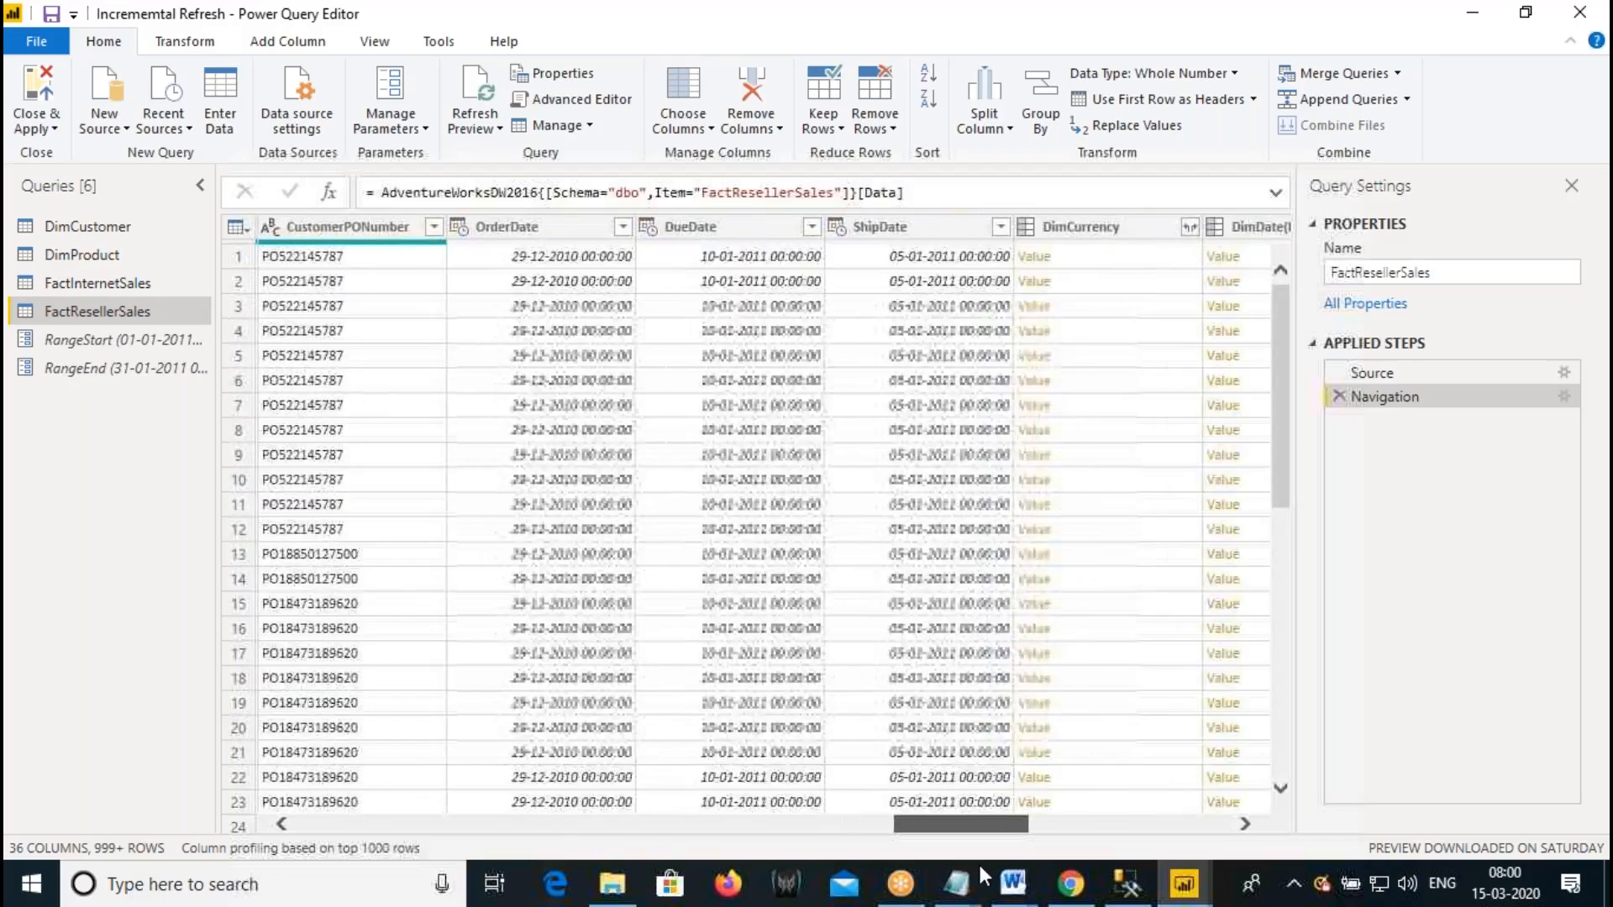
{"action": "left_click", "coordinate": [545, 226]}
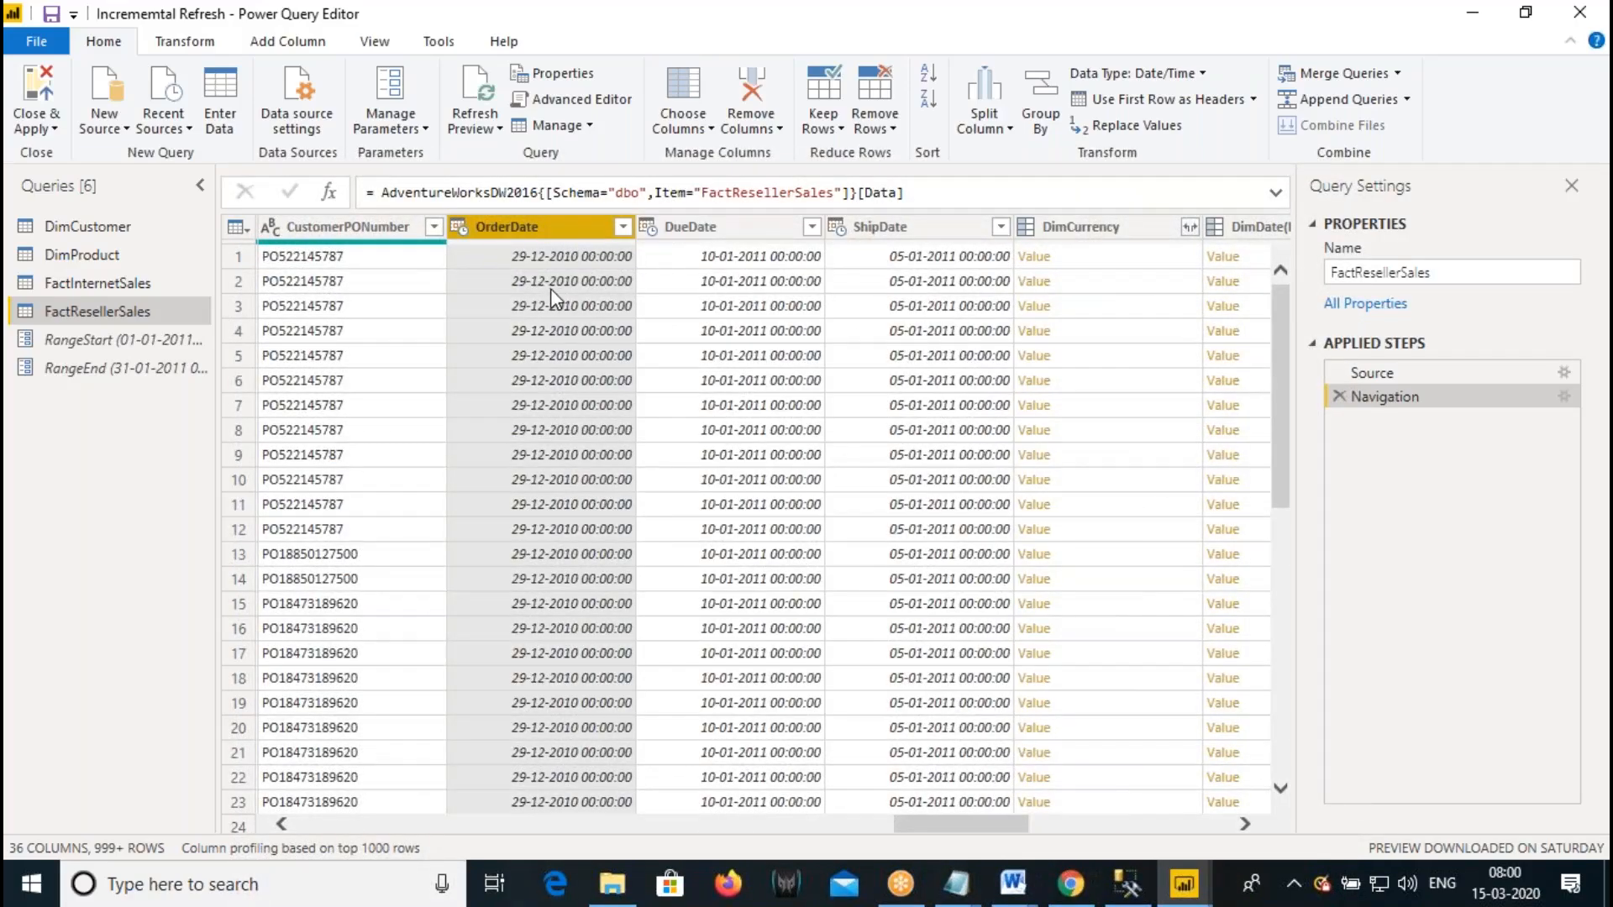
- Close Power Query Editor with the query changes applied and return to the Power BI Desktop report
{"action": "left_click", "coordinate": [41, 84]}
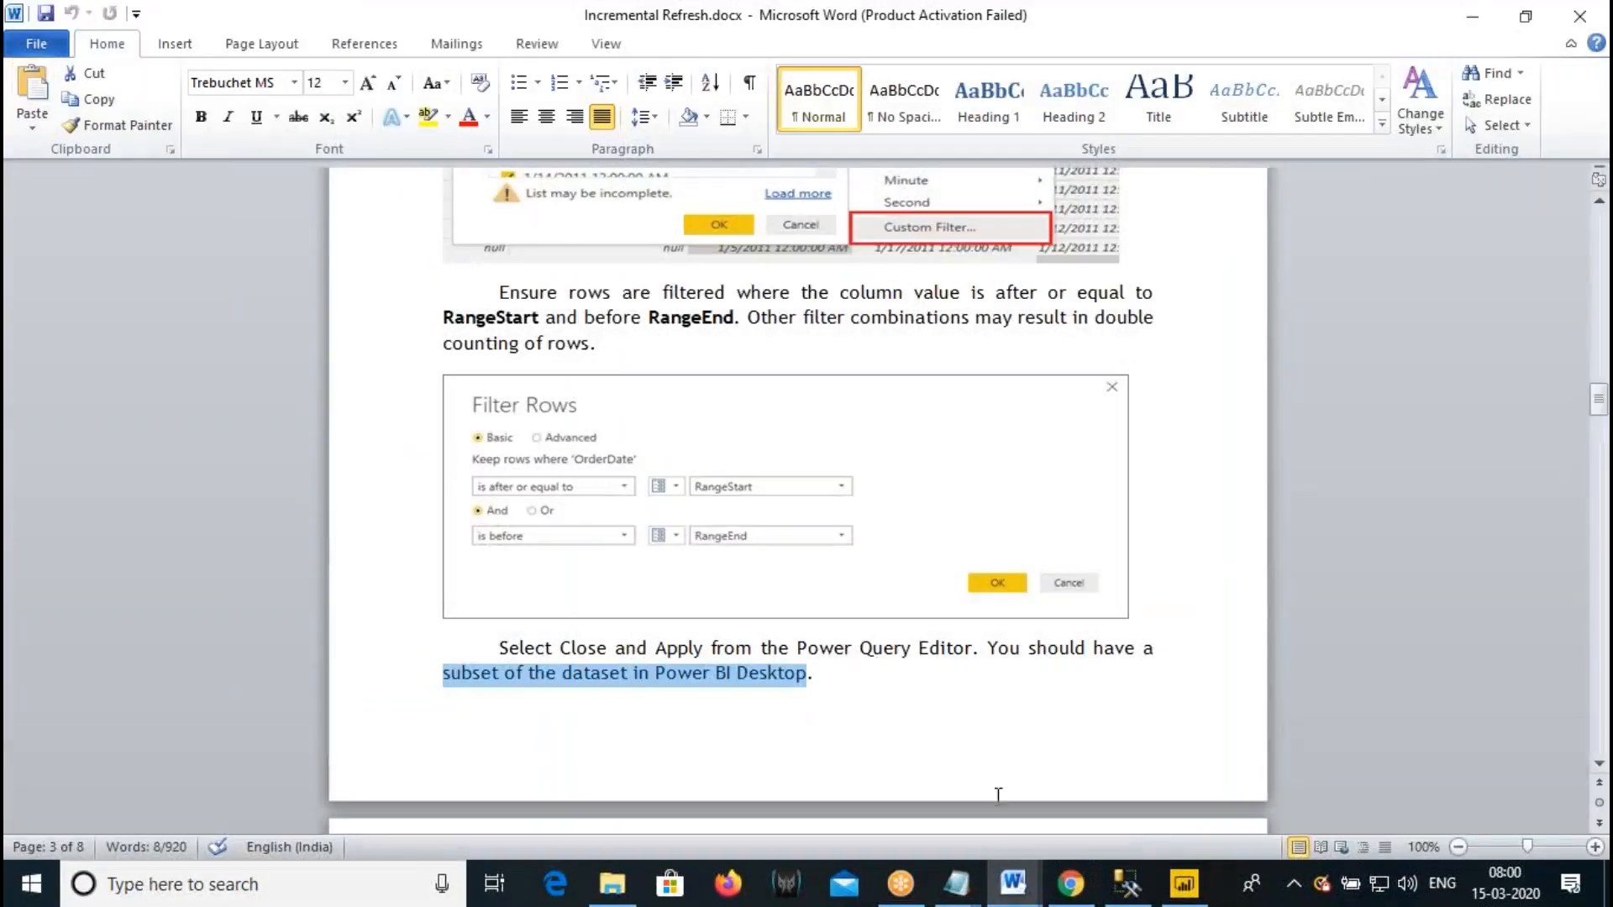
{"action": "left_click", "coordinate": [1184, 884]}
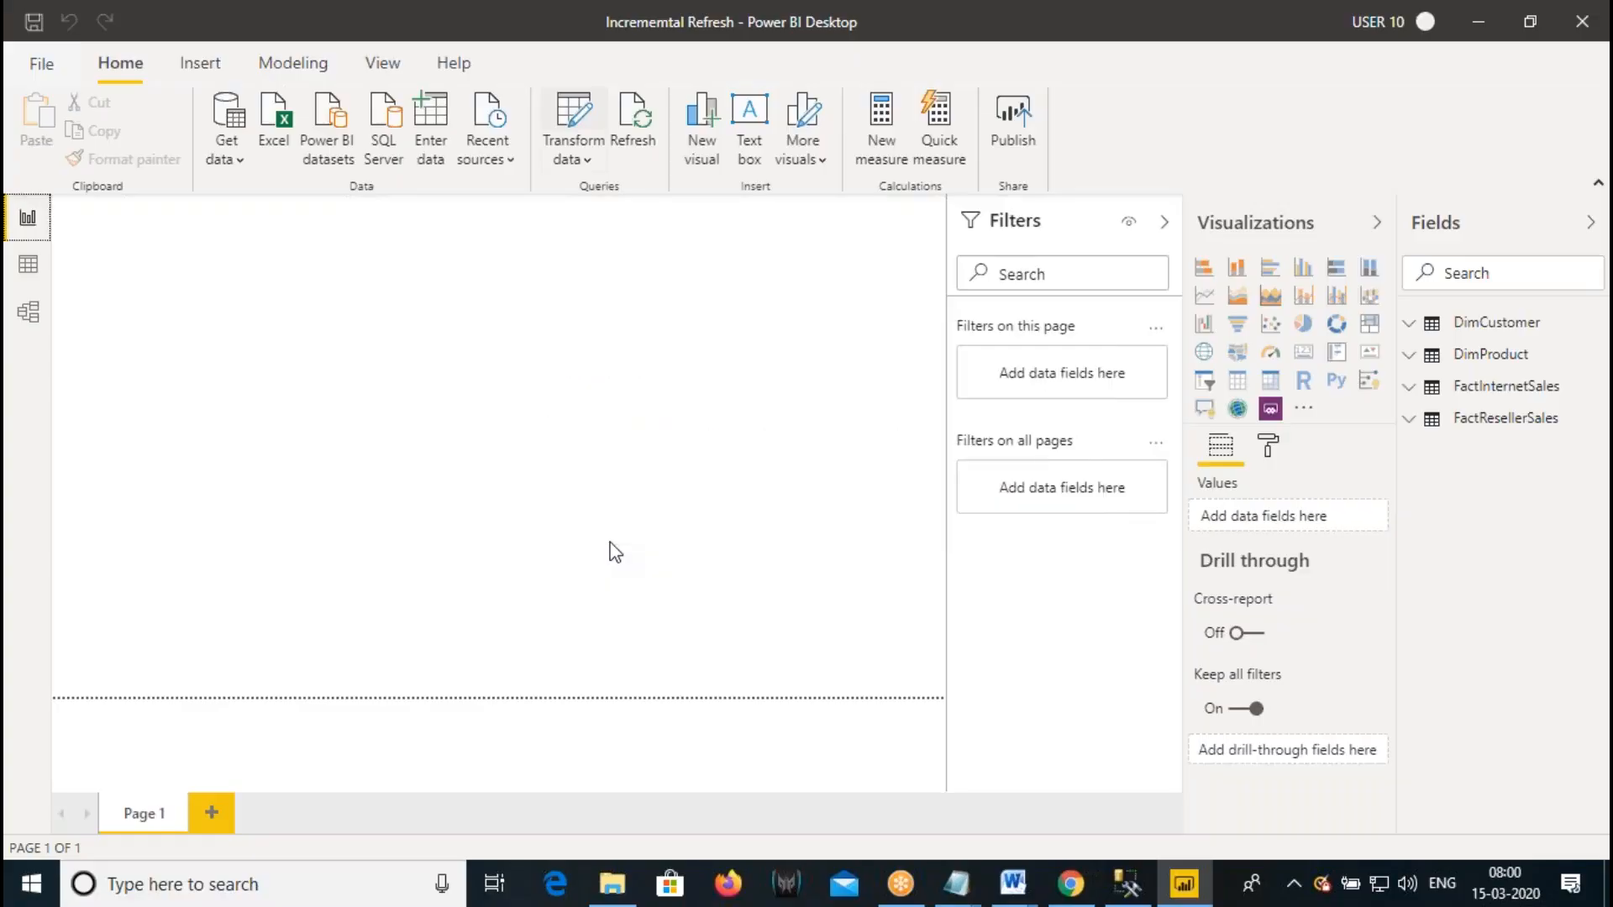
- Switch to the Word document and read the "Define the refresh policy" section
{"action": "mouse_move", "coordinate": [1033, 893]}
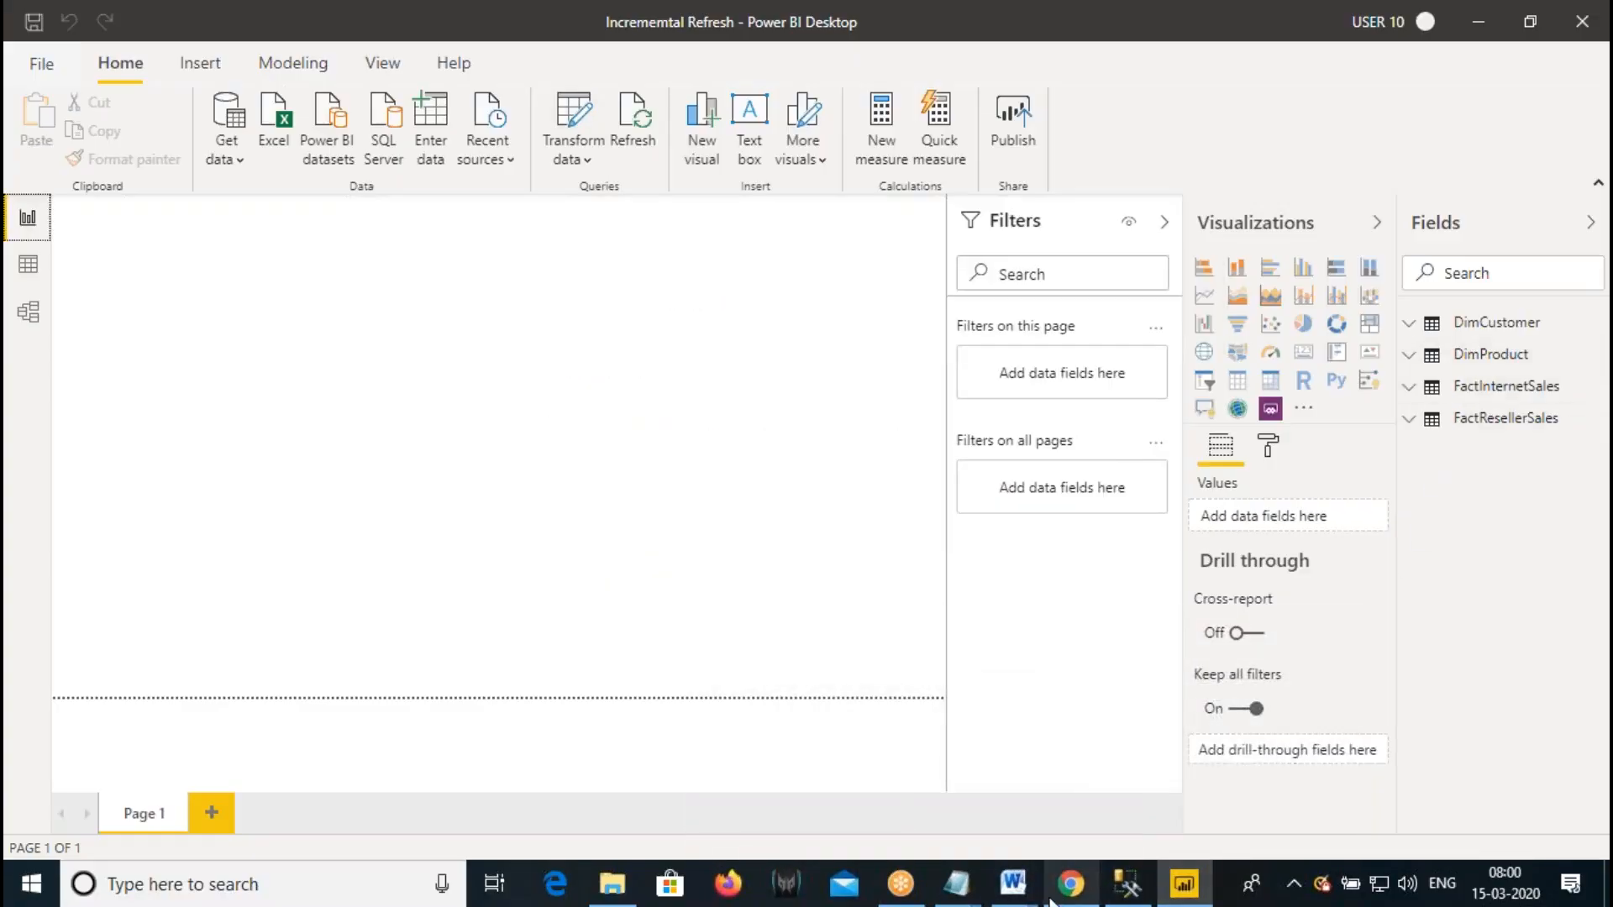
{"action": "left_click", "coordinate": [1058, 806]}
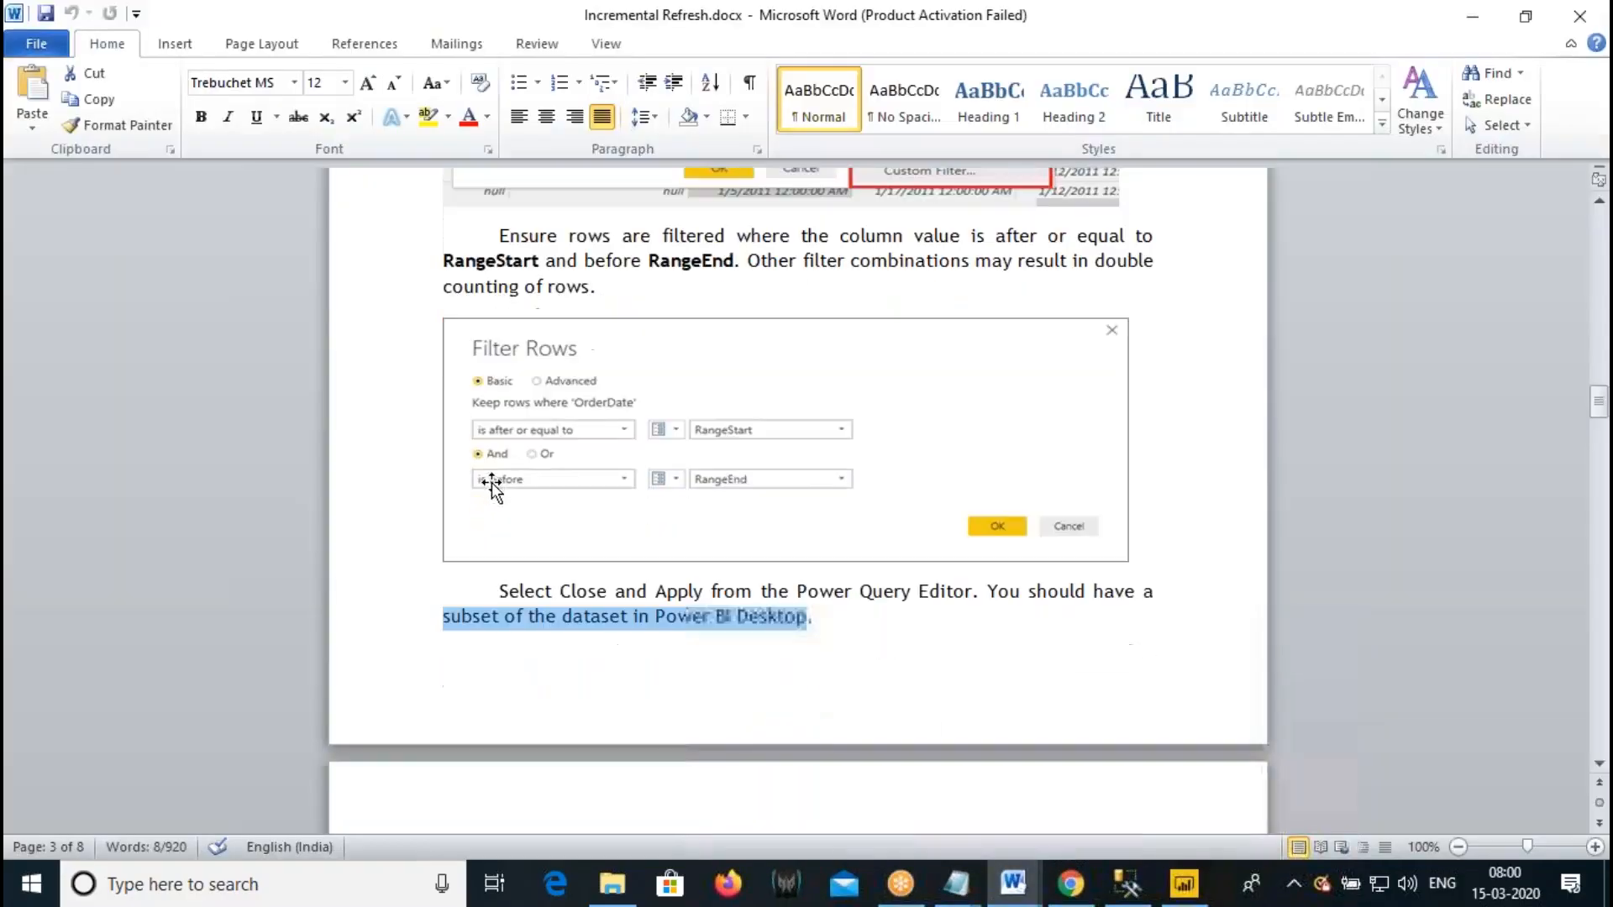
{"action": "scroll", "coordinate": [491, 482], "scroll_direction": "down", "scroll_amount": 10}
{"action": "left_click_drag", "start_coordinate": [479, 318], "coordinate": [632, 333]}
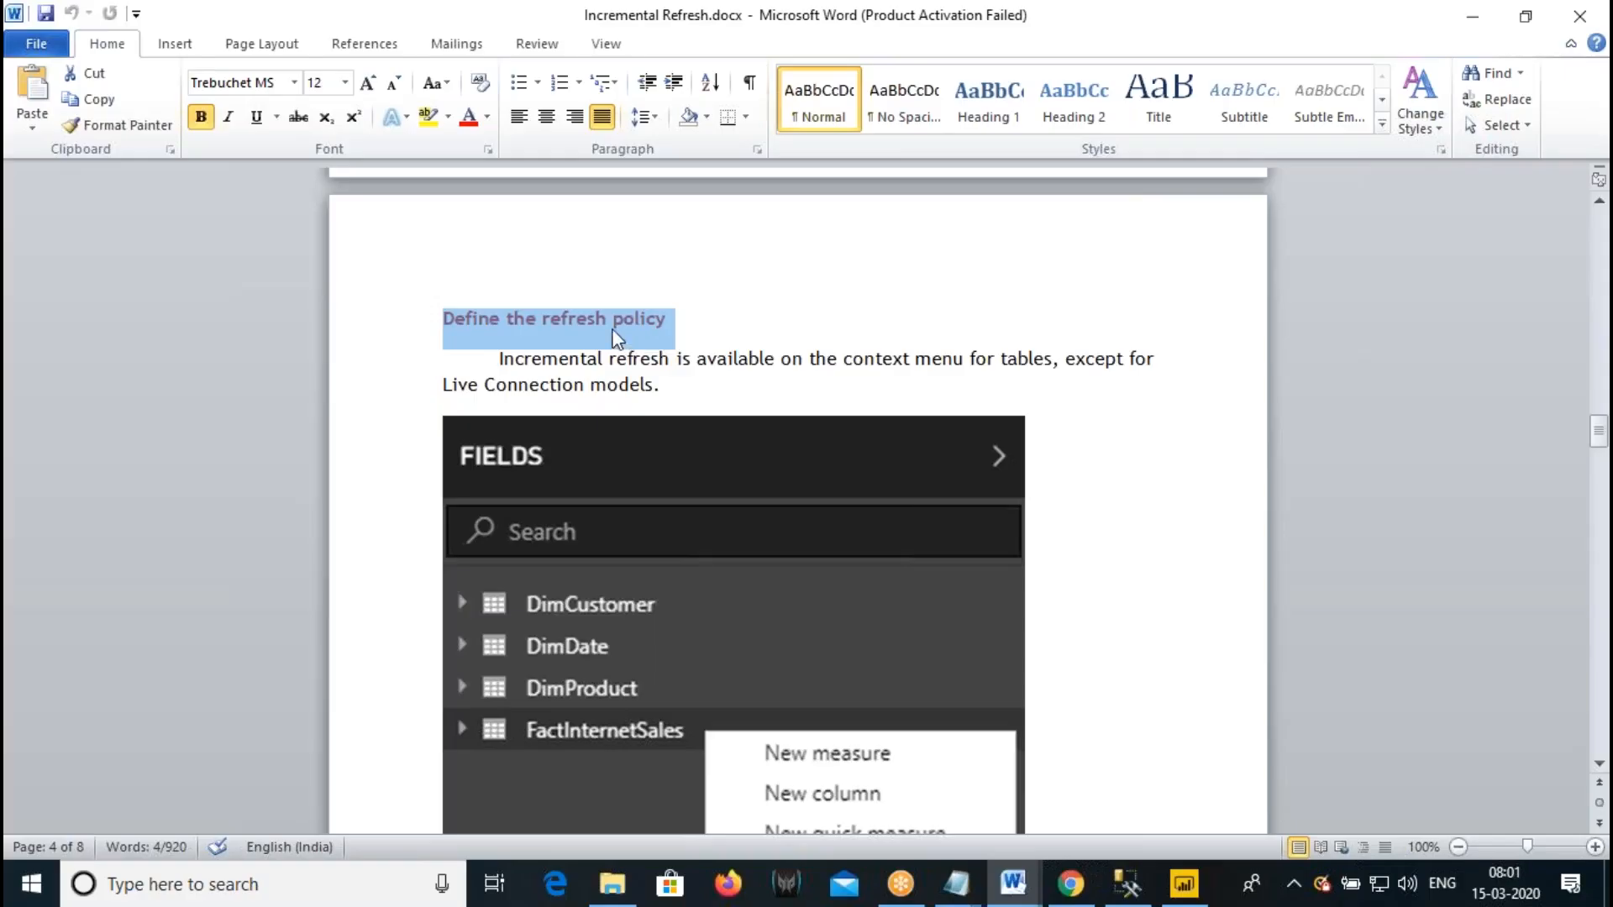
{"action": "left_click", "coordinate": [492, 312]}
{"action": "left_click", "coordinate": [1178, 889]}
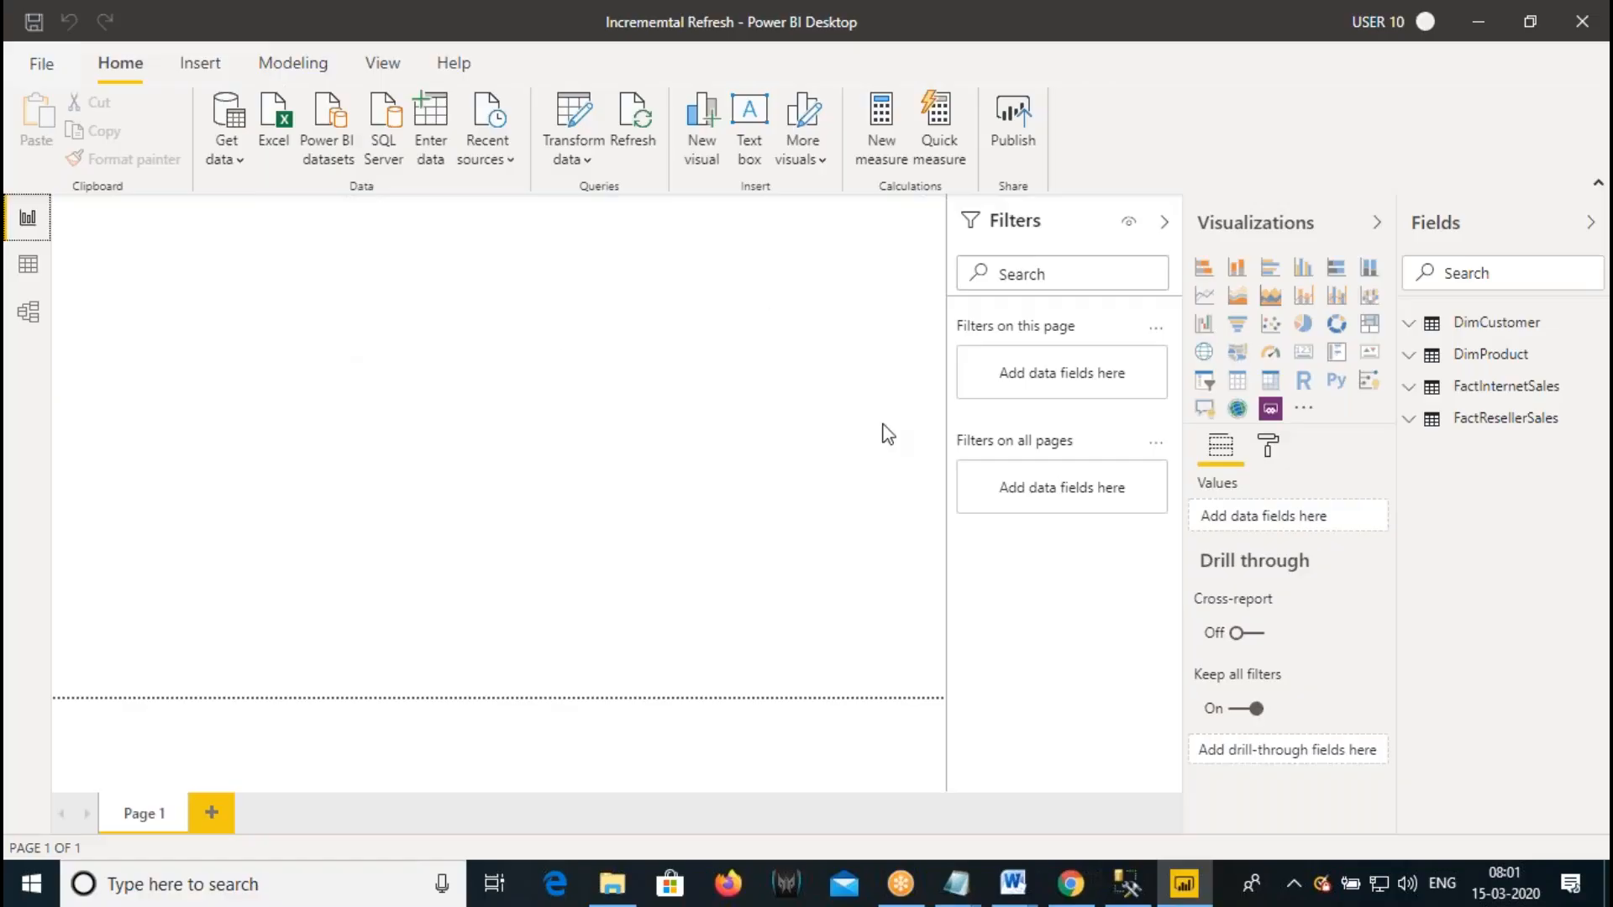
{"action": "mouse_move", "coordinate": [1013, 882]}
{"action": "left_click", "coordinate": [1065, 845]}
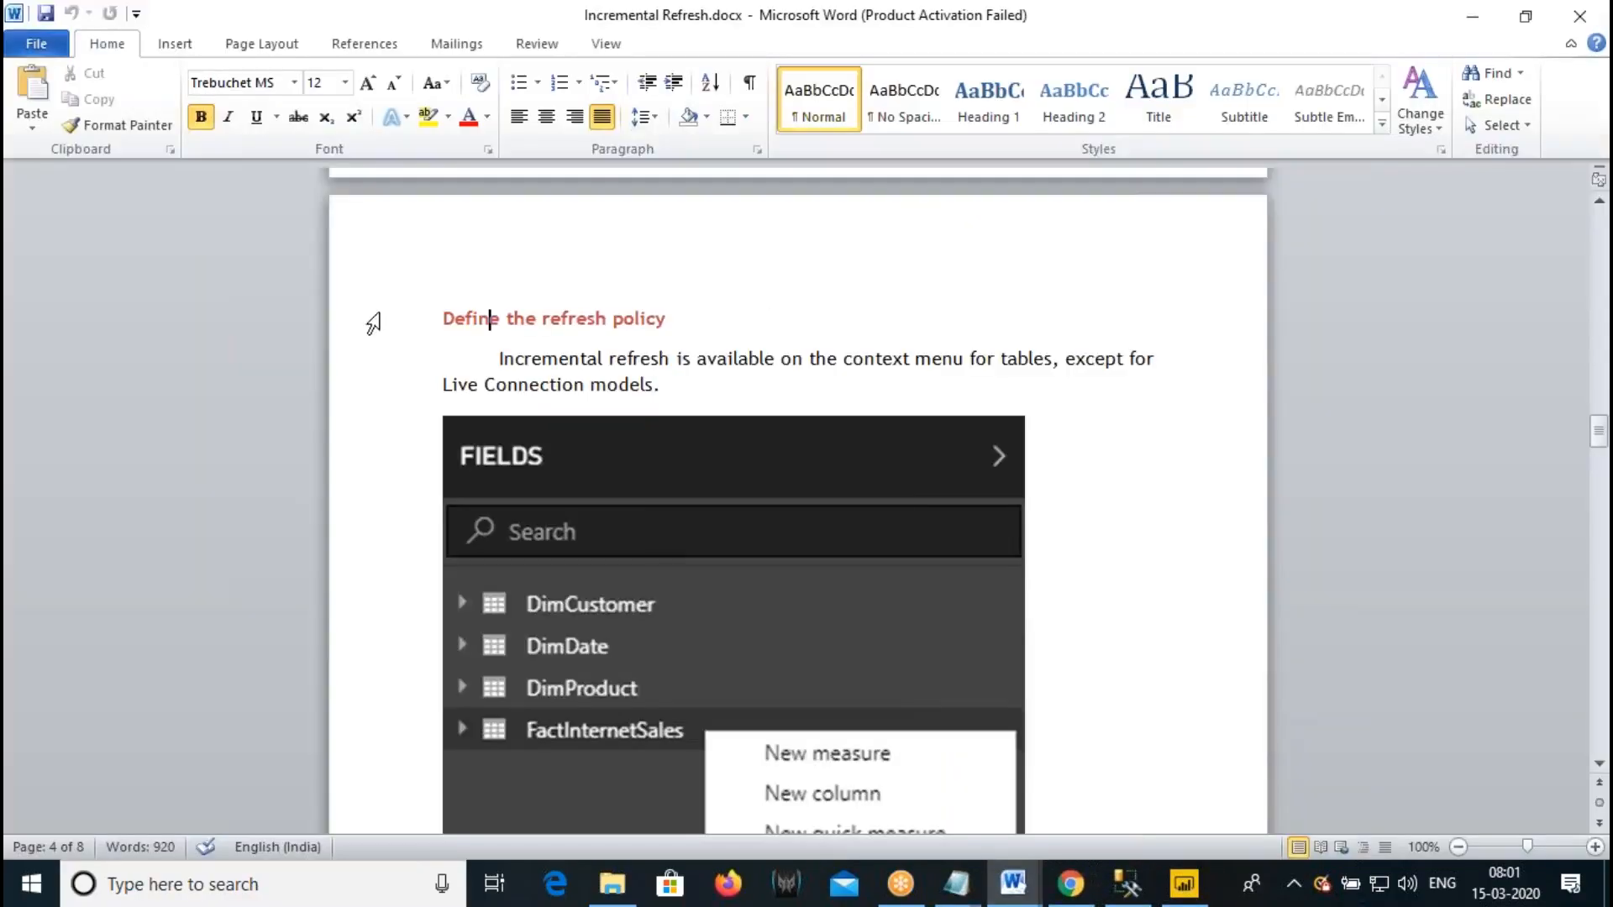
{"action": "left_click_drag", "start_coordinate": [446, 320], "coordinate": [652, 324]}
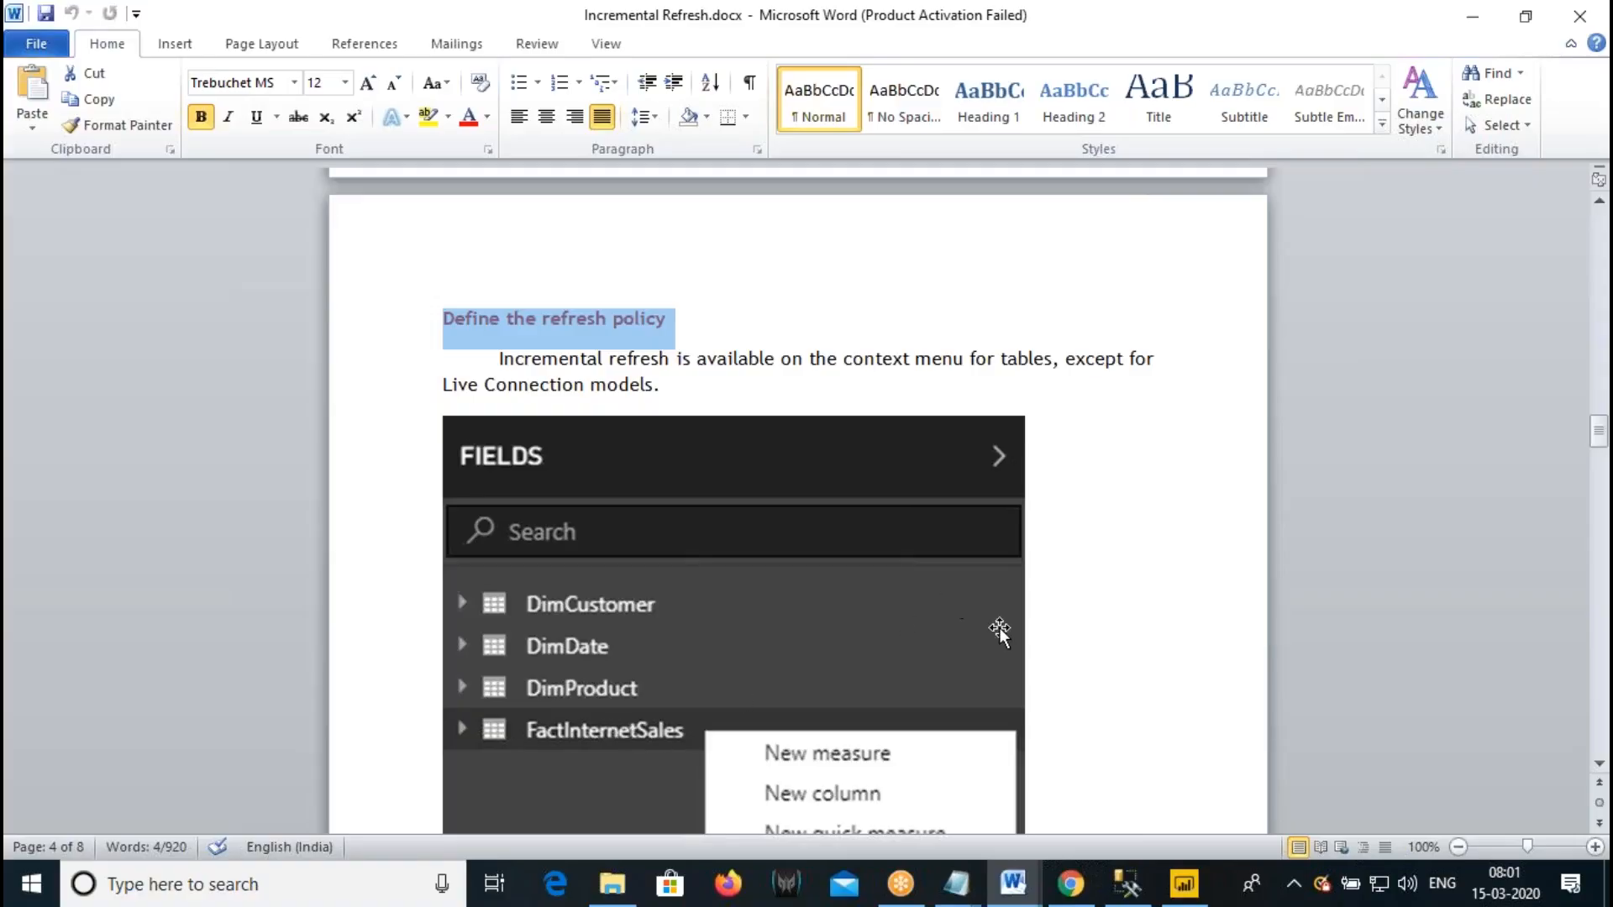
- Switch to Power BI Desktop and check that incremental refresh can be toggled for FactInternetSales, cancelling without applying it
{"action": "left_click", "coordinate": [1188, 884]}
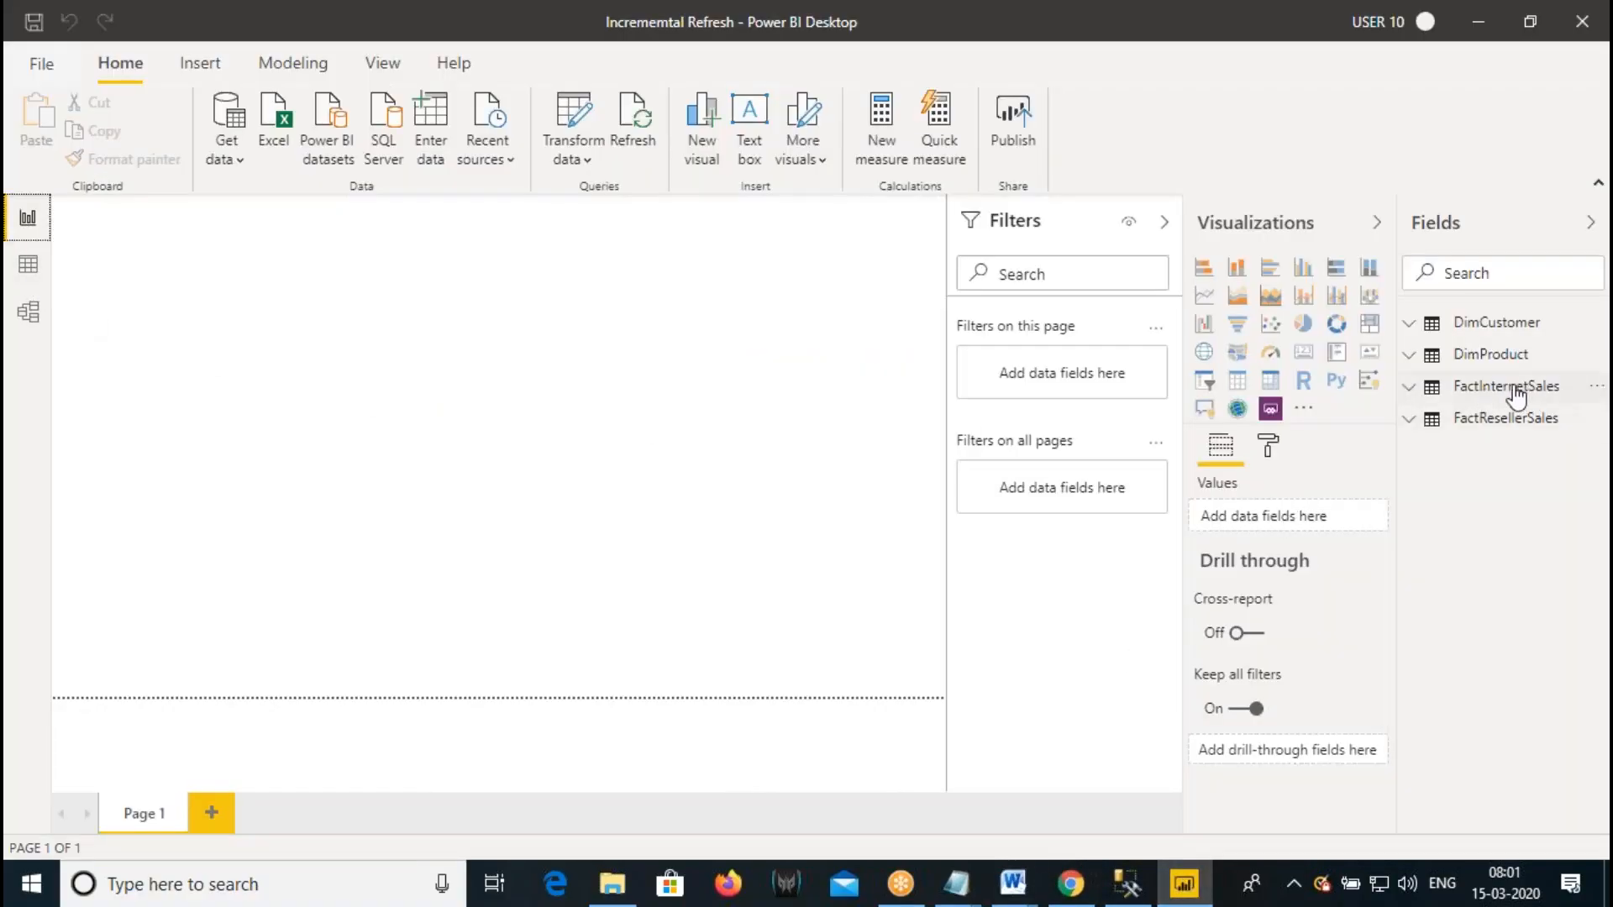
{"action": "mouse_move", "coordinate": [1516, 393]}
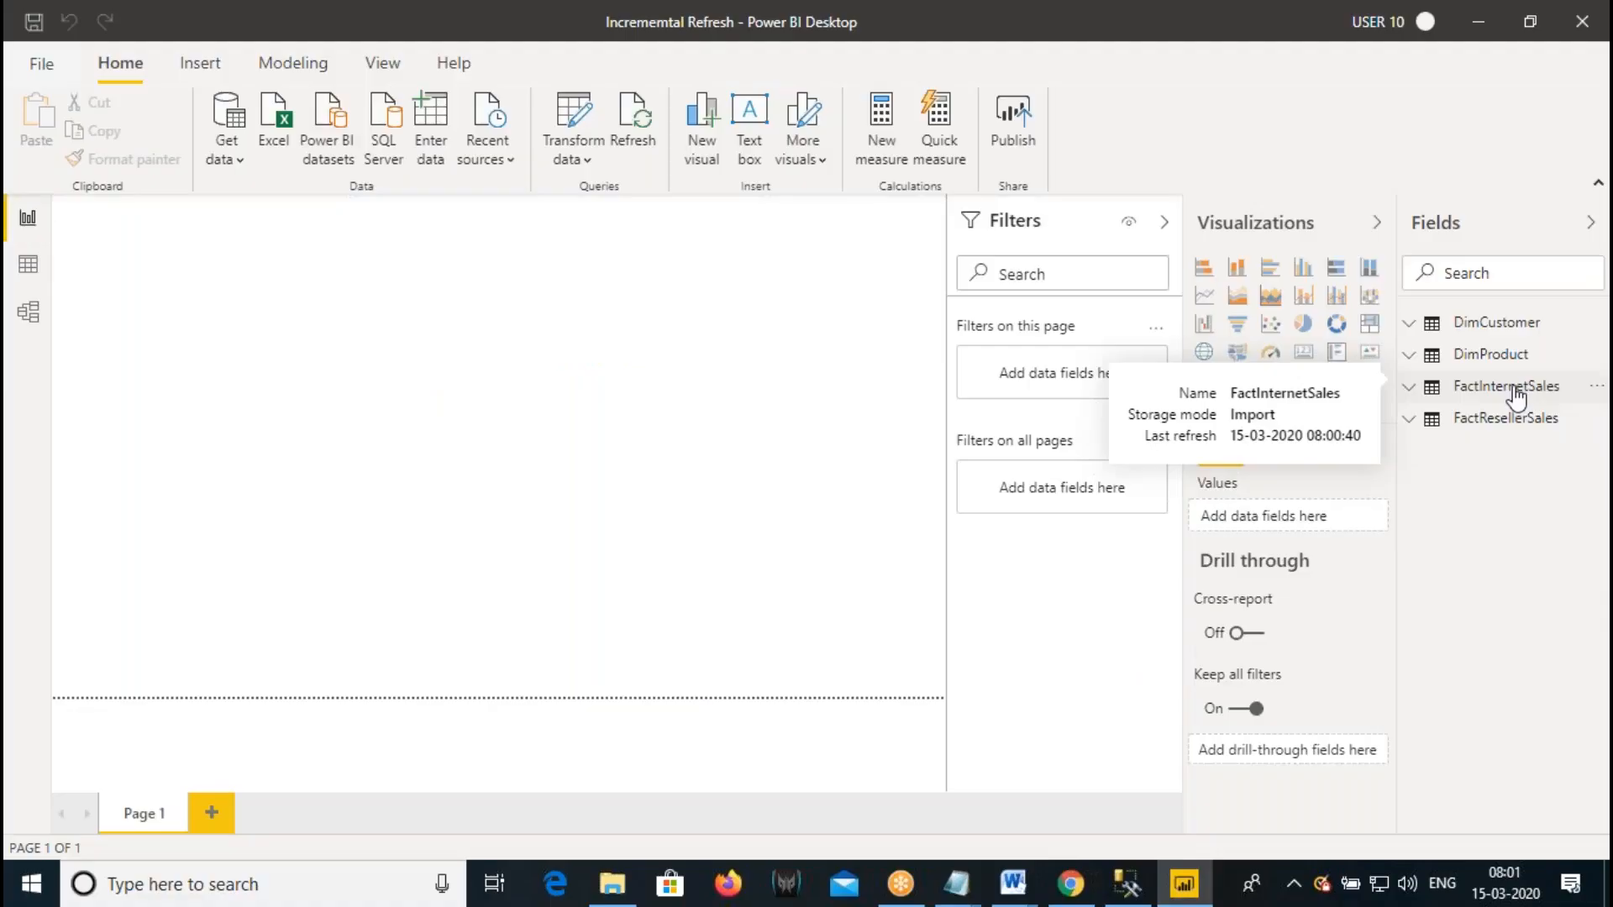
{"action": "right_click", "coordinate": [1514, 391]}
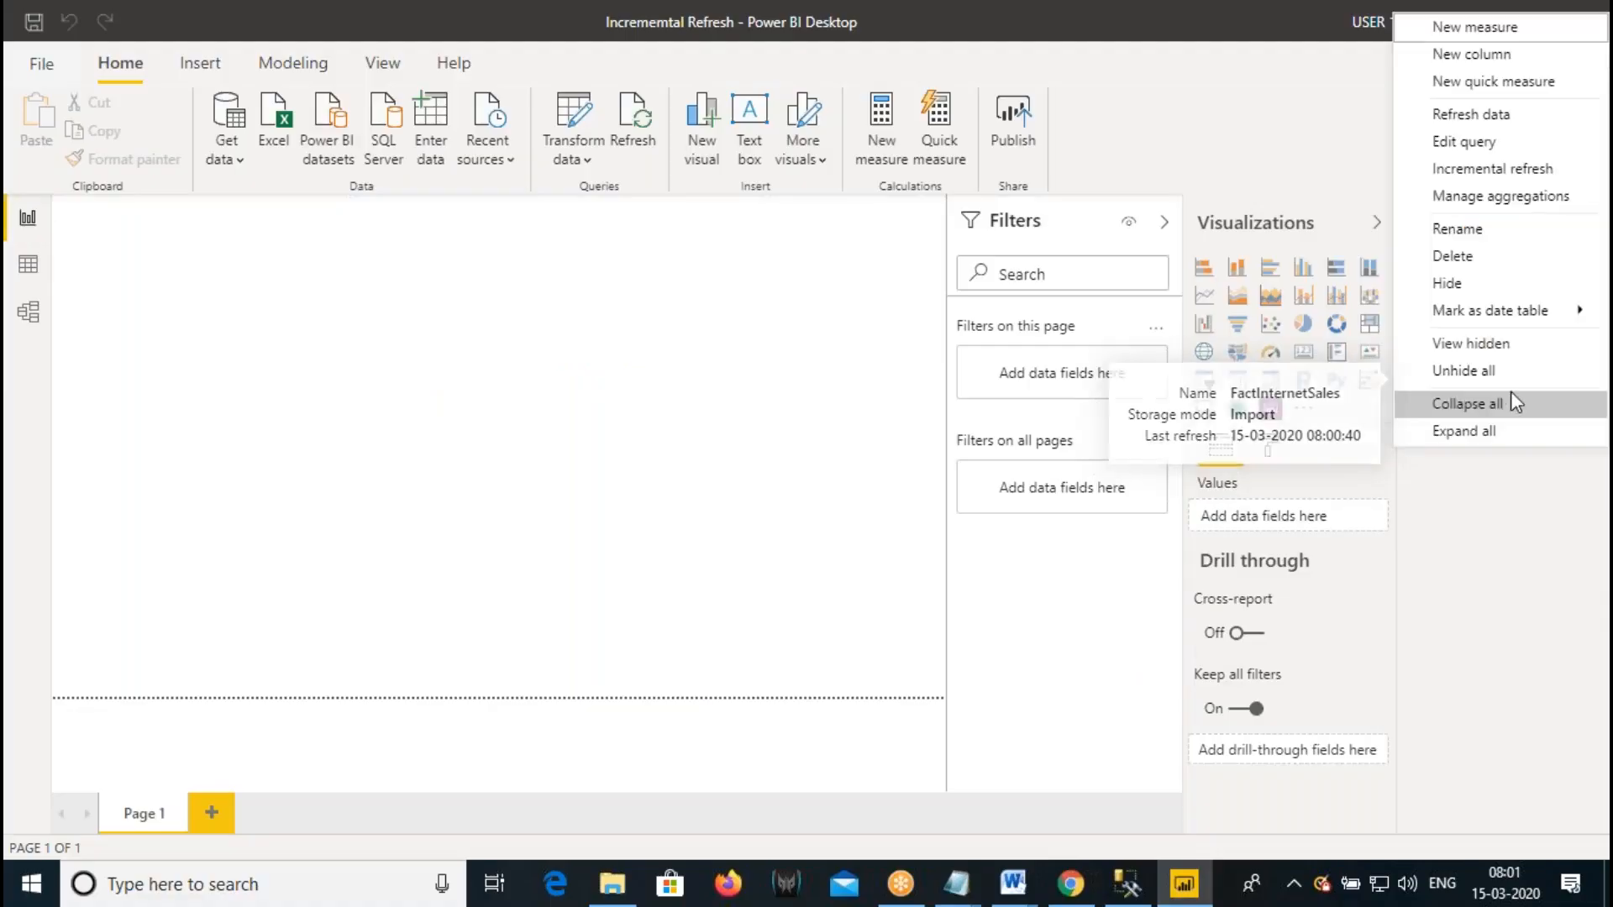
{"action": "left_click", "coordinate": [1472, 169]}
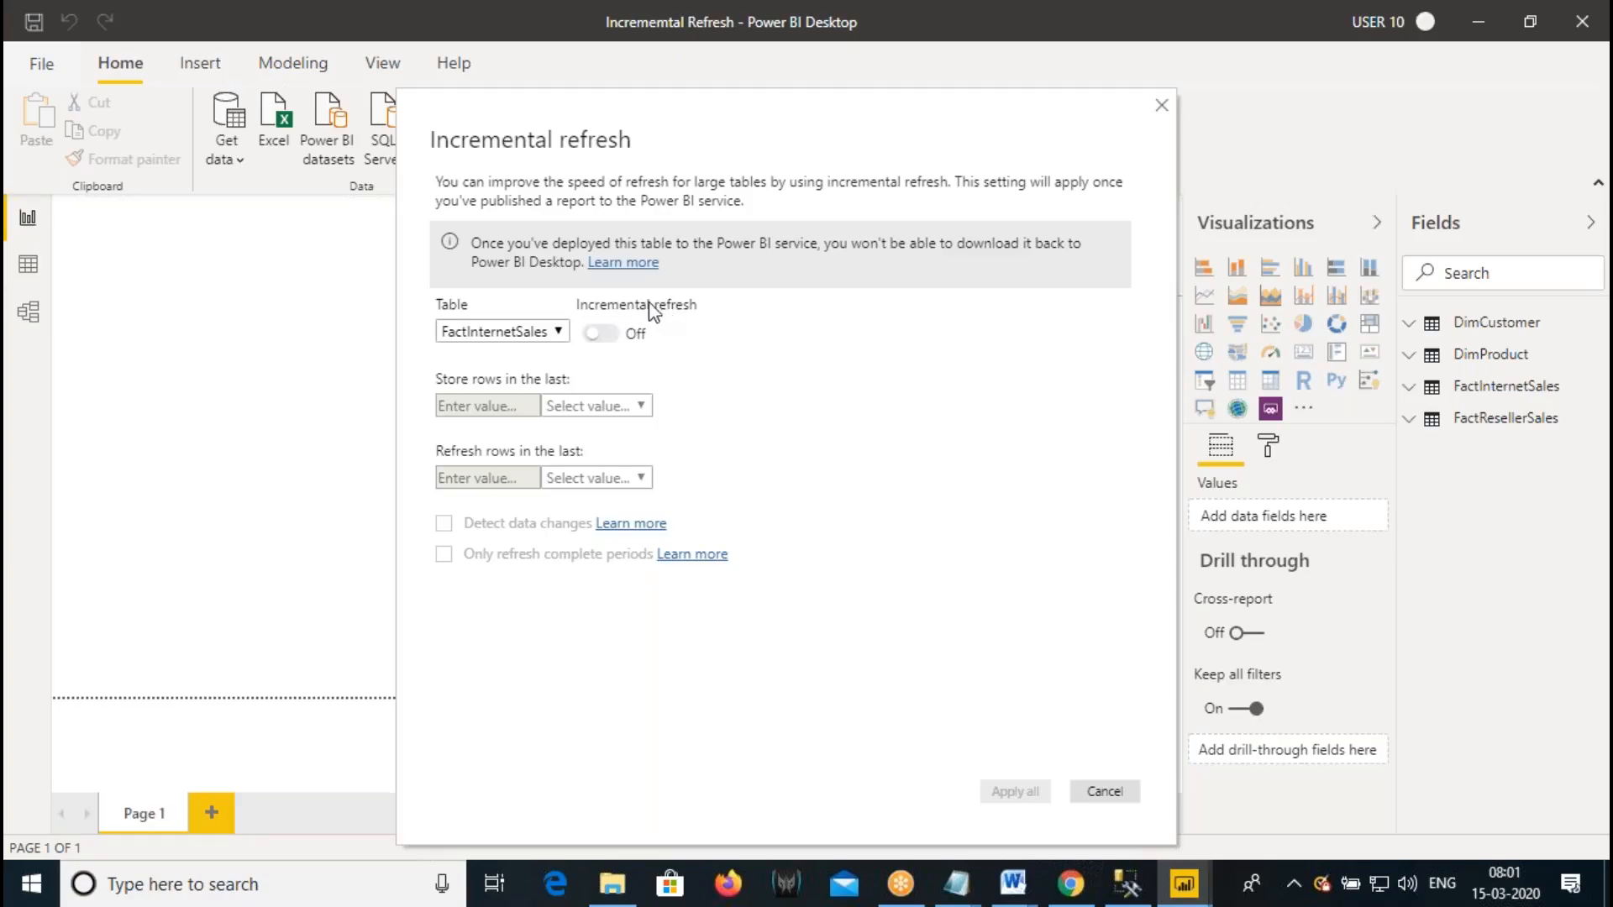
{"action": "left_click", "coordinate": [605, 336]}
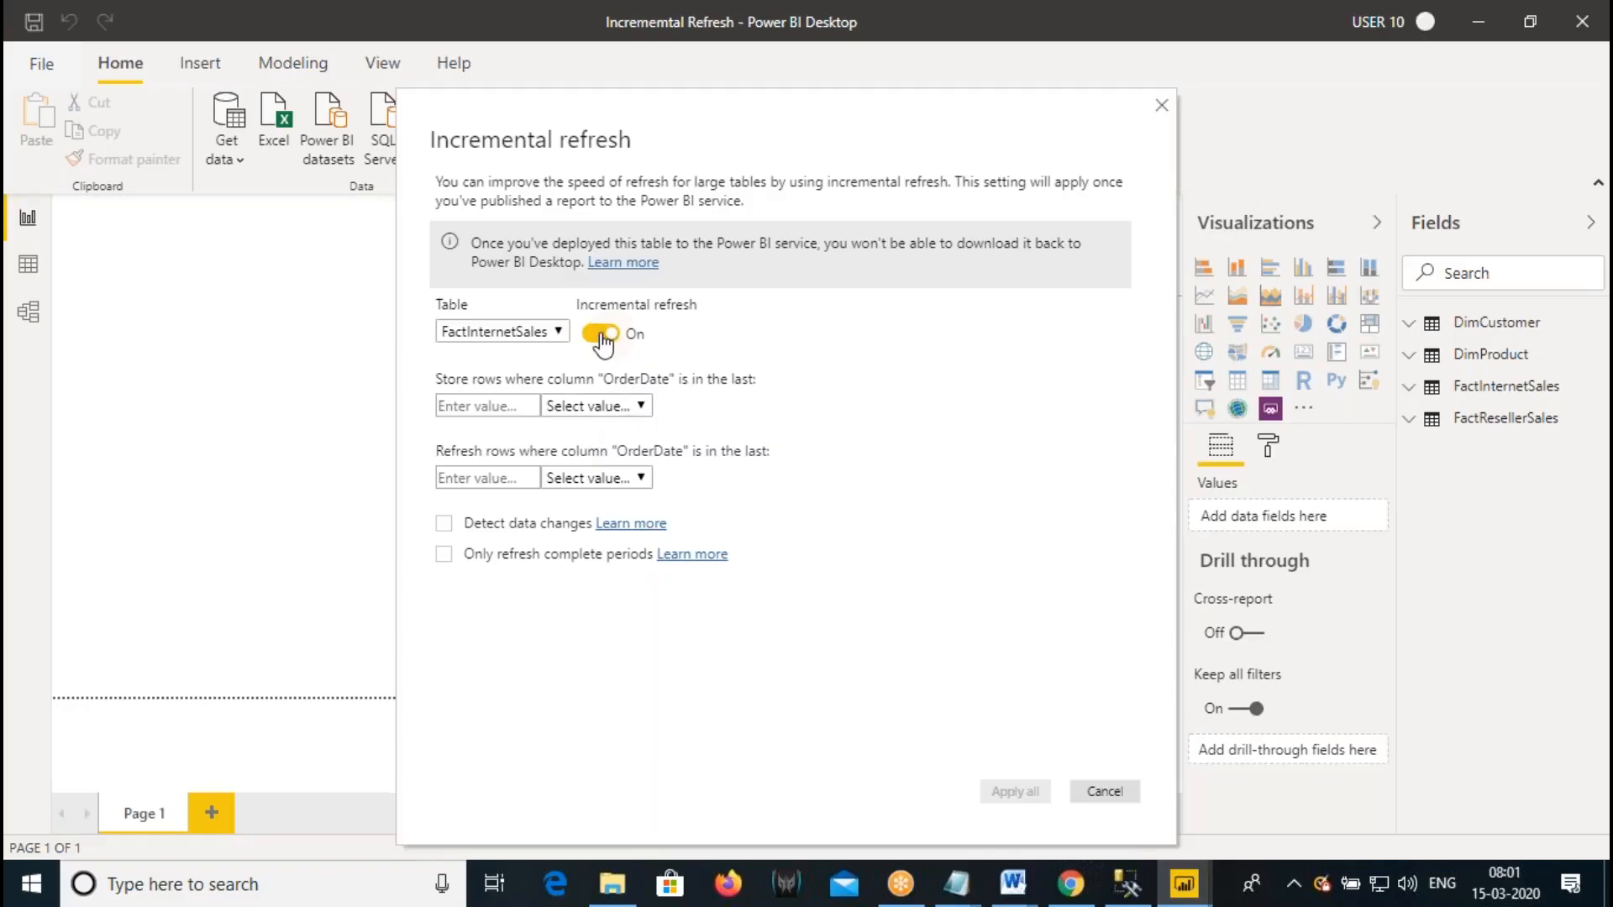
{"action": "left_click", "coordinate": [603, 336]}
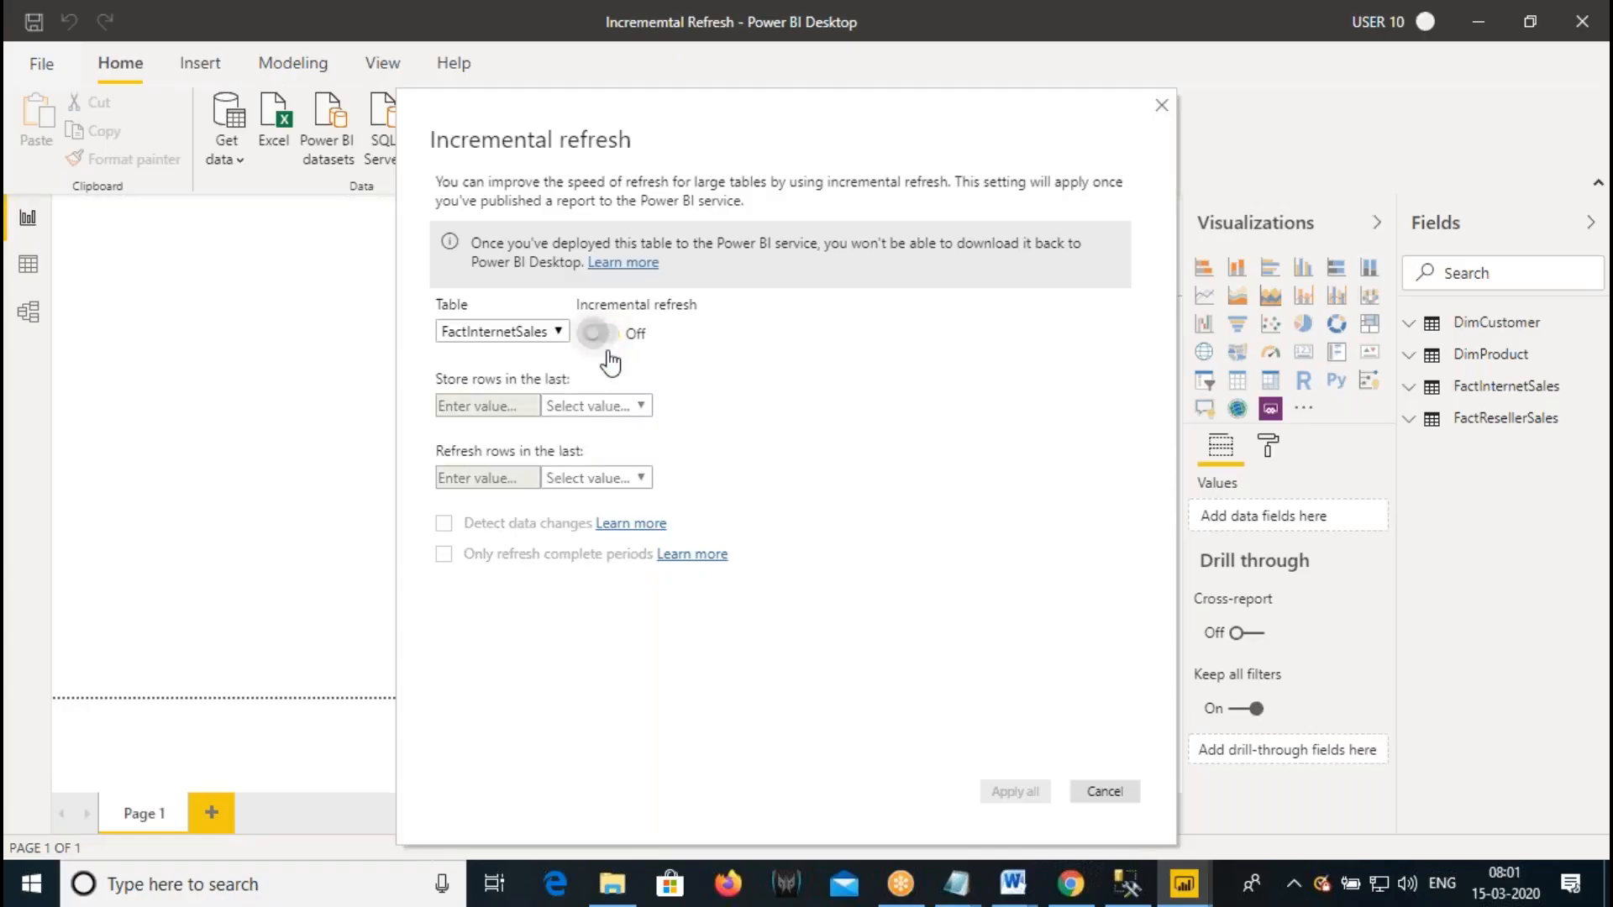
{"action": "left_click", "coordinate": [1111, 797]}
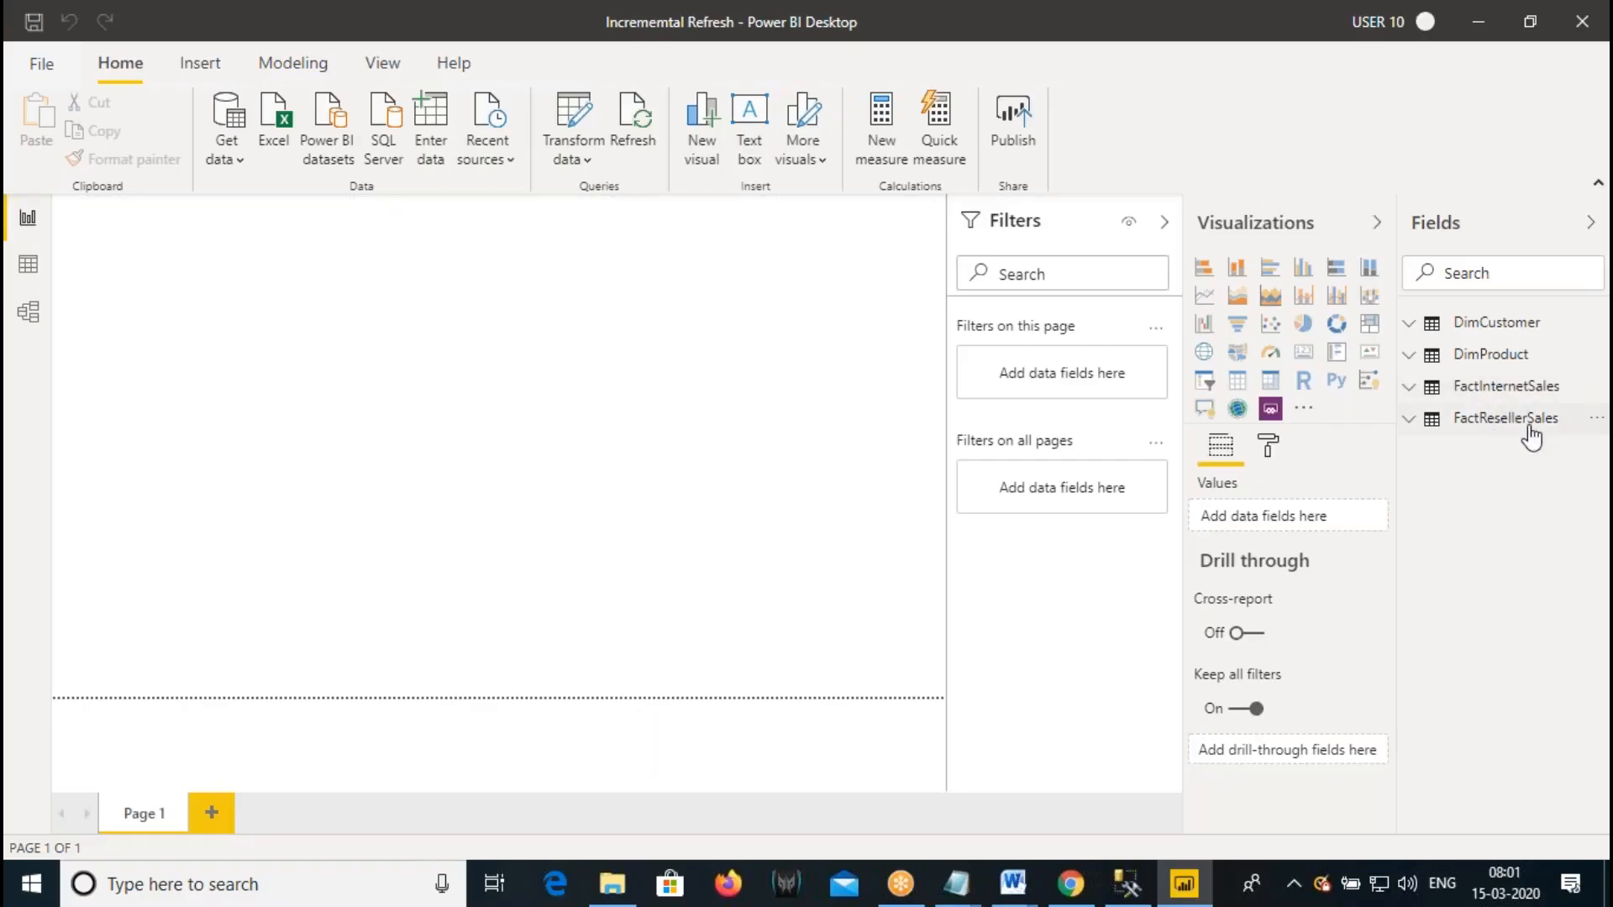
- Open the incremental refresh settings for the FactResellerSales table
{"action": "left_click", "coordinate": [1506, 420]}
{"action": "right_click", "coordinate": [1504, 424]}
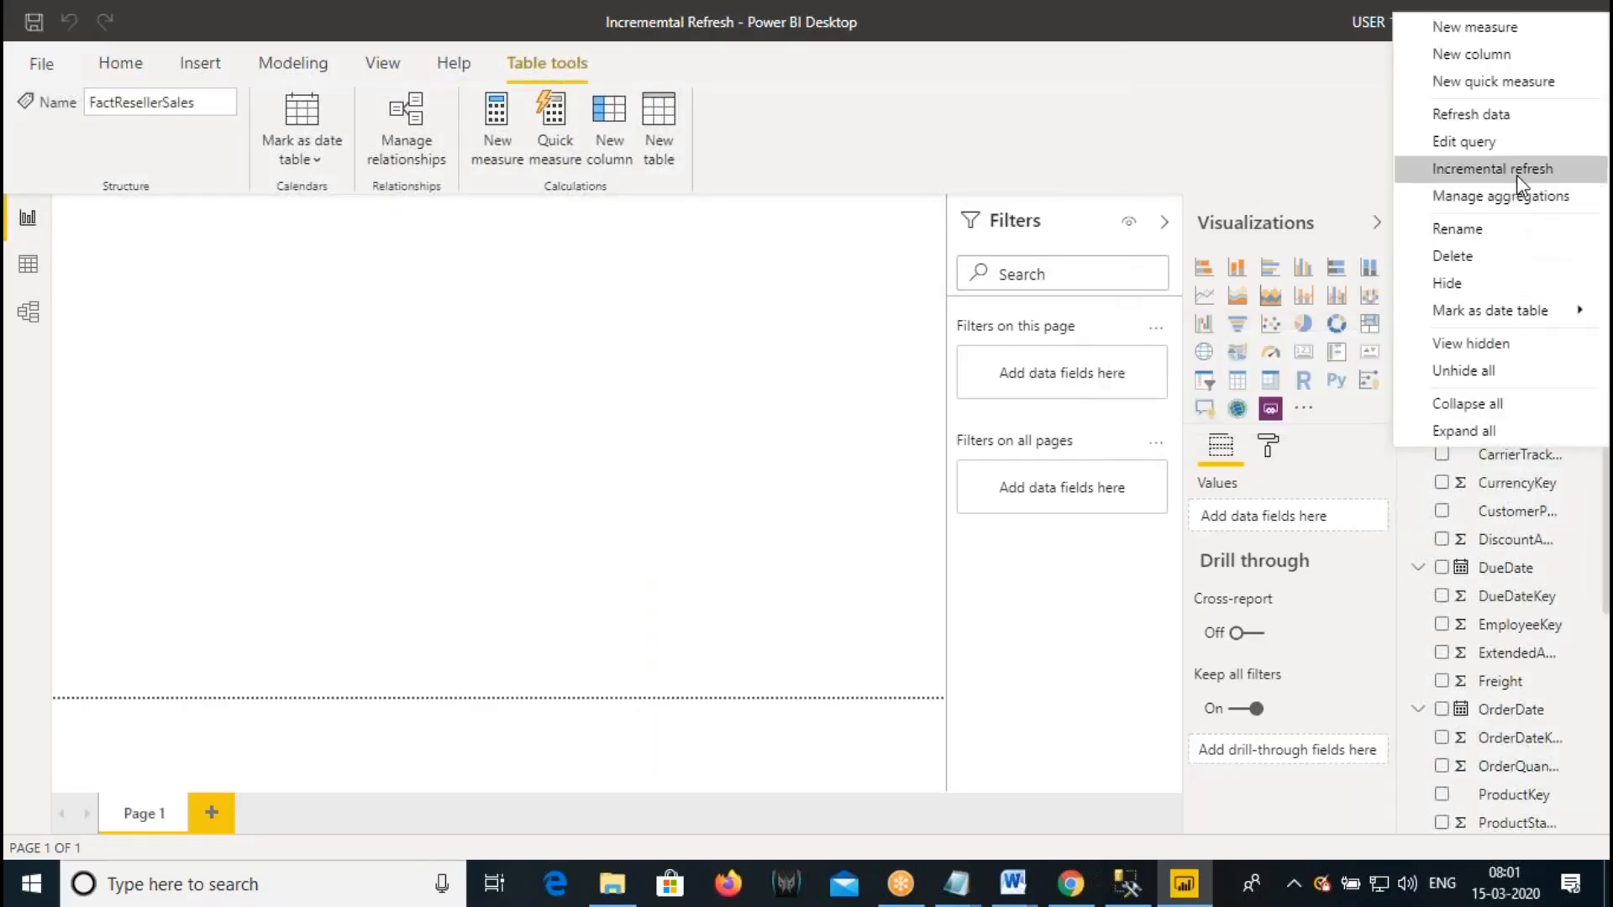
{"action": "left_click", "coordinate": [1490, 169]}
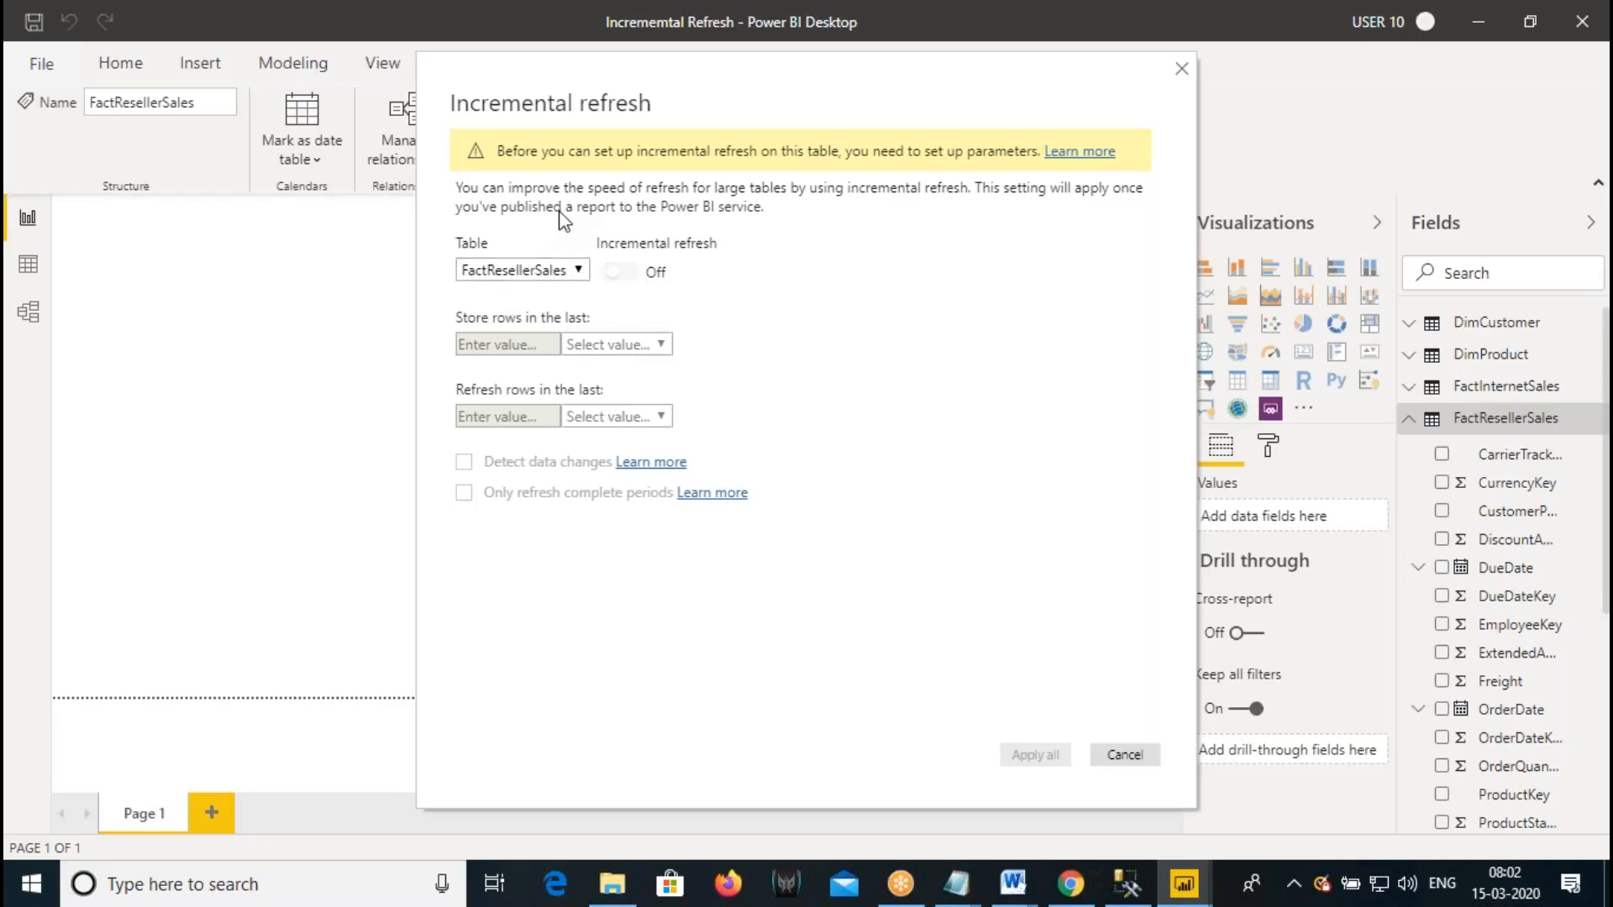
{"action": "left_click", "coordinate": [1125, 754]}
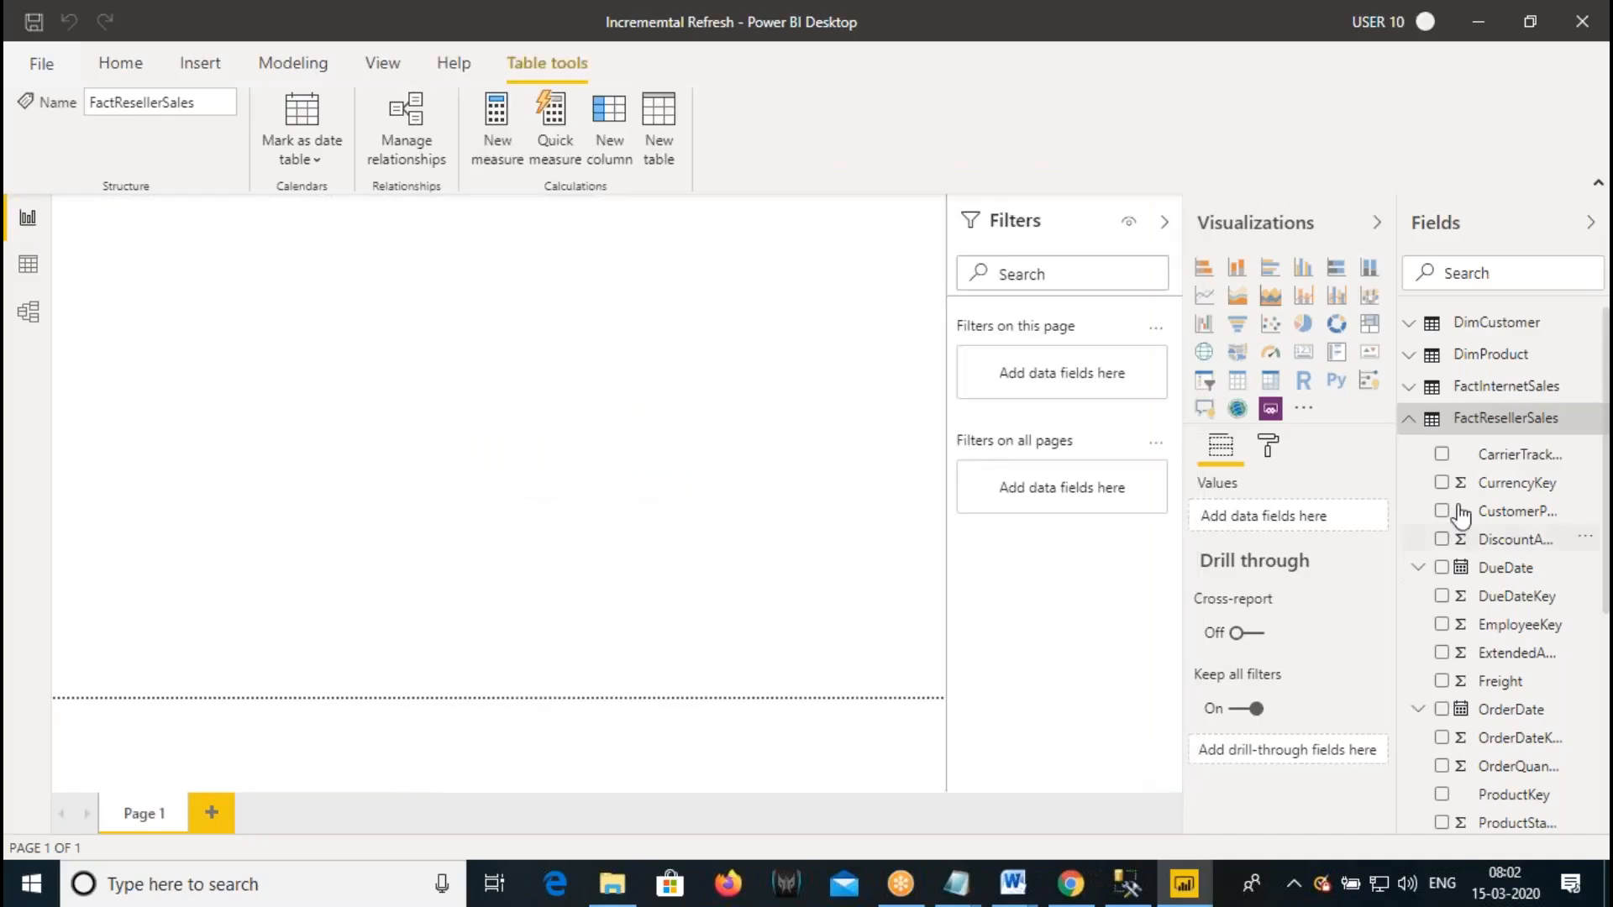
{"action": "right_click", "coordinate": [1489, 394]}
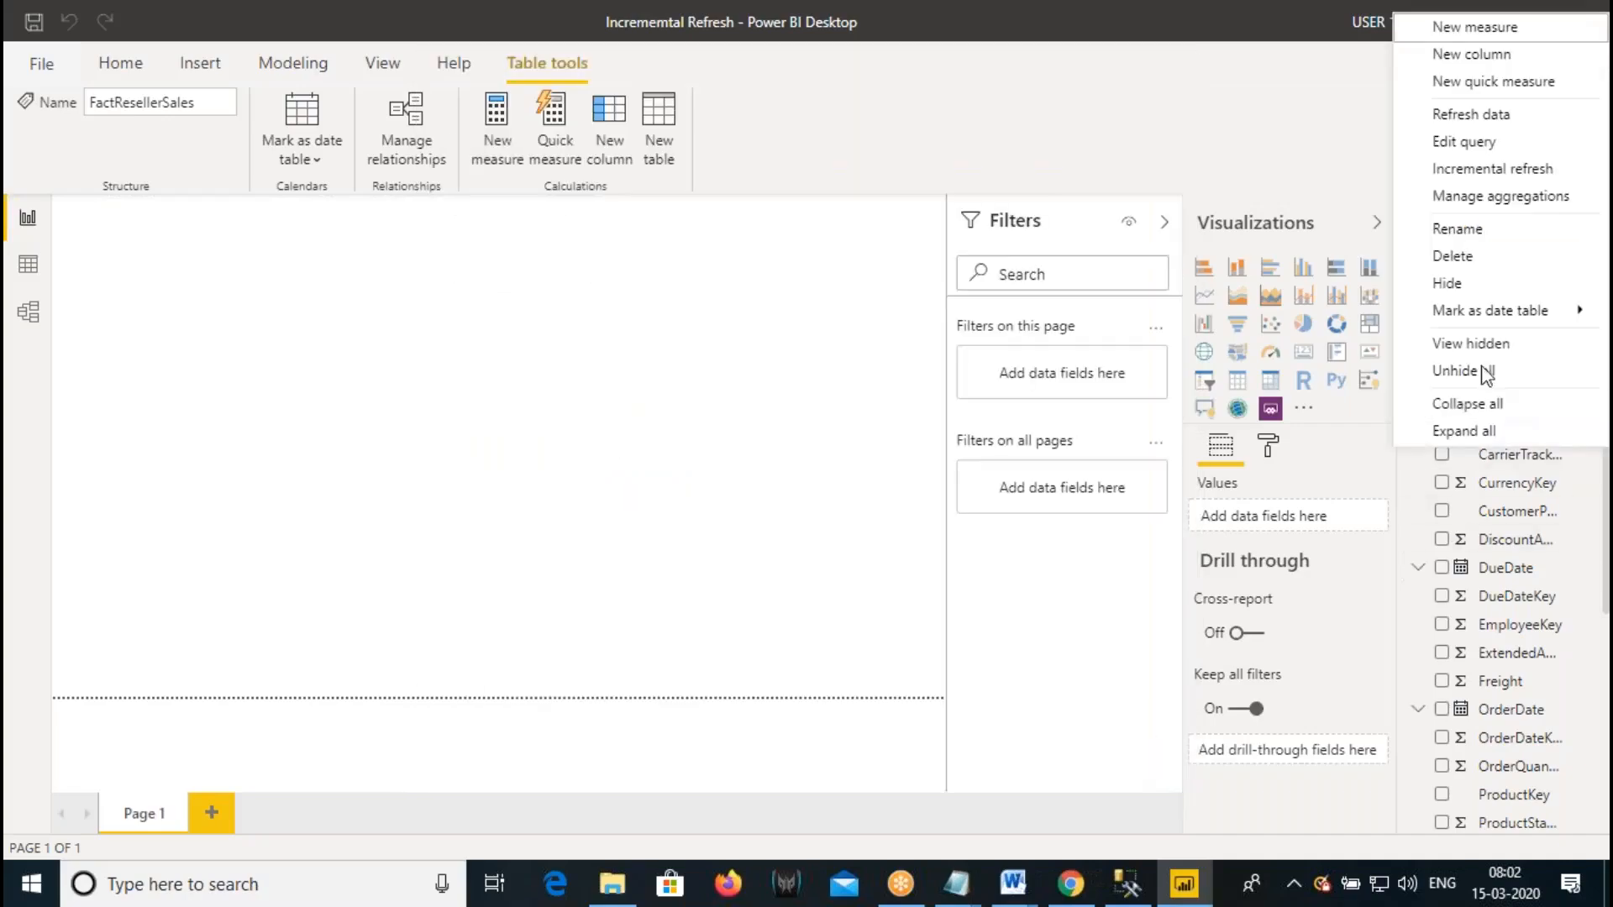
{"action": "left_click", "coordinate": [1487, 169]}
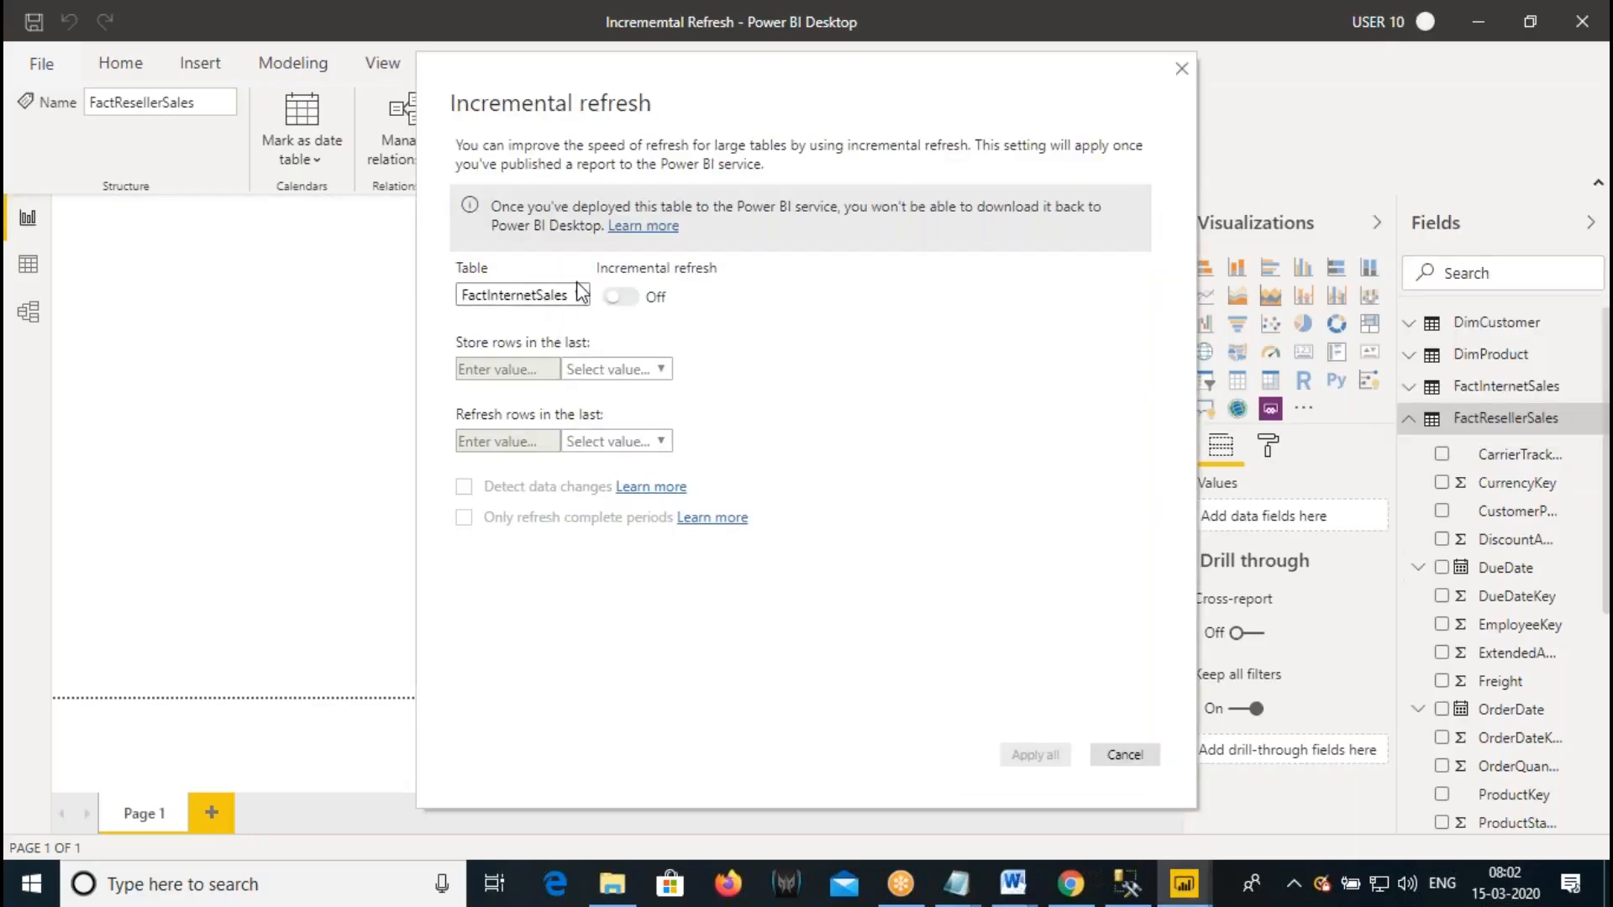
{"action": "left_click", "coordinate": [620, 297]}
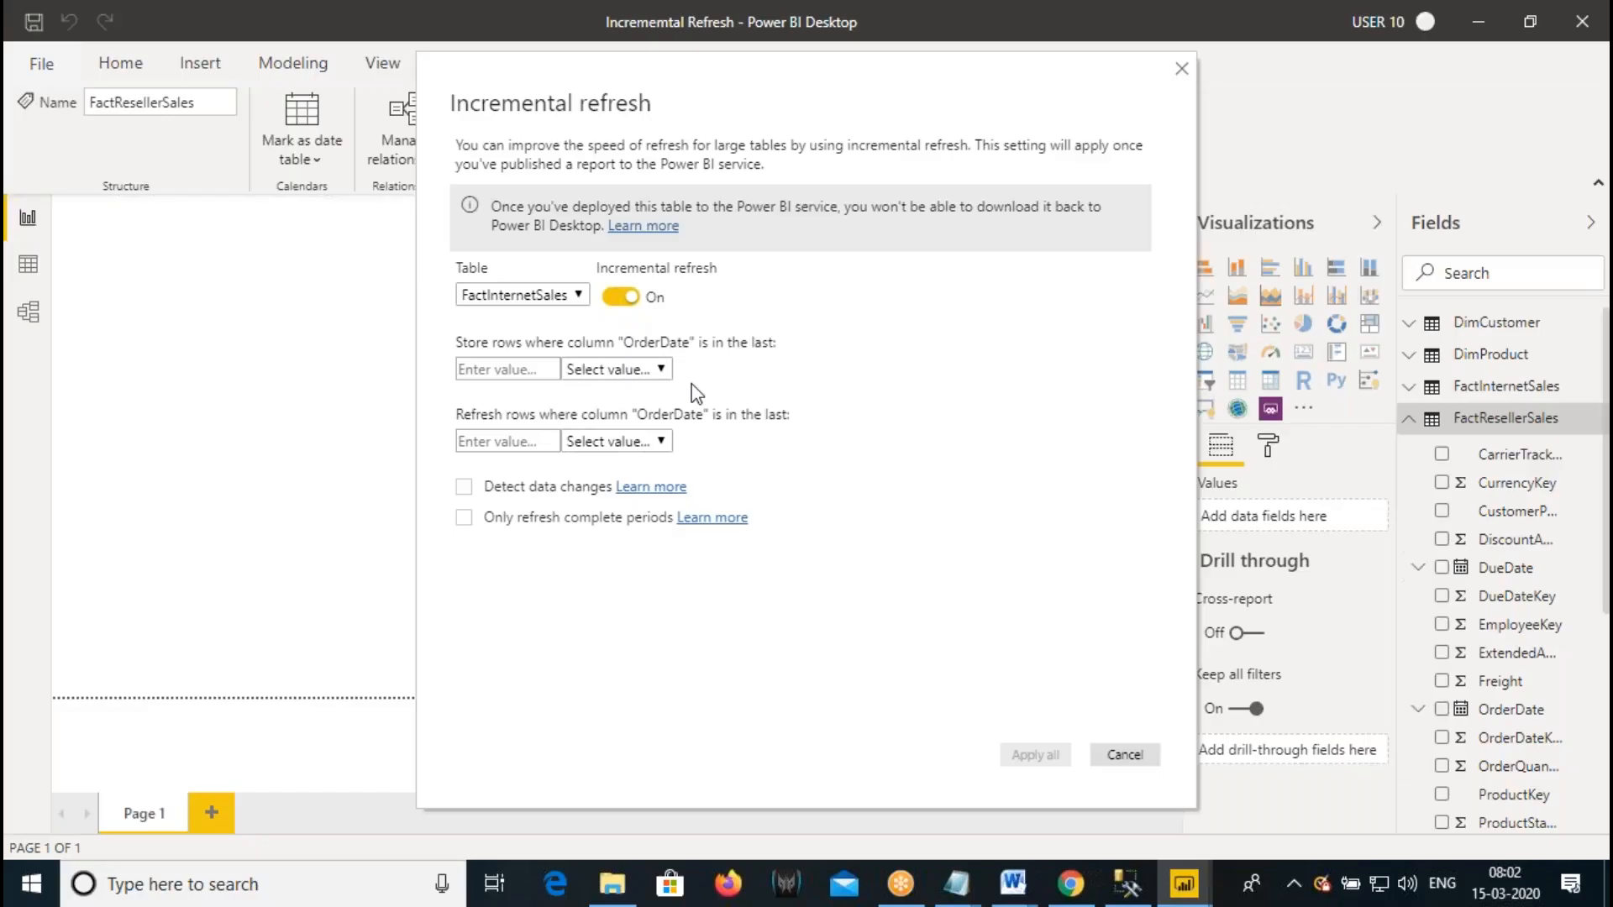
{"action": "left_click", "coordinate": [1017, 881]}
{"action": "left_click_drag", "start_coordinate": [502, 321], "coordinate": [625, 317]}
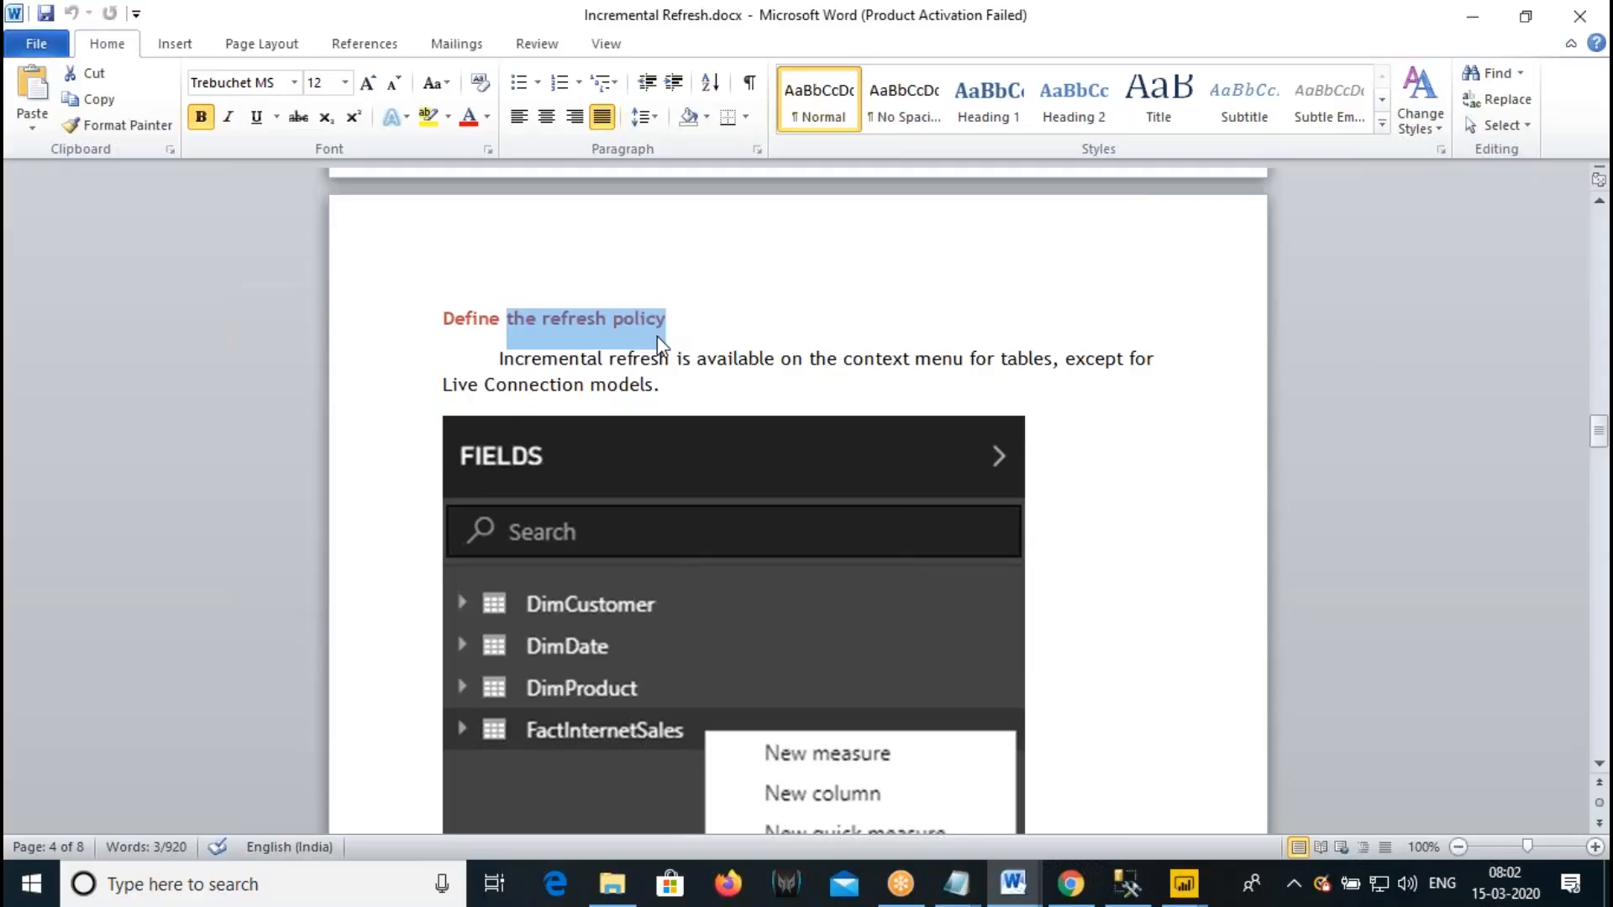
{"action": "mouse_move", "coordinate": [1099, 886]}
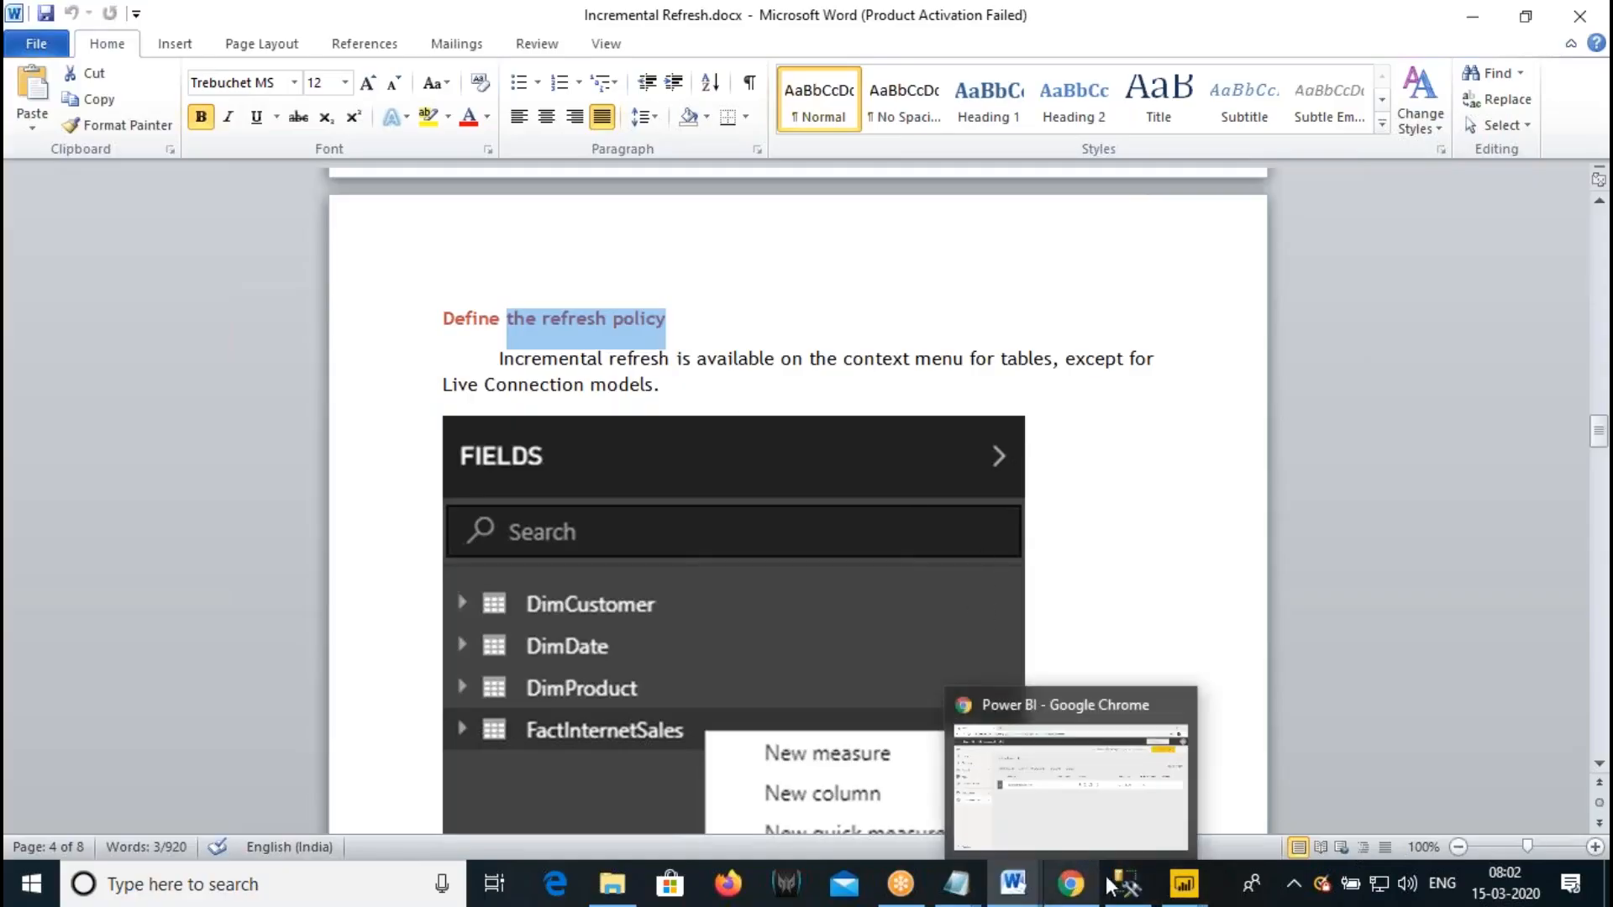
{"action": "left_click", "coordinate": [1184, 884]}
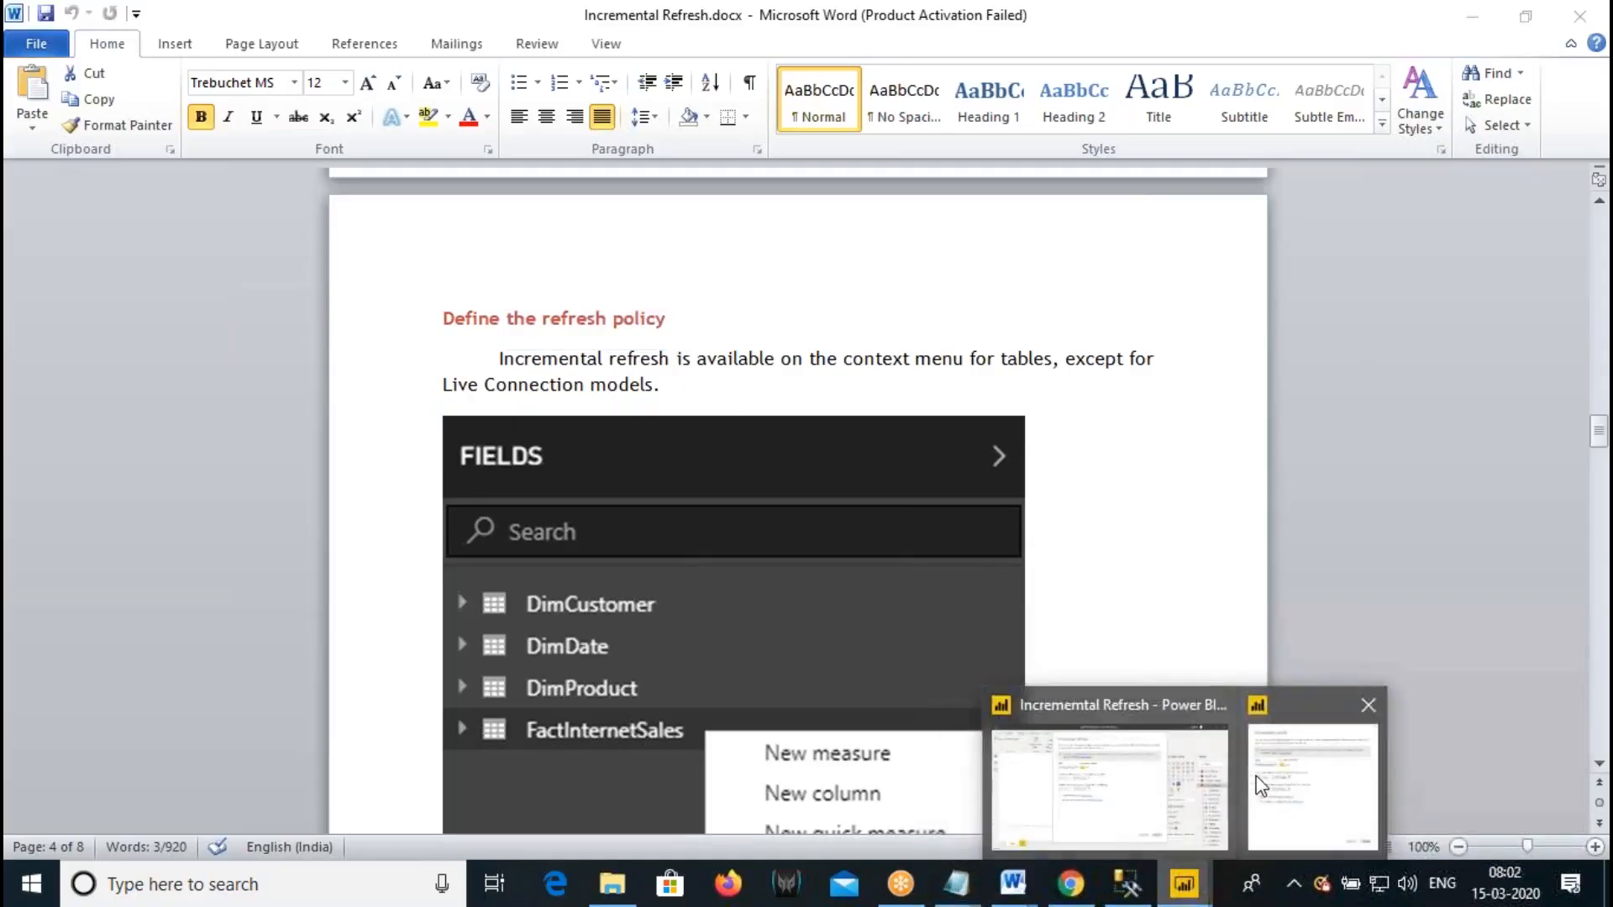
{"action": "left_click", "coordinate": [1252, 789]}
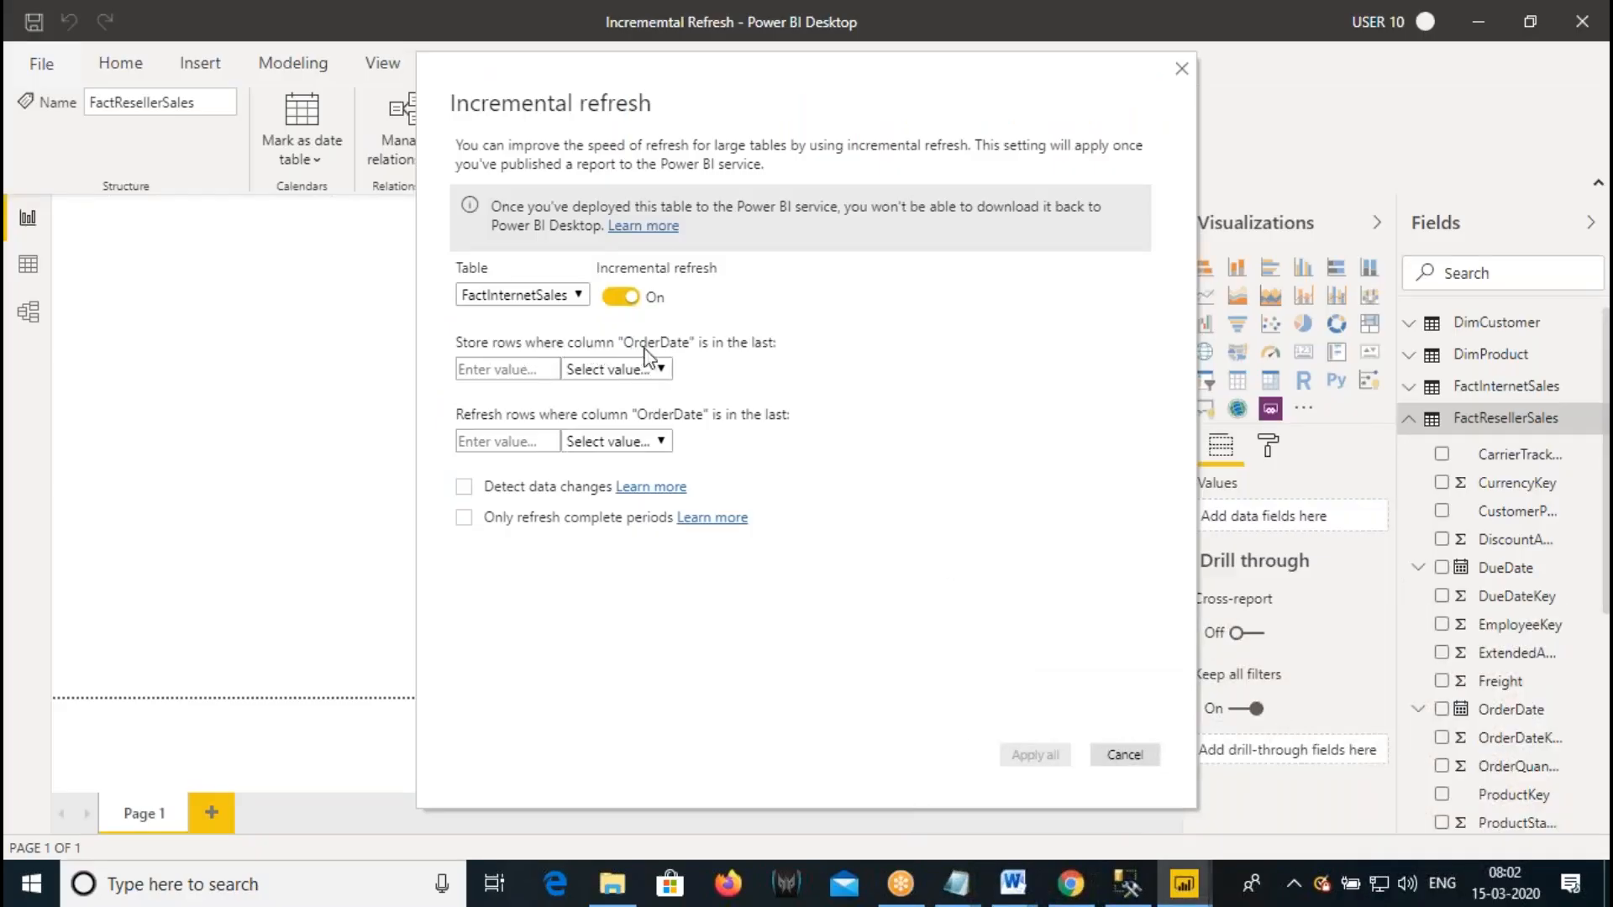
{"action": "left_click", "coordinate": [527, 374]}
{"action": "type", "text": "20"}
{"action": "left_click", "coordinate": [605, 370]}
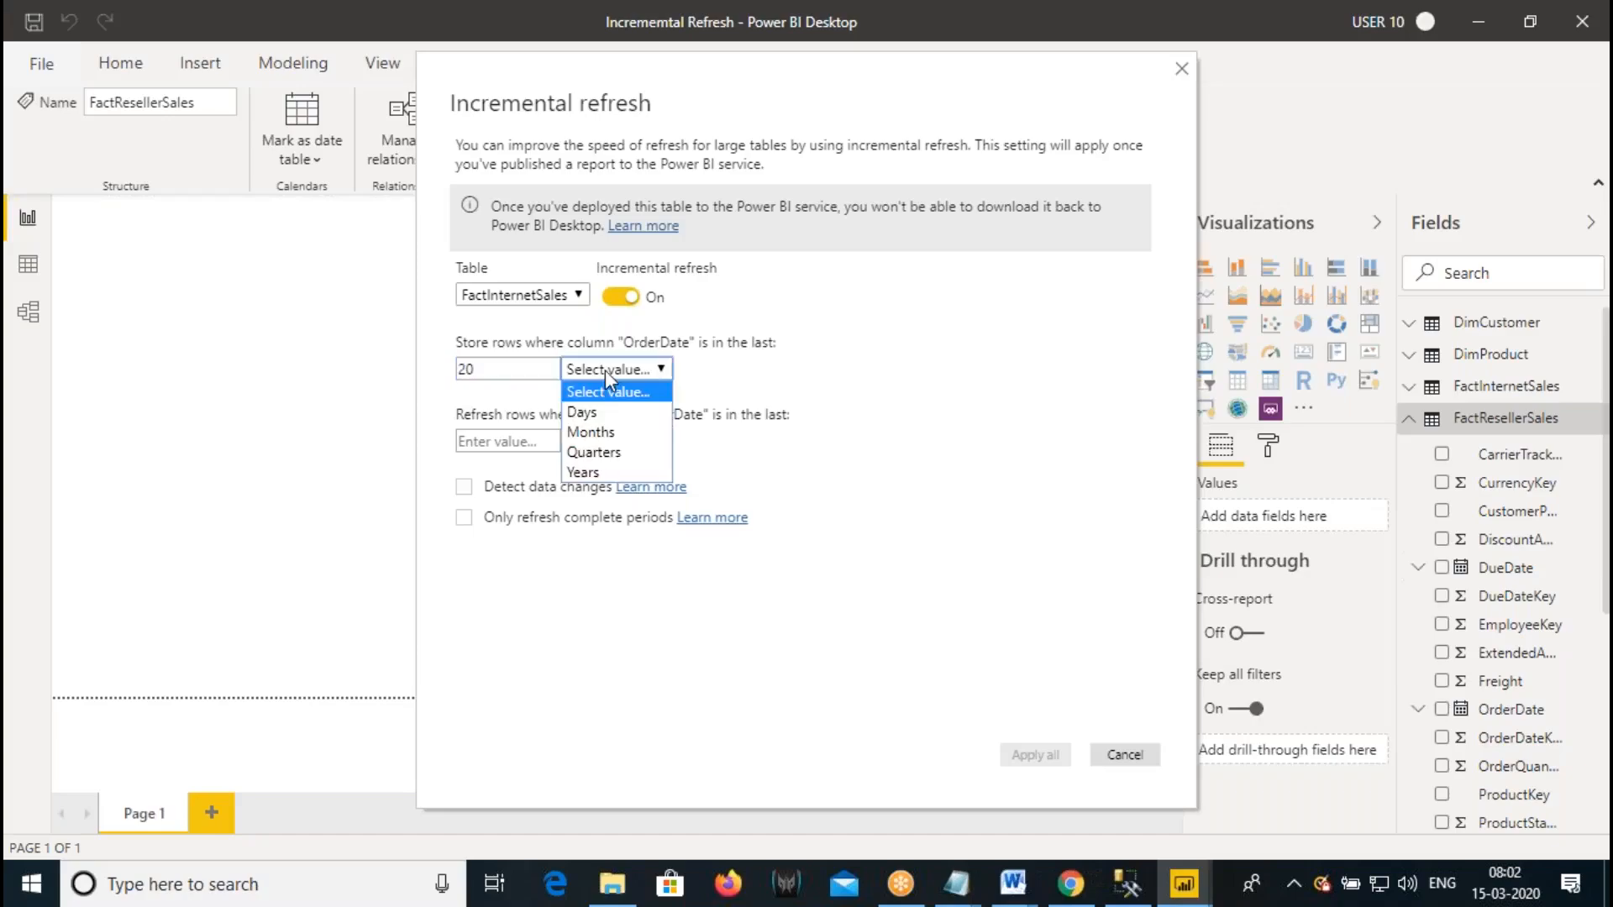
{"action": "left_click", "coordinate": [588, 473]}
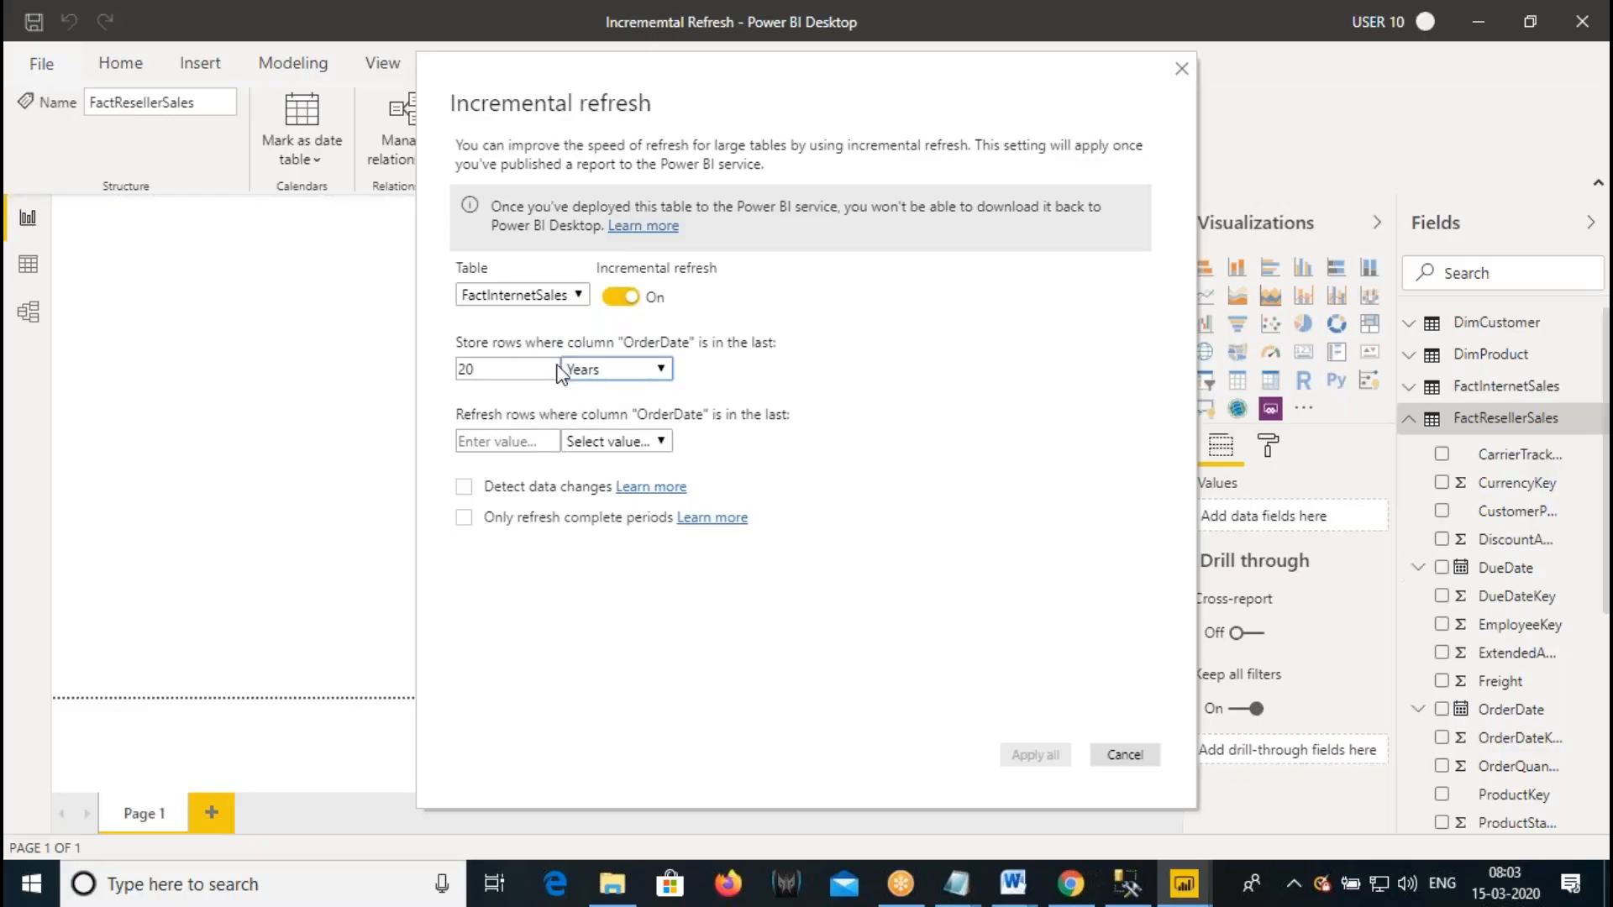
{"action": "left_click", "coordinate": [1123, 755]}
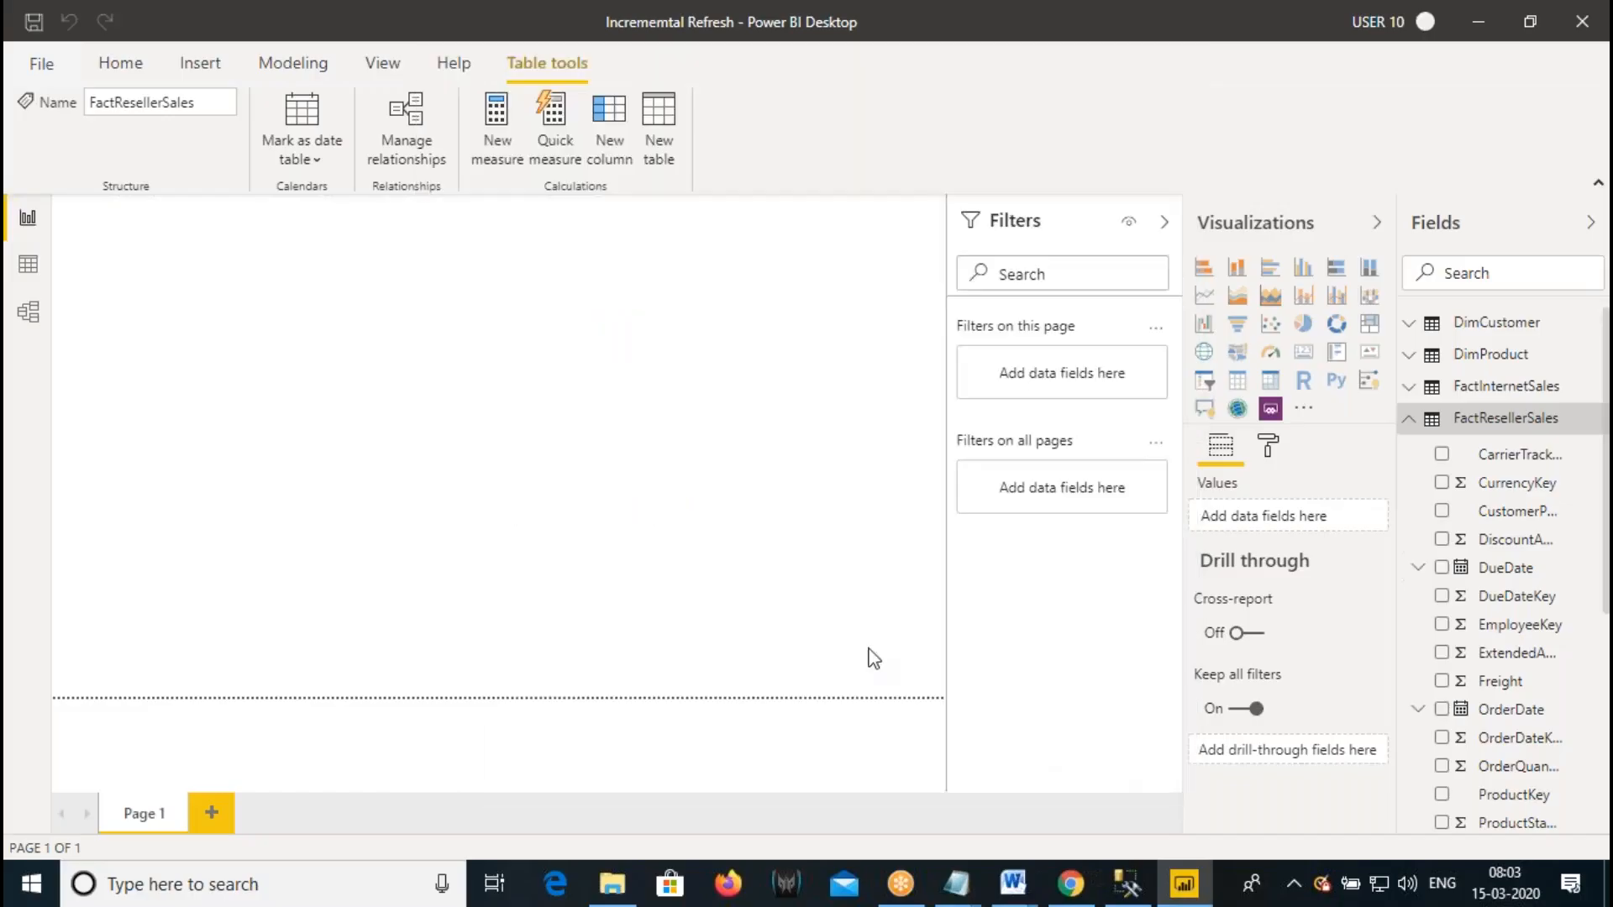
- Turn on incremental refresh for FactInternetSales and store rows whose OrderDate is in the last 20 years
{"action": "left_click", "coordinate": [116, 65]}
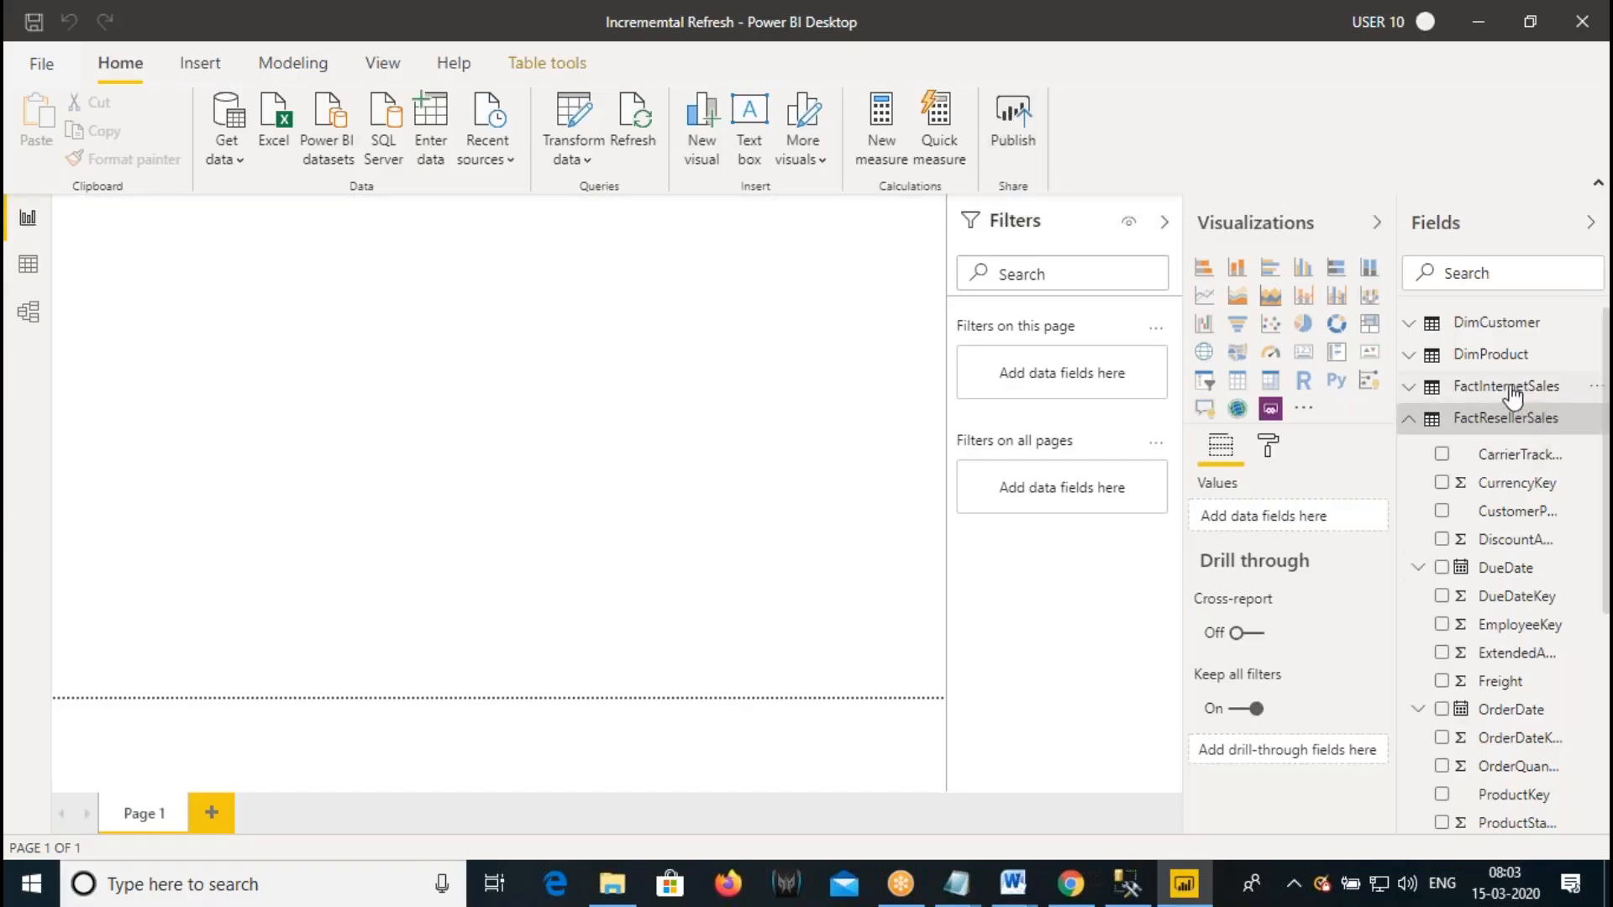
{"action": "mouse_move", "coordinate": [1515, 393]}
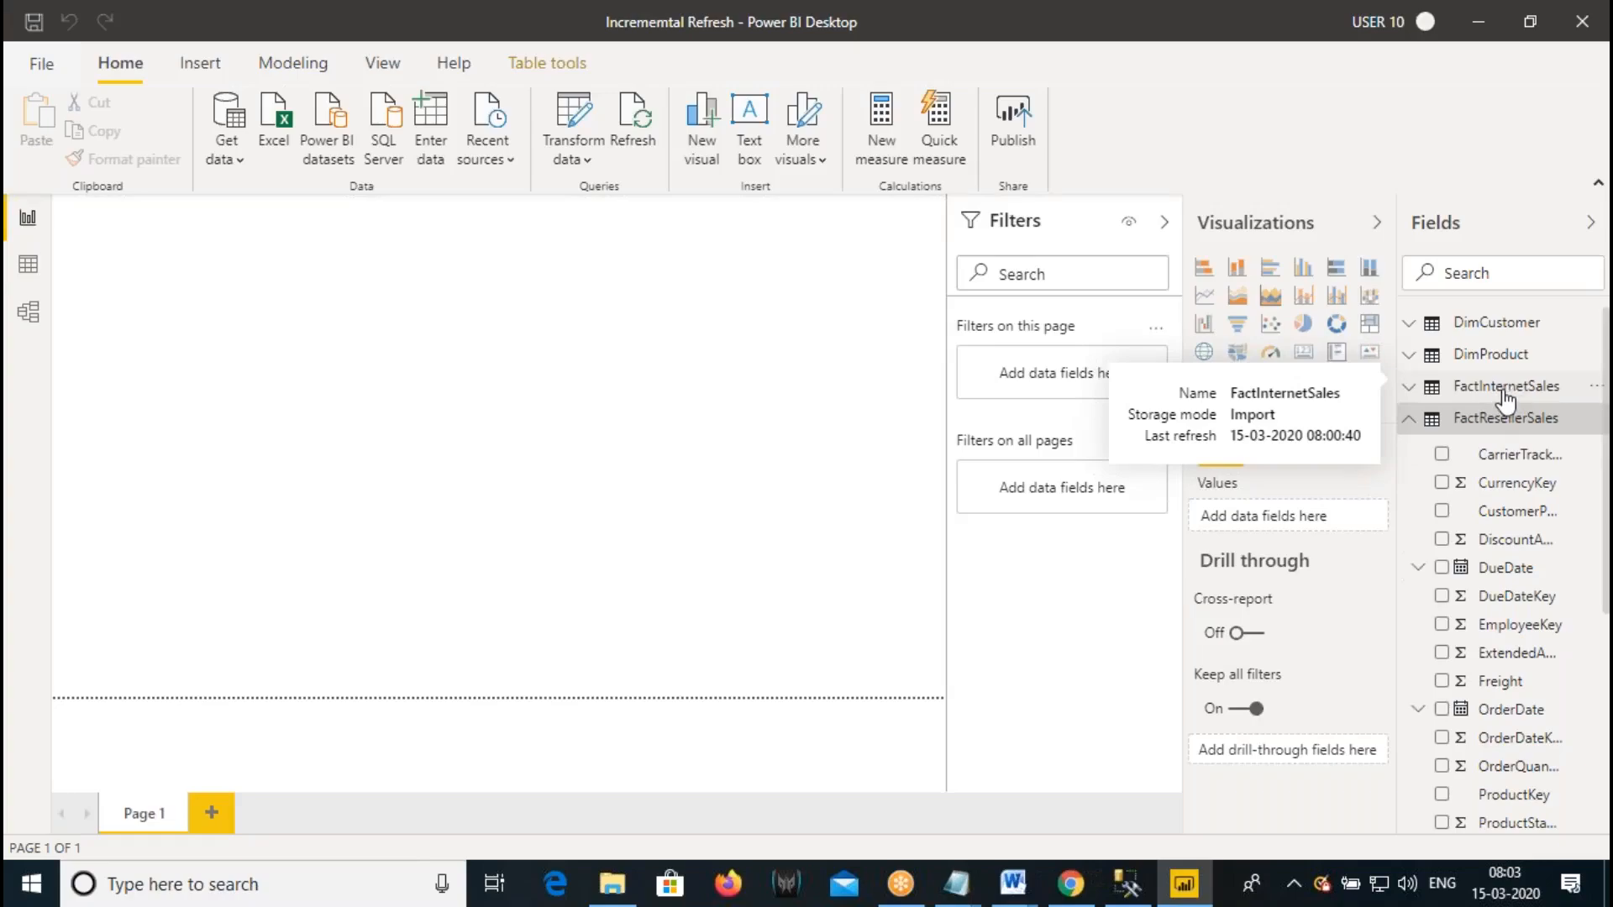
{"action": "right_click", "coordinate": [1504, 400]}
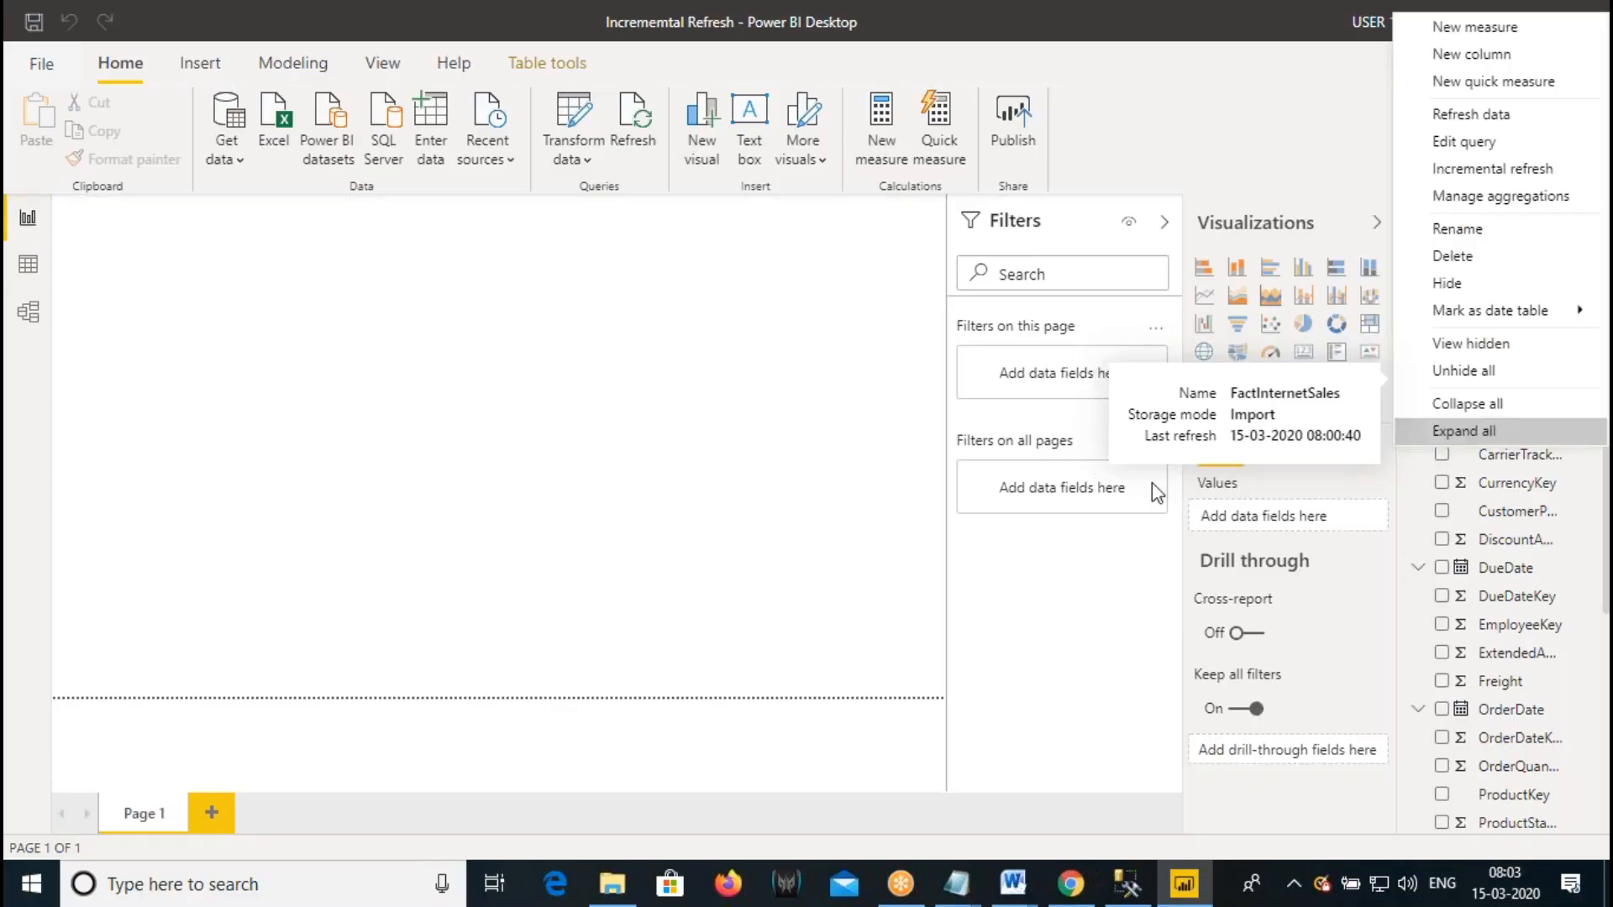
{"action": "left_click", "coordinate": [1473, 170]}
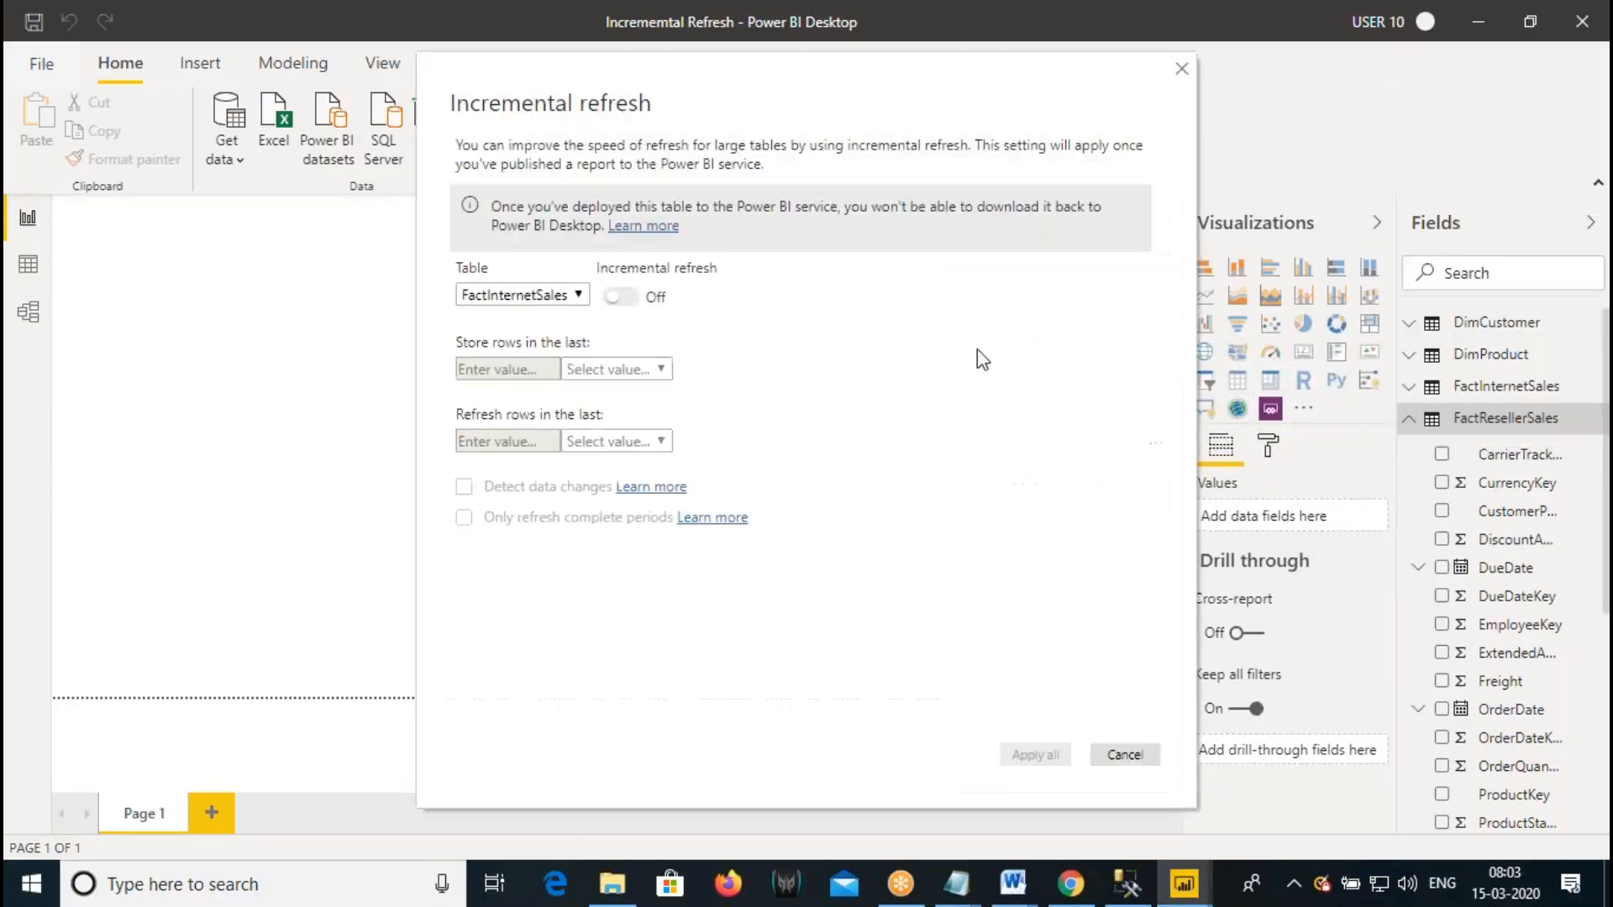
{"action": "left_click", "coordinate": [620, 297]}
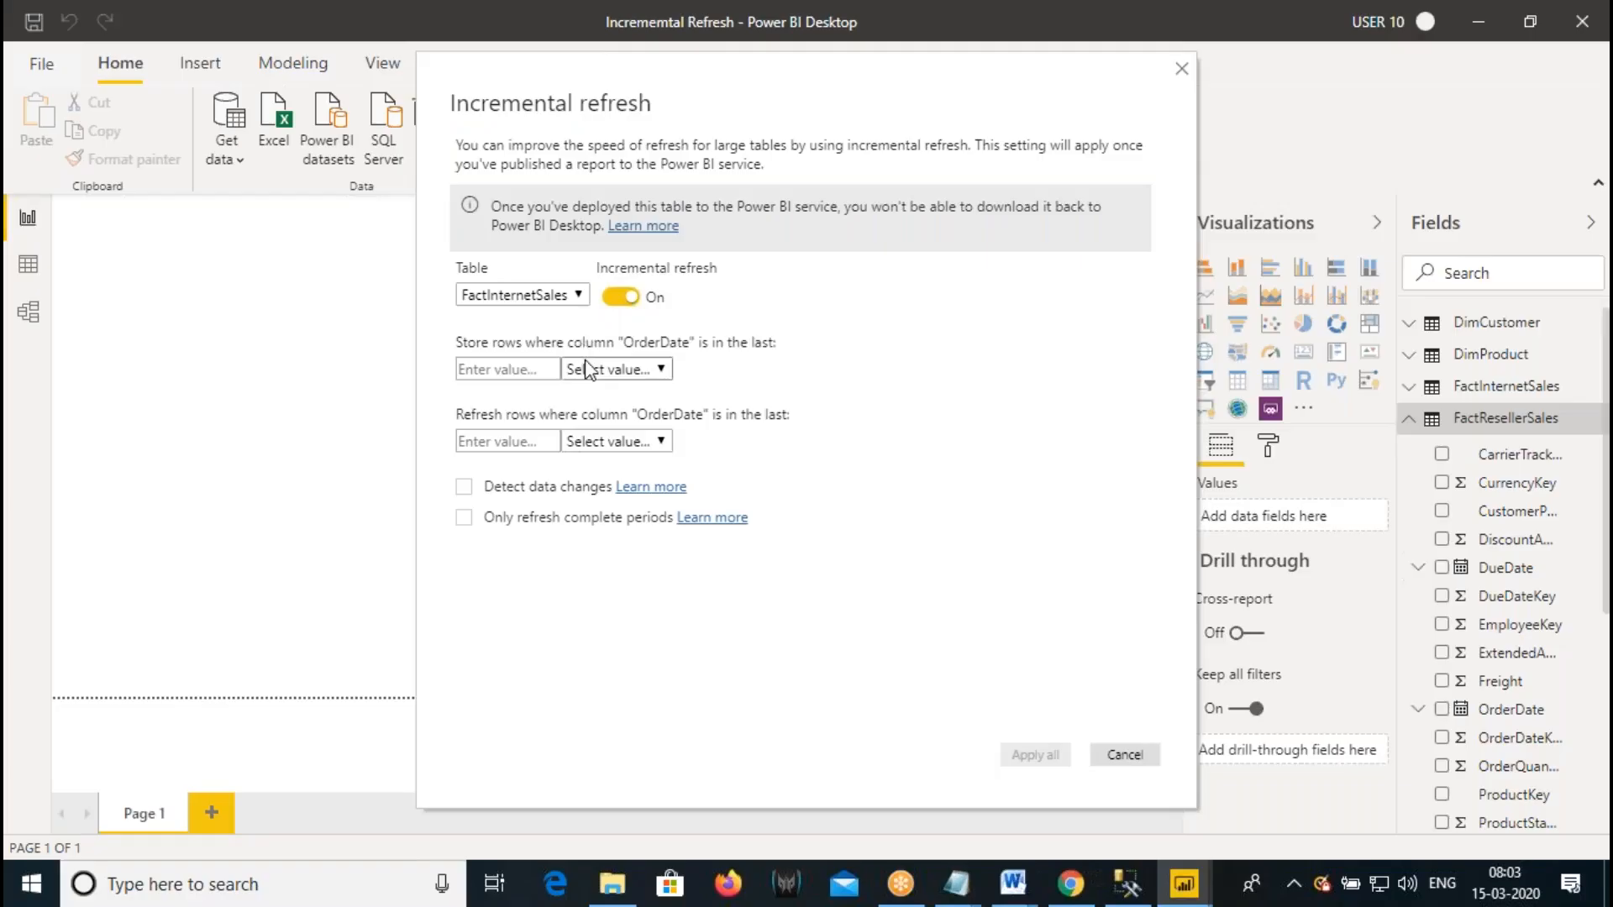
{"action": "left_click", "coordinate": [509, 372]}
{"action": "type", "text": "20"}
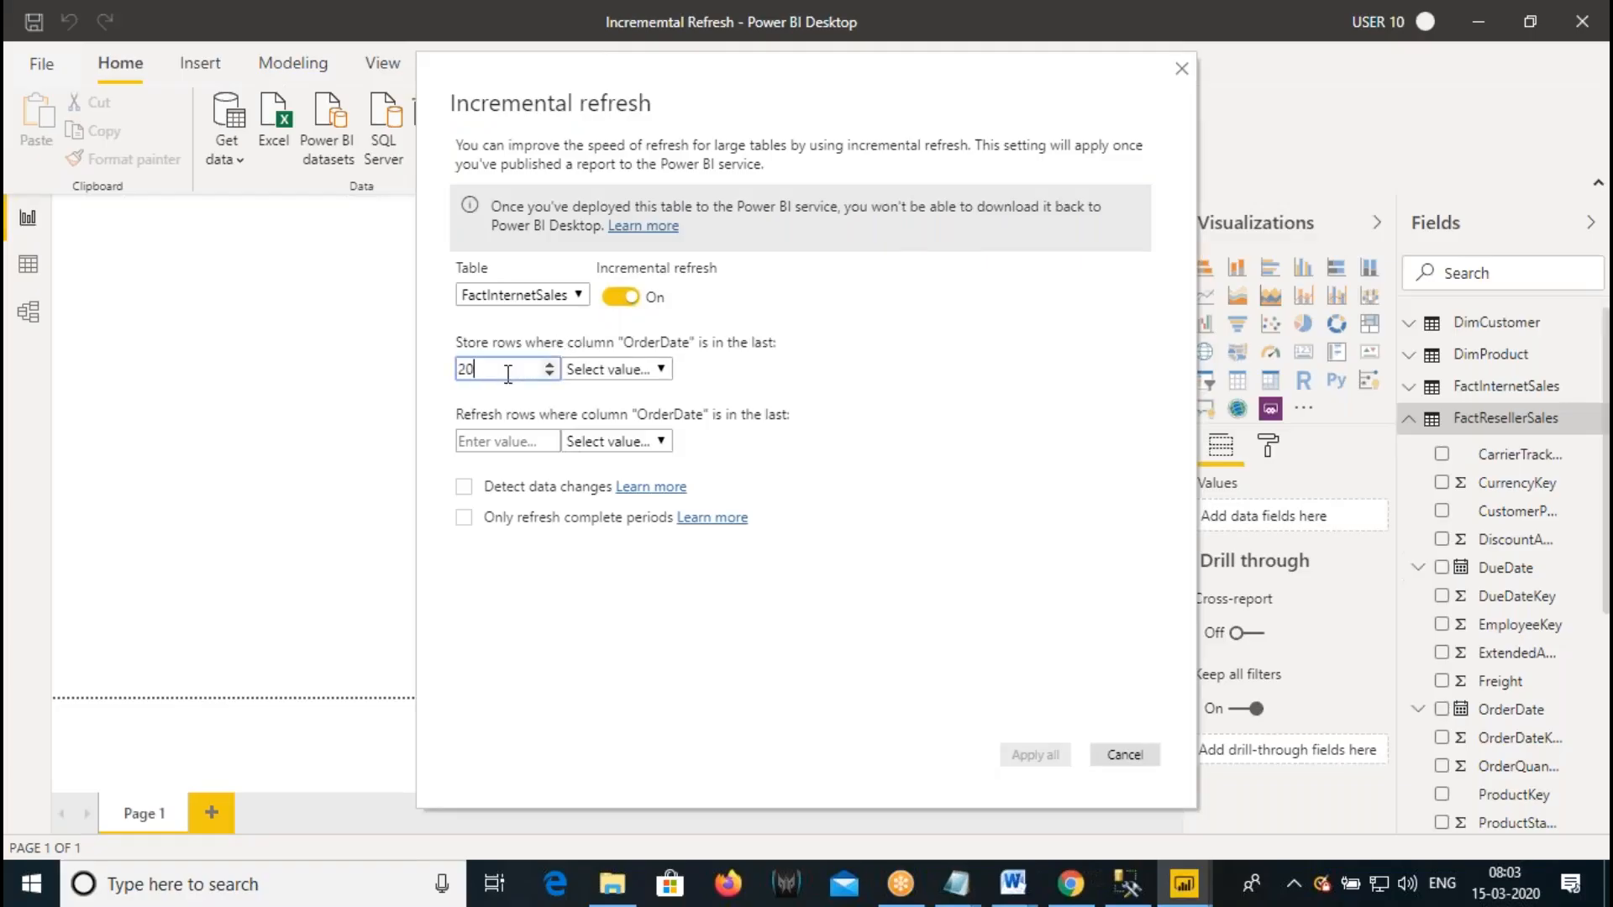
{"action": "left_click", "coordinate": [611, 369]}
{"action": "left_click", "coordinate": [594, 471]}
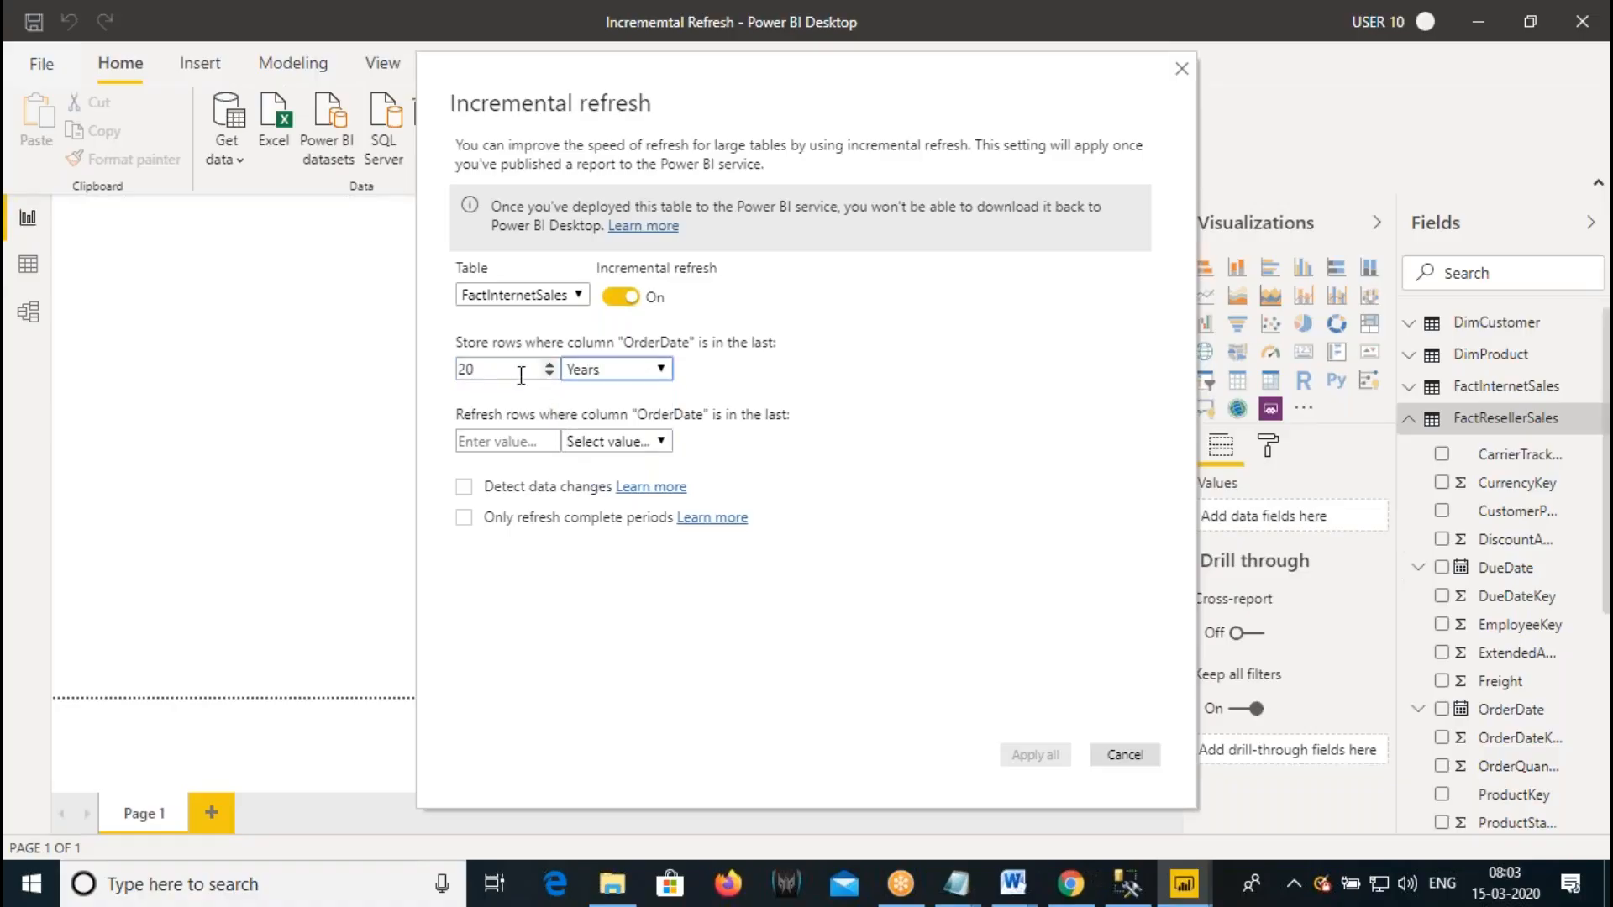
{"action": "left_click", "coordinate": [476, 370]}
- Switch to the Incremental Refresh Word document, read the example refresh policy and its explanation, and check today's date in the system calendar
{"action": "left_click", "coordinate": [1014, 892]}
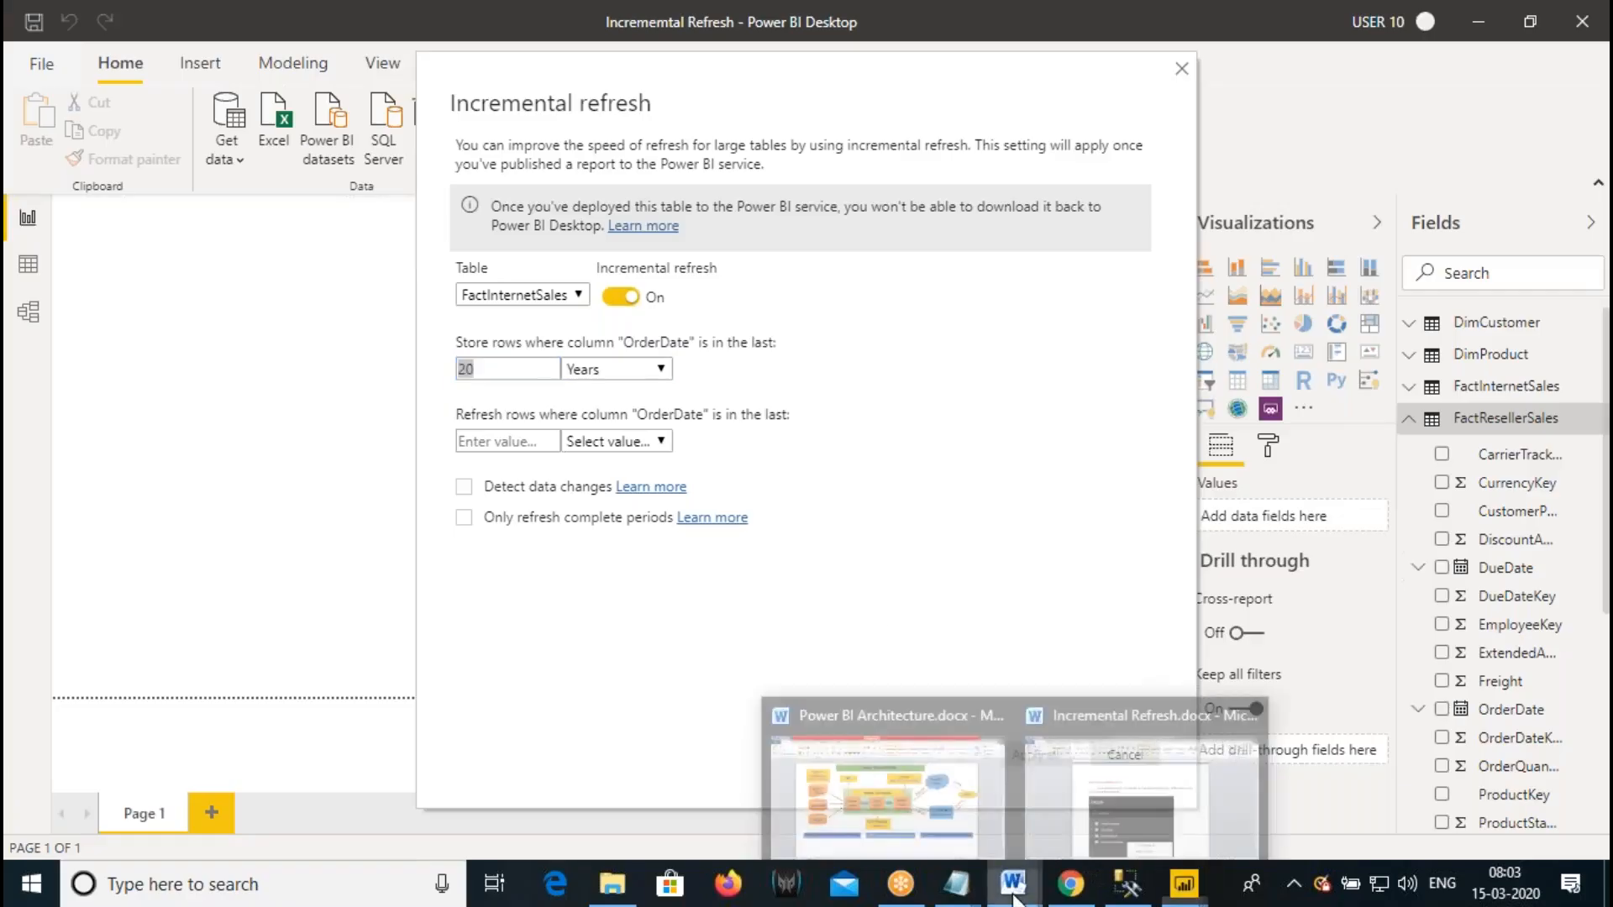
{"action": "left_click", "coordinate": [1065, 784]}
{"action": "scroll", "coordinate": [709, 571], "scroll_direction": "down", "scroll_amount": 5}
{"action": "scroll", "coordinate": [708, 572], "scroll_direction": "down", "scroll_amount": 15}
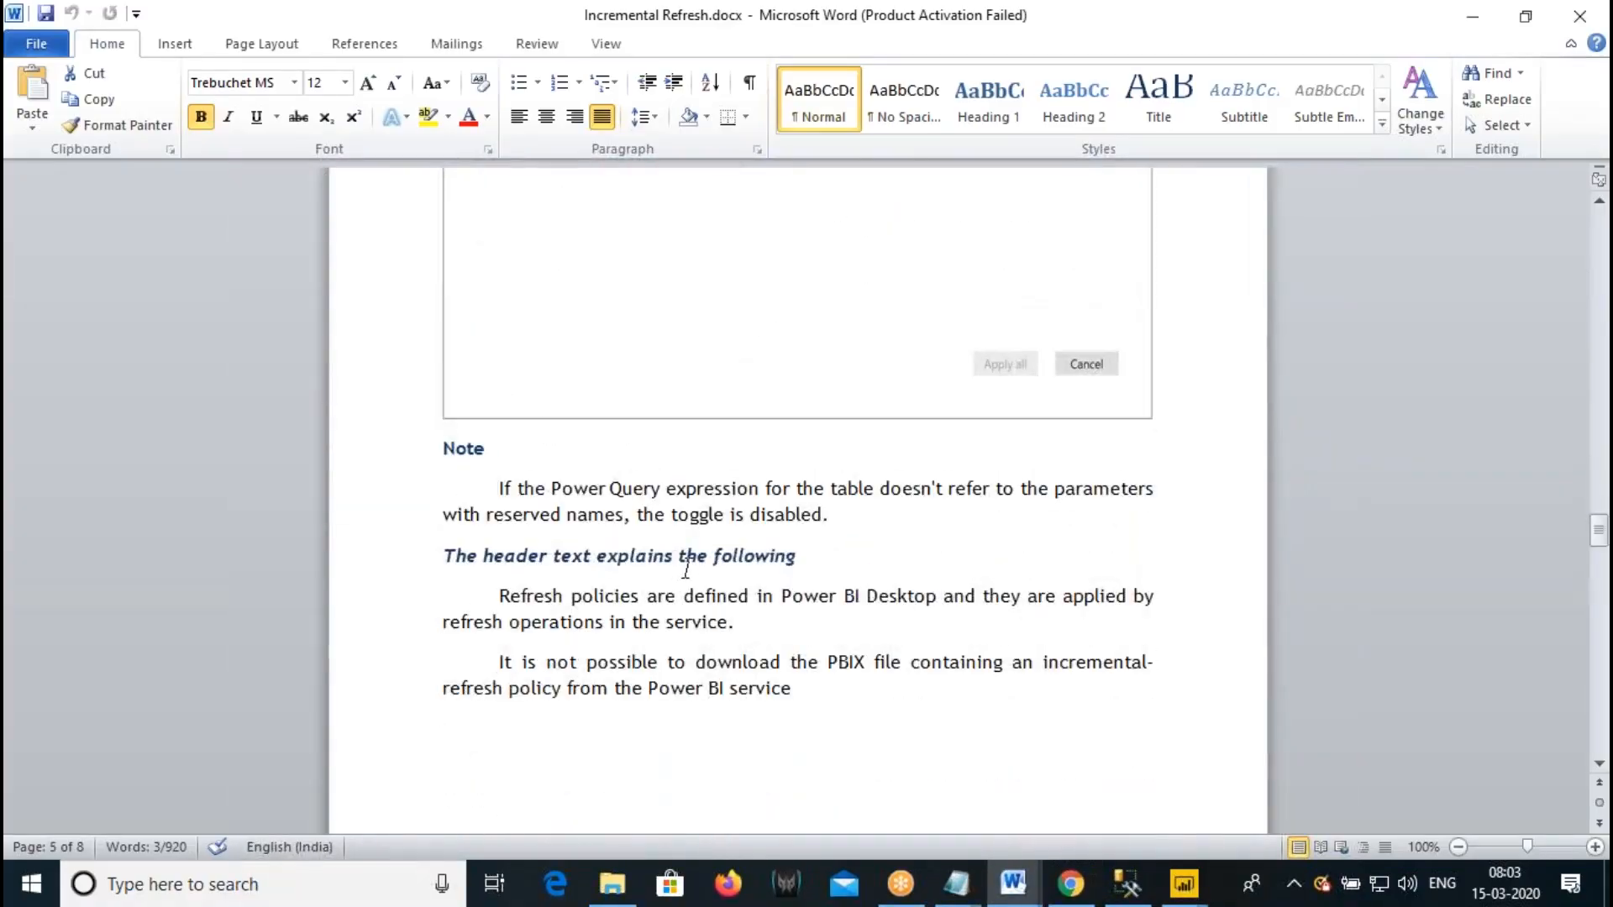
{"action": "scroll", "coordinate": [684, 559], "scroll_direction": "down", "scroll_amount": 10}
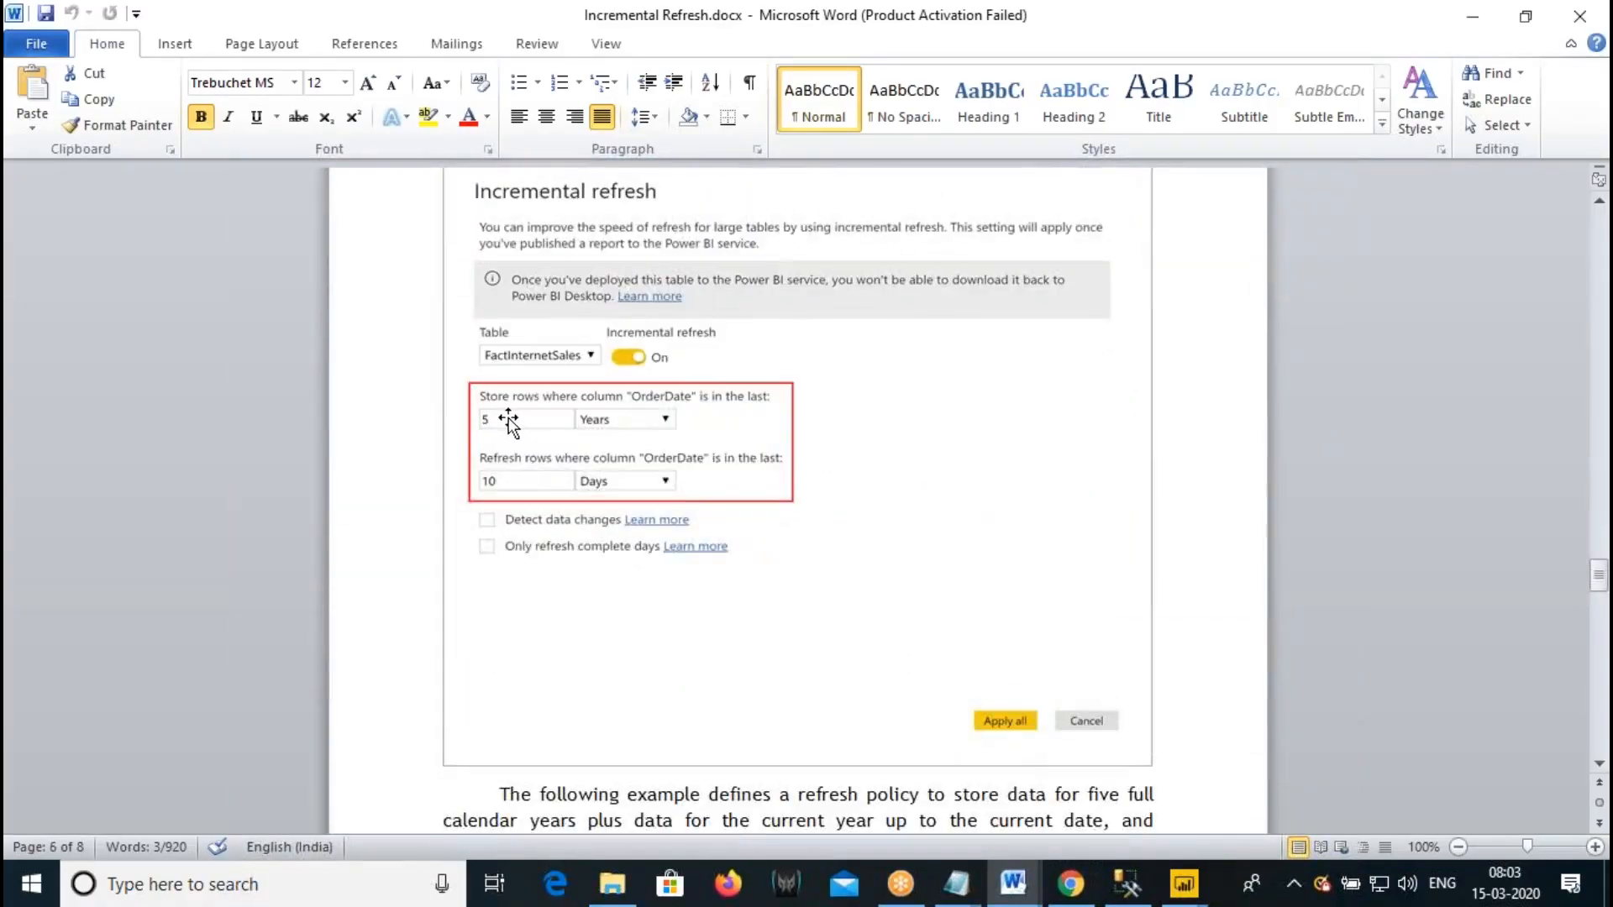
{"action": "scroll", "coordinate": [642, 480], "scroll_direction": "down", "scroll_amount": 1}
{"action": "scroll", "coordinate": [642, 480], "scroll_direction": "down", "scroll_amount": 5}
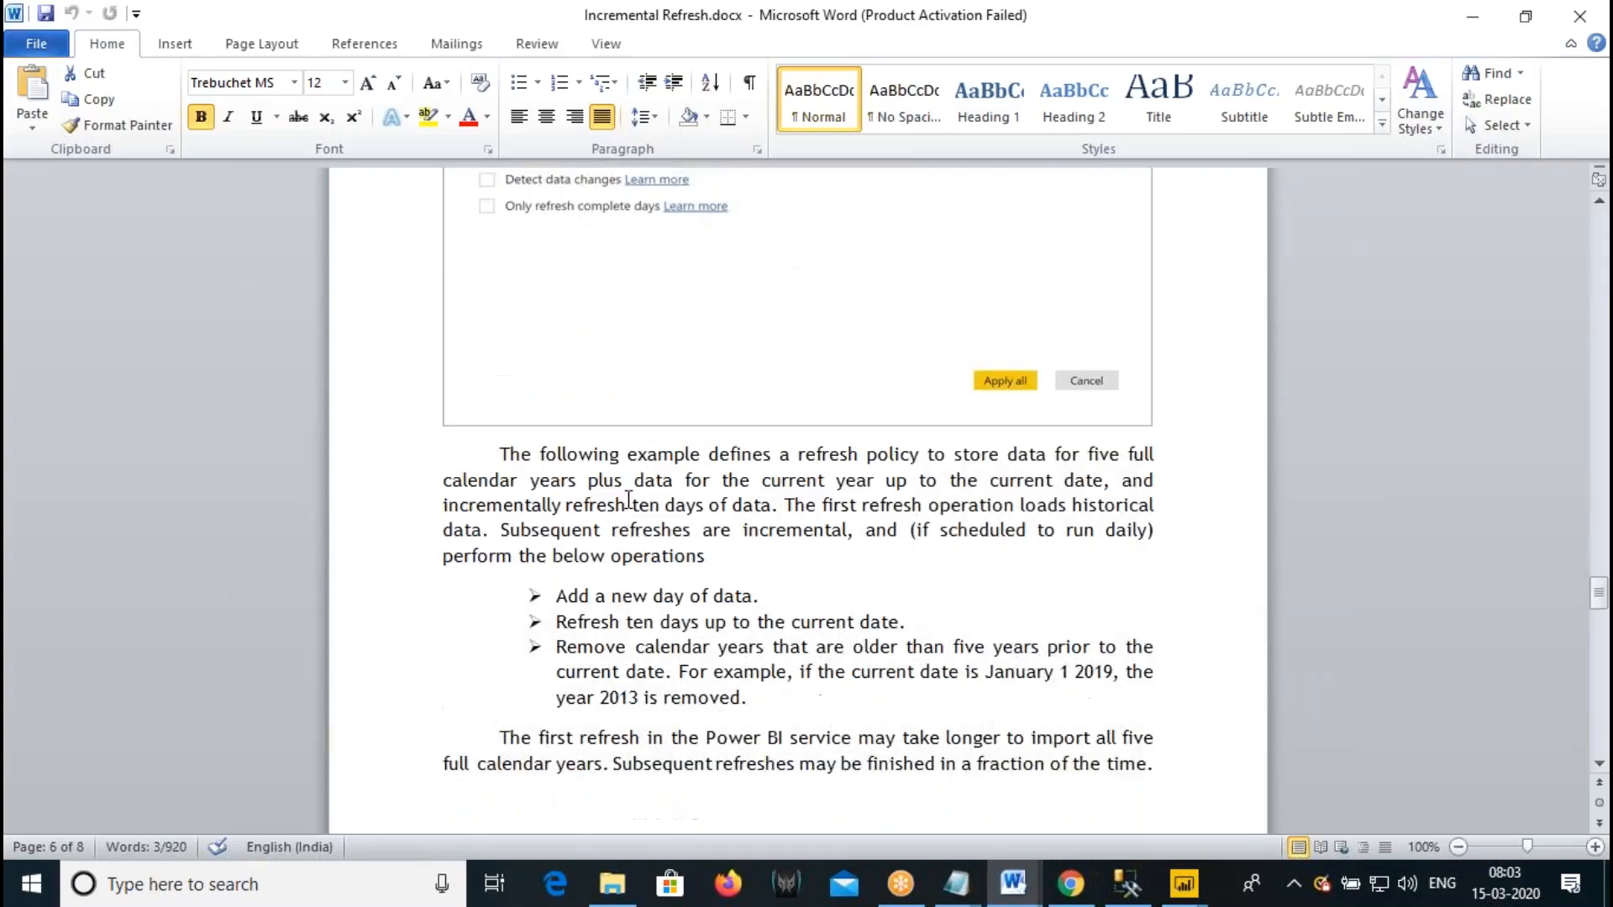
{"action": "left_click", "coordinate": [595, 648]}
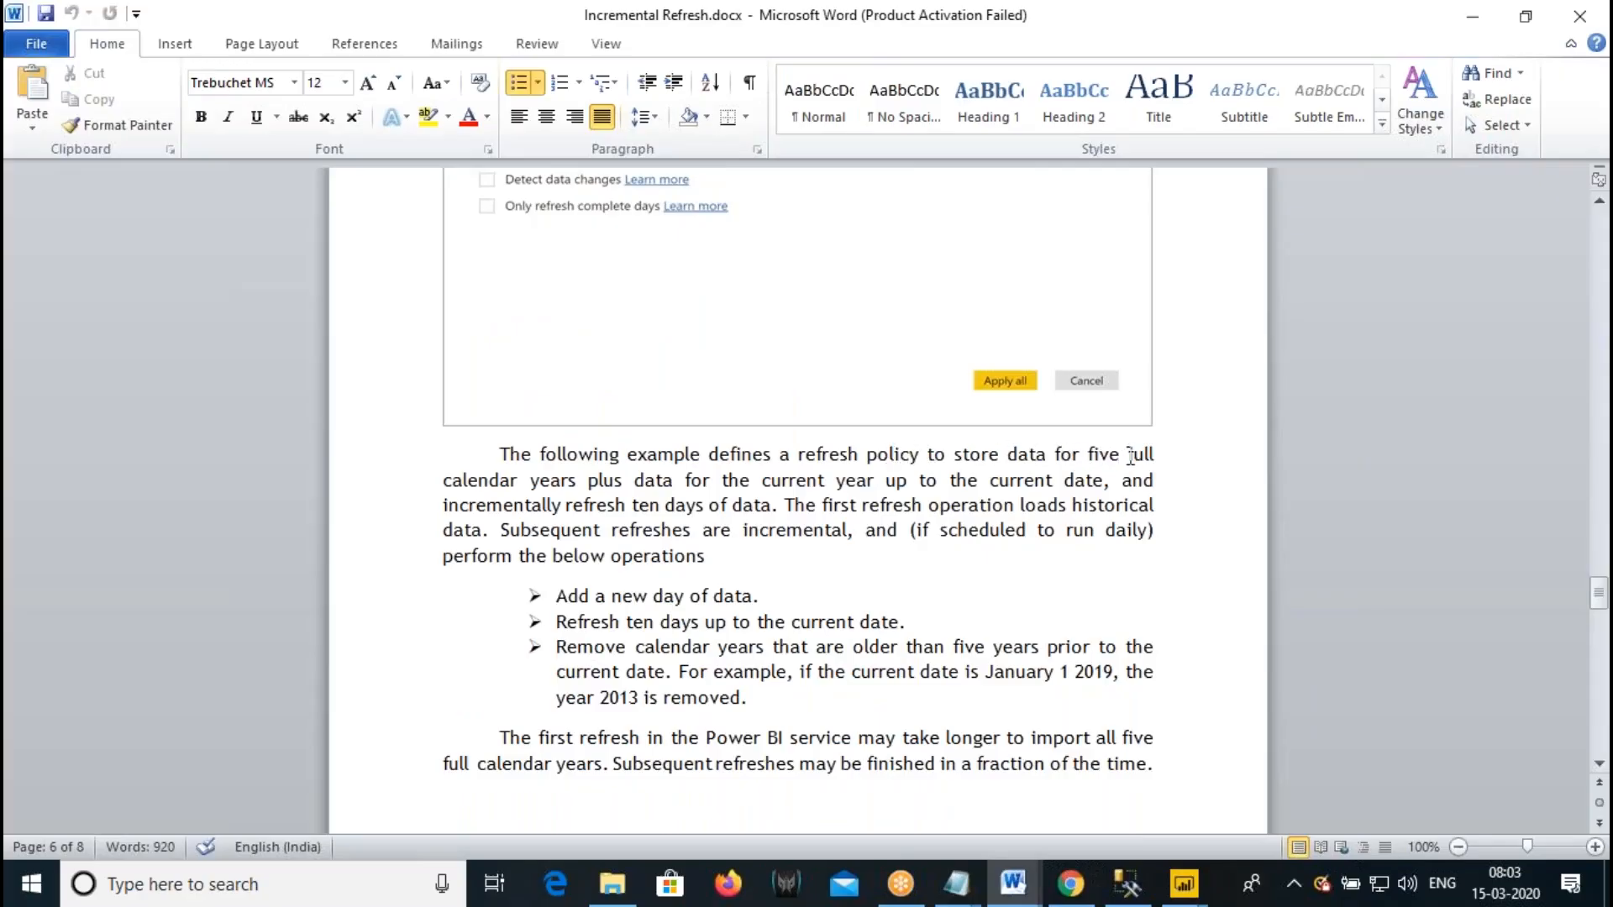
{"action": "scroll", "coordinate": [709, 374], "scroll_direction": "up", "scroll_amount": 4}
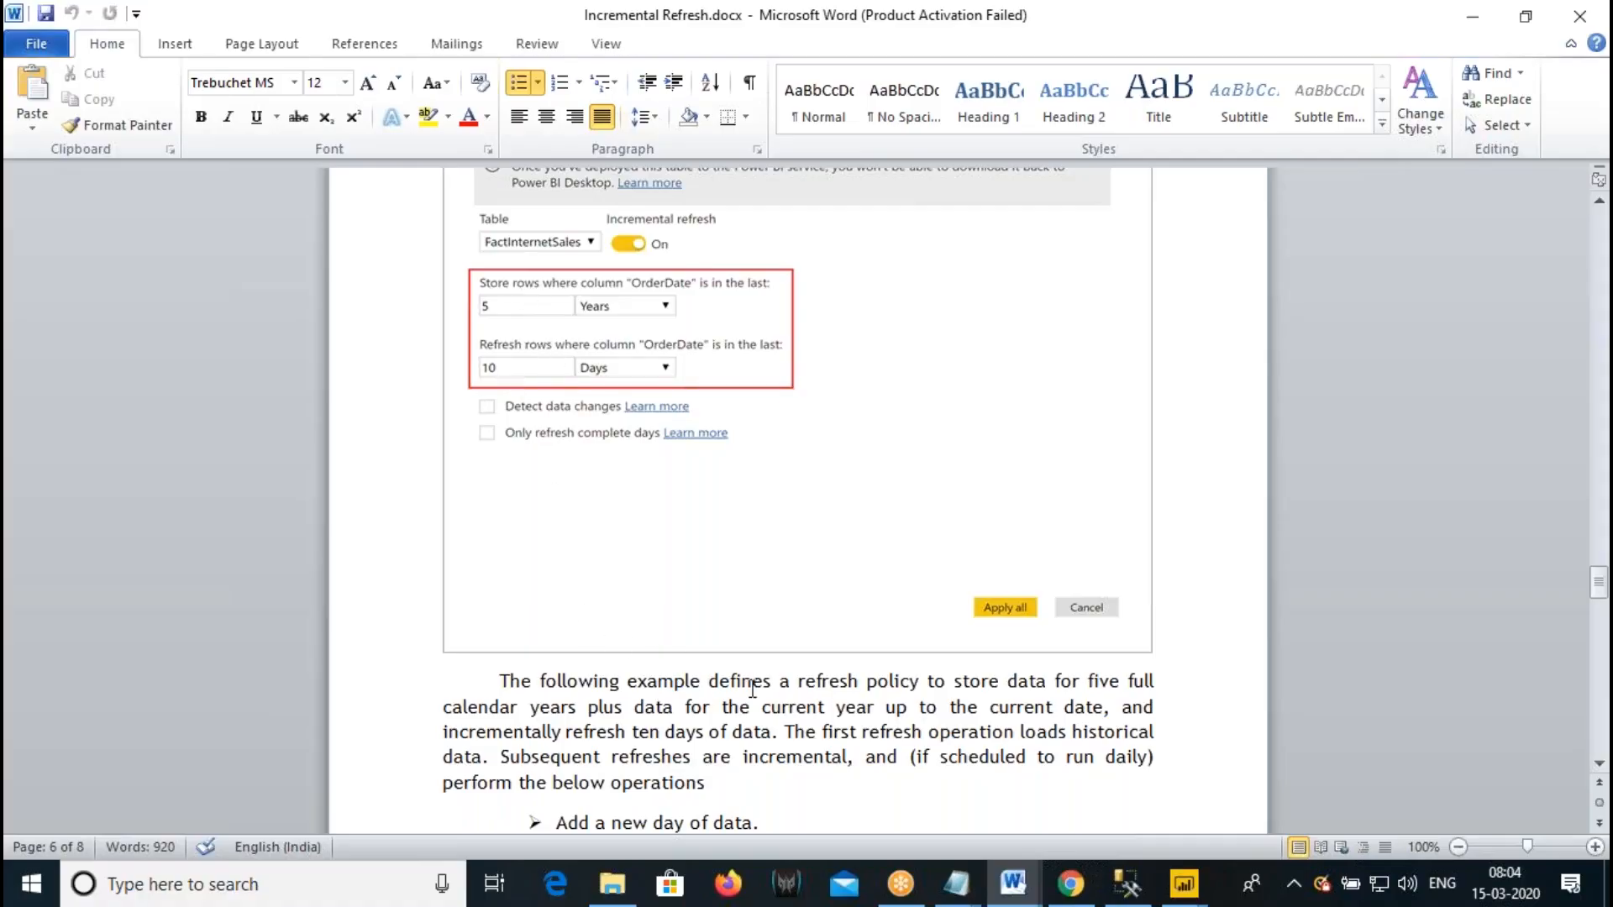
{"action": "left_click_drag", "start_coordinate": [1055, 681], "coordinate": [1153, 681]}
{"action": "left_click_drag", "start_coordinate": [531, 707], "coordinate": [643, 710]}
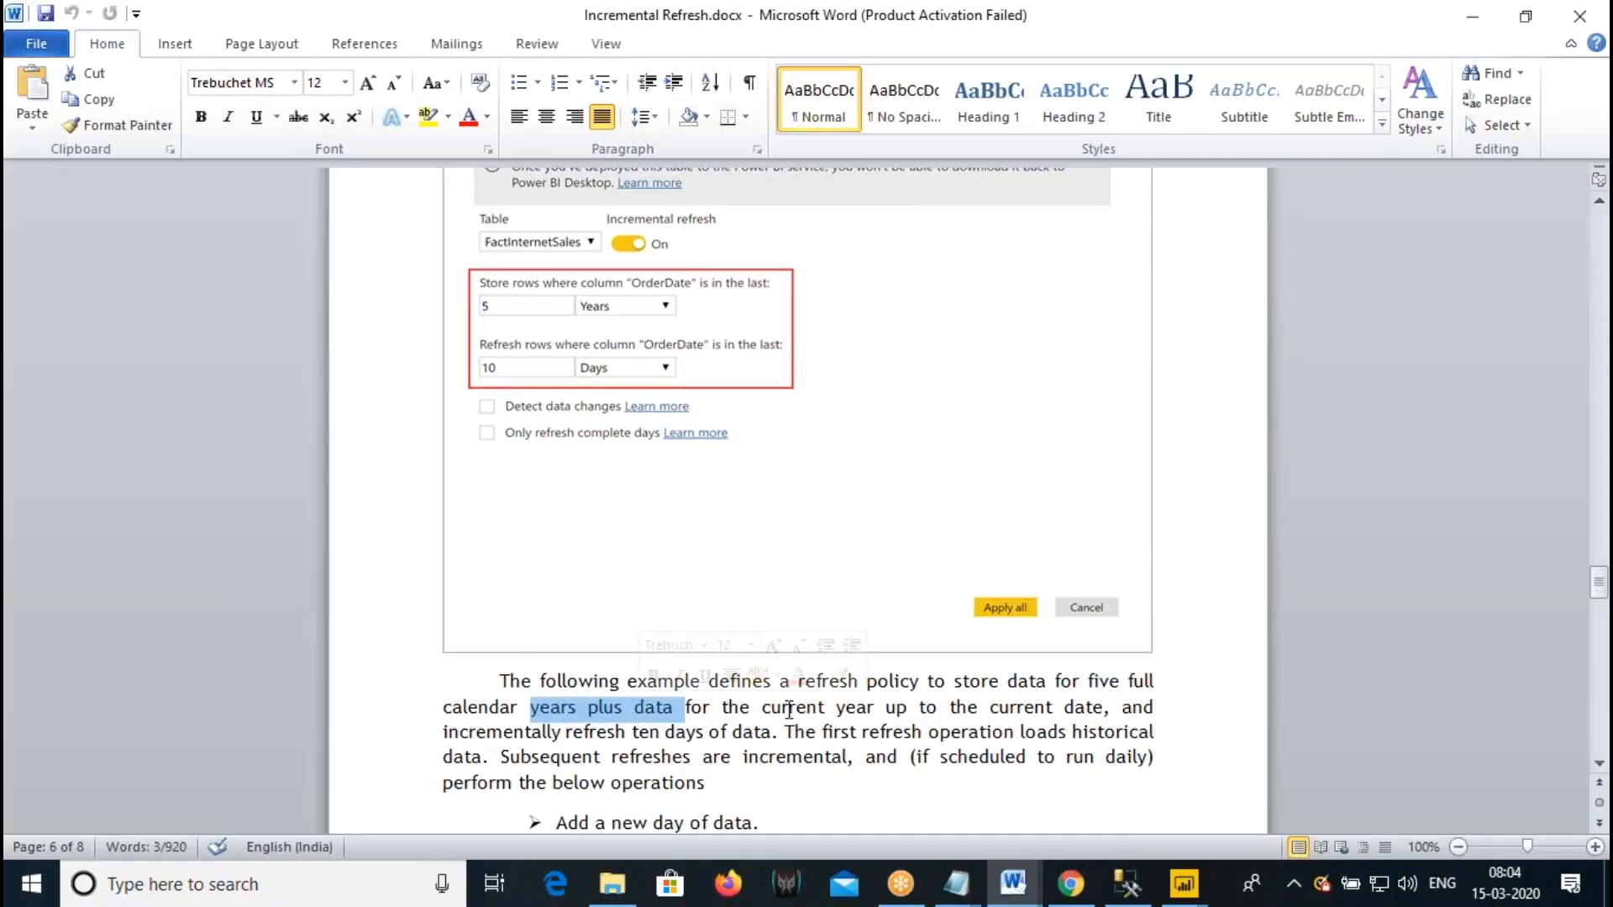
{"action": "left_click", "coordinate": [1504, 892]}
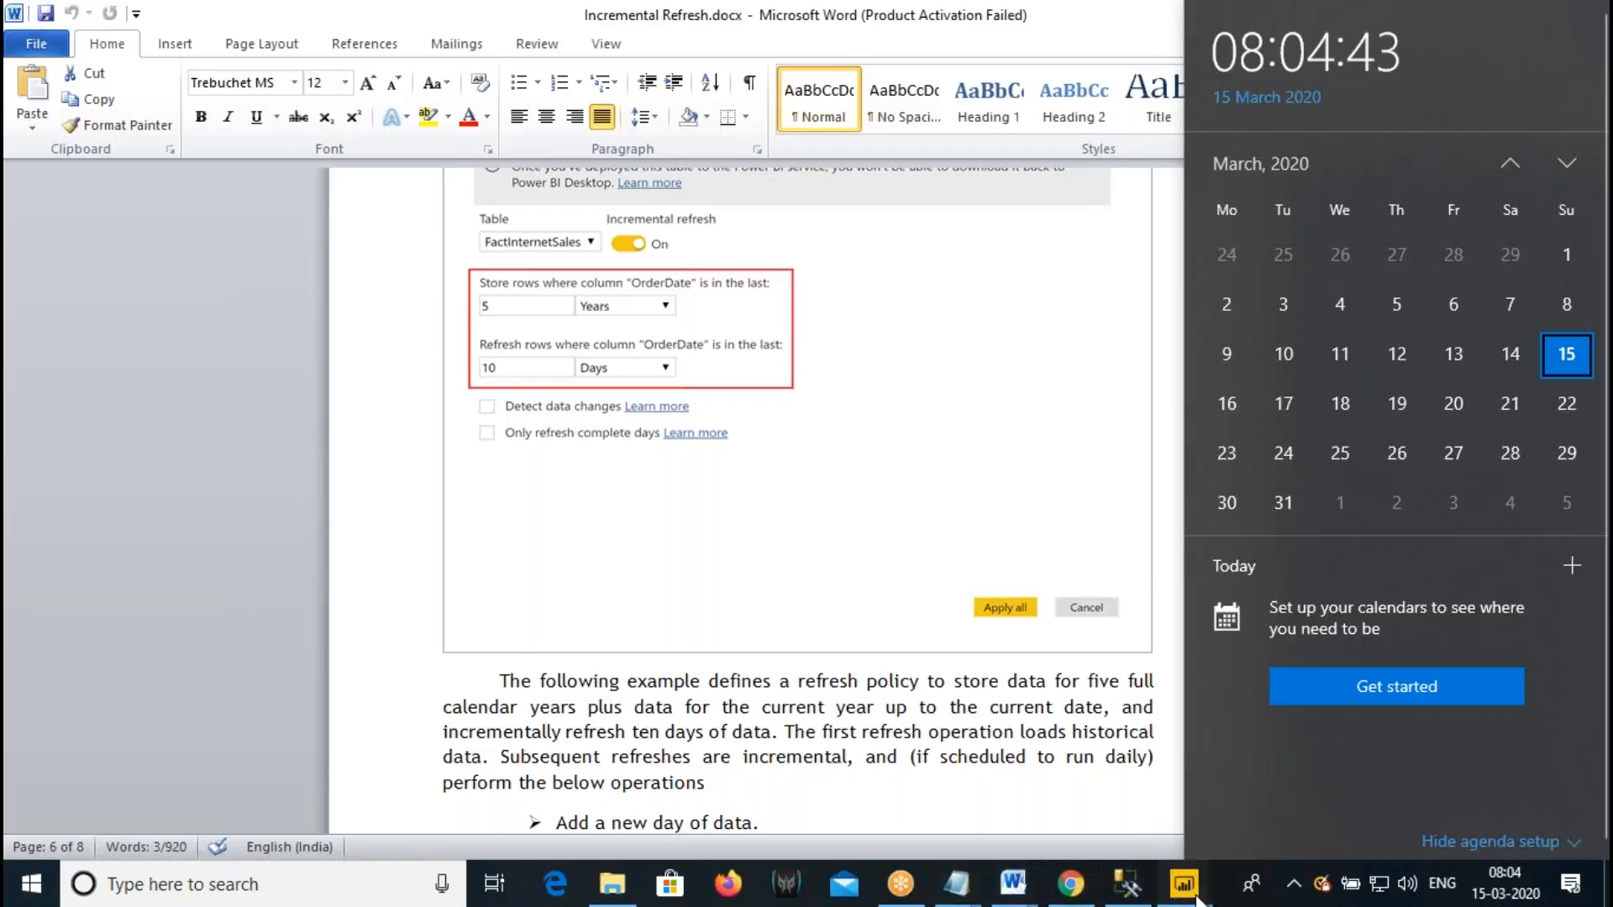
- Switch back to Power BI Desktop and set the policy to refresh rows whose OrderDate is in the last 10 days
{"action": "left_click", "coordinate": [1184, 884]}
{"action": "left_click", "coordinate": [1117, 773]}
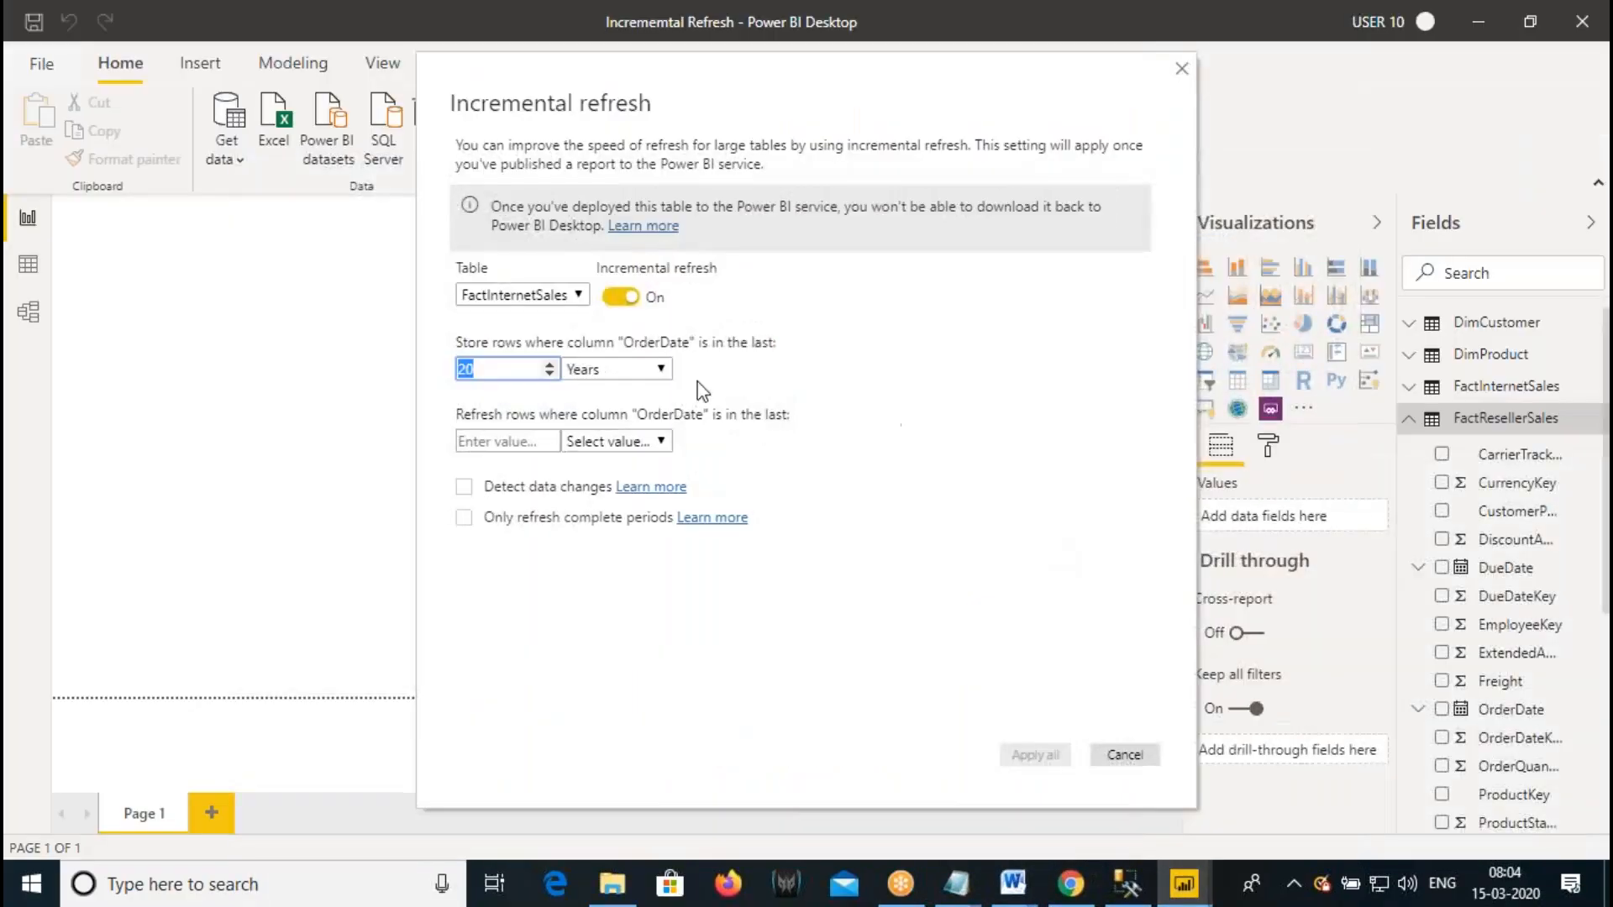
{"action": "left_click", "coordinate": [479, 369]}
{"action": "left_click_drag", "start_coordinate": [489, 368], "coordinate": [435, 369]}
{"action": "left_click", "coordinate": [479, 371]}
{"action": "left_click", "coordinate": [534, 438]}
{"action": "type", "text": "10"}
{"action": "left_click", "coordinate": [639, 441]}
{"action": "left_click", "coordinate": [592, 479]}
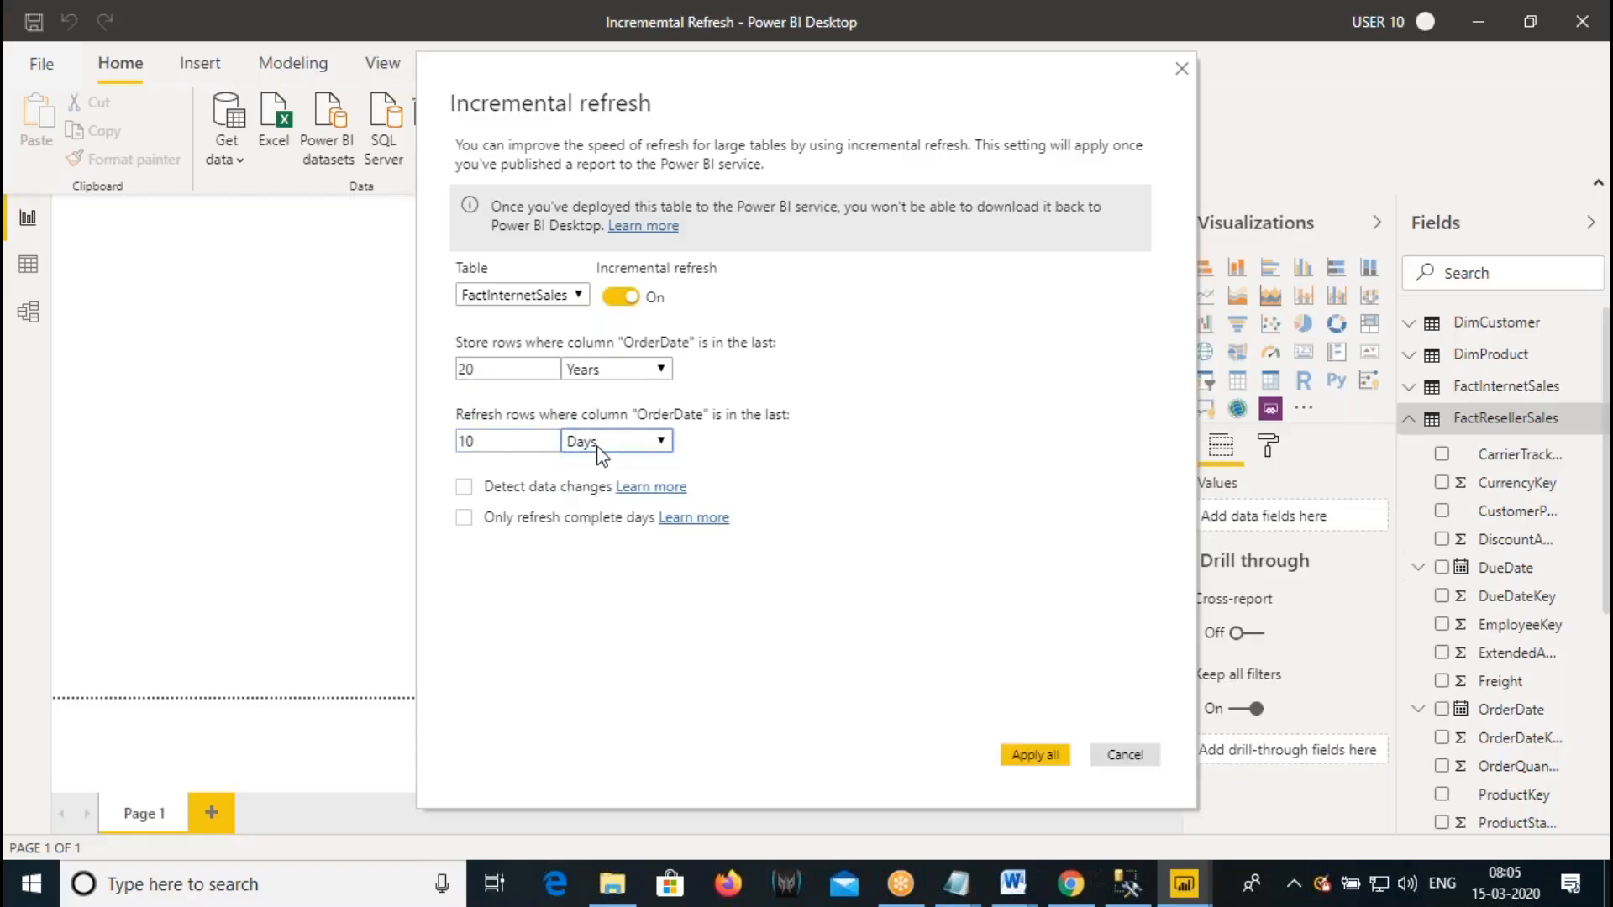
- Try 5 as the number of years of stored rows, and set it back to 20
{"action": "left_click_drag", "start_coordinate": [494, 368], "coordinate": [449, 368]}
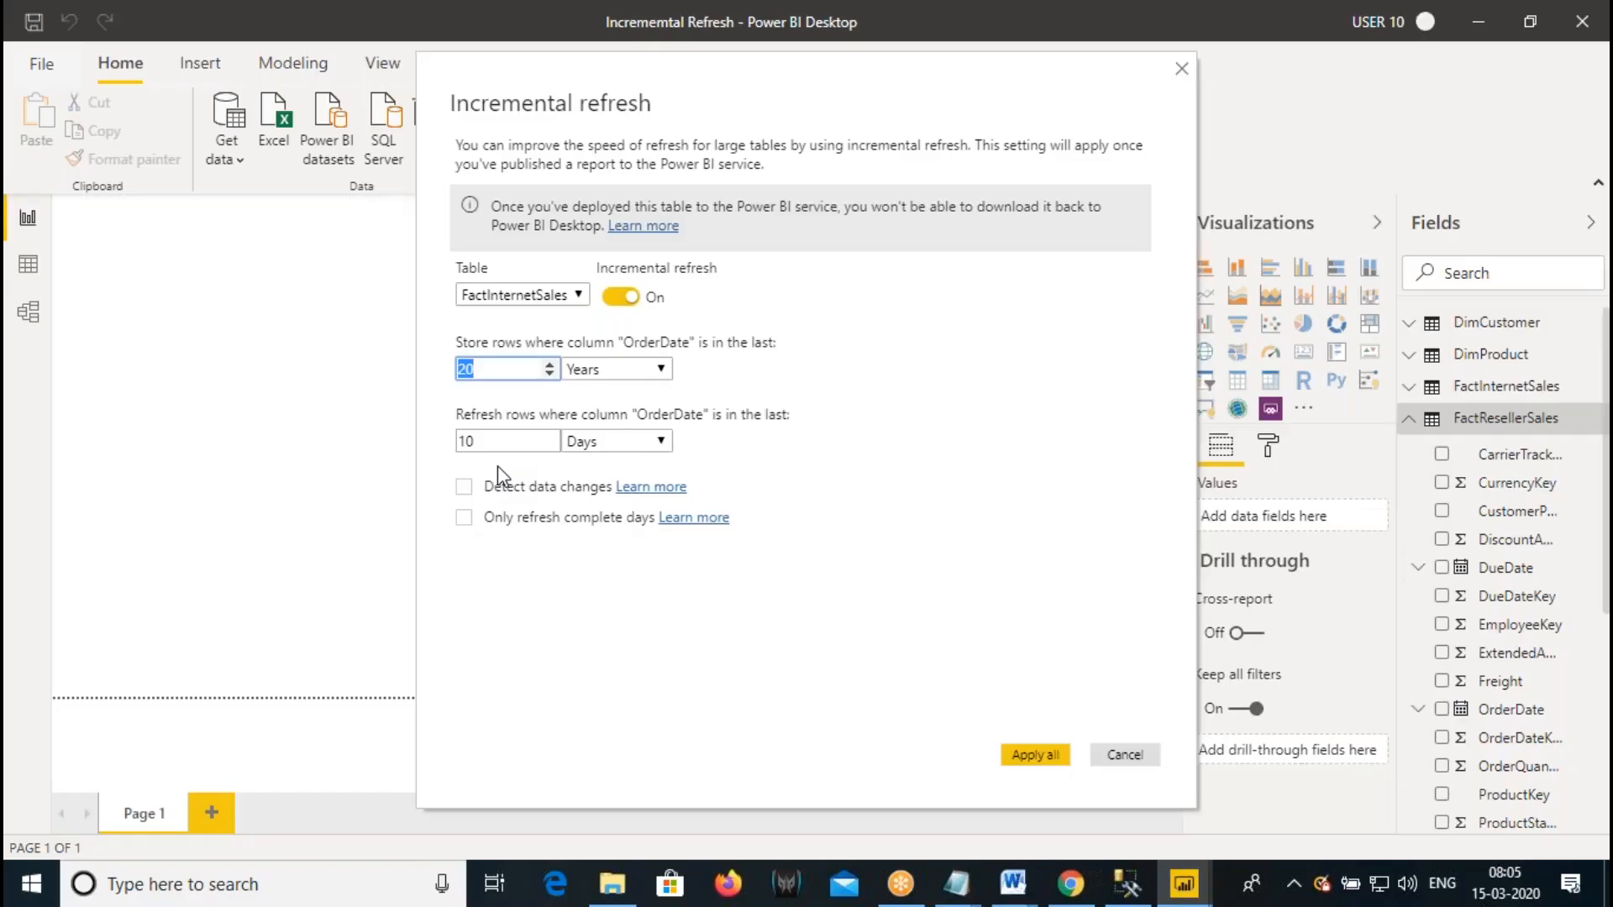
{"action": "left_click", "coordinate": [487, 370]}
{"action": "left_click_drag", "start_coordinate": [495, 370], "coordinate": [447, 388]}
{"action": "type", "text": "5"}
{"action": "left_click_drag", "start_coordinate": [490, 370], "coordinate": [451, 371]}
{"action": "type", "text": "20"}
- Apply the incremental refresh policy for FactInternetSales and save the report
{"action": "left_click", "coordinate": [1025, 760]}
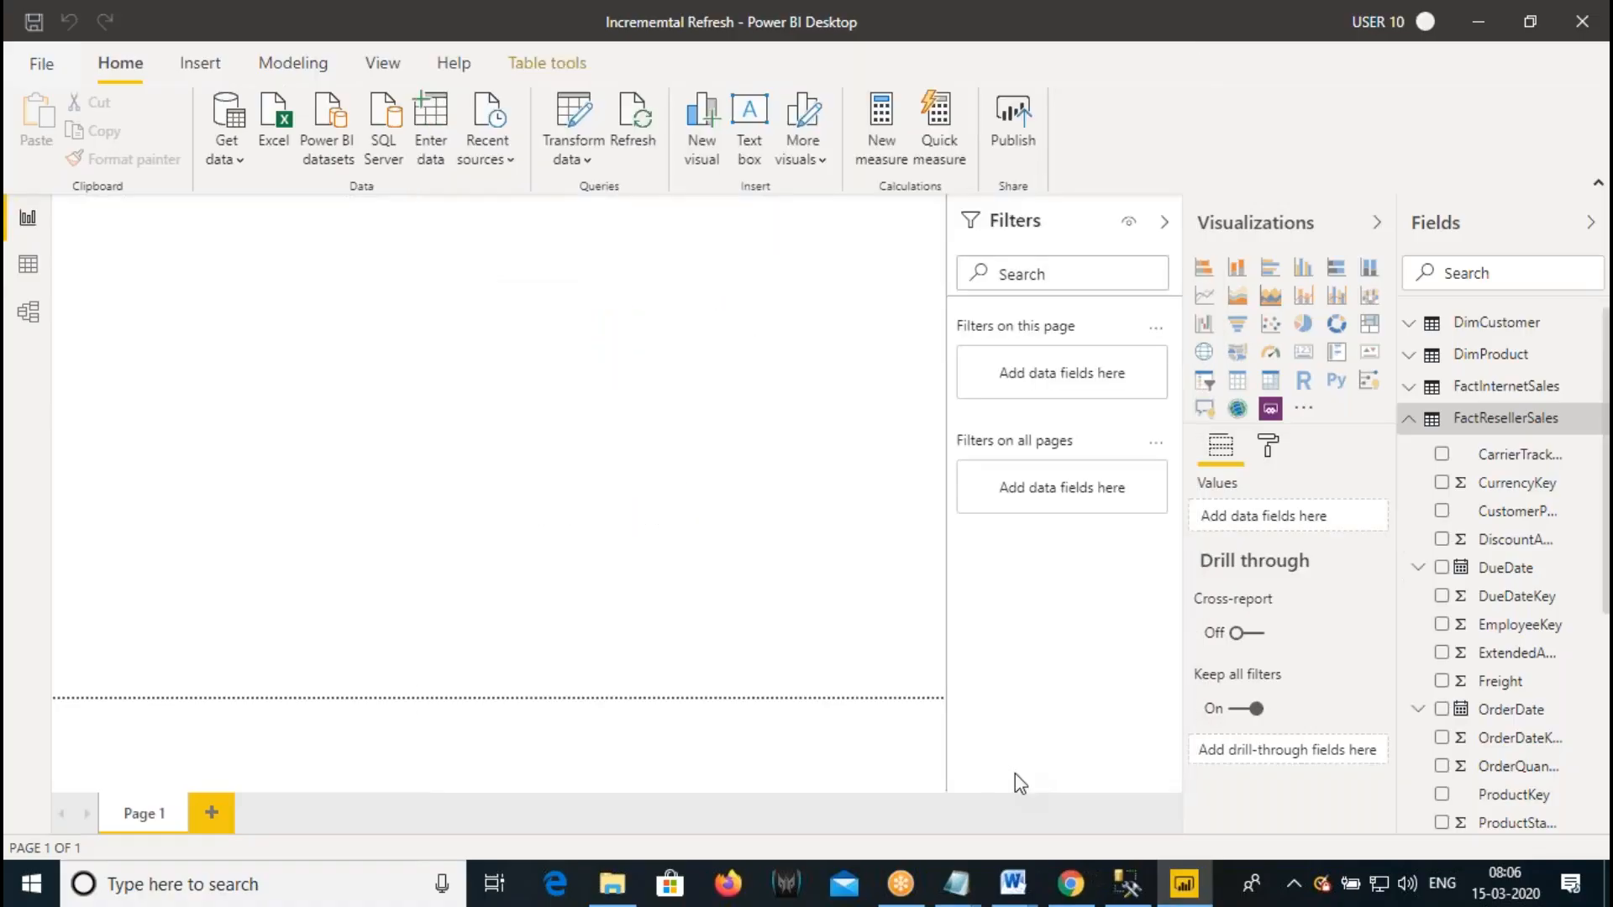
{"action": "left_click", "coordinate": [35, 22]}
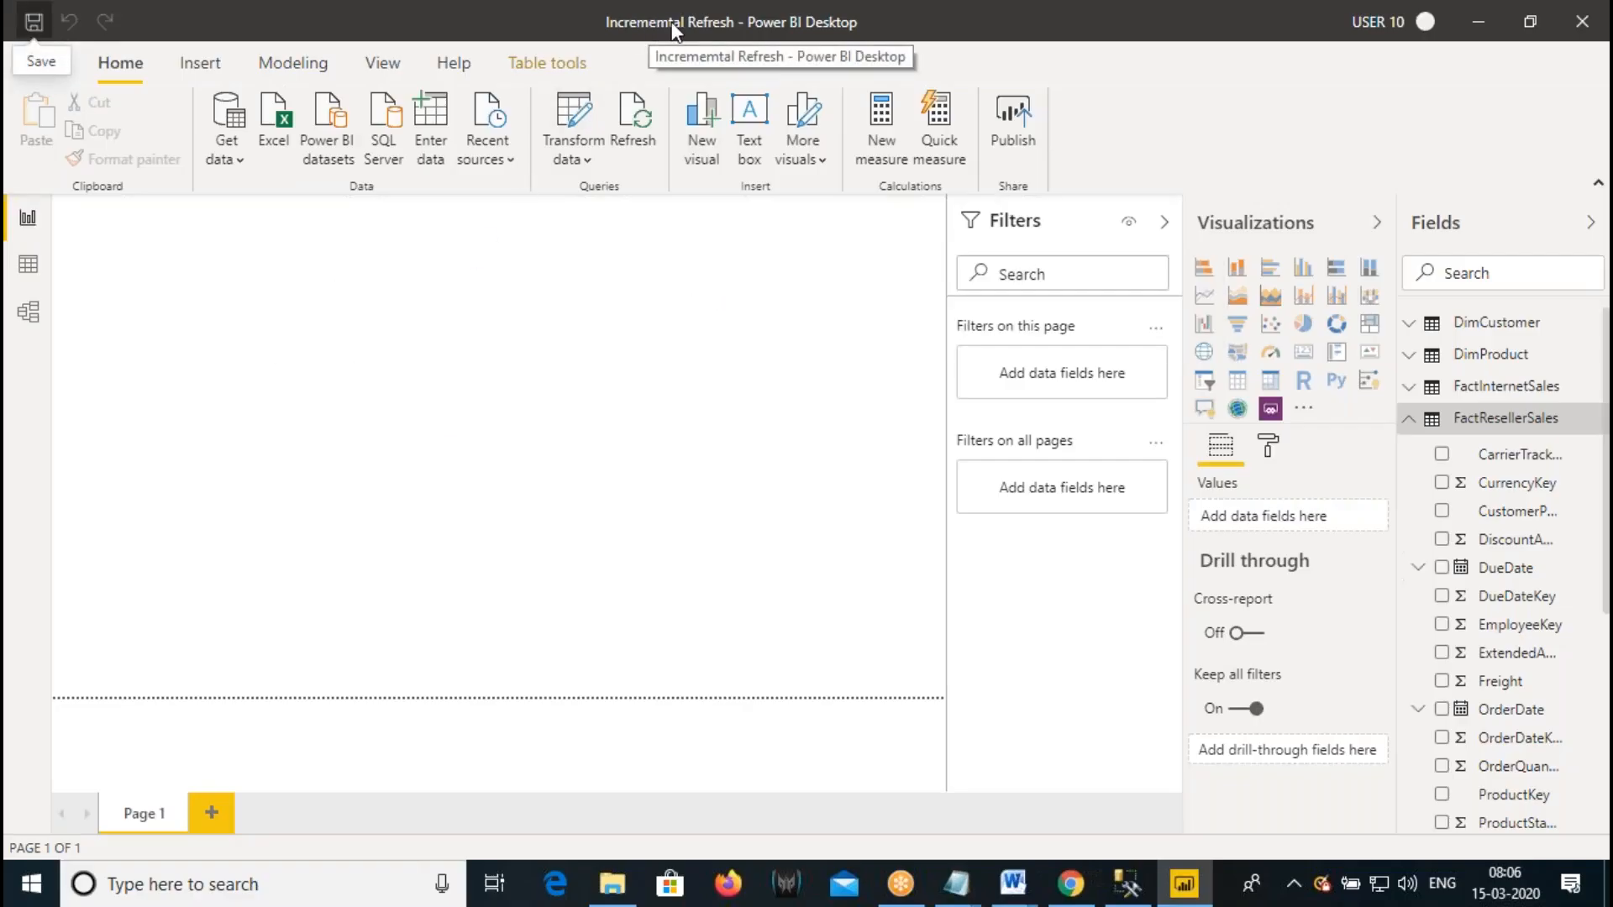
- Publish the report to the DataflowsIncrRefreshRLS workspace, saving pending changes and replacing the existing dataset
{"action": "left_click", "coordinate": [1019, 116]}
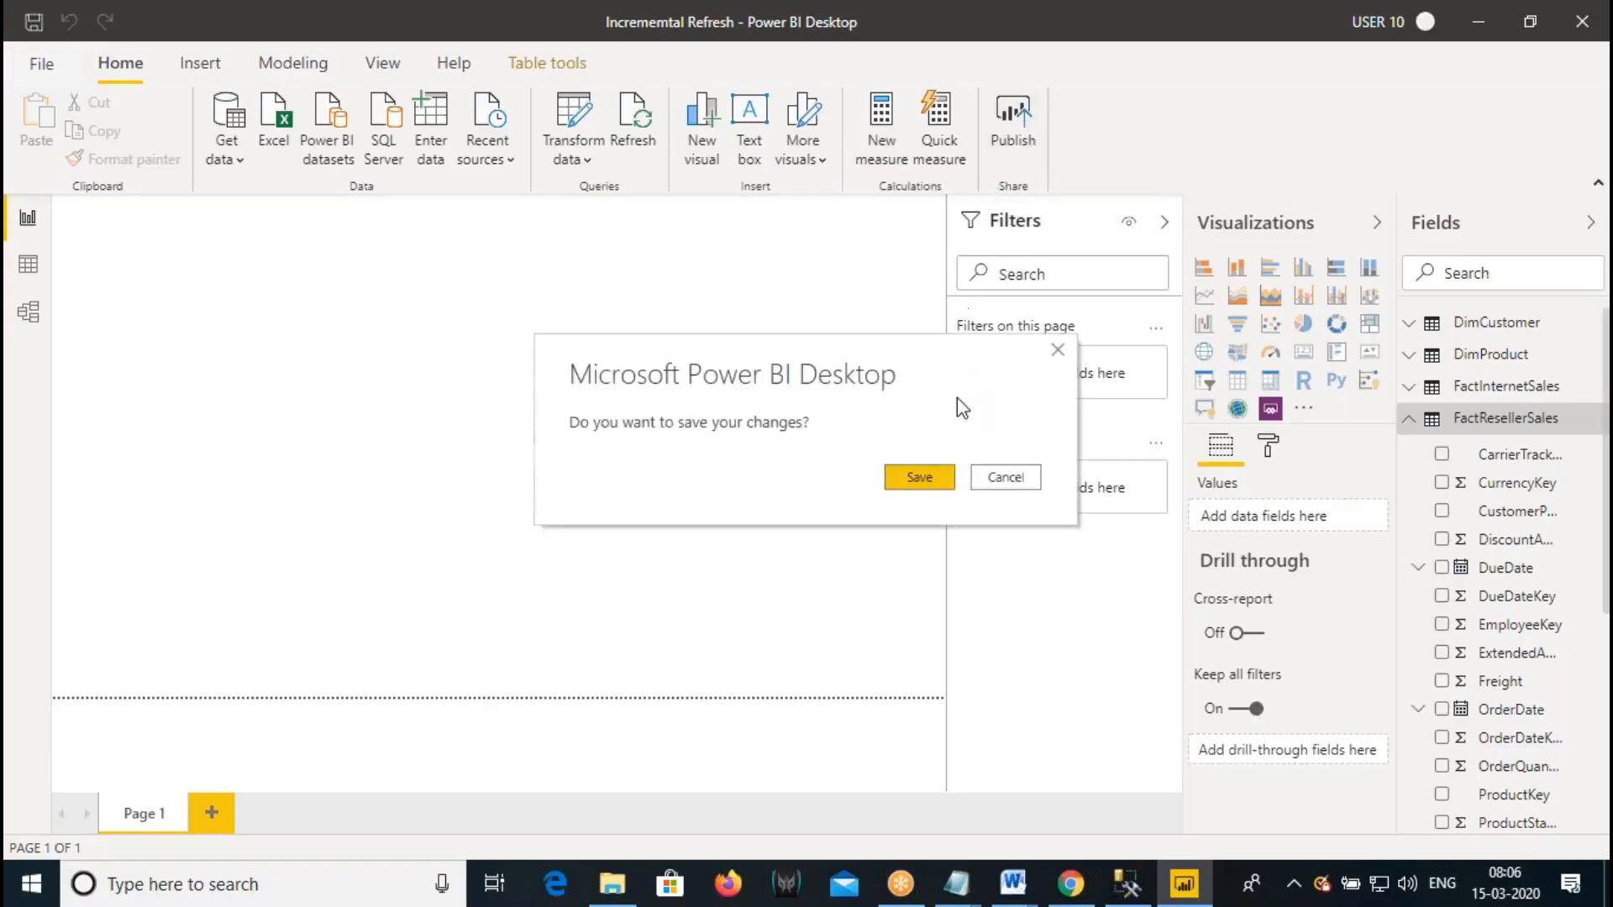
{"action": "left_click", "coordinate": [931, 483]}
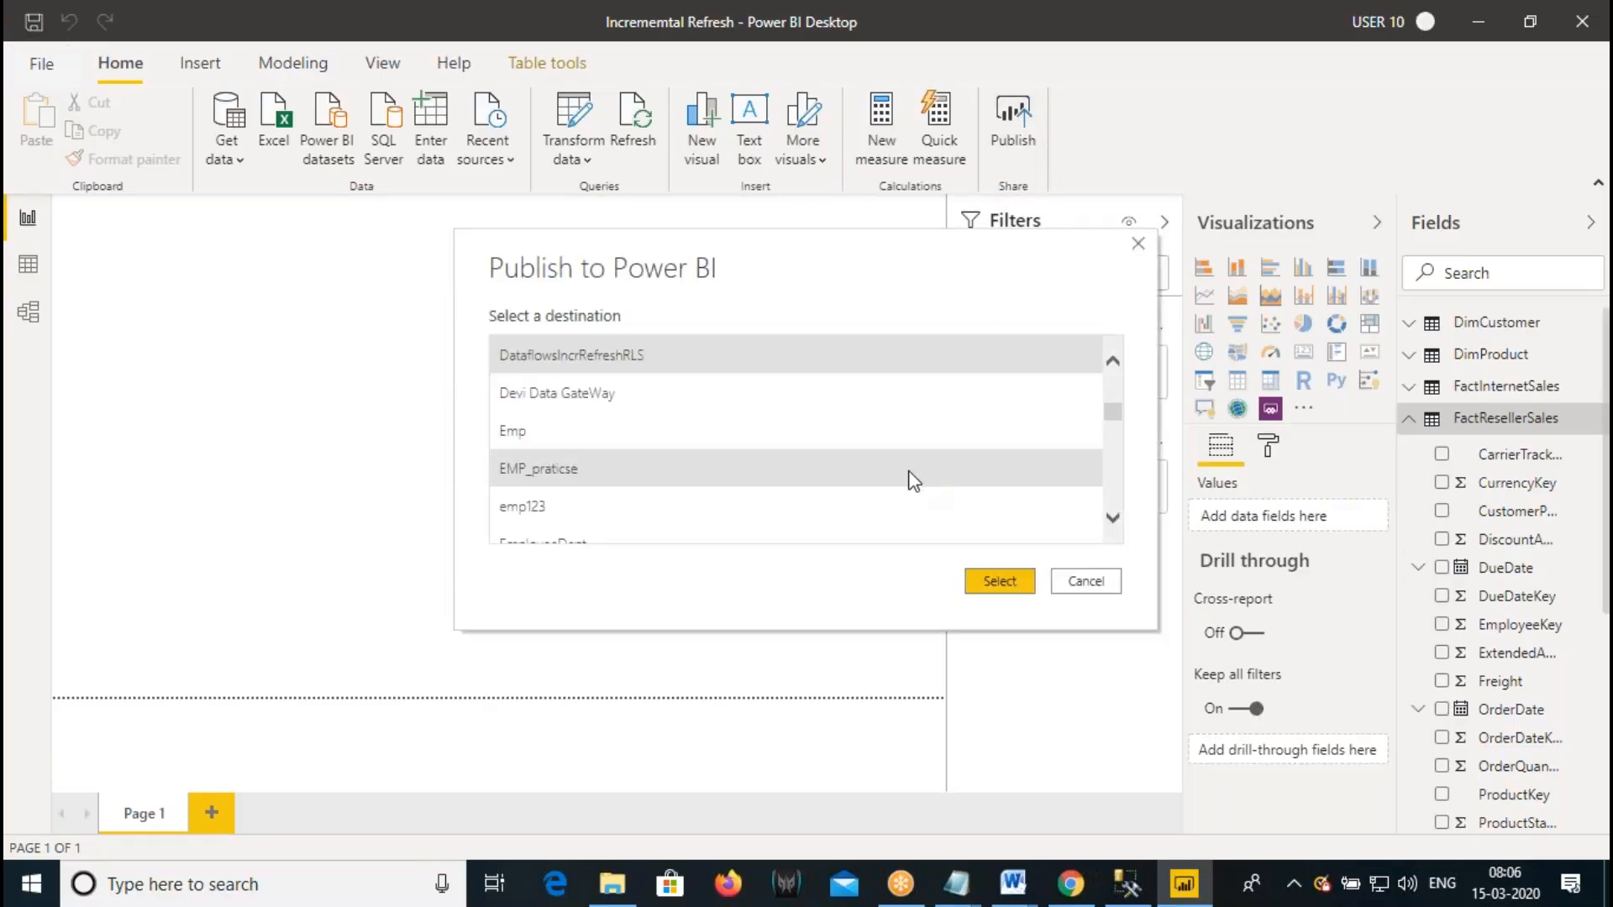
{"action": "left_click", "coordinate": [992, 579]}
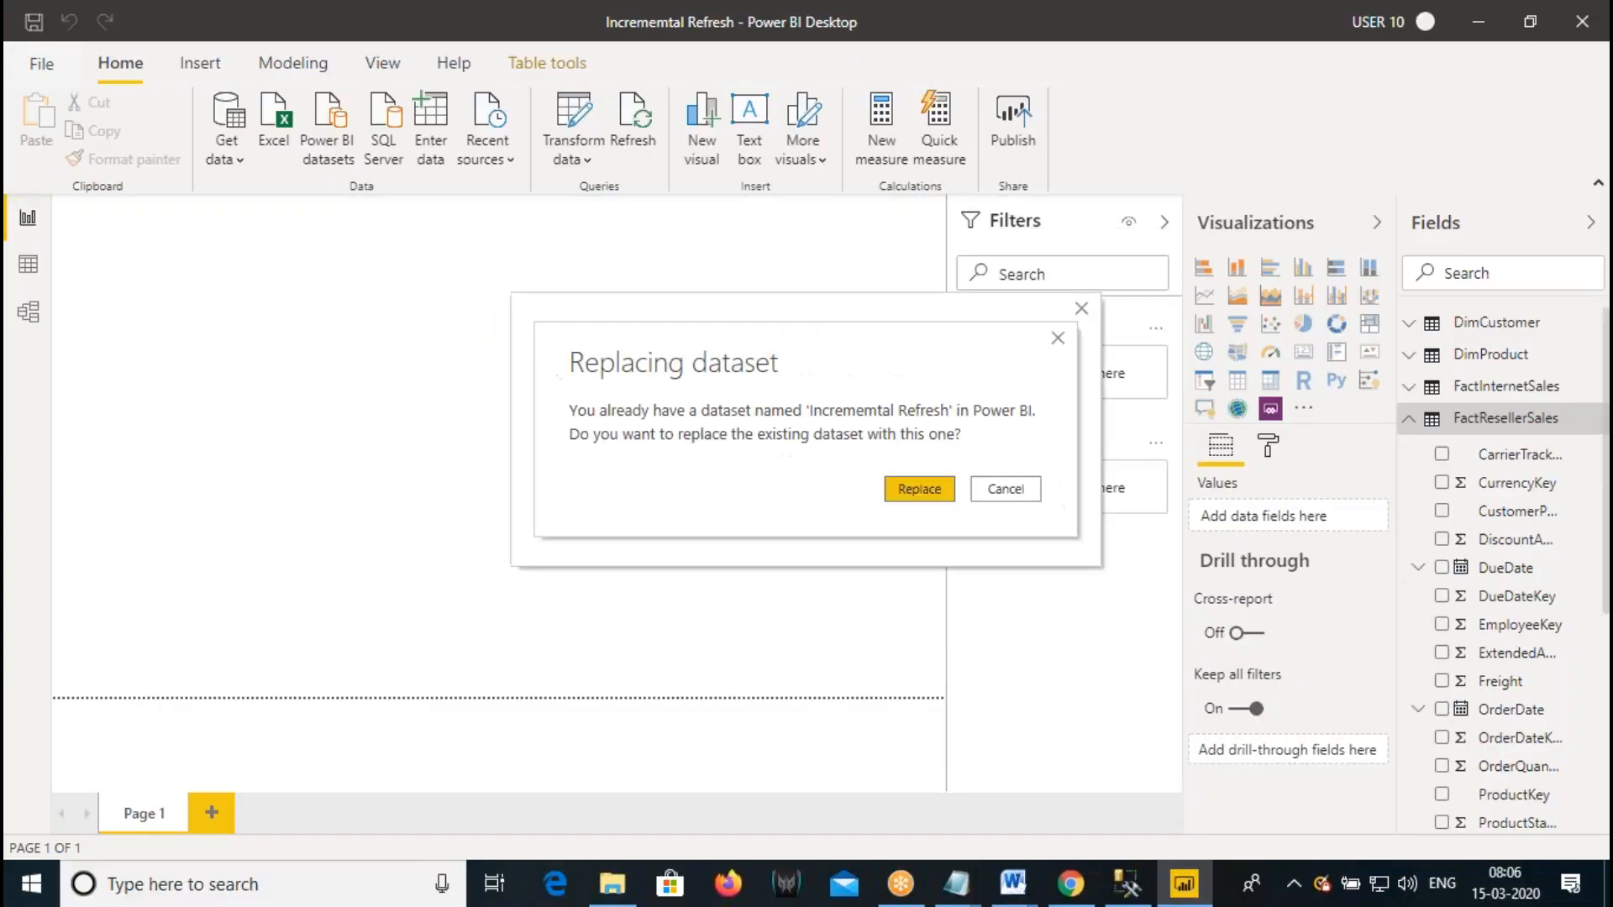
{"action": "left_click", "coordinate": [920, 490]}
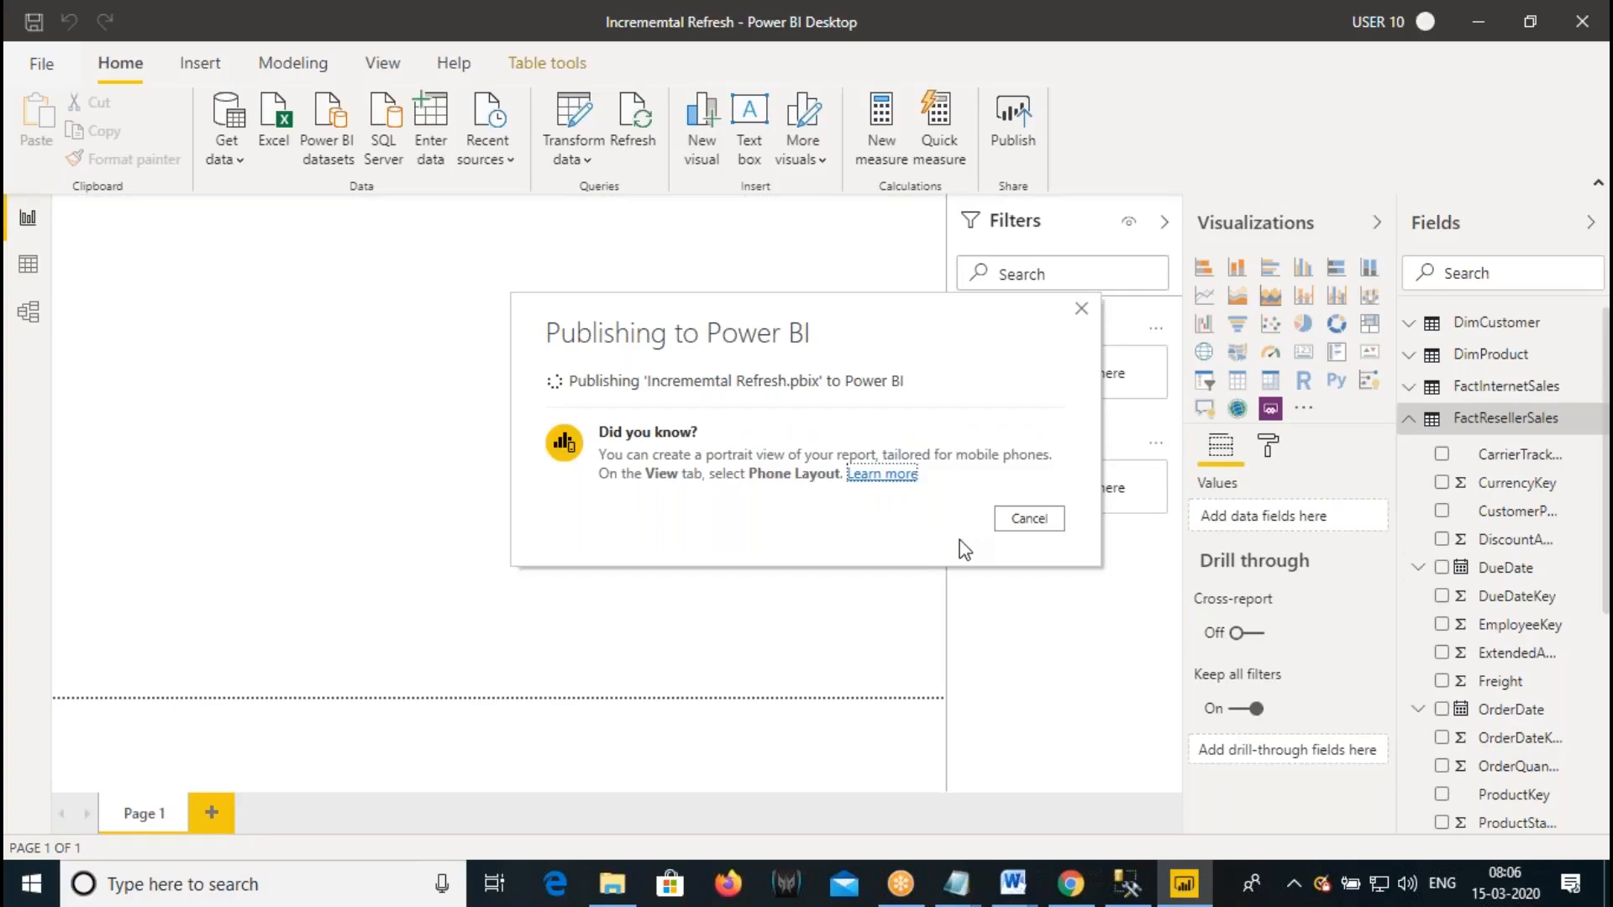
- Switch to the Power BI service in Chrome and open the settings of the Incrememtal Refresh dataset
{"action": "left_click", "coordinate": [1079, 887]}
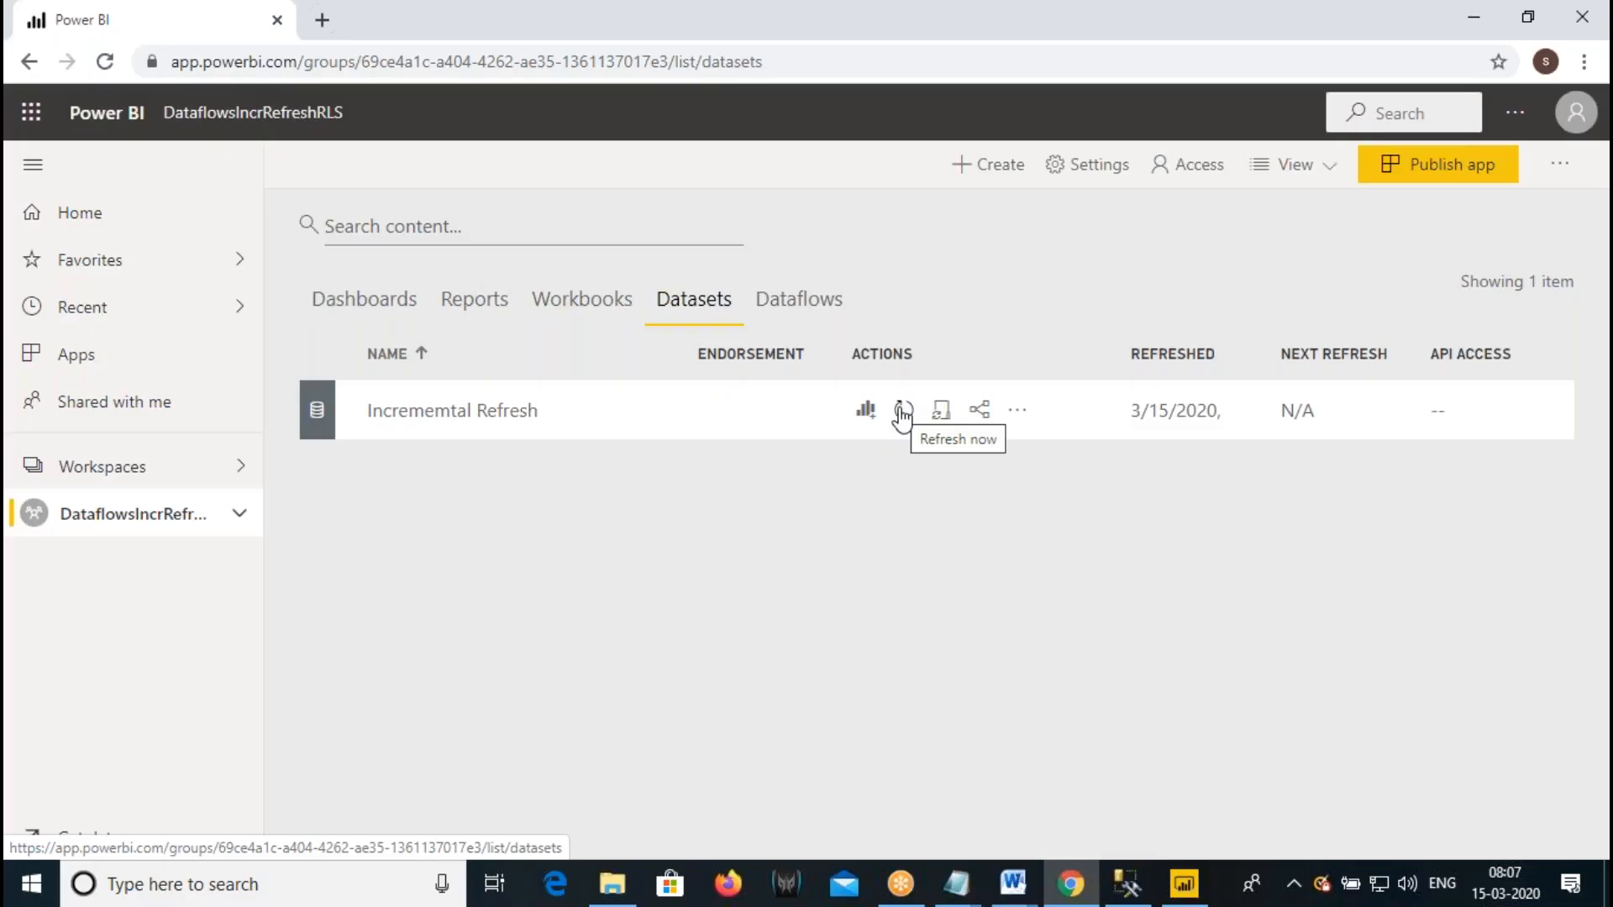
{"action": "left_click", "coordinate": [1017, 414]}
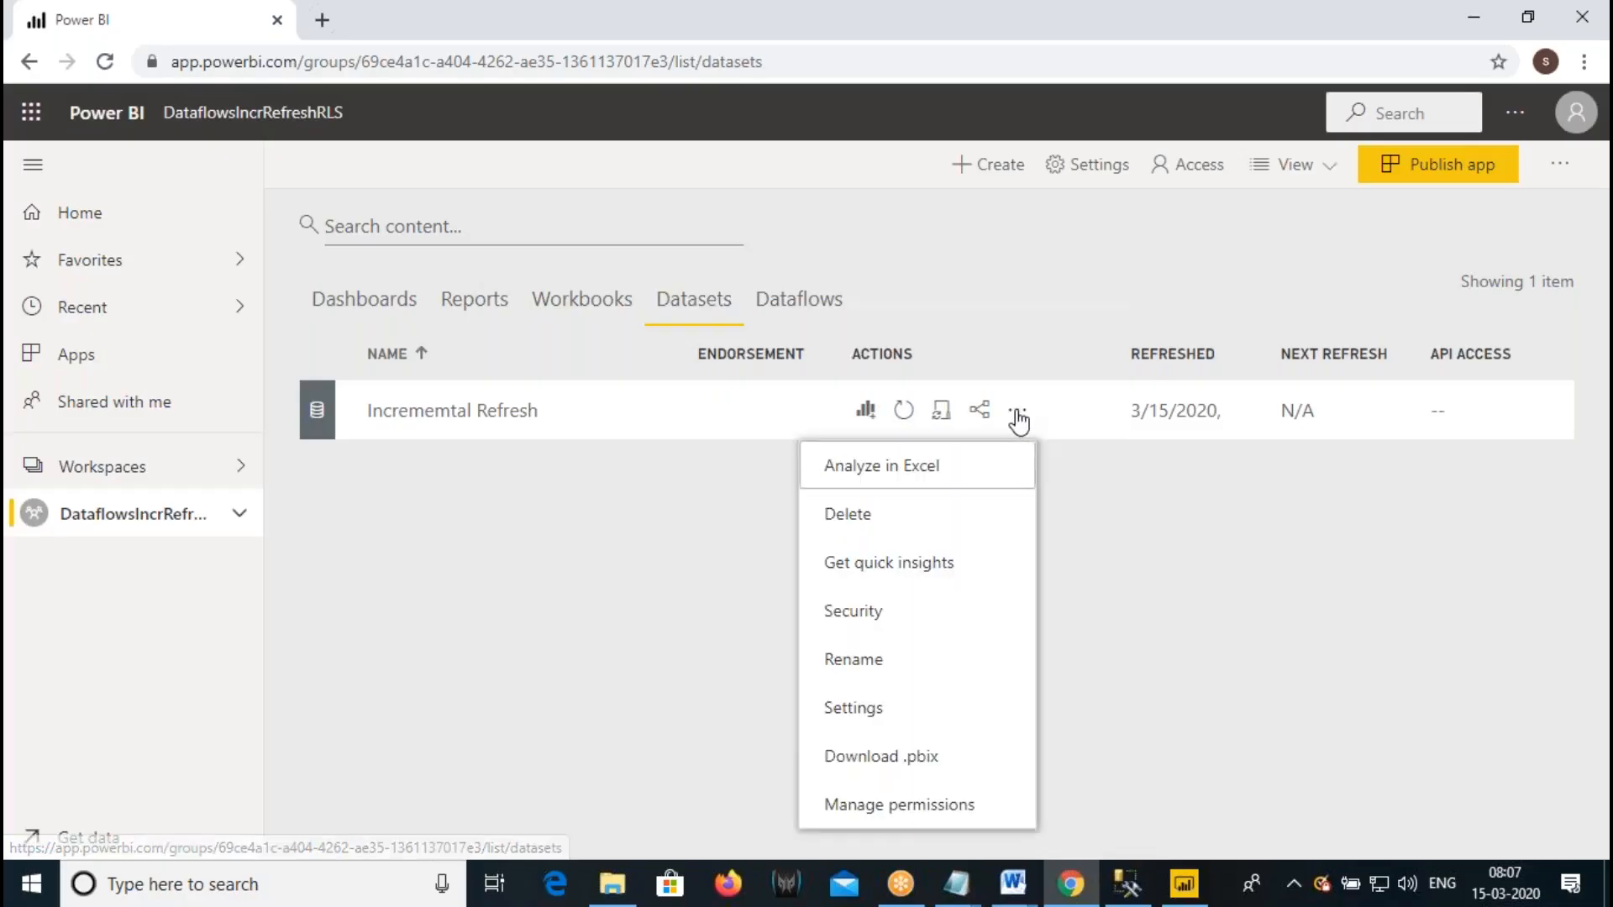
{"action": "left_click", "coordinate": [879, 716]}
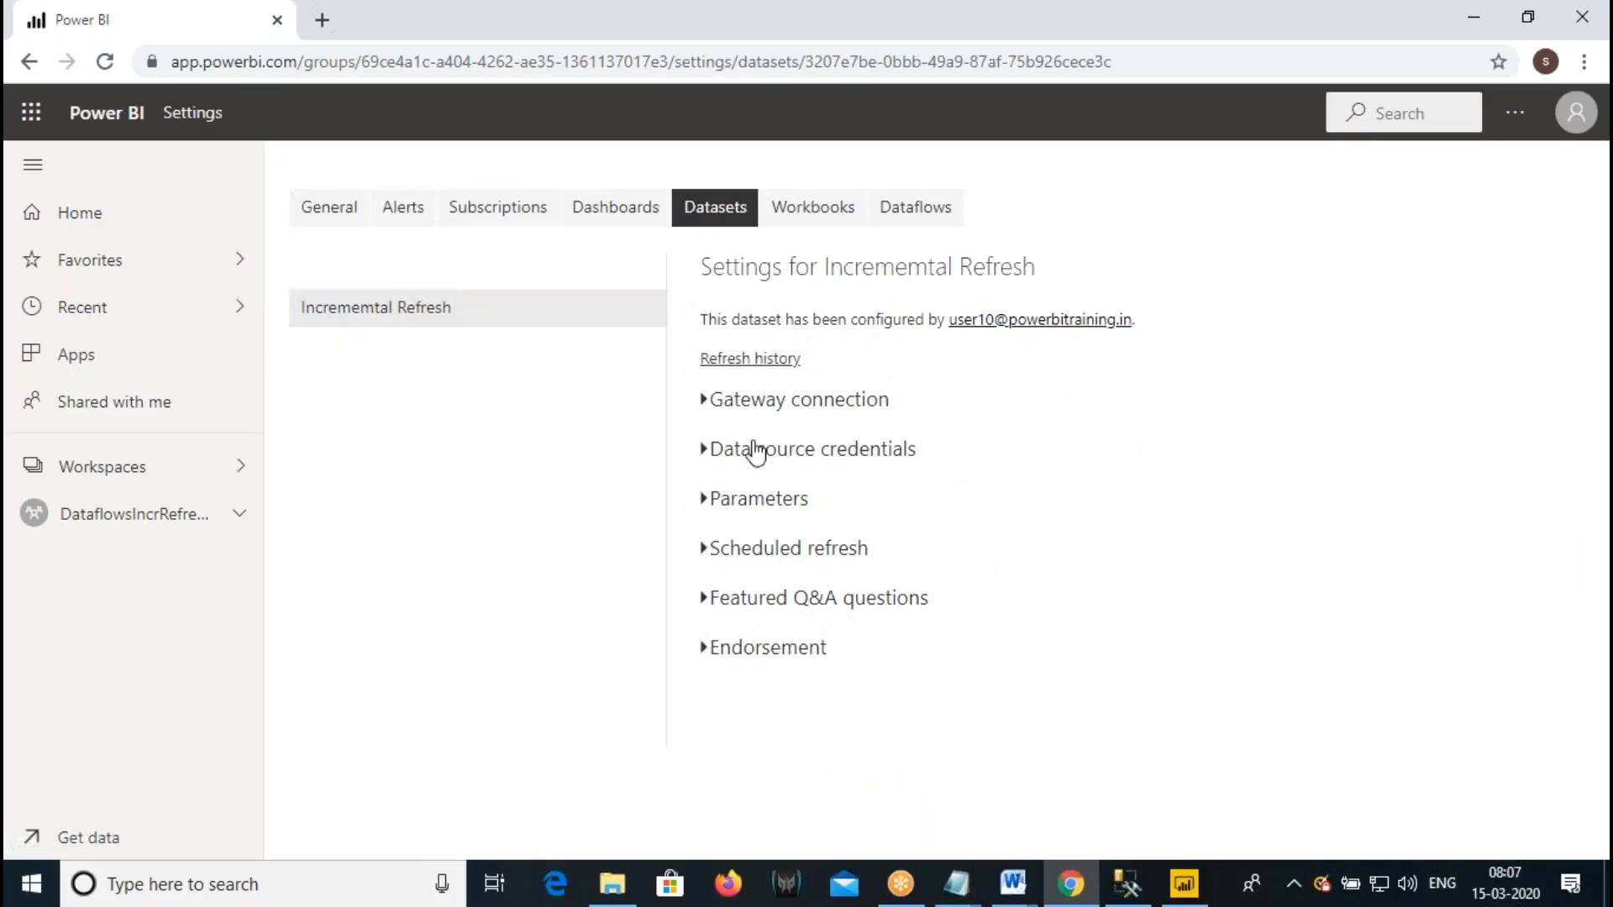
- In the dataset's gateway connection, map the SQL Server source on the 8AM March 2020 gateway to AdventureWorksDW2016, and review the other gateways
{"action": "left_click", "coordinate": [753, 405]}
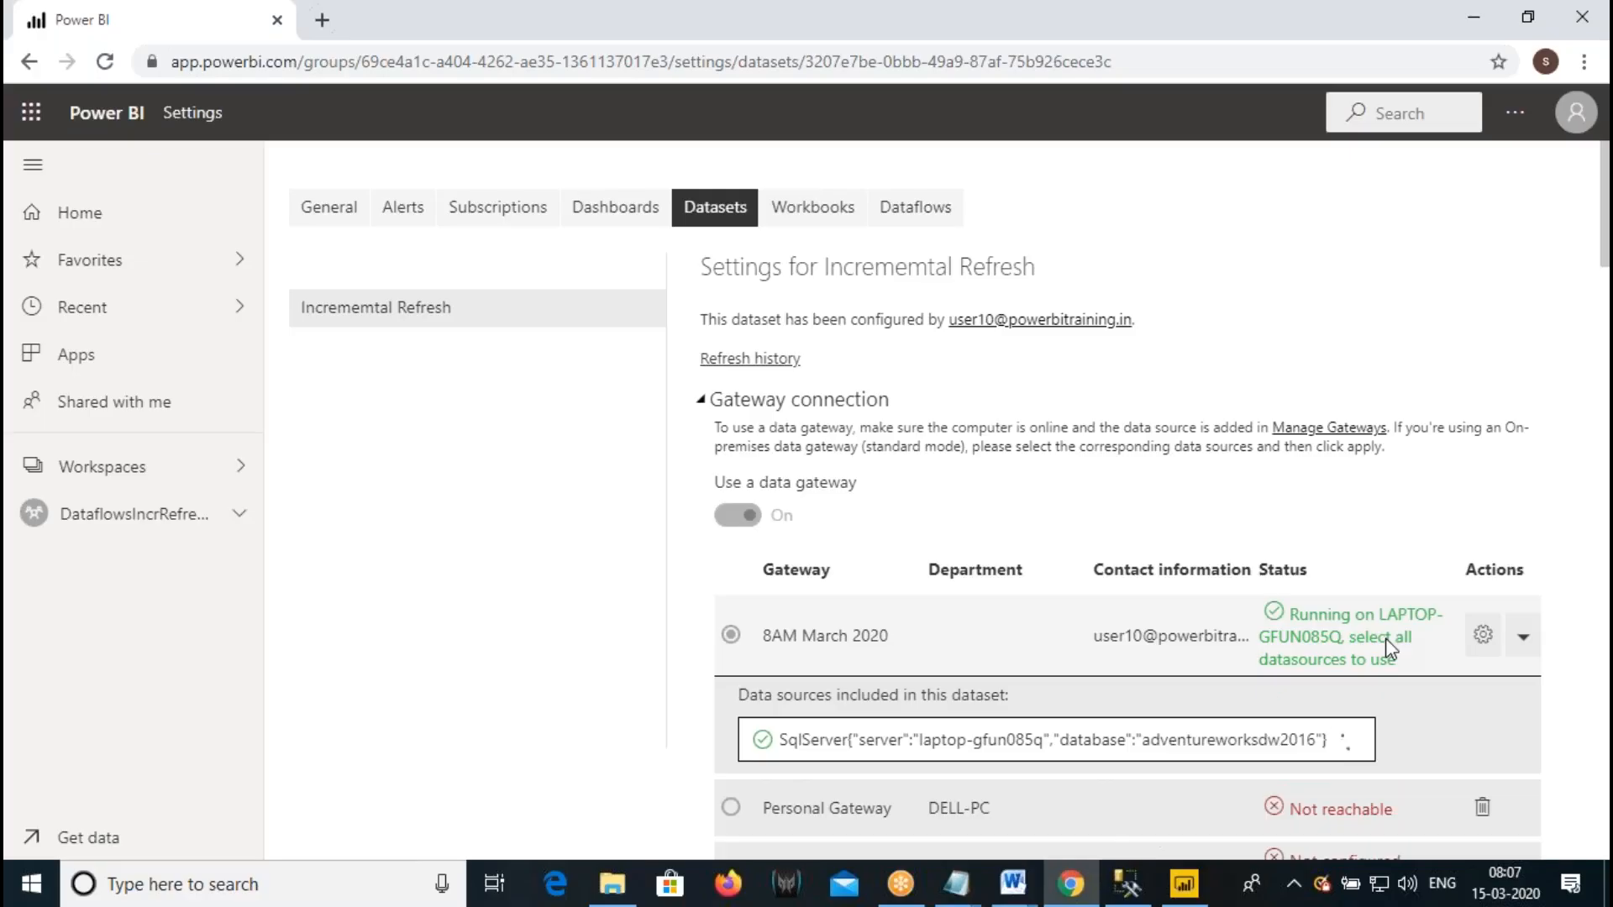
{"action": "scroll", "coordinate": [1008, 641], "scroll_direction": "down", "scroll_amount": 3}
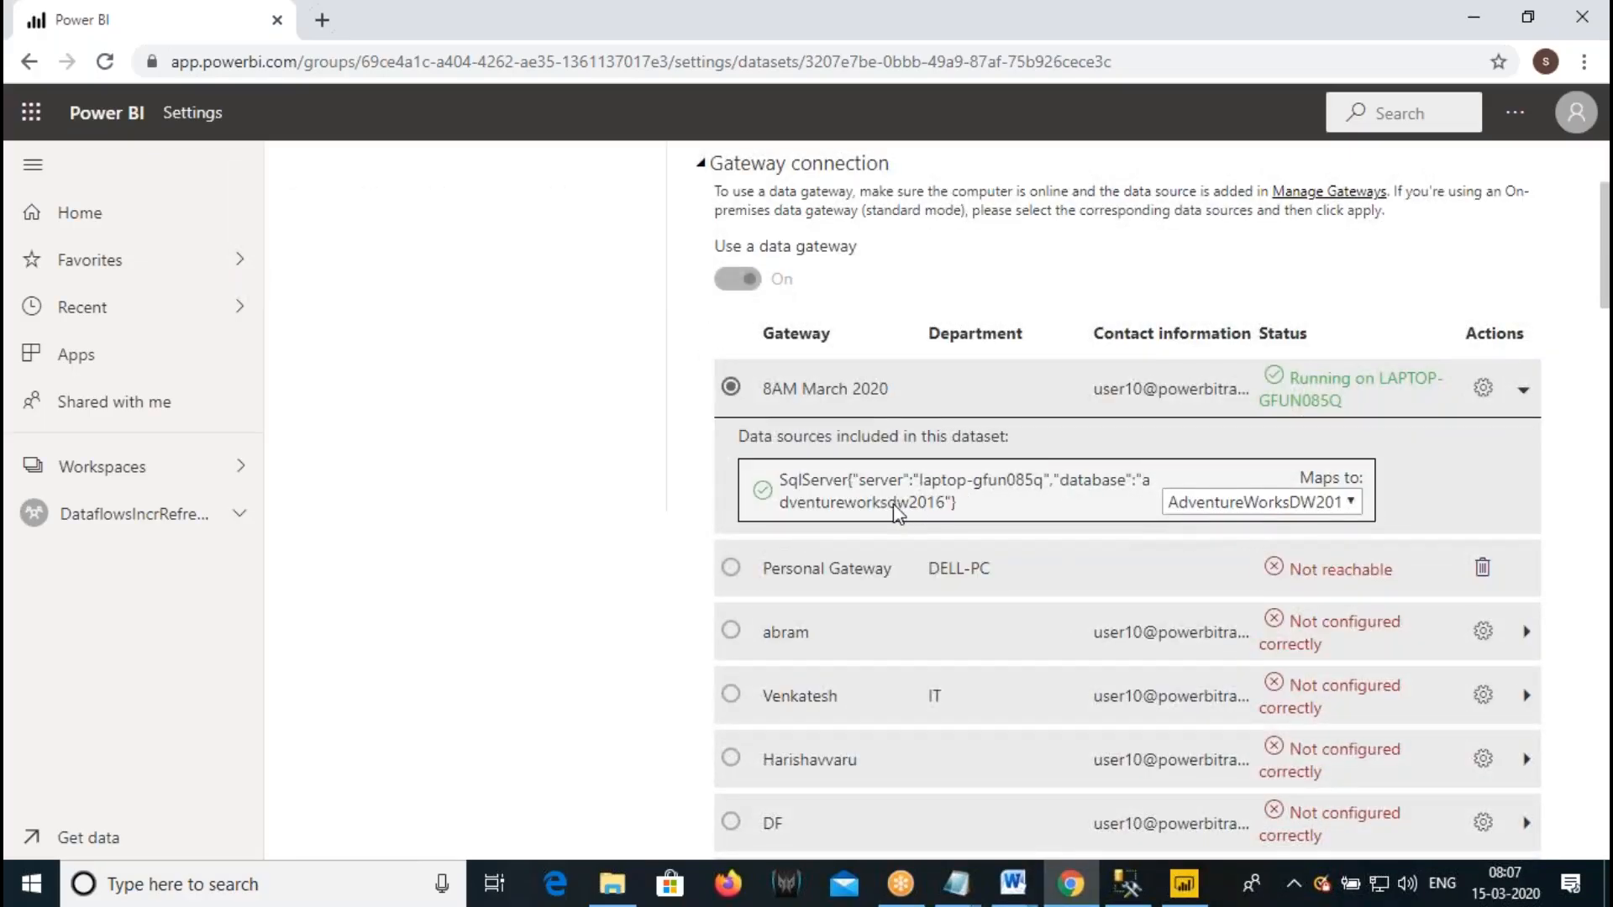
{"action": "left_click", "coordinate": [1277, 503]}
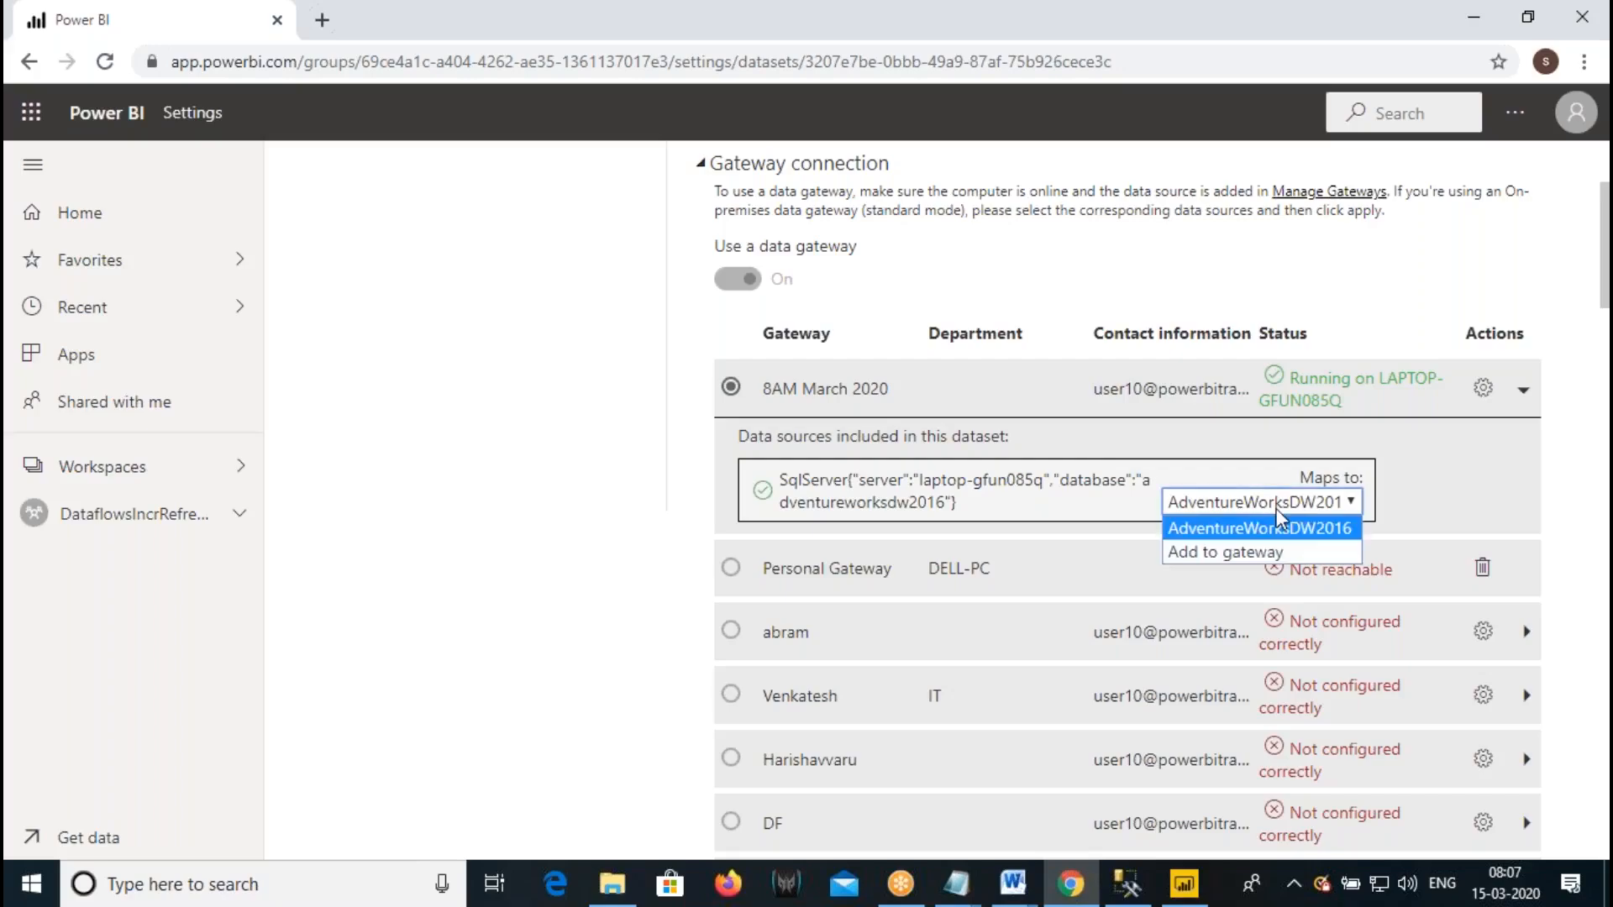
{"action": "left_click", "coordinate": [1258, 530]}
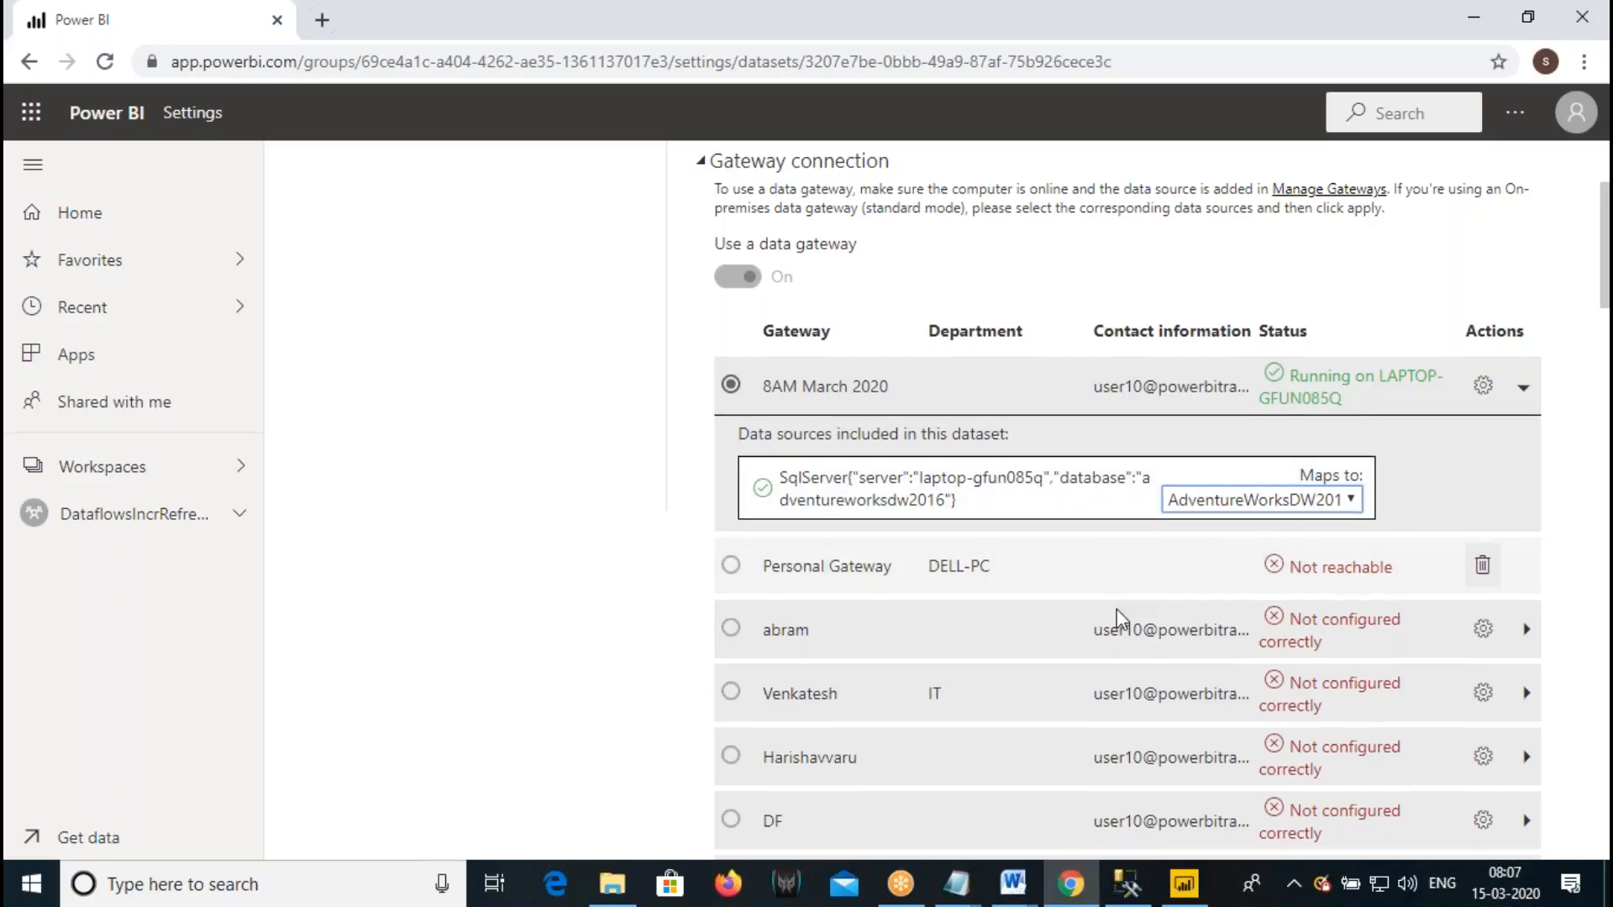
{"action": "scroll", "coordinate": [1121, 597], "scroll_direction": "down", "scroll_amount": 8}
{"action": "scroll", "coordinate": [1103, 647], "scroll_direction": "down", "scroll_amount": 10}
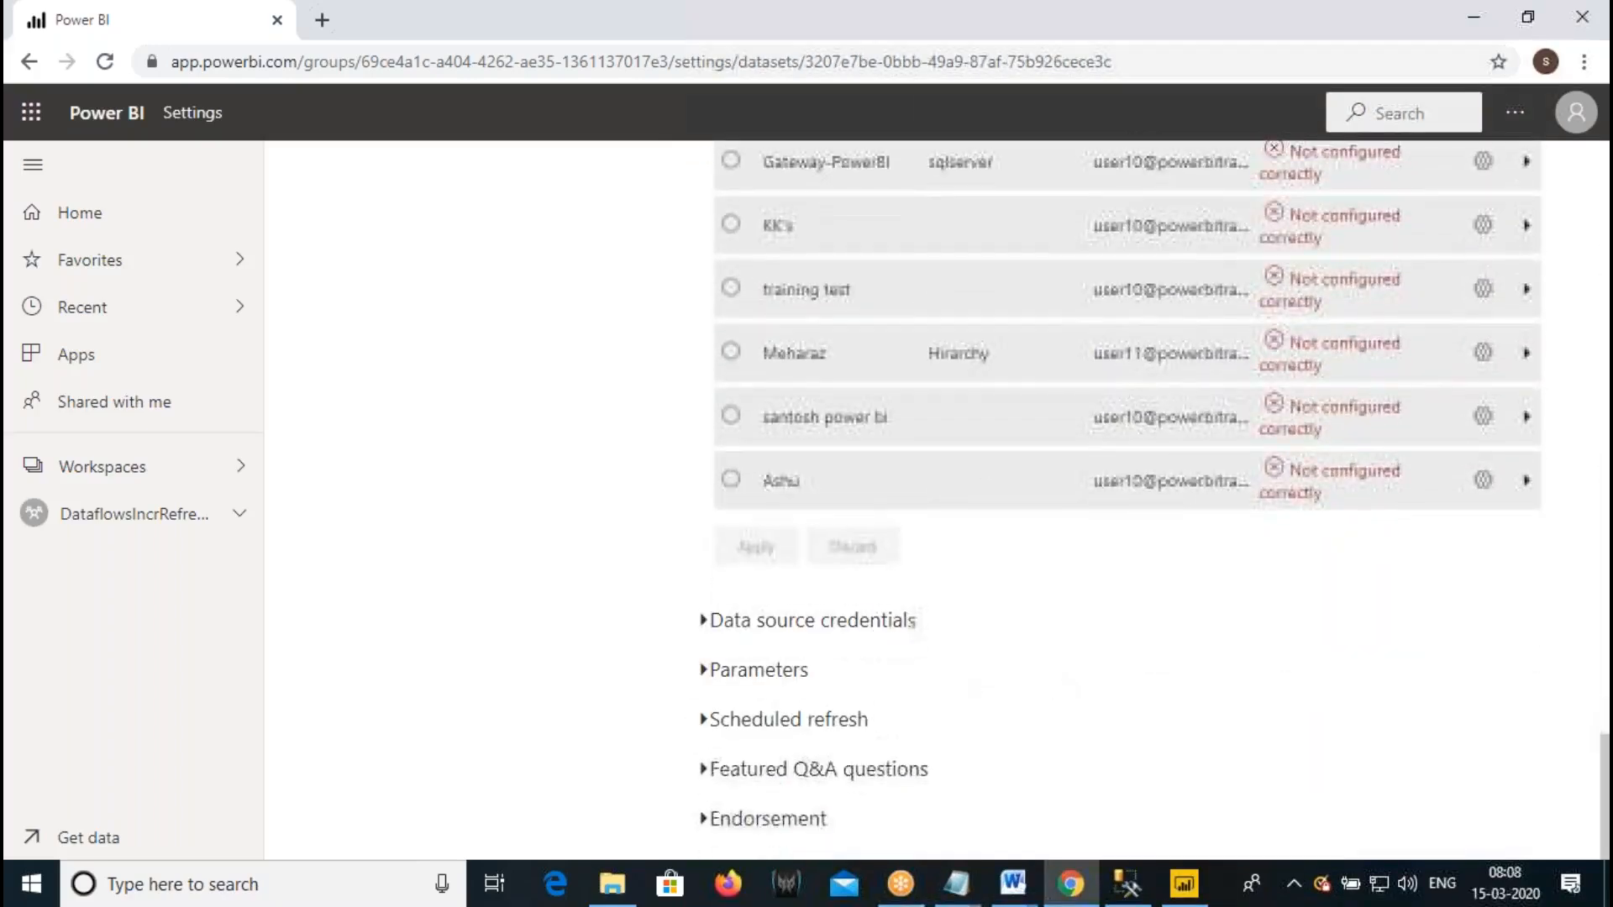
{"action": "scroll", "coordinate": [947, 614], "scroll_direction": "up", "scroll_amount": 10}
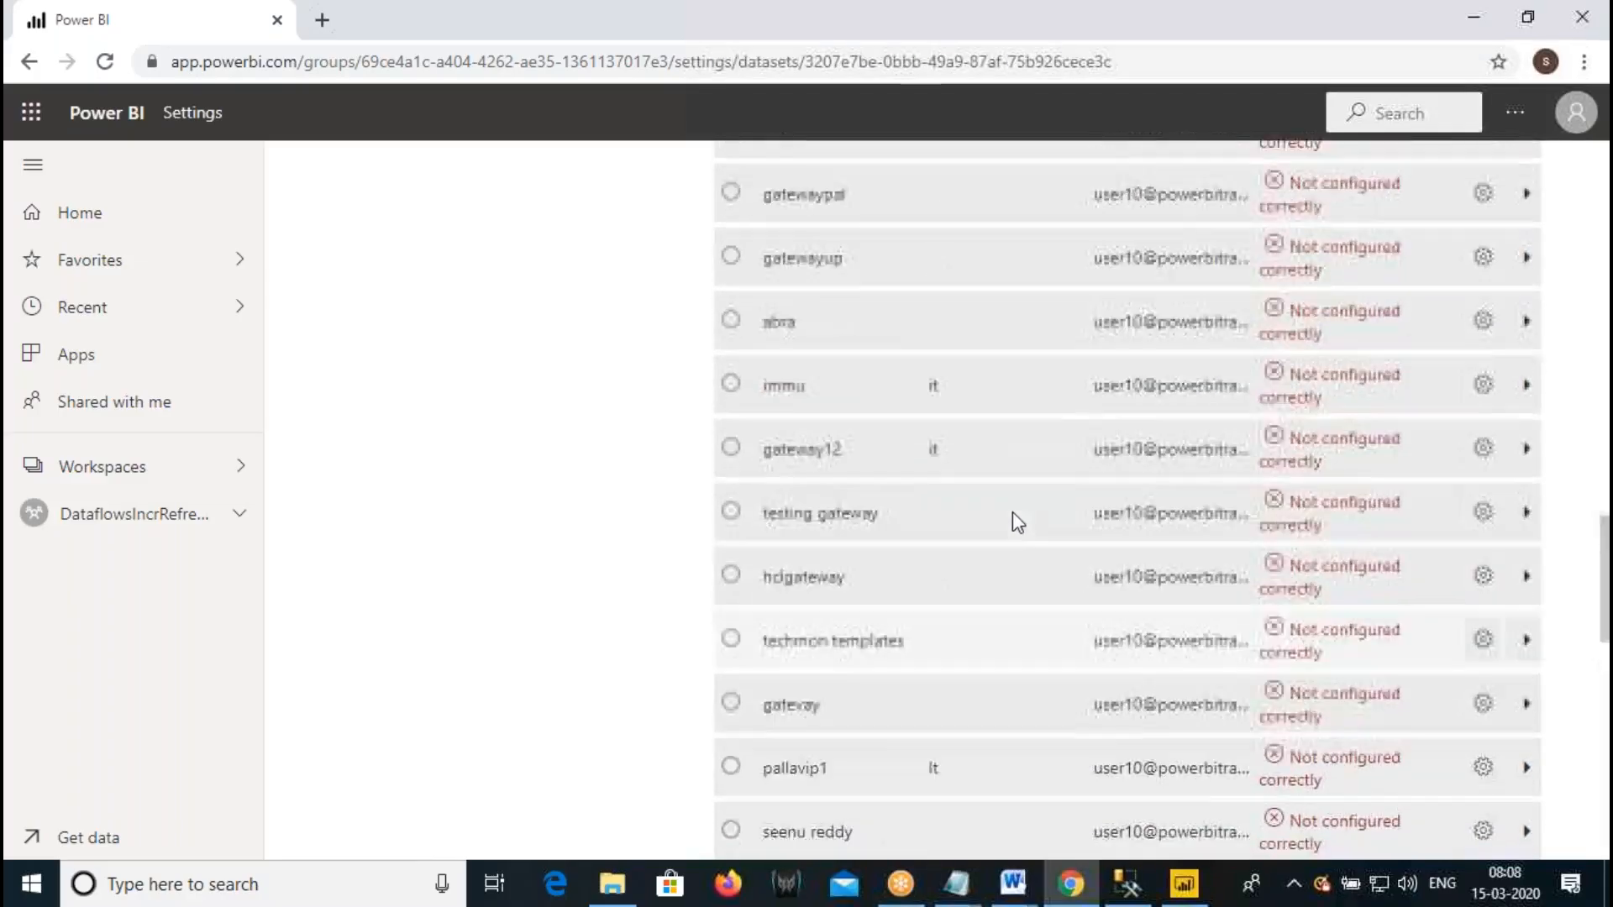
{"action": "scroll", "coordinate": [1037, 399], "scroll_direction": "up", "scroll_amount": 8}
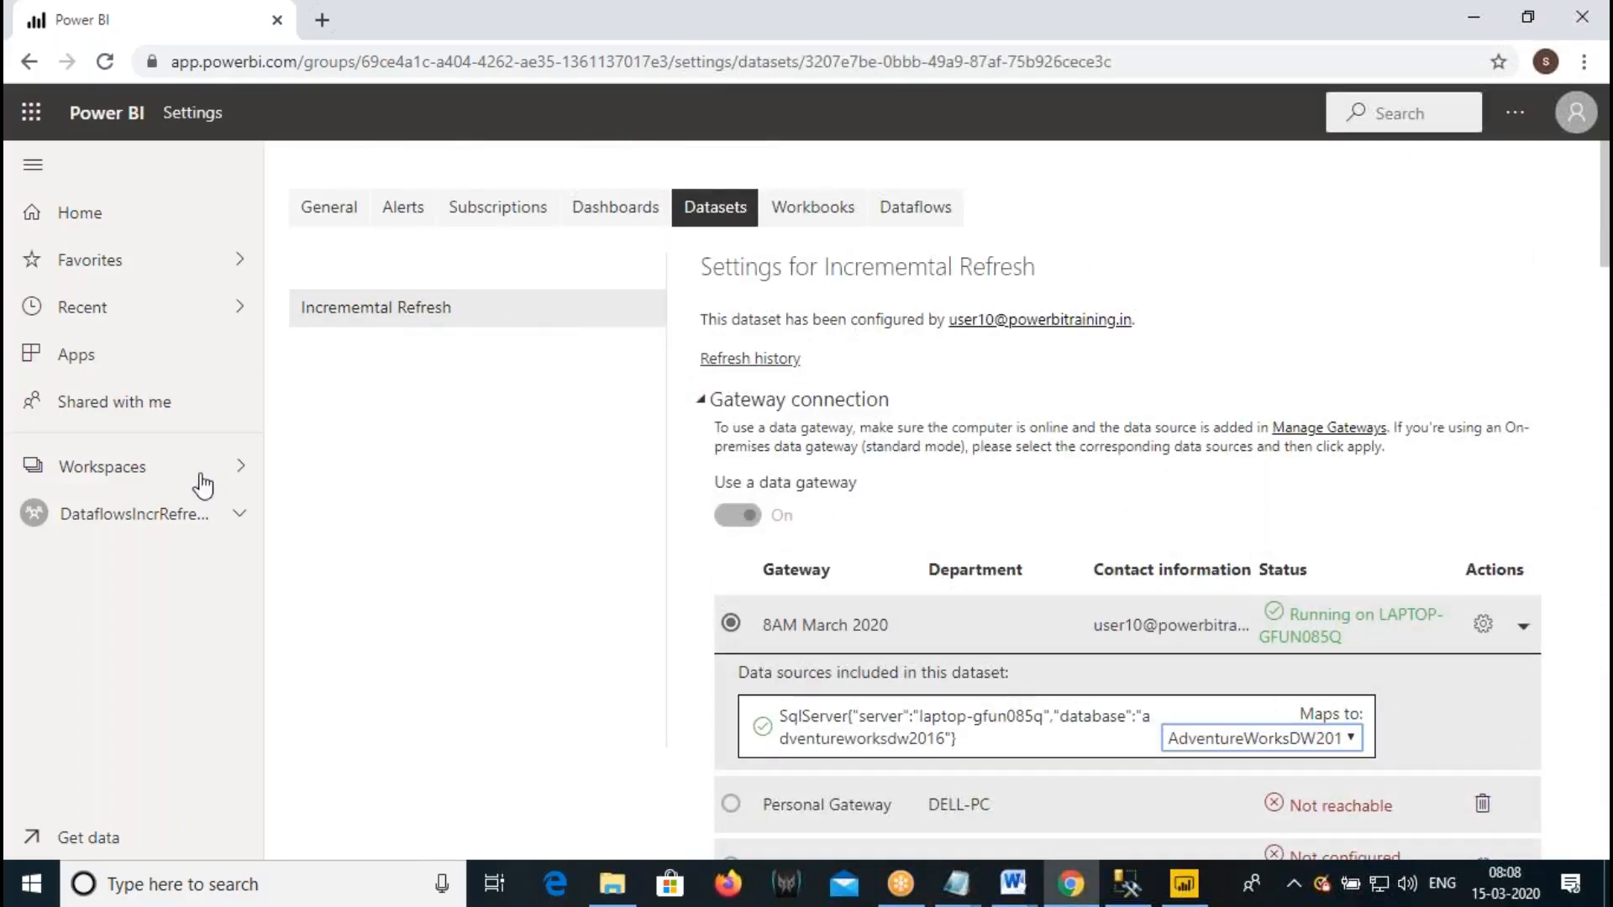
- Return to the DataflowsIncrRefreshRLS workspace's datasets and refresh the Incrememtal Refresh dataset immediately
{"action": "left_click", "coordinate": [179, 519]}
{"action": "left_click", "coordinate": [665, 307]}
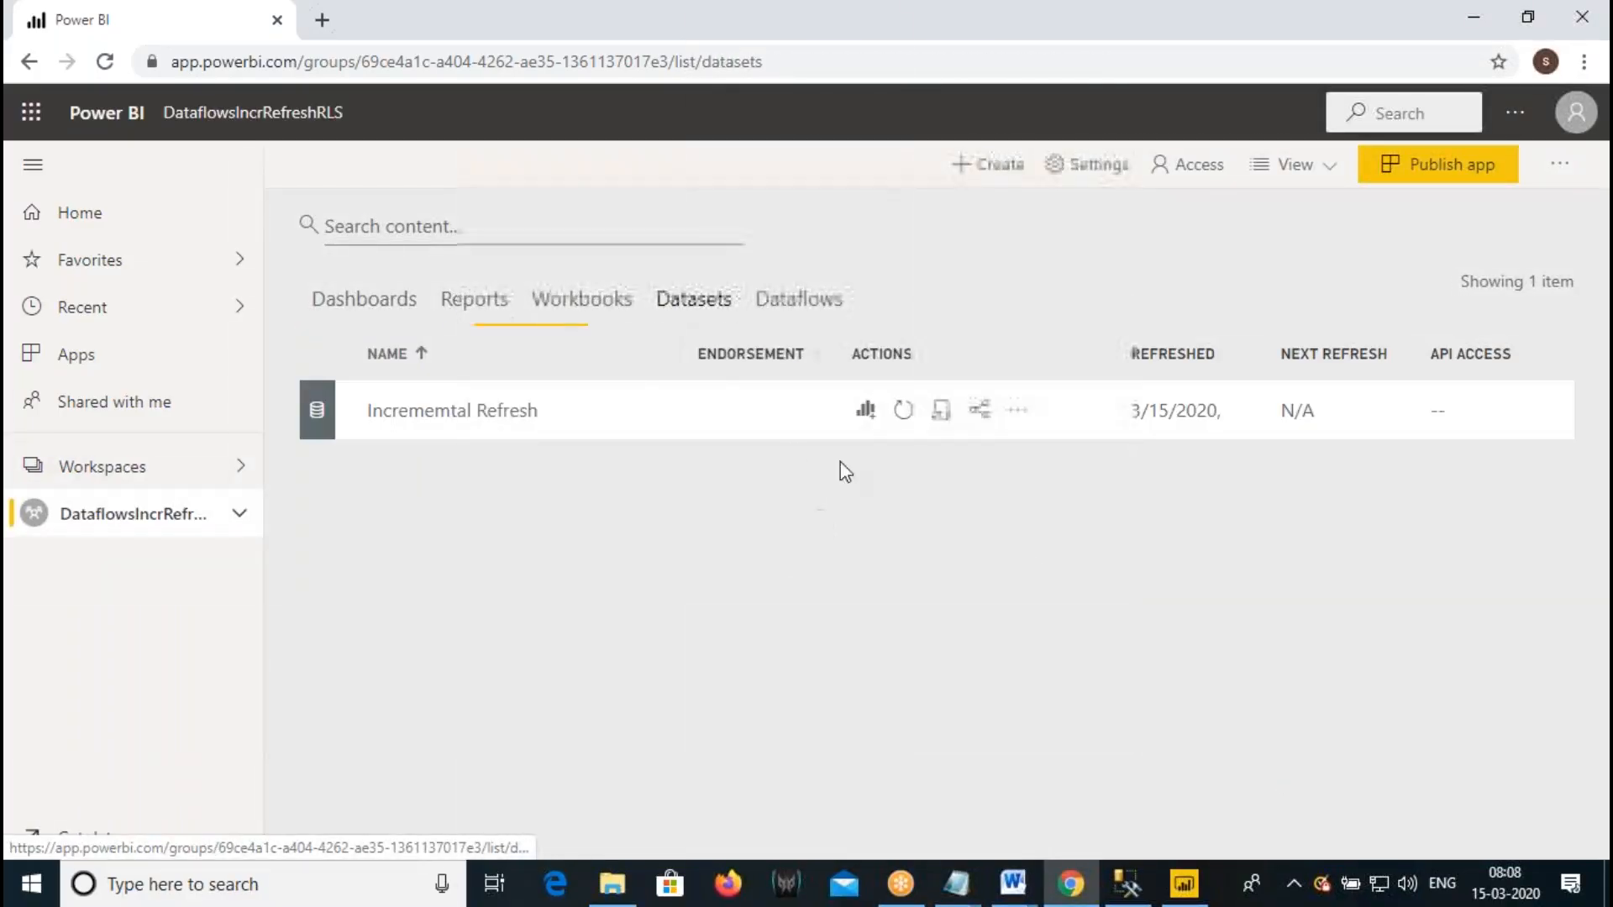
{"action": "left_click", "coordinate": [904, 412]}
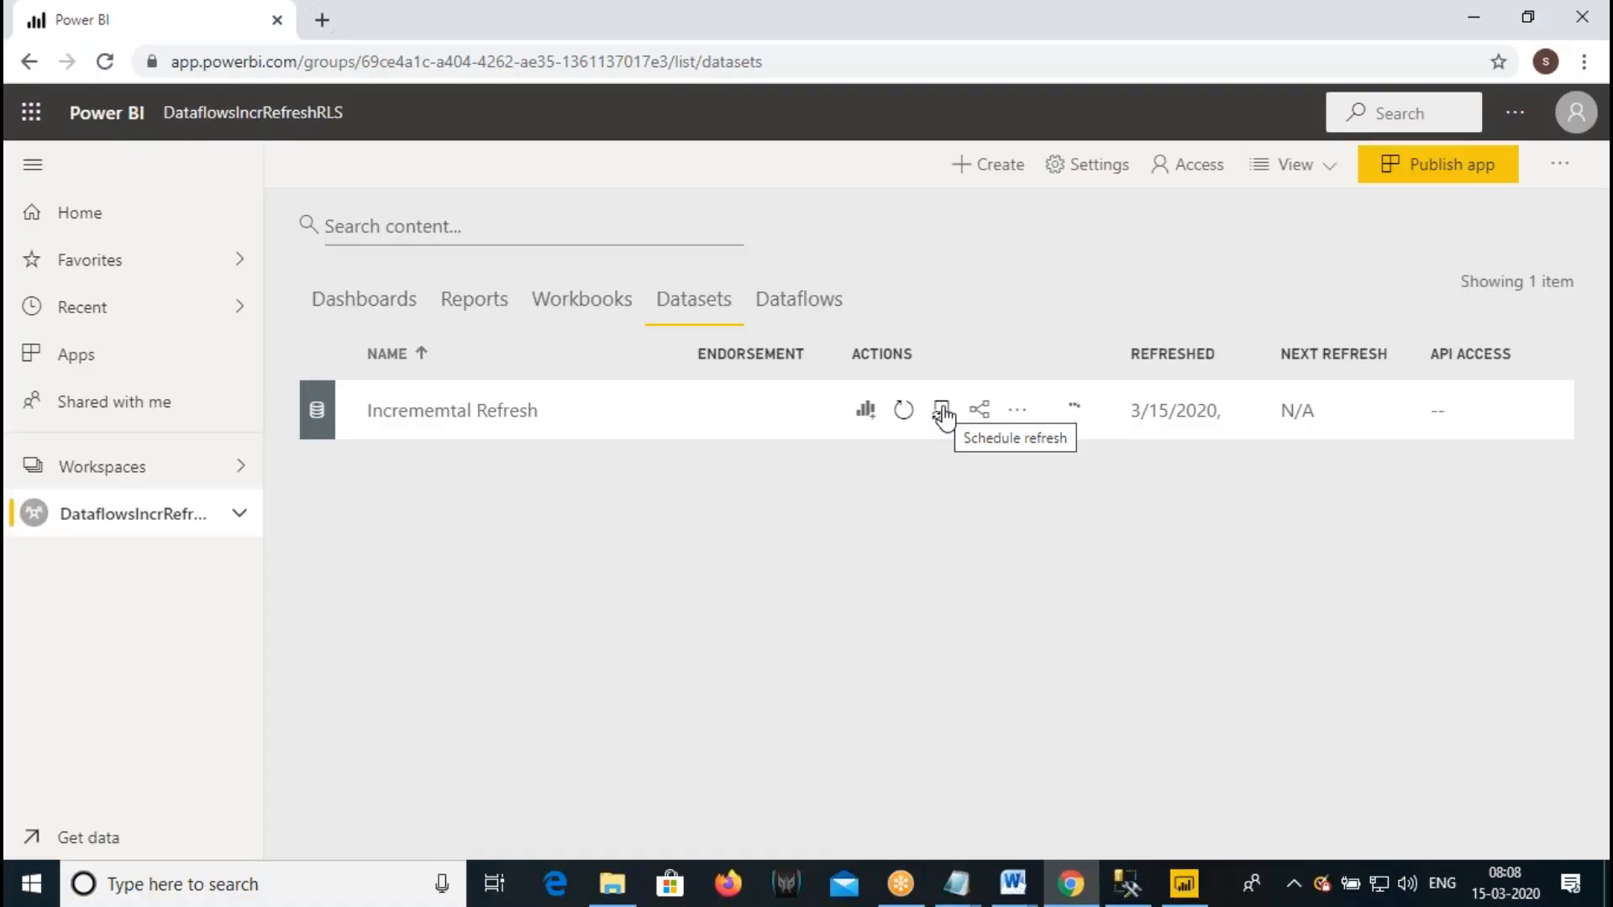
- Switch back to Power BI Desktop, dismiss the publishing message and open the incremental refresh settings of FactInternetSales
{"action": "left_click", "coordinate": [1184, 883]}
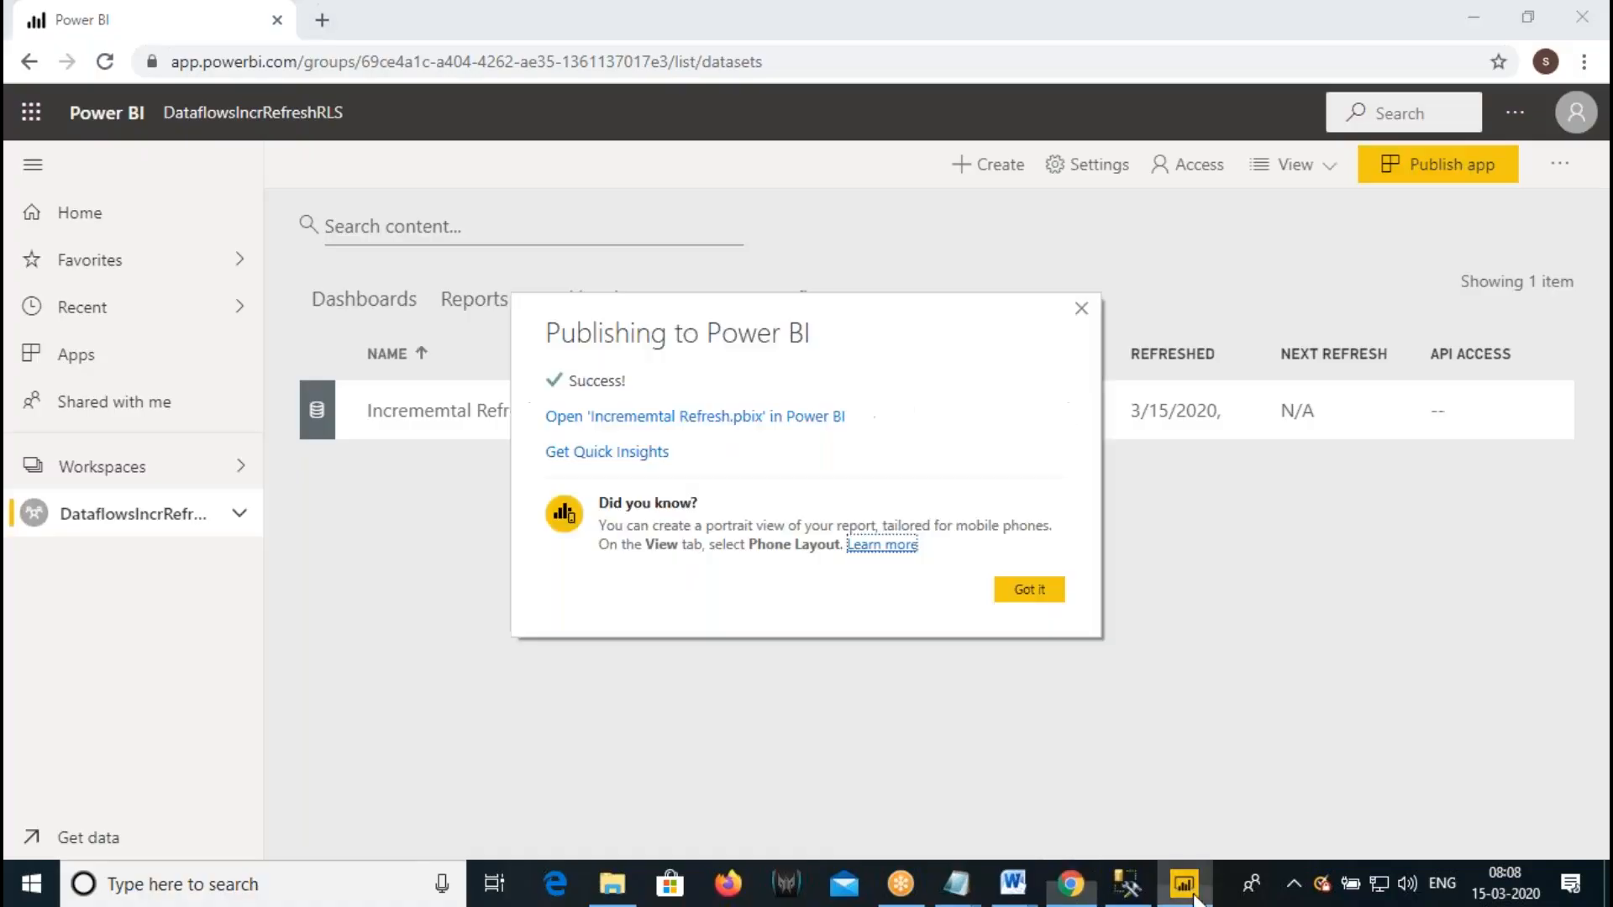
{"action": "left_click", "coordinate": [1046, 589]}
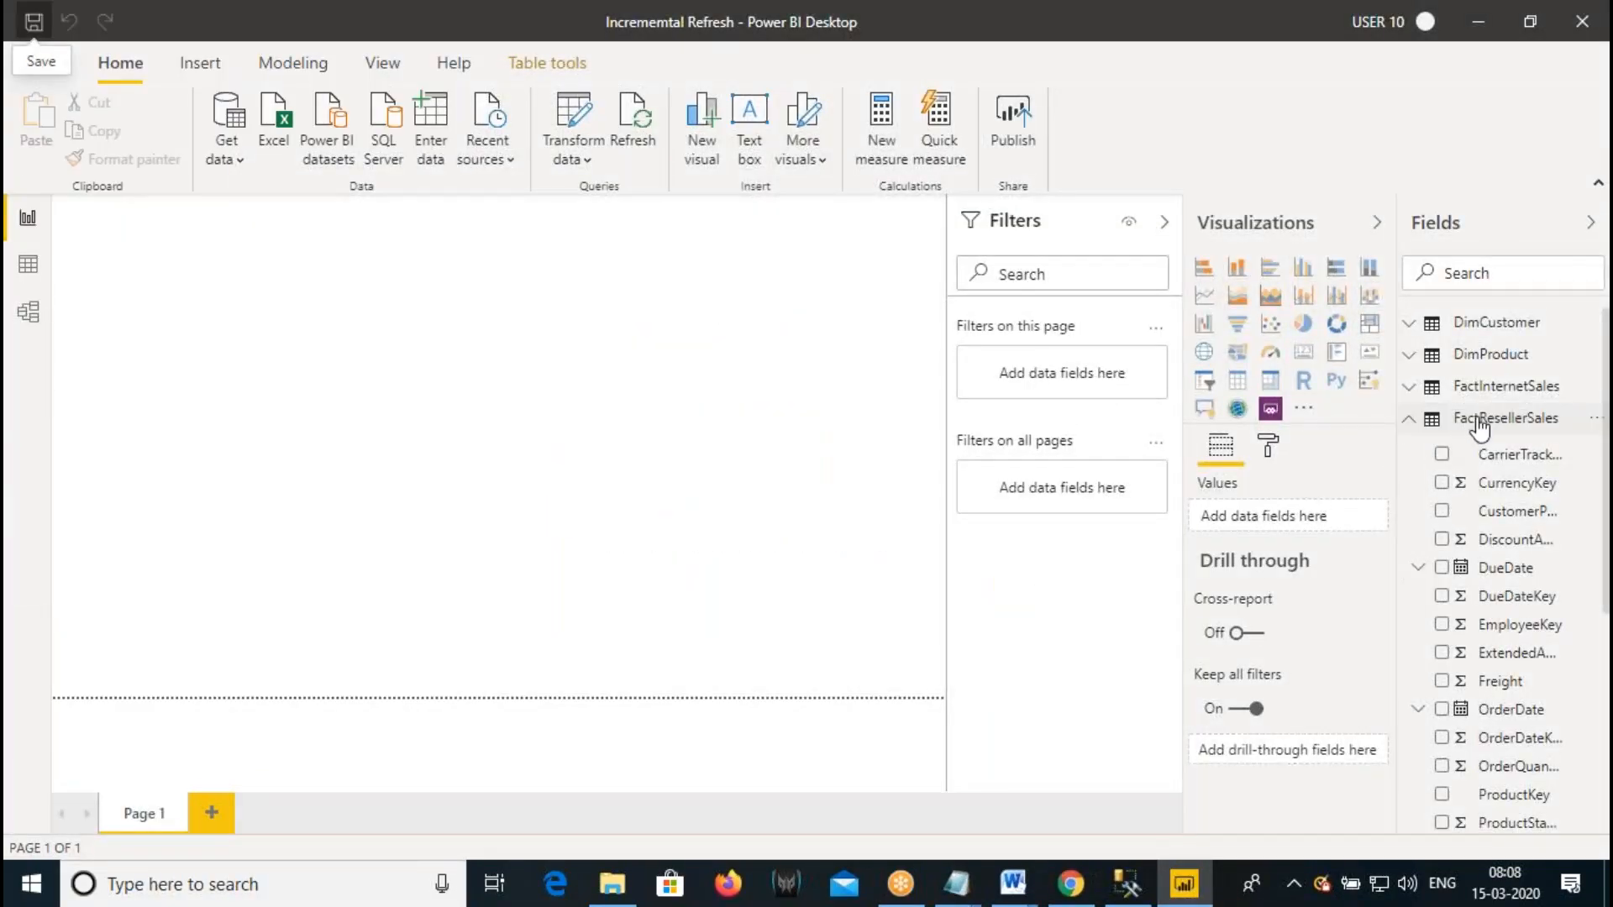
{"action": "right_click", "coordinate": [1411, 386]}
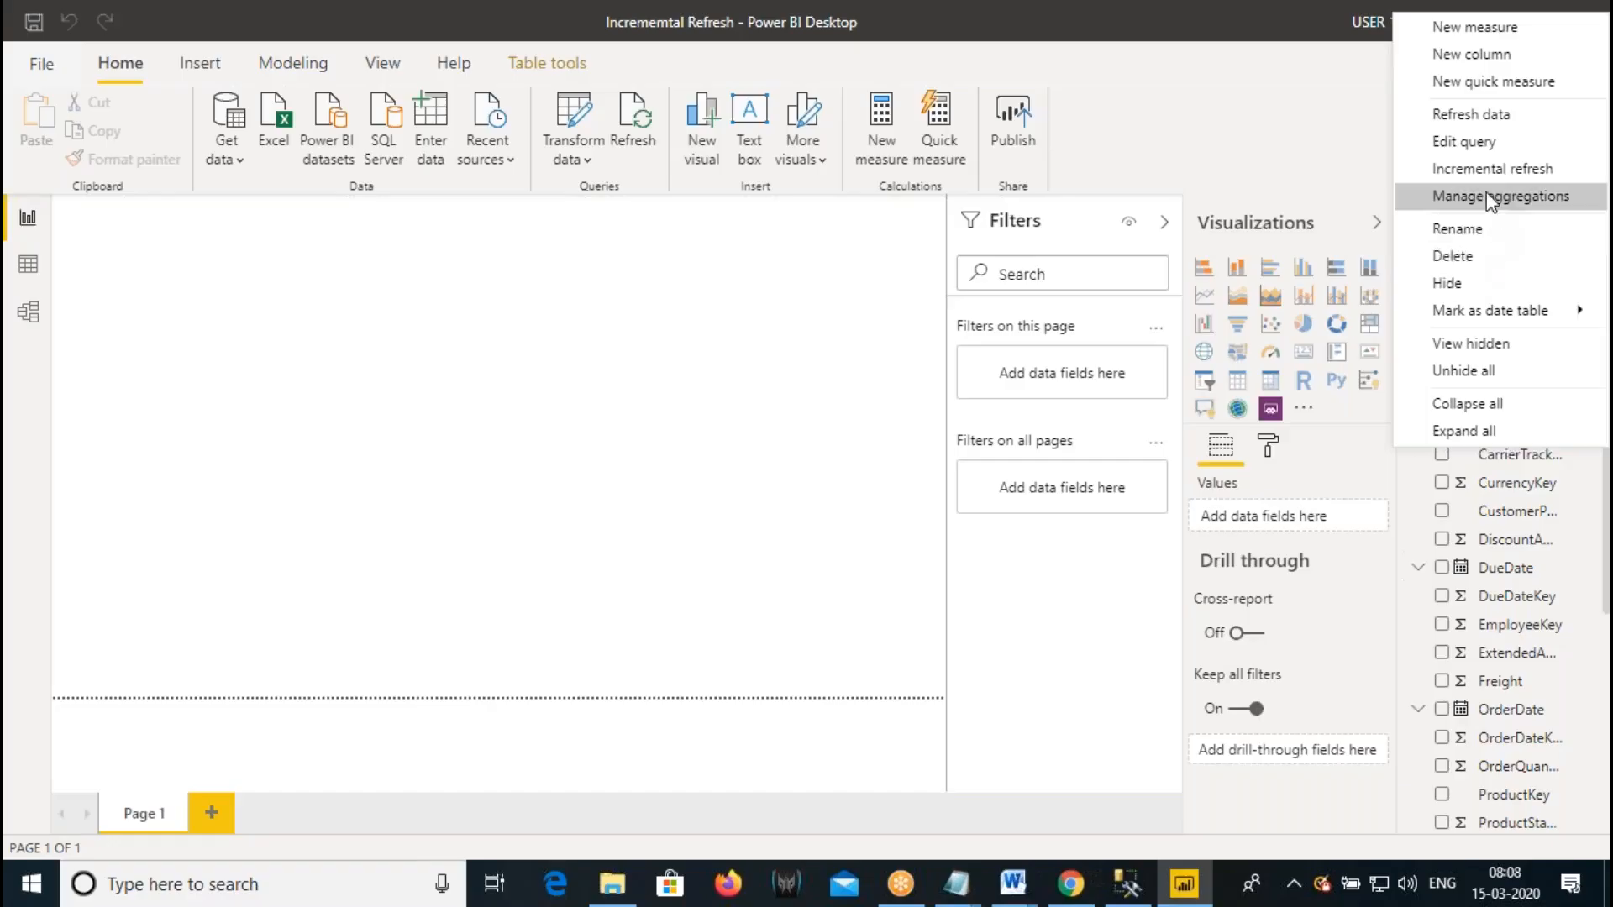
{"action": "left_click", "coordinate": [1484, 170]}
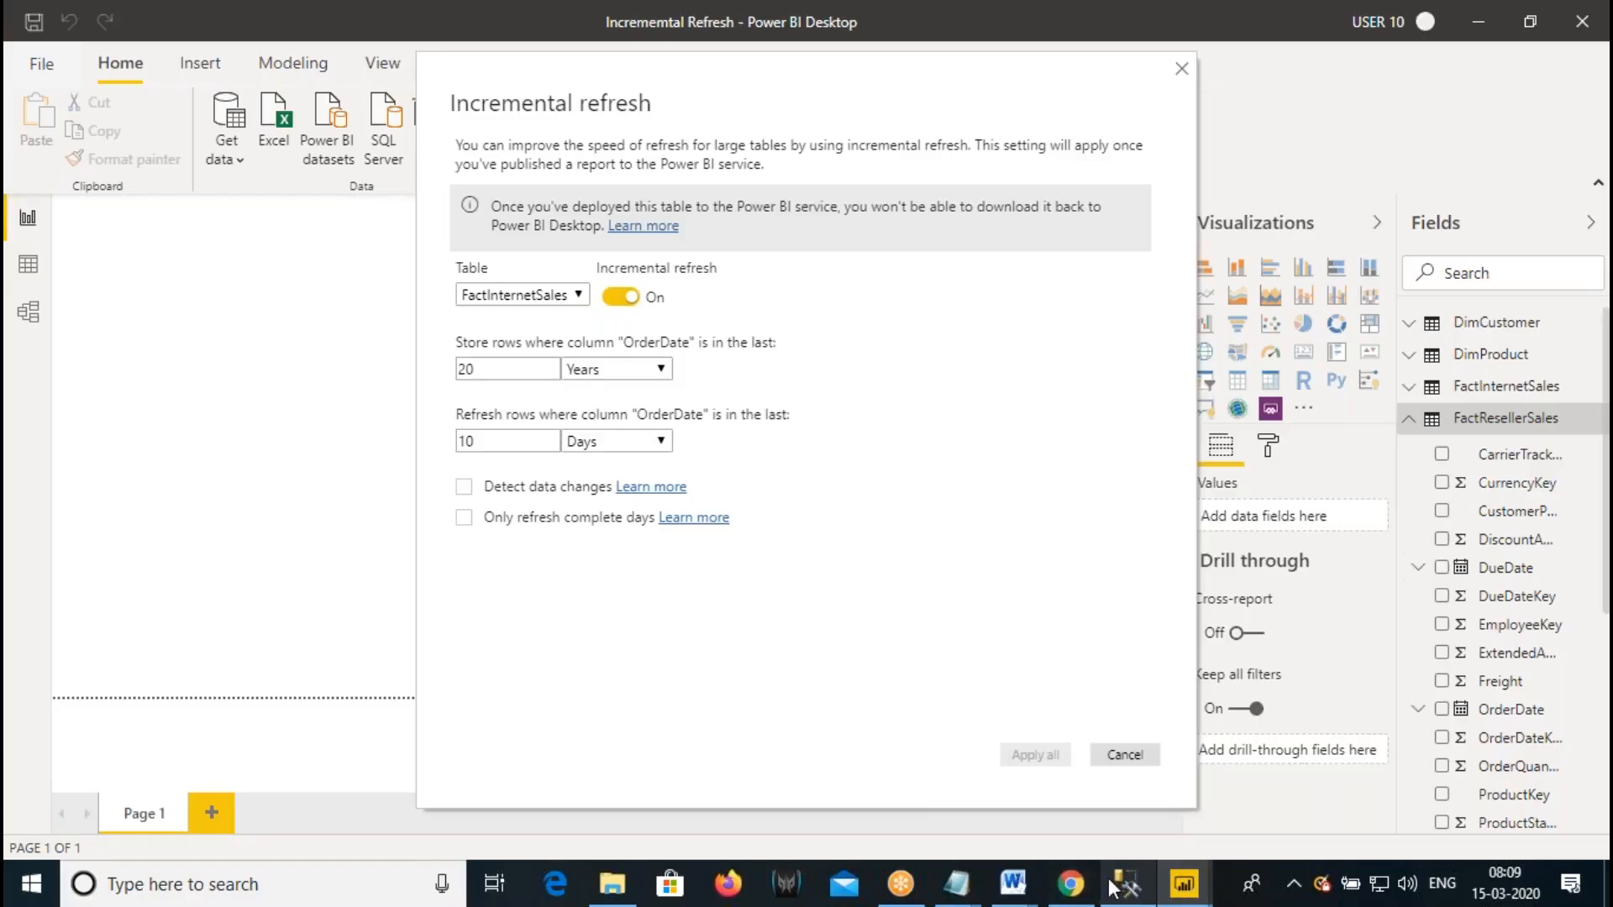
- Refresh the Incrememtal Refresh dataset once more in the Power BI service, and return to Power BI Desktop
{"action": "left_click", "coordinate": [1071, 882]}
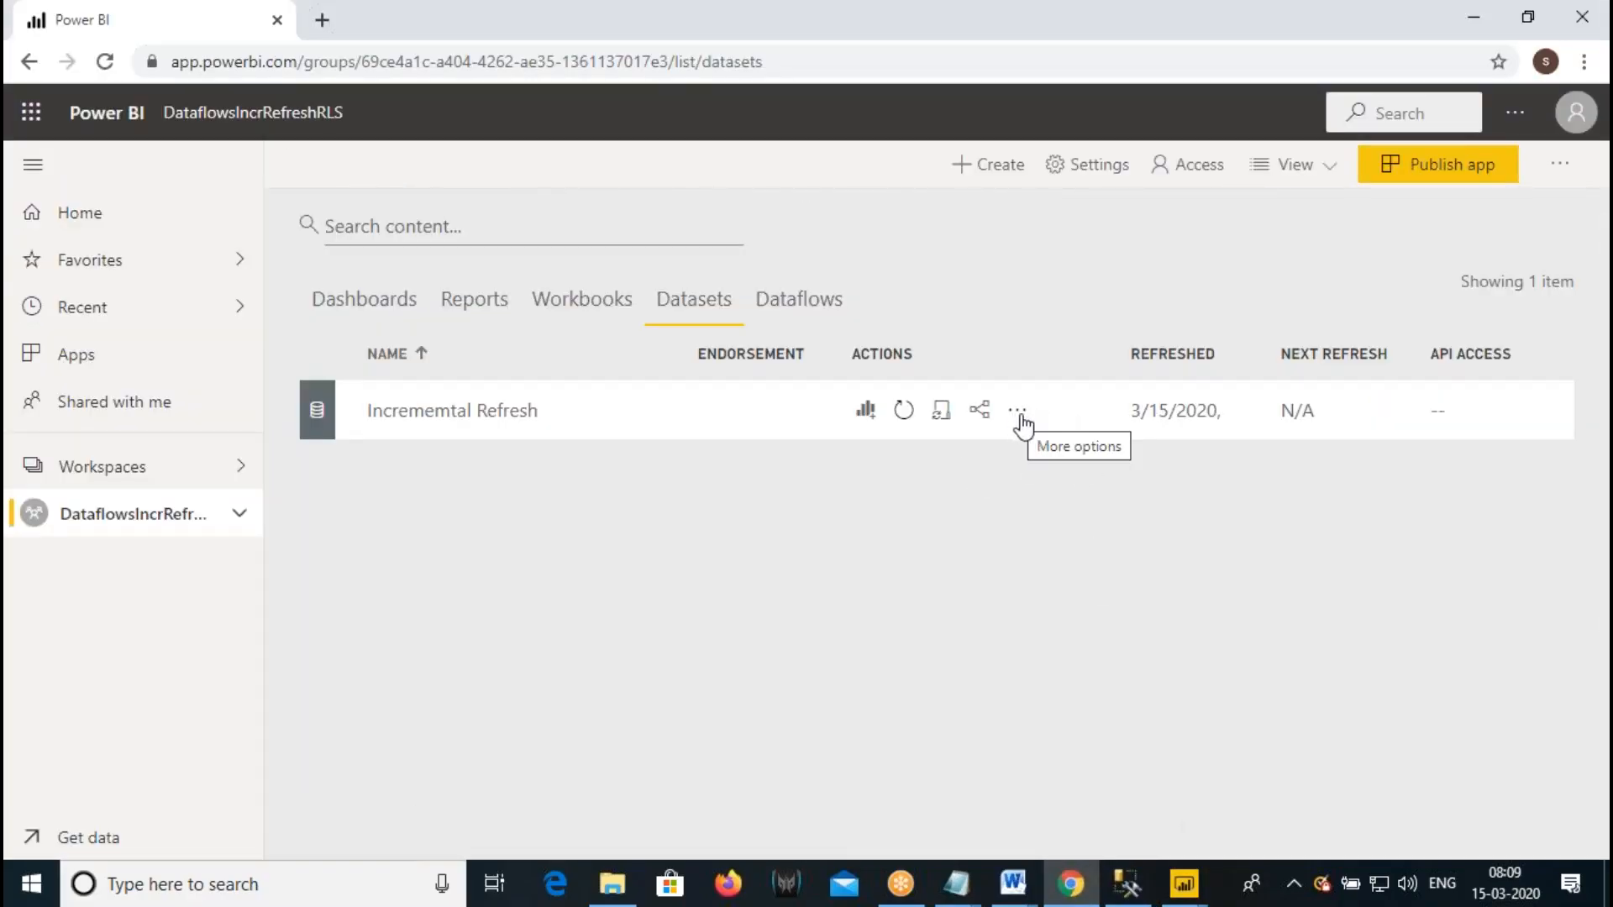
{"action": "left_click", "coordinate": [904, 410]}
{"action": "left_click", "coordinate": [1083, 893]}
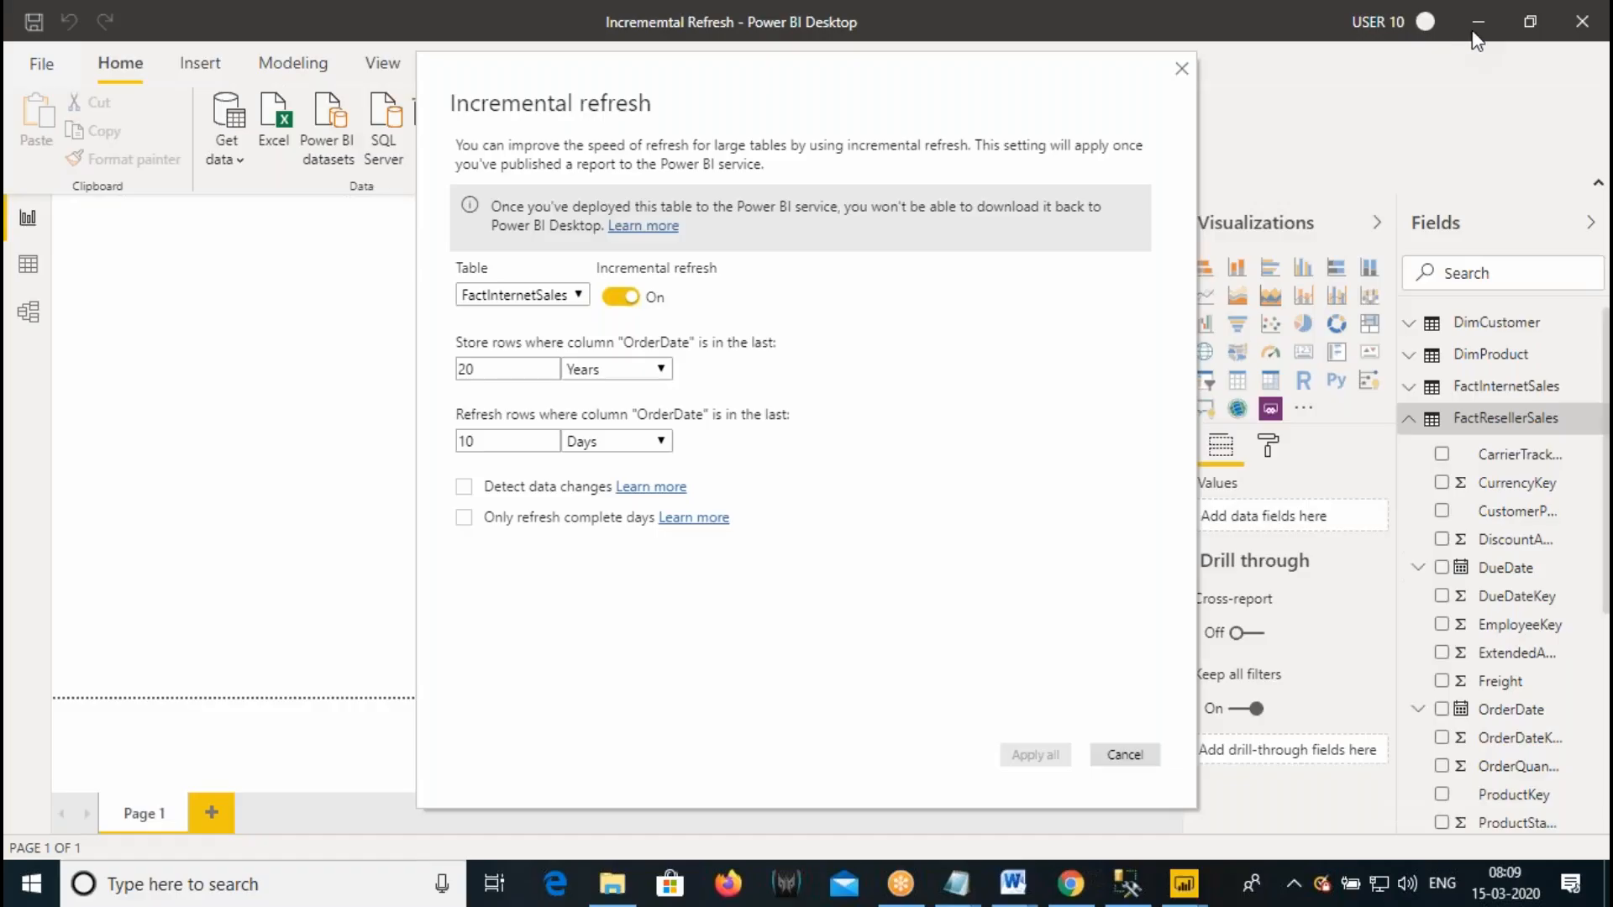
{"action": "mouse_move", "coordinate": [861, 348]}
{"action": "left_mouse_down"}
{"action": "mouse_move", "coordinate": [847, 390]}
{"action": "mouse_move", "coordinate": [890, 395]}
{"action": "mouse_move", "coordinate": [972, 391]}
{"action": "mouse_move", "coordinate": [1012, 370]}
{"action": "mouse_move", "coordinate": [1116, 381]}
{"action": "mouse_move", "coordinate": [1148, 357]}
{"action": "mouse_move", "coordinate": [1163, 383]}
{"action": "mouse_move", "coordinate": [1277, 357]}
{"action": "mouse_move", "coordinate": [1492, 359]}
{"action": "left_mouse_up"}
{"action": "left_click_drag", "start_coordinate": [1555, 345], "coordinate": [1546, 295]}
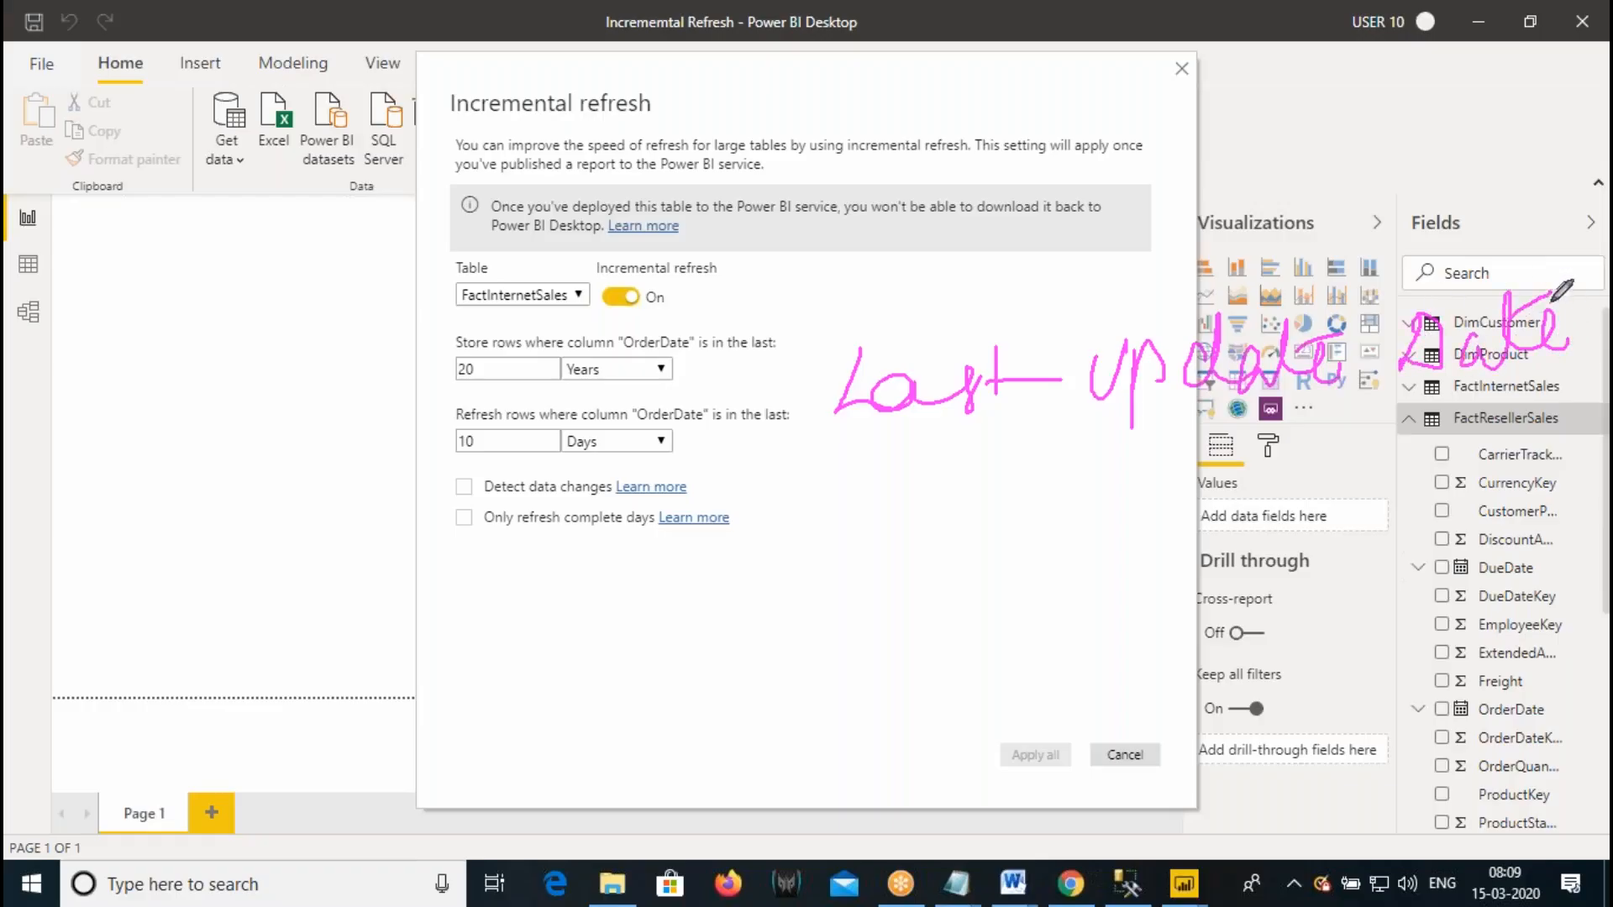
{"action": "left_click_drag", "start_coordinate": [997, 430], "coordinate": [1355, 410]}
{"action": "mouse_move", "coordinate": [1073, 463]}
{"action": "left_mouse_down"}
{"action": "mouse_move", "coordinate": [1134, 454]}
{"action": "mouse_move", "coordinate": [1113, 487]}
{"action": "mouse_move", "coordinate": [1180, 471]}
{"action": "mouse_move", "coordinate": [1207, 571]}
{"action": "left_mouse_up"}
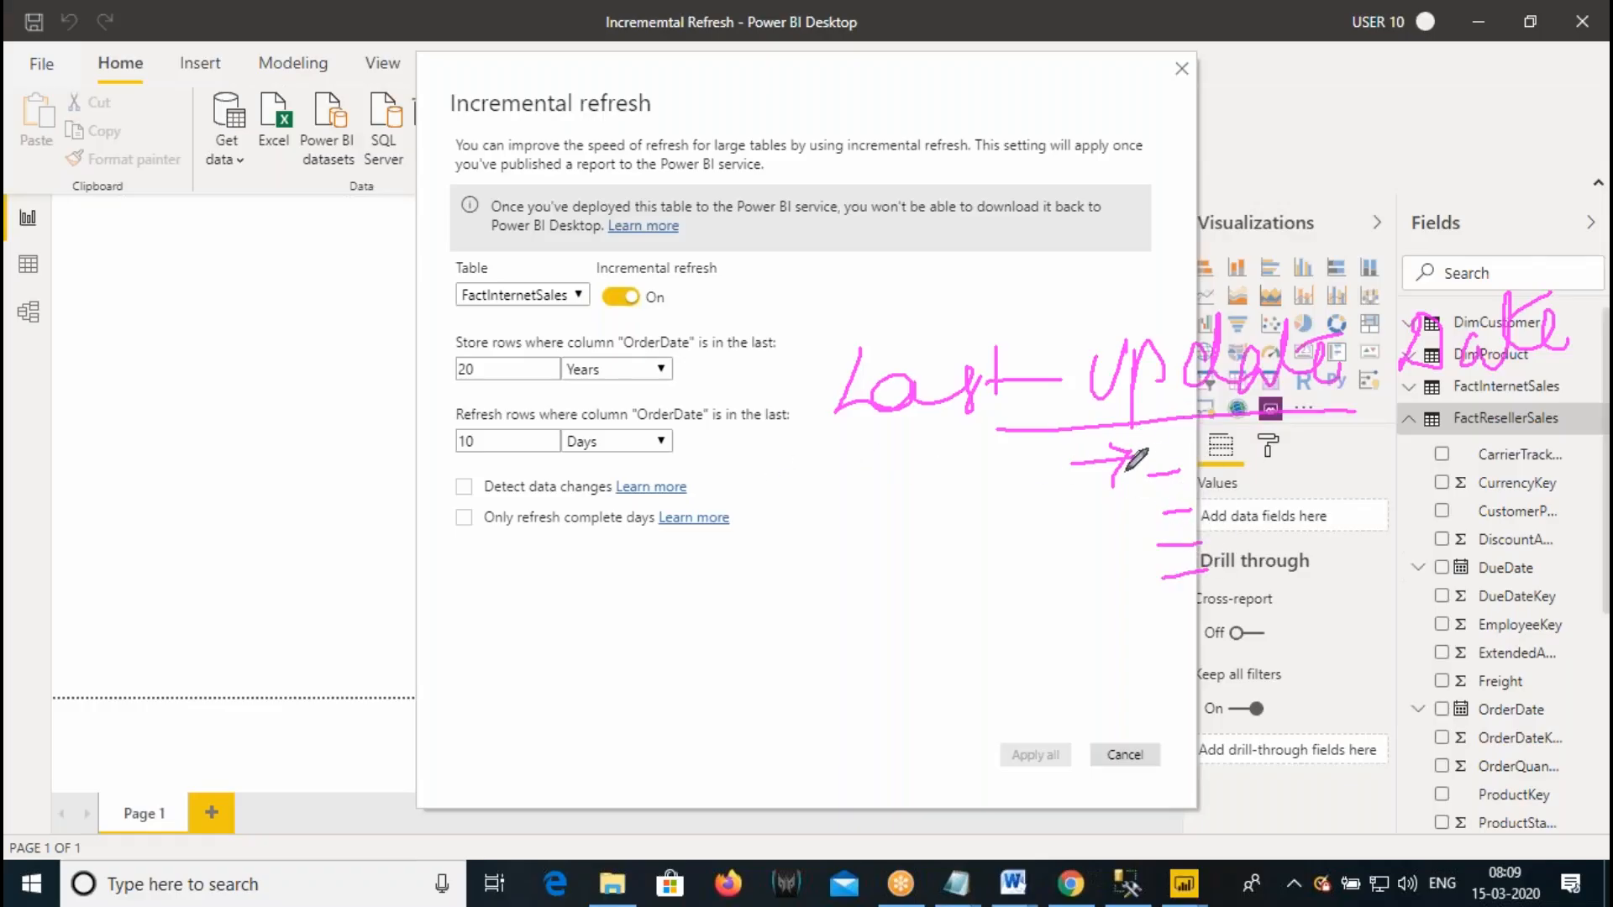
{"action": "left_click_drag", "start_coordinate": [458, 450], "coordinate": [534, 451]}
{"action": "mouse_move", "coordinate": [899, 212]}
{"action": "left_mouse_down"}
{"action": "mouse_move", "coordinate": [975, 318]}
{"action": "mouse_move", "coordinate": [1003, 290]}
{"action": "mouse_move", "coordinate": [977, 319]}
{"action": "left_mouse_up"}
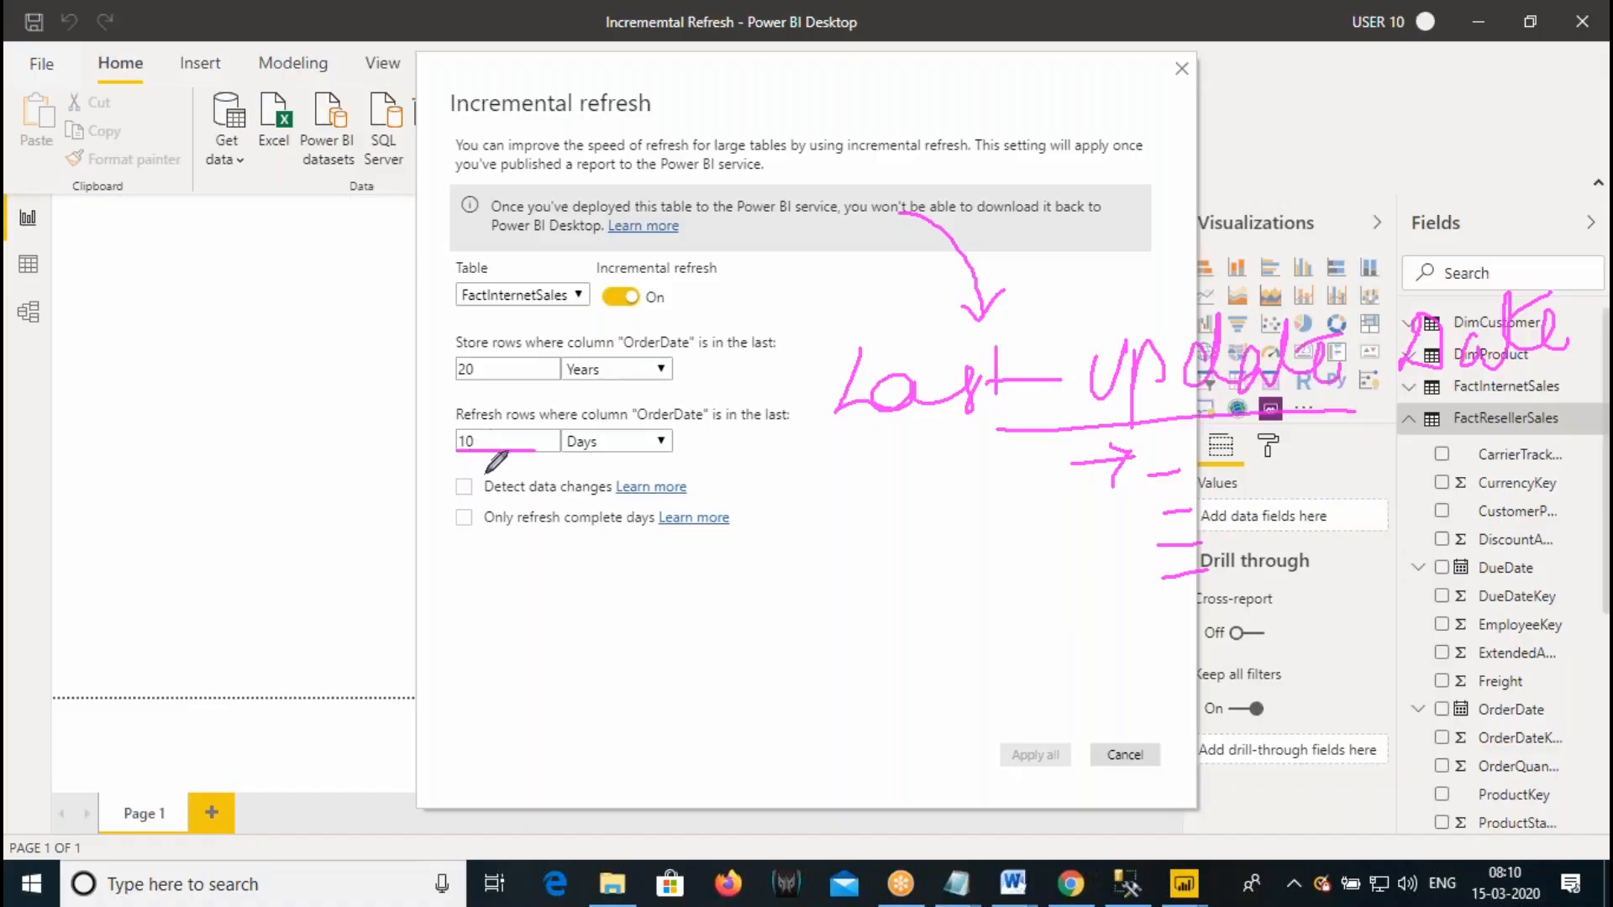
{"action": "left_click_drag", "start_coordinate": [962, 431], "coordinate": [1100, 424]}
{"action": "left_click", "coordinate": [1055, 95]}
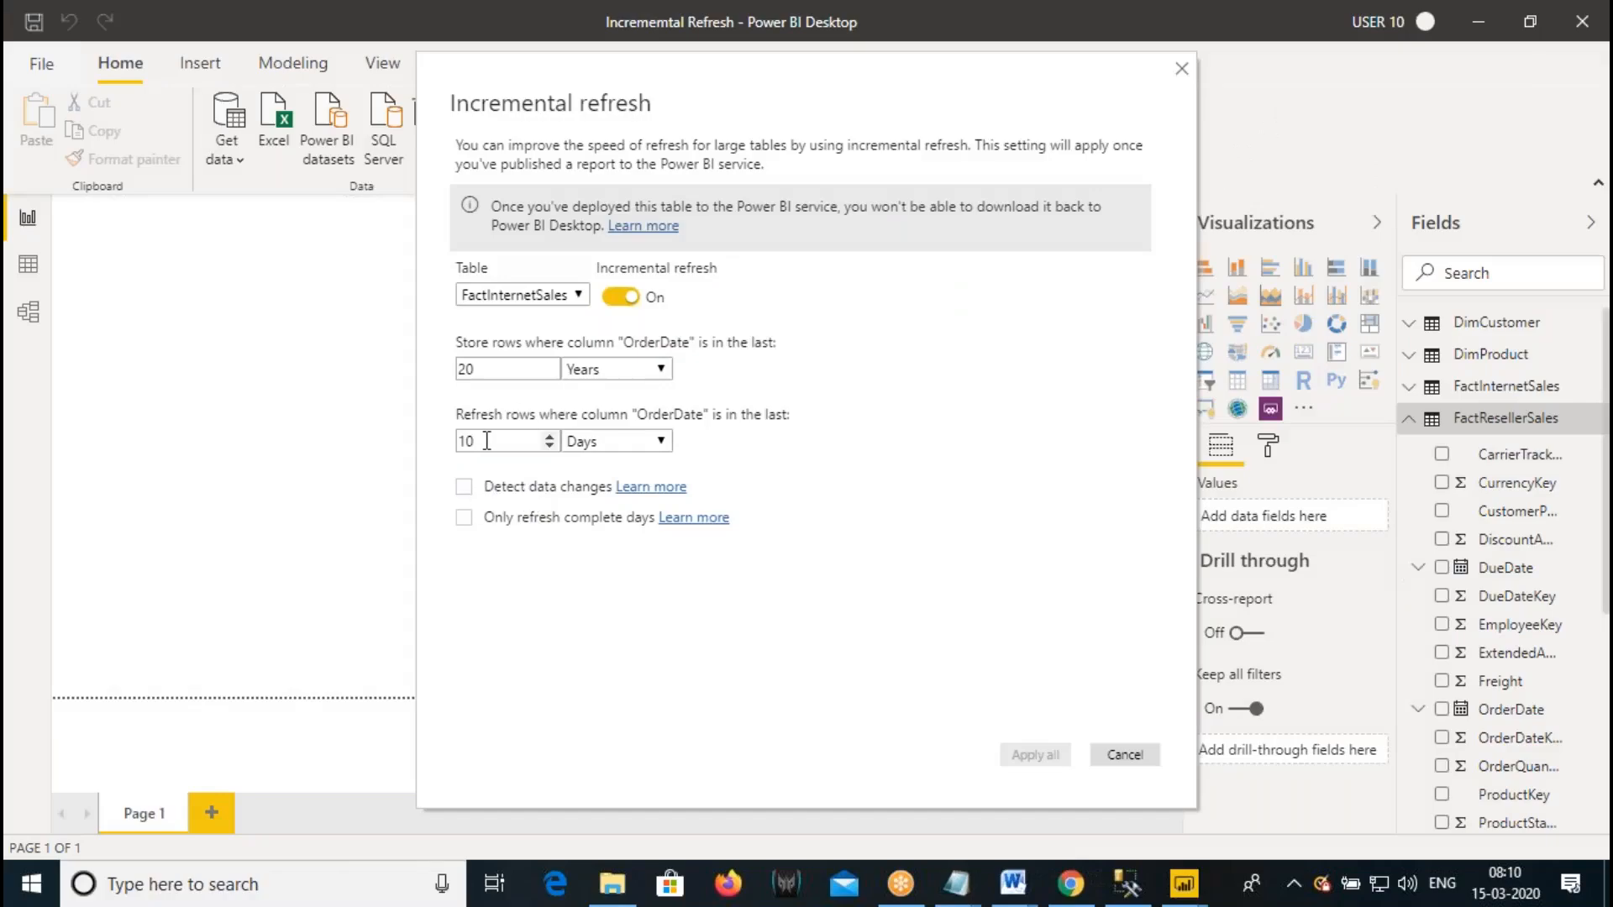
- Enable Detect data changes in the FactInternetSales policy and look through the datetime columns offered for it
{"action": "left_click_drag", "start_coordinate": [487, 440], "coordinate": [457, 440]}
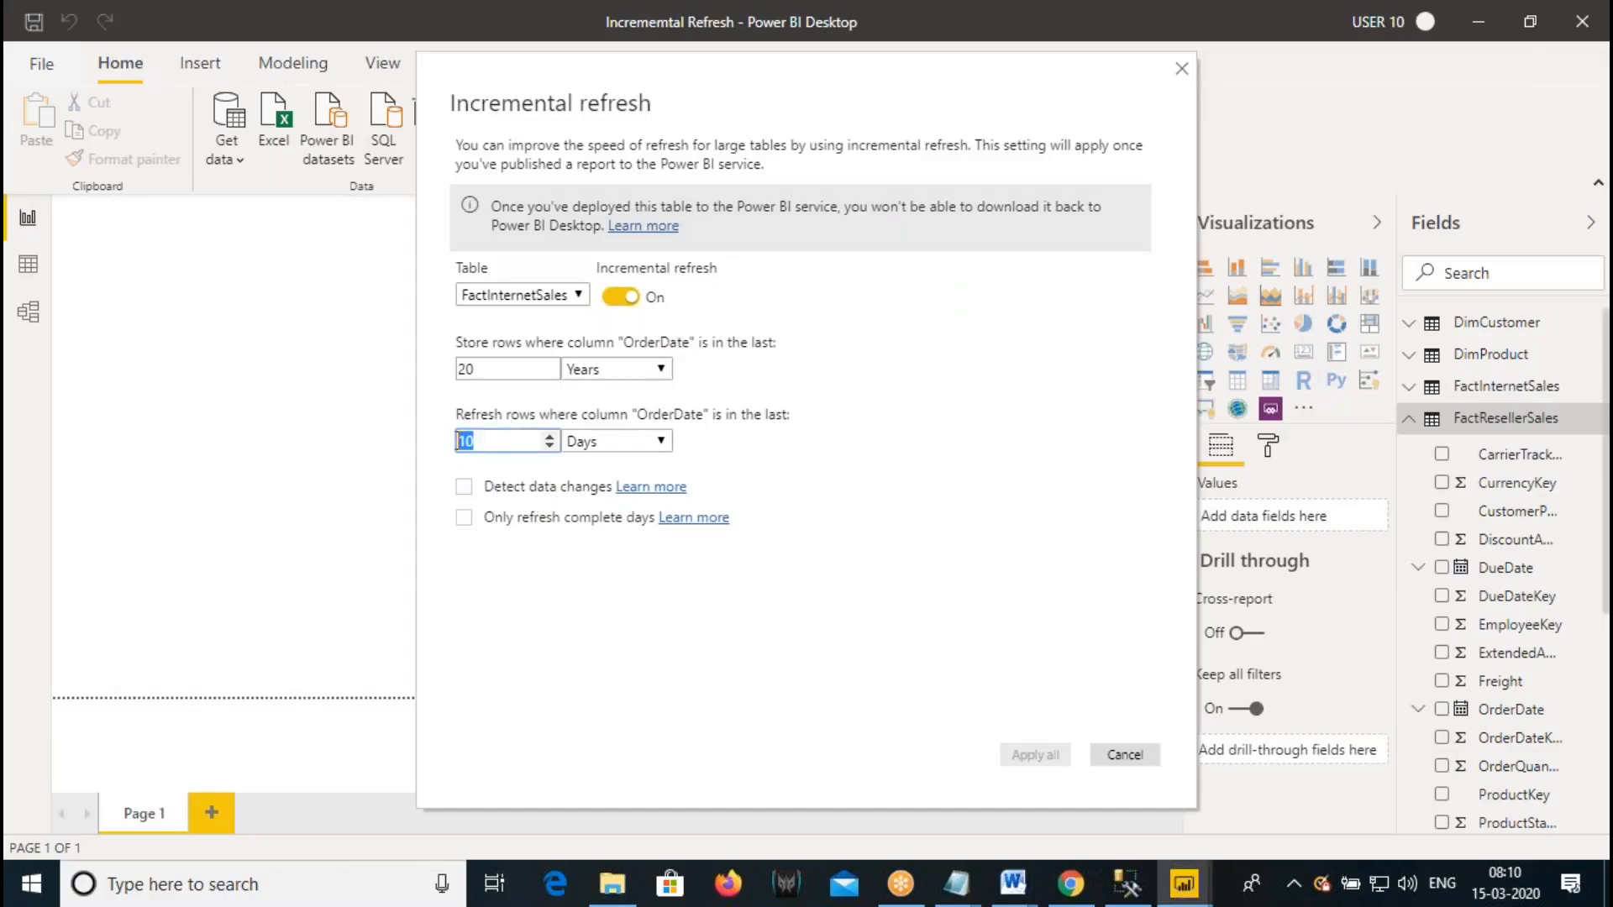
{"action": "left_click", "coordinate": [465, 488]}
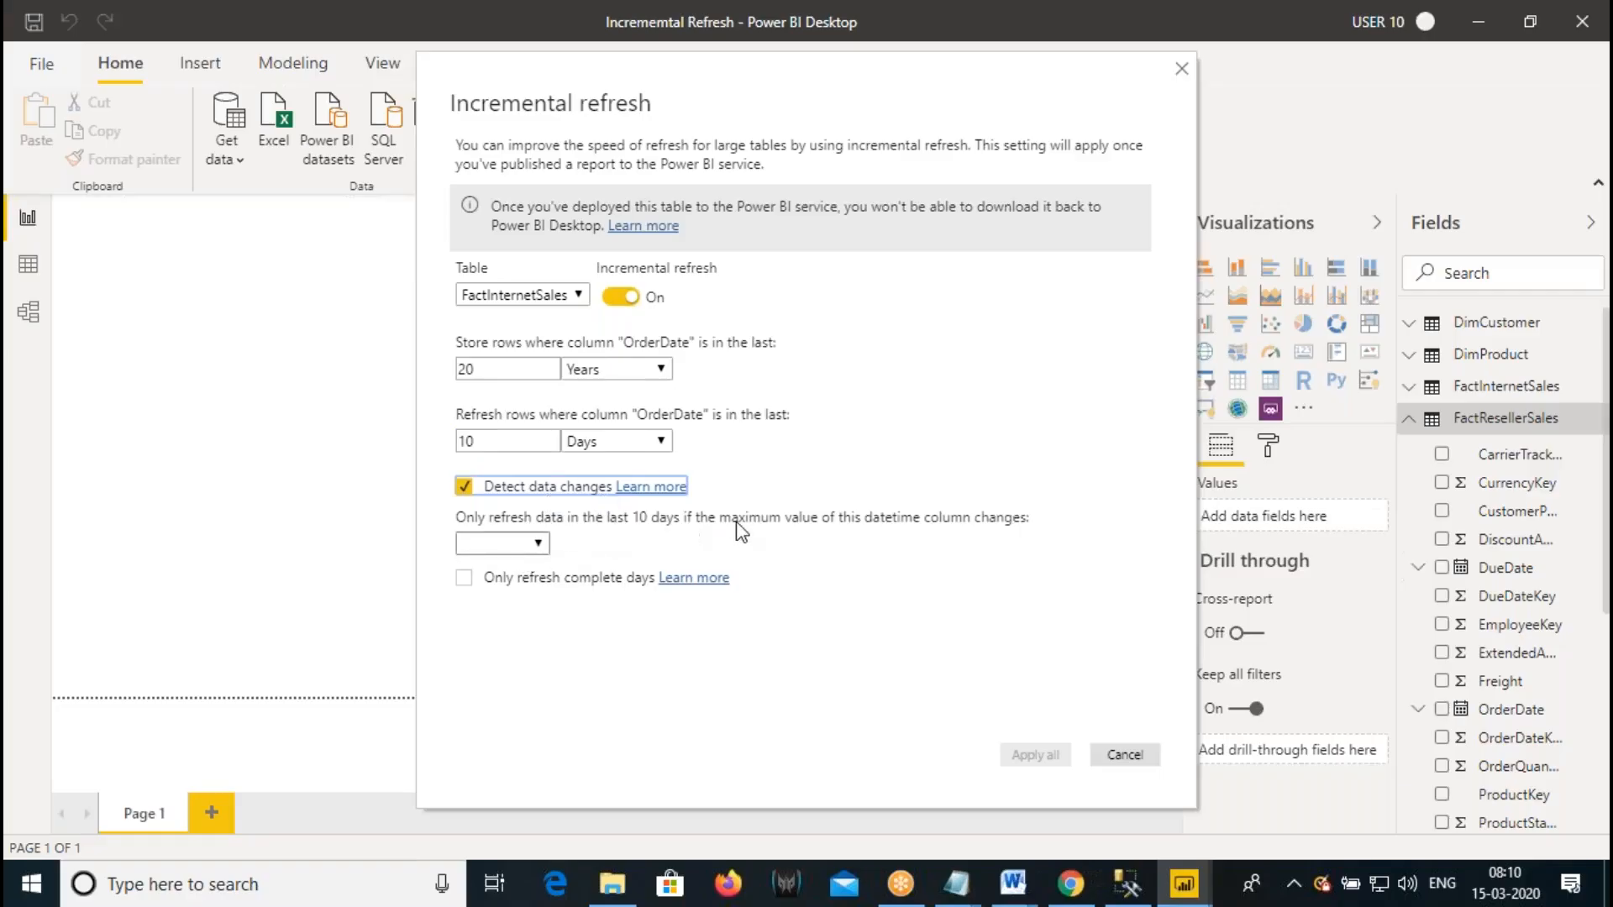
{"action": "left_click", "coordinate": [538, 544]}
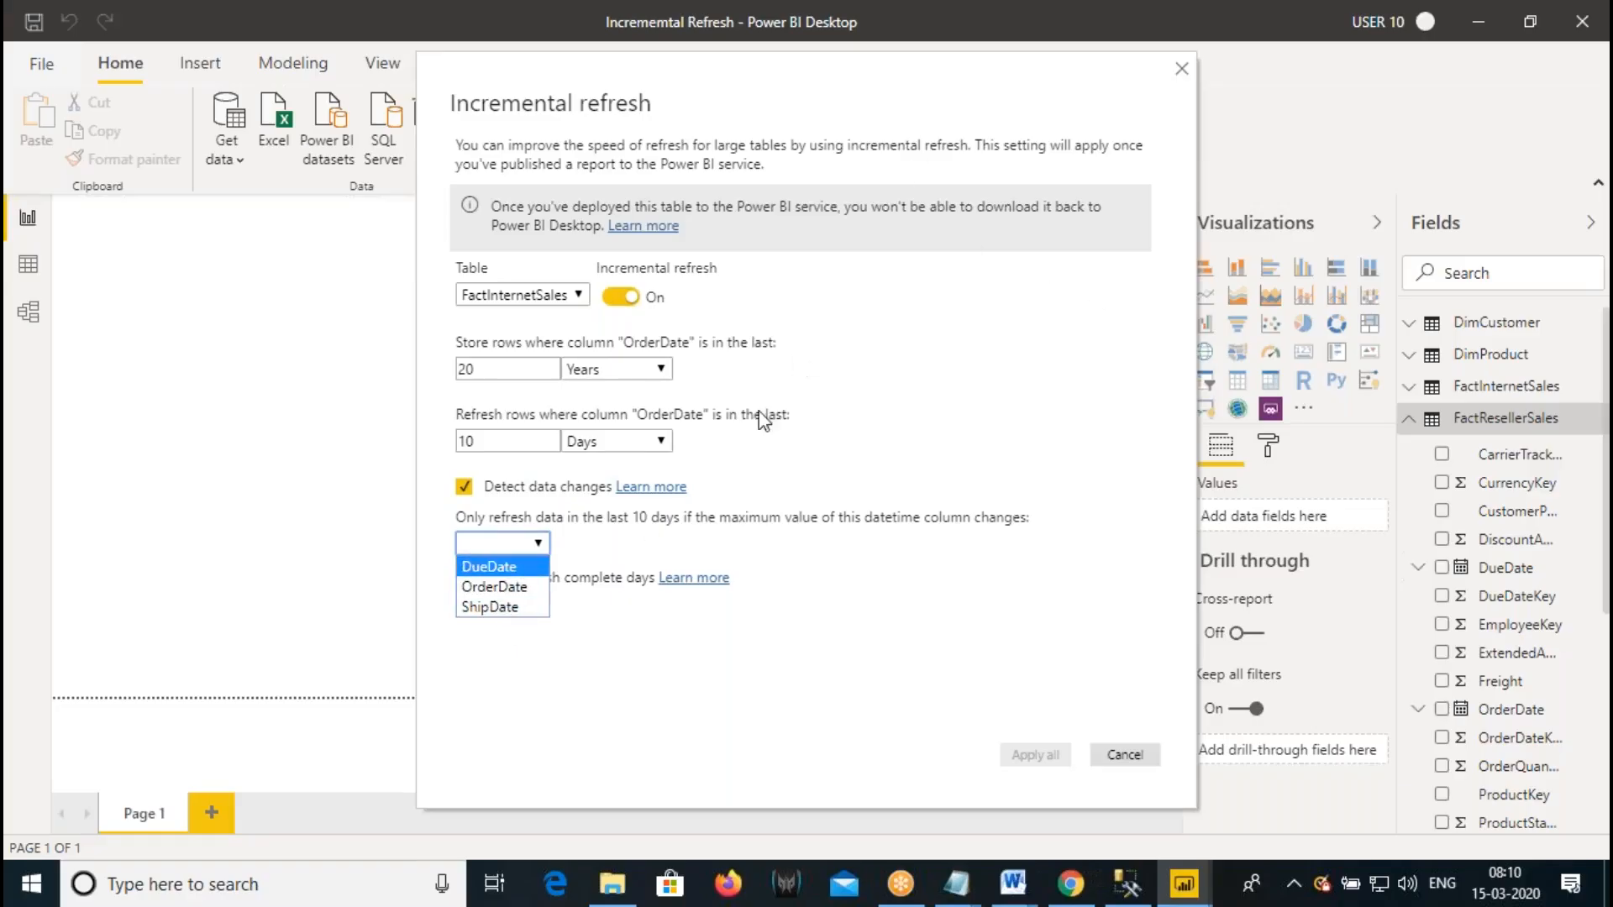
{"action": "left_click", "coordinate": [604, 542]}
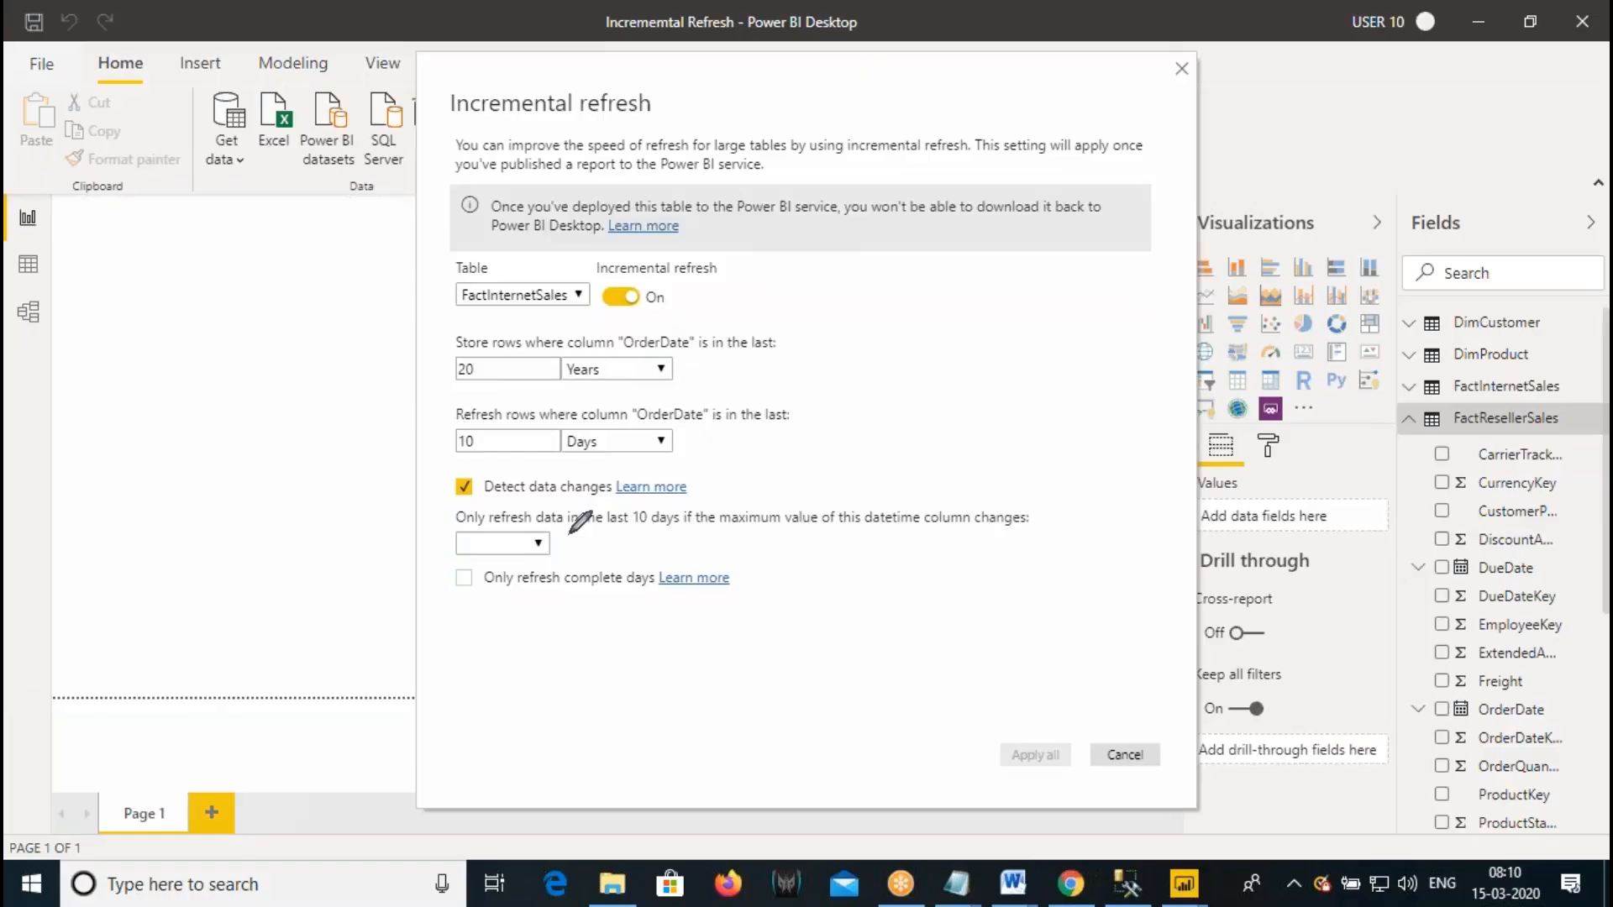
{"action": "mouse_move", "coordinate": [568, 523]}
{"action": "left_mouse_down"}
{"action": "mouse_move", "coordinate": [567, 544]}
{"action": "mouse_move", "coordinate": [767, 531]}
{"action": "mouse_move", "coordinate": [736, 555]}
{"action": "mouse_move", "coordinate": [756, 528]}
{"action": "mouse_move", "coordinate": [813, 517]}
{"action": "mouse_move", "coordinate": [826, 532]}
{"action": "mouse_move", "coordinate": [920, 525]}
{"action": "mouse_move", "coordinate": [911, 538]}
{"action": "left_mouse_up"}
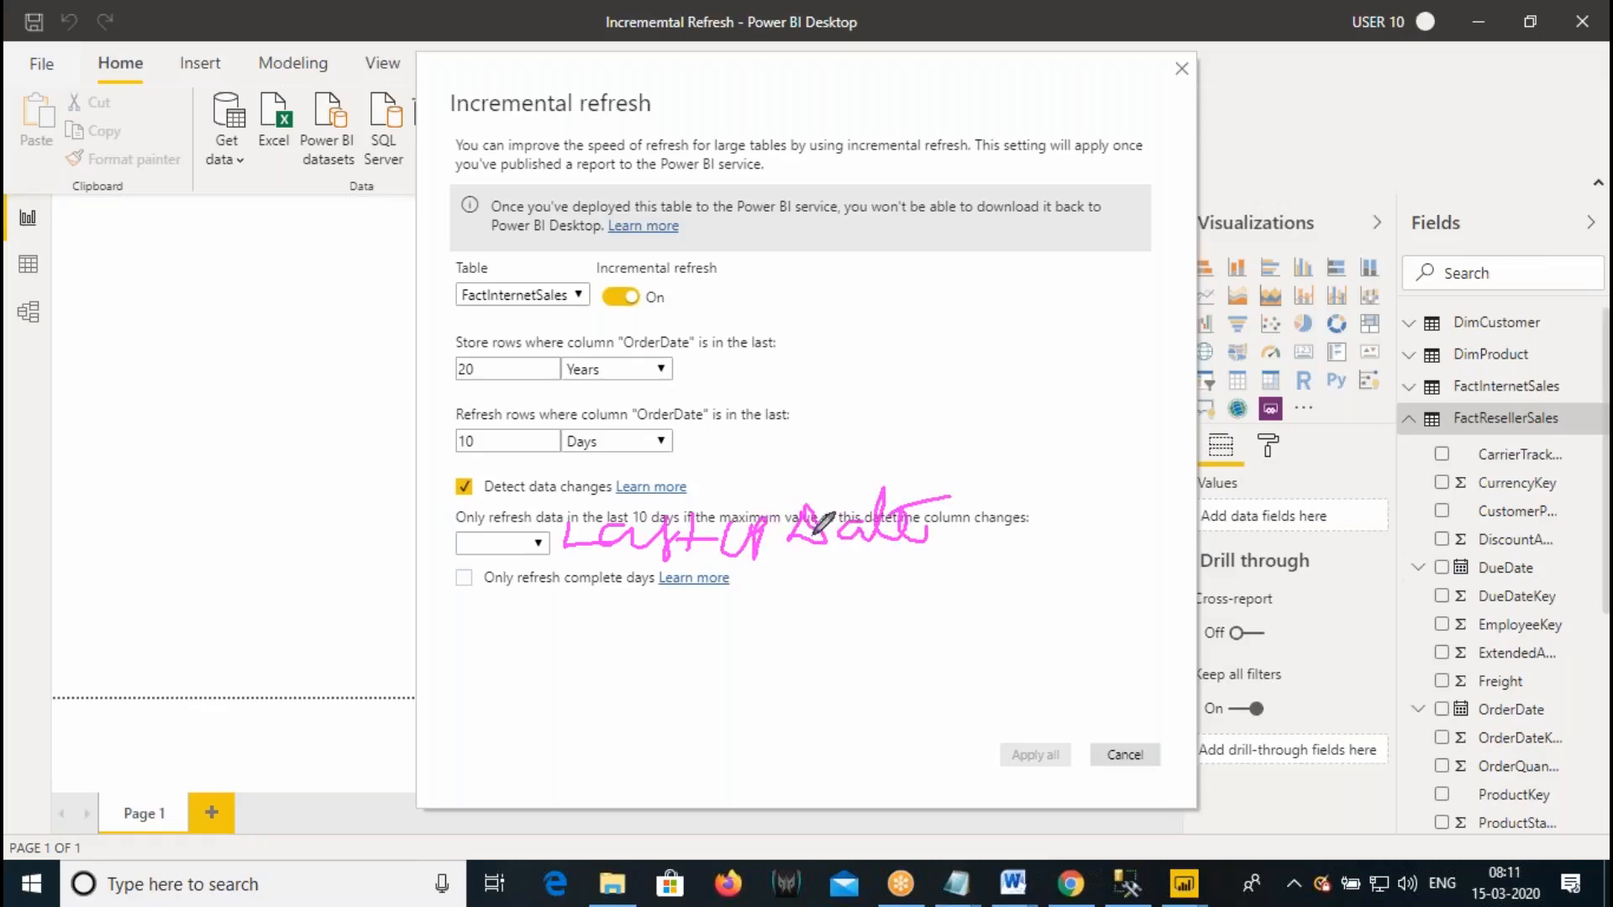
{"action": "left_click_drag", "start_coordinate": [464, 454], "coordinate": [513, 455]}
{"action": "left_click_drag", "start_coordinate": [461, 555], "coordinate": [563, 555]}
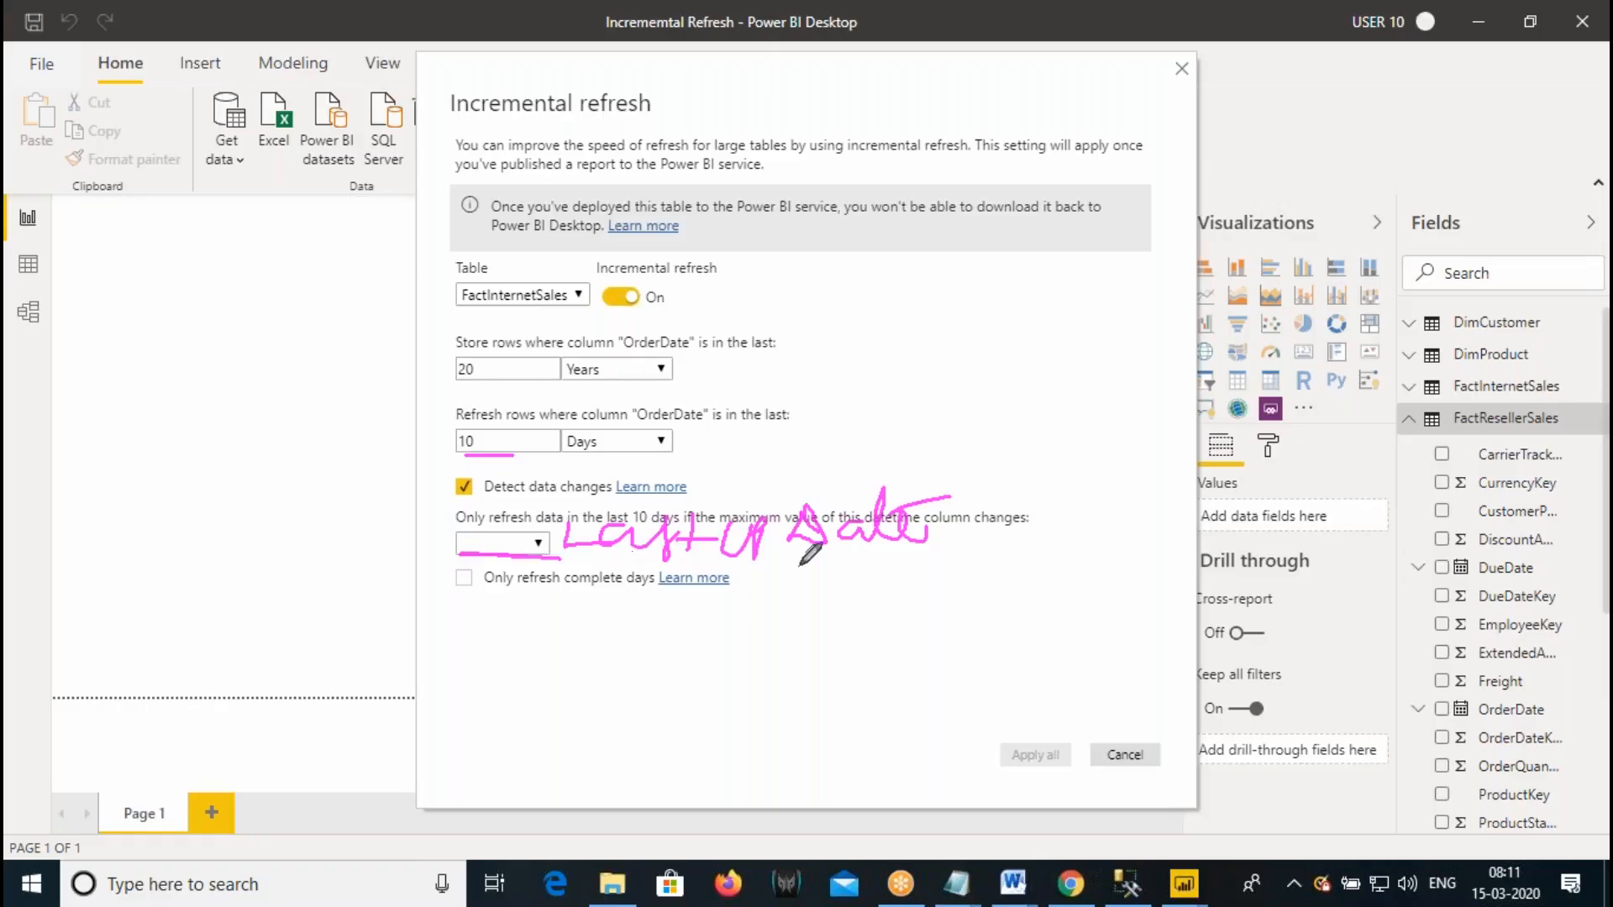
{"action": "left_click", "coordinate": [1044, 87]}
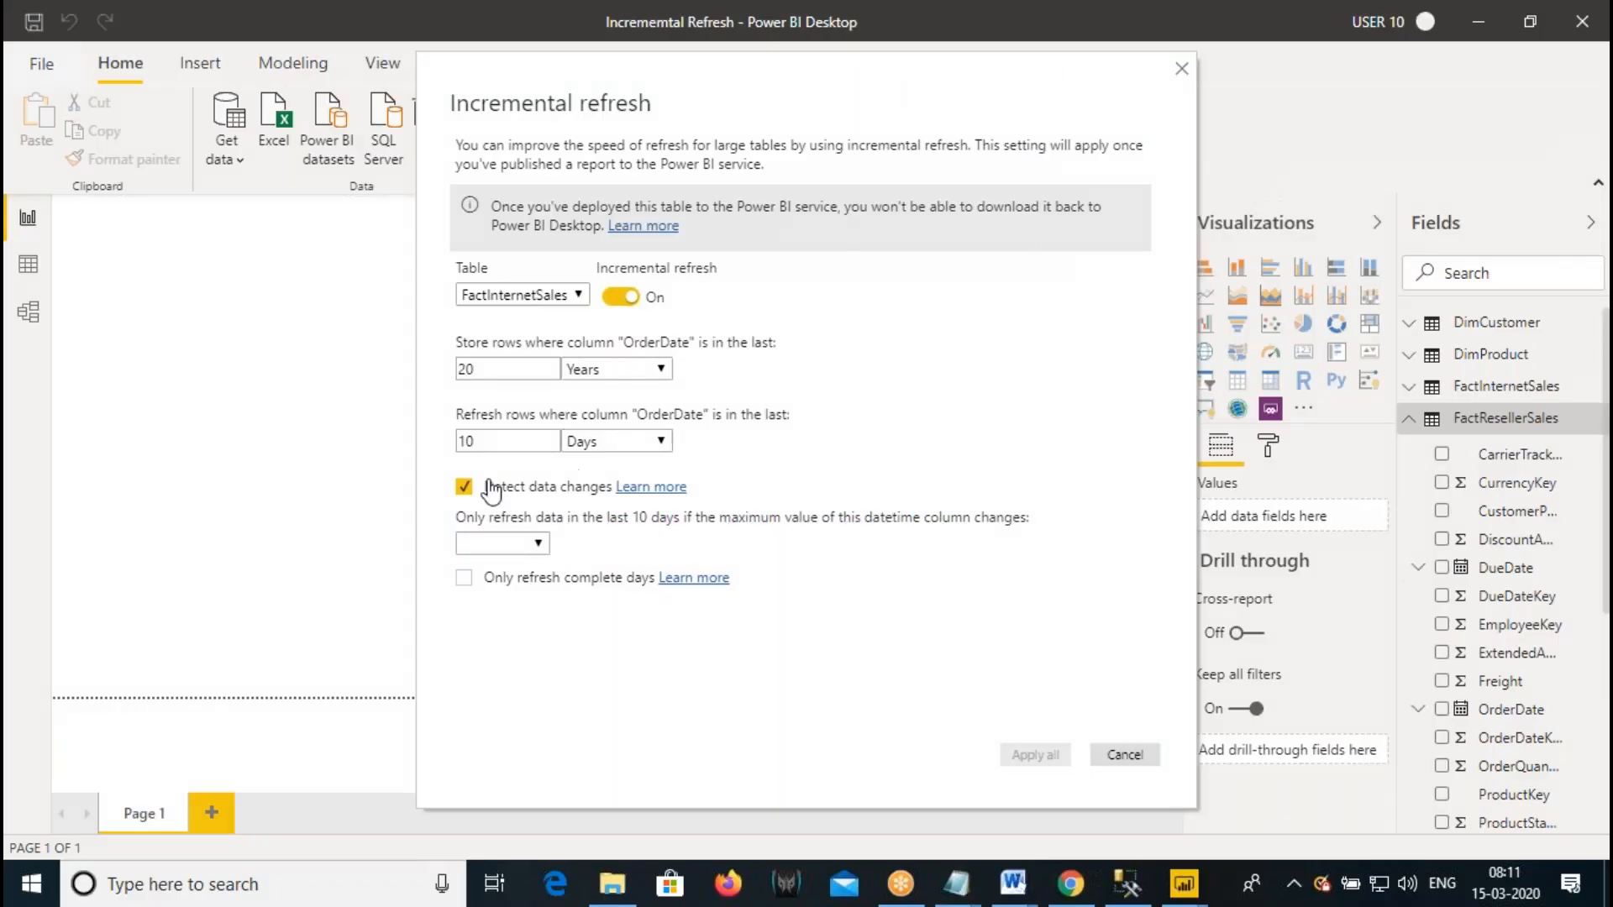
- Choose DueDate as the datetime column used to detect data changes
{"action": "left_click", "coordinate": [536, 546]}
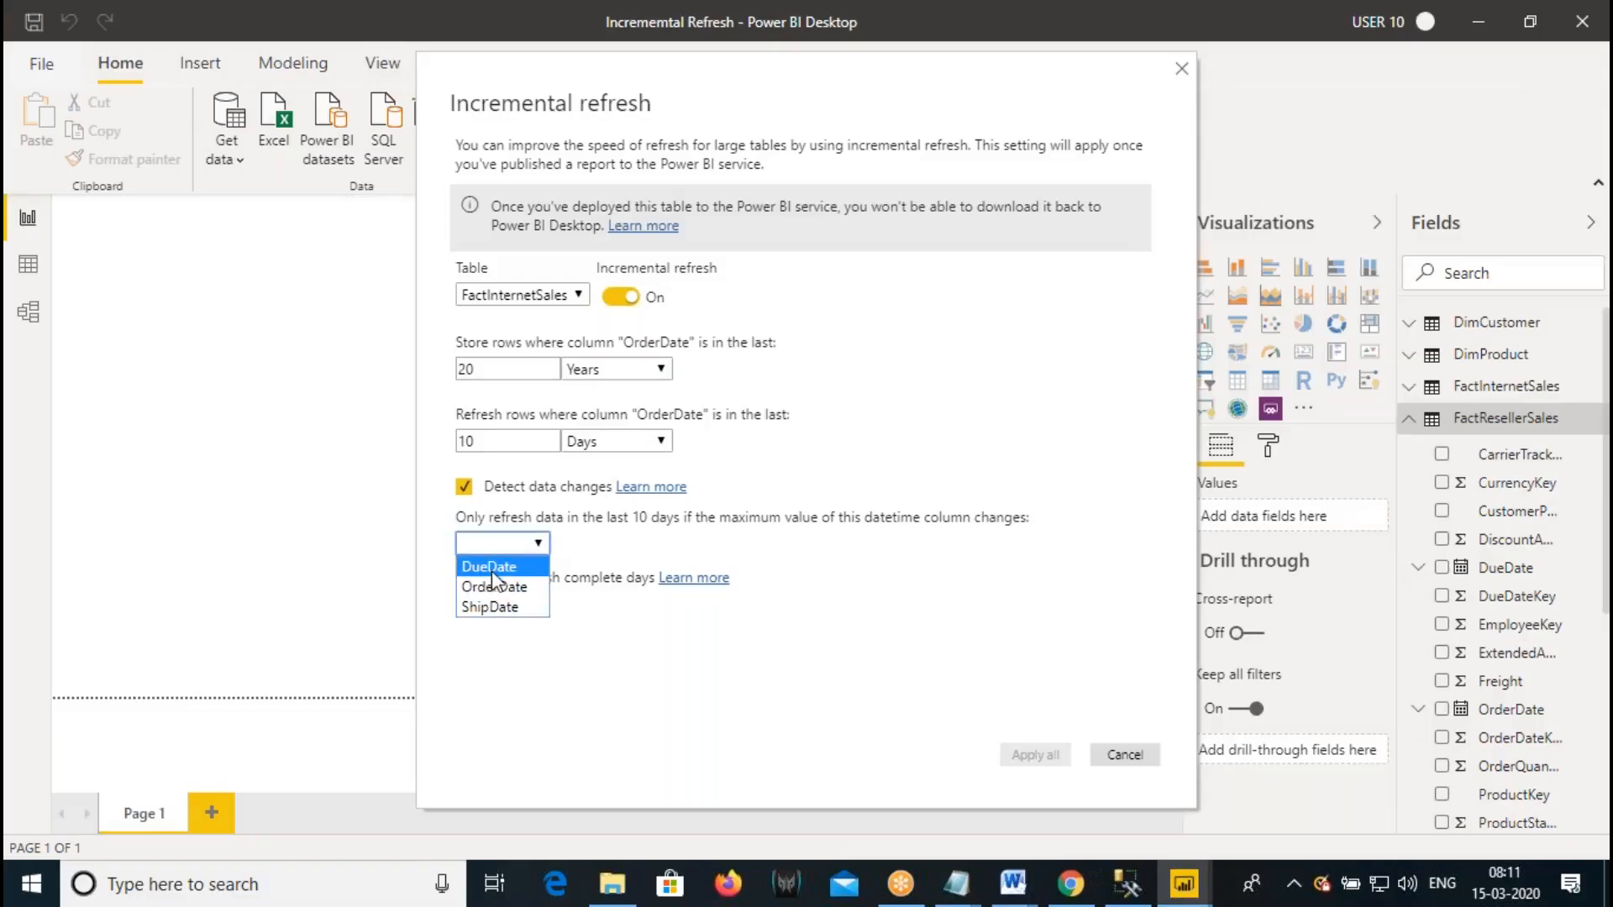
{"action": "left_click", "coordinate": [489, 567]}
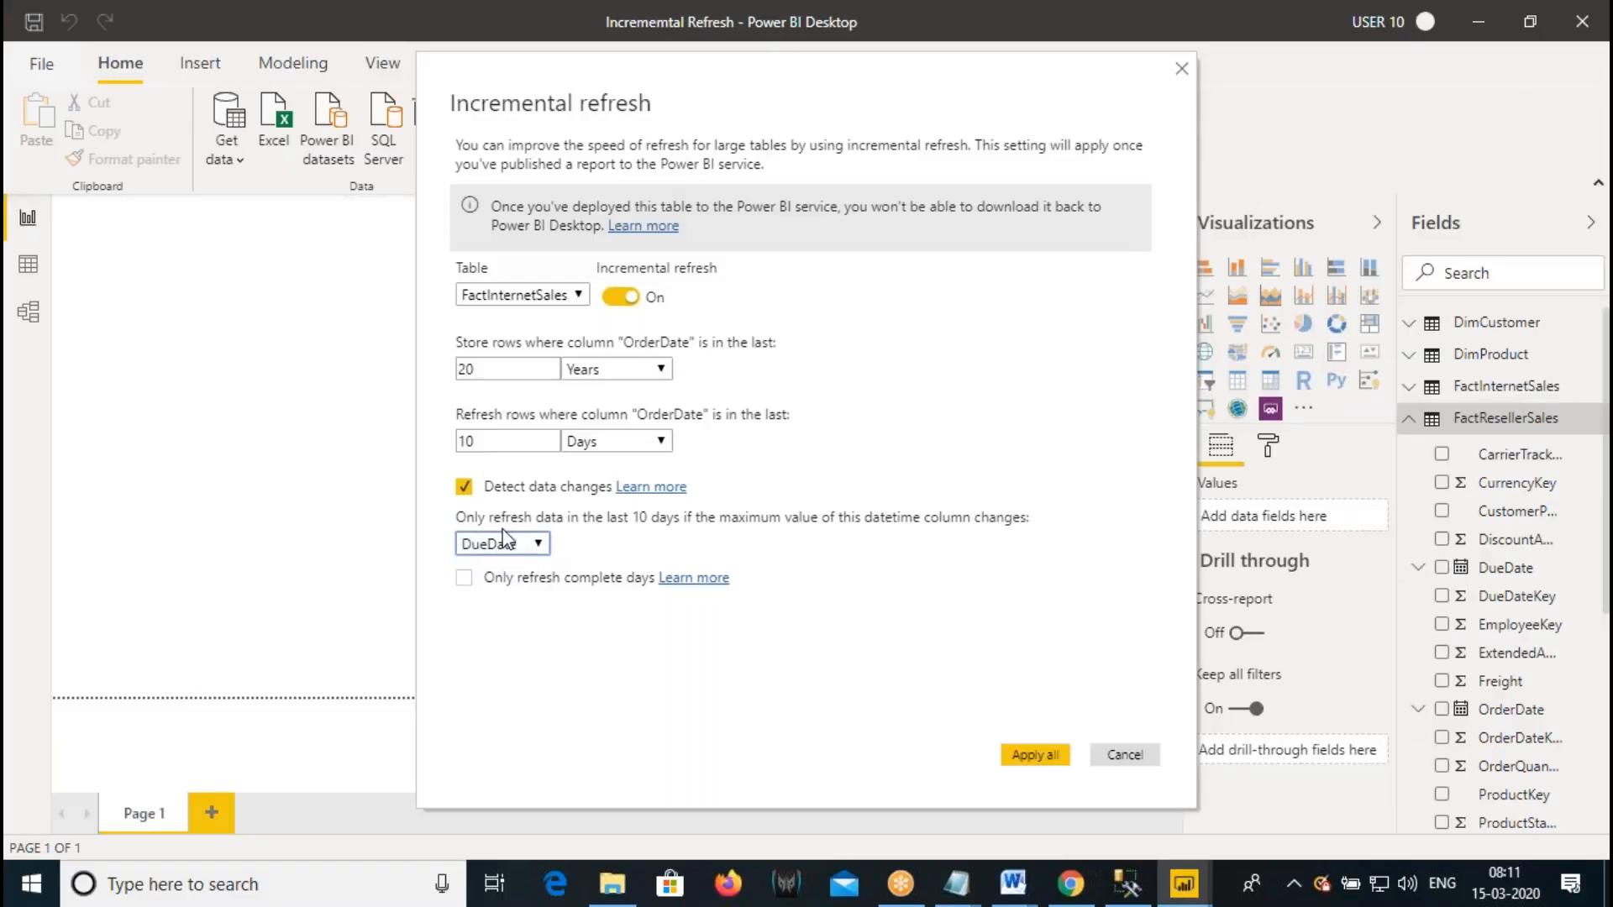
{"action": "left_click", "coordinate": [536, 546]}
{"action": "left_click", "coordinate": [496, 564]}
- Switch to Incremental Refresh.docx in Word and read the Detect data changes section through to the Only refresh complete periods heading
{"action": "mouse_move", "coordinate": [1019, 890]}
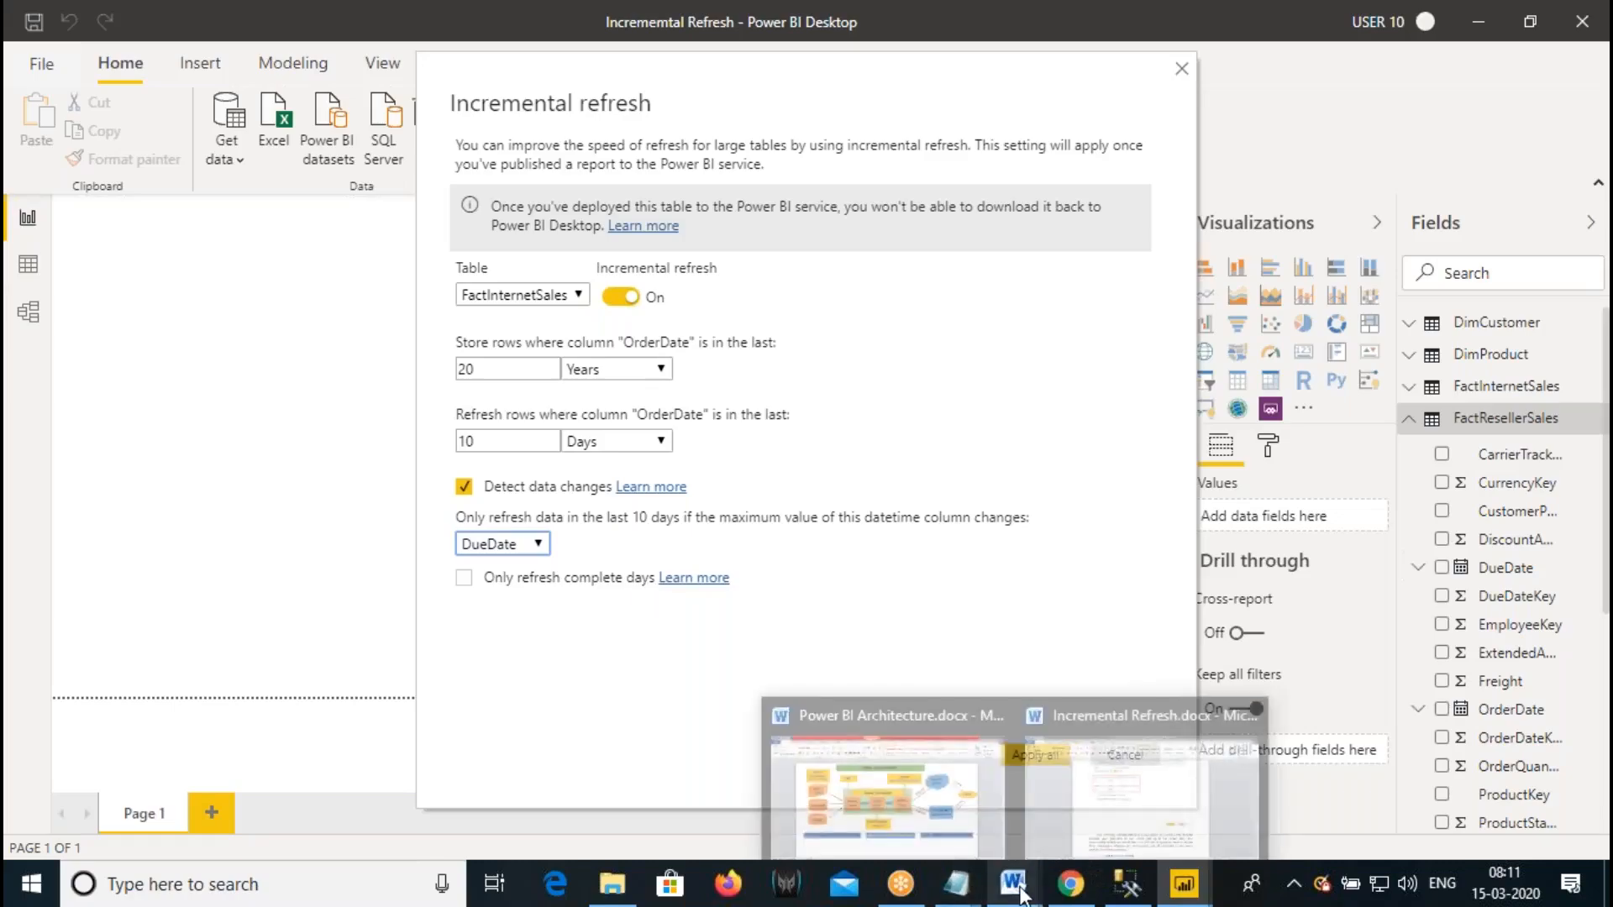
{"action": "left_click", "coordinate": [1073, 834]}
{"action": "scroll", "coordinate": [731, 576], "scroll_direction": "down", "scroll_amount": 7}
{"action": "scroll", "coordinate": [727, 577], "scroll_direction": "down", "scroll_amount": 10}
{"action": "scroll", "coordinate": [763, 478], "scroll_direction": "down", "scroll_amount": 2}
{"action": "scroll", "coordinate": [643, 372], "scroll_direction": "up", "scroll_amount": 3}
{"action": "left_click_drag", "start_coordinate": [542, 198], "coordinate": [623, 198]}
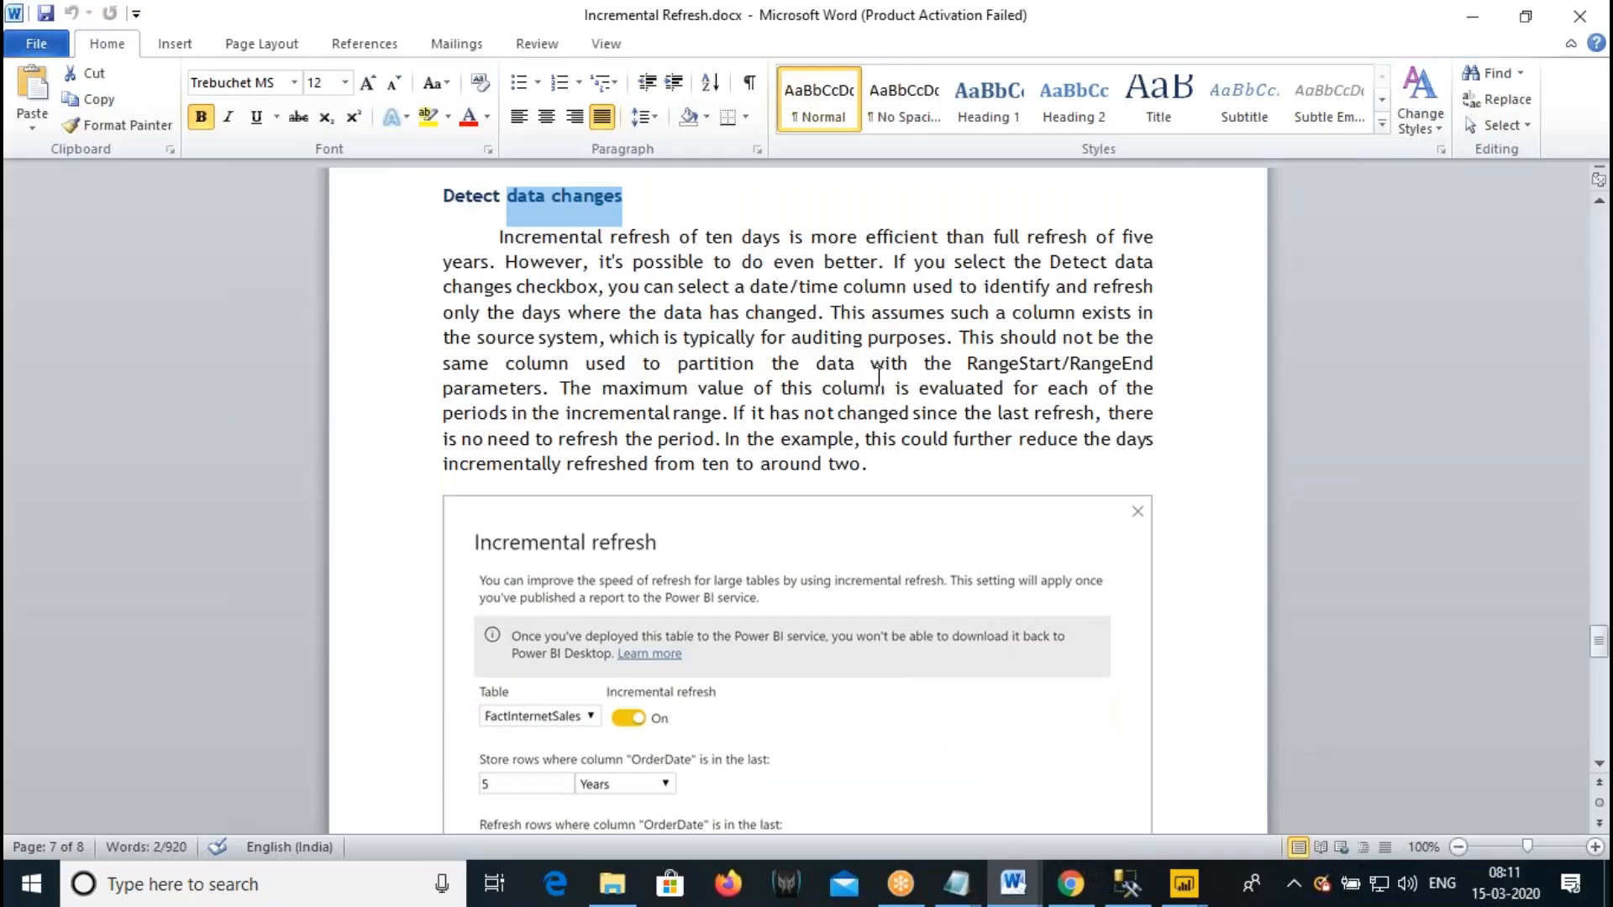
{"action": "scroll", "coordinate": [874, 402], "scroll_direction": "down", "scroll_amount": 3}
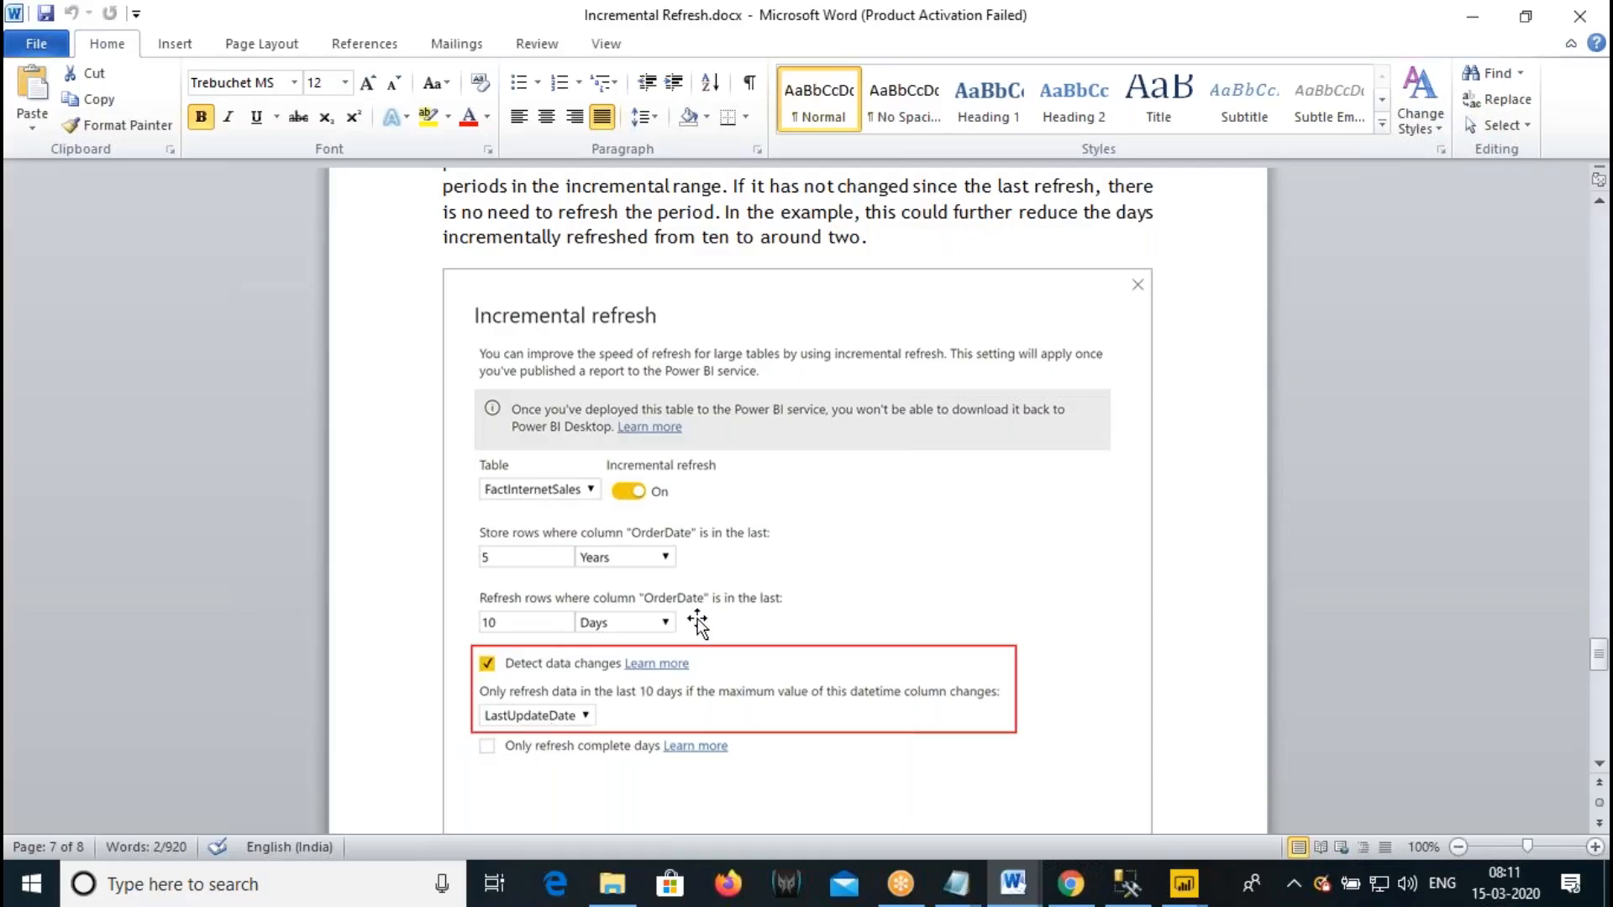
{"action": "scroll", "coordinate": [691, 605], "scroll_direction": "down", "scroll_amount": 10}
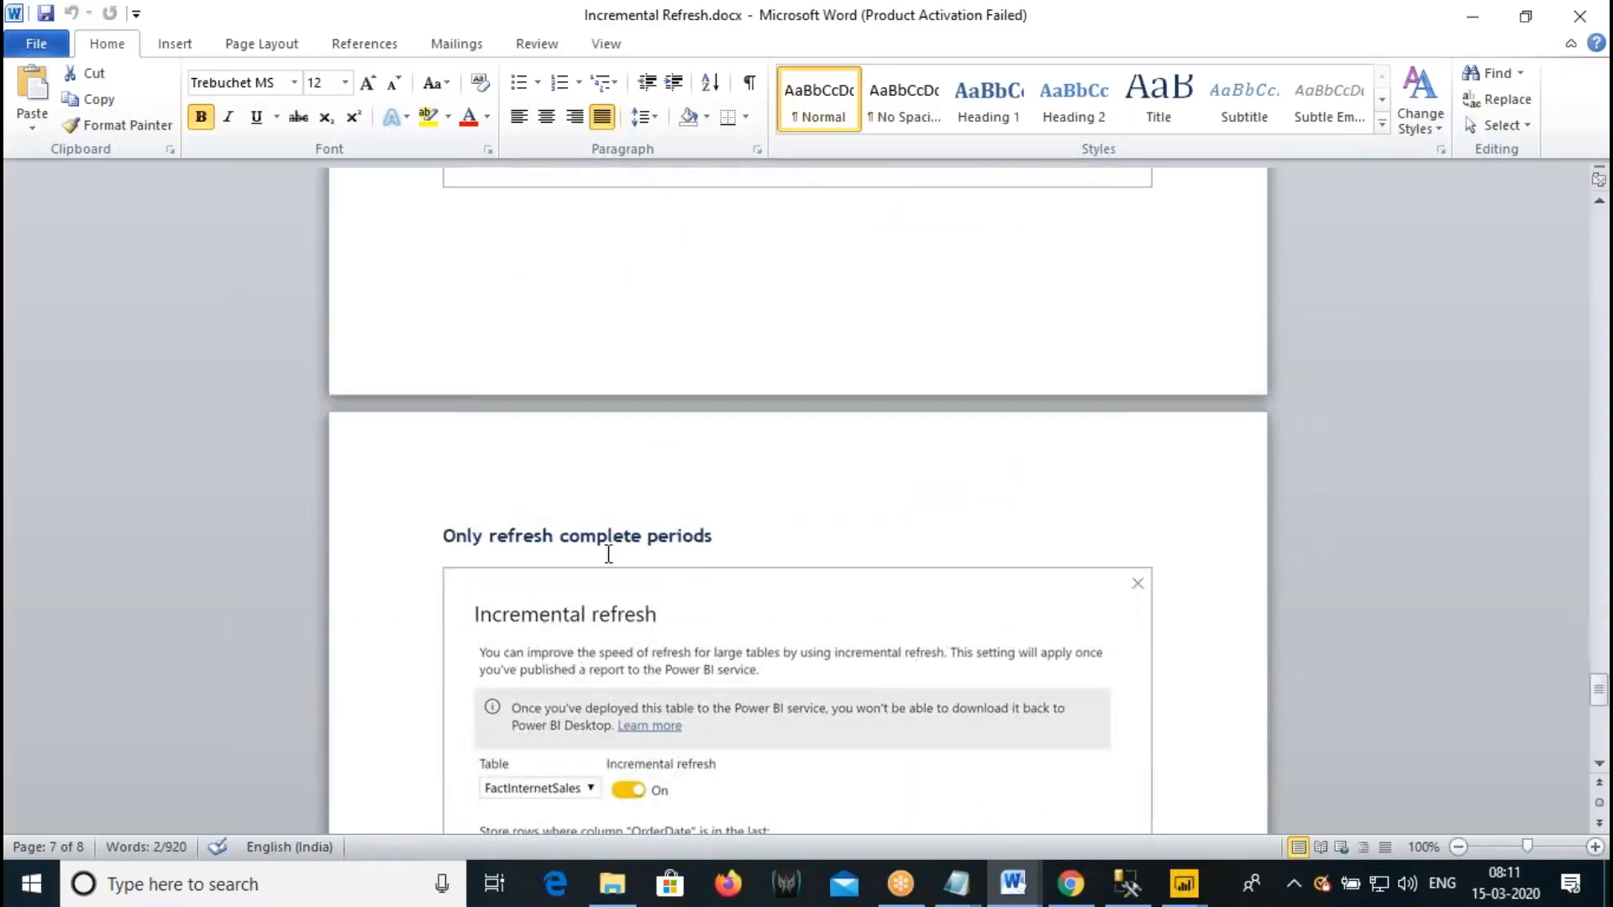
- Read the Only refresh complete periods section, including the 4:00 AM refresh example and the Only refresh complete days option
{"action": "left_click_drag", "start_coordinate": [493, 538], "coordinate": [712, 537]}
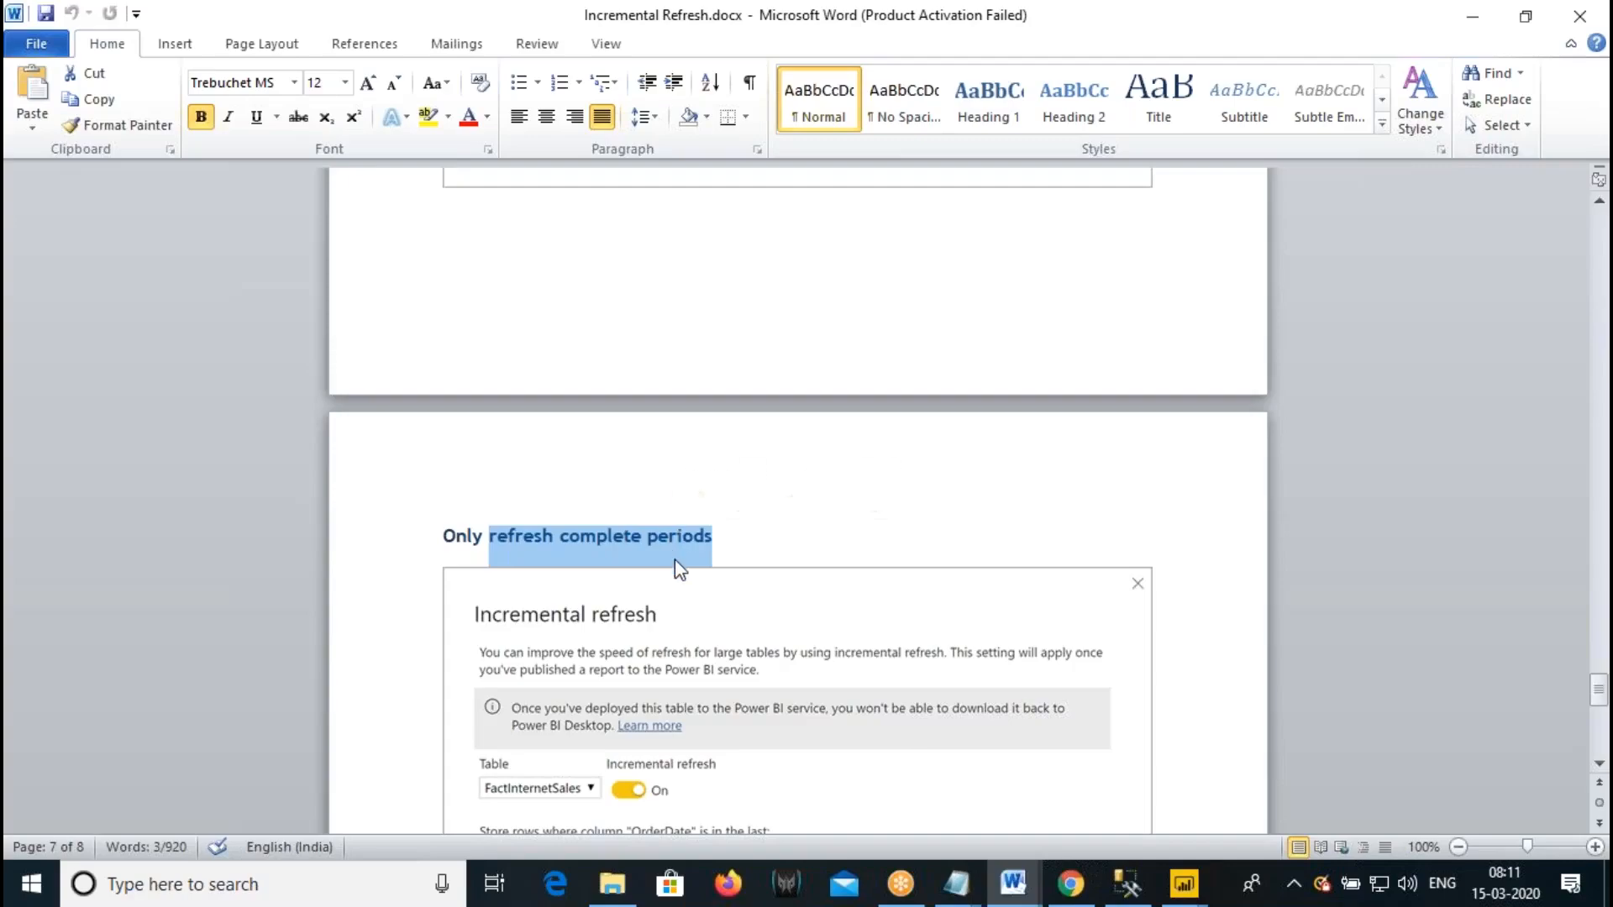
{"action": "scroll", "coordinate": [798, 764], "scroll_direction": "down", "scroll_amount": 8}
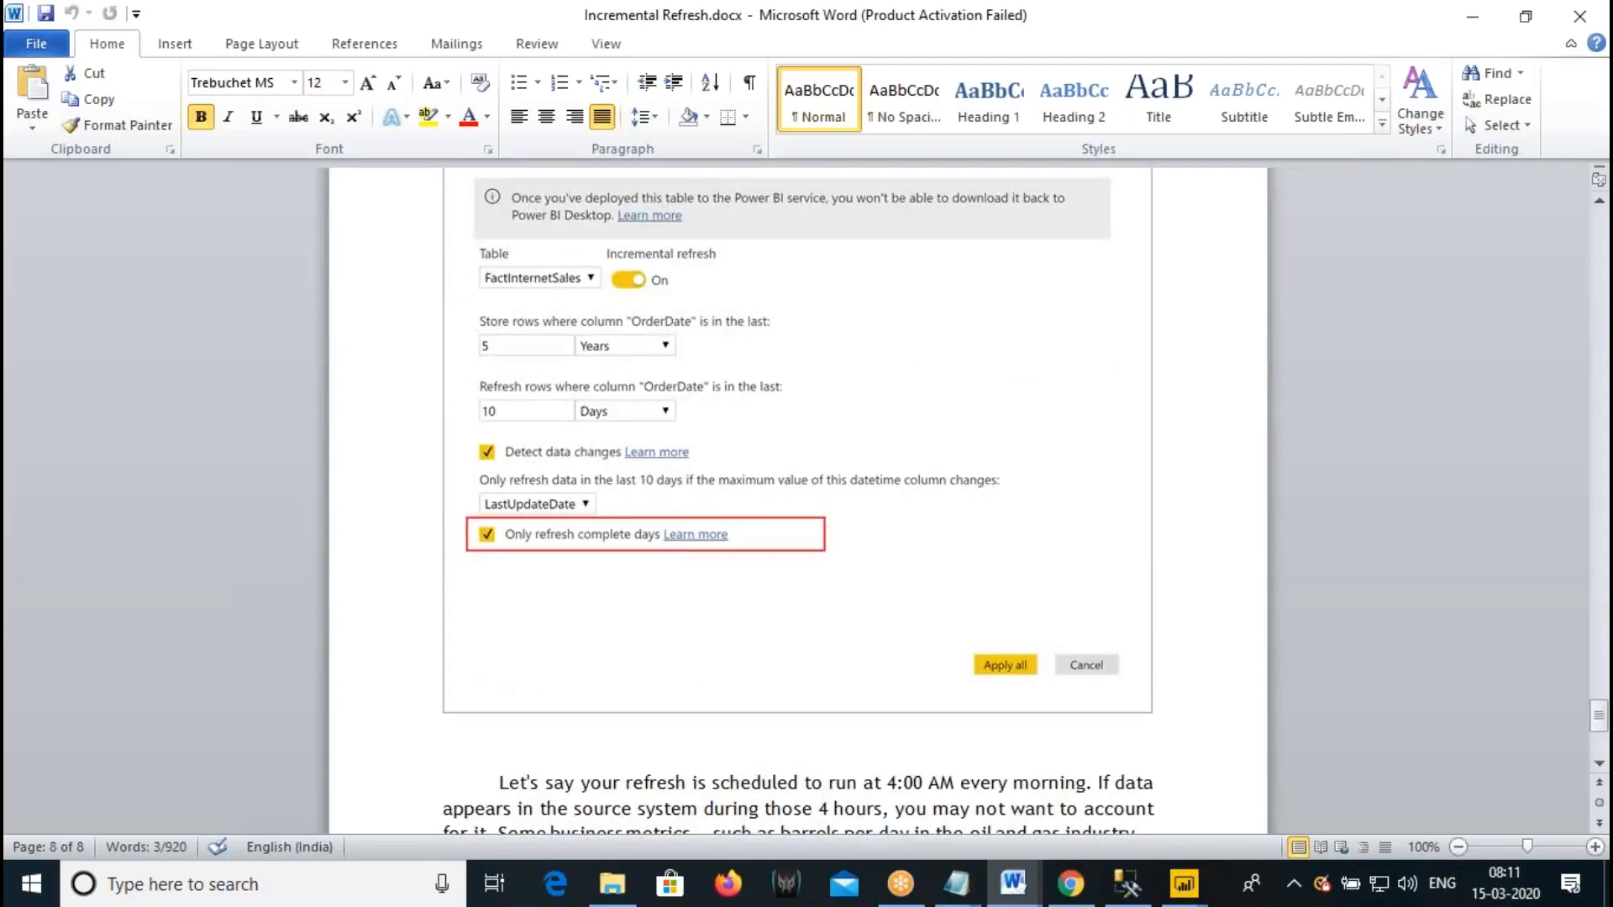
{"action": "scroll", "coordinate": [790, 739], "scroll_direction": "down", "scroll_amount": 3}
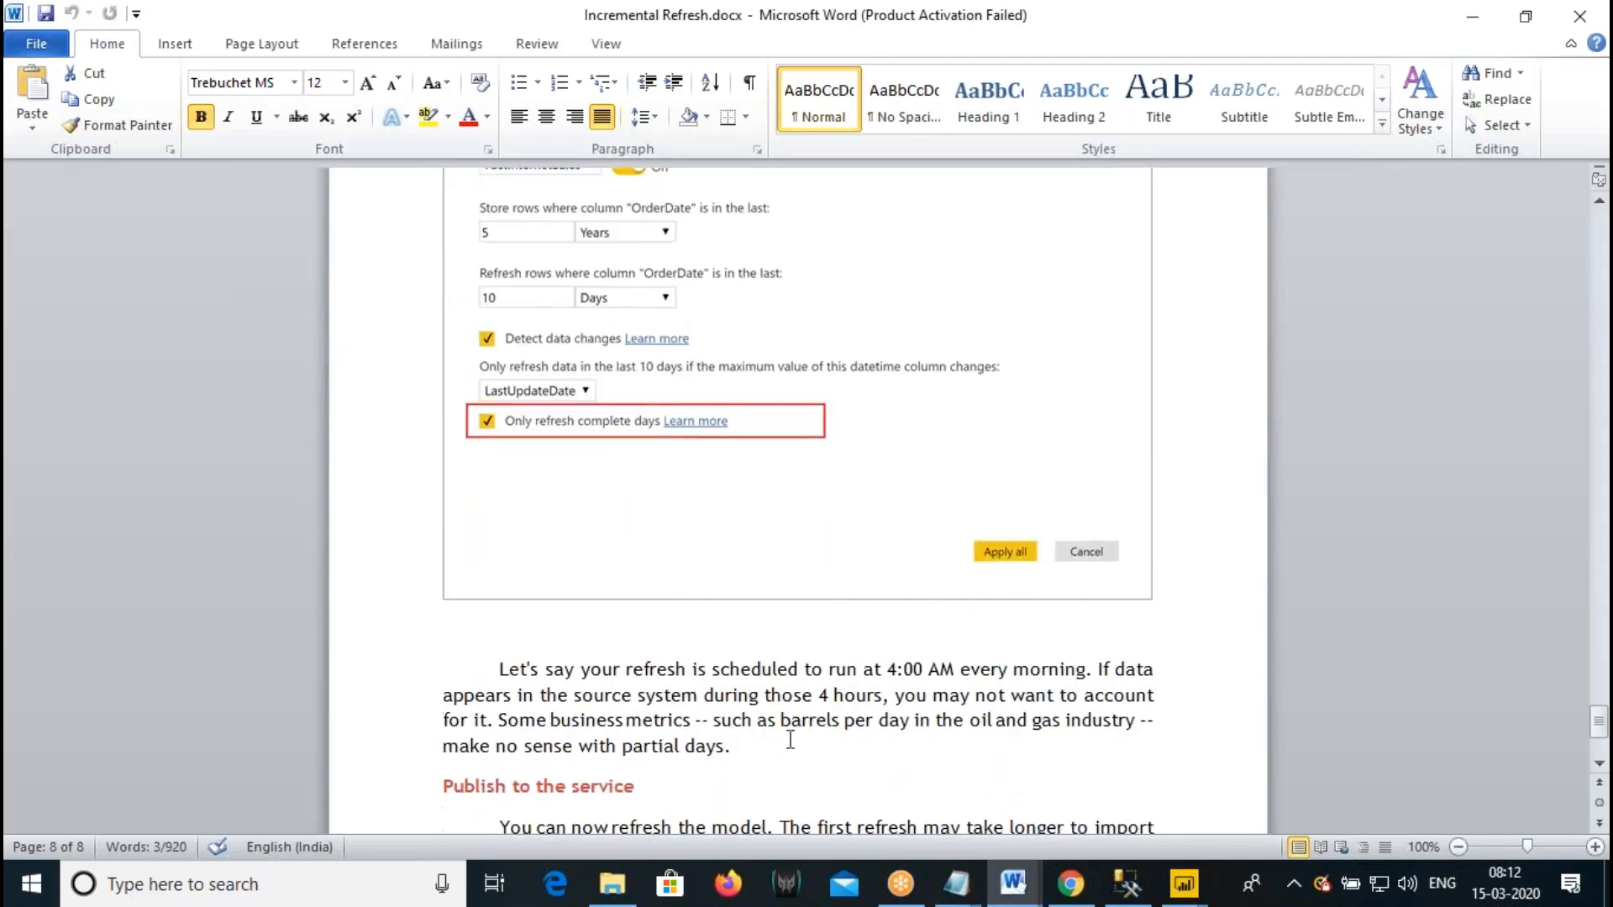
{"action": "left_click_drag", "start_coordinate": [890, 557], "coordinate": [951, 567]}
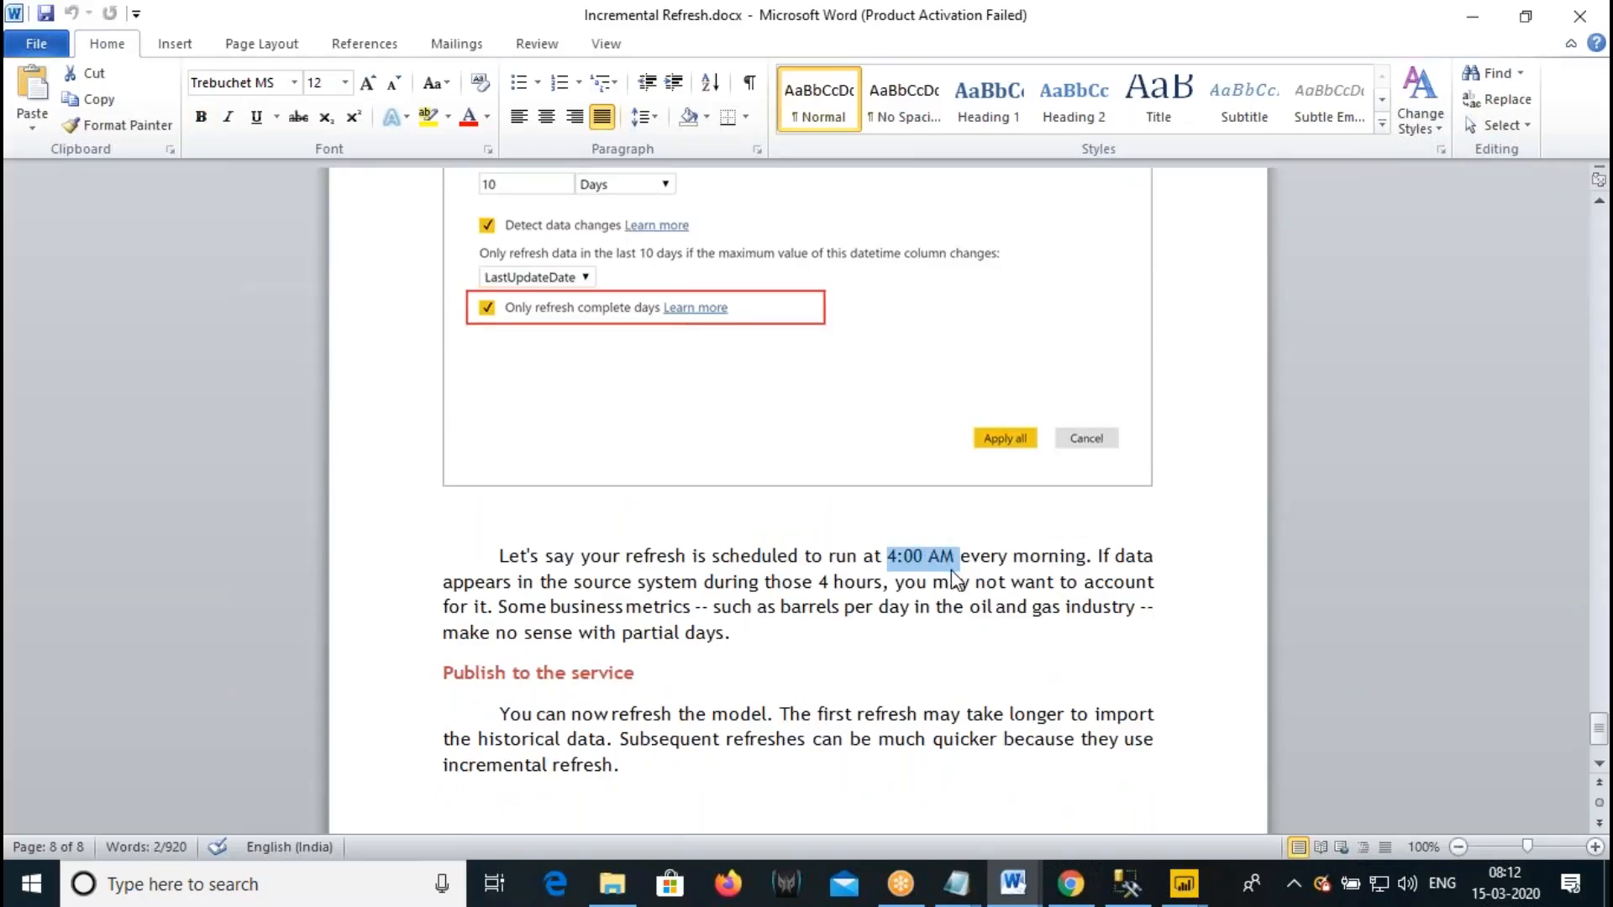
{"action": "left_click", "coordinate": [917, 77]}
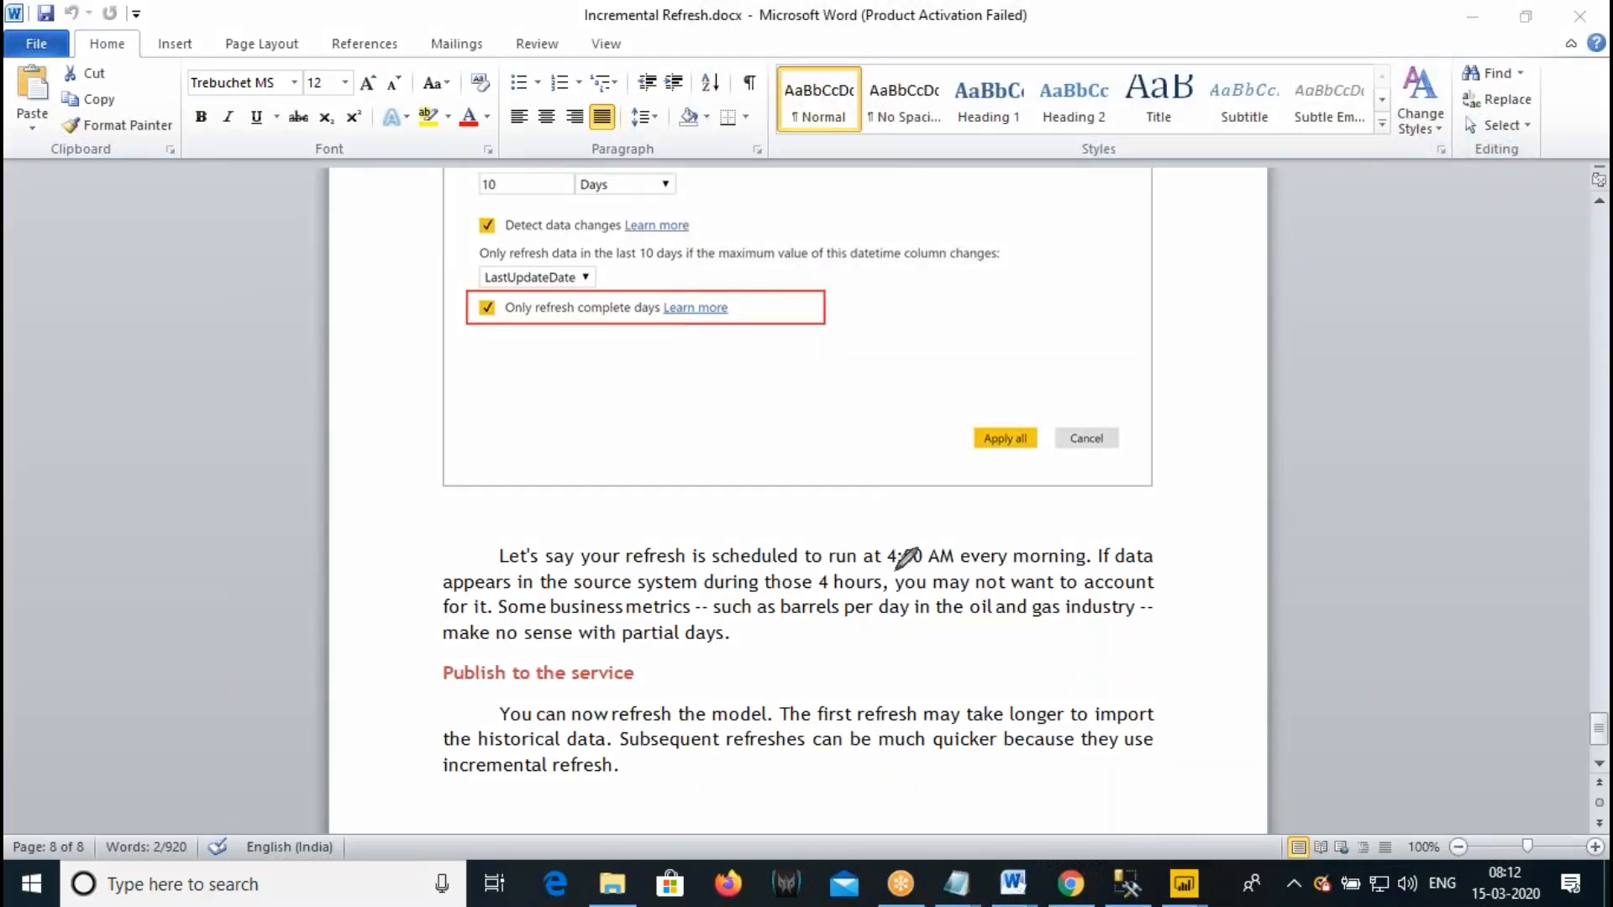
{"action": "left_click_drag", "start_coordinate": [885, 570], "coordinate": [956, 569]}
{"action": "left_click_drag", "start_coordinate": [803, 622], "coordinate": [913, 620]}
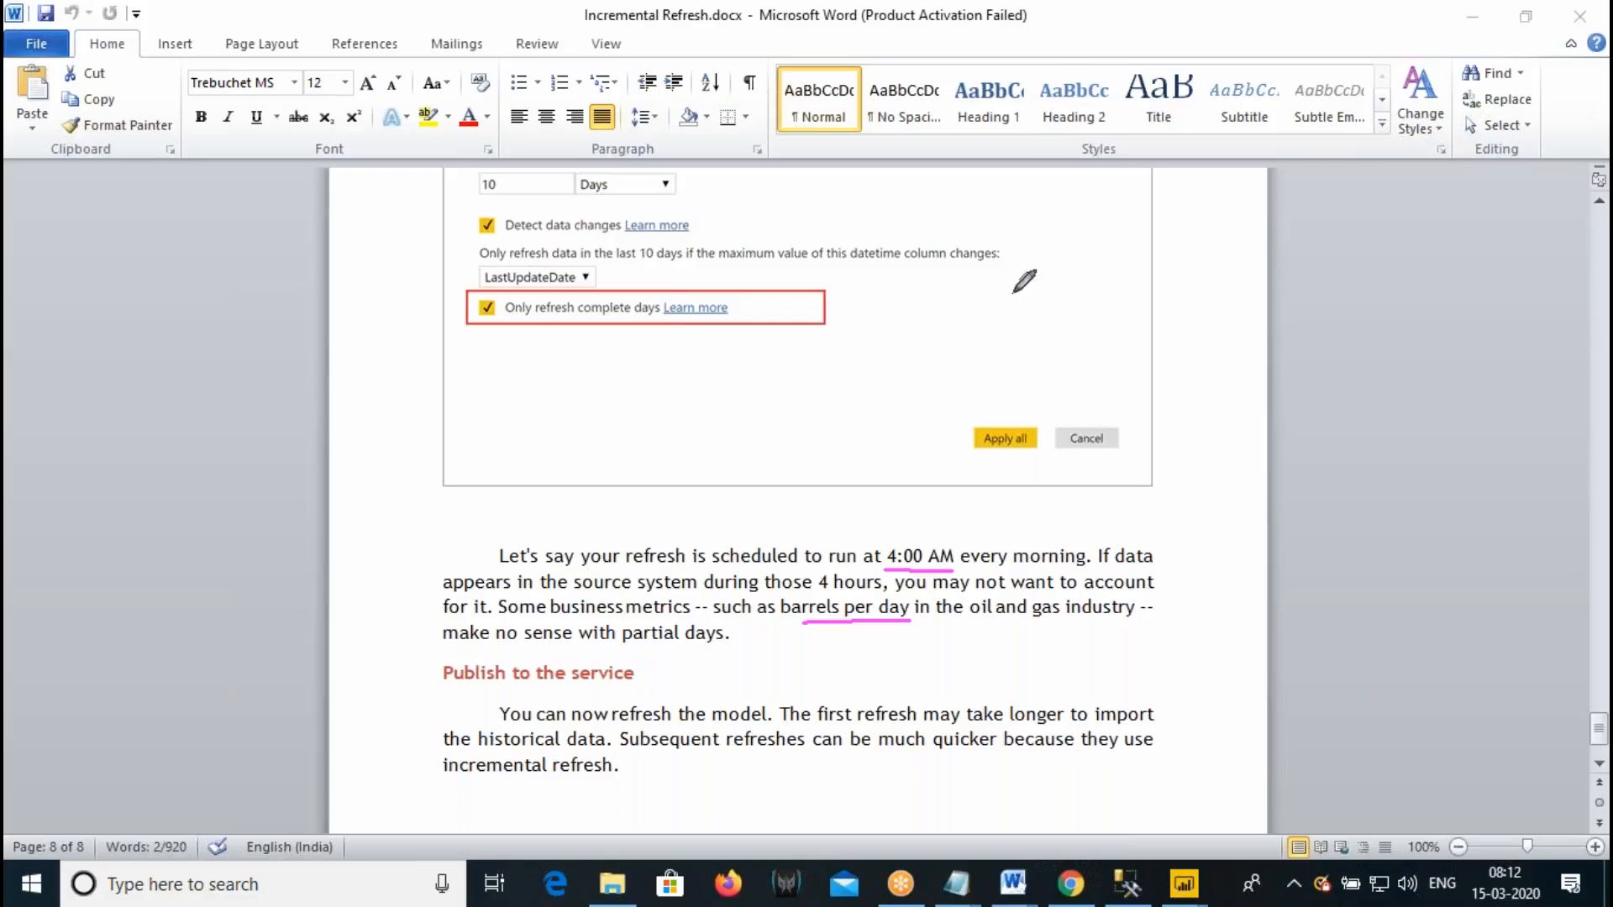
{"action": "left_click_drag", "start_coordinate": [539, 321], "coordinate": [651, 313]}
{"action": "left_click", "coordinate": [1019, 80]}
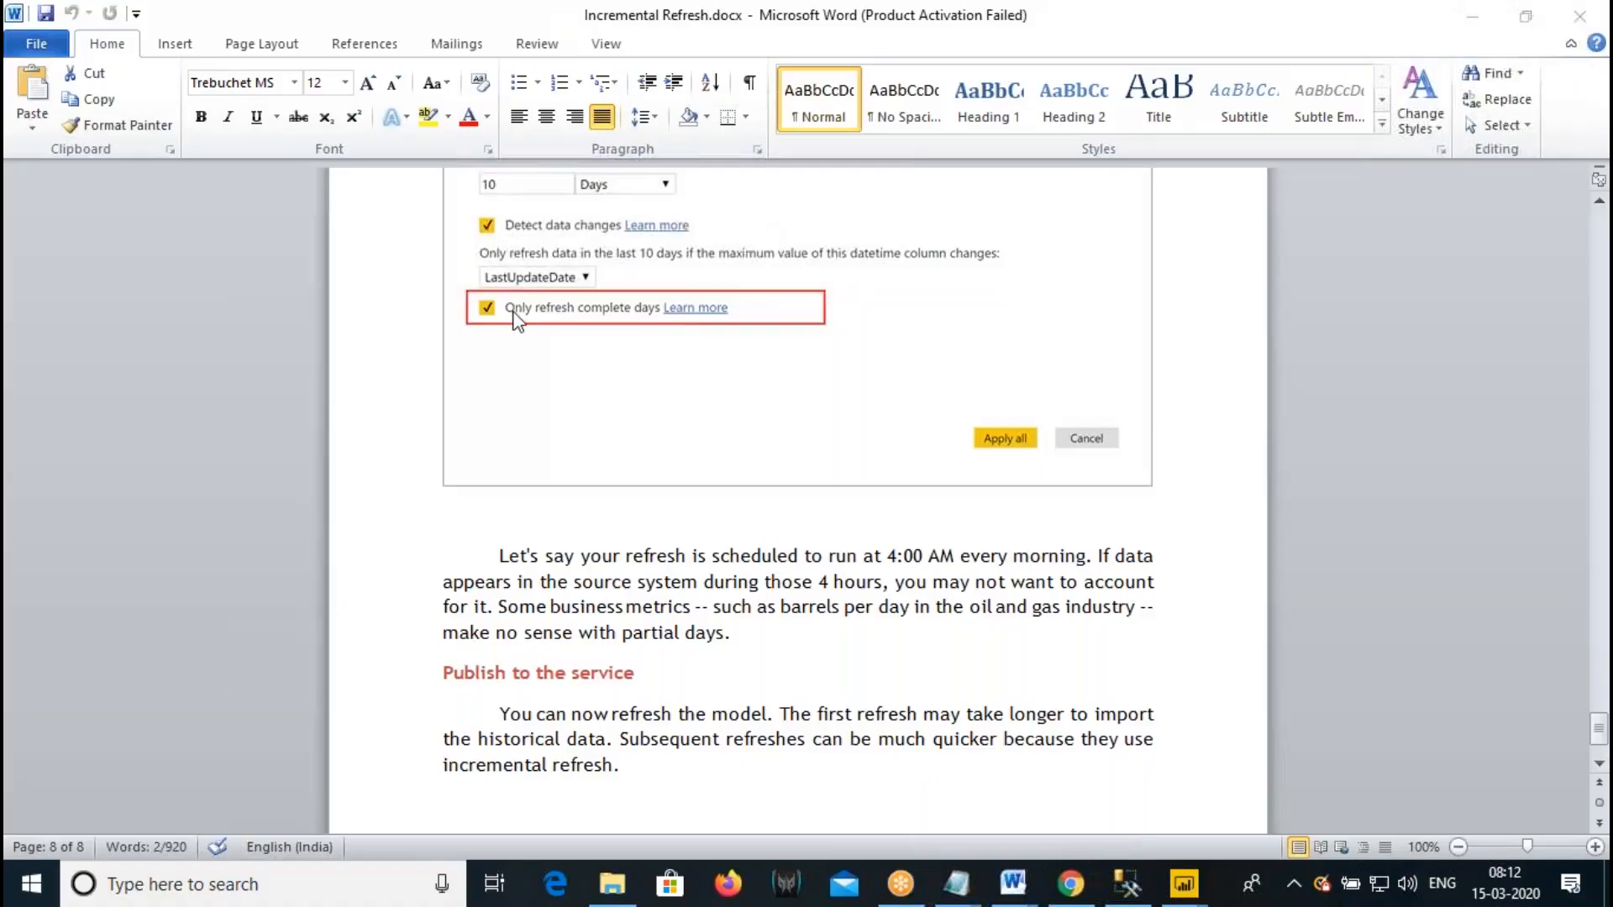
- Switch to Power BI Desktop and enable Only refresh complete days in the FactInternetSales incremental refresh policy
{"action": "mouse_move", "coordinate": [1183, 882]}
{"action": "left_click", "coordinate": [1271, 813]}
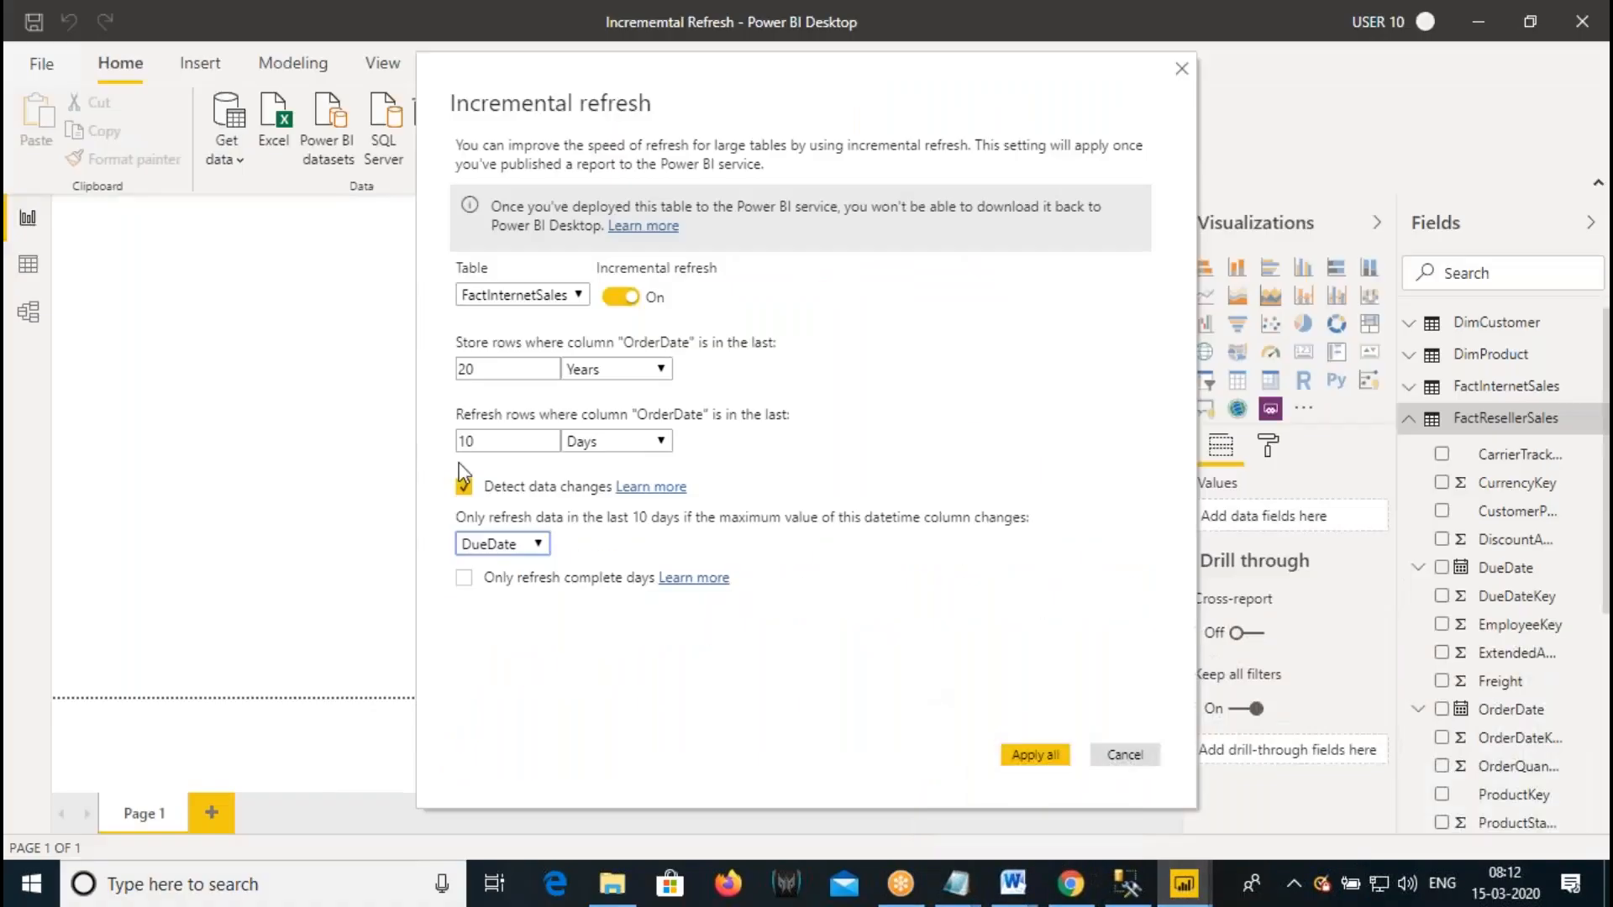
{"action": "left_click", "coordinate": [463, 578]}
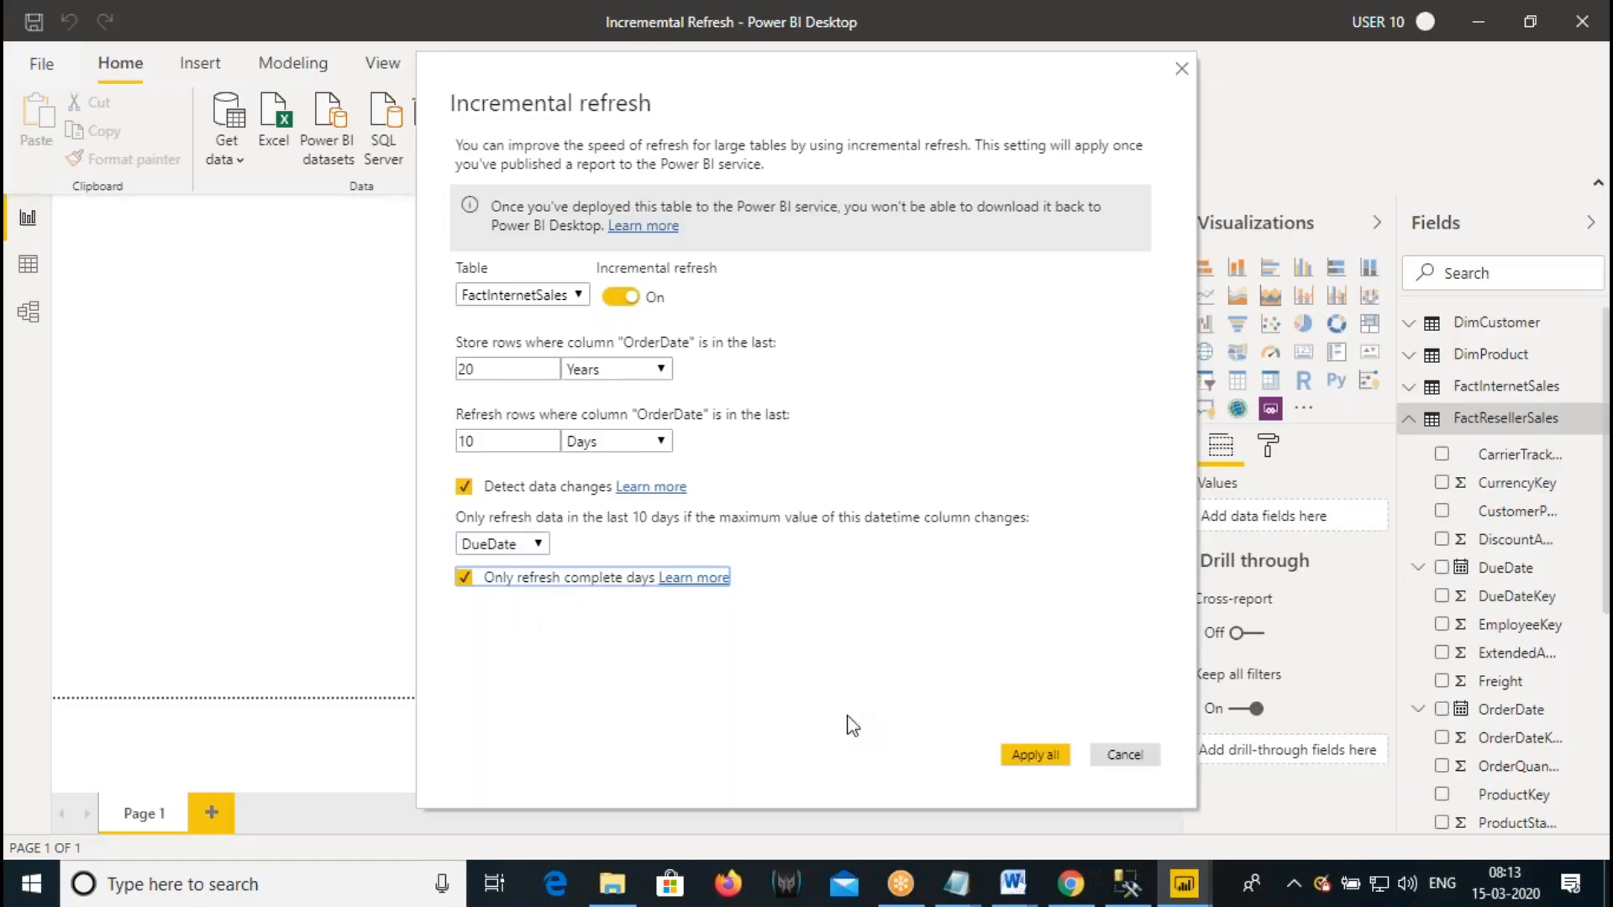
- Turn off Detect data changes and Only refresh complete days for FactInternetSales, and apply the policy
{"action": "left_click", "coordinate": [464, 487]}
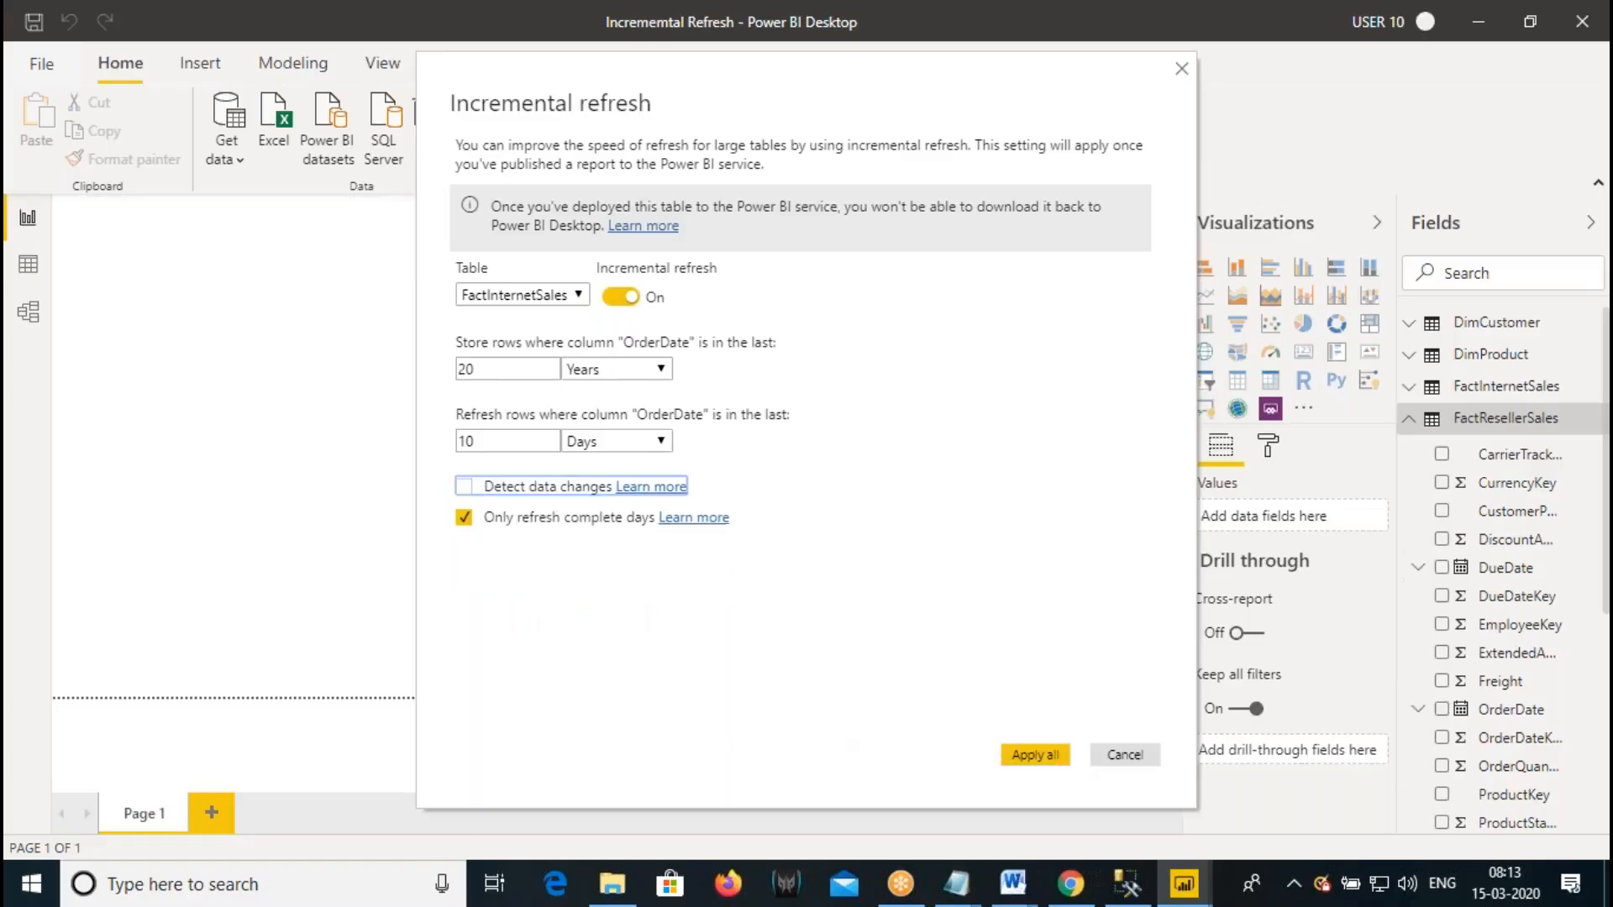
{"action": "left_click", "coordinate": [466, 518]}
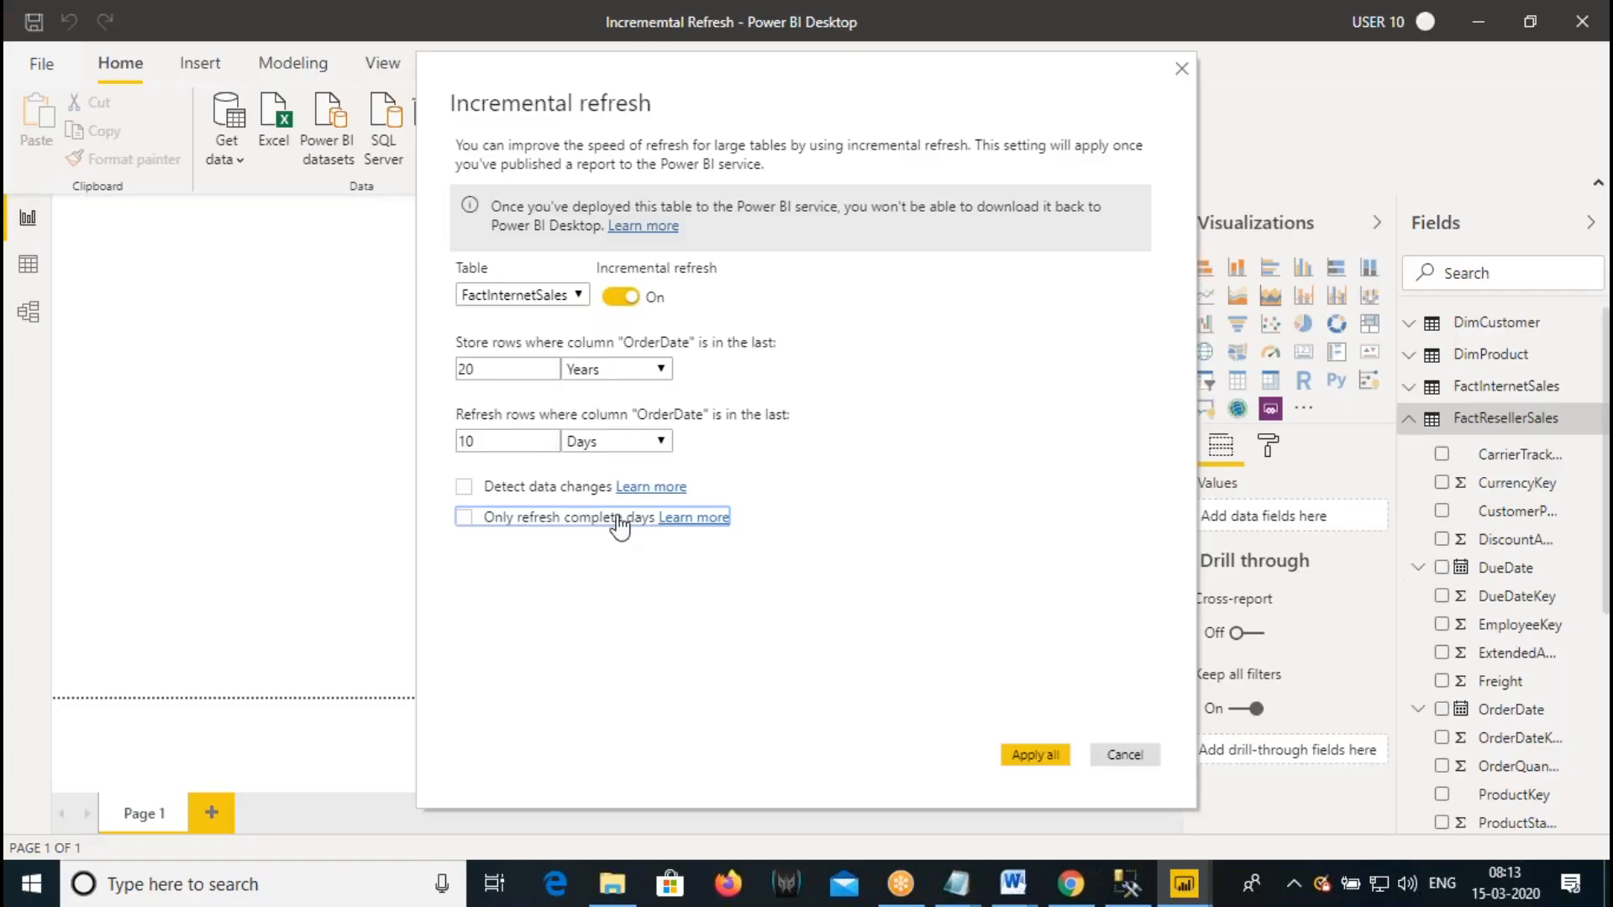
{"action": "left_click", "coordinate": [1034, 753]}
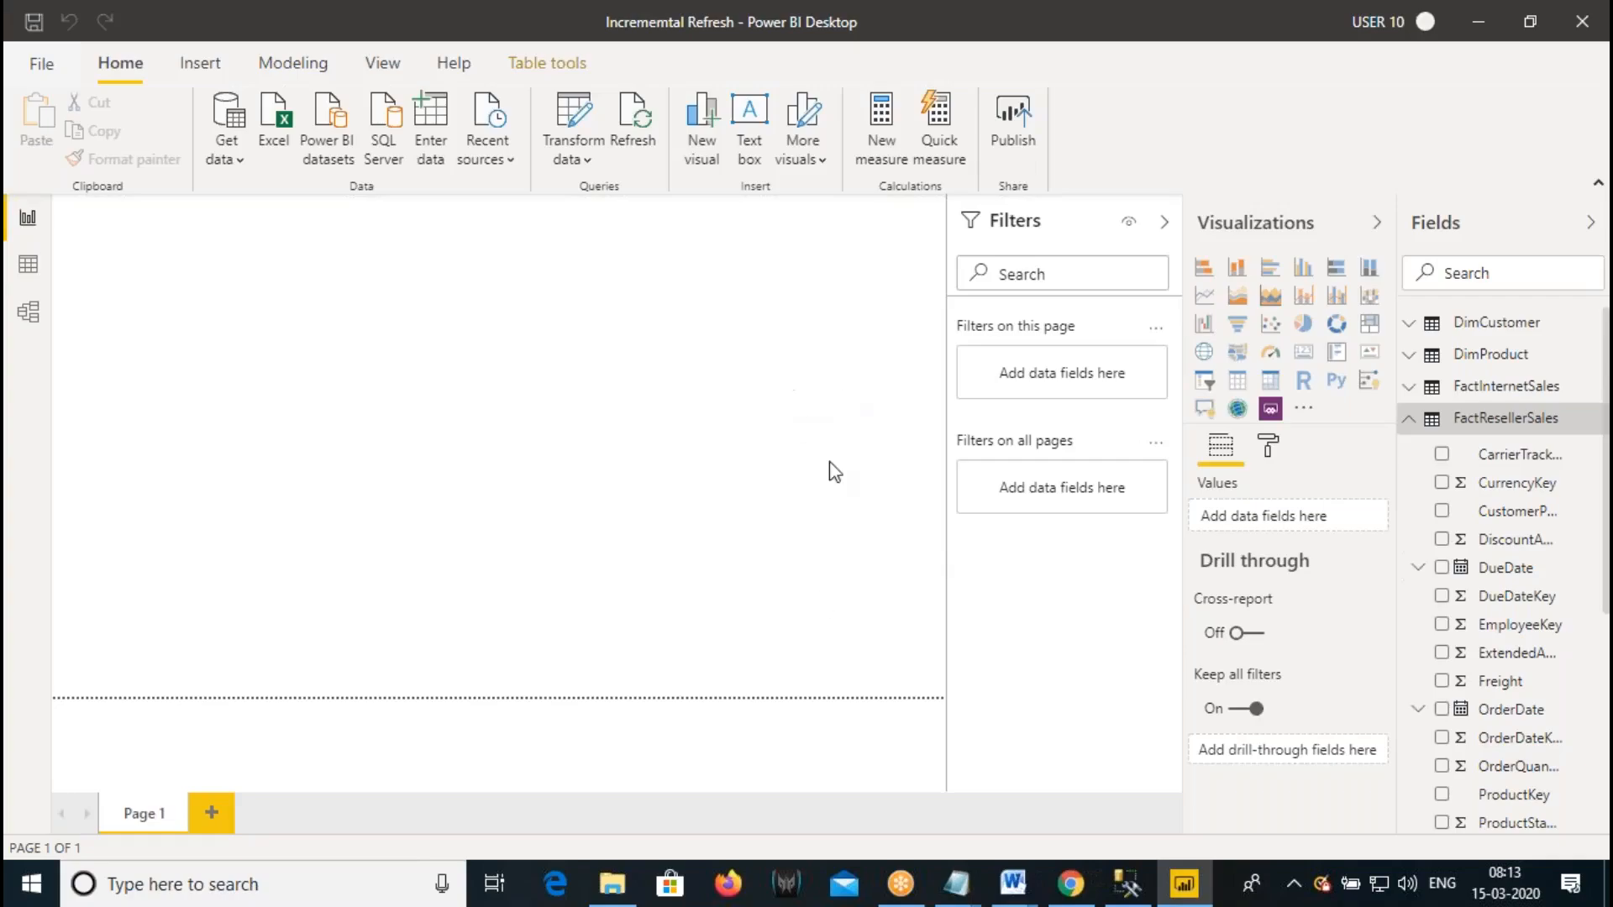
{"action": "left_click", "coordinate": [1068, 882]}
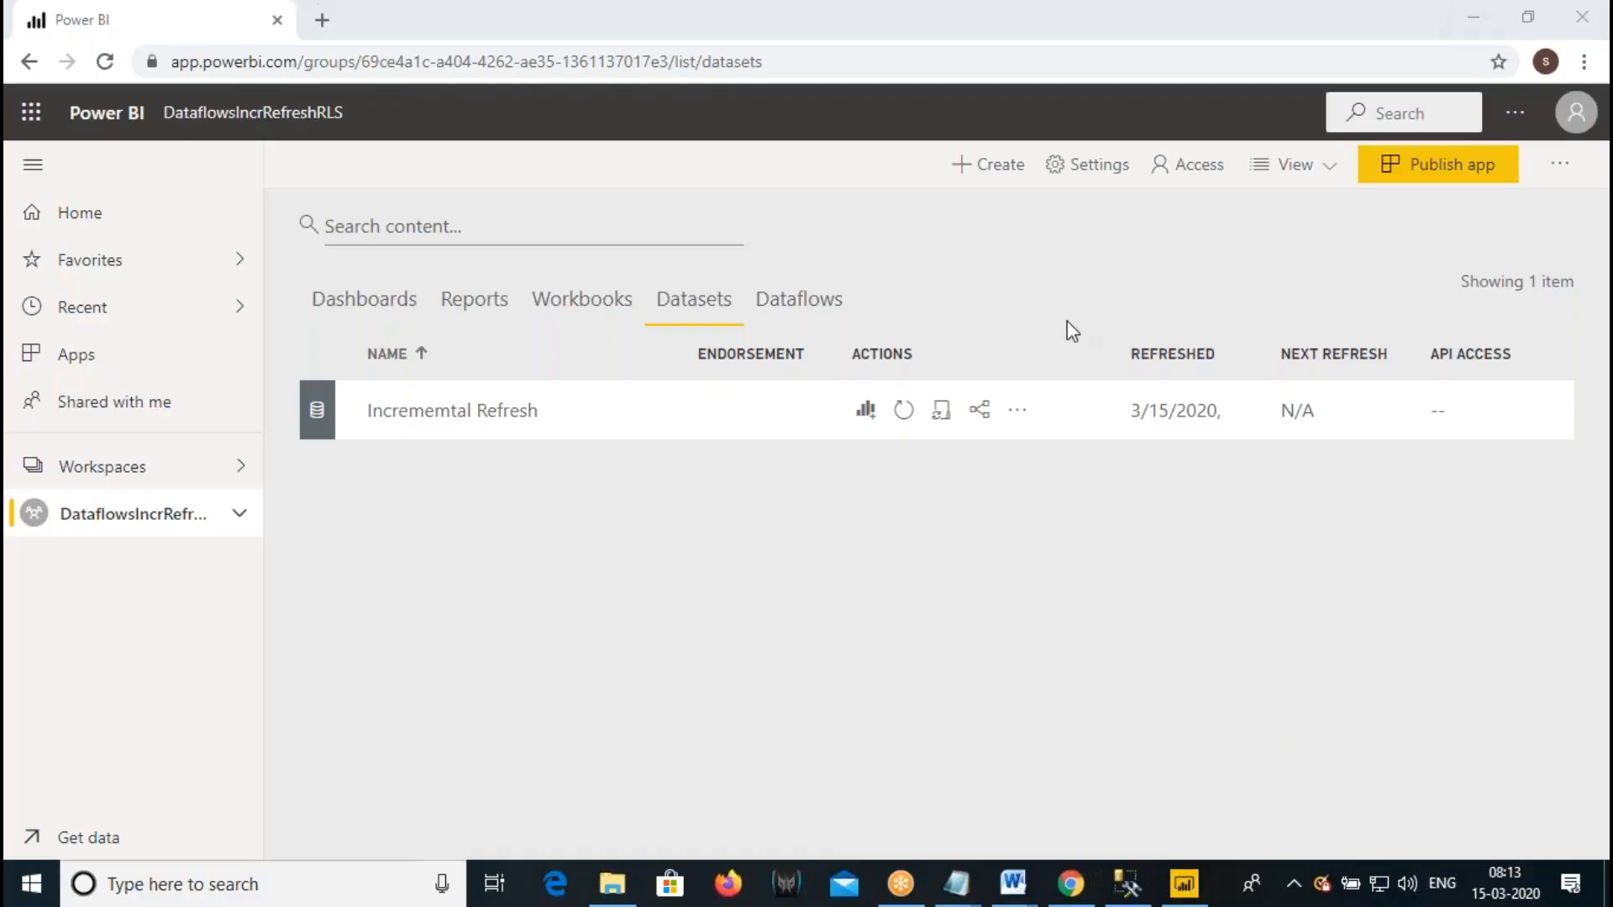
{"action": "left_click", "coordinate": [1186, 888]}
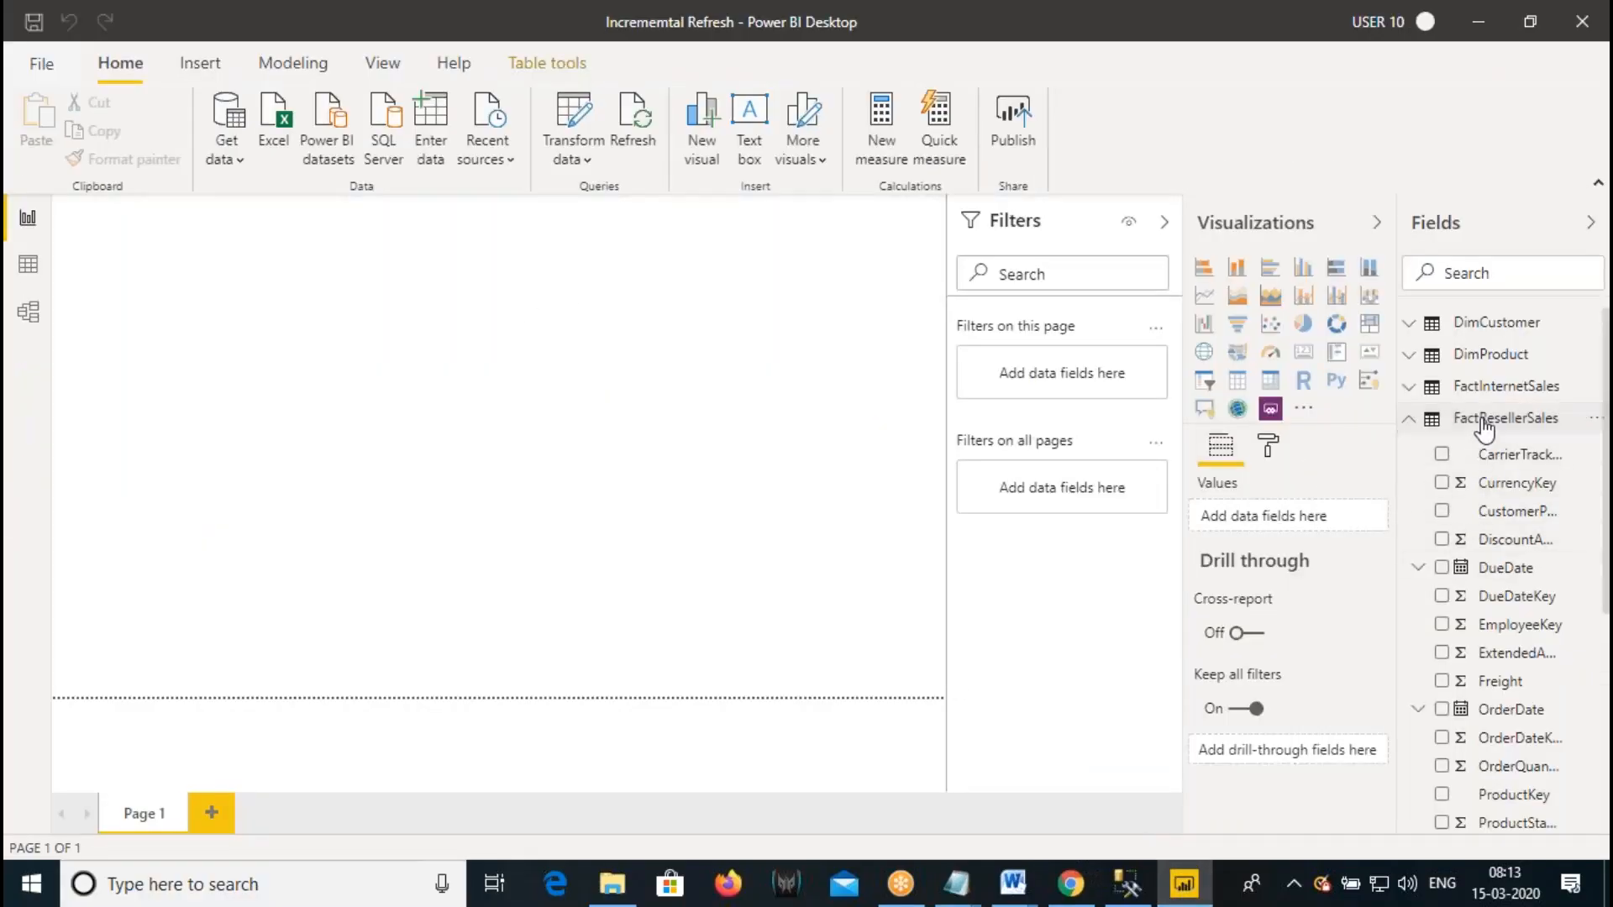
{"action": "right_click", "coordinate": [1494, 393]}
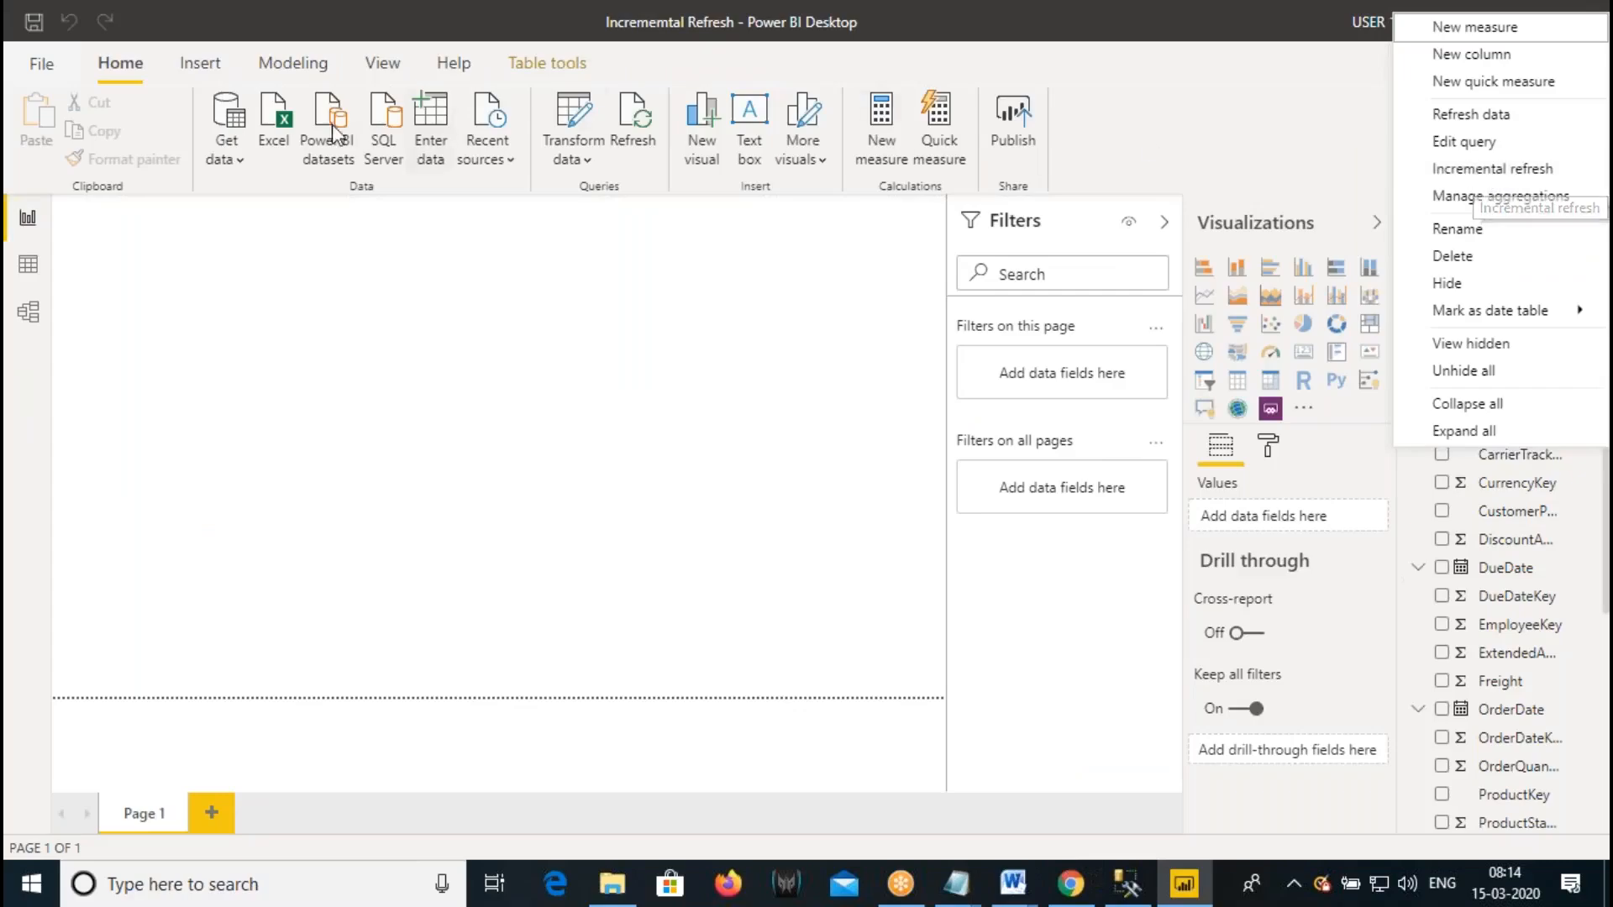
{"action": "left_click", "coordinate": [280, 68]}
{"action": "left_click", "coordinate": [280, 68]}
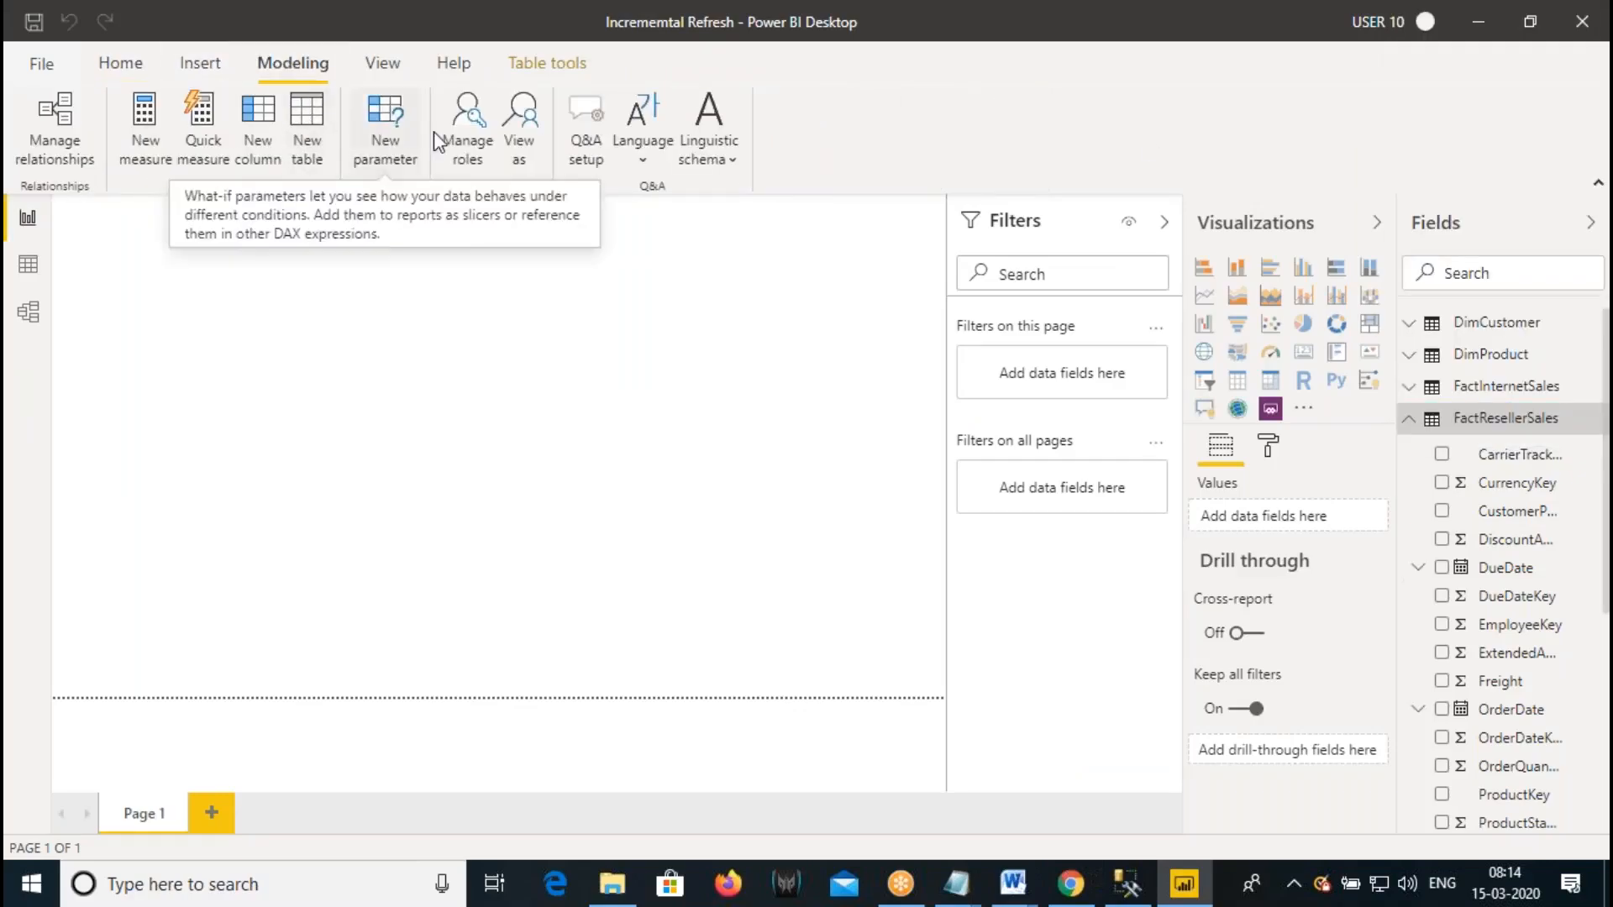
{"action": "left_click", "coordinate": [114, 67]}
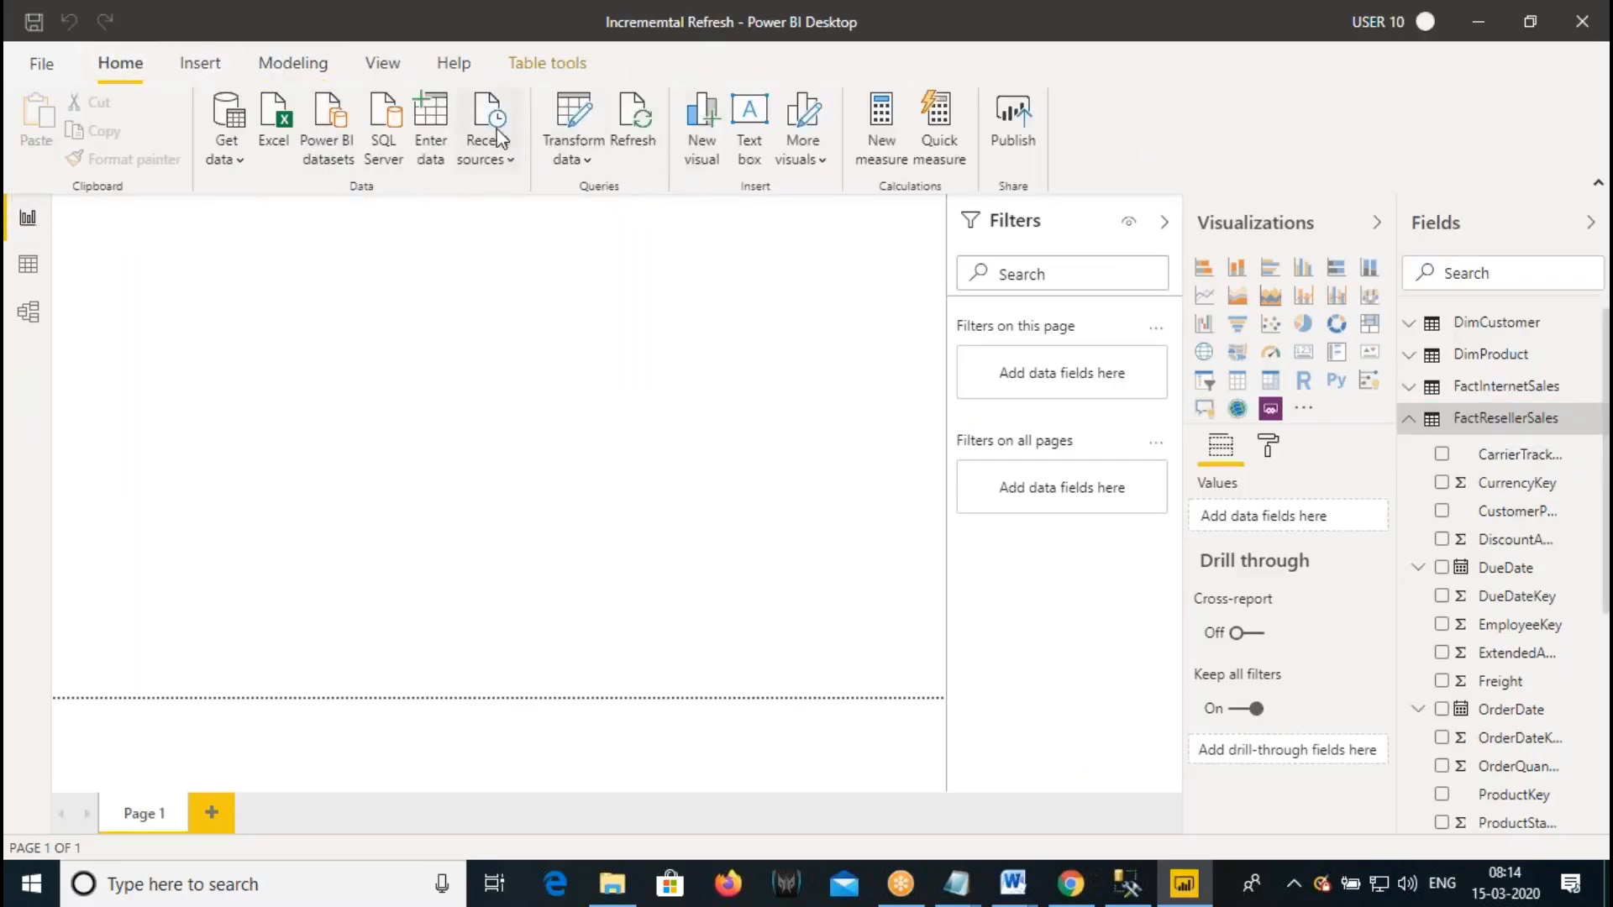
- Open the Power Query Editor and look through the columns and filter of the FactInternetSales query
{"action": "left_click", "coordinate": [573, 117]}
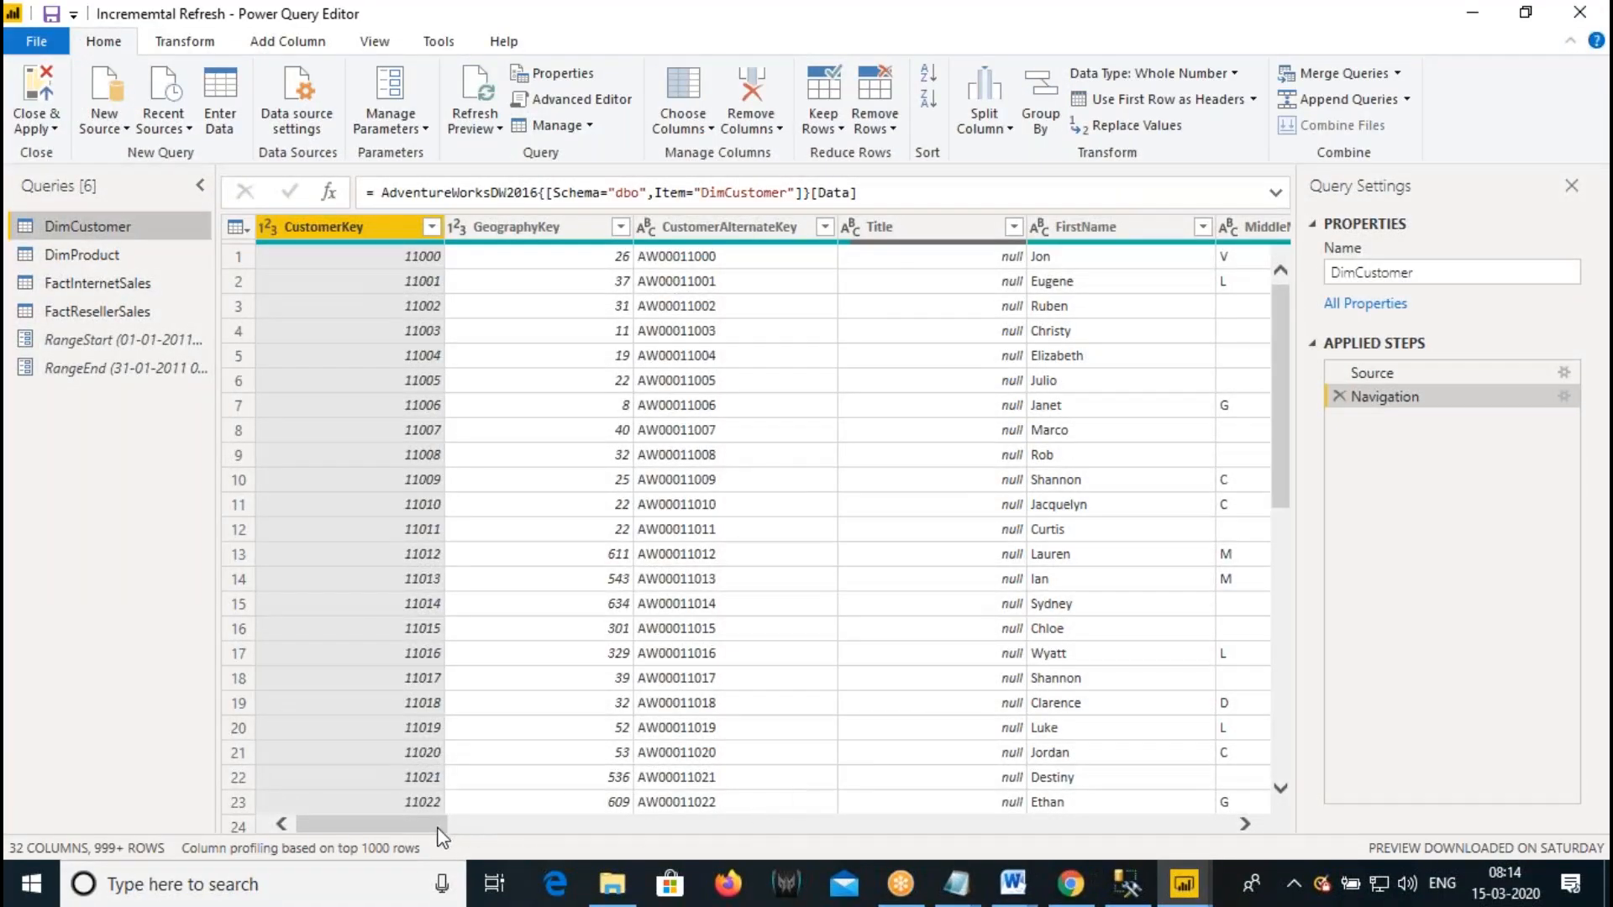
{"action": "left_click", "coordinate": [126, 286]}
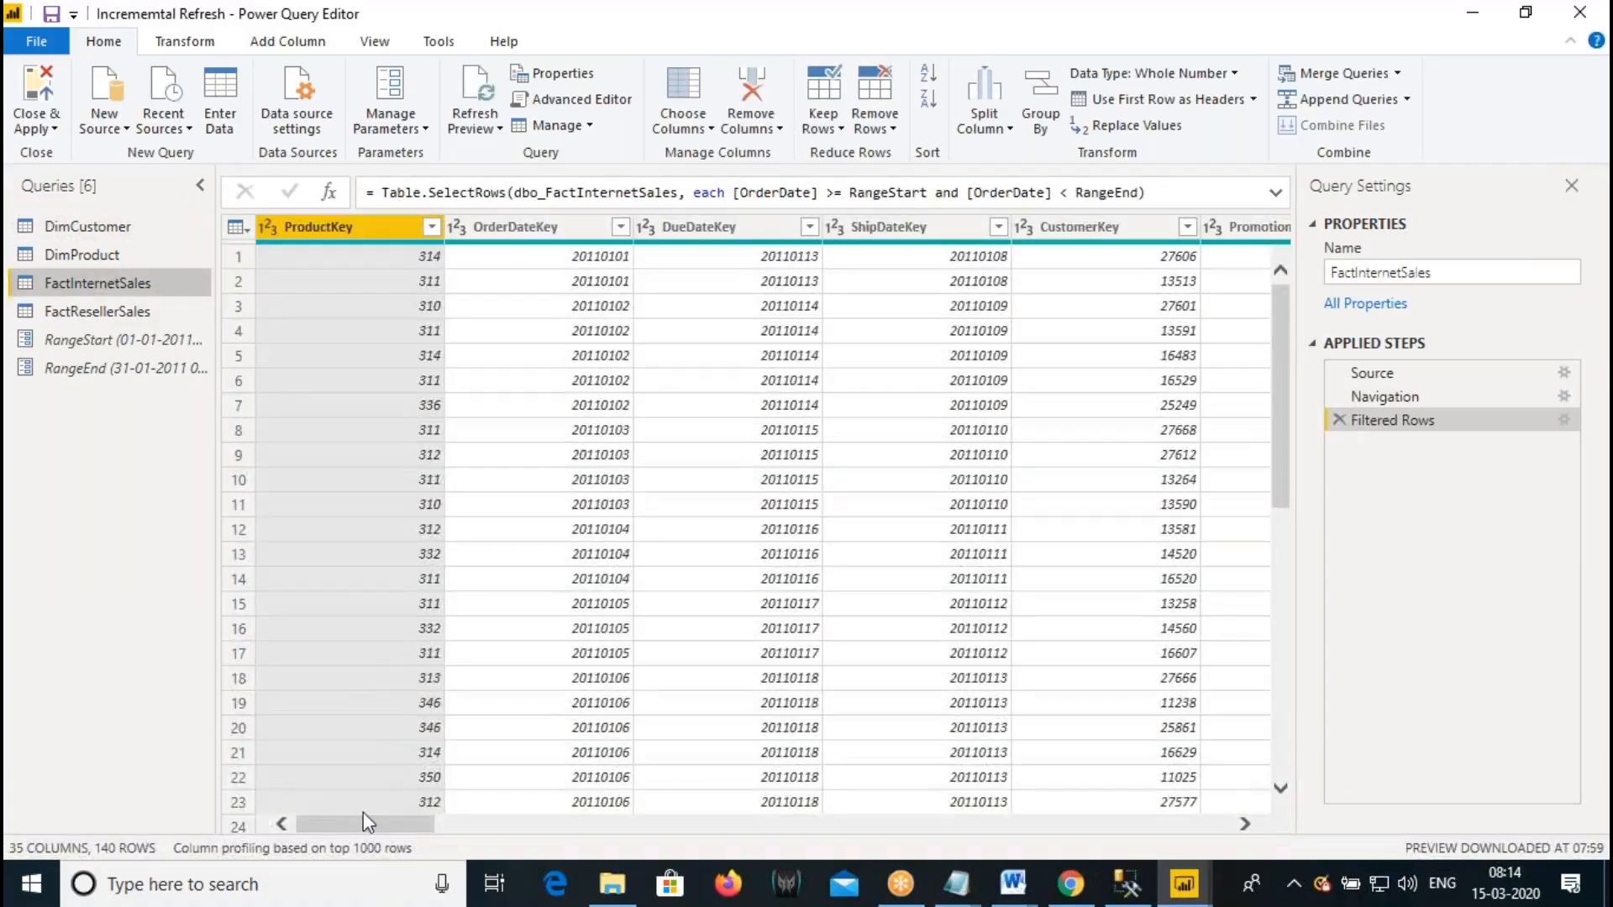
{"action": "left_click_drag", "start_coordinate": [381, 827], "coordinate": [486, 835]}
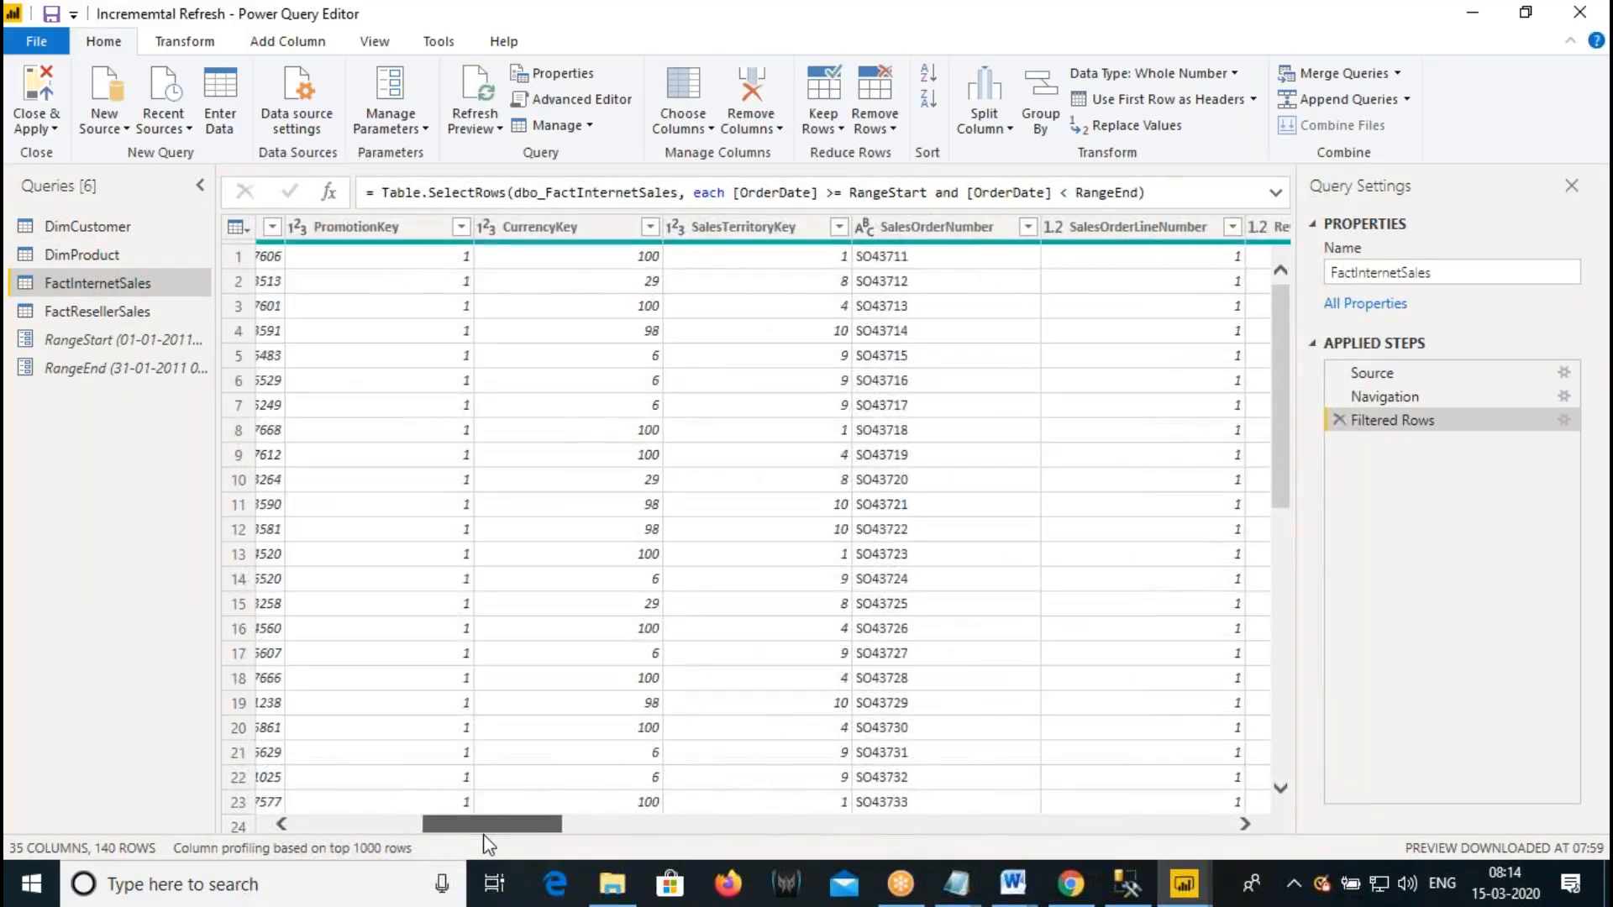
- Review the RangeStart and RangeEnd parameter definitions, and leave them without saving changes
{"action": "left_click", "coordinate": [119, 348]}
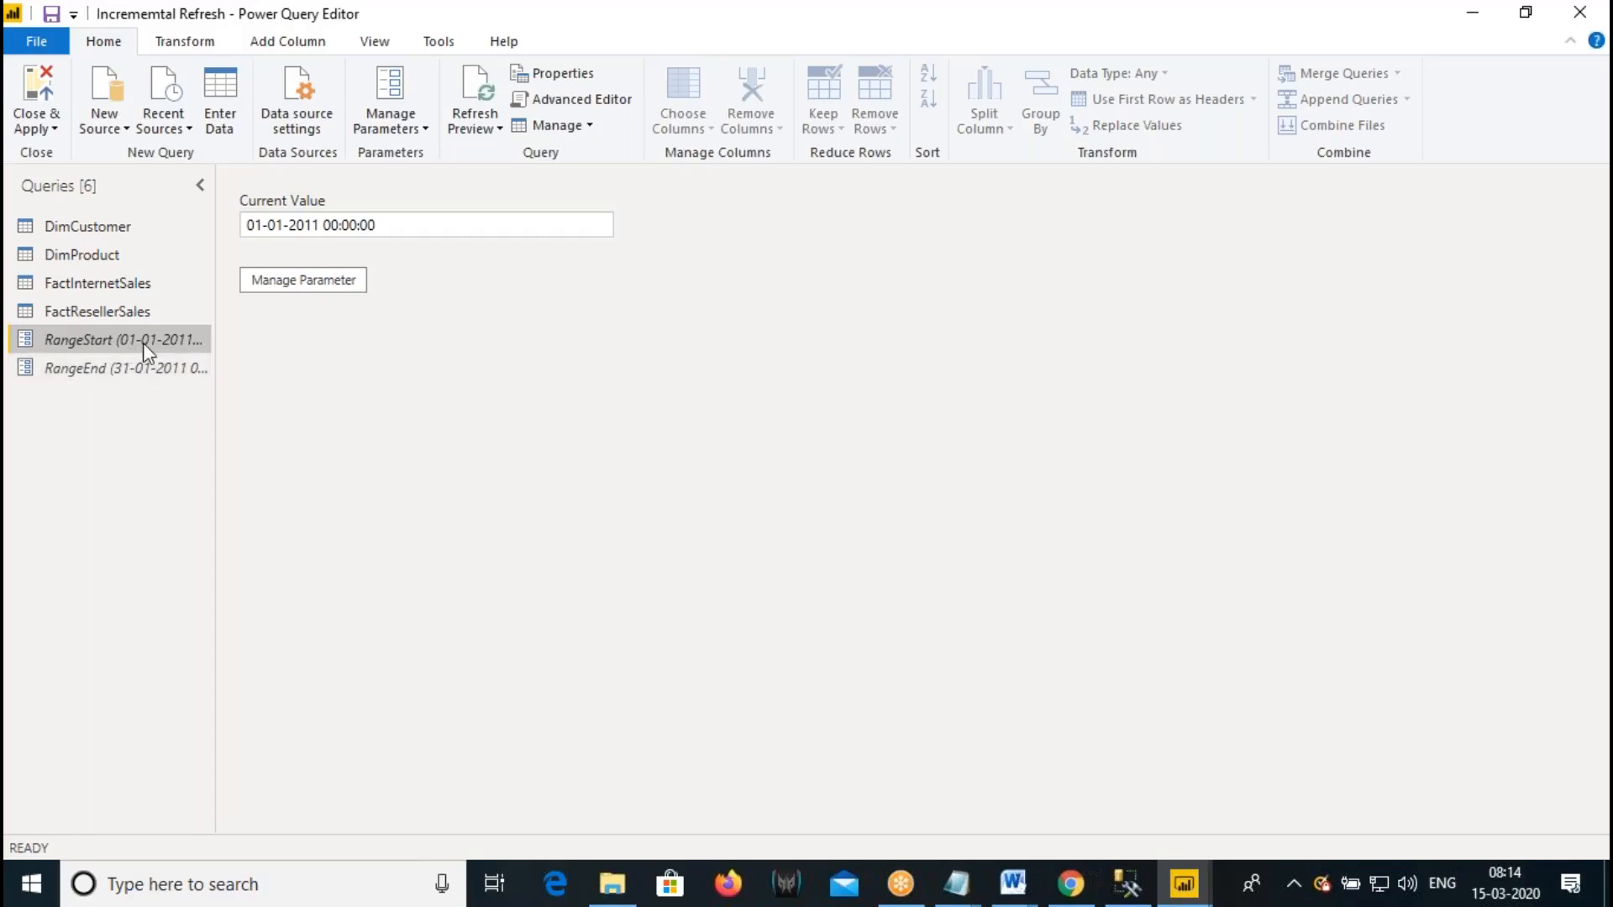
{"action": "left_click", "coordinate": [403, 126]}
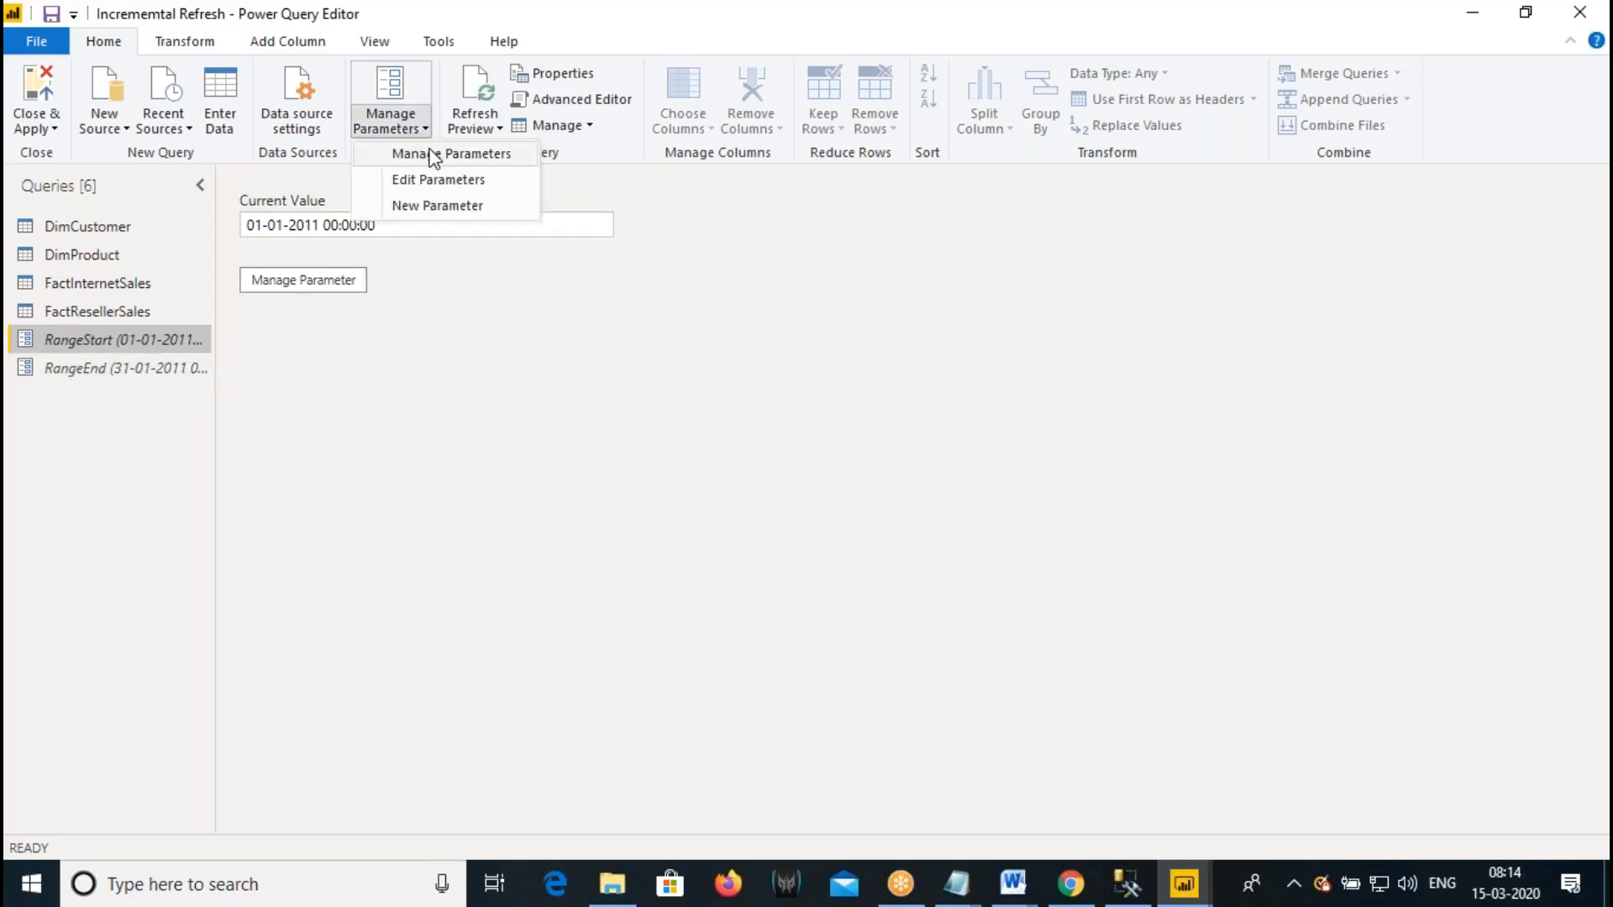
{"action": "left_click", "coordinate": [437, 153]}
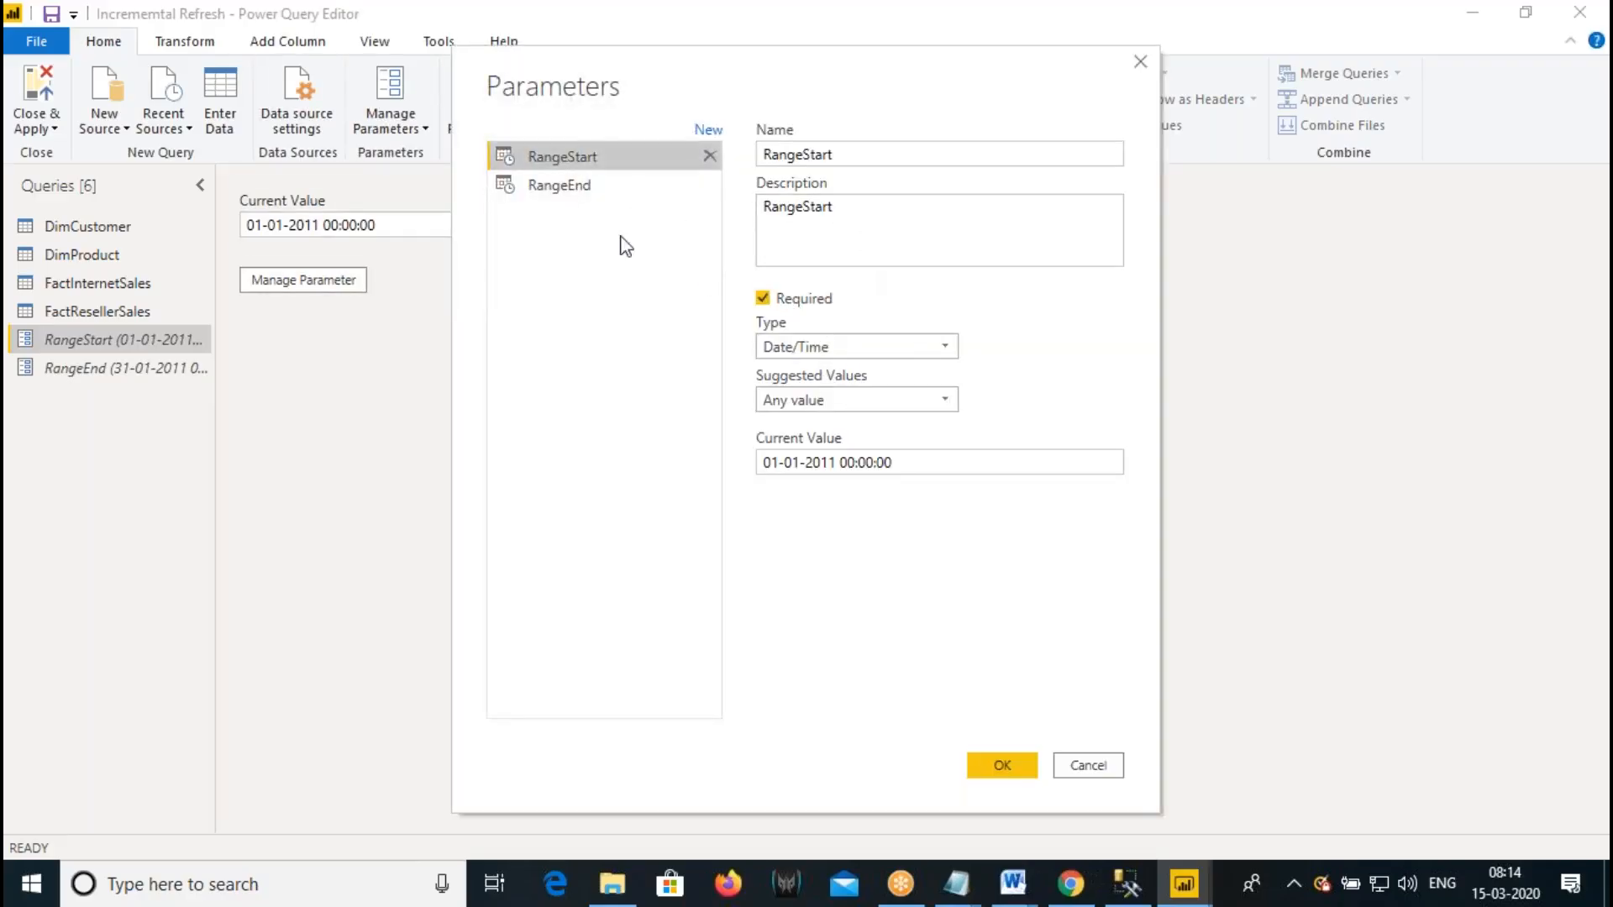
{"action": "left_click", "coordinate": [559, 186]}
{"action": "left_click", "coordinate": [1088, 764]}
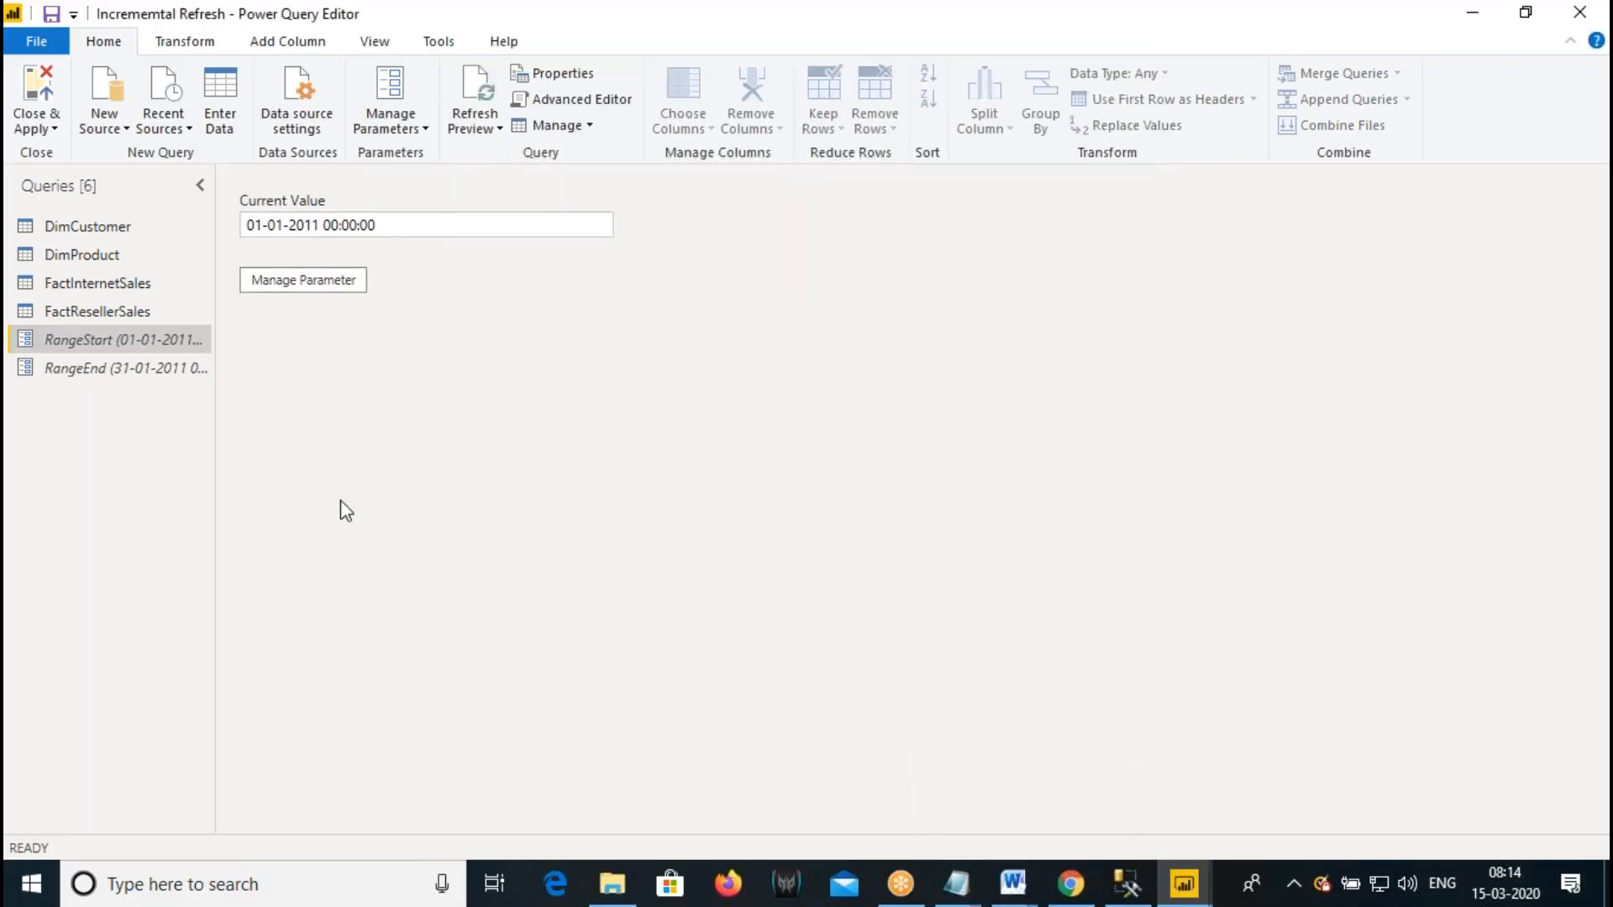
{"action": "left_click", "coordinate": [1070, 884]}
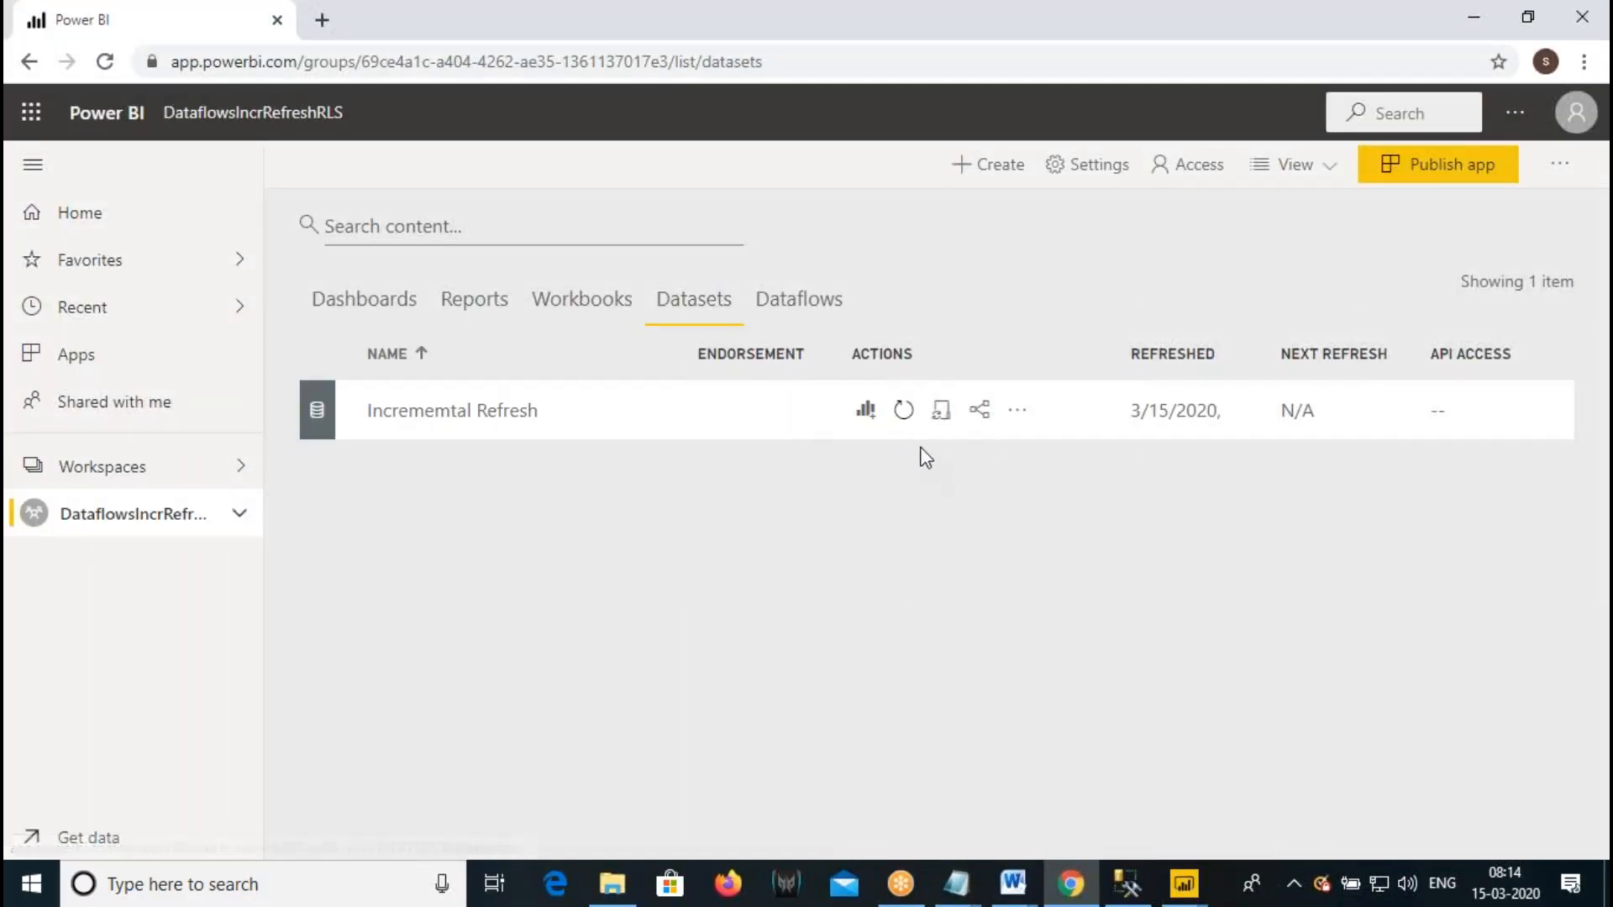
{"action": "mouse_move", "coordinate": [1019, 882]}
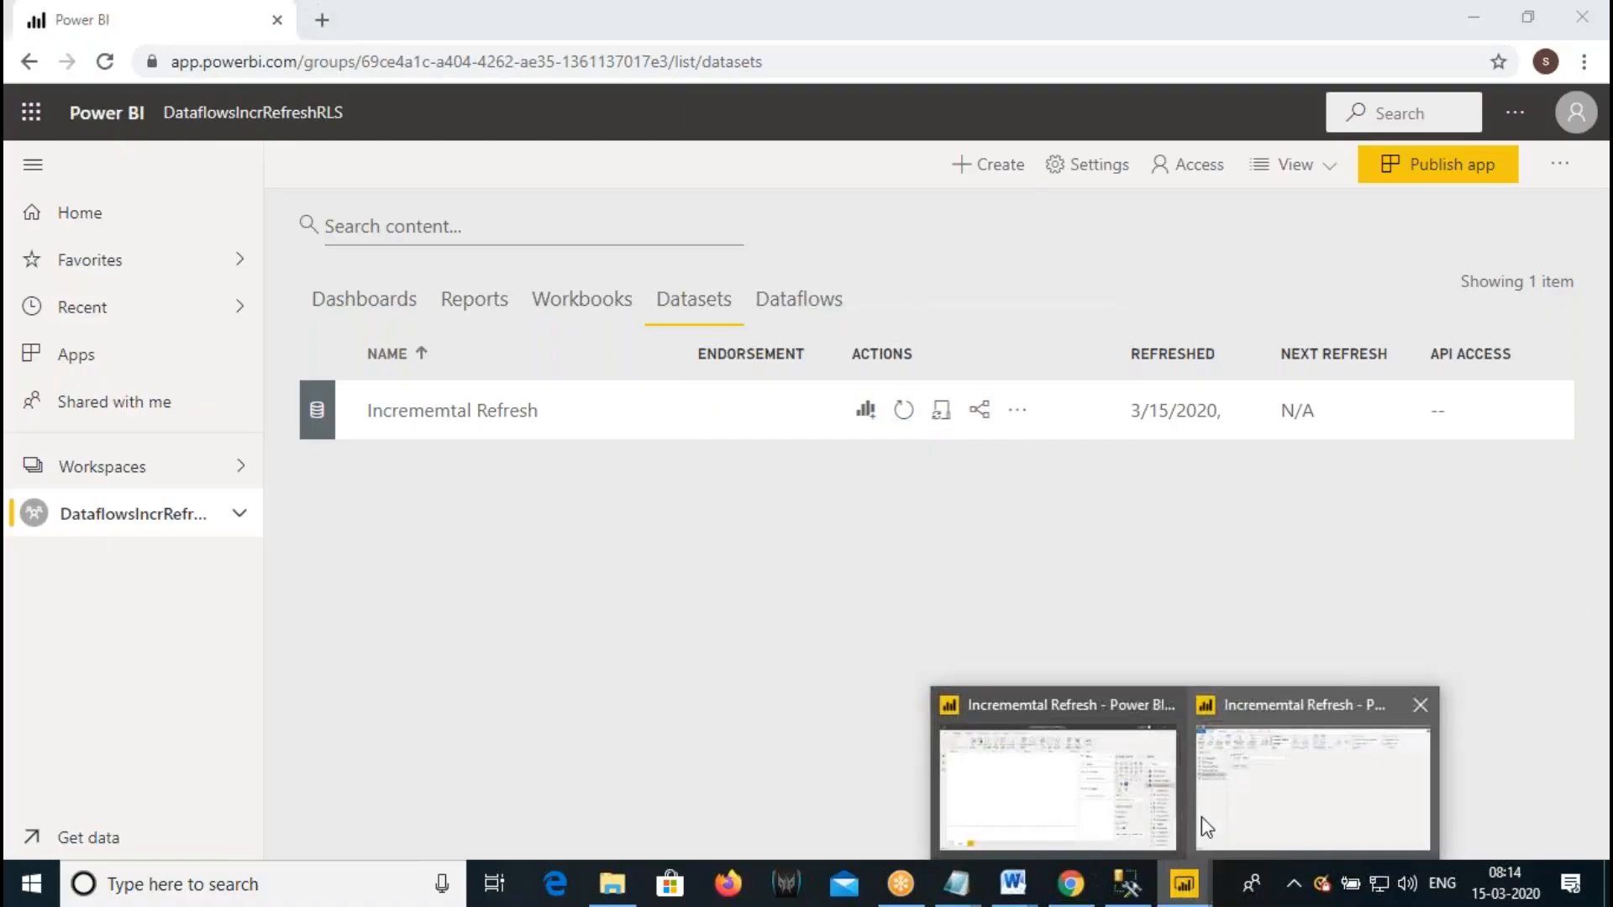
{"action": "left_click", "coordinate": [1277, 786]}
{"action": "scroll", "coordinate": [594, 440], "scroll_direction": "up", "scroll_amount": 10}
{"action": "scroll", "coordinate": [798, 504], "scroll_direction": "up", "scroll_amount": 15}
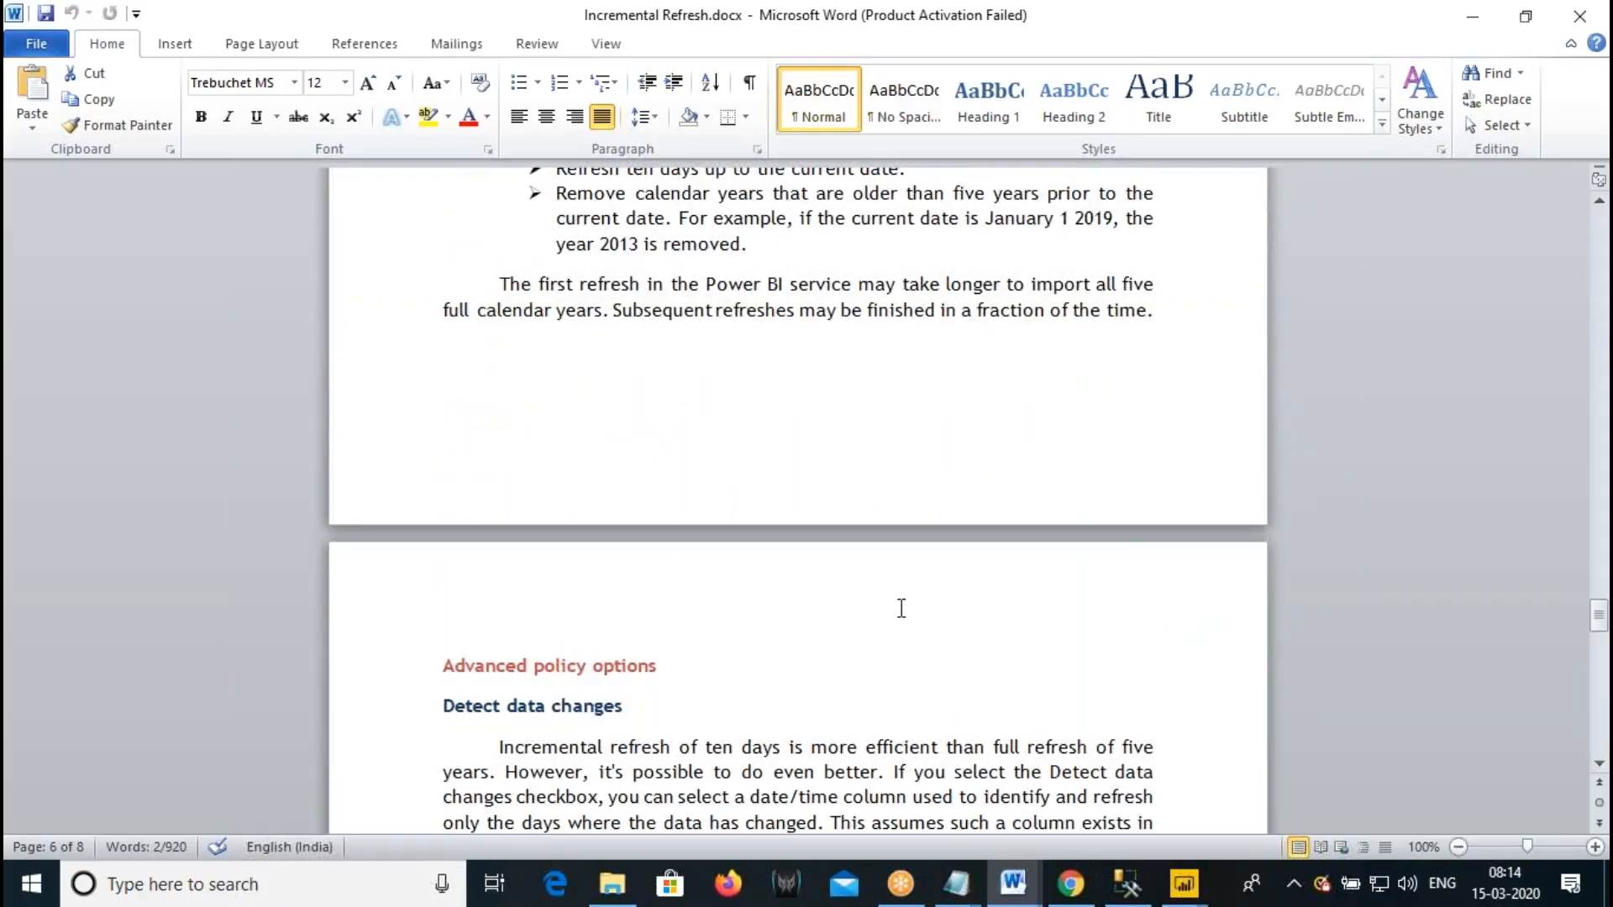
{"action": "left_click", "coordinate": [1069, 883]}
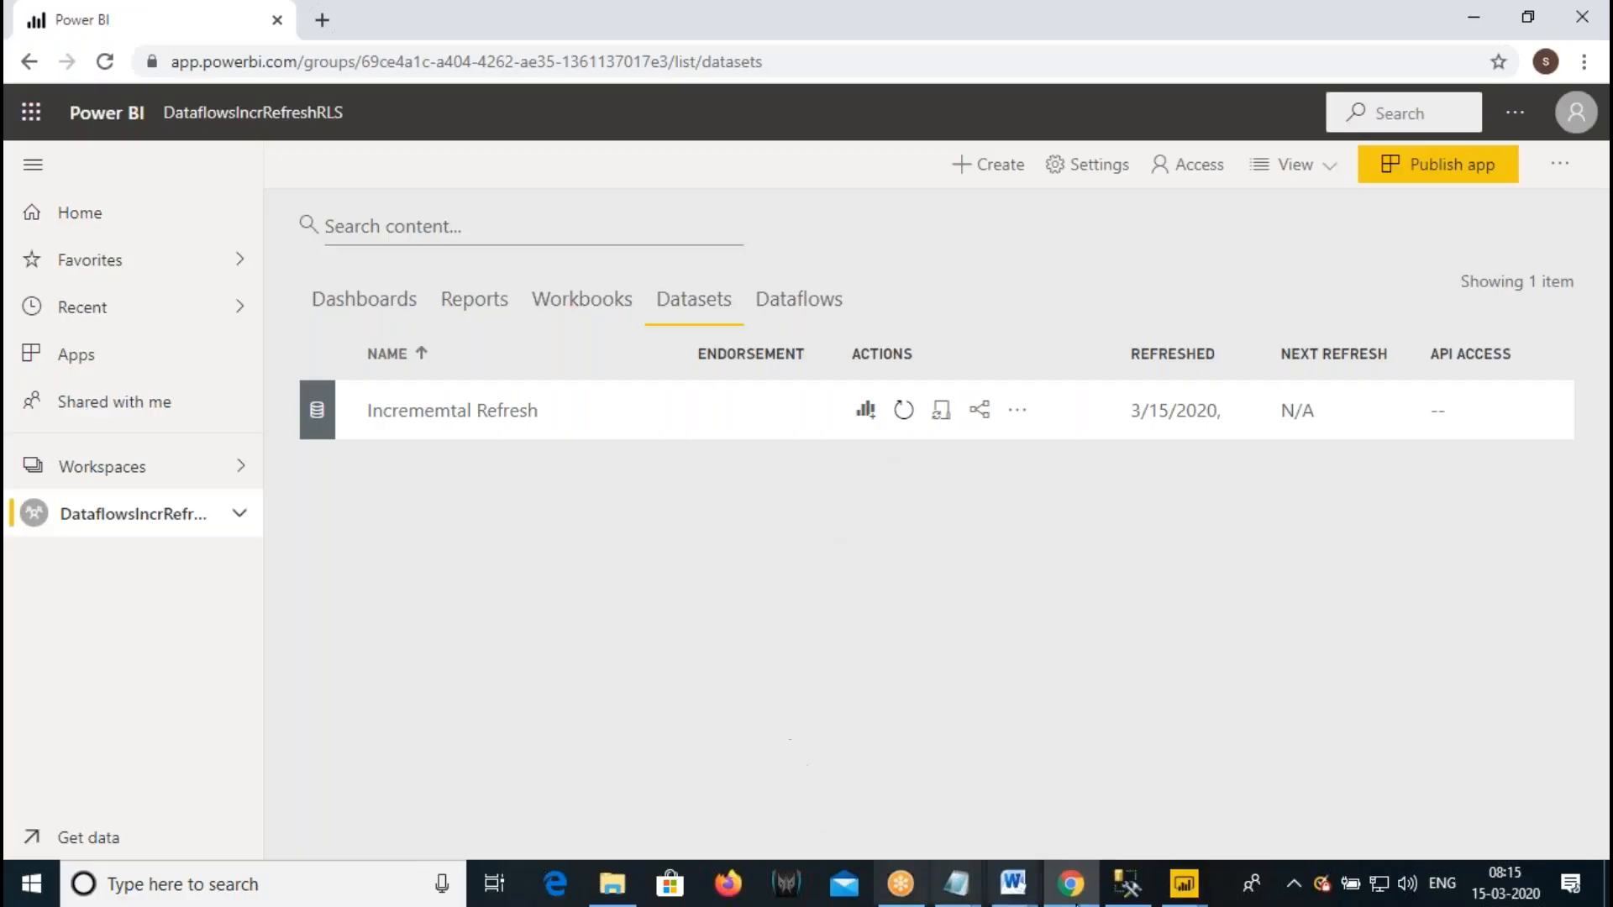
- Return to the Power Query Editor, dismiss the FactResellerSales query options, and close the editor while applying its queries
{"action": "mouse_move", "coordinate": [1184, 883]}
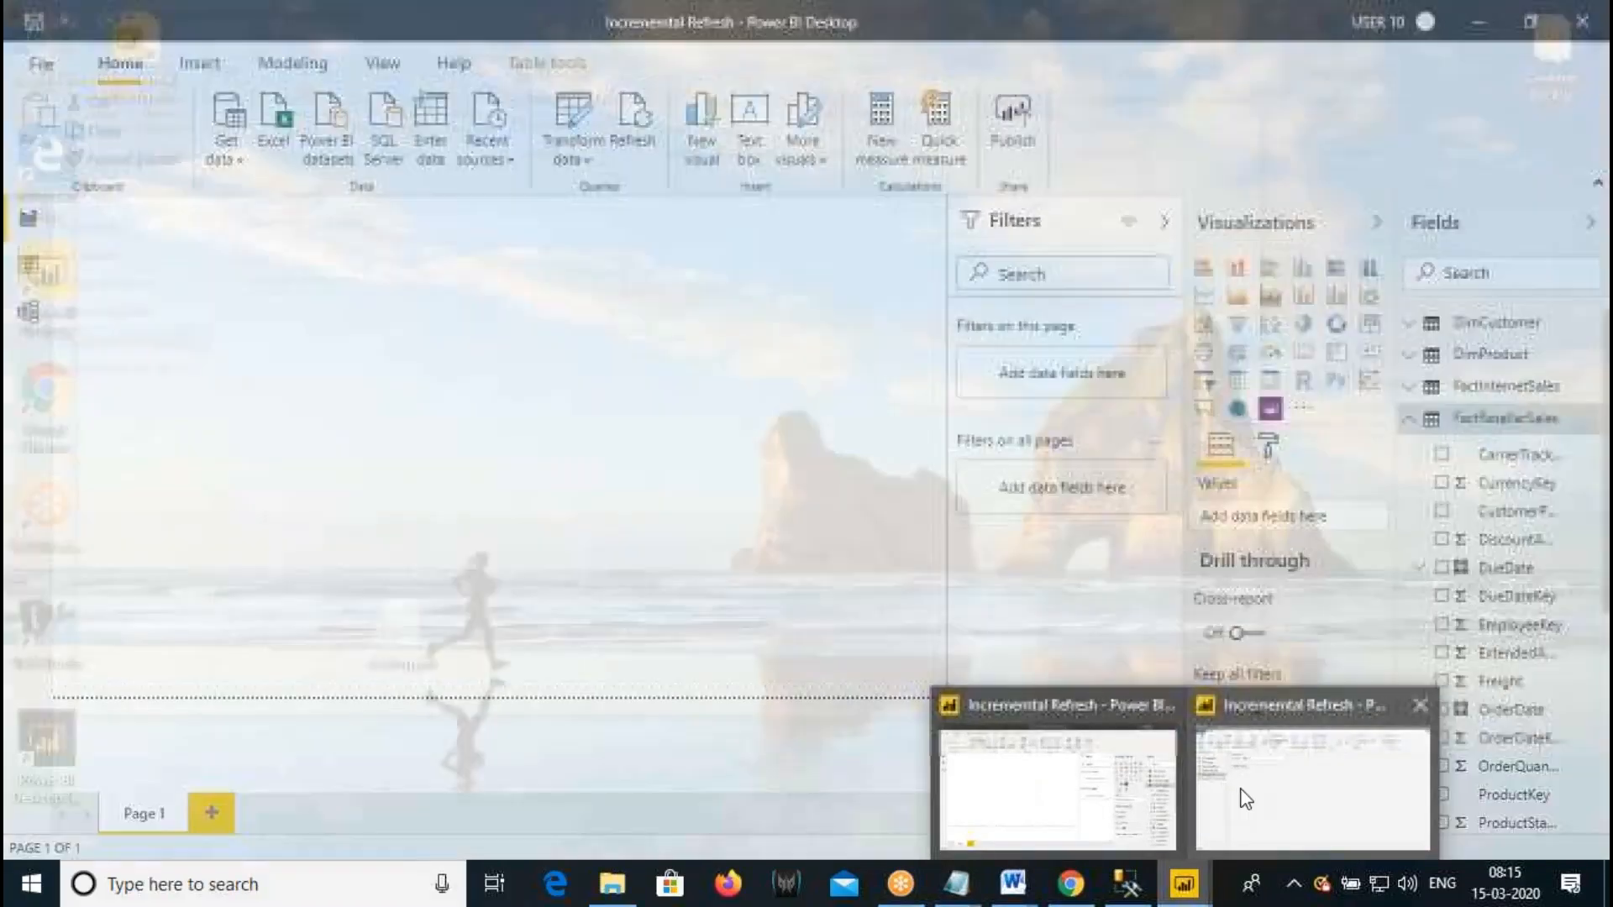
{"action": "left_click", "coordinate": [1252, 794]}
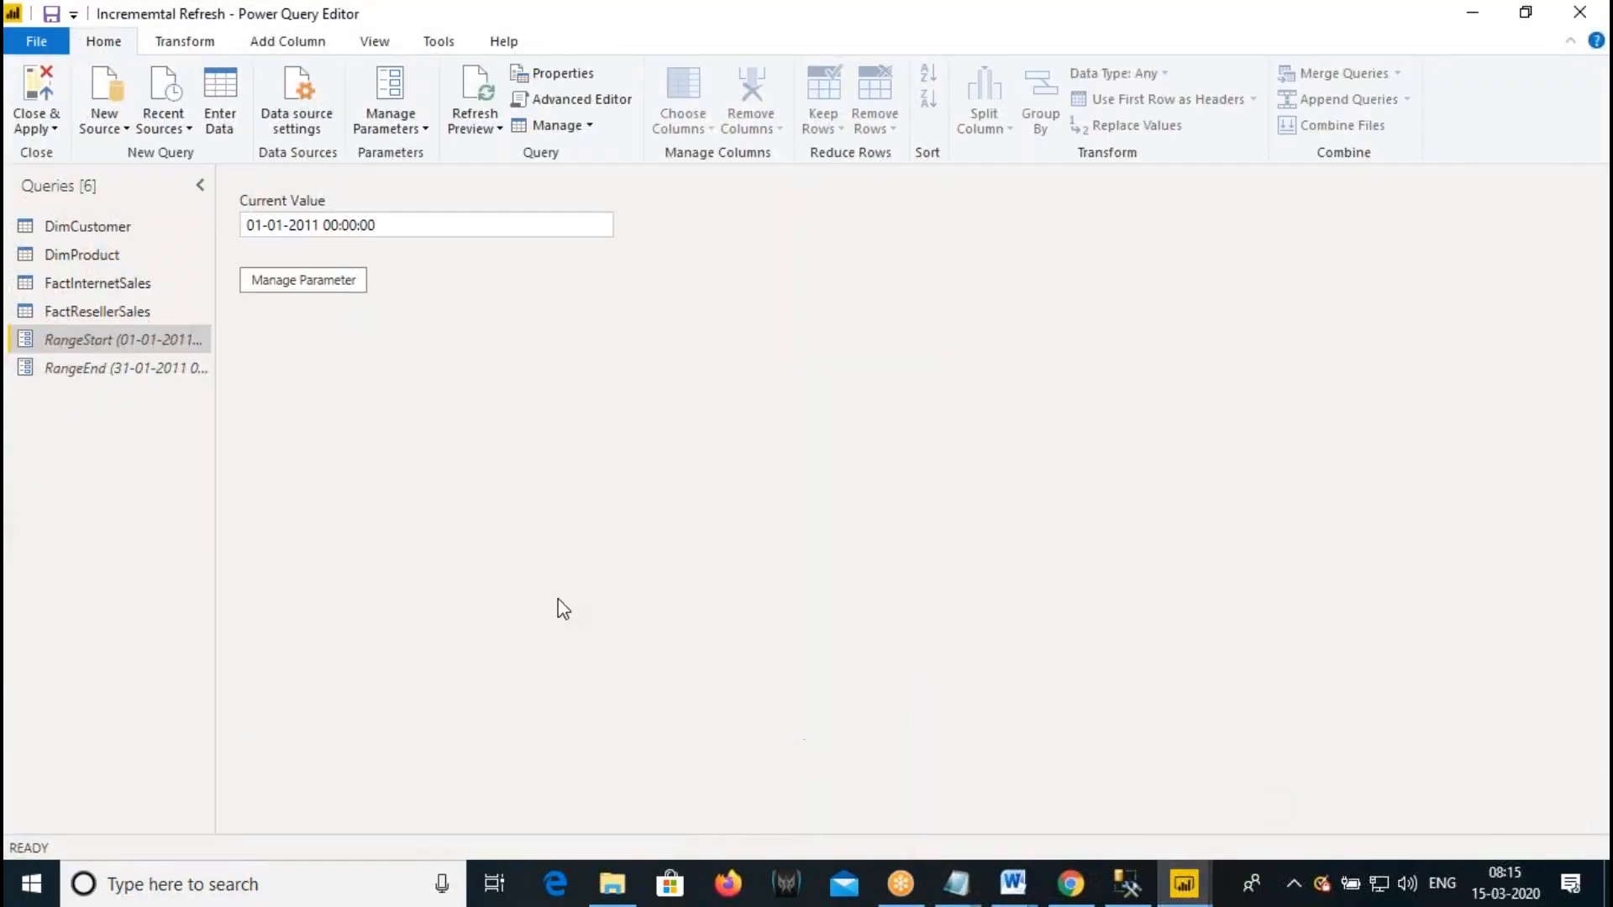
{"action": "right_click", "coordinate": [123, 309]}
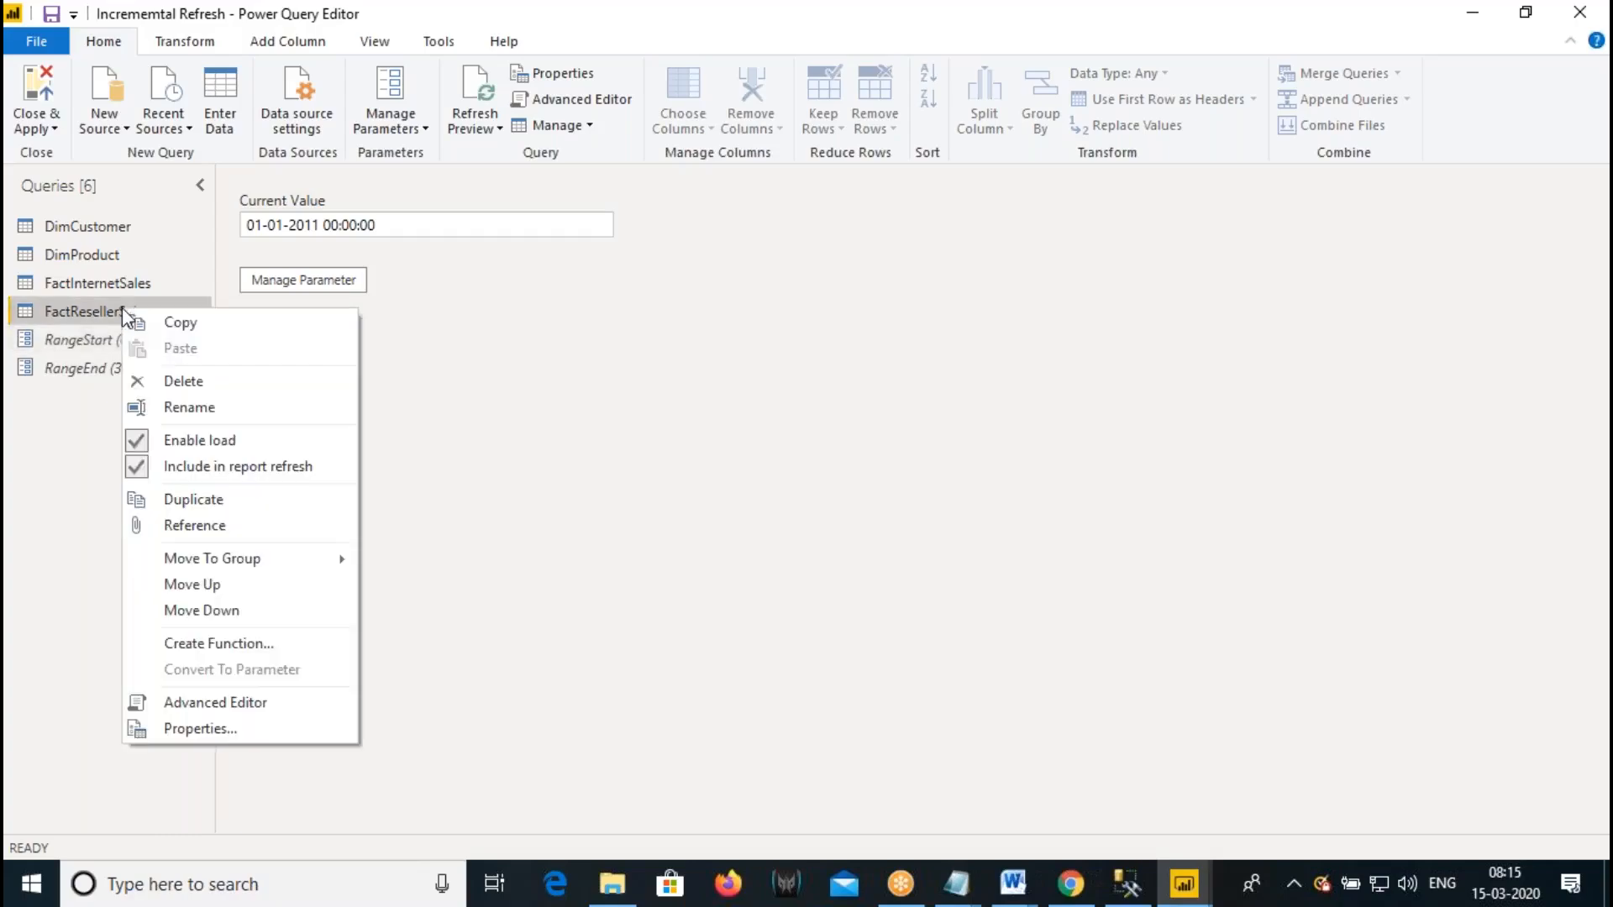
{"action": "left_click", "coordinate": [50, 90]}
{"action": "left_click", "coordinate": [1071, 883]}
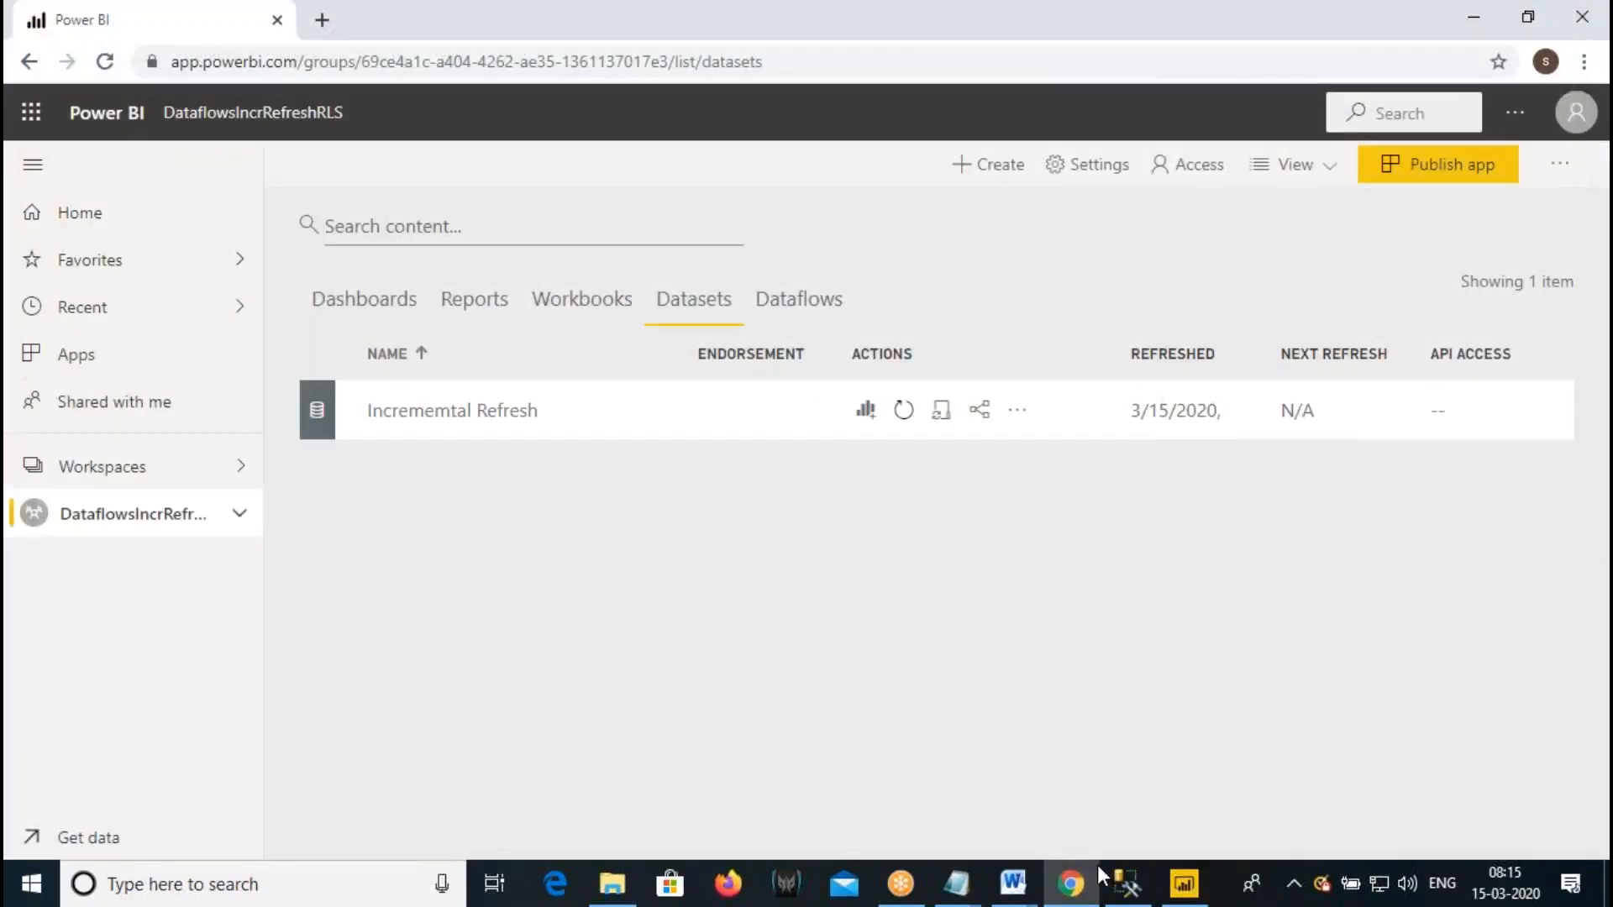
{"action": "left_click", "coordinate": [1185, 883]}
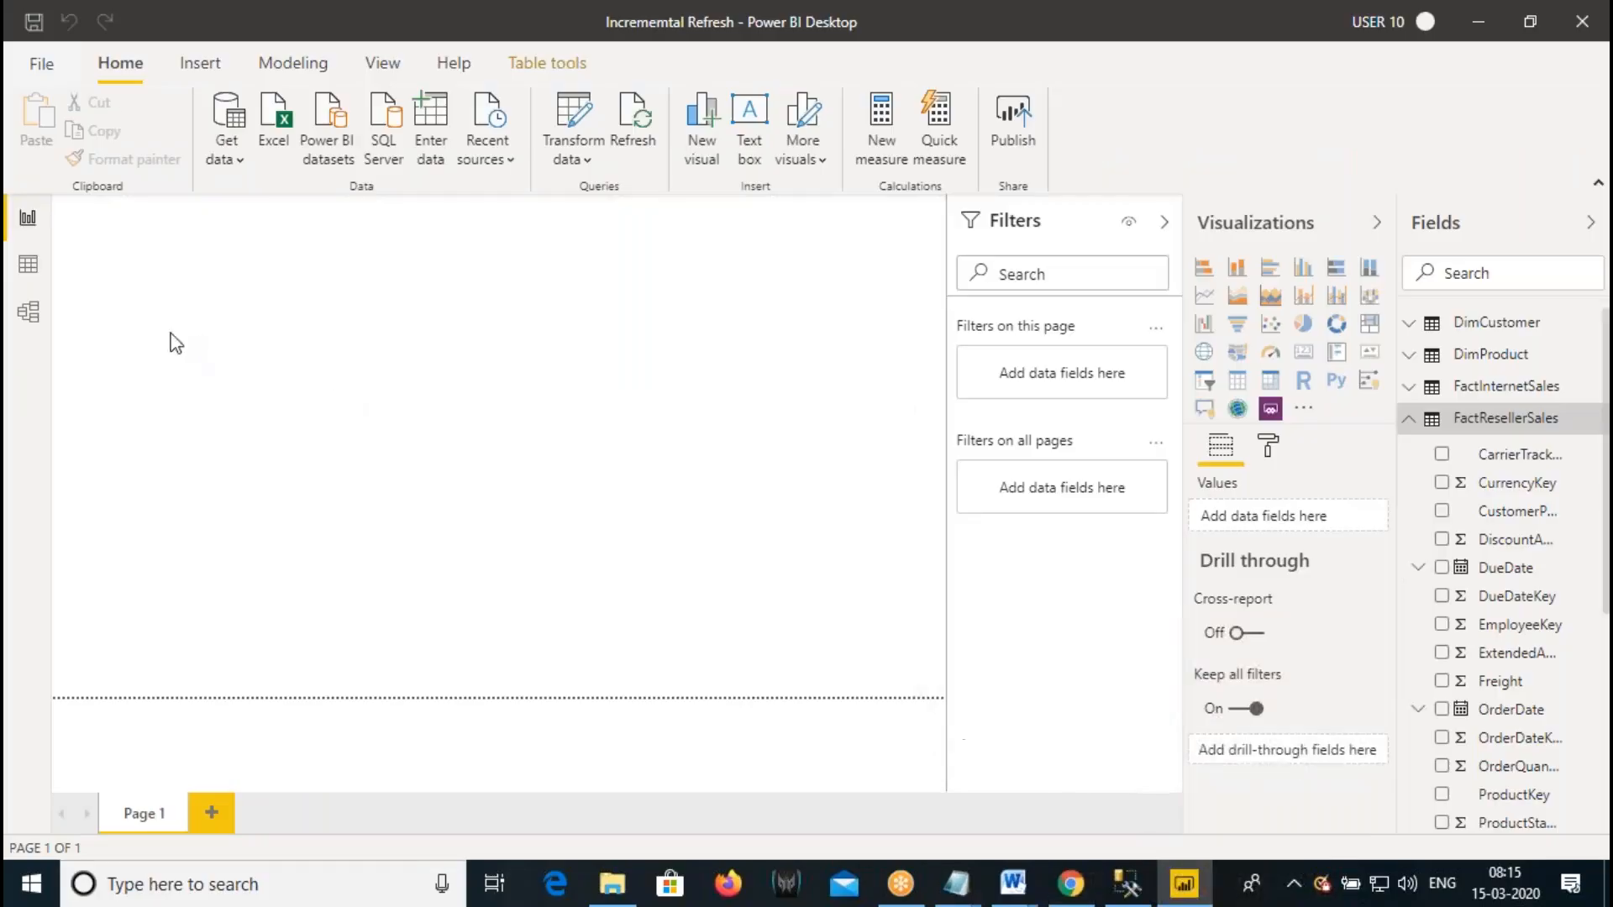
{"action": "right_click", "coordinate": [1492, 424]}
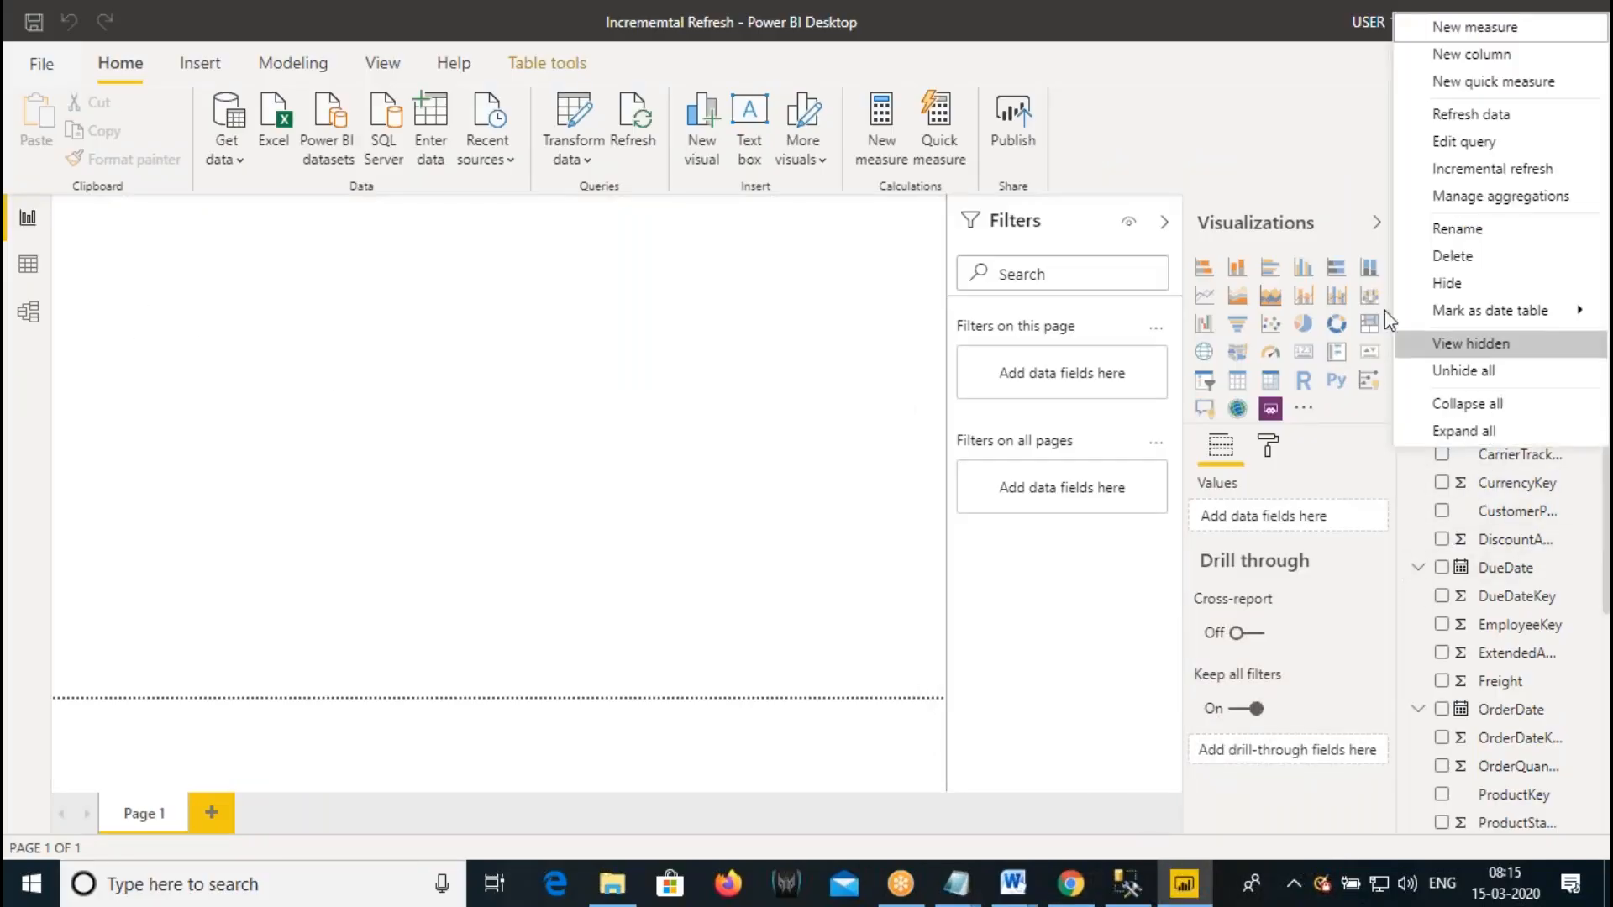
{"action": "left_click", "coordinate": [1140, 31]}
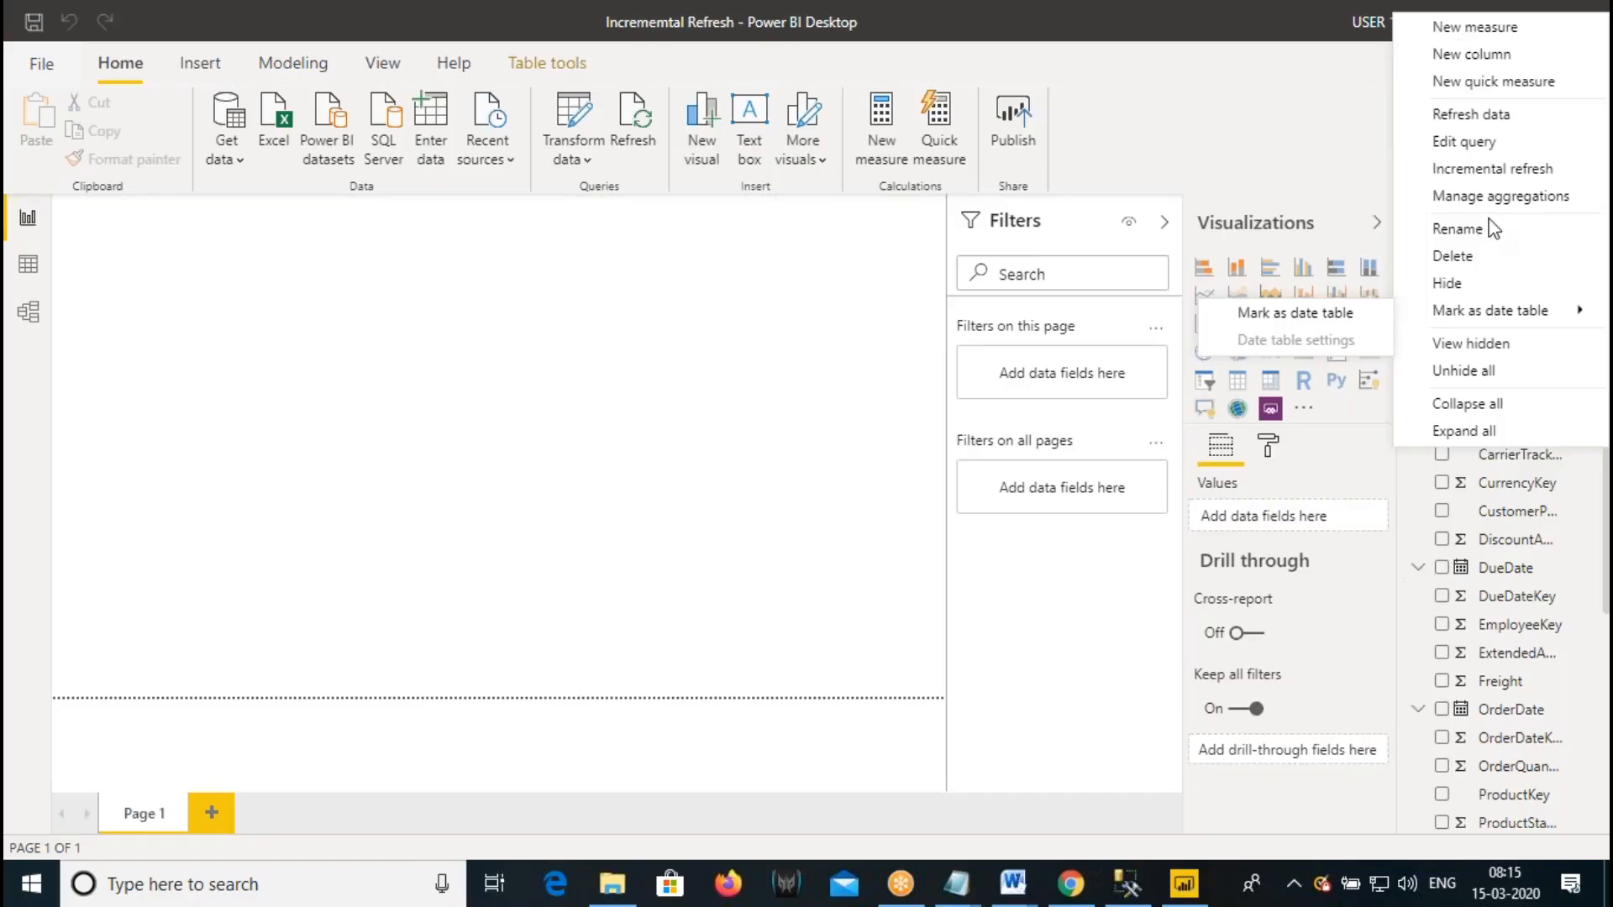
- Check the incremental refresh settings of FactResellerSales, cancel them, and review the stored-rows period in the FactInternetSales policy
{"action": "left_click", "coordinate": [1499, 170]}
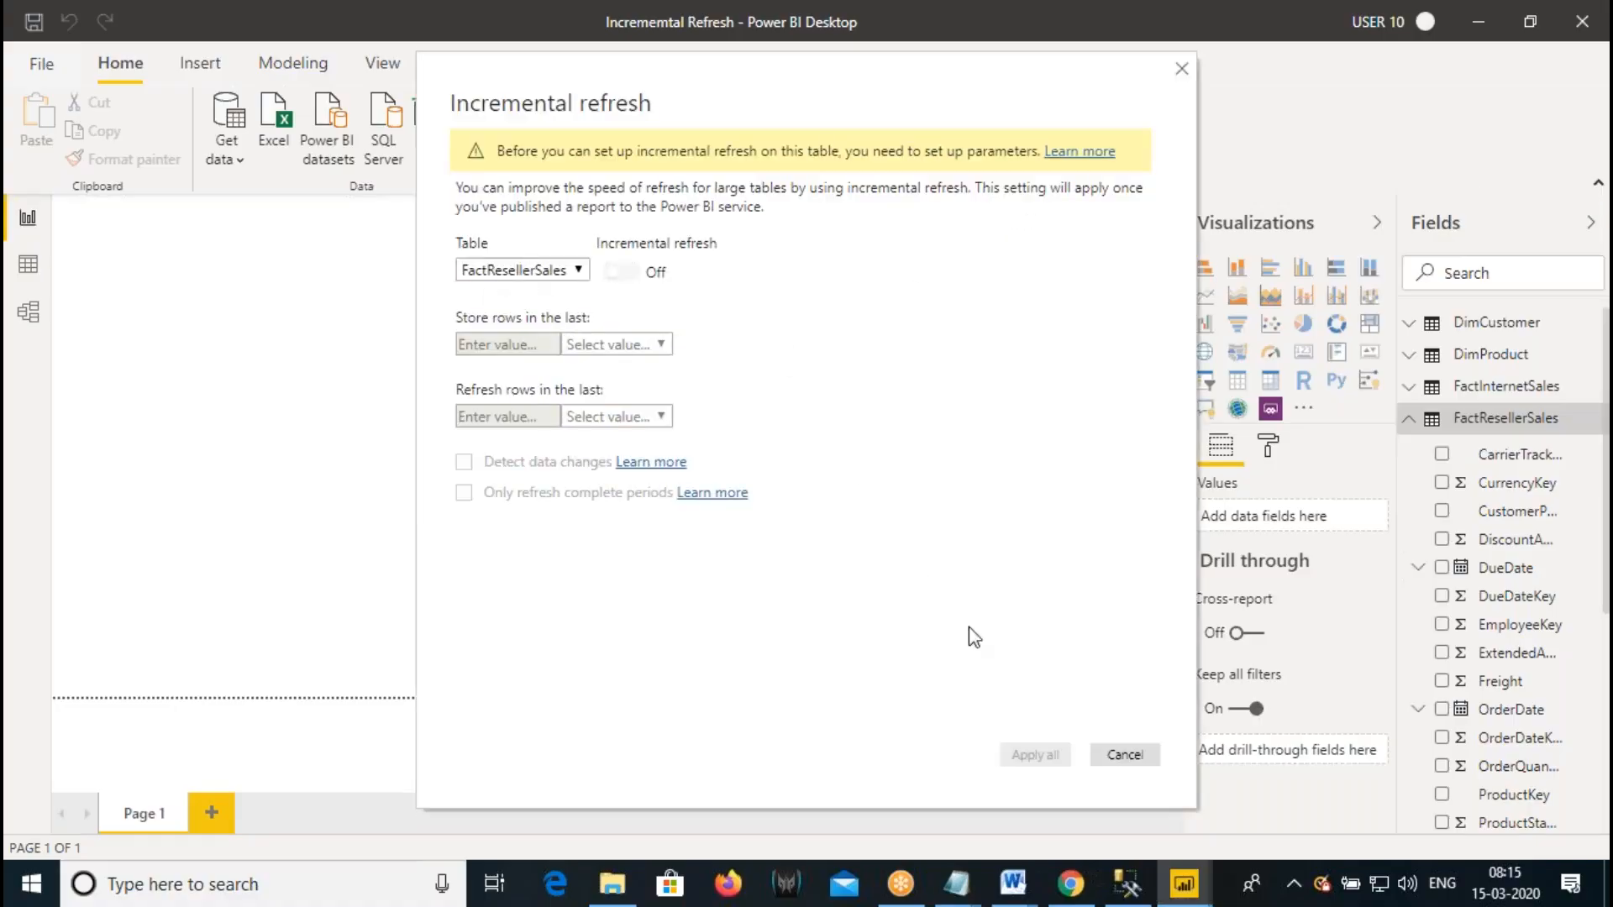
{"action": "left_click", "coordinate": [1121, 756]}
{"action": "right_click", "coordinate": [1491, 414]}
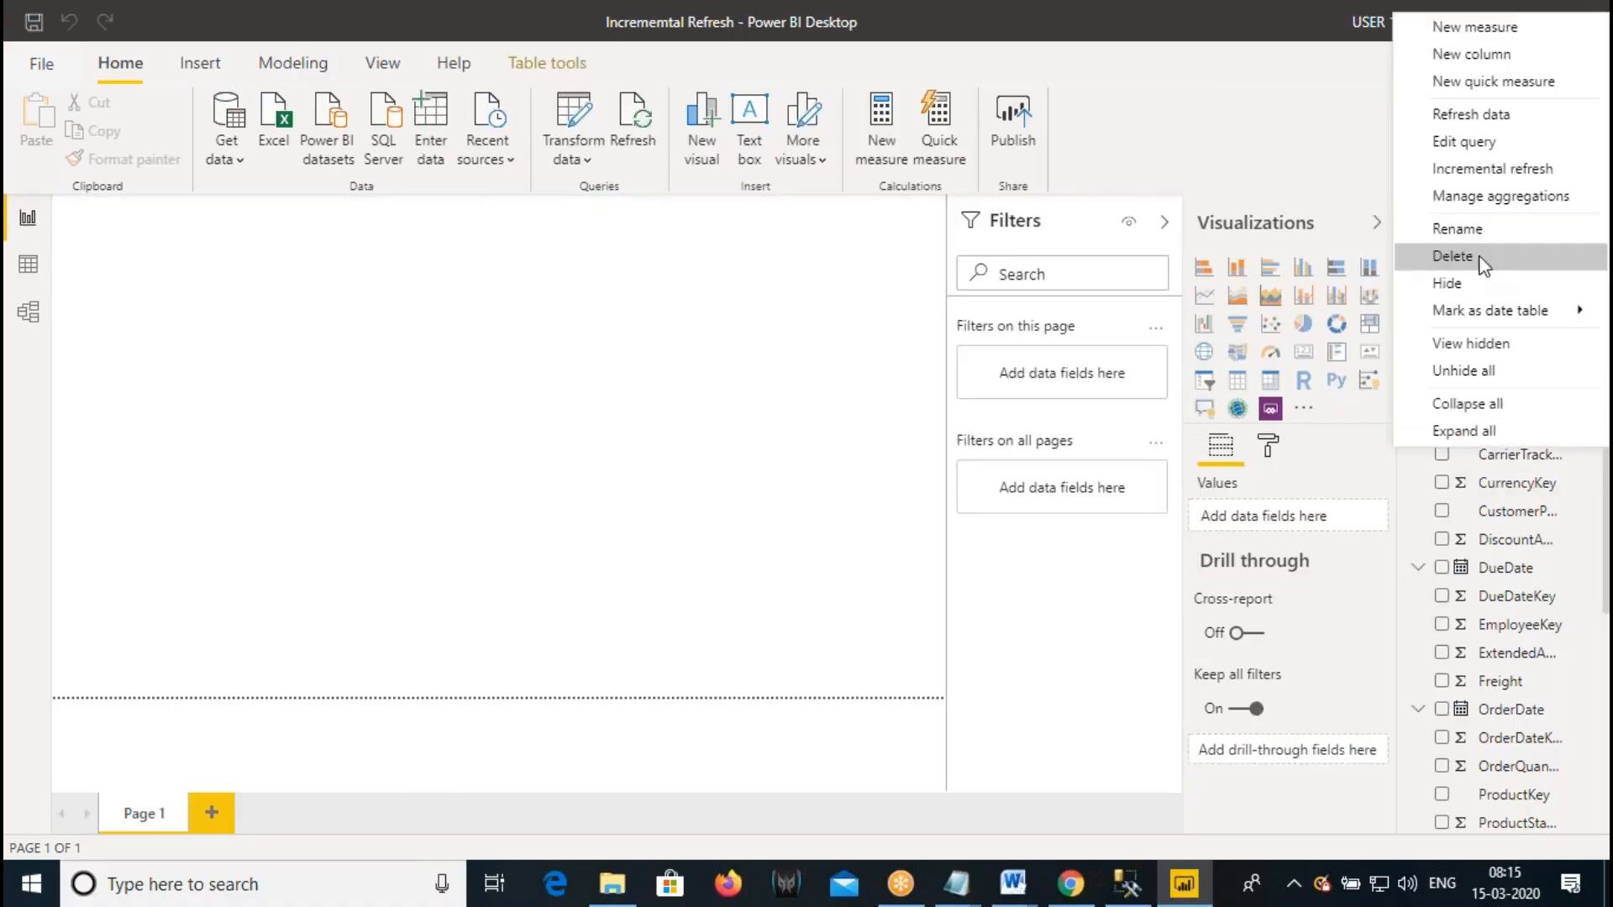
{"action": "left_click", "coordinate": [1484, 175]}
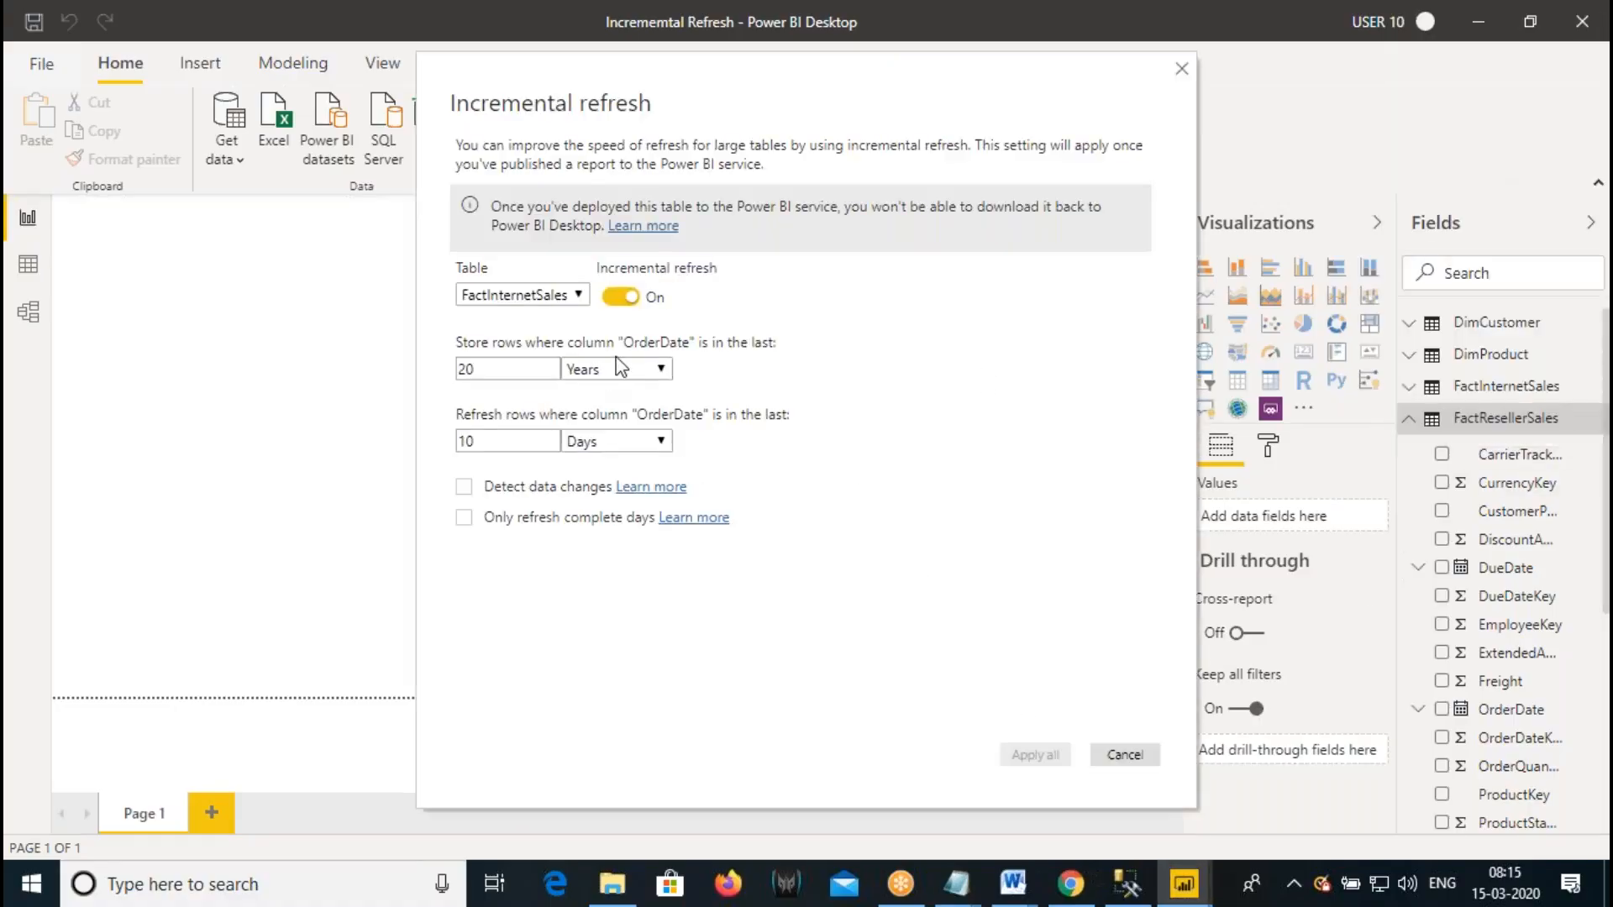
{"action": "left_click", "coordinate": [494, 370]}
{"action": "double_click", "coordinate": [495, 369]}
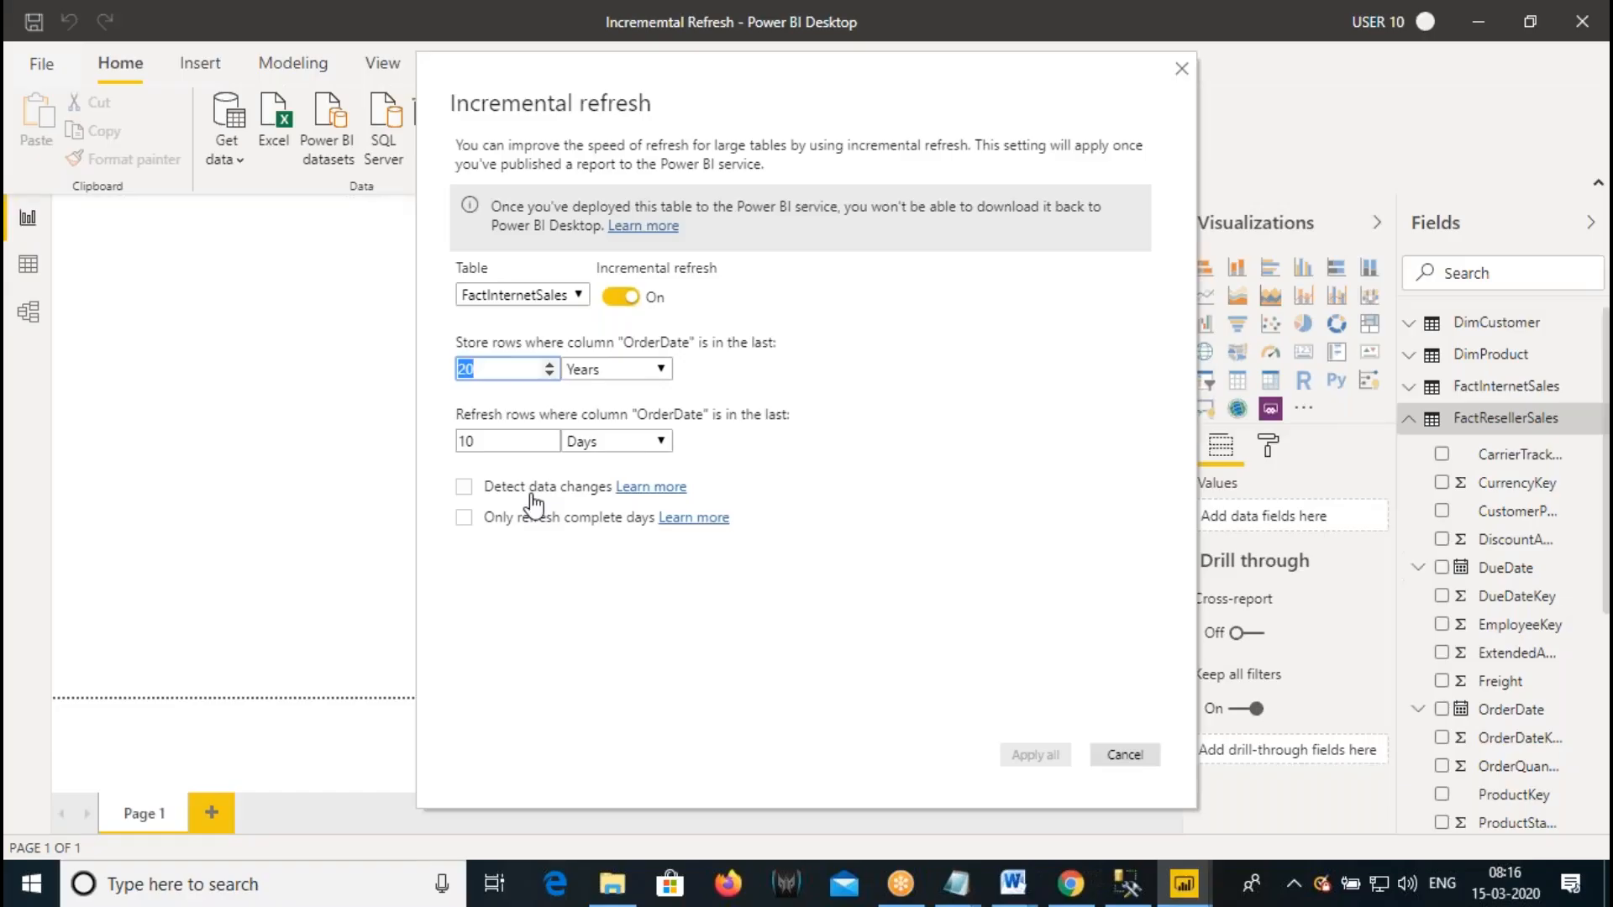
- Set FactInternetSales to refresh rows from the last 30 days and turn on Detect data changes
{"action": "left_click", "coordinate": [489, 441]}
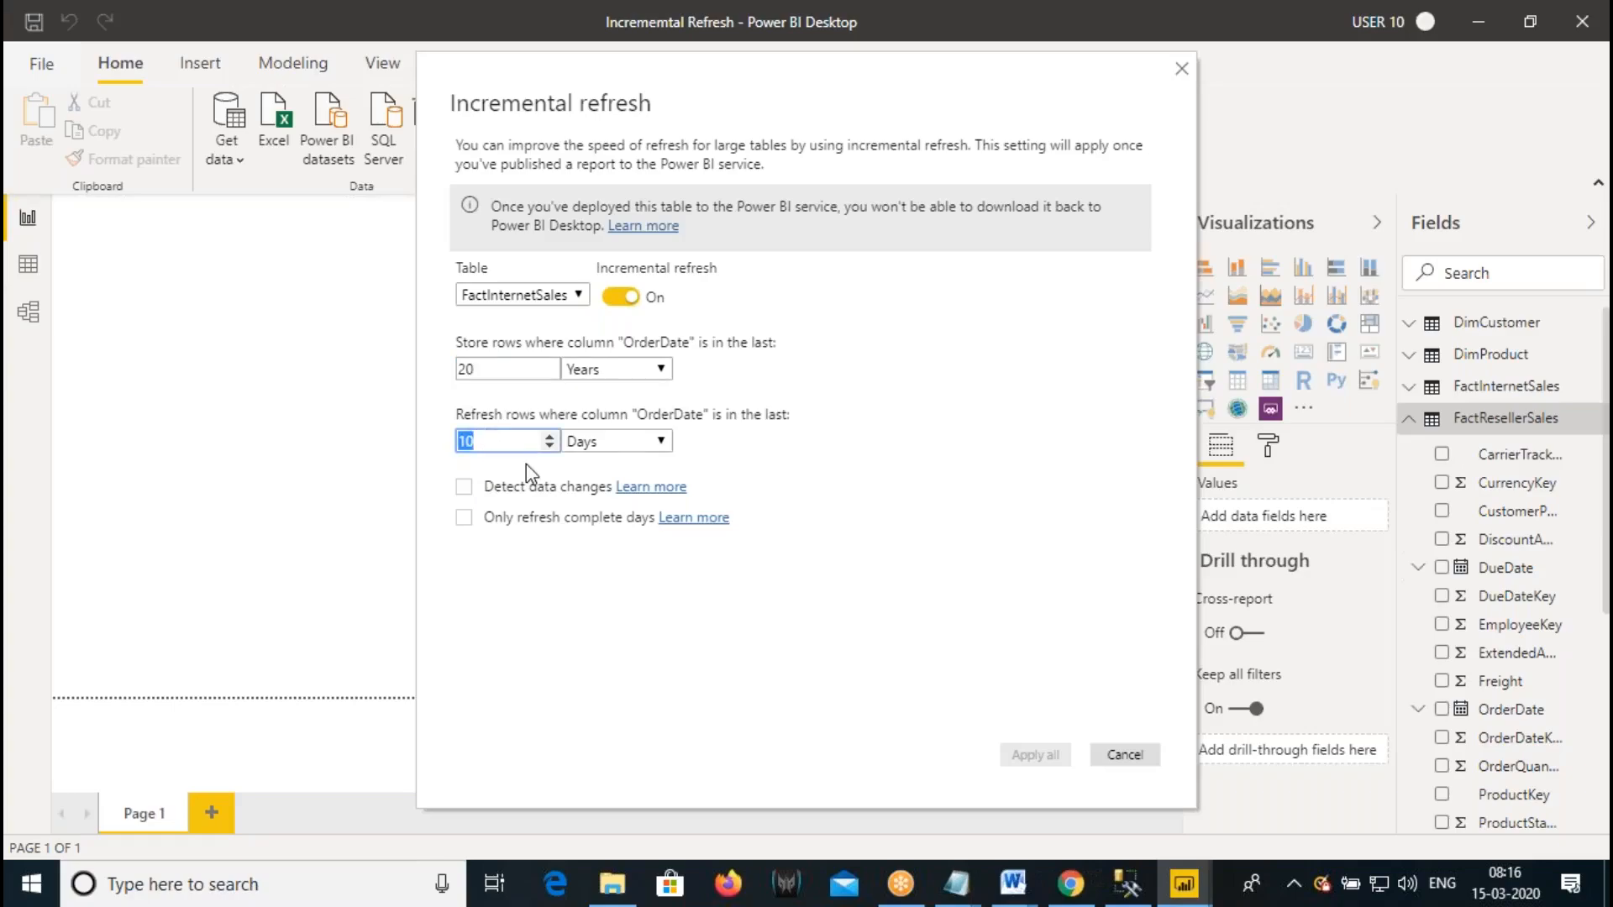
{"action": "type", "text": "30"}
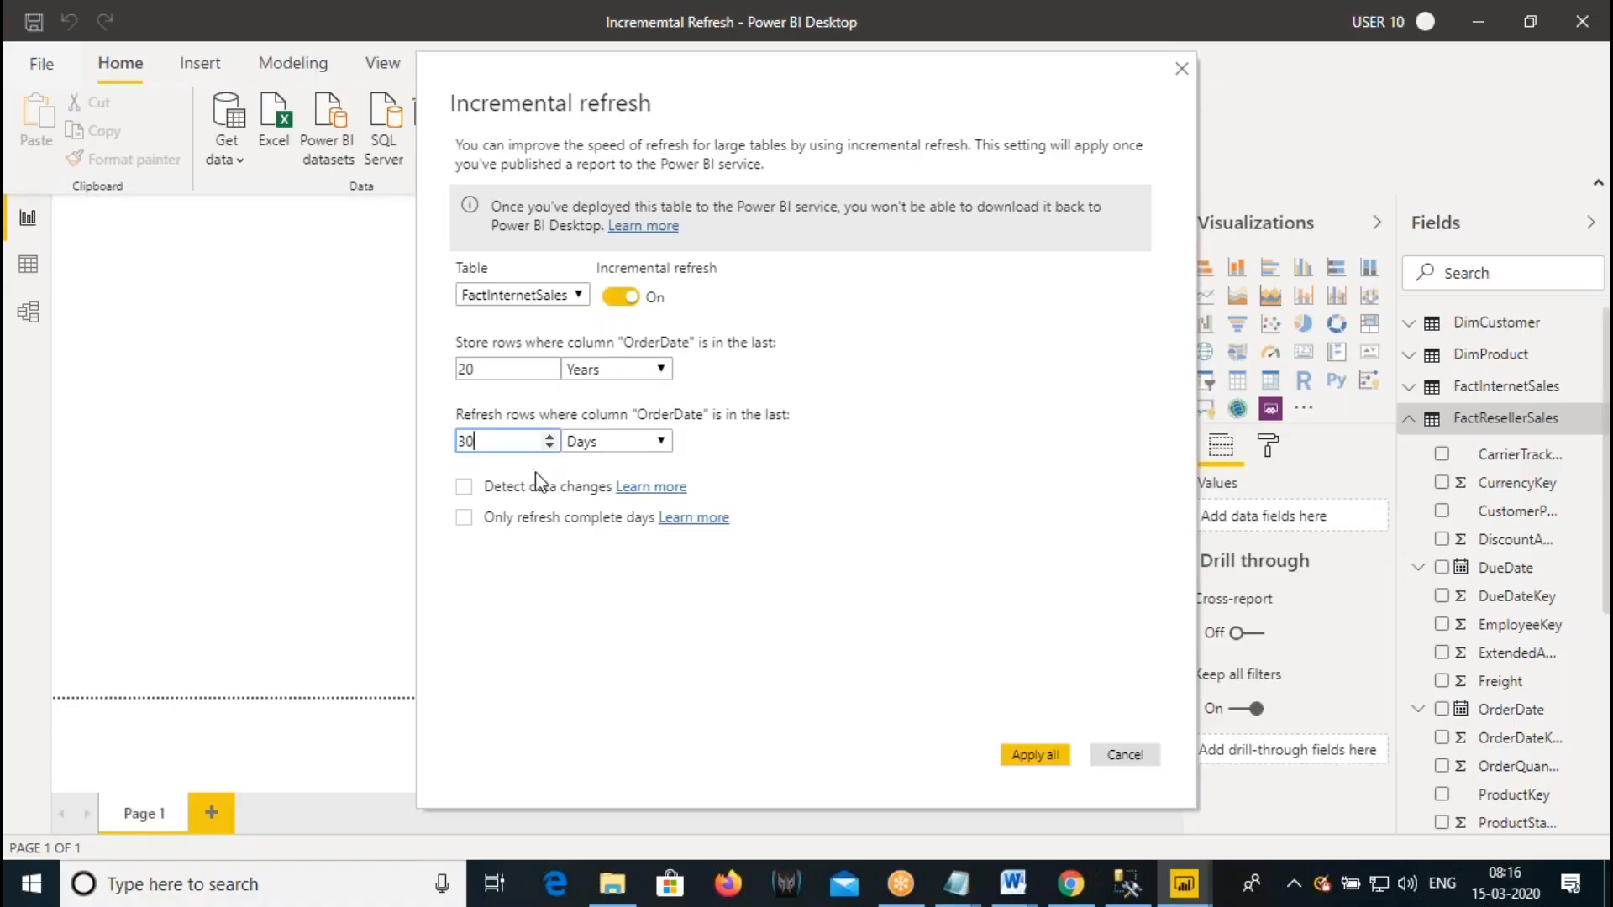
{"action": "left_click", "coordinate": [465, 487]}
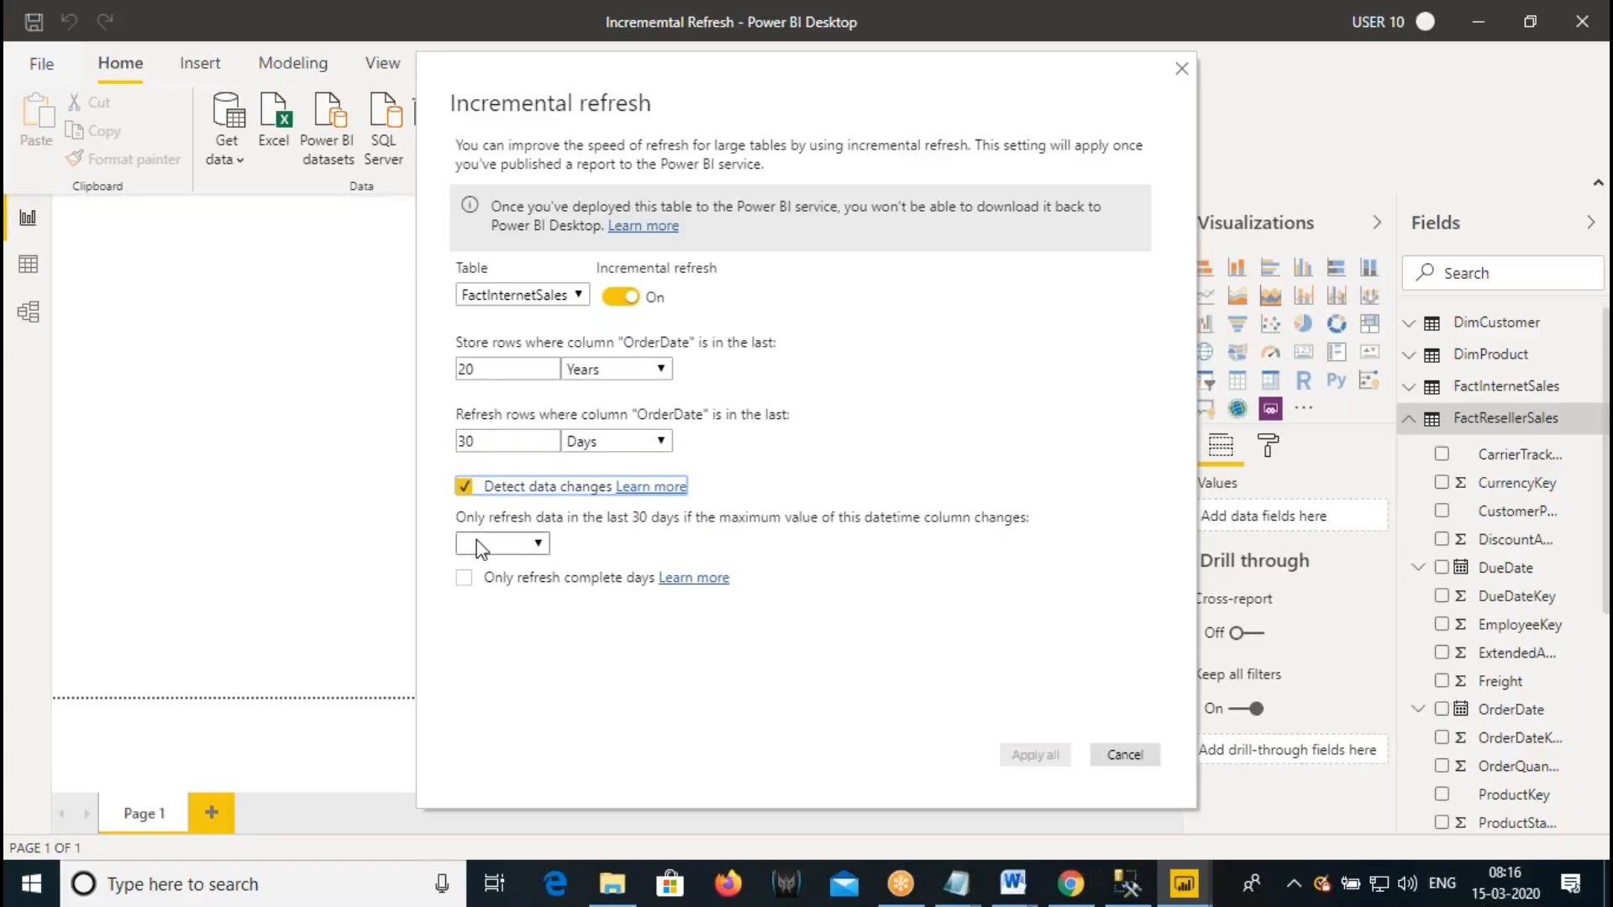
- Set the refresh period of the FactInternetSales policy to the last 2 months
{"action": "left_click_drag", "start_coordinate": [496, 442], "coordinate": [429, 433]}
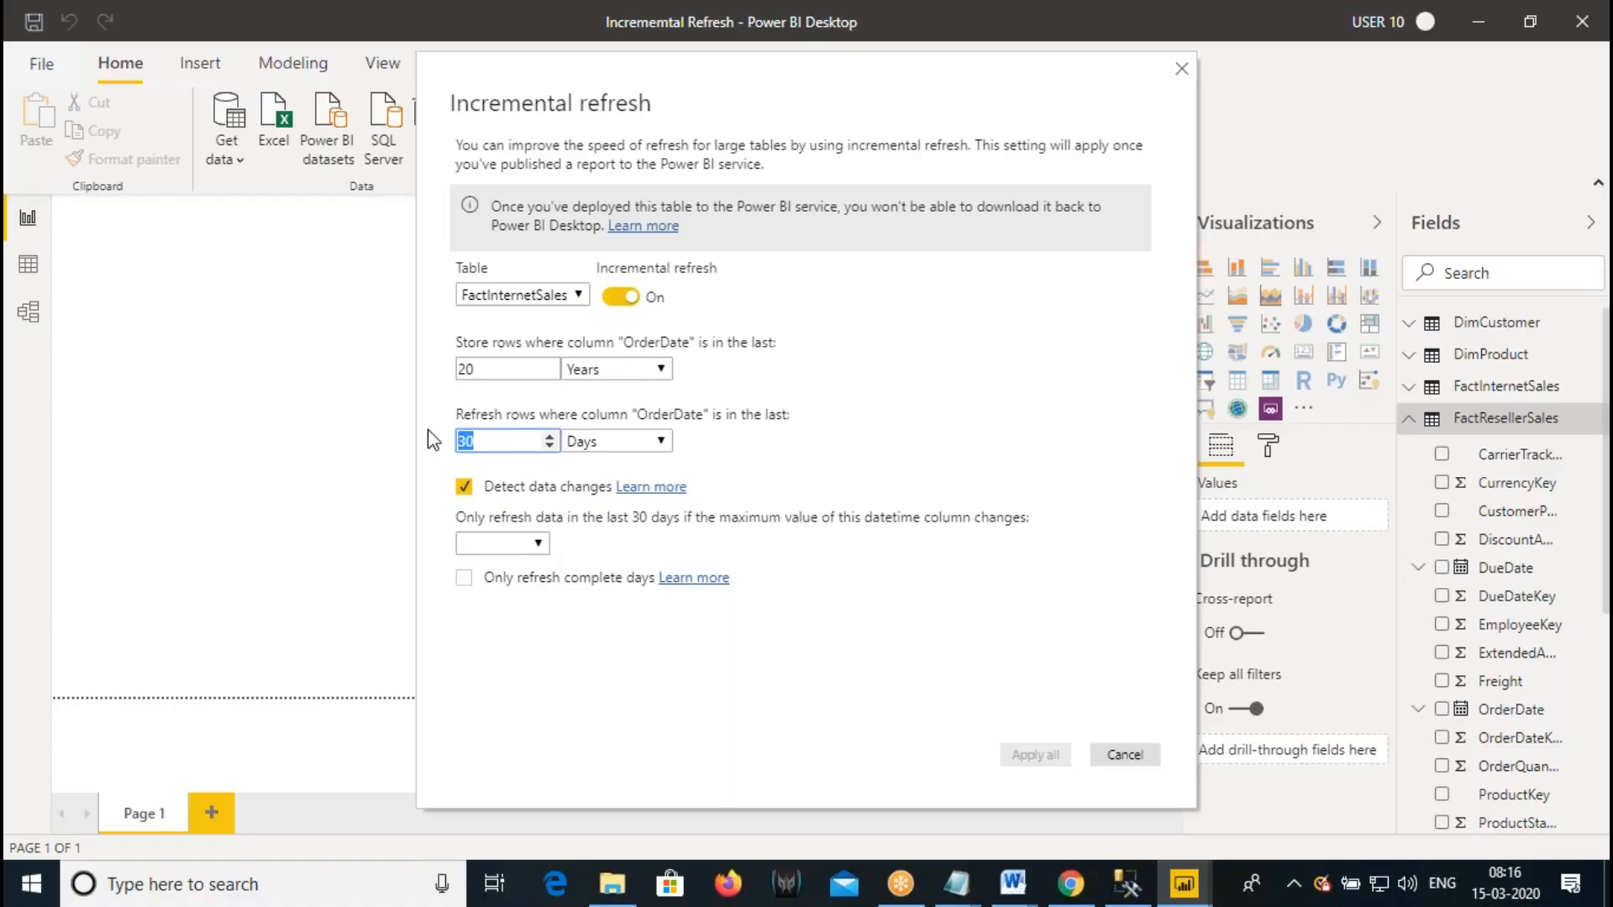
{"action": "left_click", "coordinate": [598, 442]}
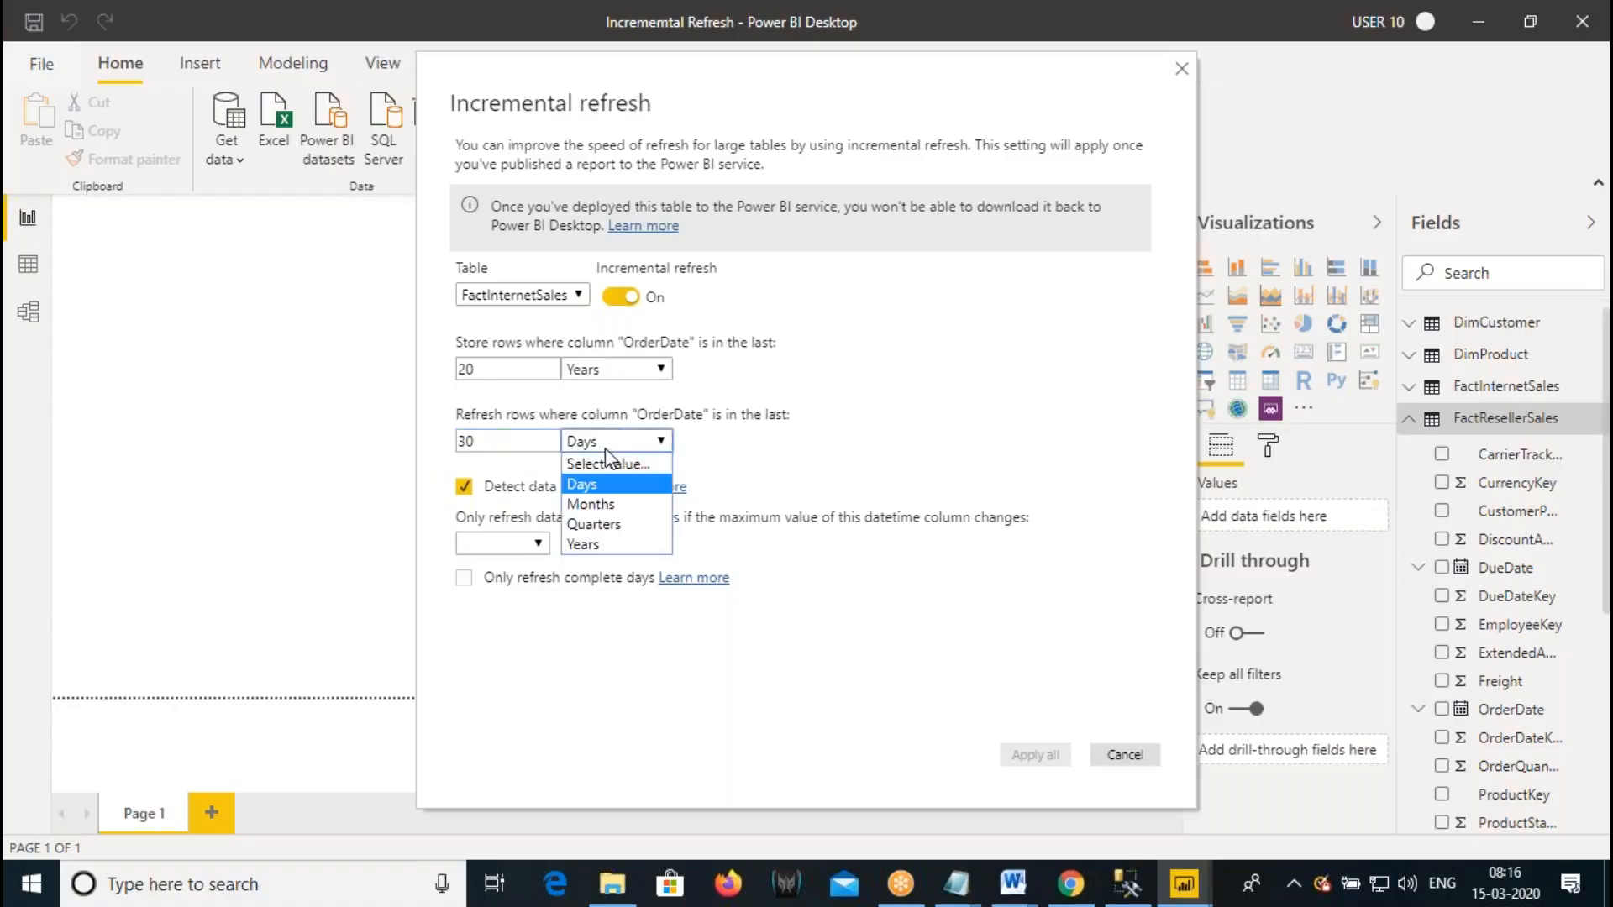
{"action": "left_click", "coordinate": [604, 511]}
{"action": "left_click_drag", "start_coordinate": [483, 440], "coordinate": [400, 420]}
{"action": "type", "text": "2"}
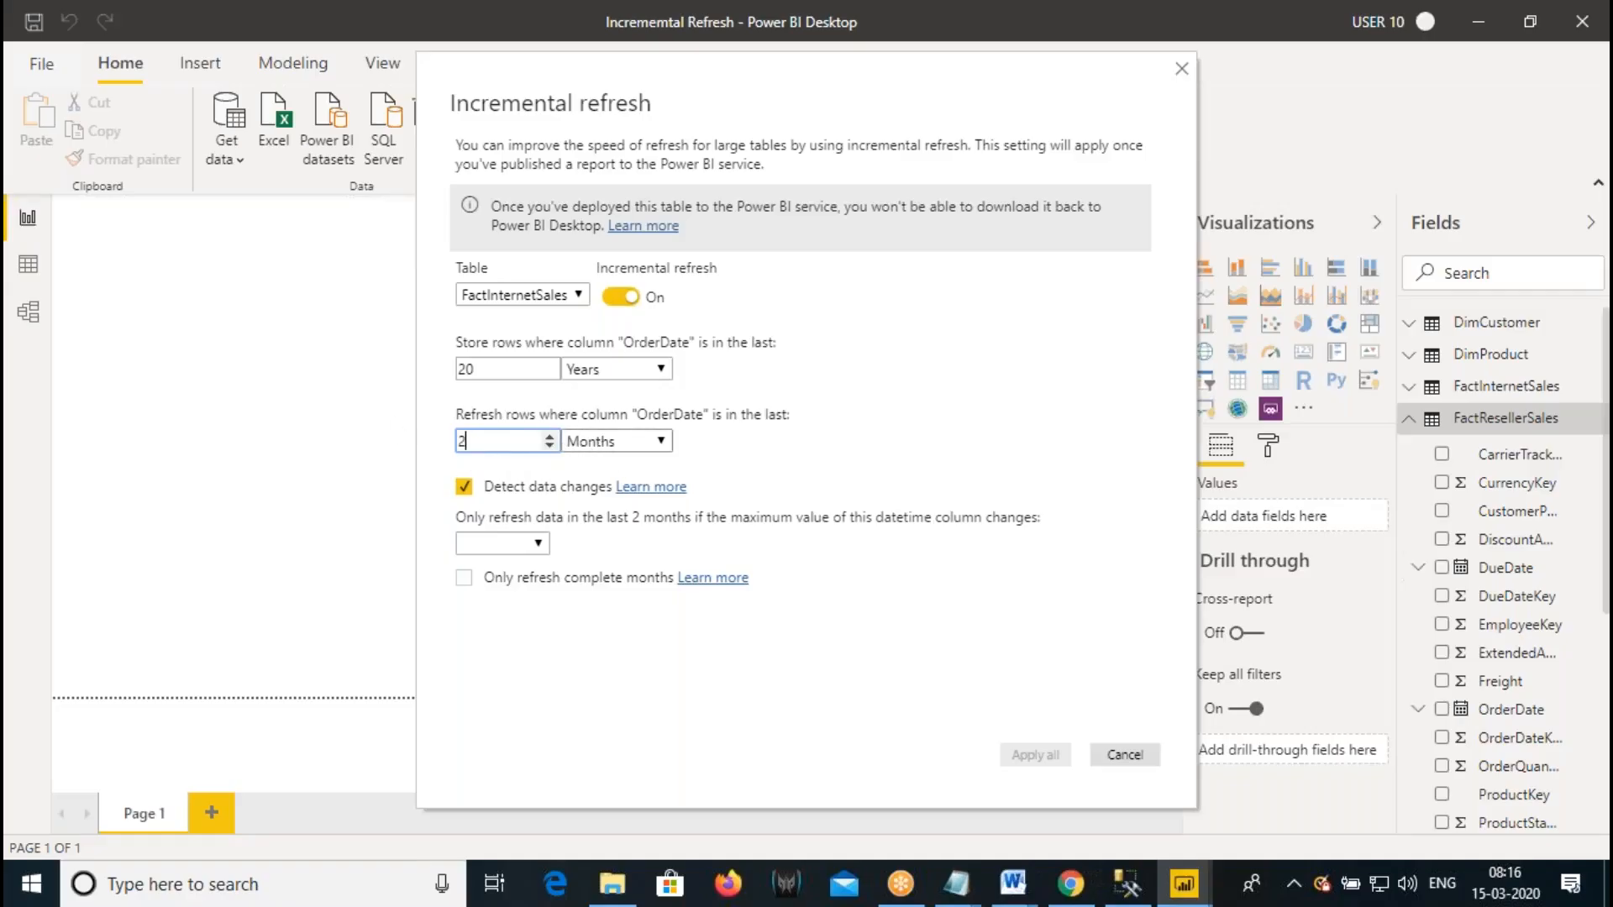
- Look through the datetime columns offered for detecting data changes without choosing one
{"action": "left_click", "coordinate": [538, 543]}
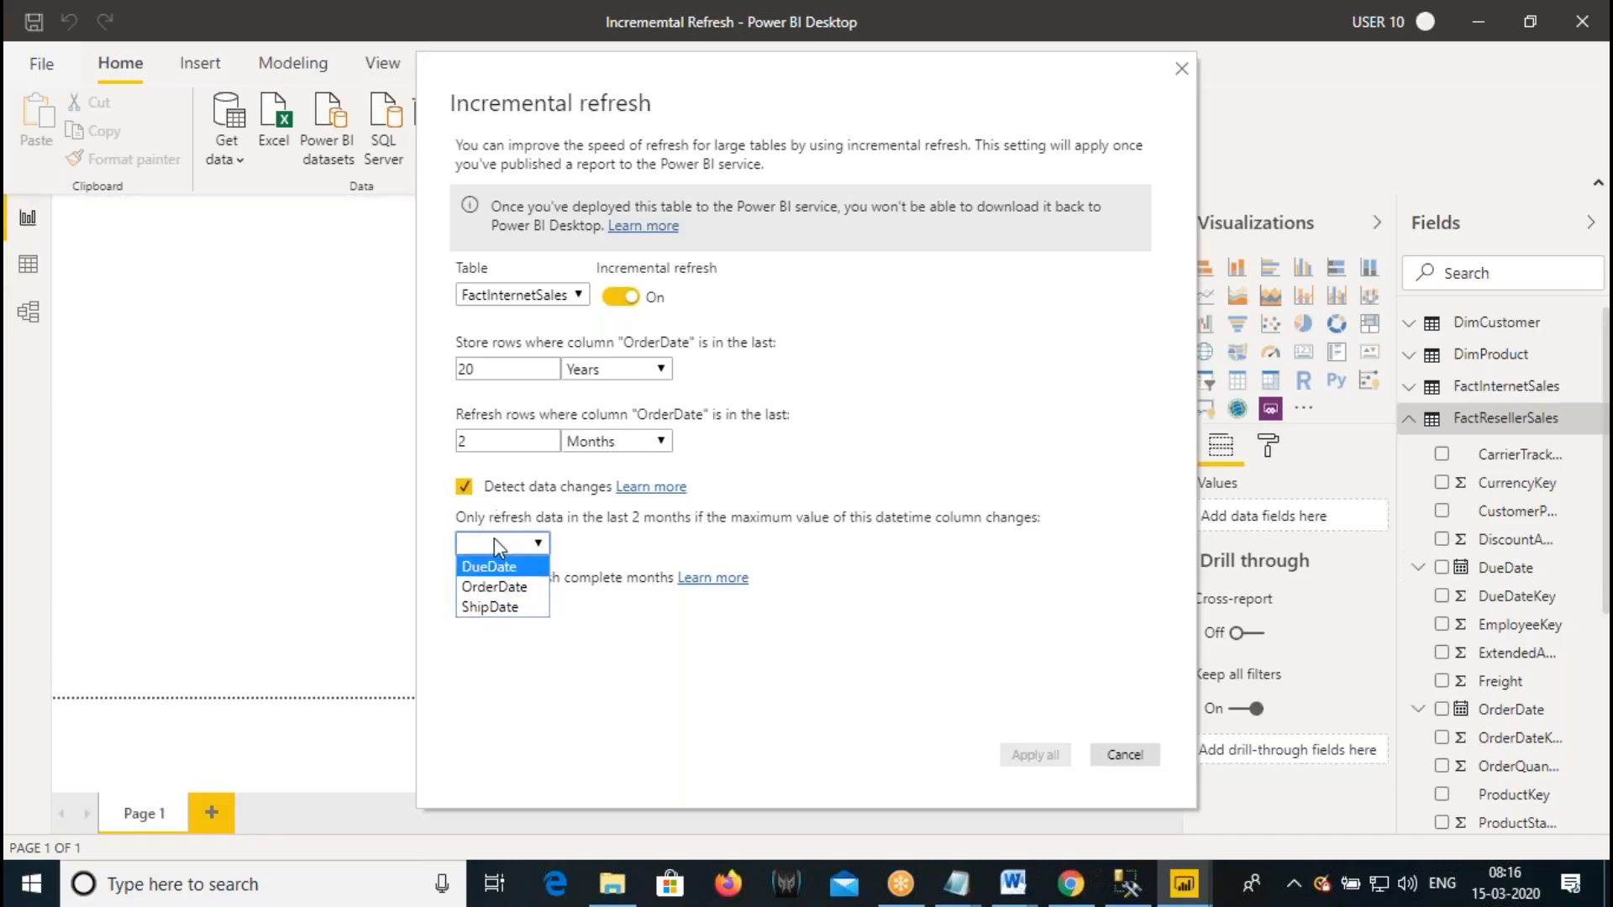
{"action": "left_click", "coordinate": [479, 441]}
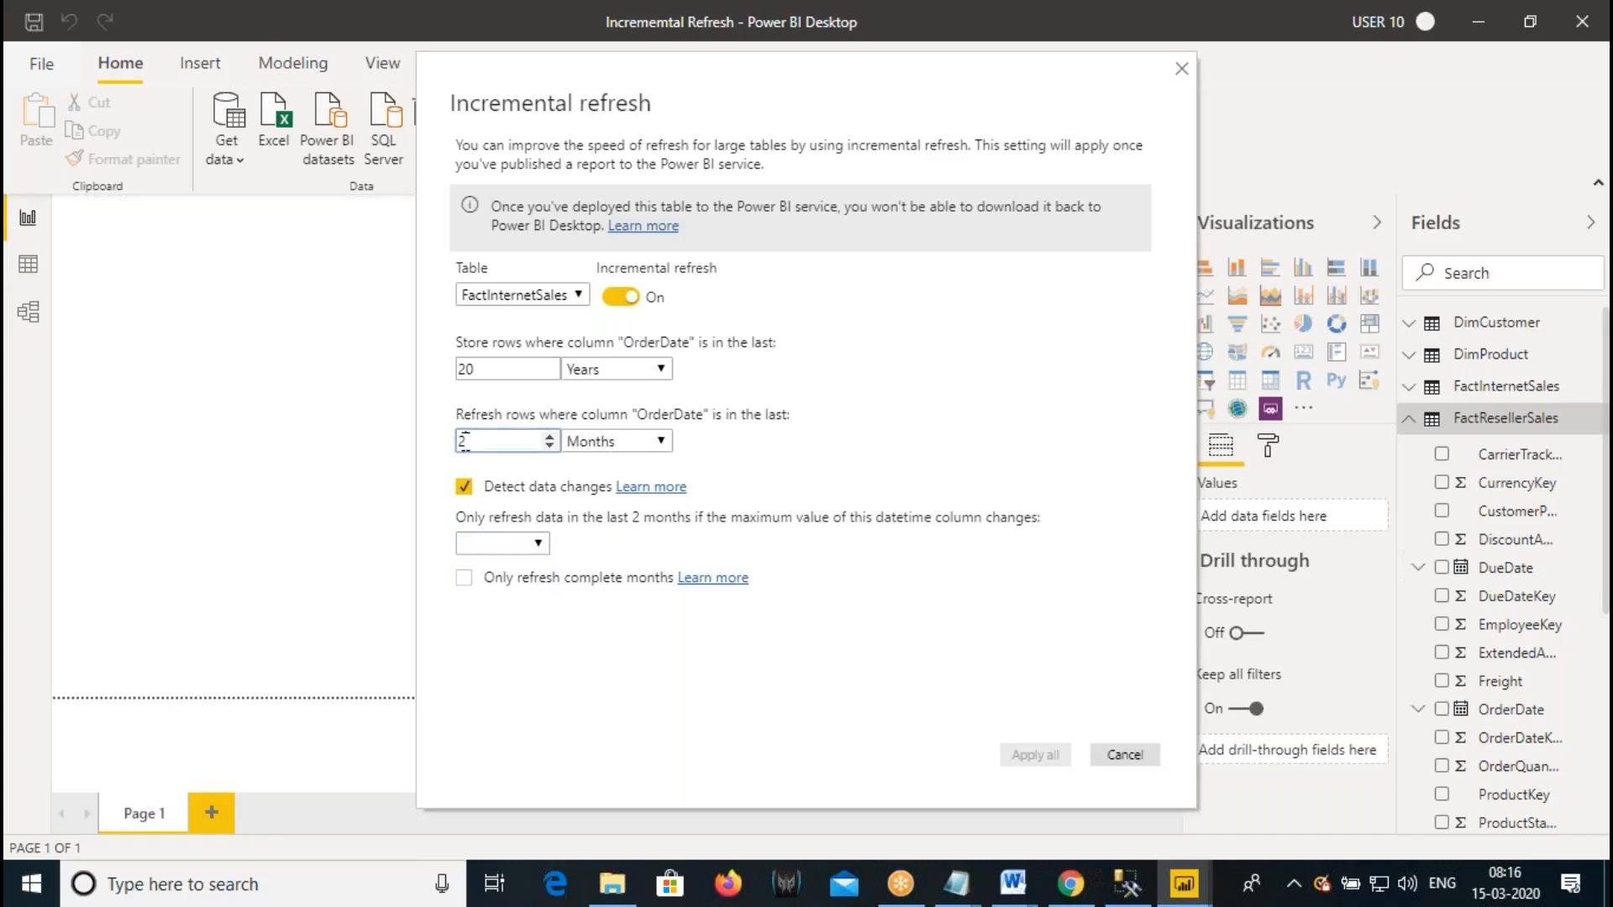
{"action": "left_click", "coordinate": [485, 542]}
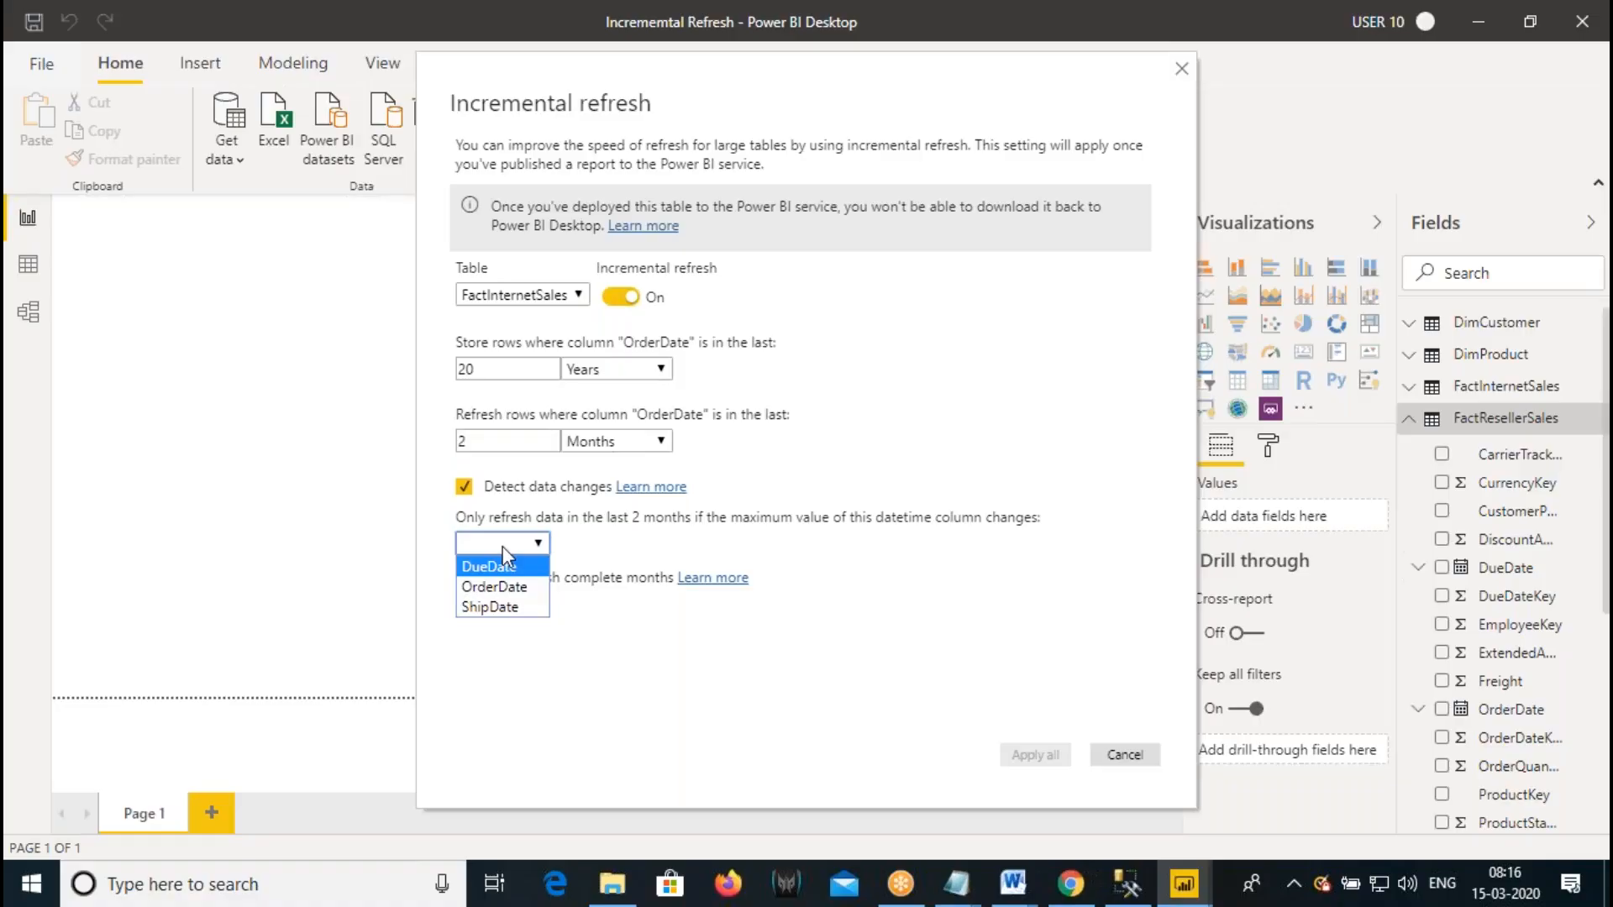
{"action": "left_click", "coordinate": [636, 558]}
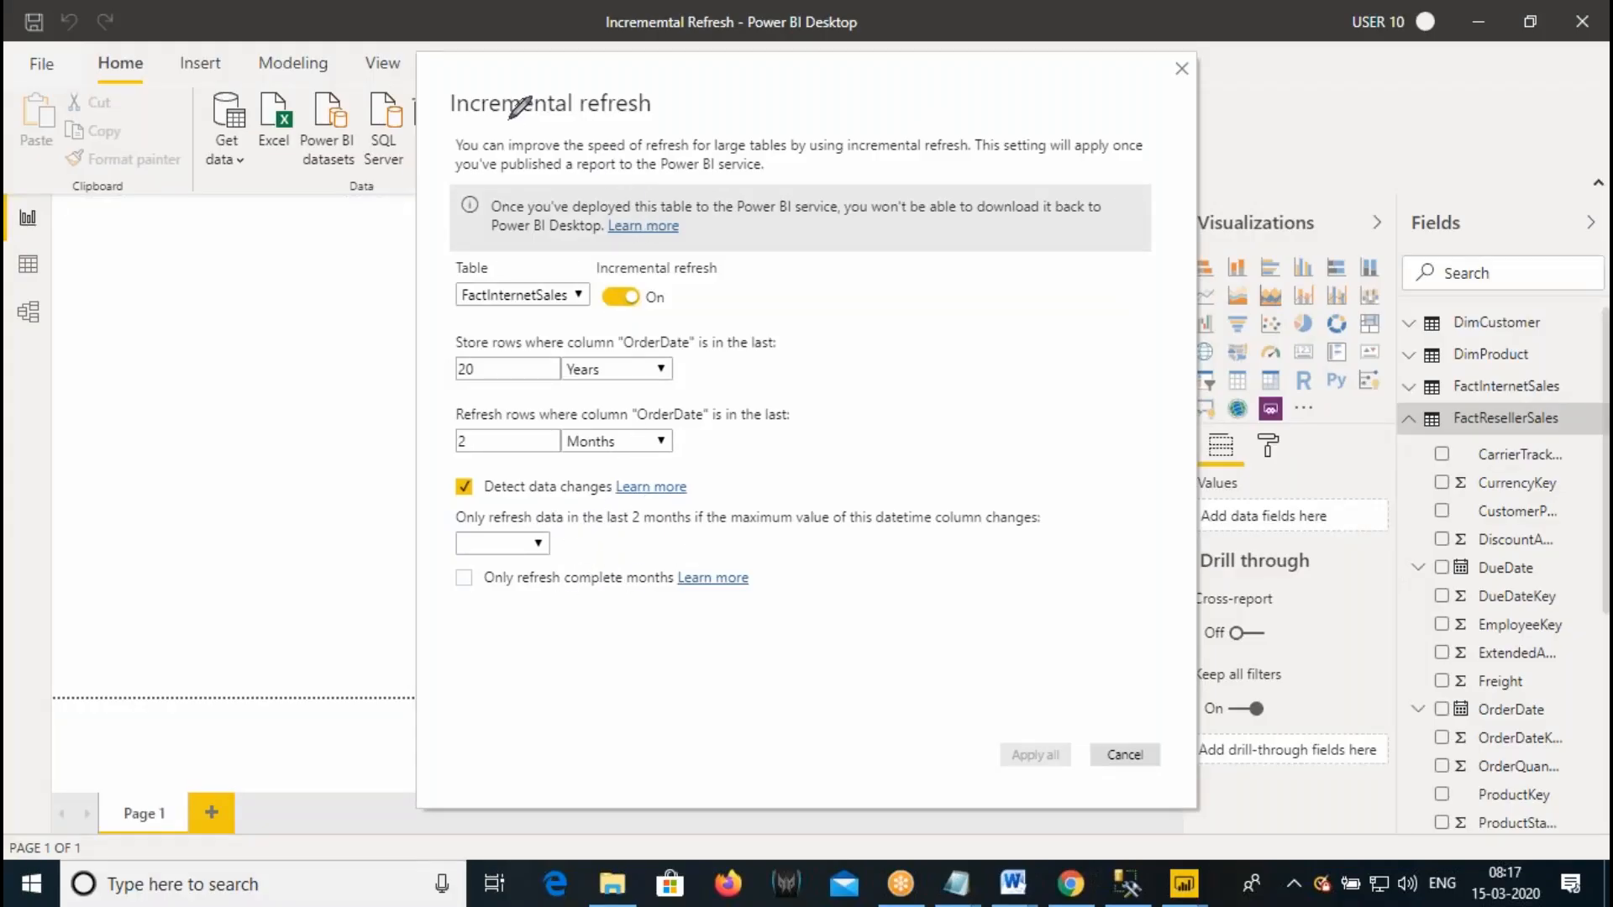
{"action": "left_click_drag", "start_coordinate": [451, 119], "coordinate": [660, 124]}
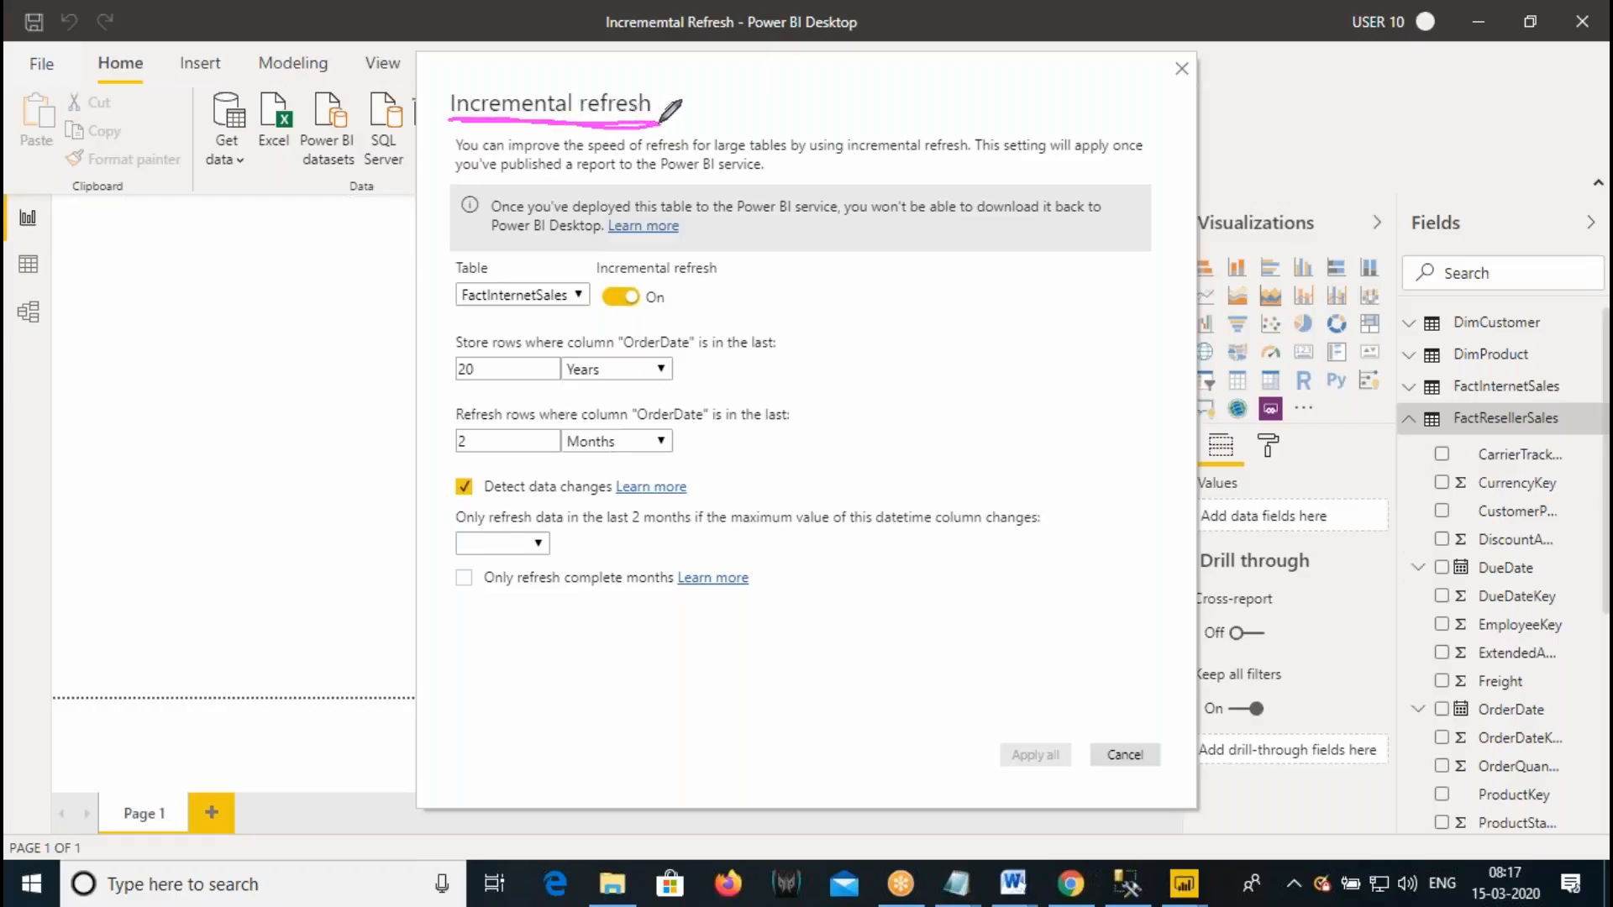
{"action": "left_click_drag", "start_coordinate": [445, 79], "coordinate": [443, 118]}
{"action": "mouse_move", "coordinate": [662, 125]}
{"action": "left_mouse_down"}
{"action": "mouse_move", "coordinate": [670, 82]}
{"action": "mouse_move", "coordinate": [445, 82]}
{"action": "left_mouse_up"}
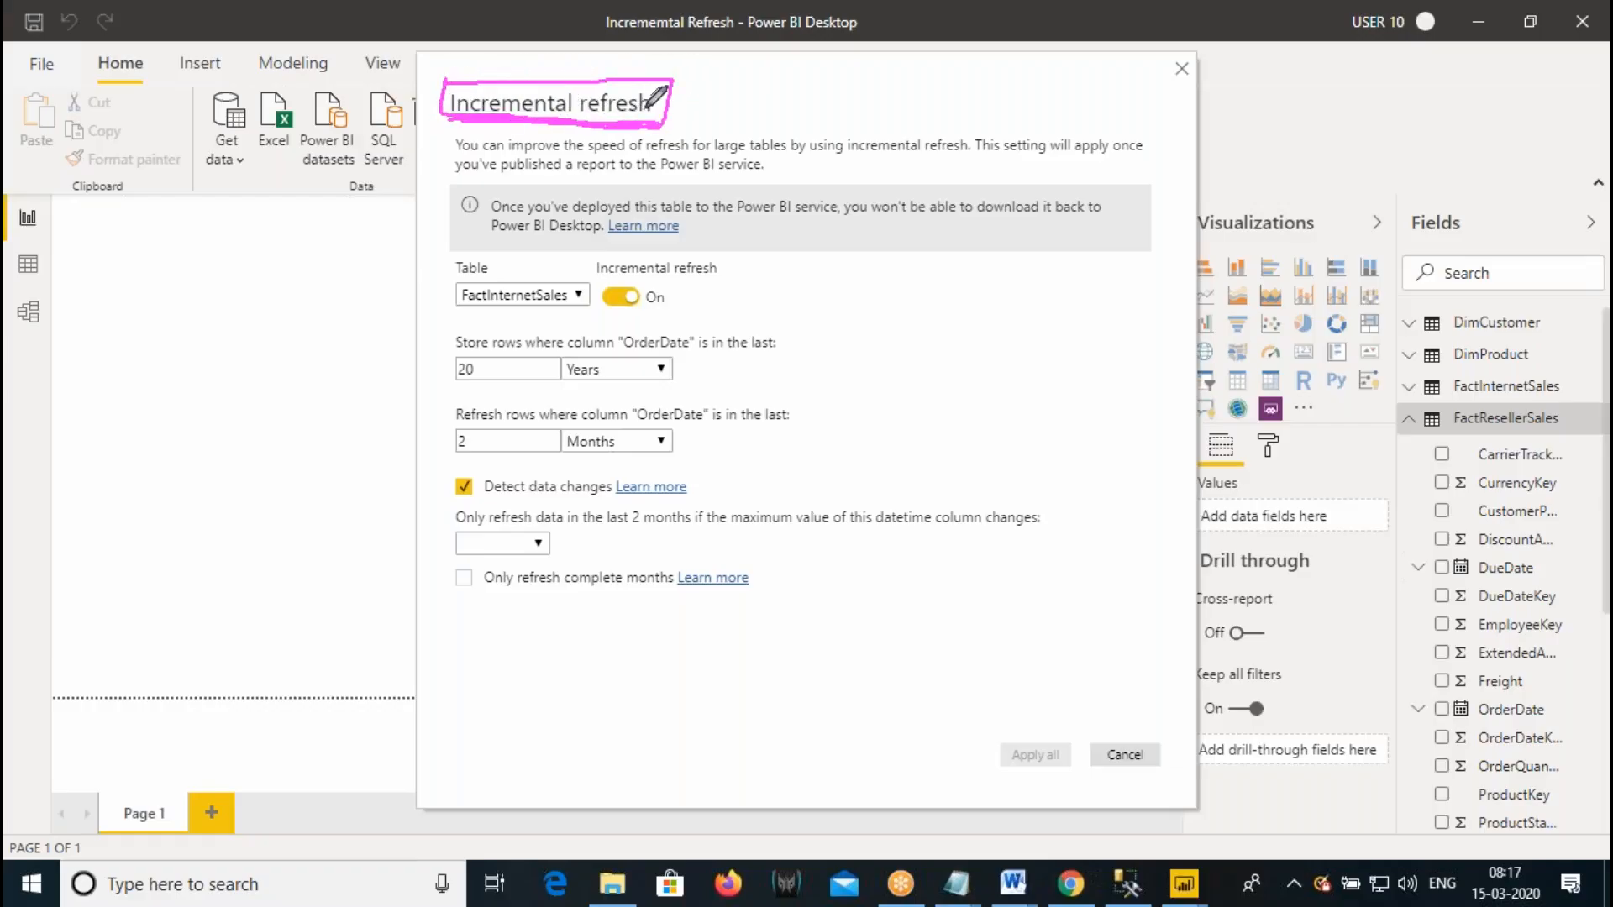
{"action": "key", "text": "Escape"}
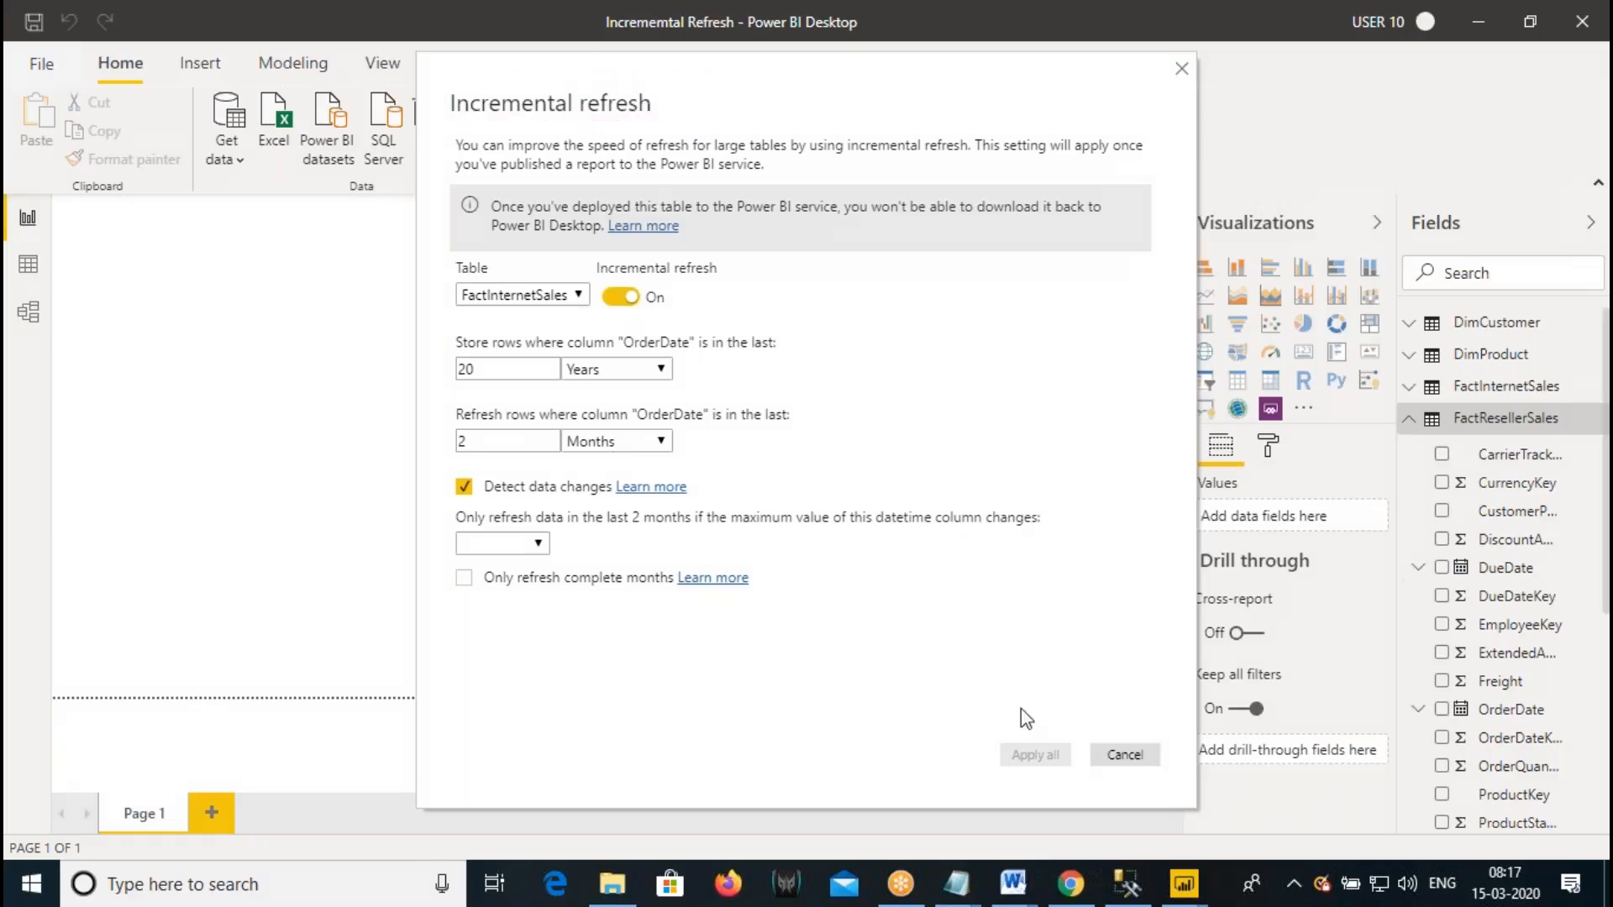
- Switch to Incremental Refresh.docx in Word and view the Detect data changes text under Advanced policy options
{"action": "mouse_move", "coordinate": [1013, 882]}
{"action": "left_click", "coordinate": [1035, 774]}
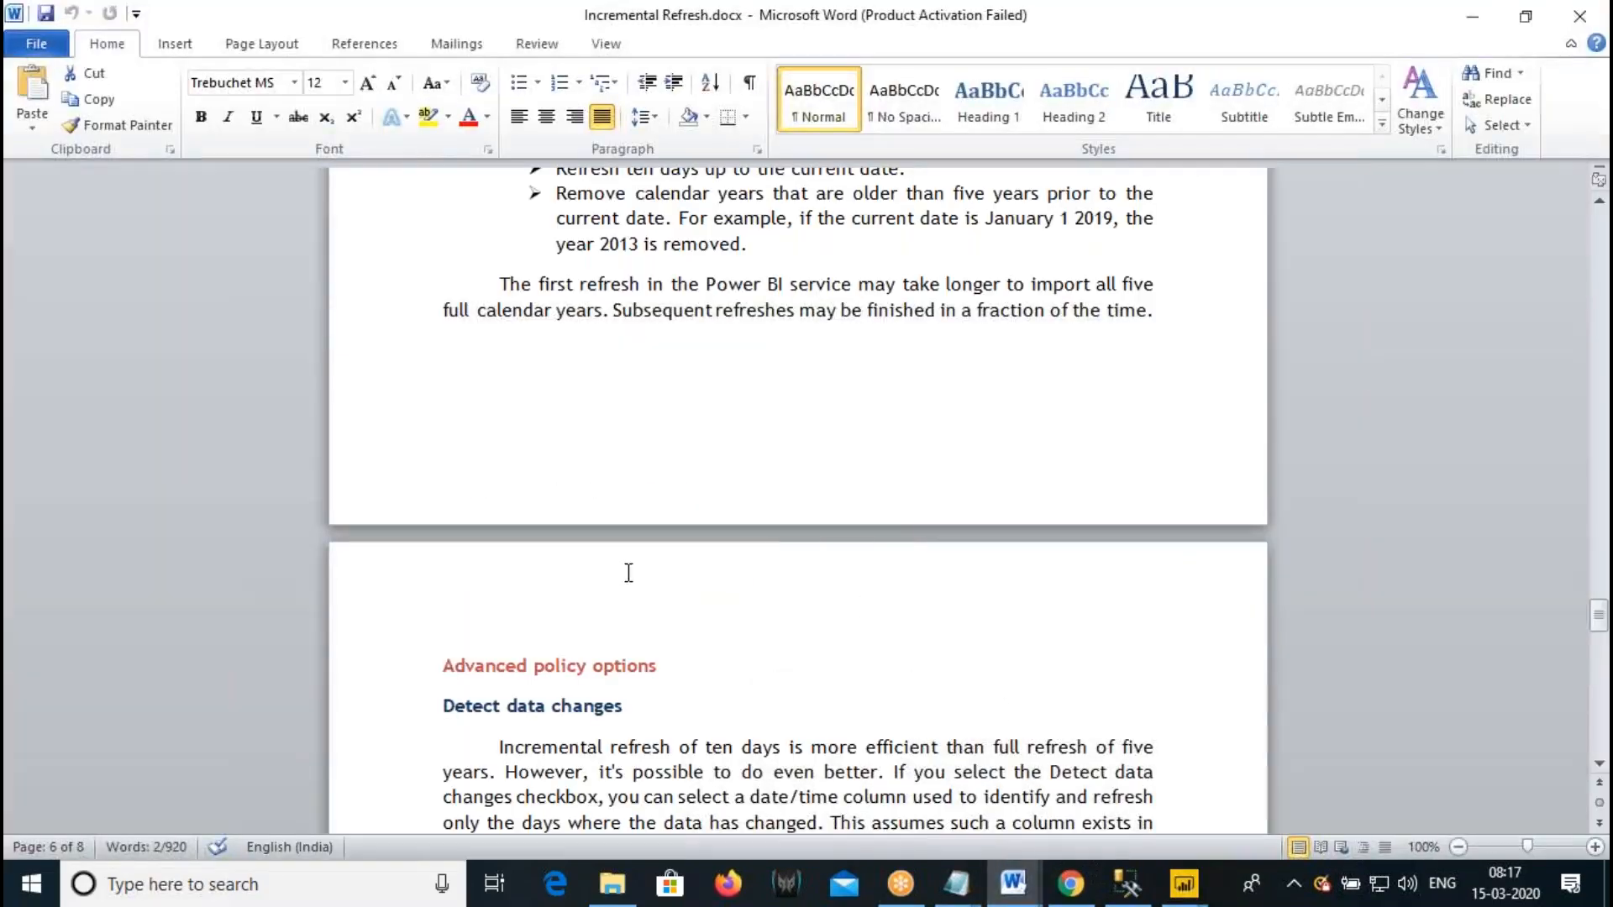
{"action": "scroll", "coordinate": [672, 619], "scroll_direction": "down", "scroll_amount": 2}
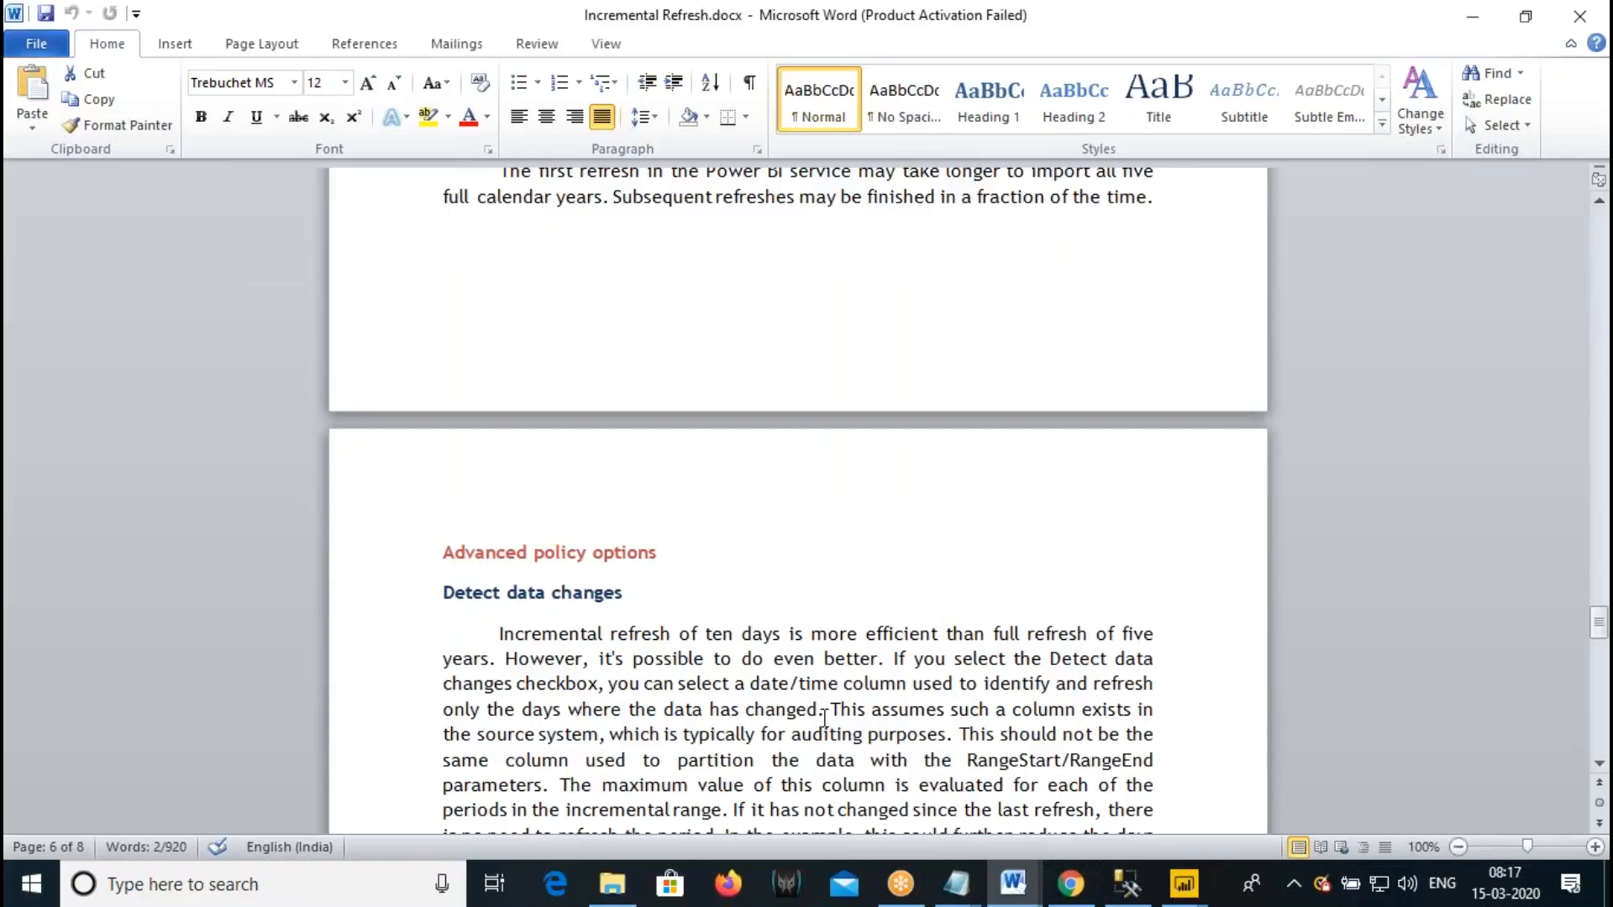
- Return to Power BI Desktop and cancel the pending changes to the FactInternetSales incremental refresh policy
{"action": "left_click", "coordinate": [1124, 878]}
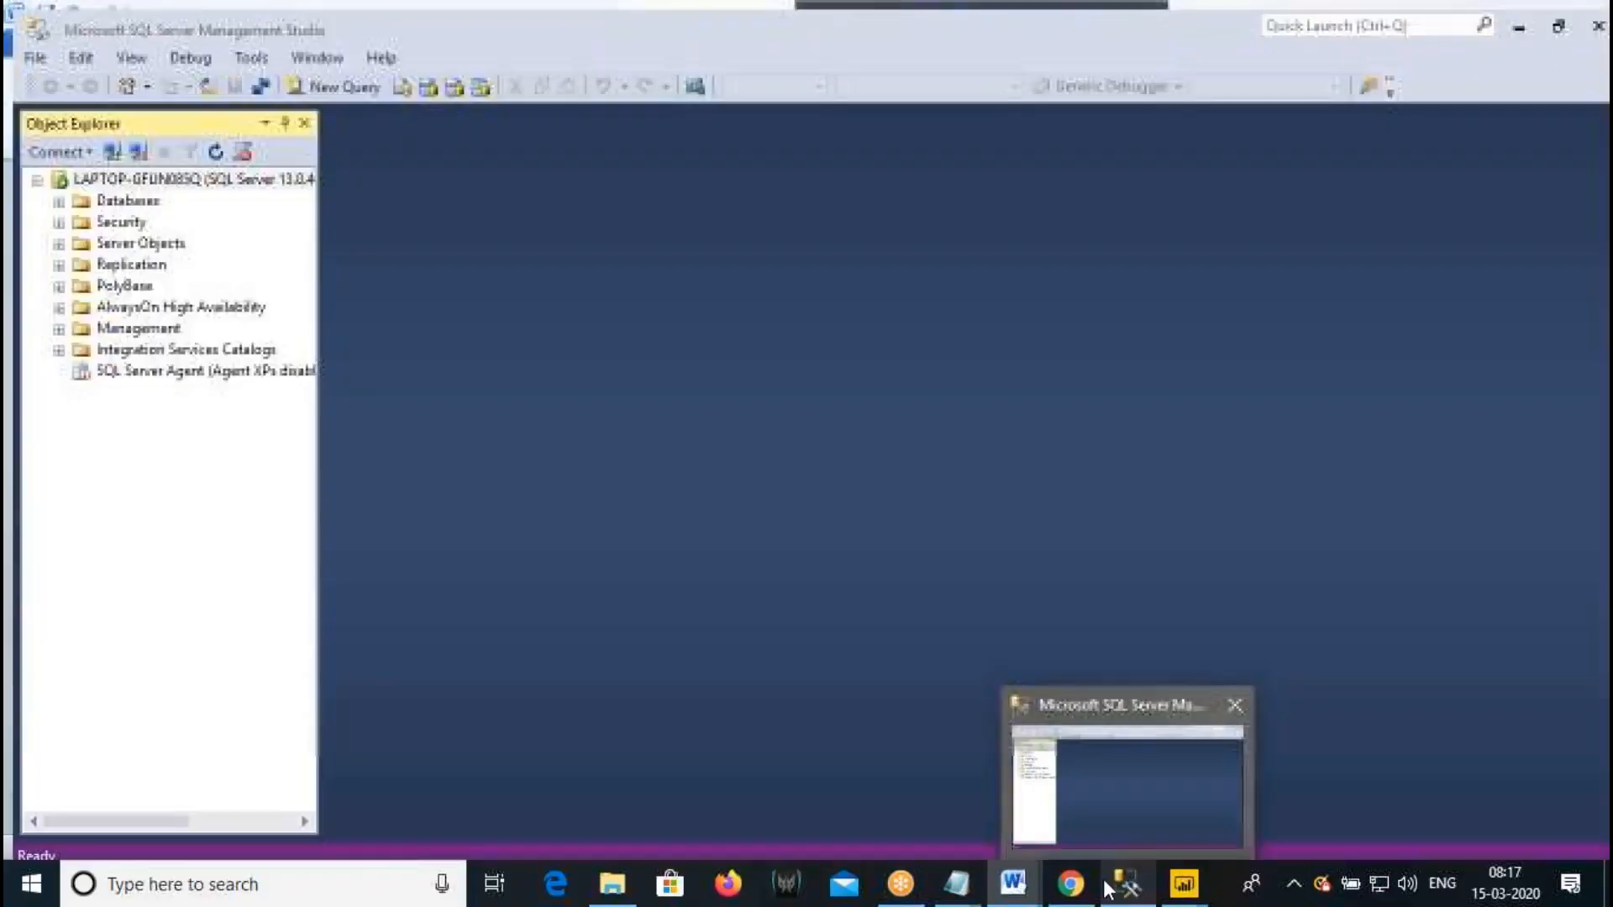
{"action": "left_click", "coordinate": [1070, 883]}
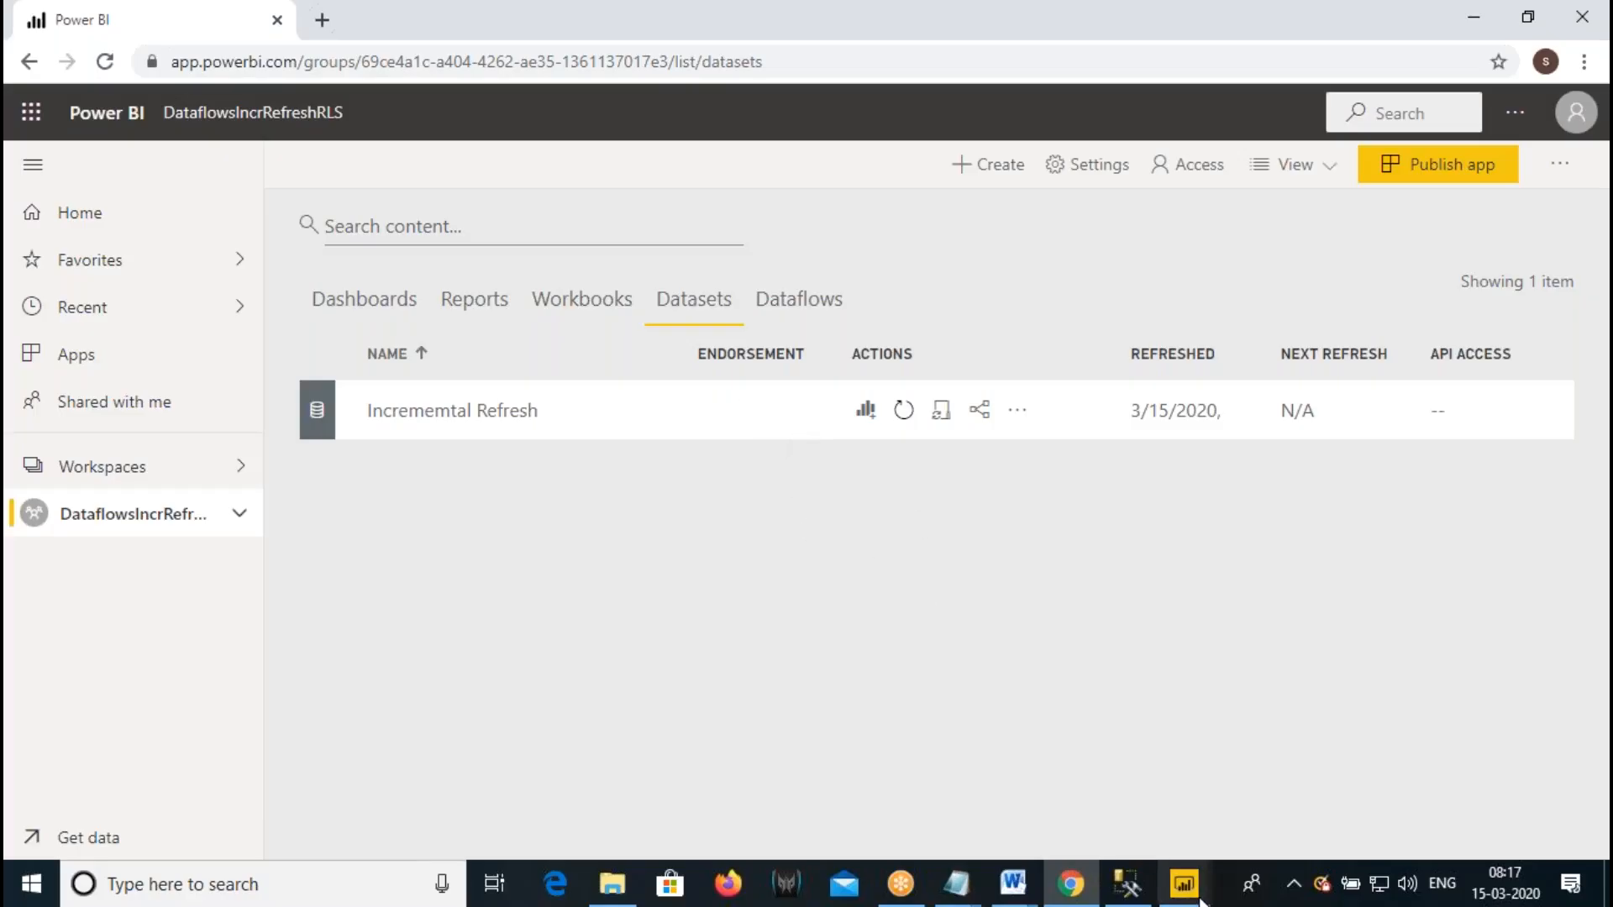
{"action": "mouse_move", "coordinate": [1199, 900]}
{"action": "left_click", "coordinate": [1071, 889]}
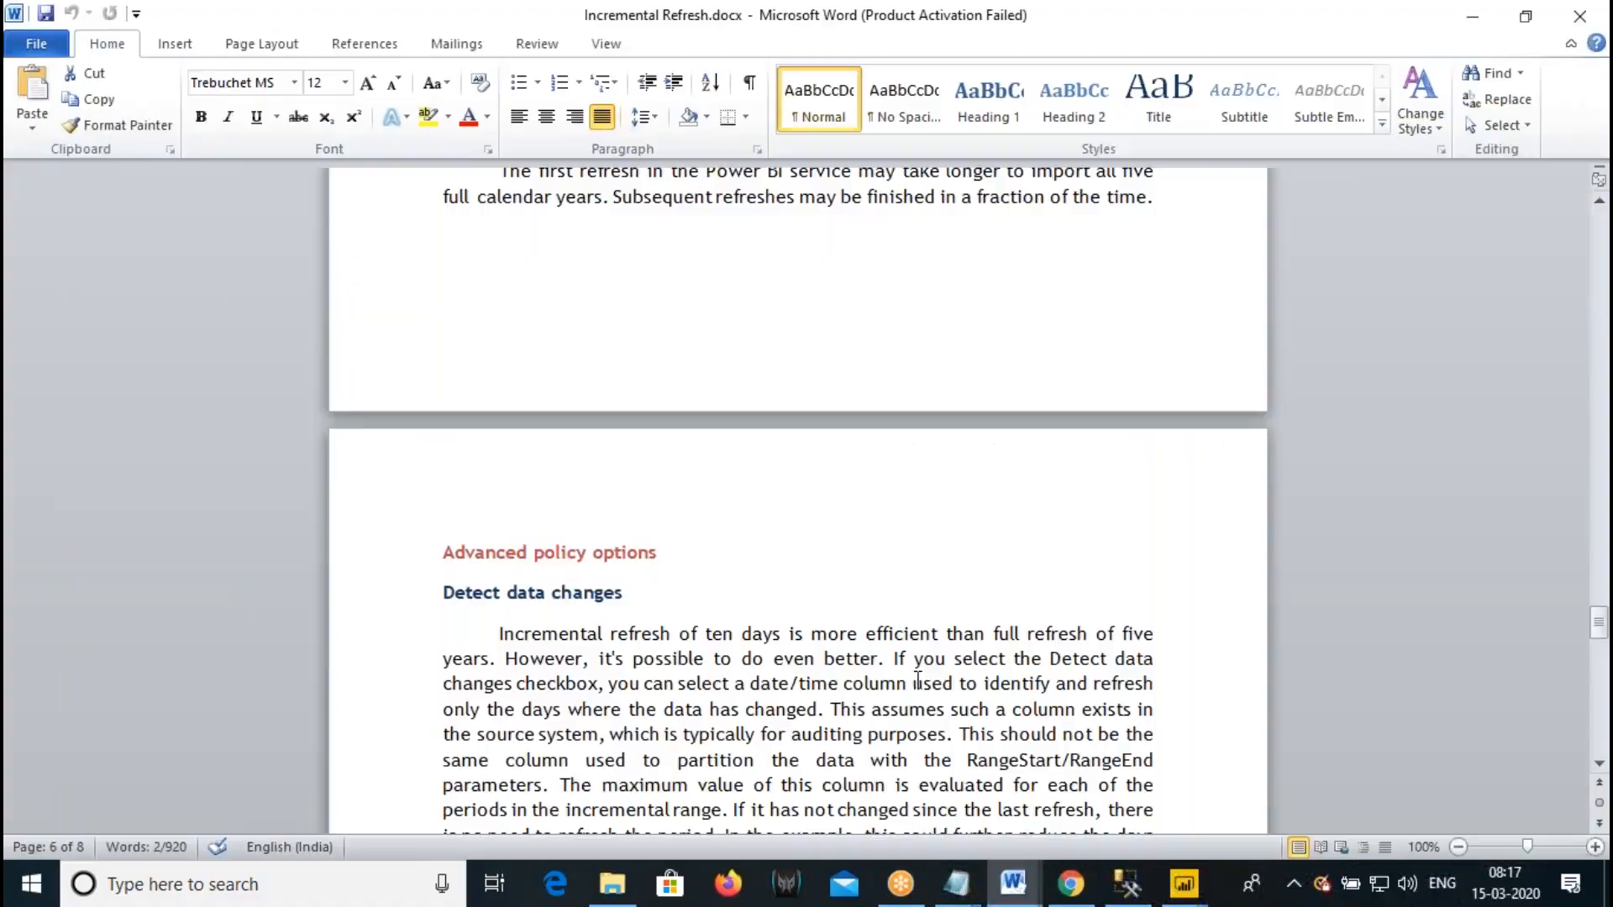
{"action": "left_click", "coordinate": [1285, 811]}
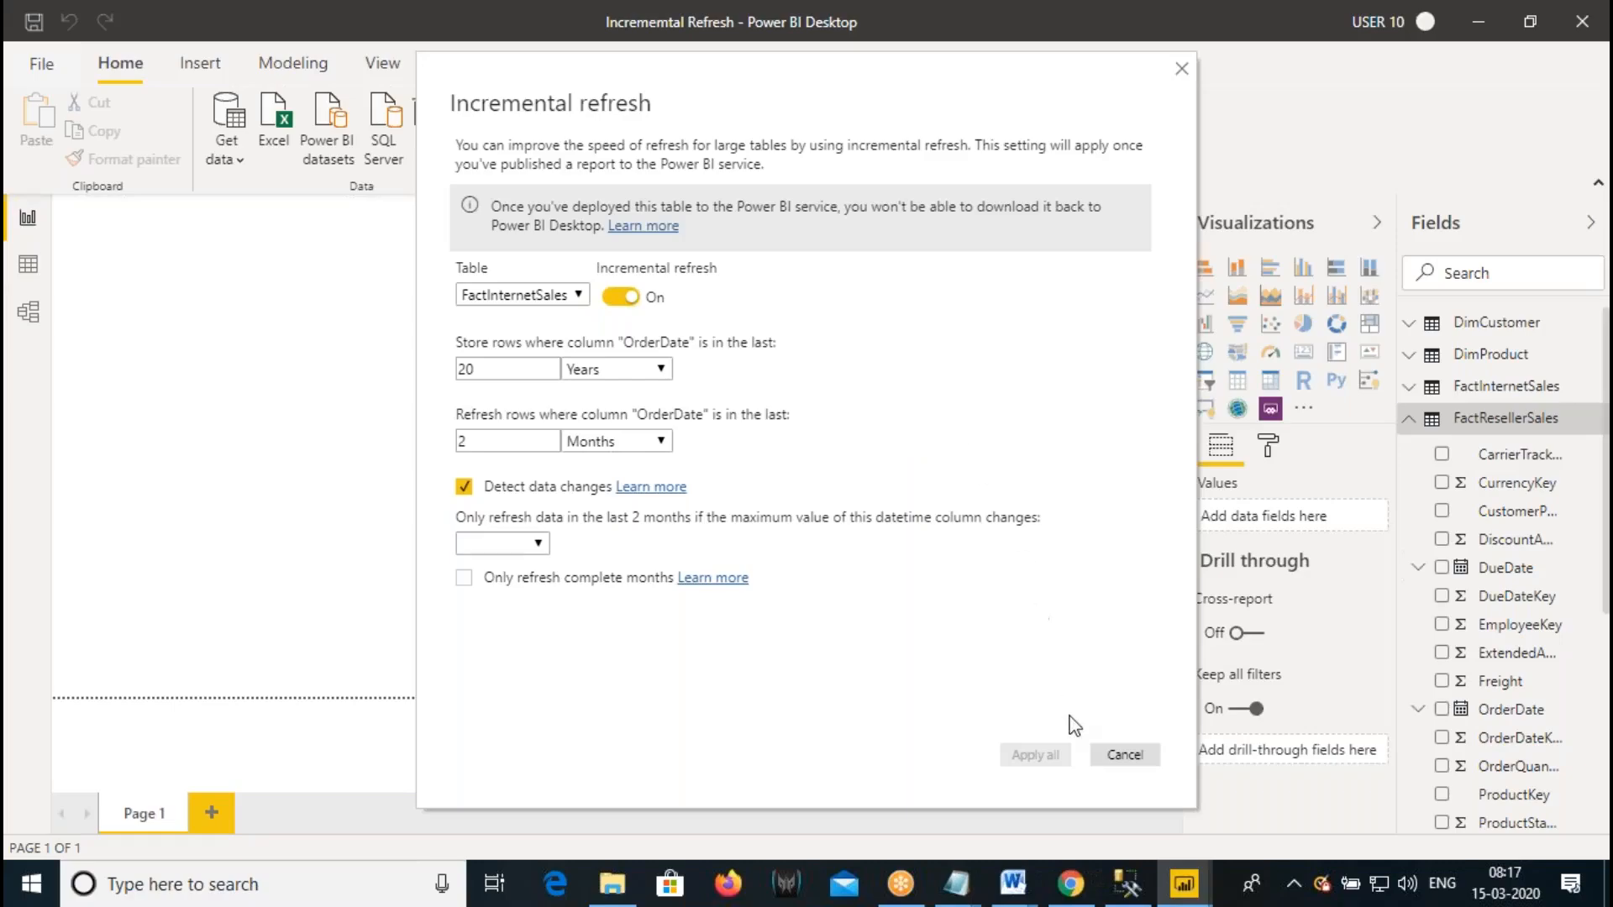
{"action": "left_click", "coordinate": [1124, 755]}
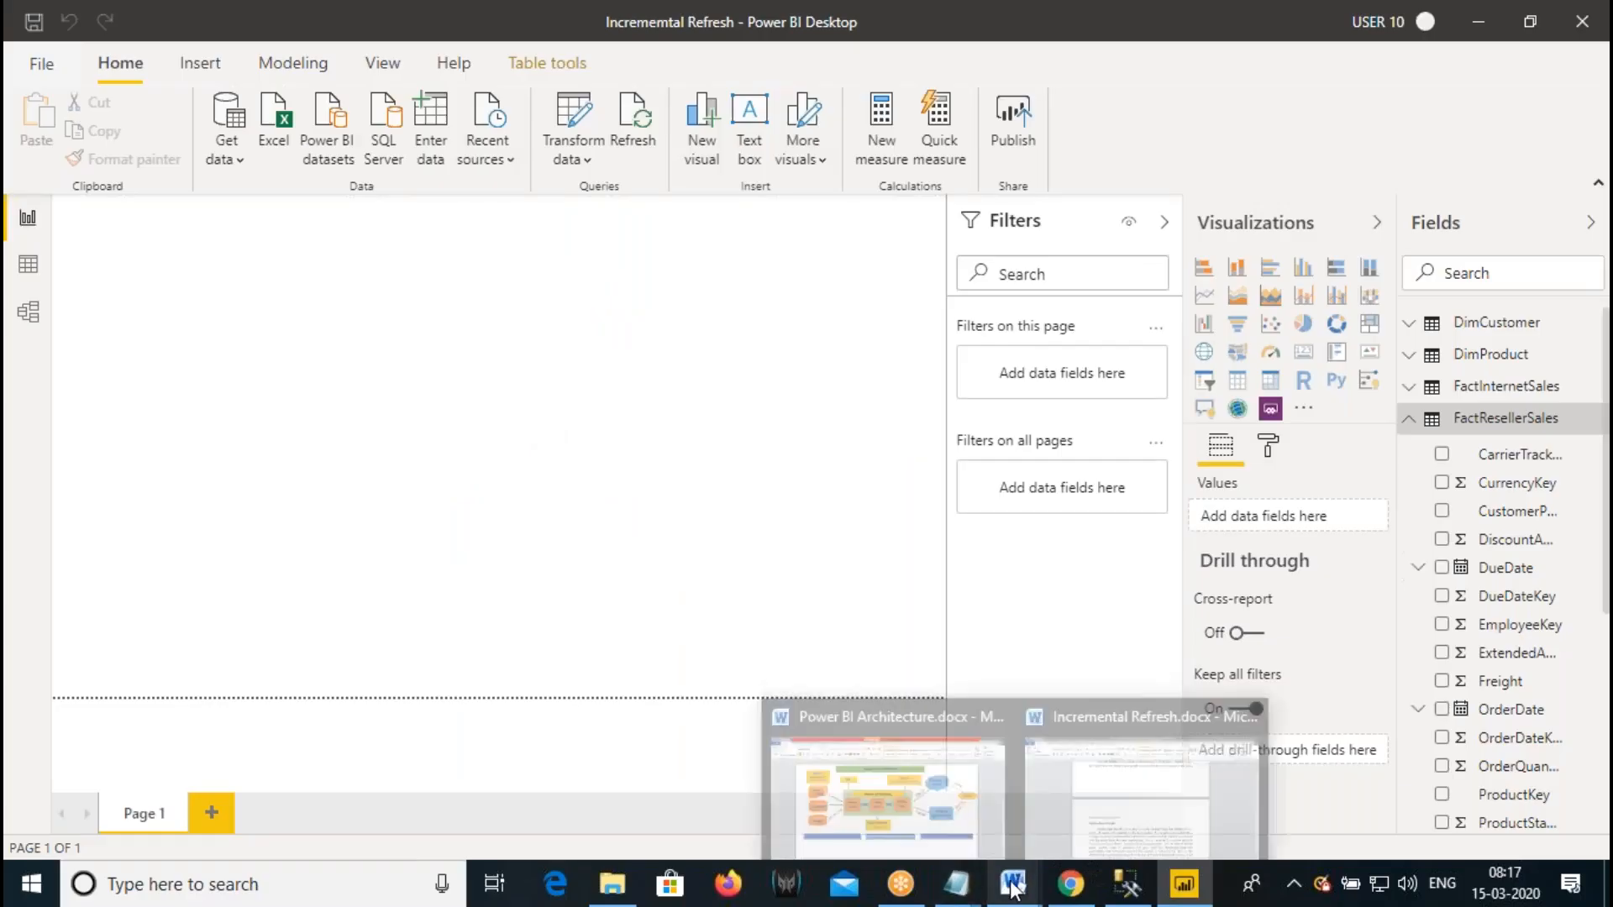
- Switch to Incremental Refresh.docx in Word and read through the refresh policy example, Detect data changes and Only refresh complete periods sections
{"action": "mouse_move", "coordinate": [1013, 882]}
{"action": "left_click", "coordinate": [1134, 790]}
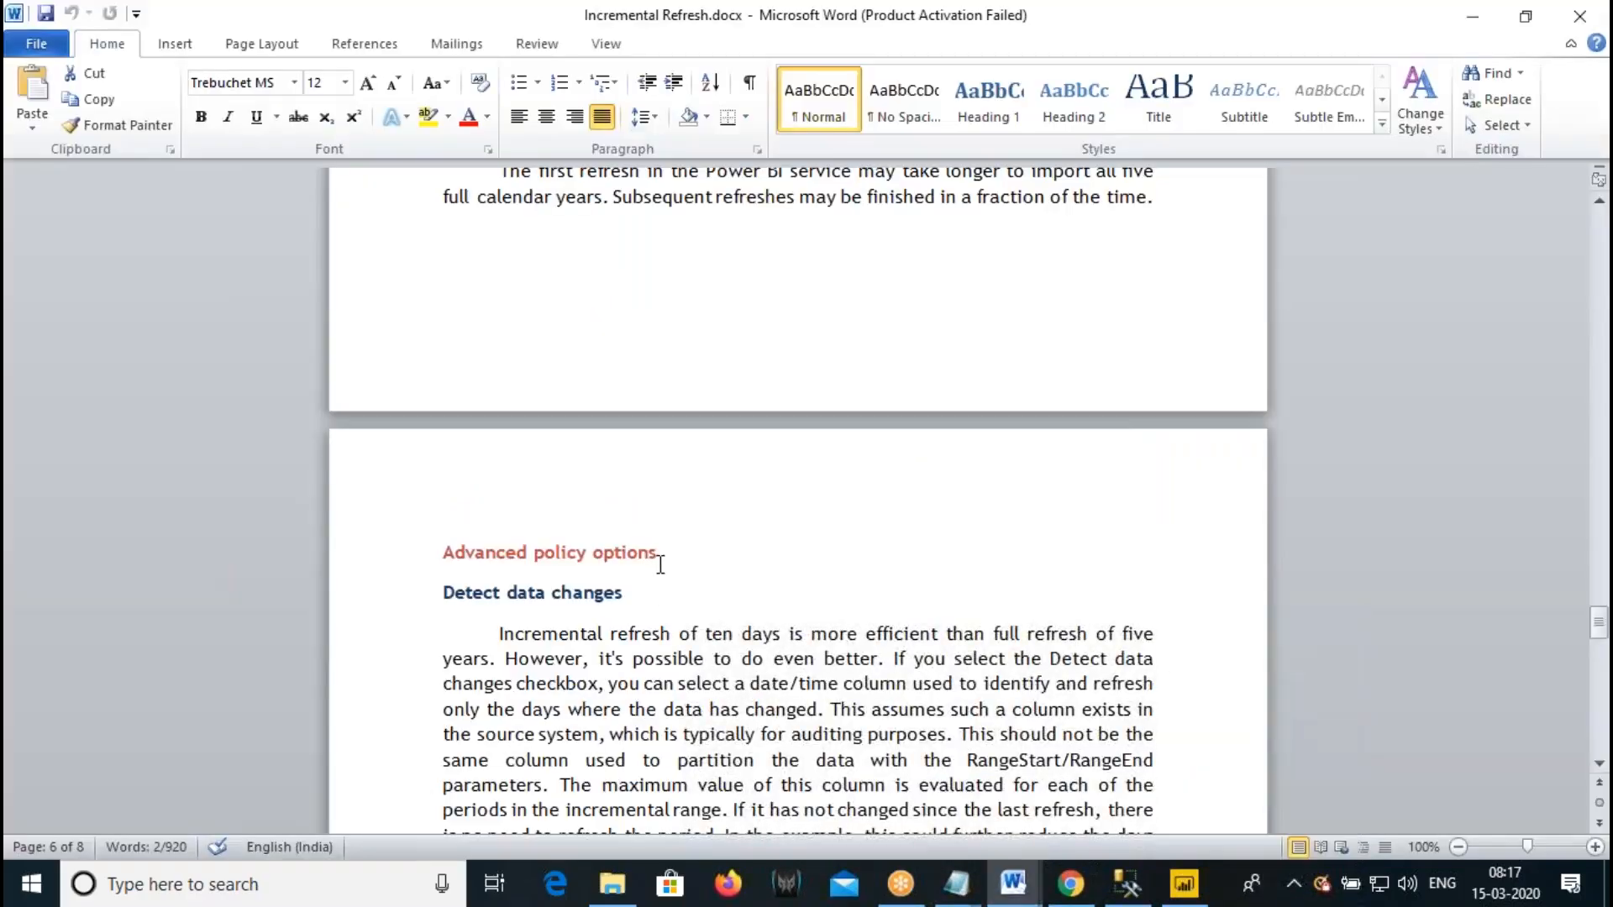
{"action": "scroll", "coordinate": [671, 568], "scroll_direction": "up", "scroll_amount": 6}
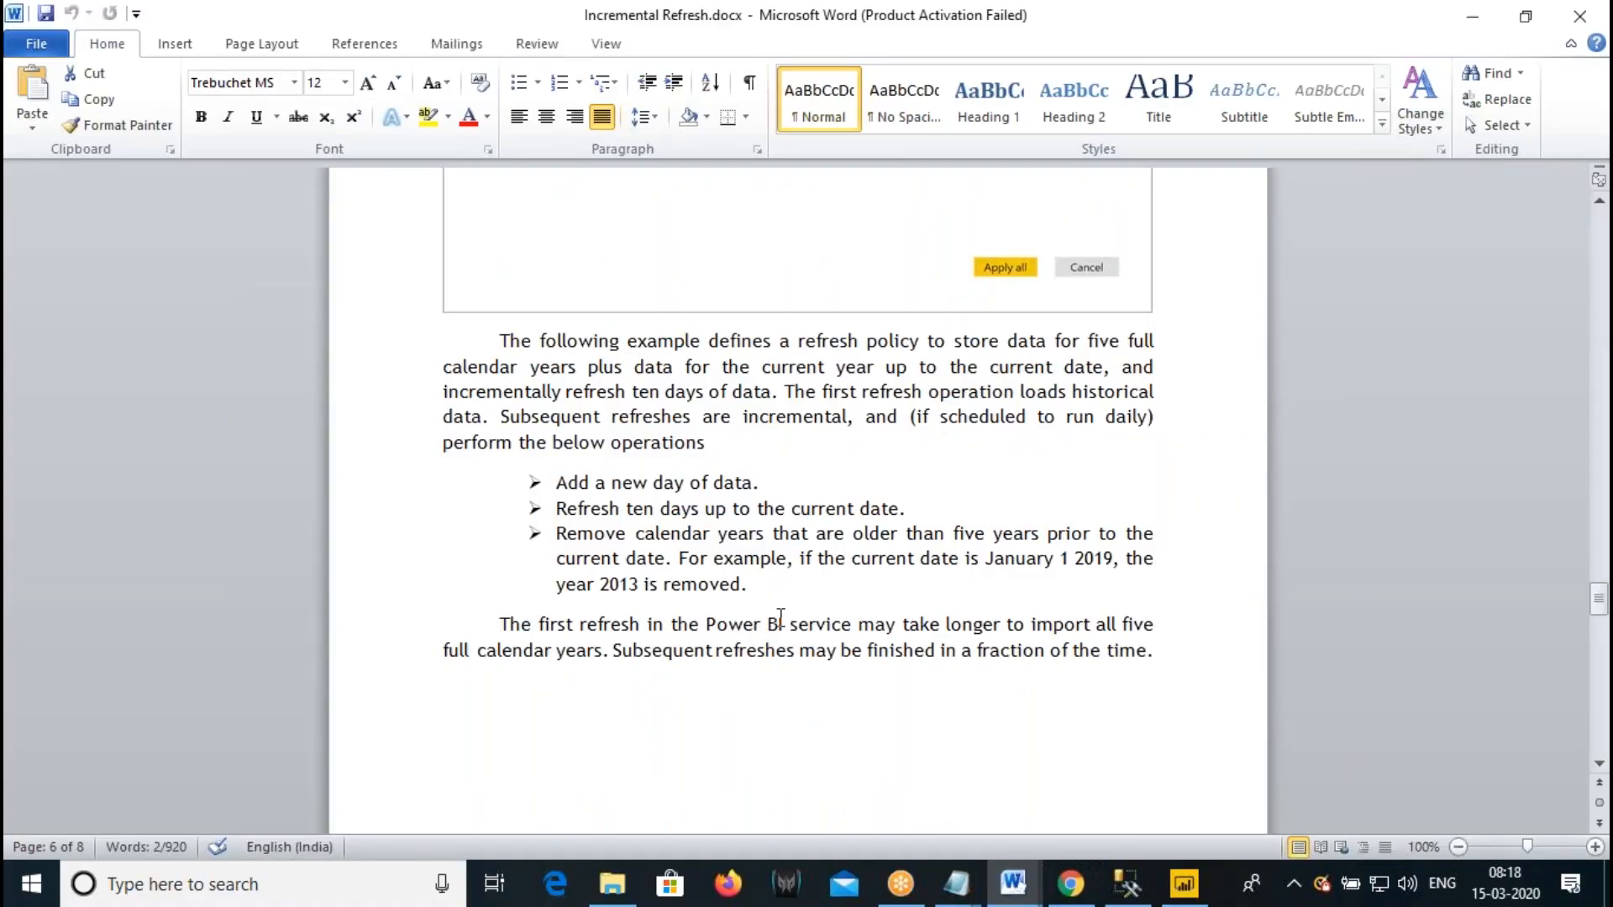
{"action": "scroll", "coordinate": [780, 618], "scroll_direction": "down", "scroll_amount": 3}
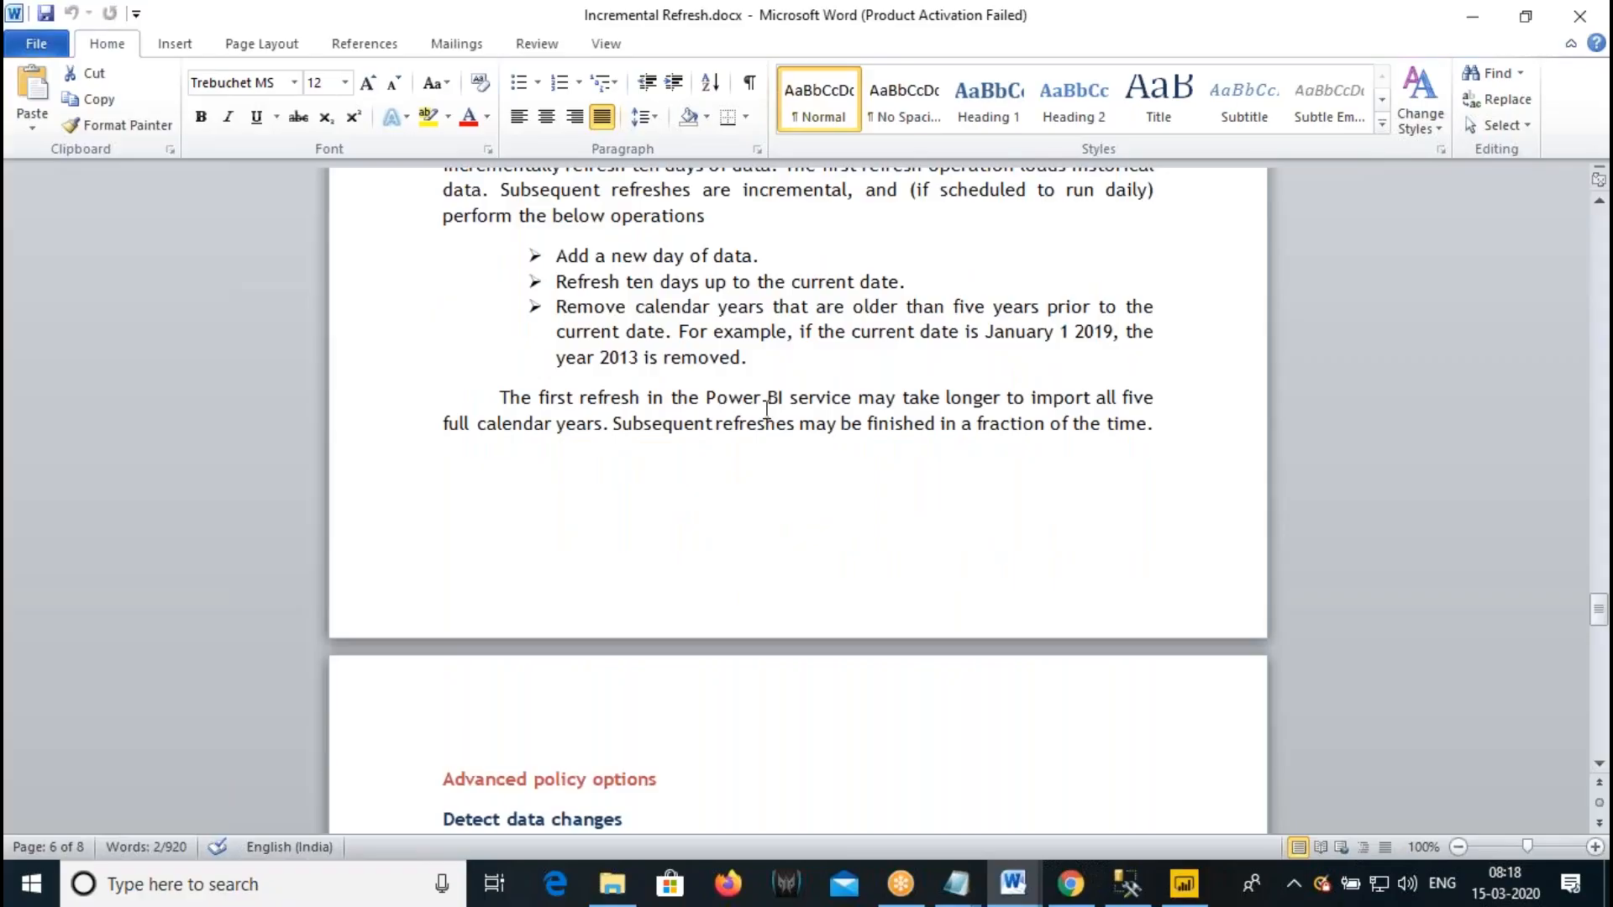
{"action": "scroll", "coordinate": [767, 409], "scroll_direction": "down", "scroll_amount": 5}
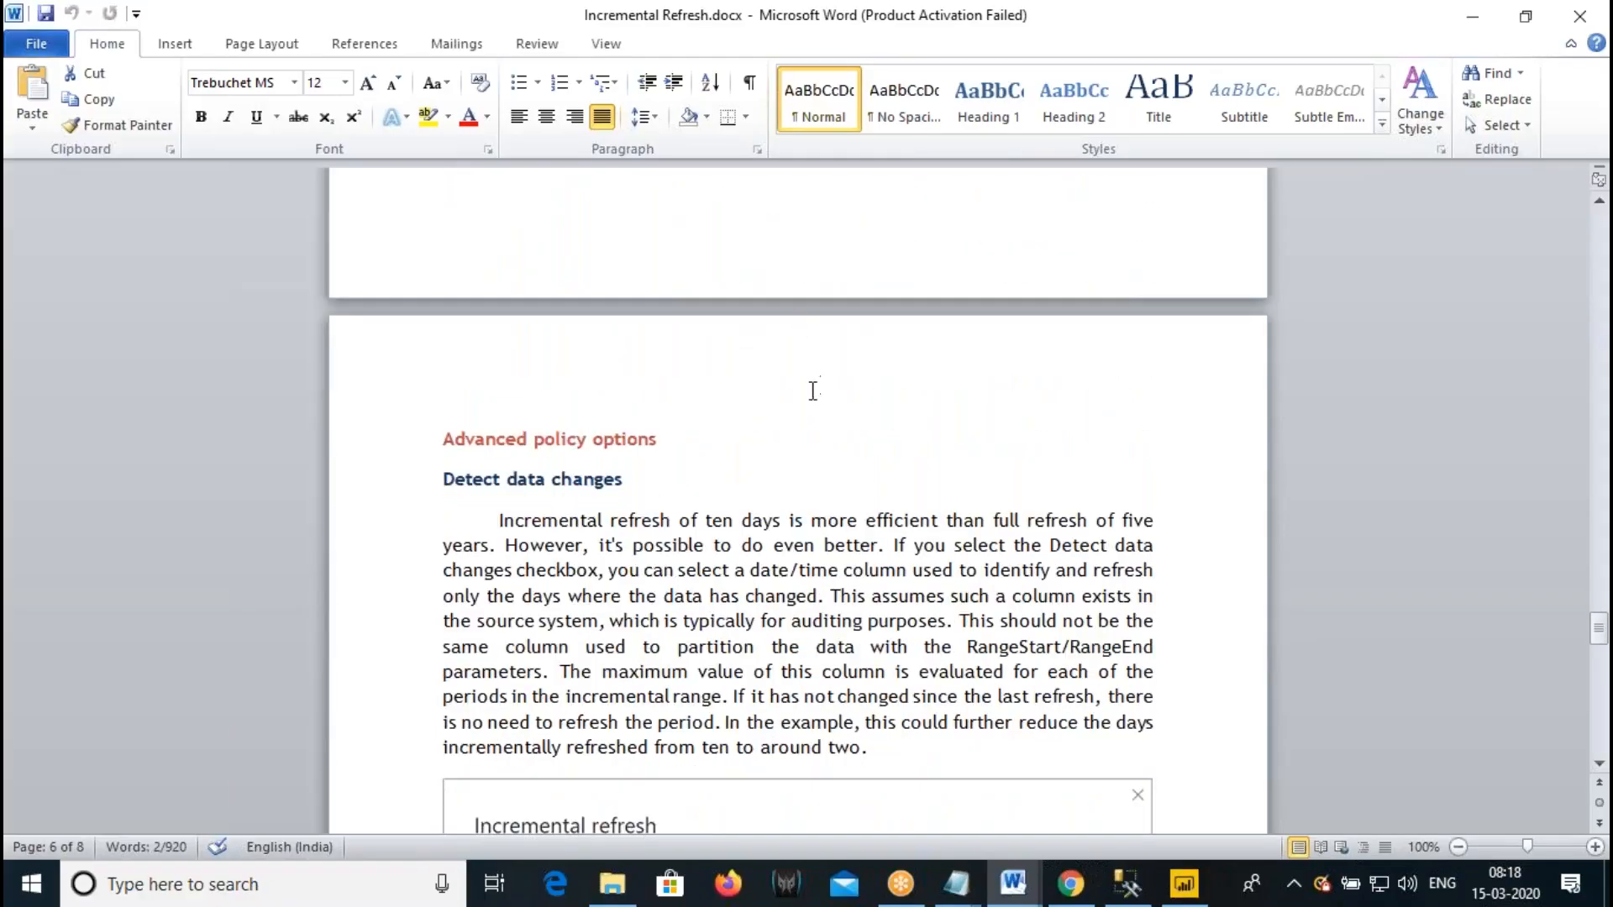
{"action": "scroll", "coordinate": [813, 390], "scroll_direction": "down", "scroll_amount": 10}
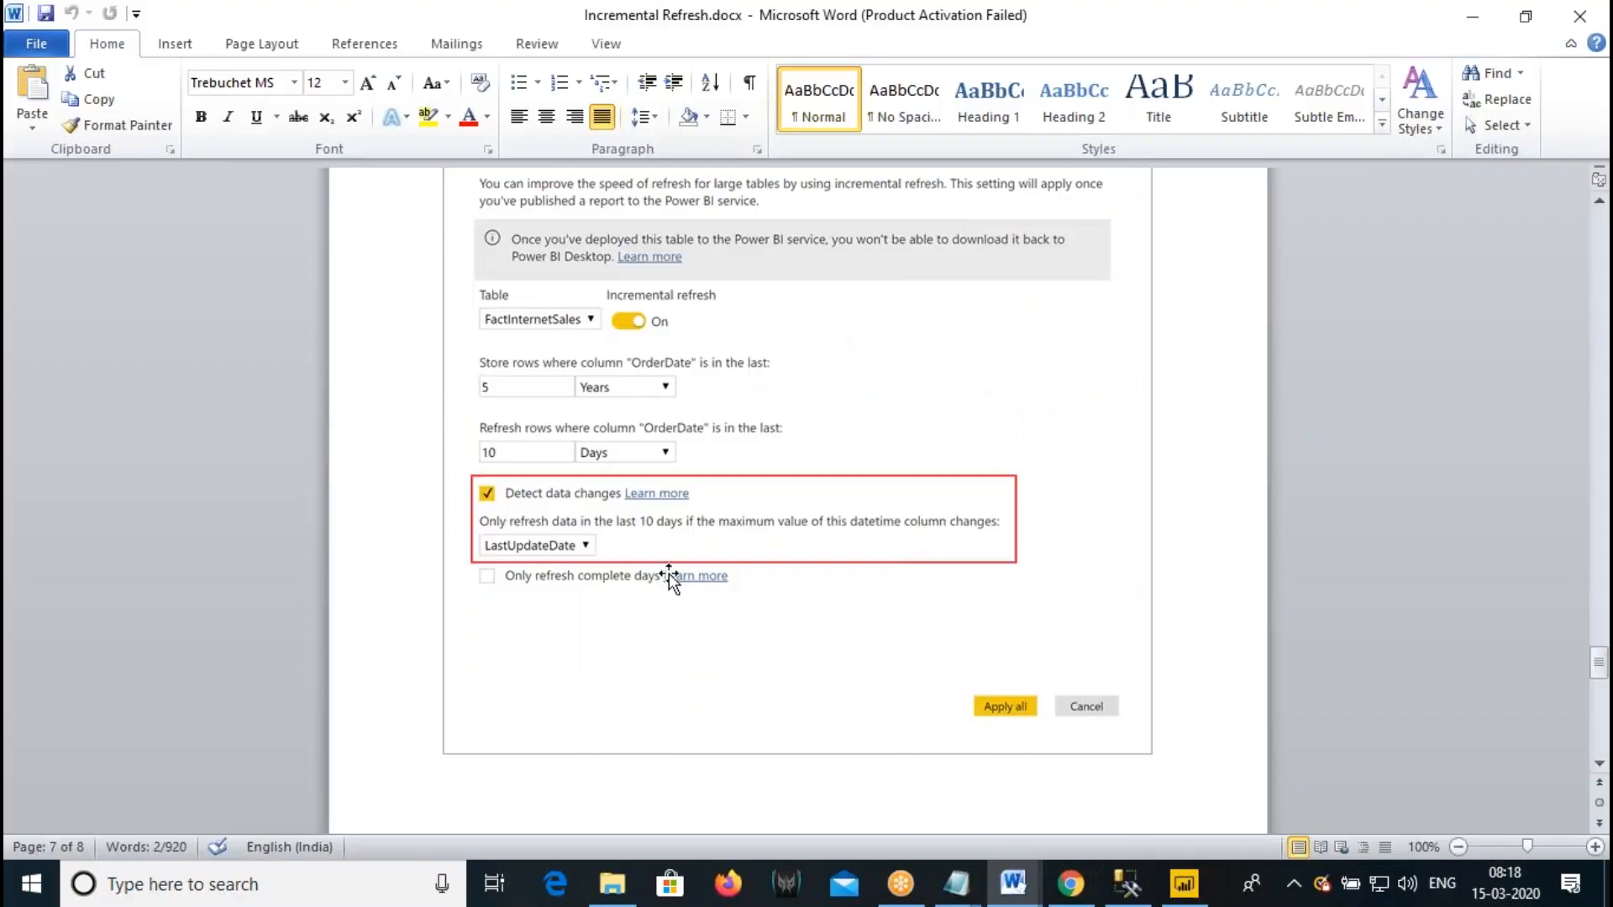
{"action": "scroll", "coordinate": [695, 587], "scroll_direction": "down", "scroll_amount": 2}
{"action": "scroll", "coordinate": [702, 568], "scroll_direction": "down", "scroll_amount": 15}
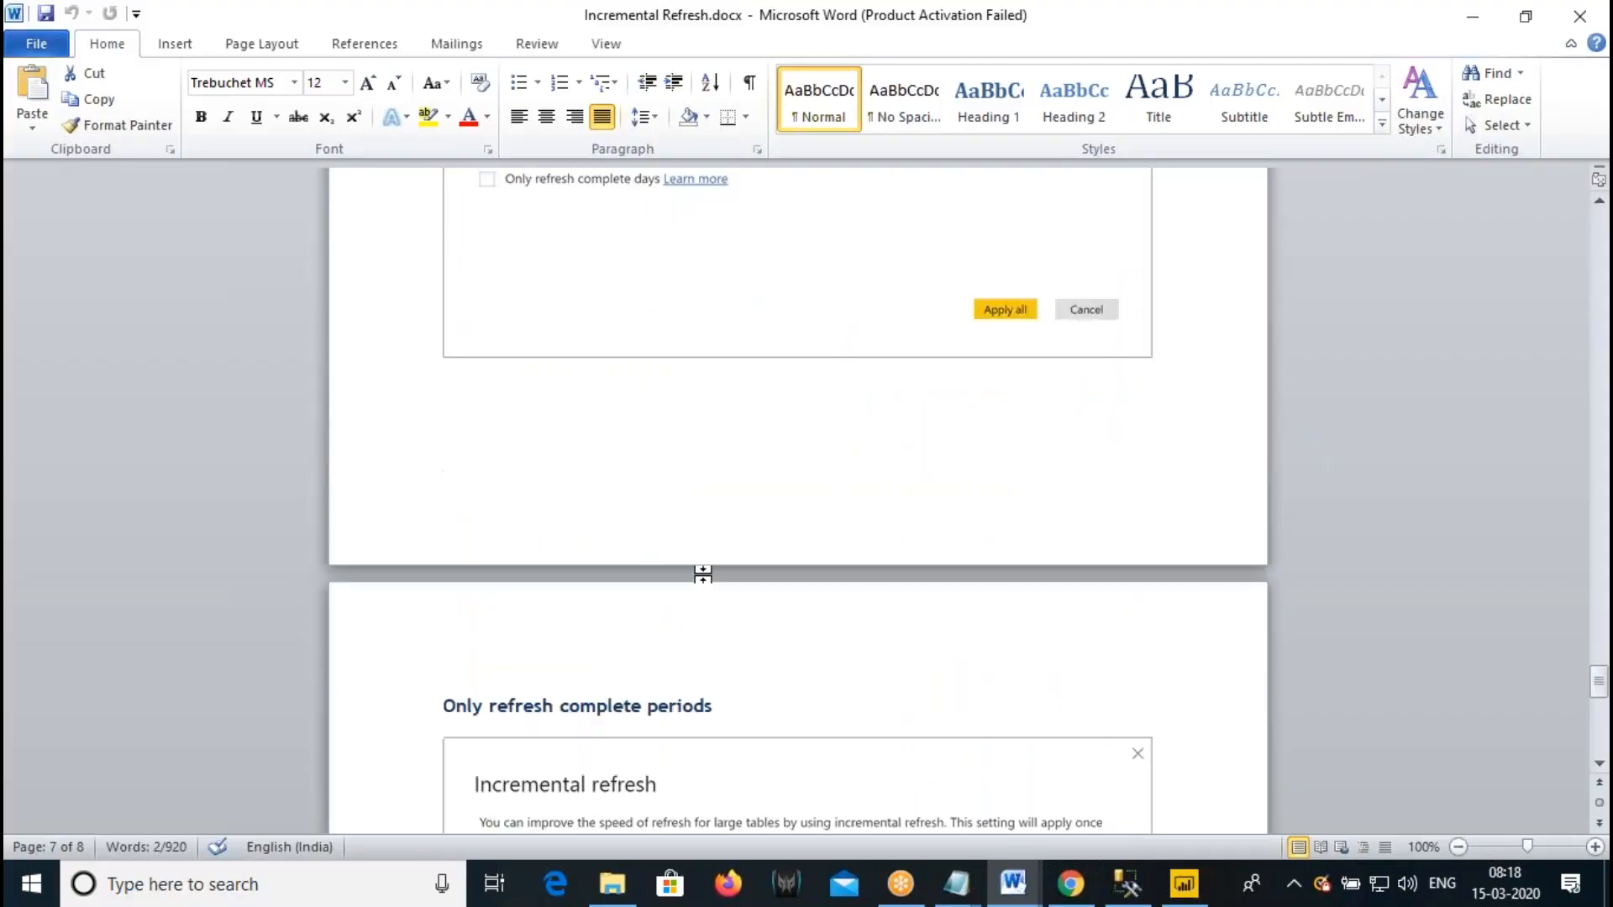
{"action": "scroll", "coordinate": [592, 385], "scroll_direction": "down", "scroll_amount": 5}
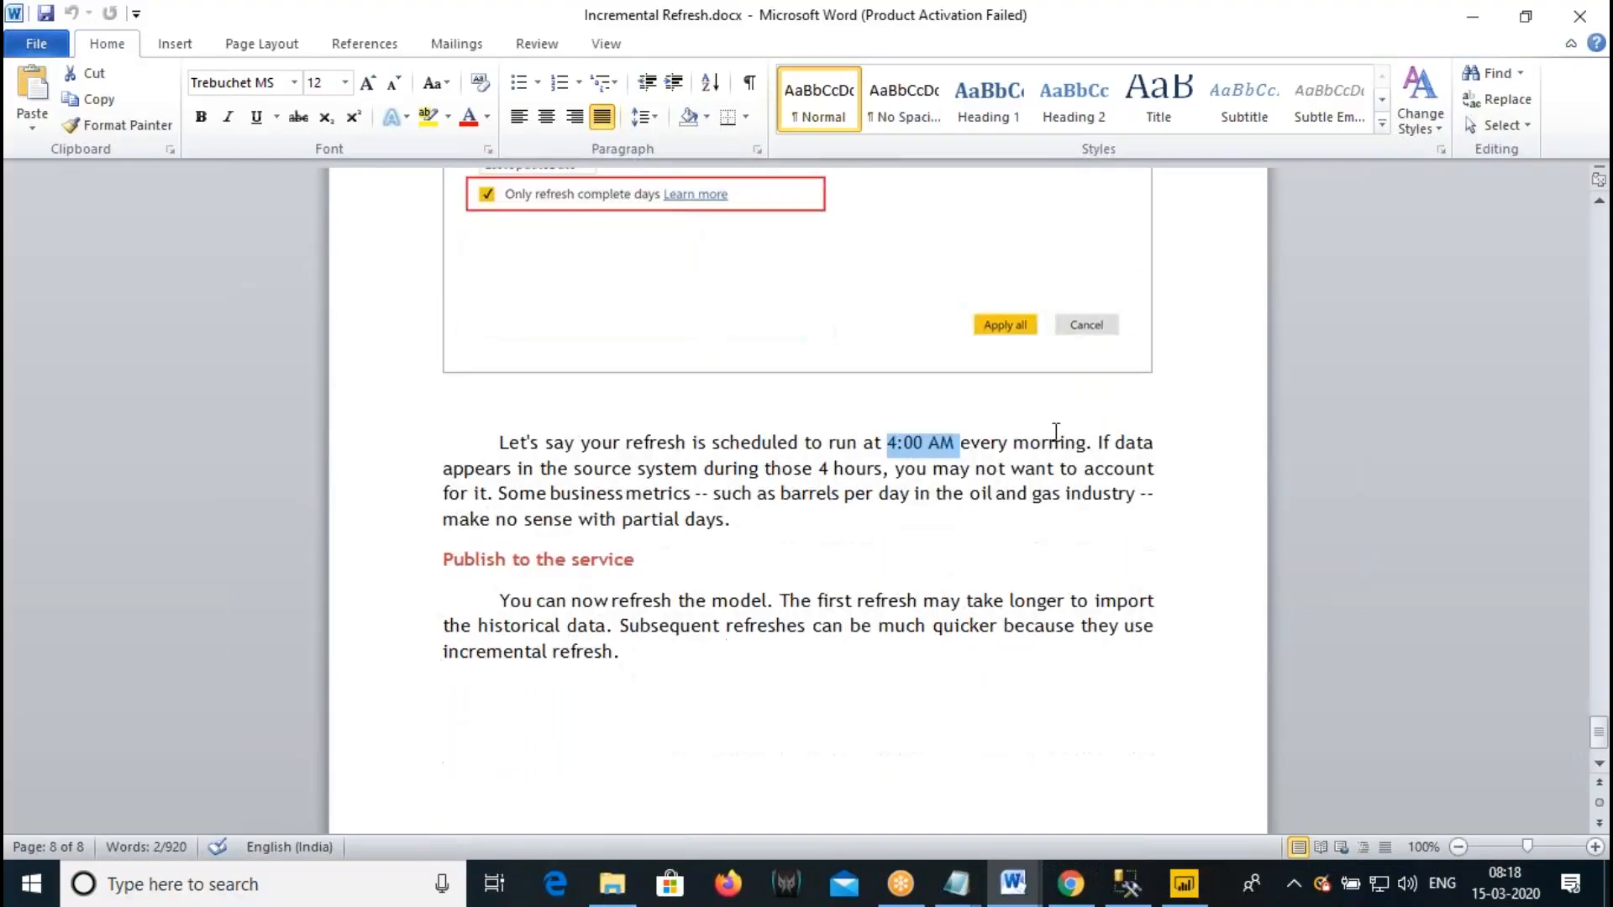
- Read the Publish to the service section, selecting its heading and the sentence about the first refresh
{"action": "left_click", "coordinate": [671, 454]}
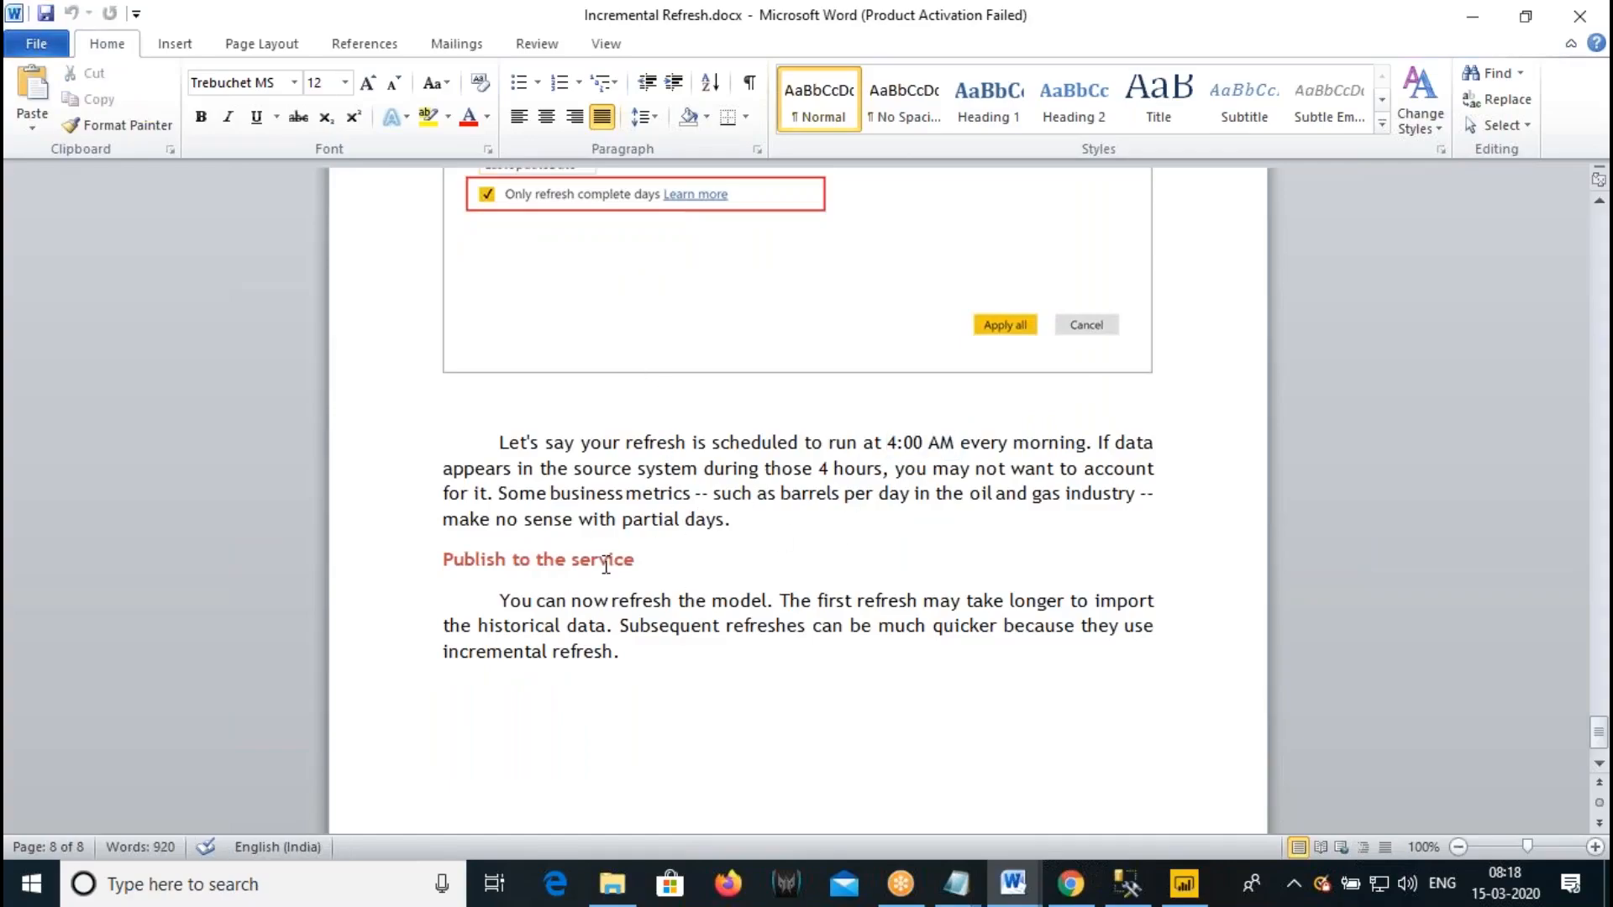
{"action": "scroll", "coordinate": [837, 545], "scroll_direction": "down", "scroll_amount": 1}
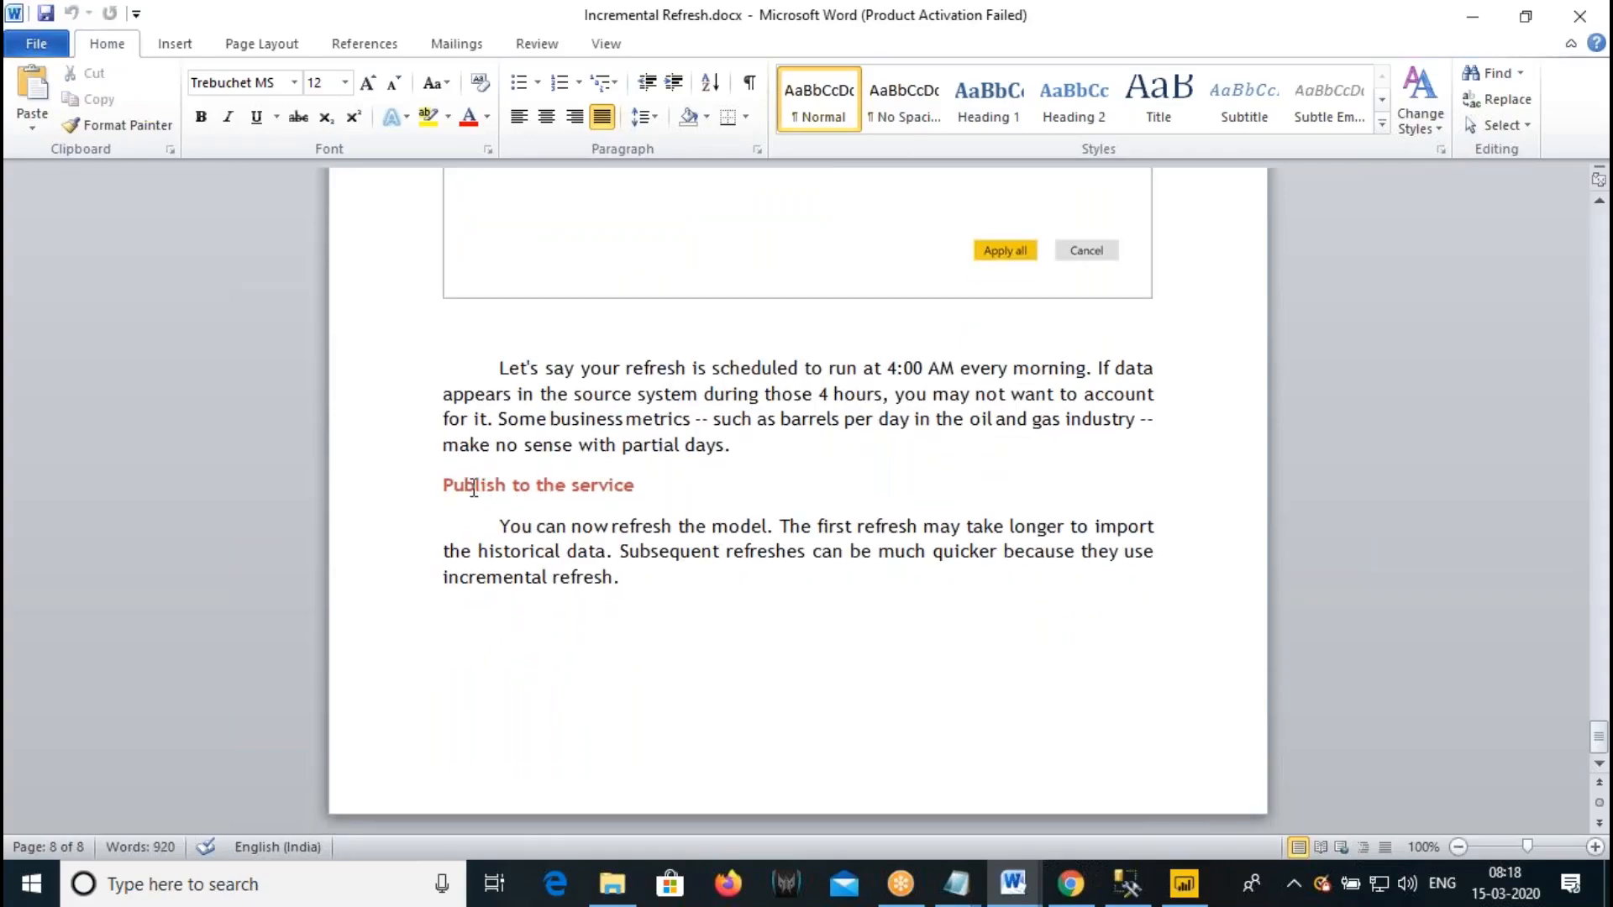
{"action": "left_click_drag", "start_coordinate": [483, 494], "coordinate": [641, 487]}
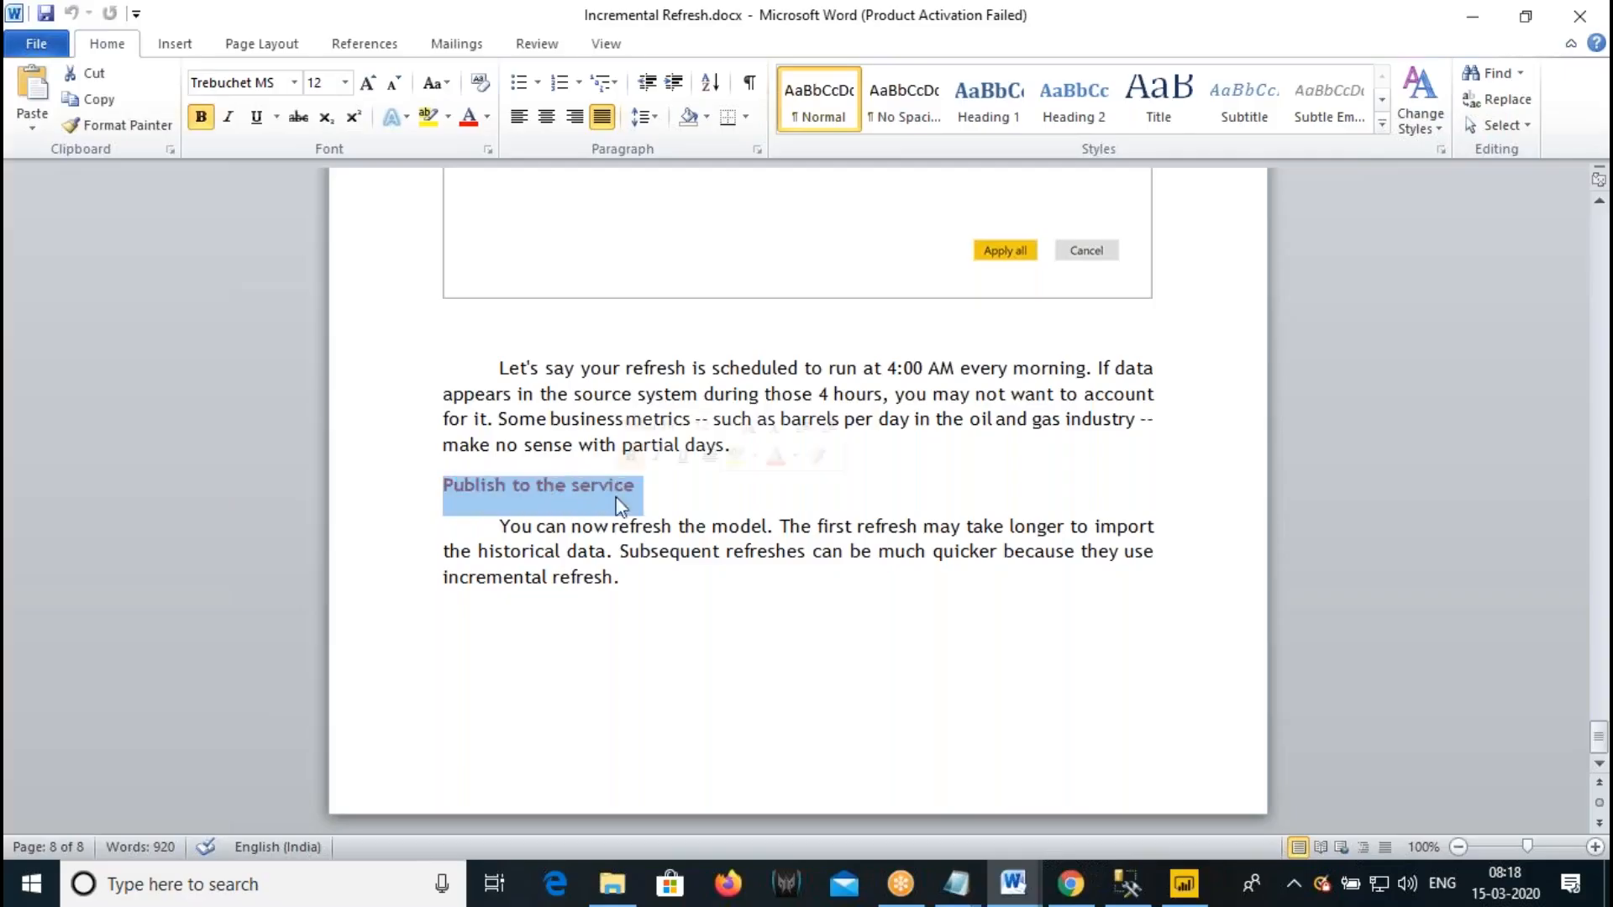
{"action": "left_click", "coordinate": [547, 529]}
{"action": "left_click_drag", "start_coordinate": [547, 529], "coordinate": [1133, 529]}
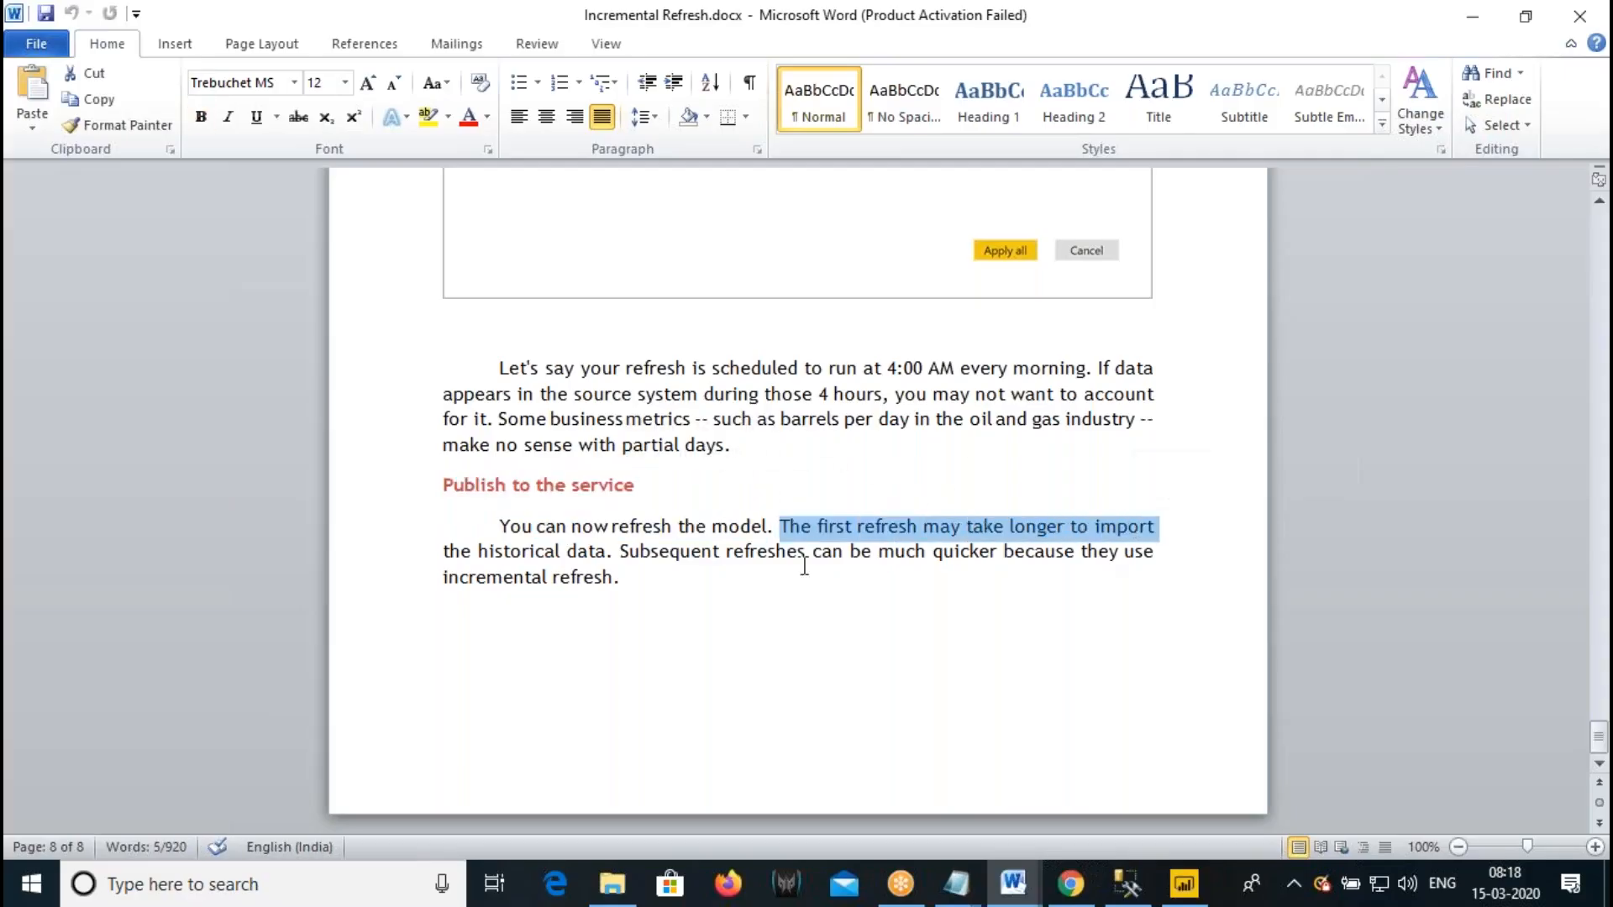
- Highlight the sentence about subsequent refreshes in the Publish to the service section
{"action": "left_click_drag", "start_coordinate": [444, 553], "coordinate": [619, 577]}
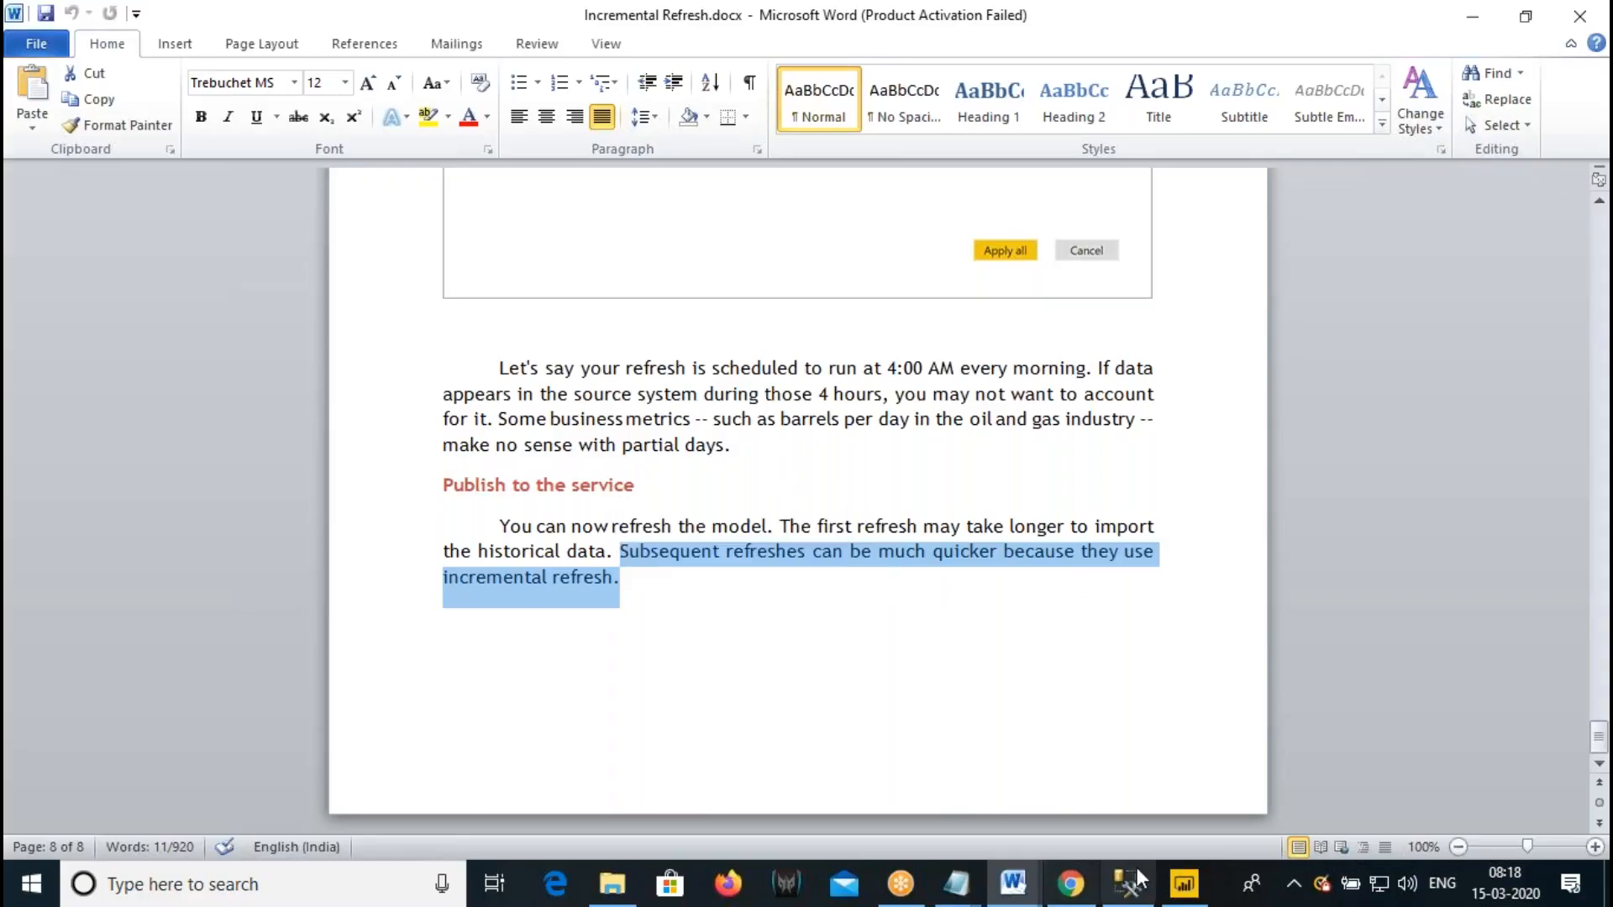
- Switch to Power BI Desktop and open a custom filter on the OrderDate column of FactResellerSales in the Power Query Editor
{"action": "left_click", "coordinate": [1184, 884]}
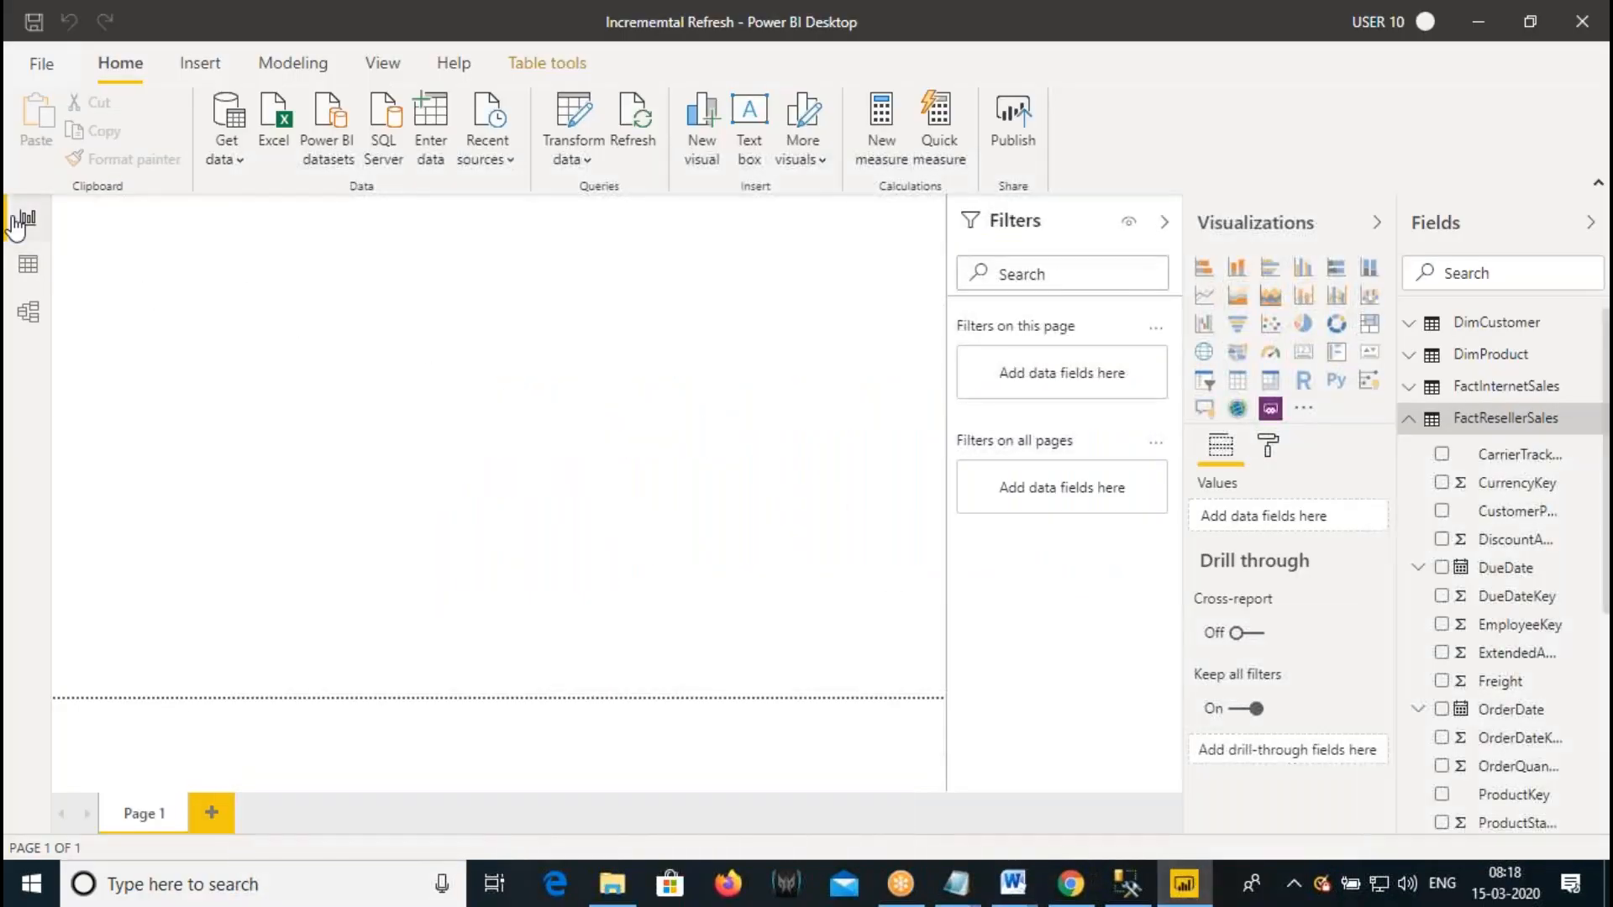
{"action": "left_click", "coordinate": [567, 151]}
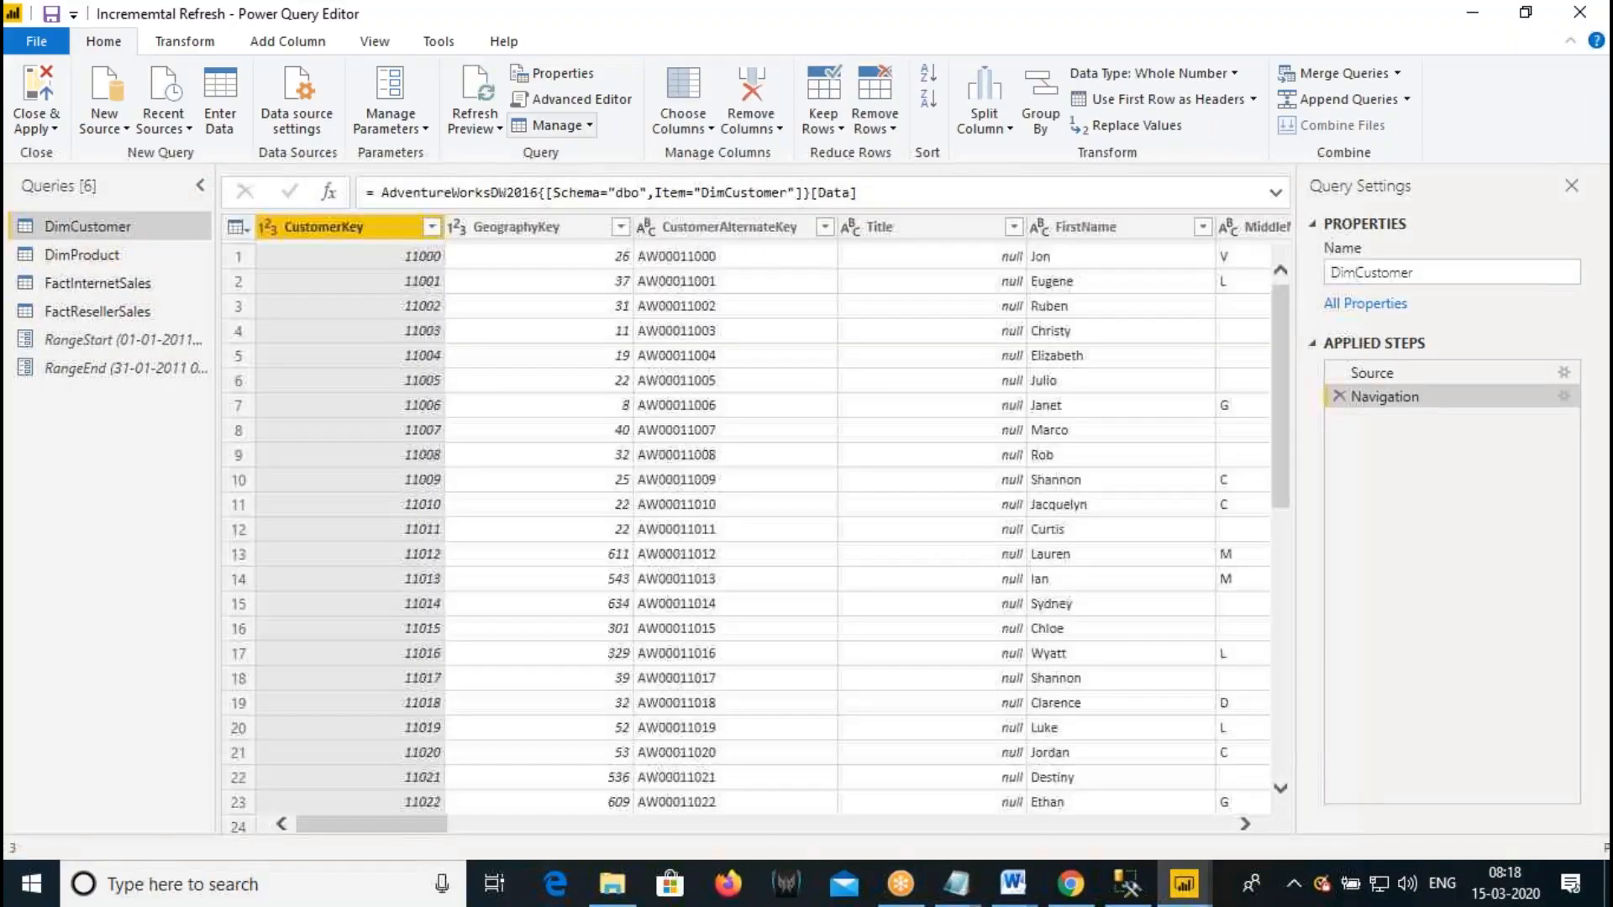
{"action": "left_click", "coordinate": [106, 315]}
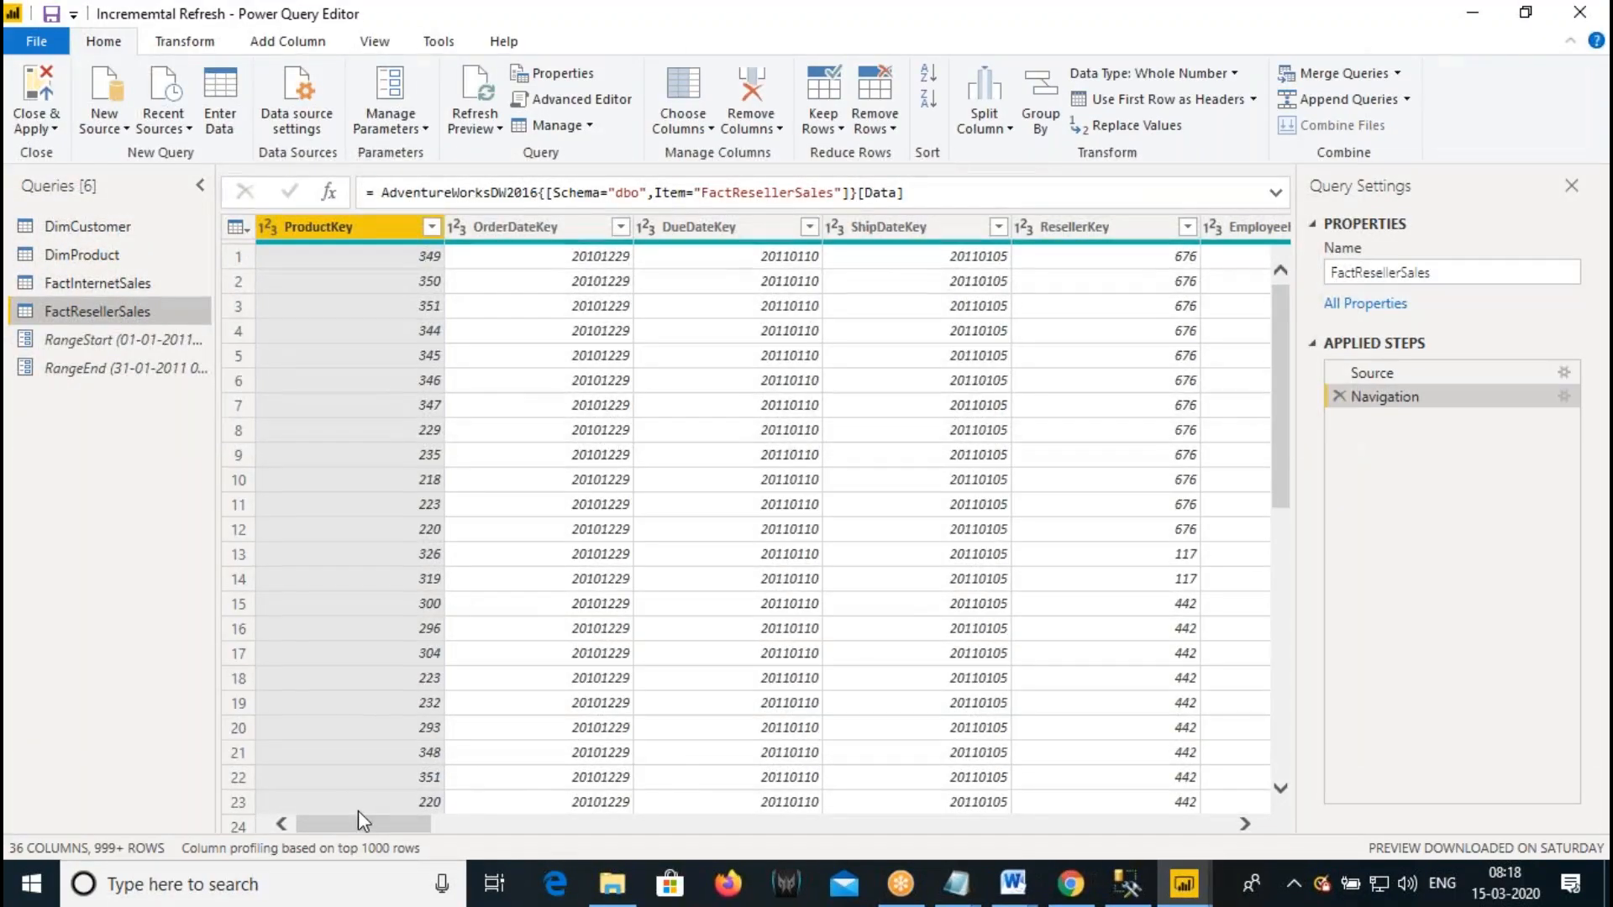
{"action": "left_click_drag", "start_coordinate": [389, 827], "coordinate": [930, 839]}
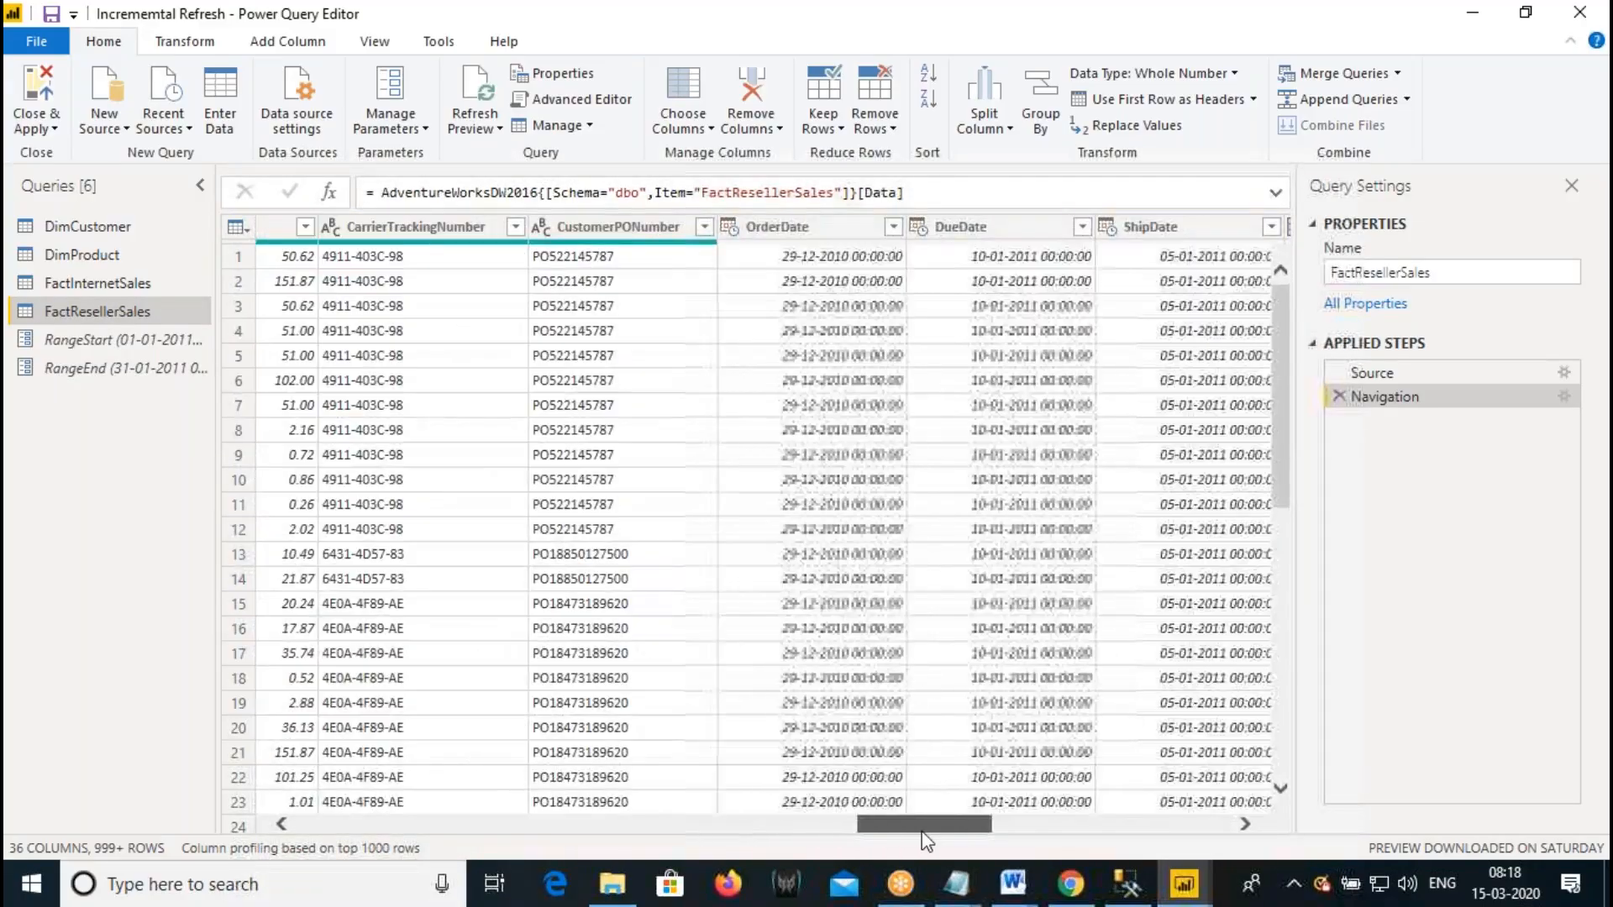
{"action": "left_click", "coordinate": [800, 227]}
{"action": "left_click", "coordinate": [895, 227]}
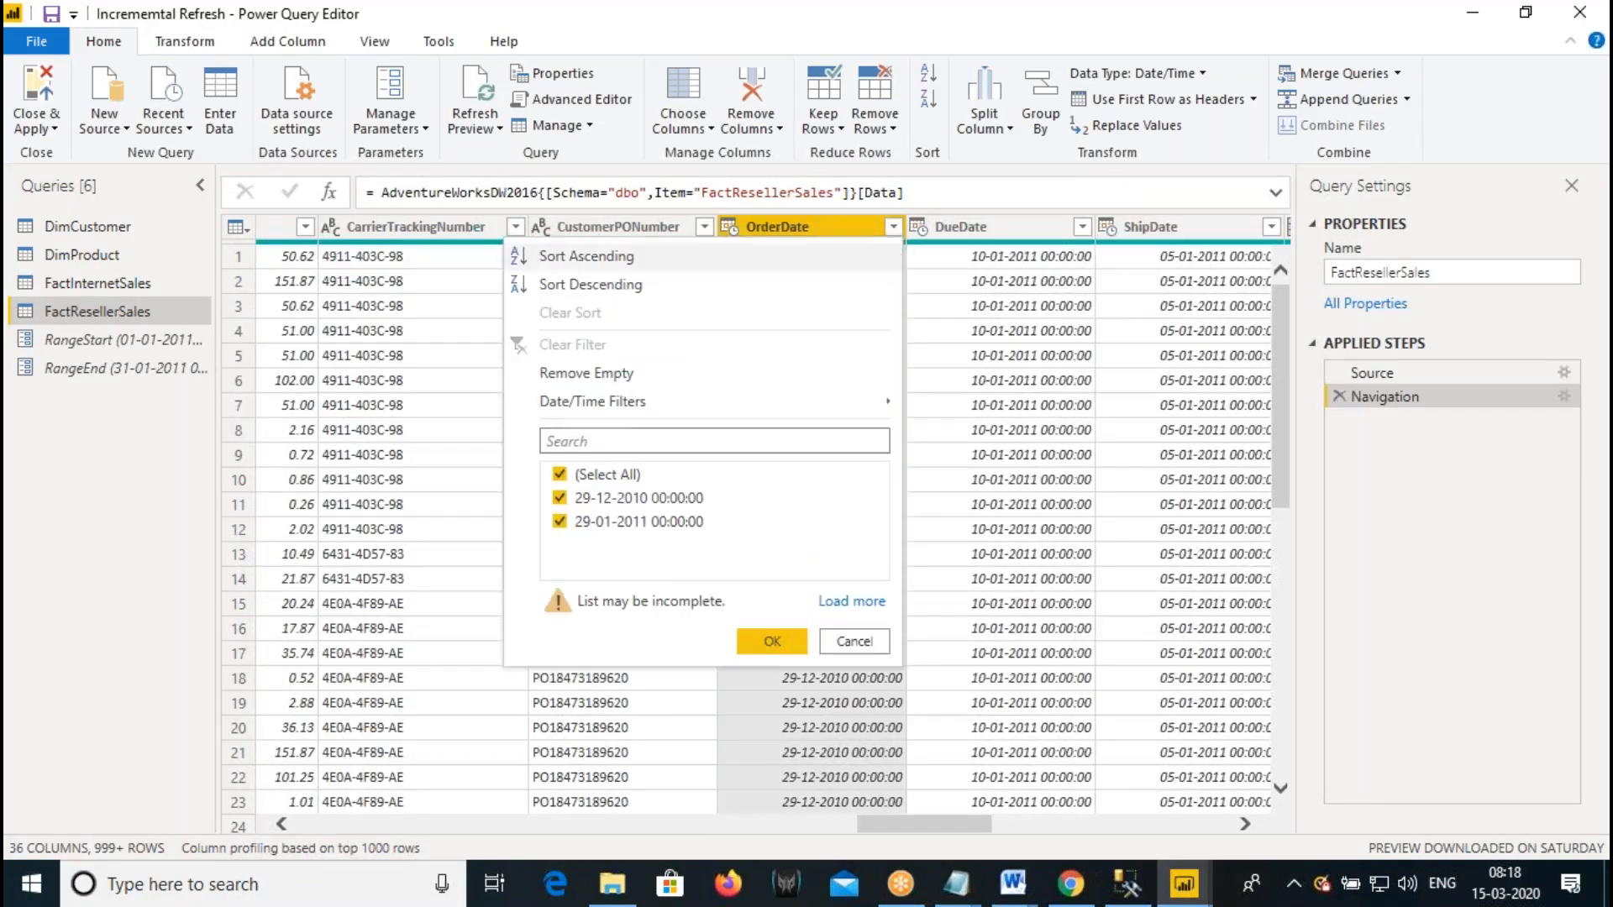
{"action": "mouse_move", "coordinate": [733, 410]}
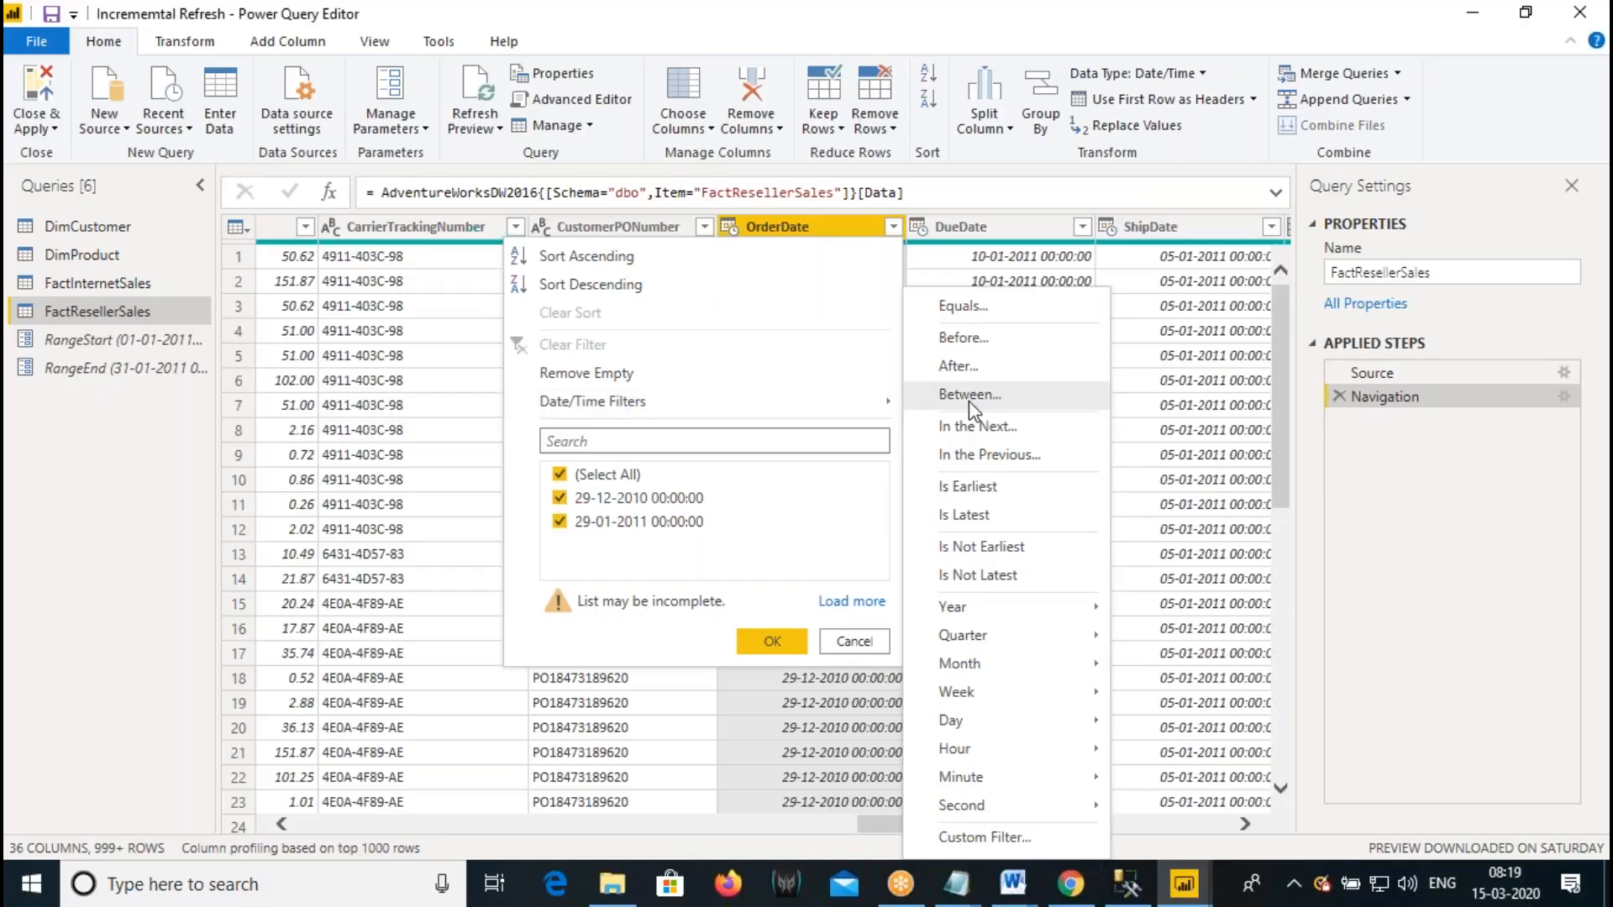
{"action": "left_click", "coordinate": [975, 837]}
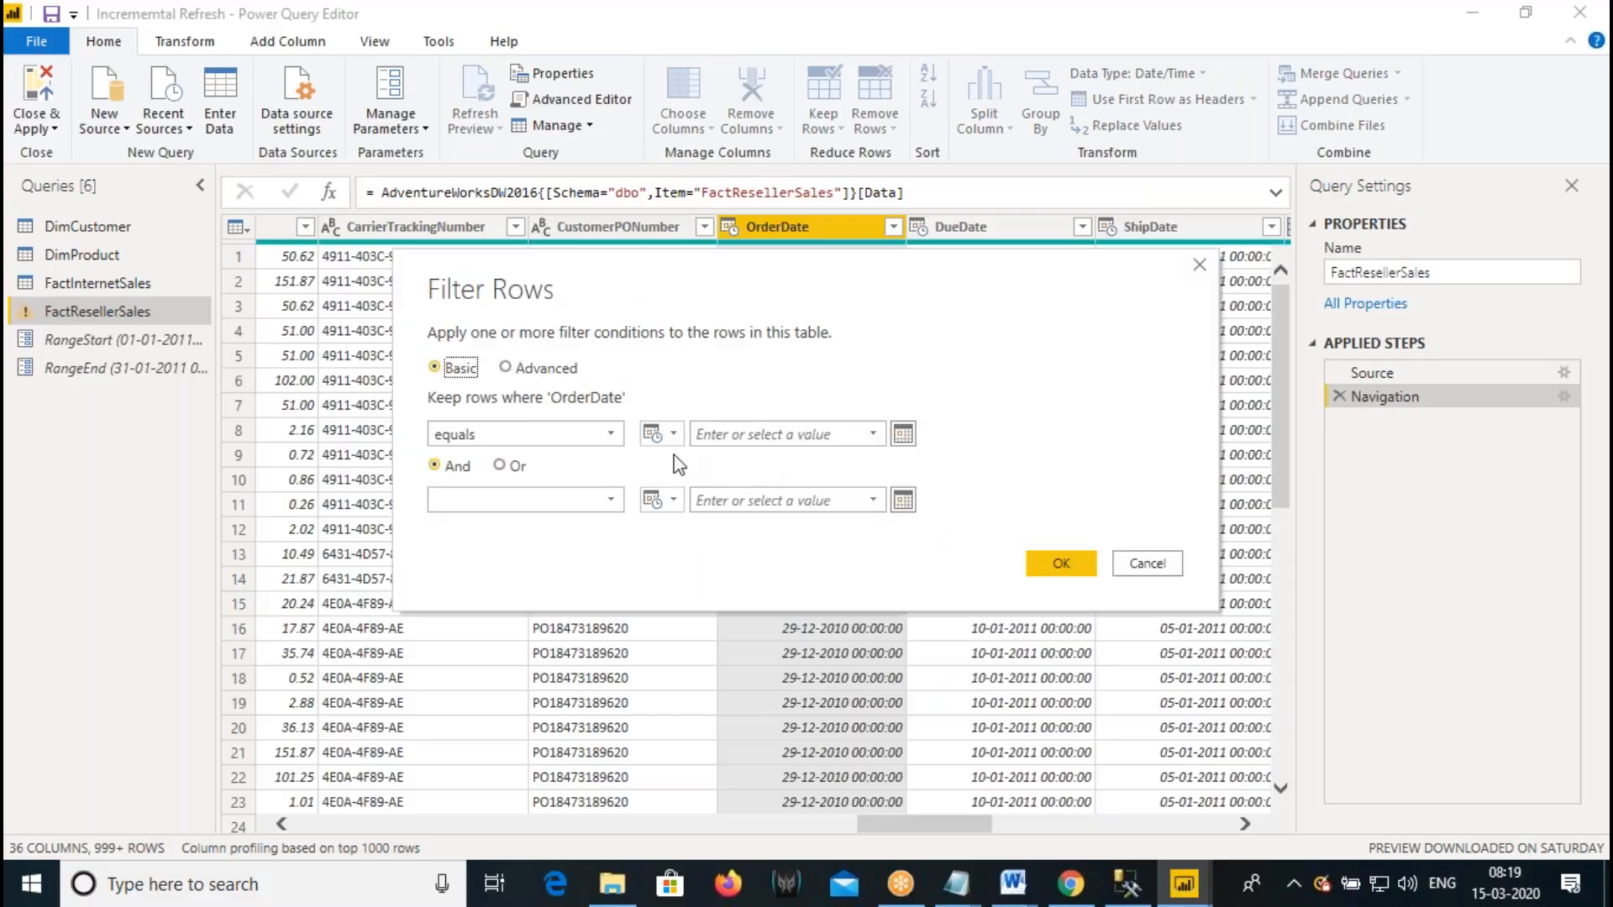
- Set the first OrderDate filter condition to is after or equal to the RangeStart parameter
{"action": "left_click", "coordinate": [674, 432]}
{"action": "left_click", "coordinate": [586, 439]}
{"action": "left_click", "coordinate": [590, 445]}
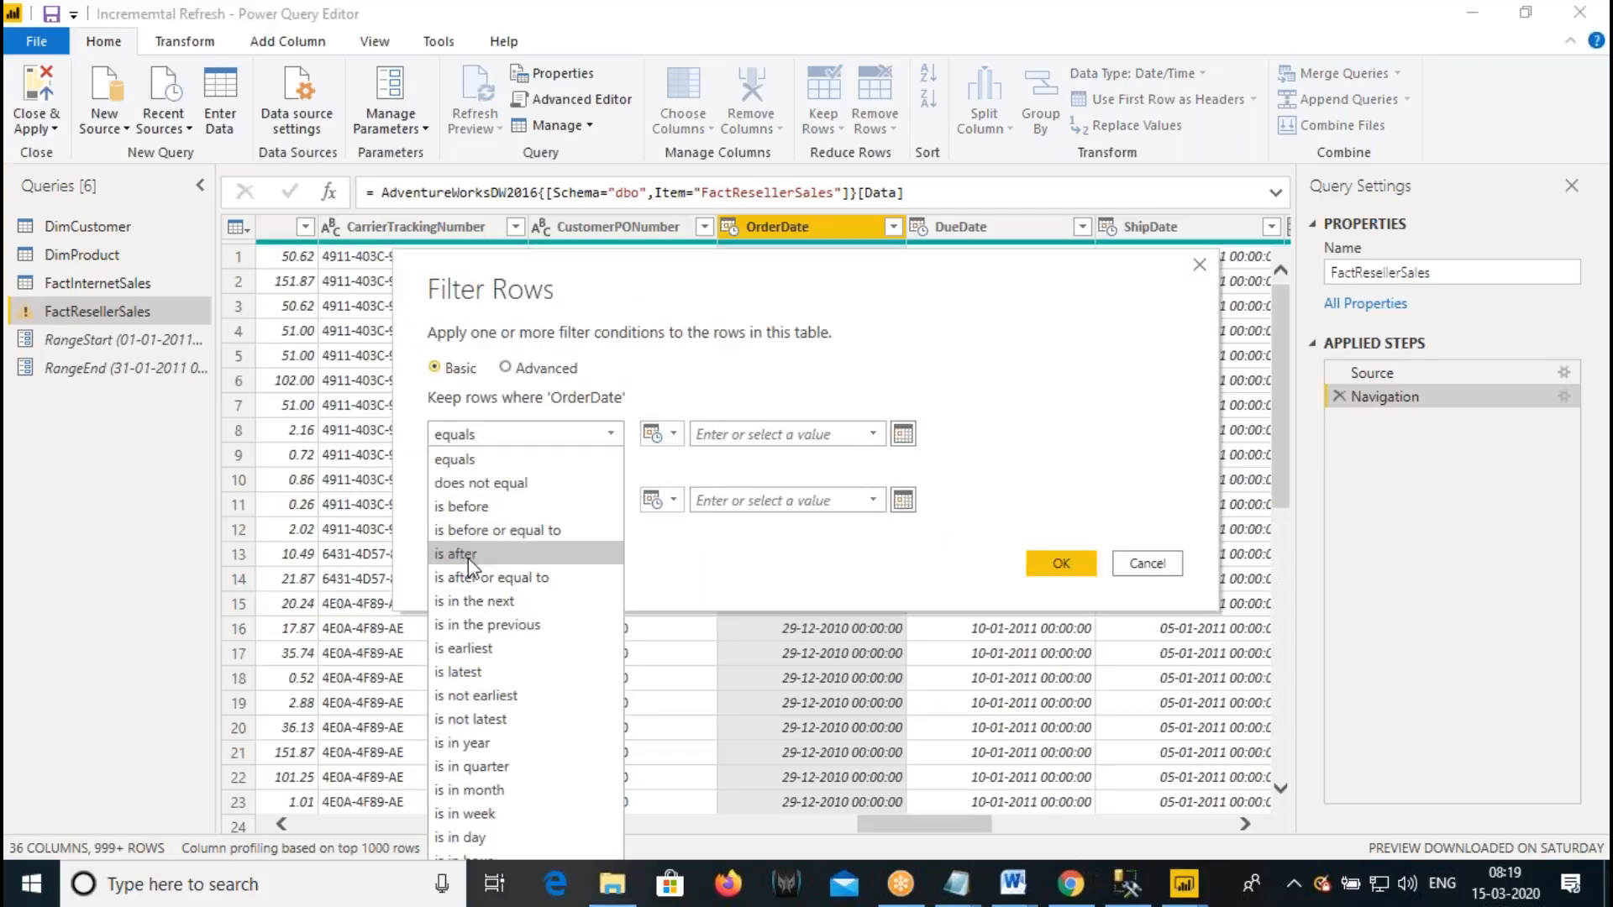
{"action": "left_click", "coordinate": [471, 579]}
{"action": "left_click", "coordinate": [674, 434]}
{"action": "left_click", "coordinate": [731, 488]}
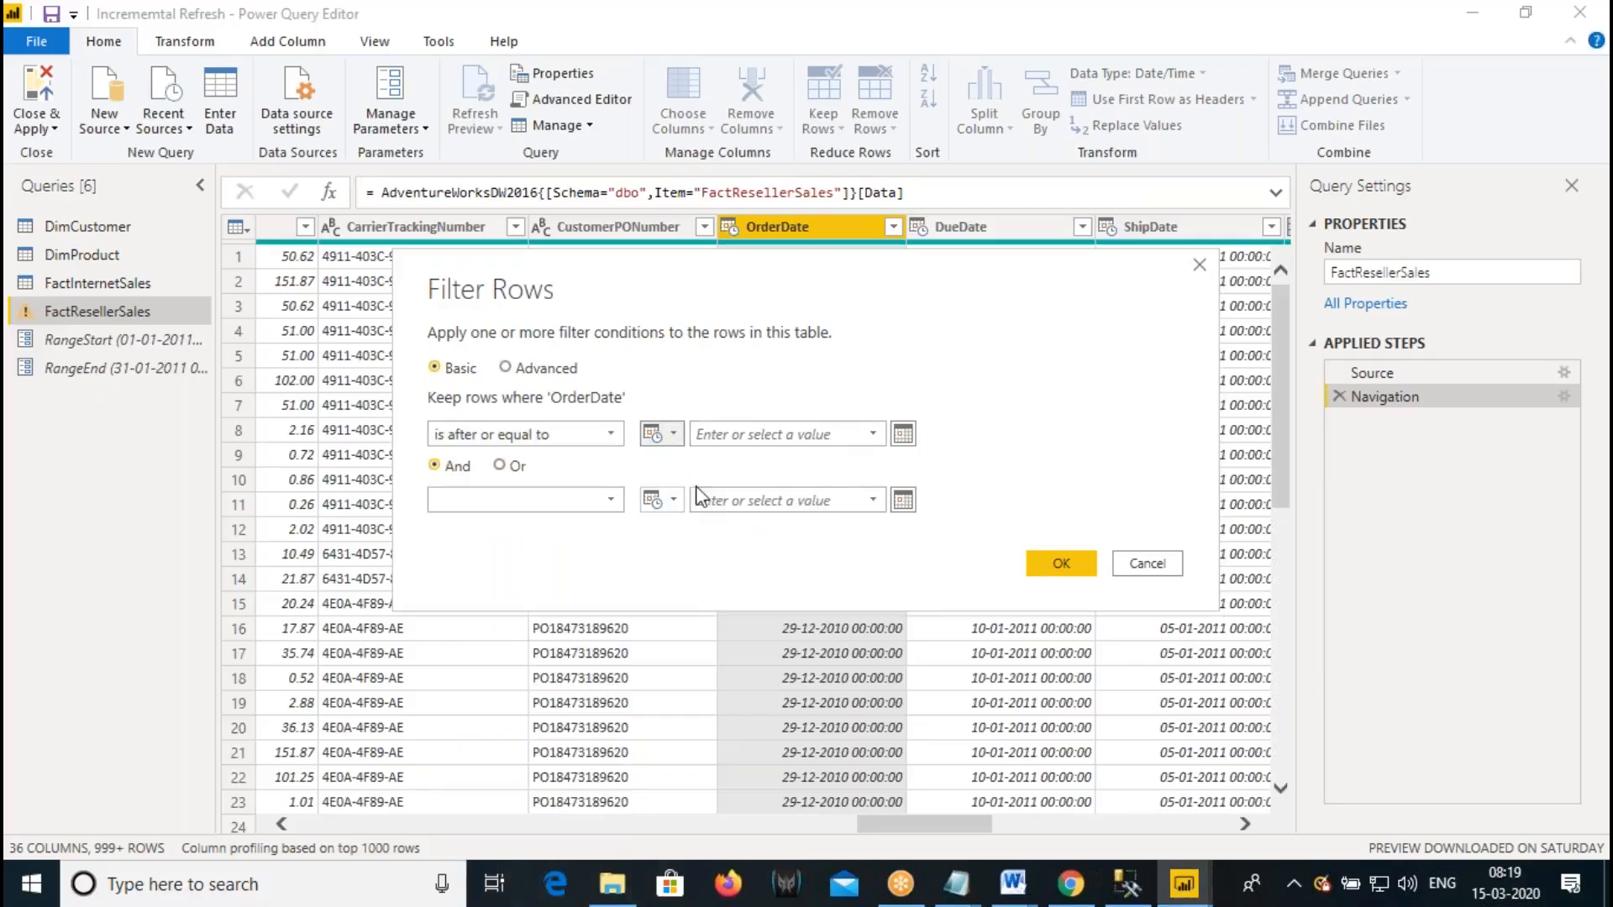
- Set the second OrderDate condition to is before the RangeEnd parameter, confirm the filter, and close and apply the query changes
{"action": "left_click", "coordinate": [576, 503]}
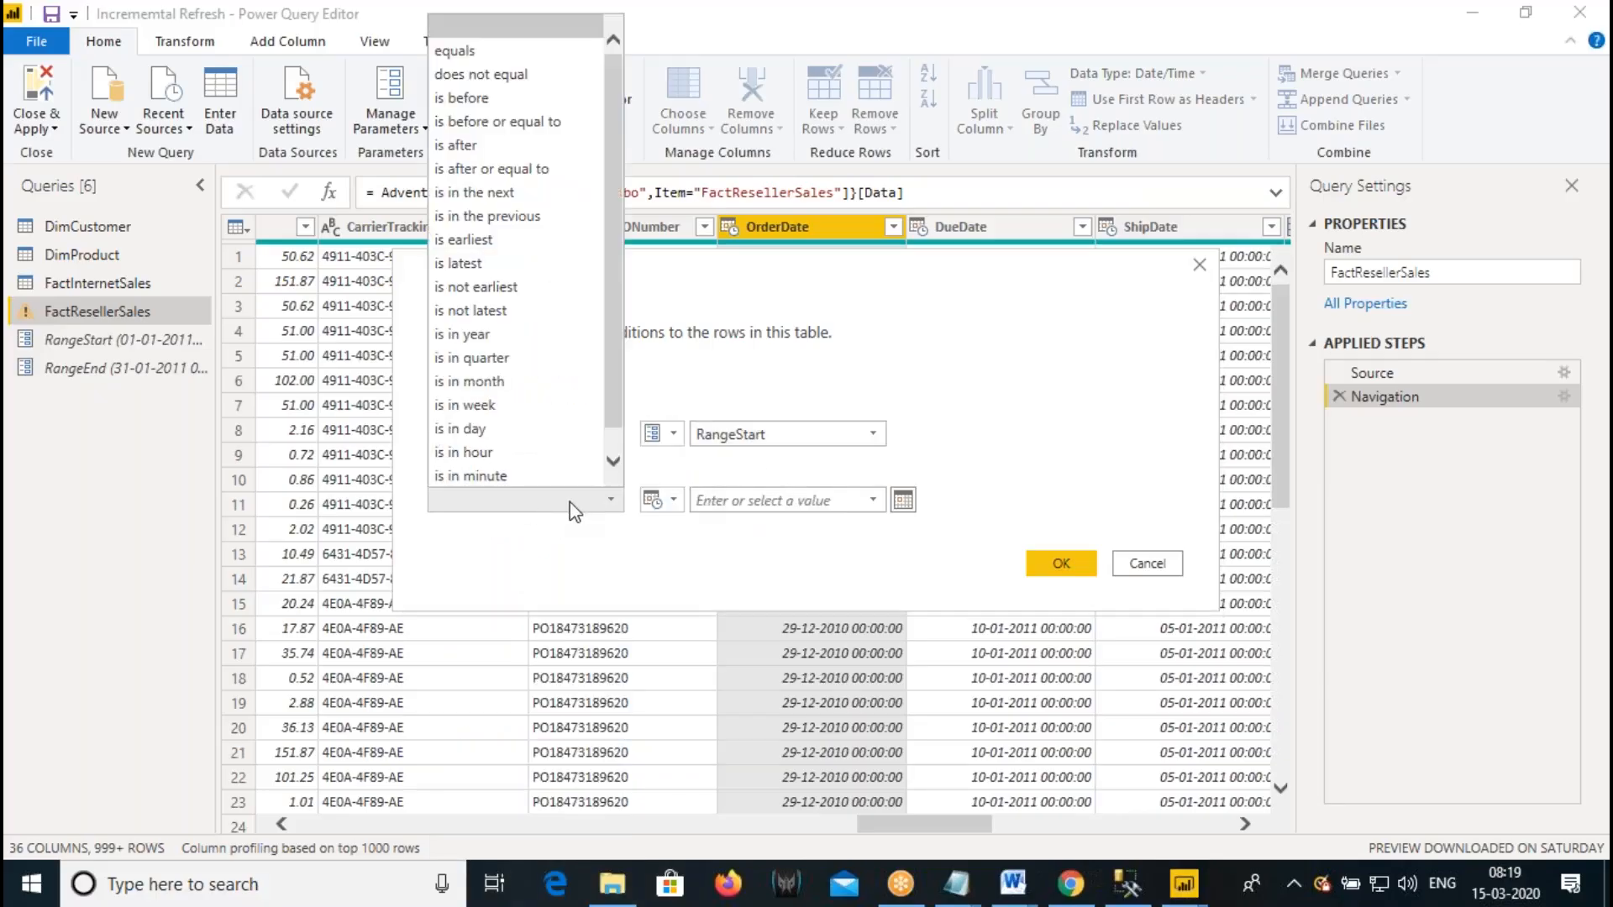
{"action": "left_click", "coordinate": [480, 125]}
{"action": "left_click", "coordinate": [482, 501]}
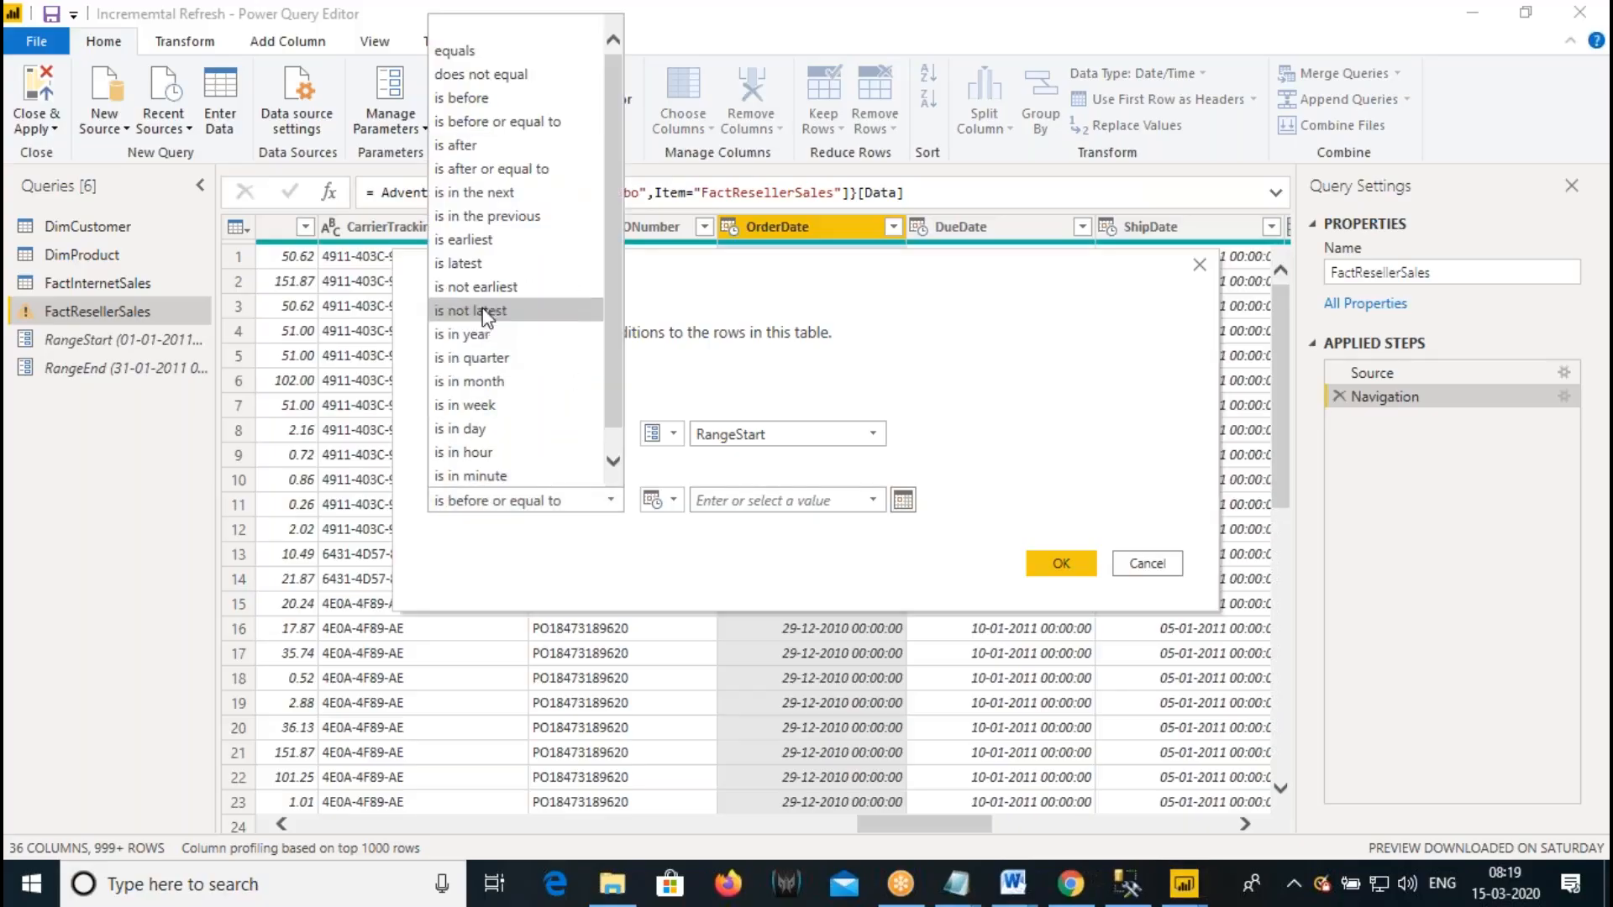
{"action": "left_click", "coordinate": [479, 96]}
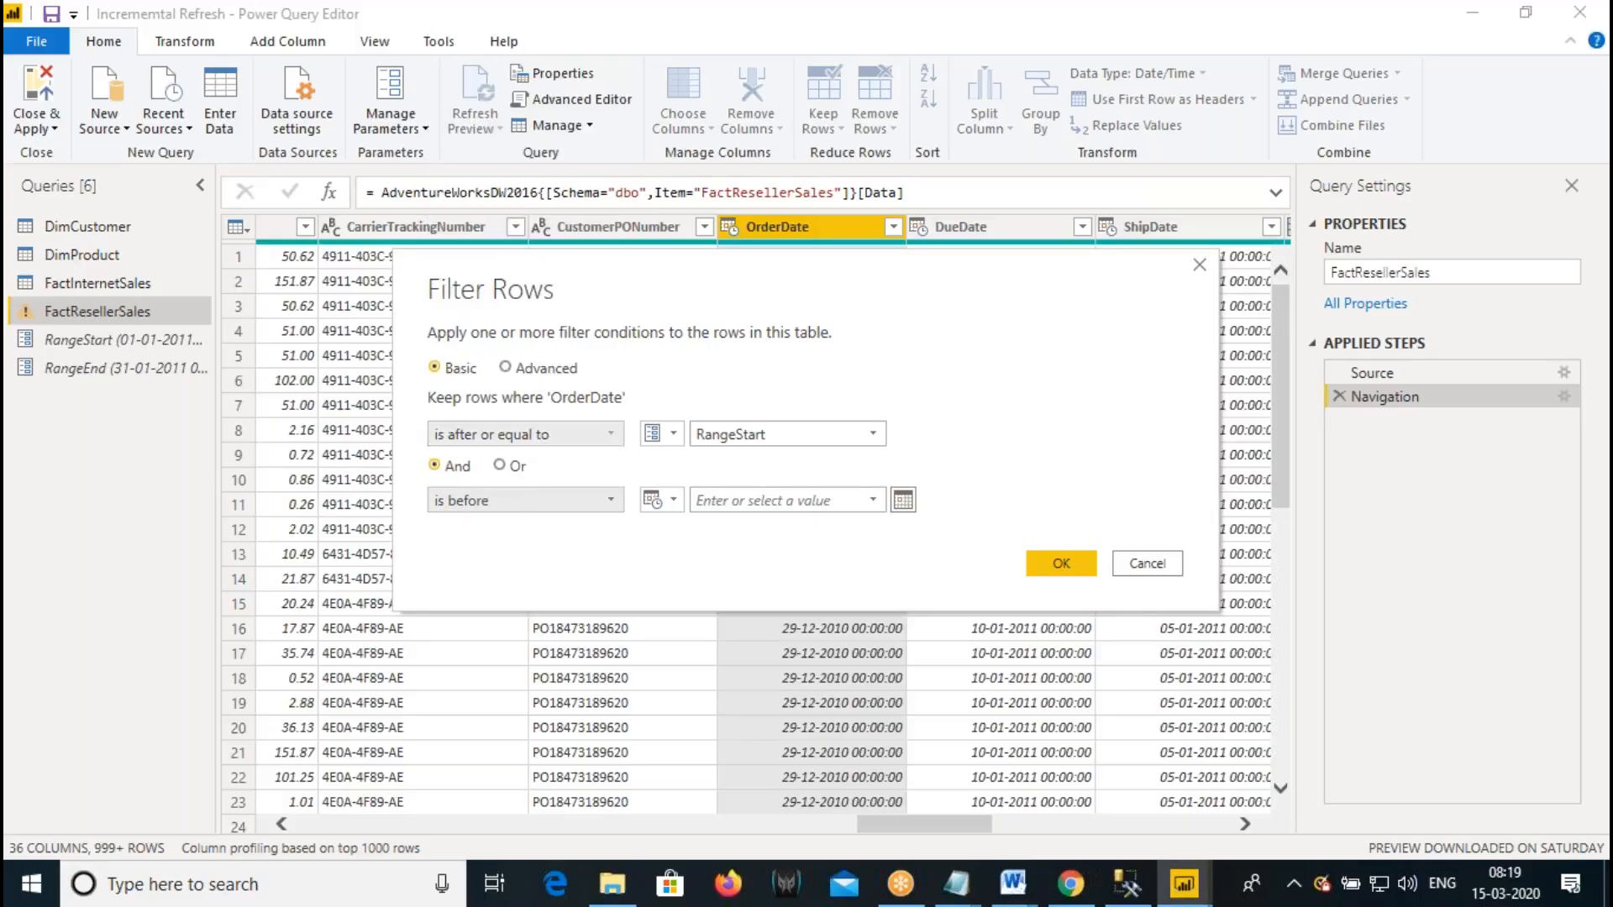
{"action": "left_click", "coordinate": [672, 502]}
{"action": "left_click", "coordinate": [714, 553]}
{"action": "left_click", "coordinate": [756, 501]}
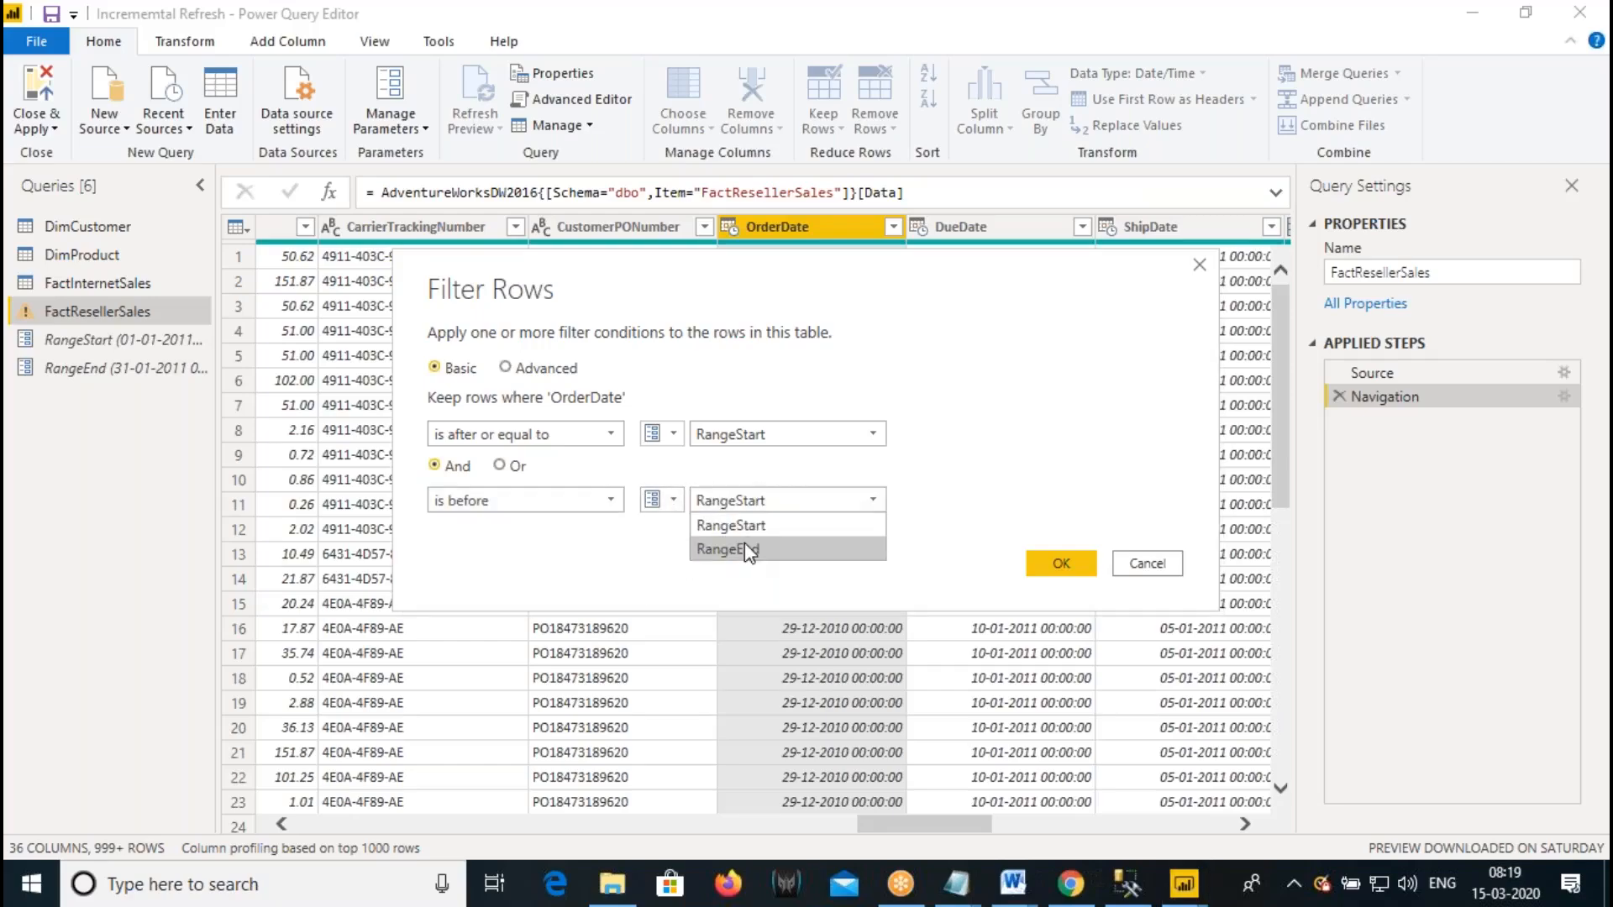
{"action": "left_click", "coordinate": [739, 548]}
{"action": "left_click", "coordinate": [1061, 563]}
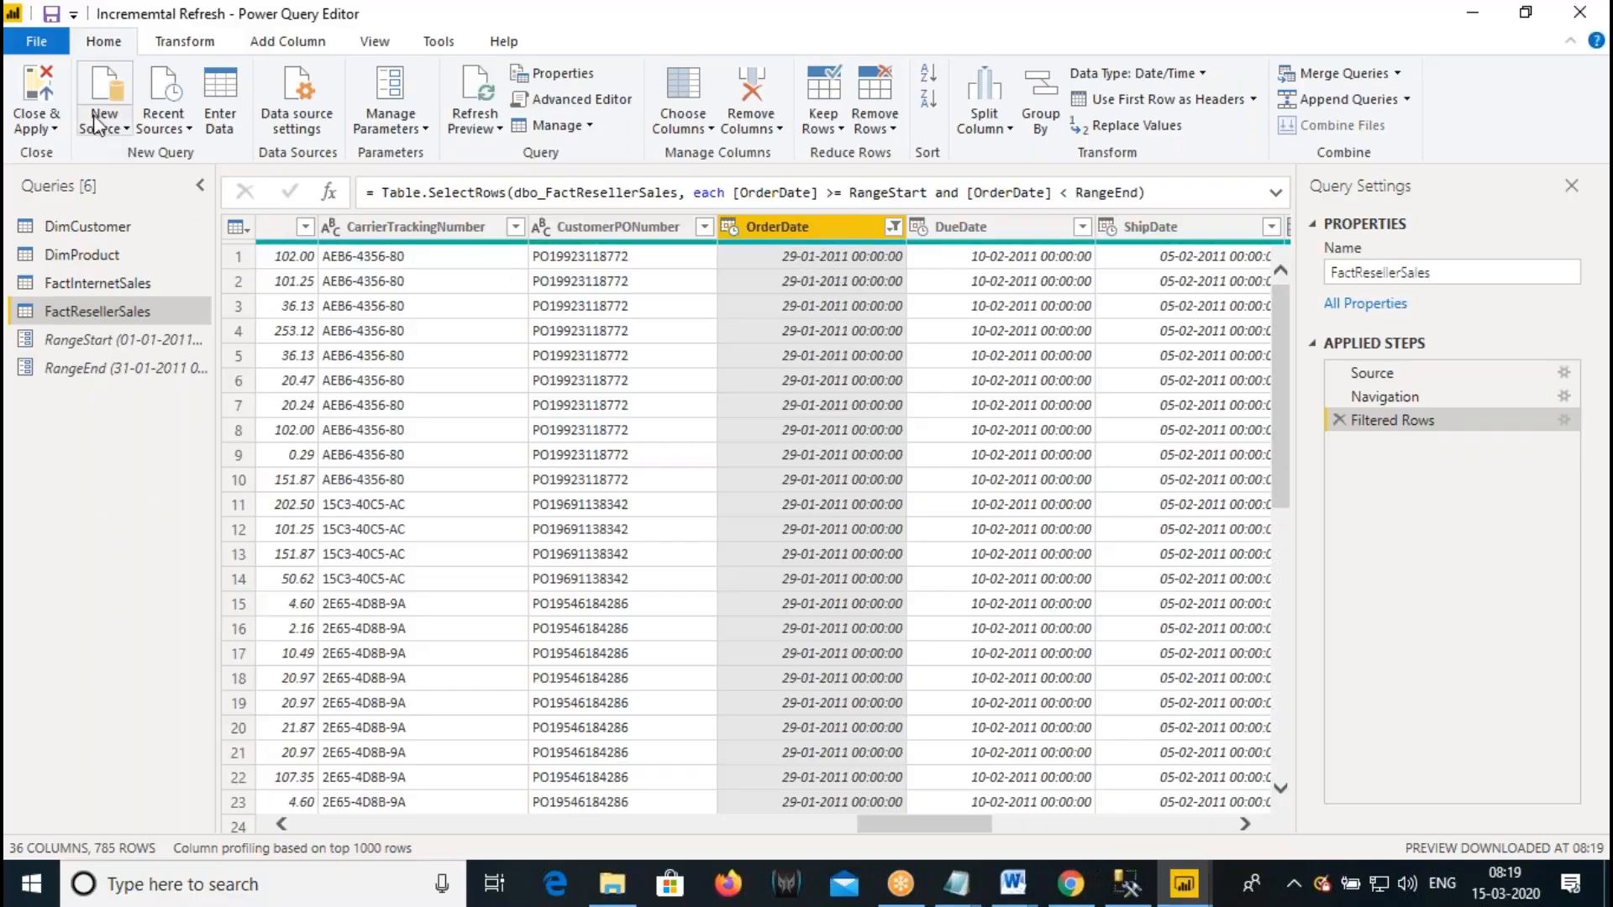
{"action": "left_click", "coordinate": [37, 97]}
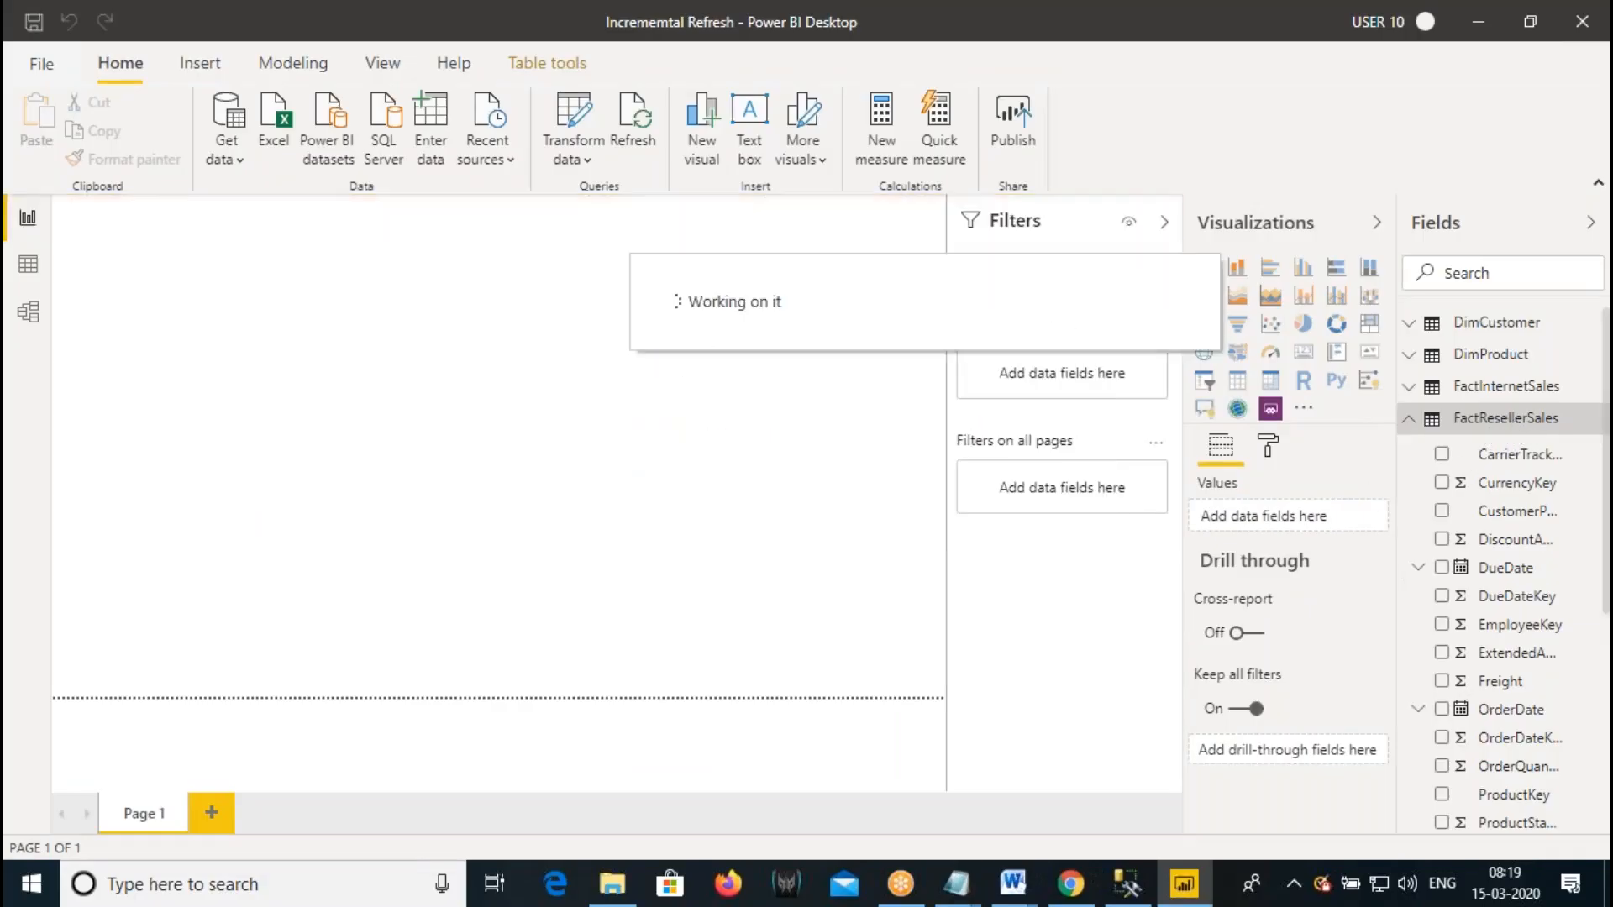
- Turn on incremental refresh for the FactResellerSales table and store rows from the last 20 years
{"action": "right_click", "coordinate": [1504, 418]}
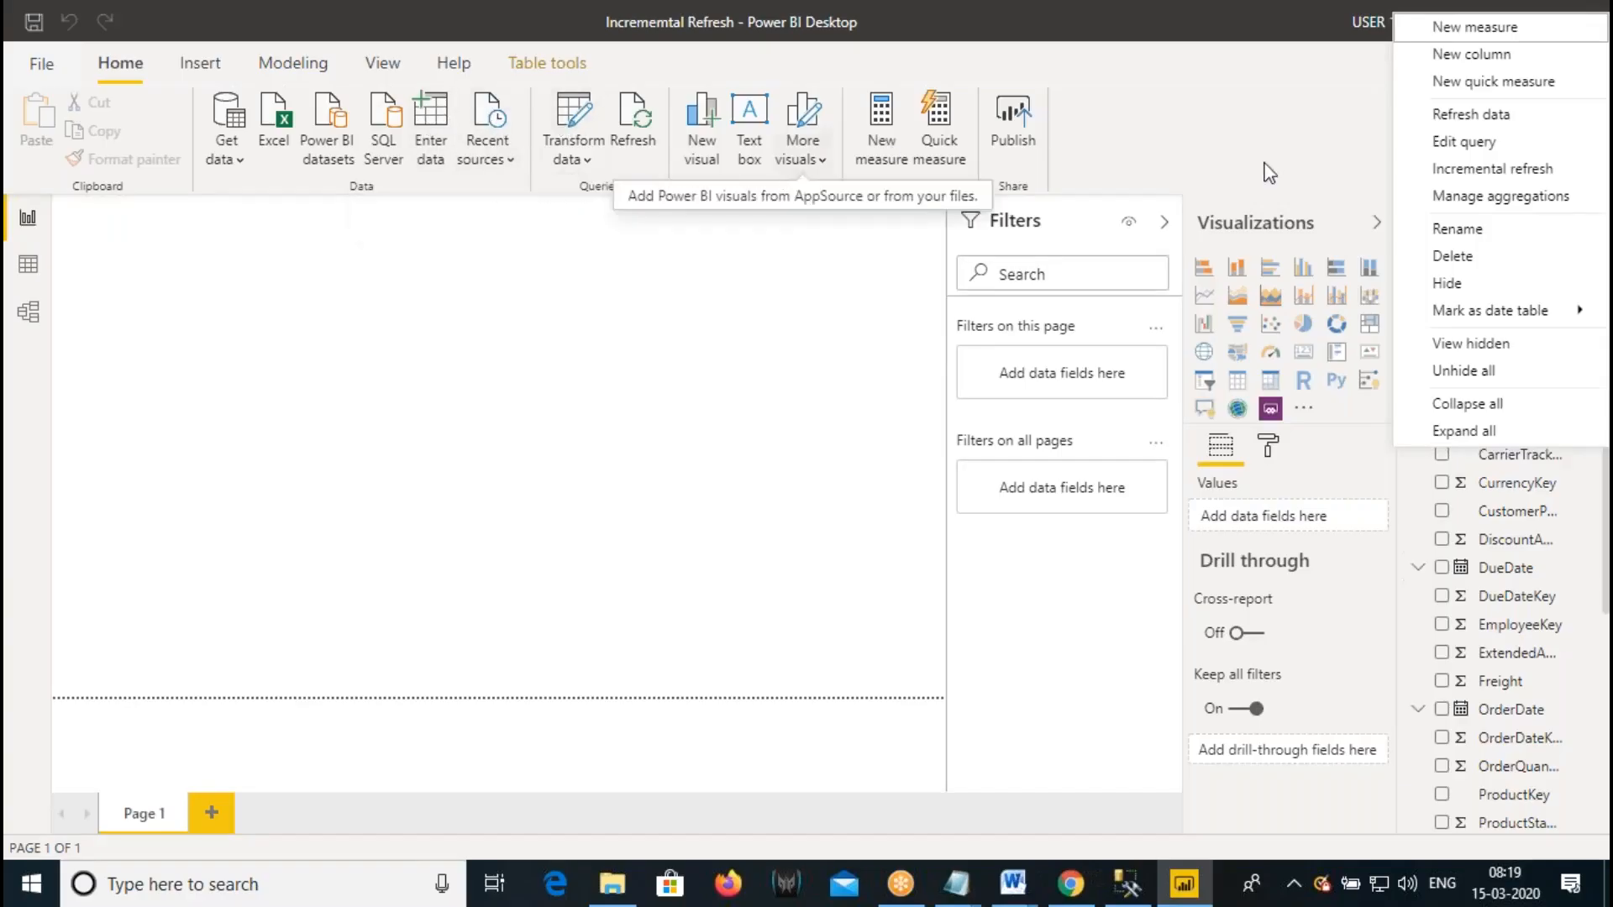
{"action": "left_click", "coordinate": [1516, 172]}
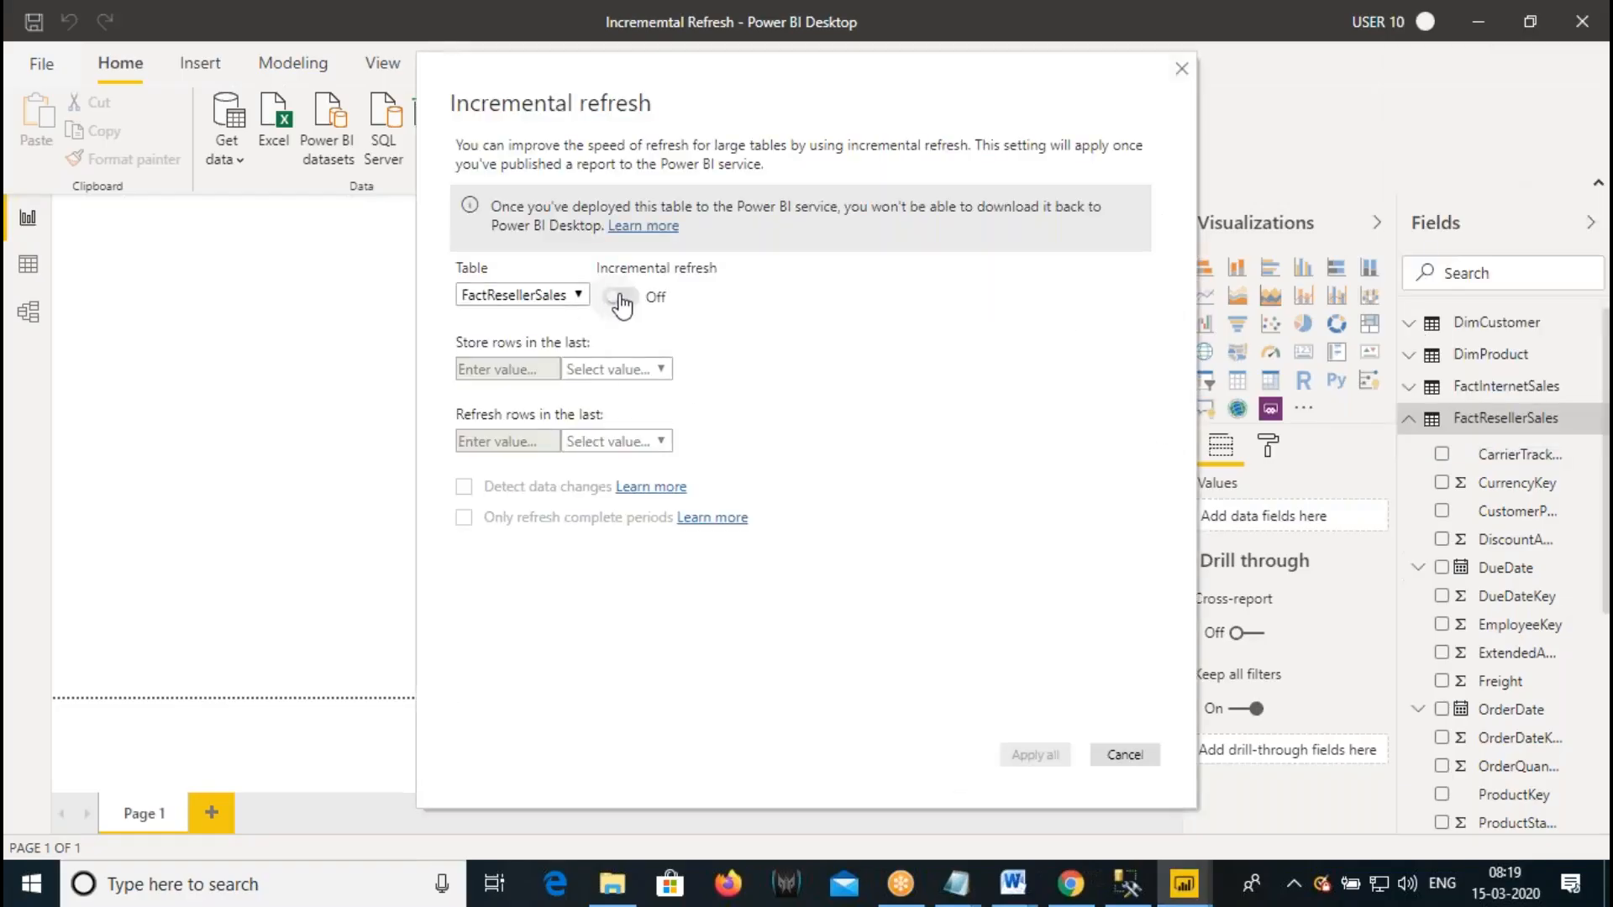
{"action": "left_click", "coordinate": [622, 298]}
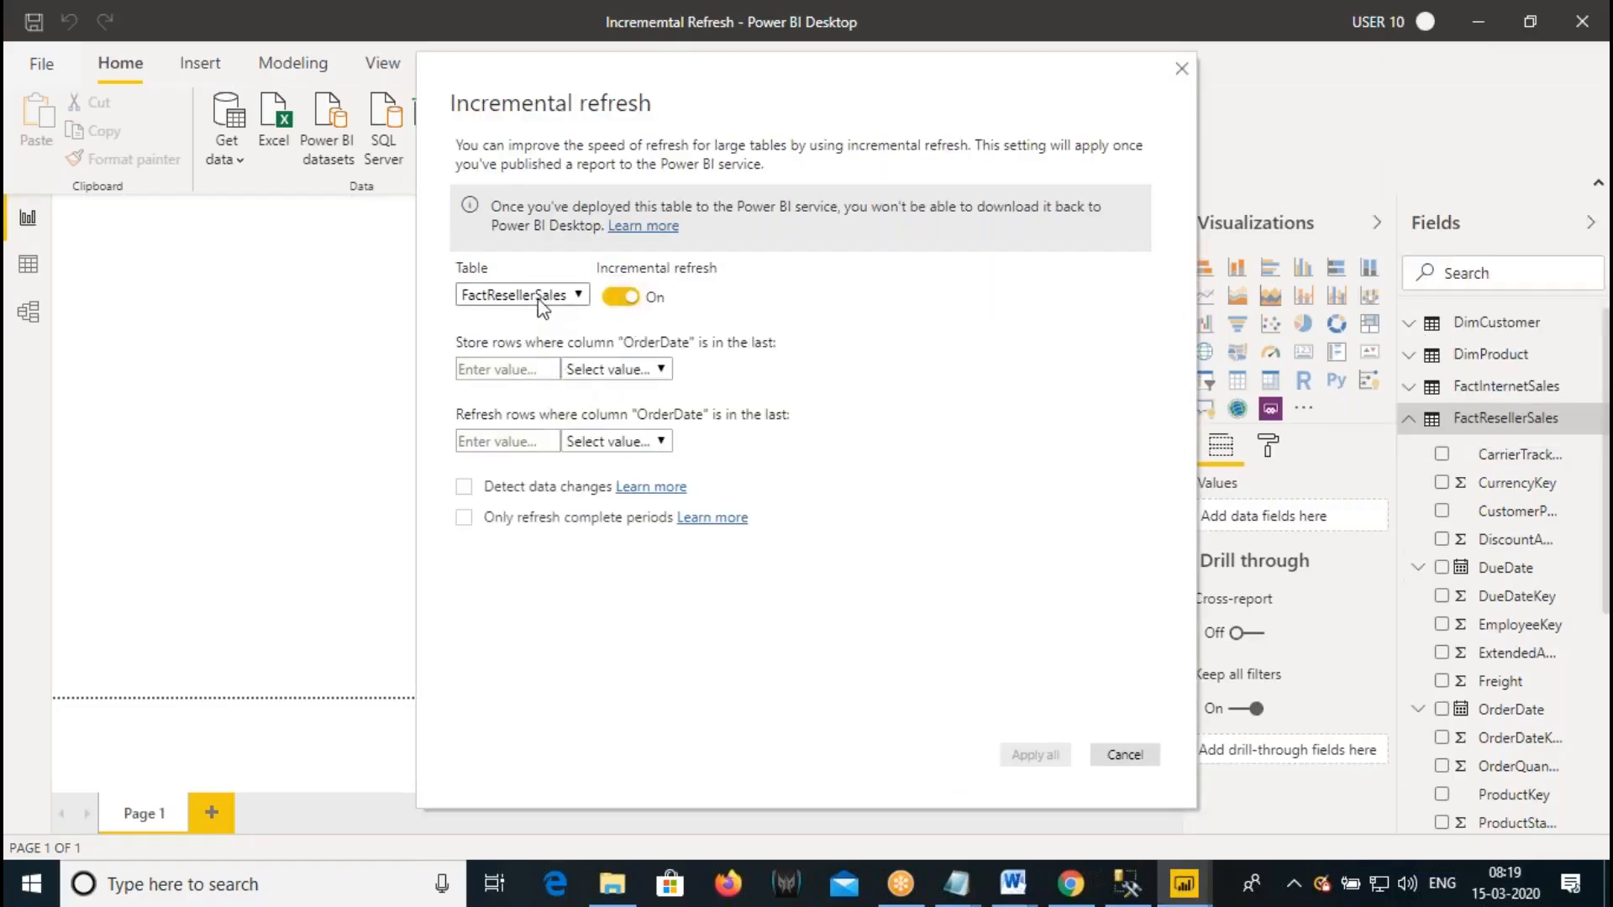
{"action": "left_click", "coordinate": [507, 370]}
{"action": "type", "text": "20"}
{"action": "left_click", "coordinate": [613, 370]}
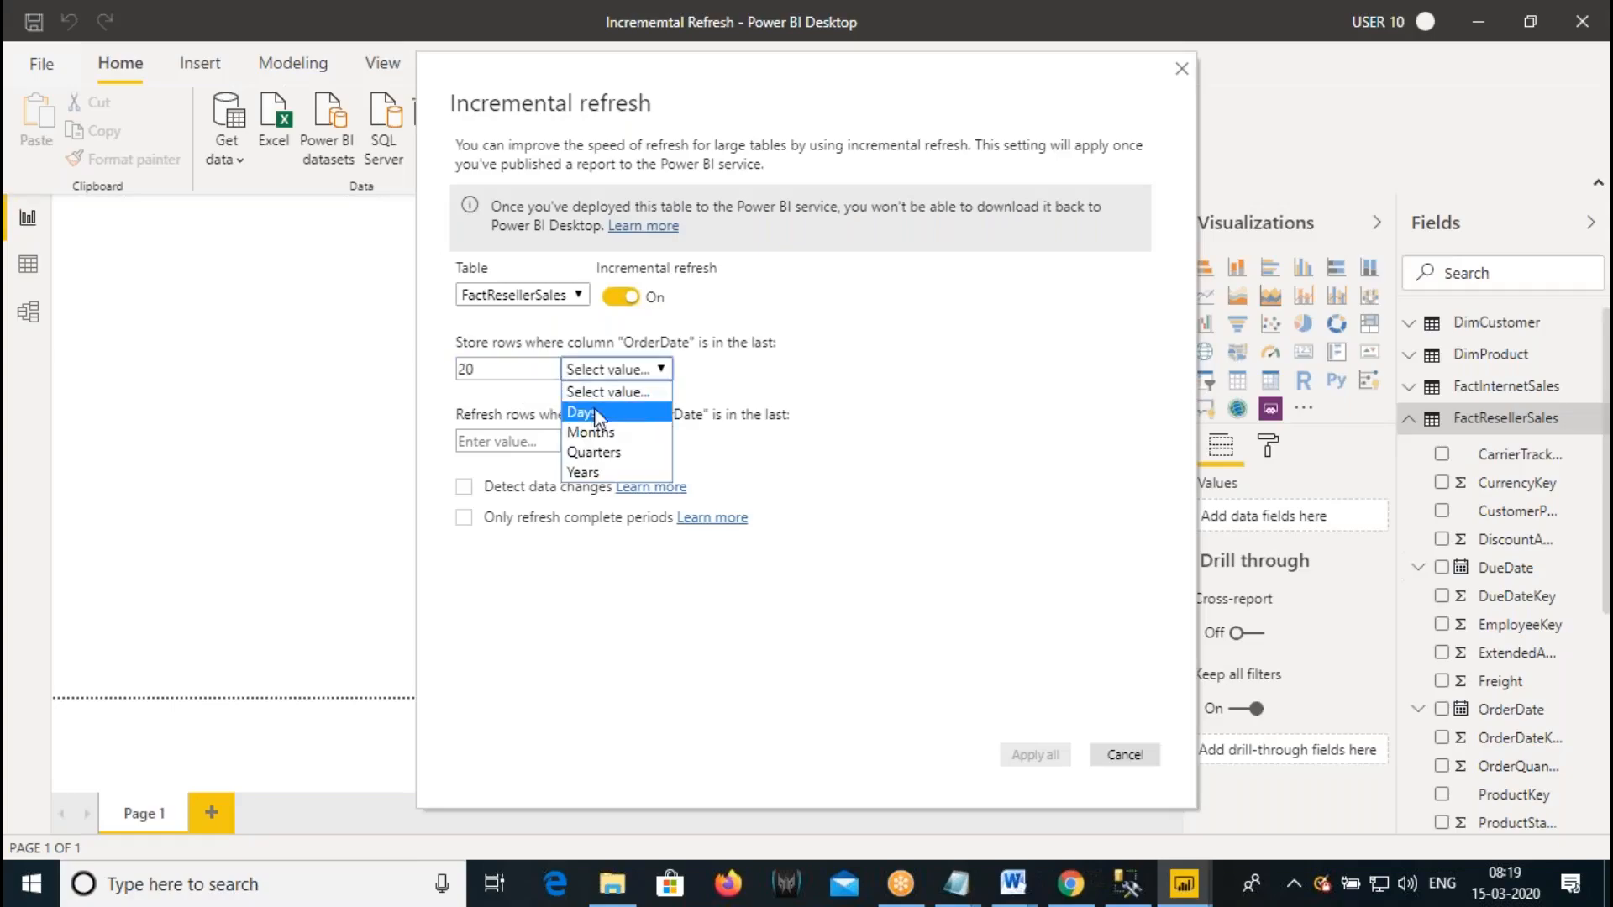
{"action": "left_click", "coordinate": [588, 471]}
- Set the FactResellerSales policy to refresh rows from the last 10 days and apply it
{"action": "left_click", "coordinate": [496, 443]}
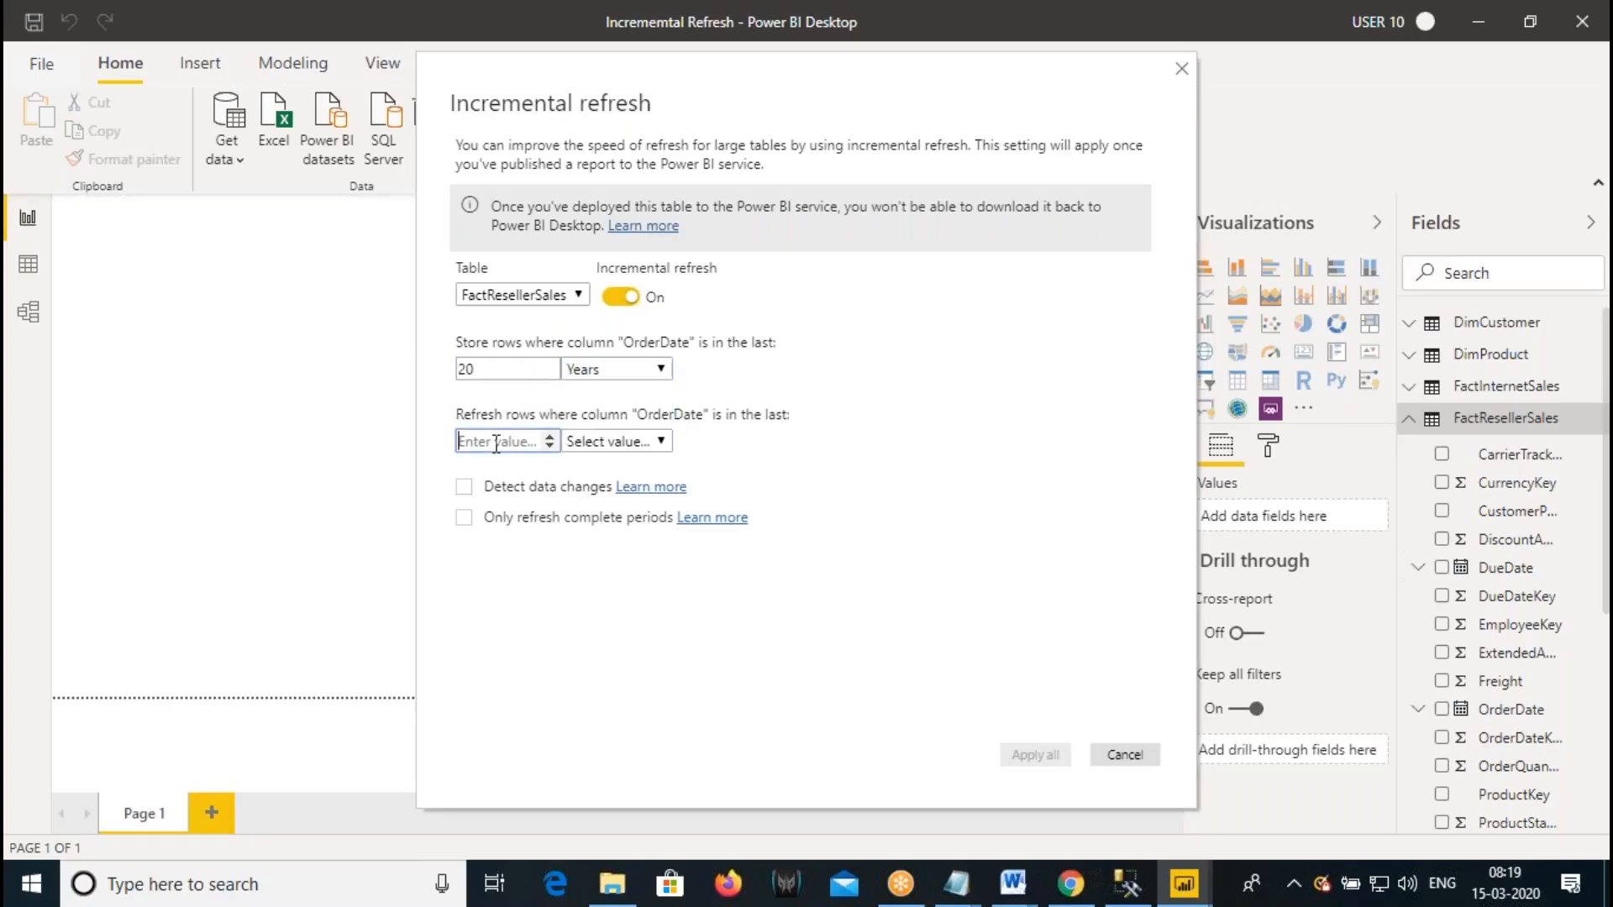
{"action": "type", "text": "10"}
{"action": "left_click", "coordinate": [605, 441]}
{"action": "left_click", "coordinate": [586, 481]}
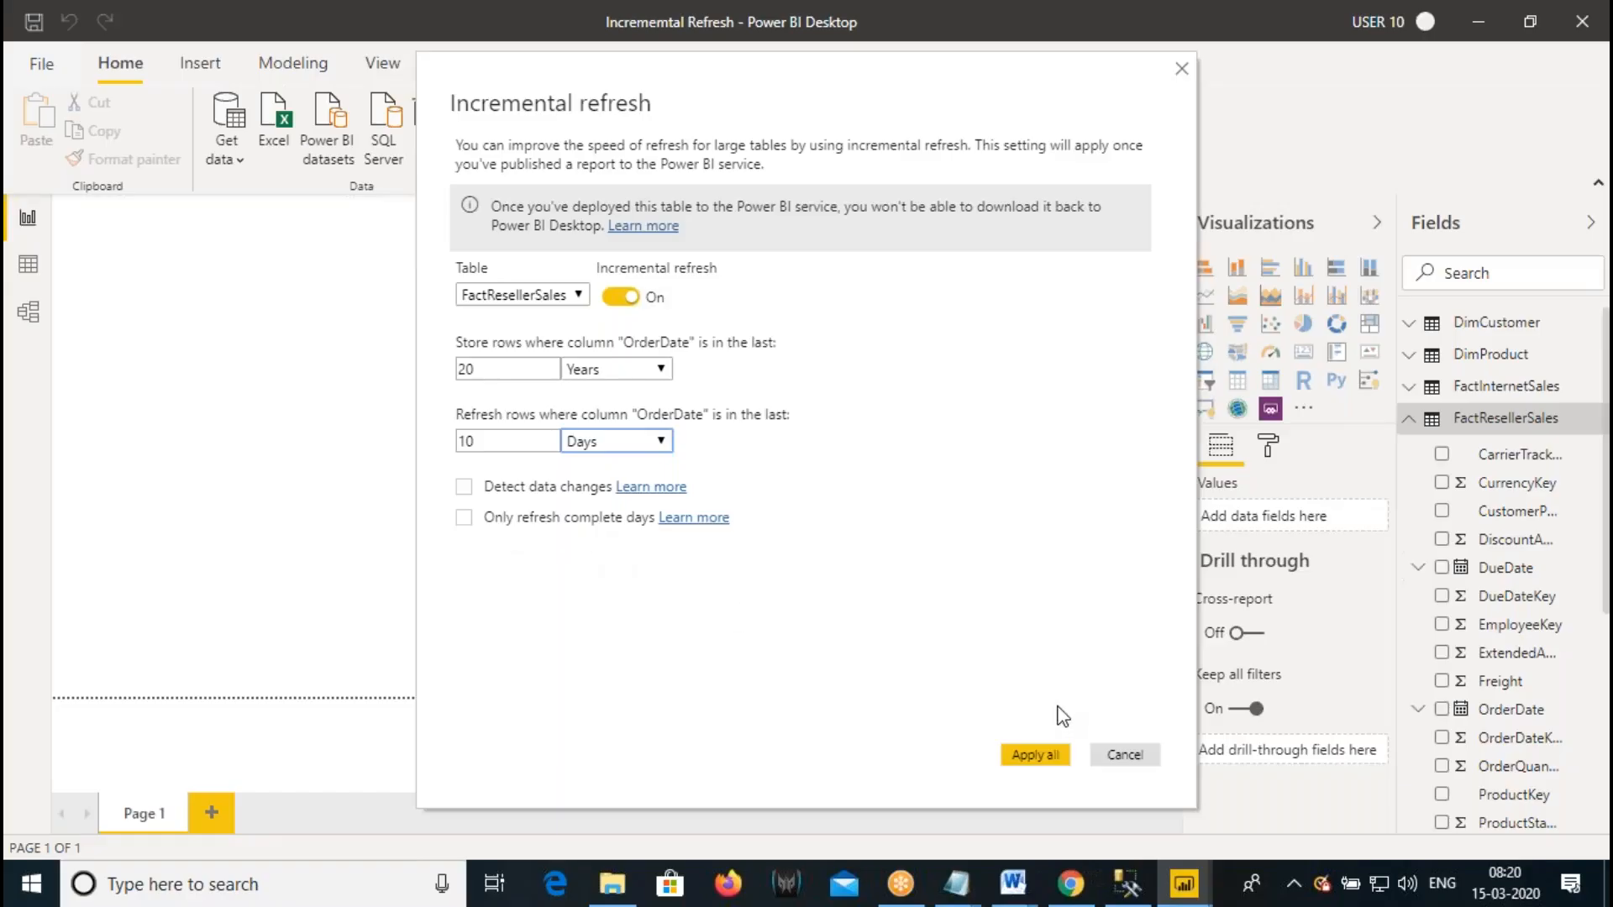
{"action": "left_click", "coordinate": [1033, 756]}
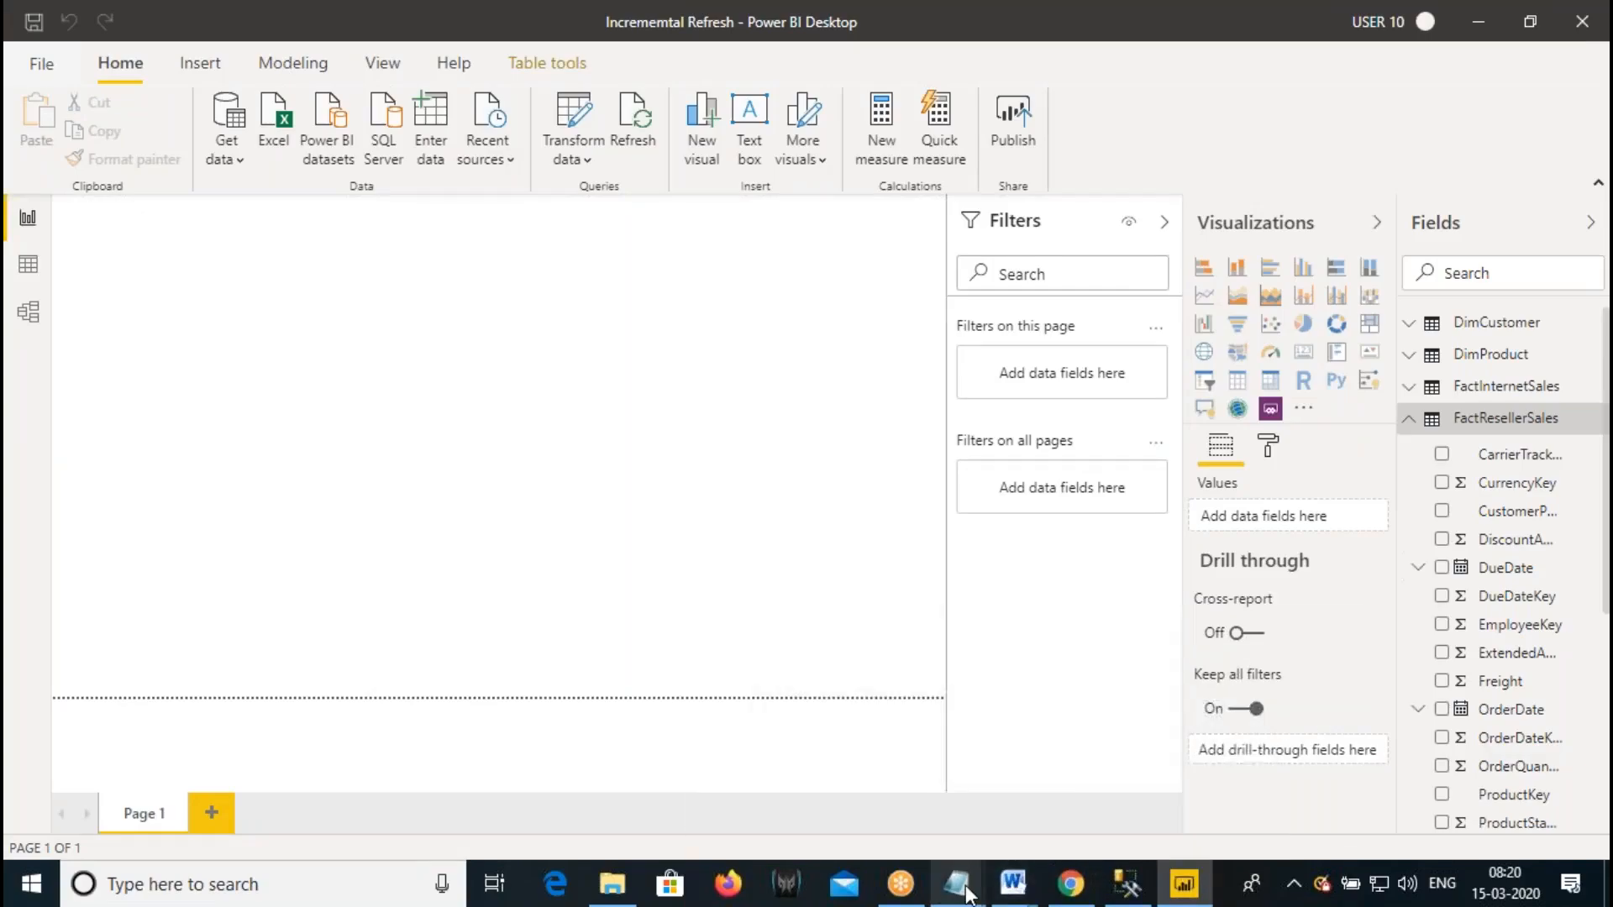
- Switch to Incremental Refresh.docx in Word and highlight the header-text notes on where refresh policies are defined and on downloading the PBIX file
{"action": "mouse_move", "coordinate": [966, 888]}
{"action": "left_click", "coordinate": [1134, 785]}
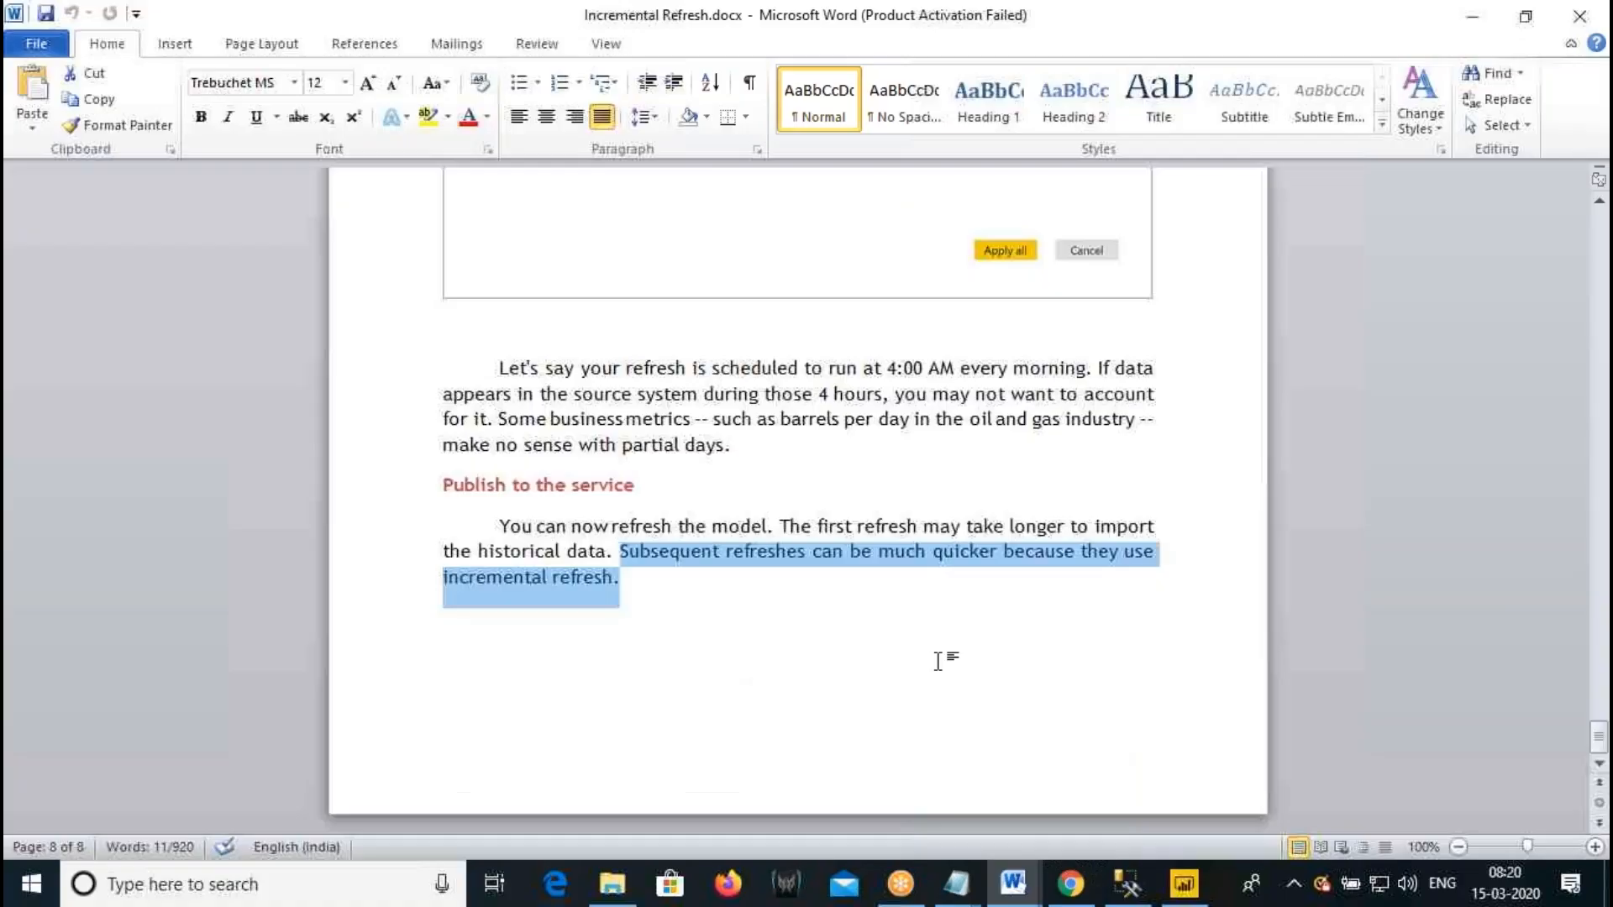
{"action": "scroll", "coordinate": [781, 526], "scroll_direction": "up", "scroll_amount": 15}
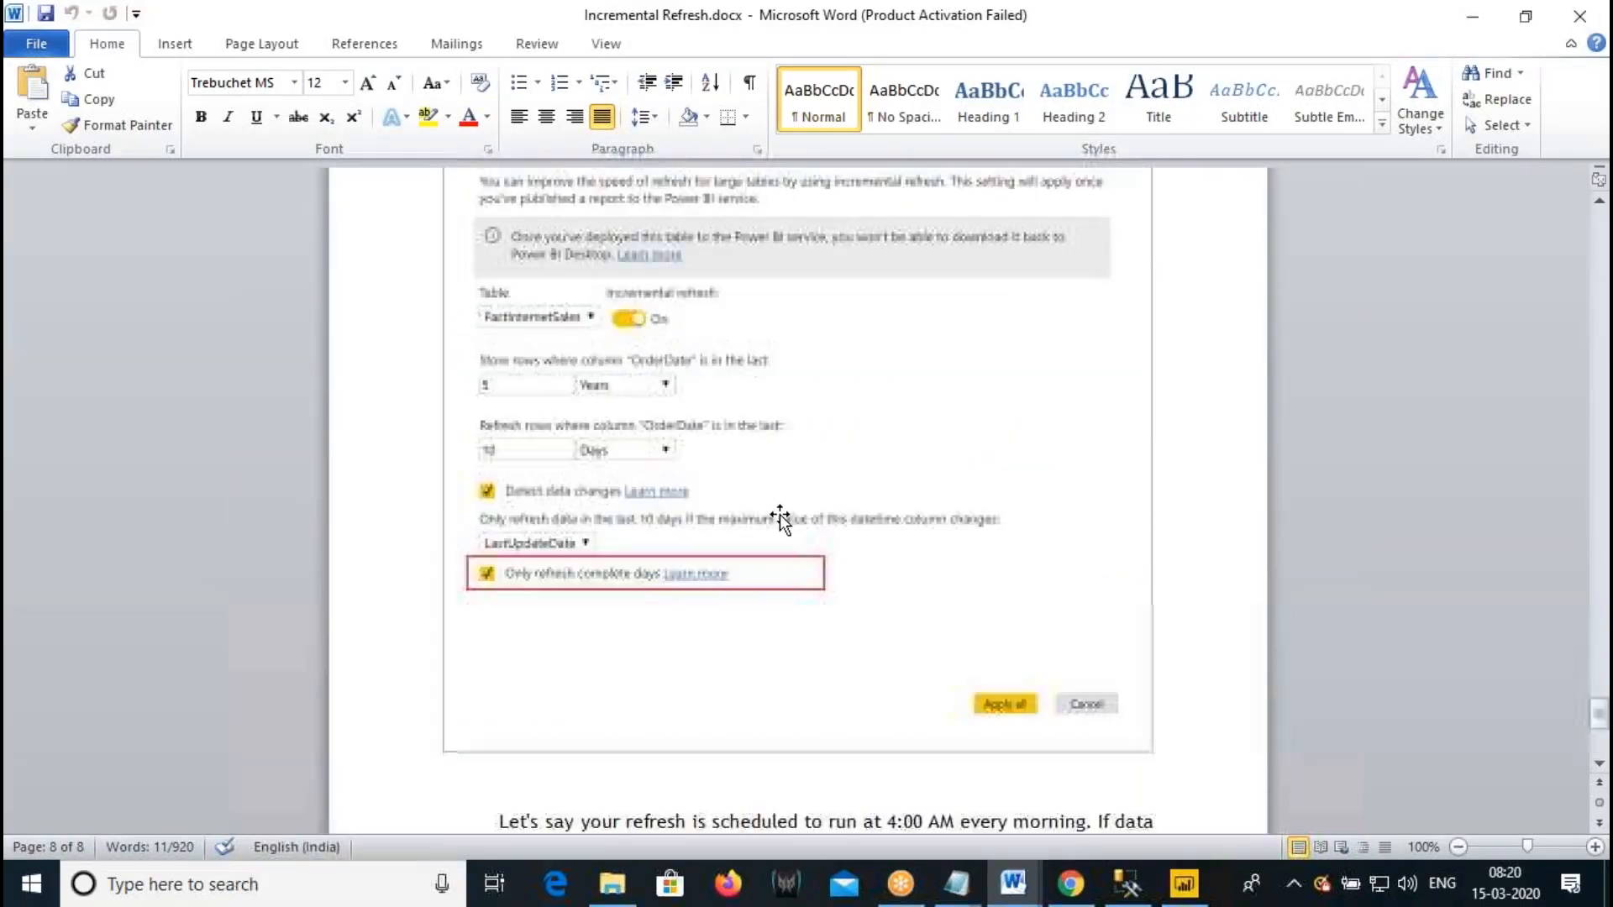
{"action": "scroll", "coordinate": [699, 521], "scroll_direction": "up", "scroll_amount": 12}
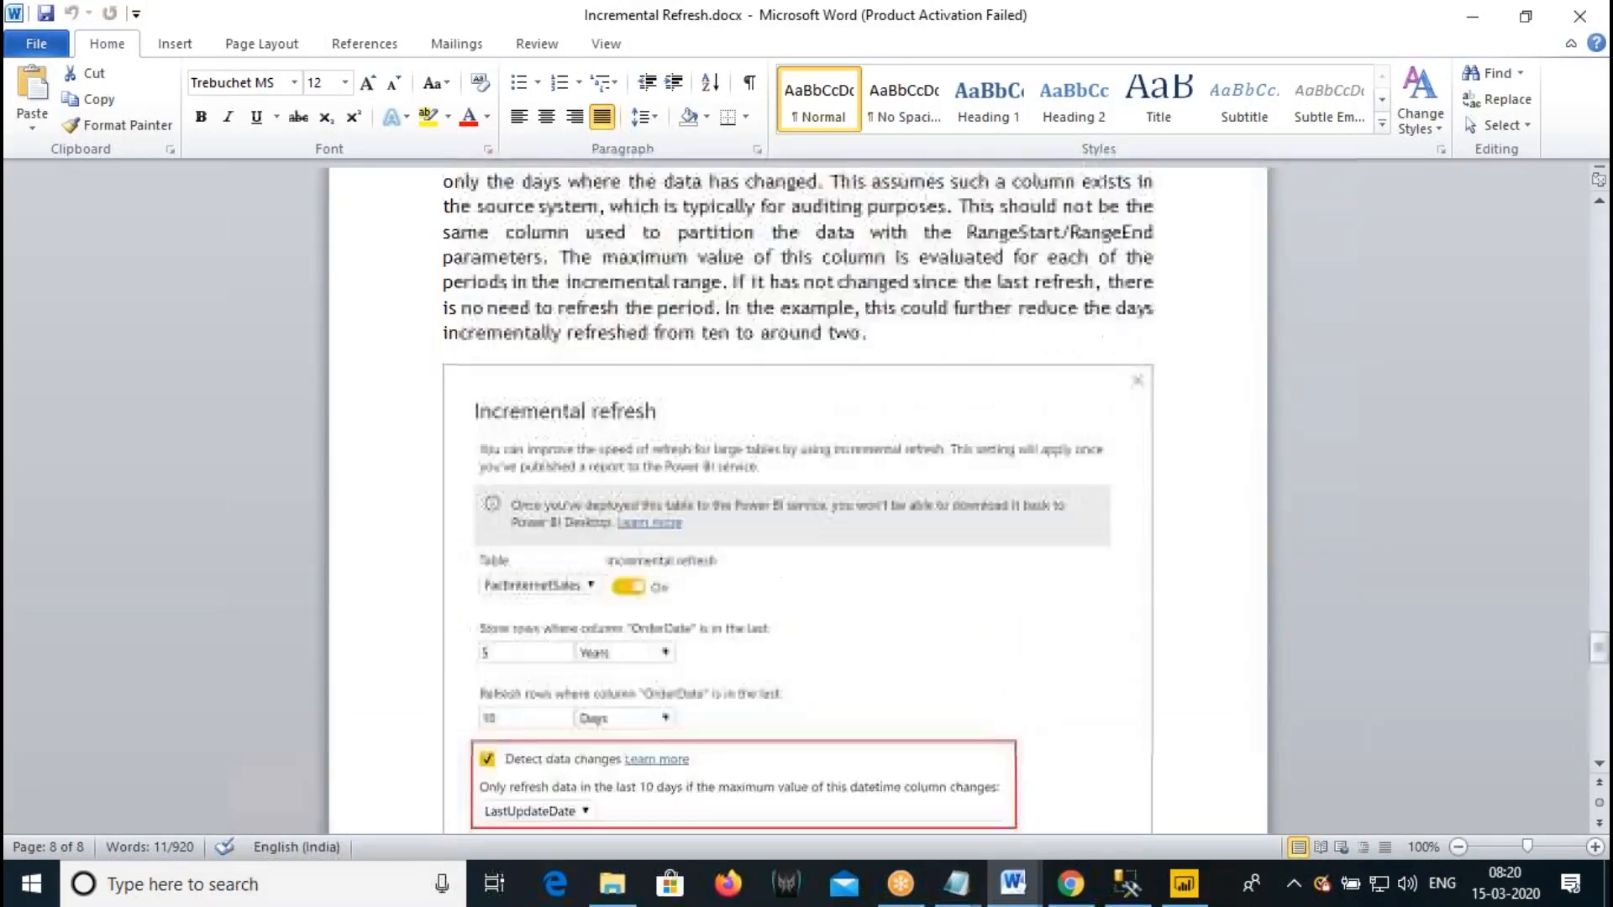
{"action": "scroll", "coordinate": [699, 521], "scroll_direction": "up", "scroll_amount": 7}
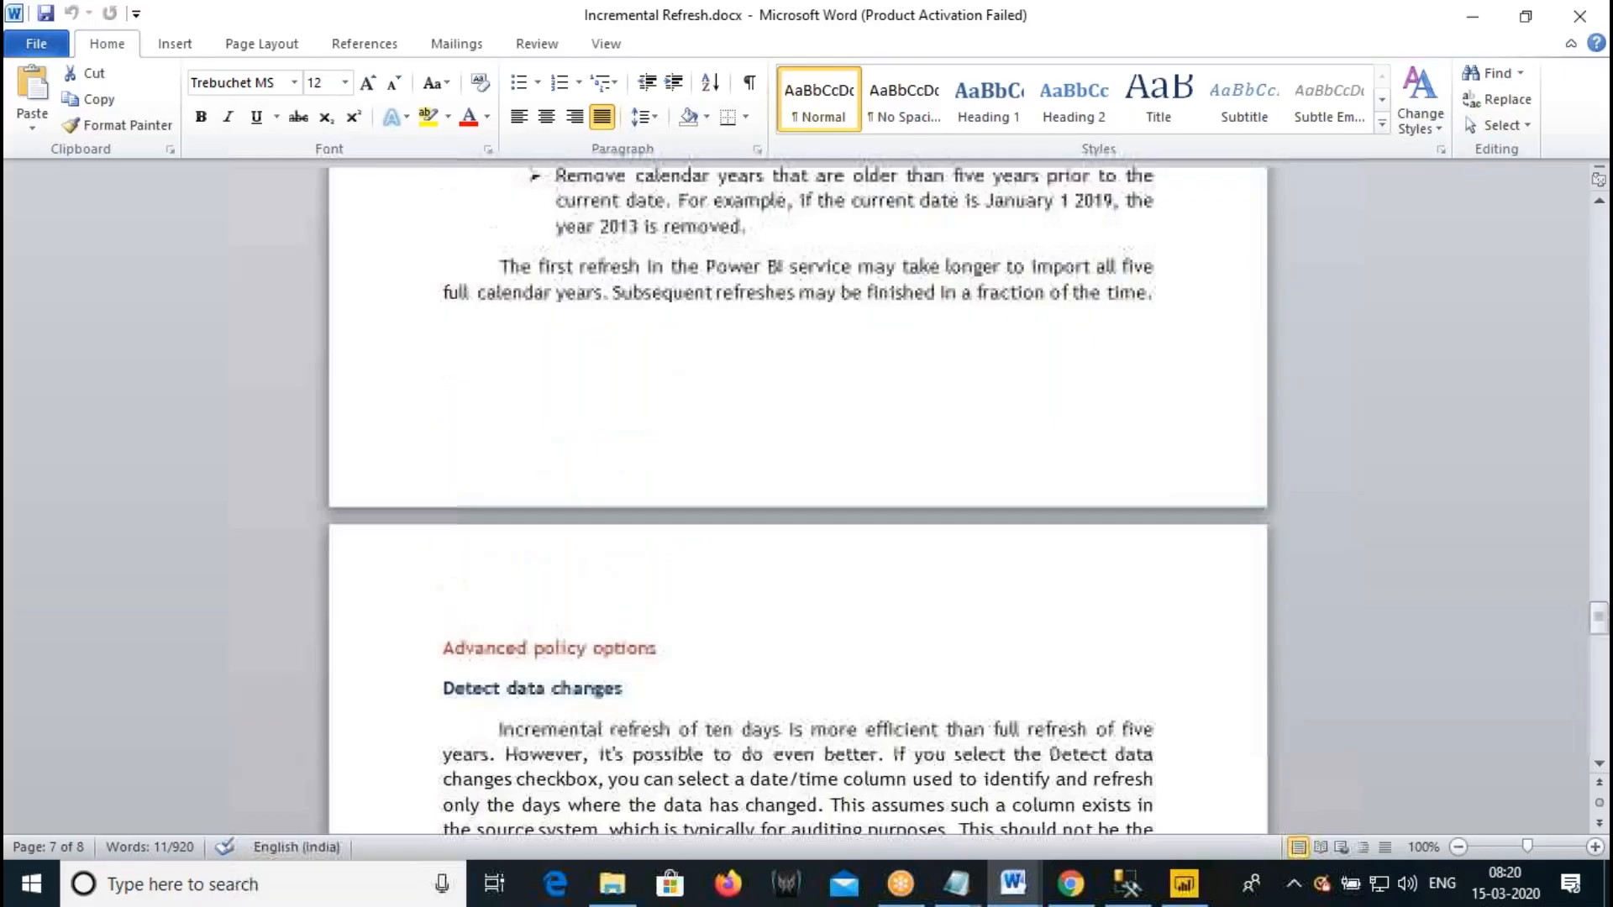
{"action": "scroll", "coordinate": [642, 507], "scroll_direction": "up", "scroll_amount": 2}
{"action": "scroll", "coordinate": [643, 511], "scroll_direction": "up", "scroll_amount": 9}
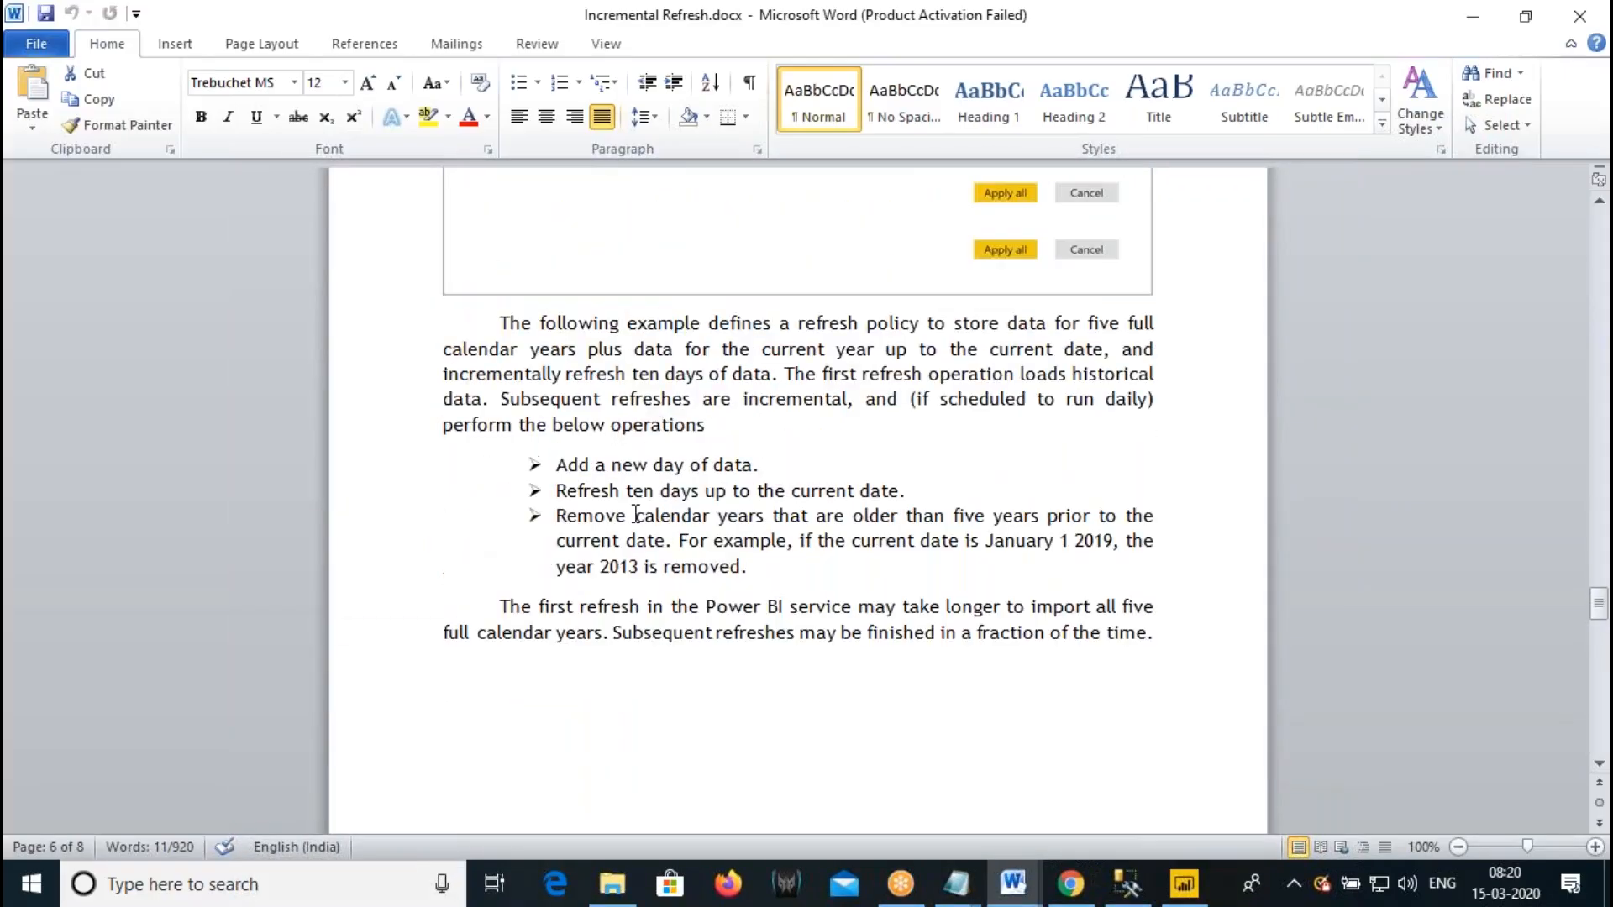
{"action": "scroll", "coordinate": [636, 516], "scroll_direction": "up", "scroll_amount": 12}
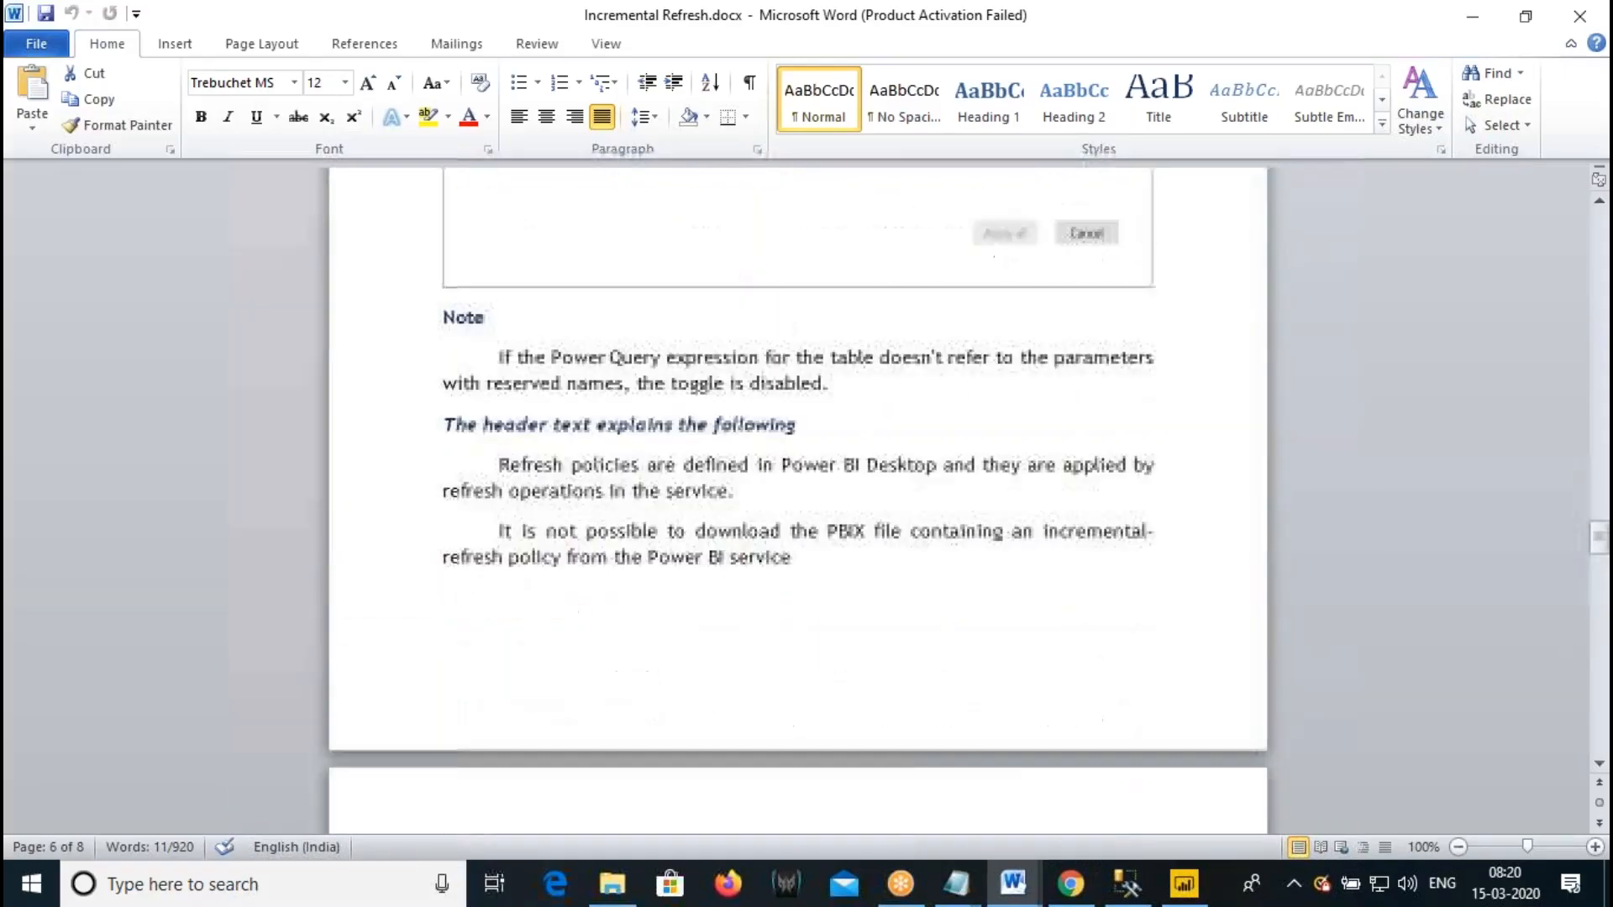
{"action": "left_click", "coordinate": [500, 533]}
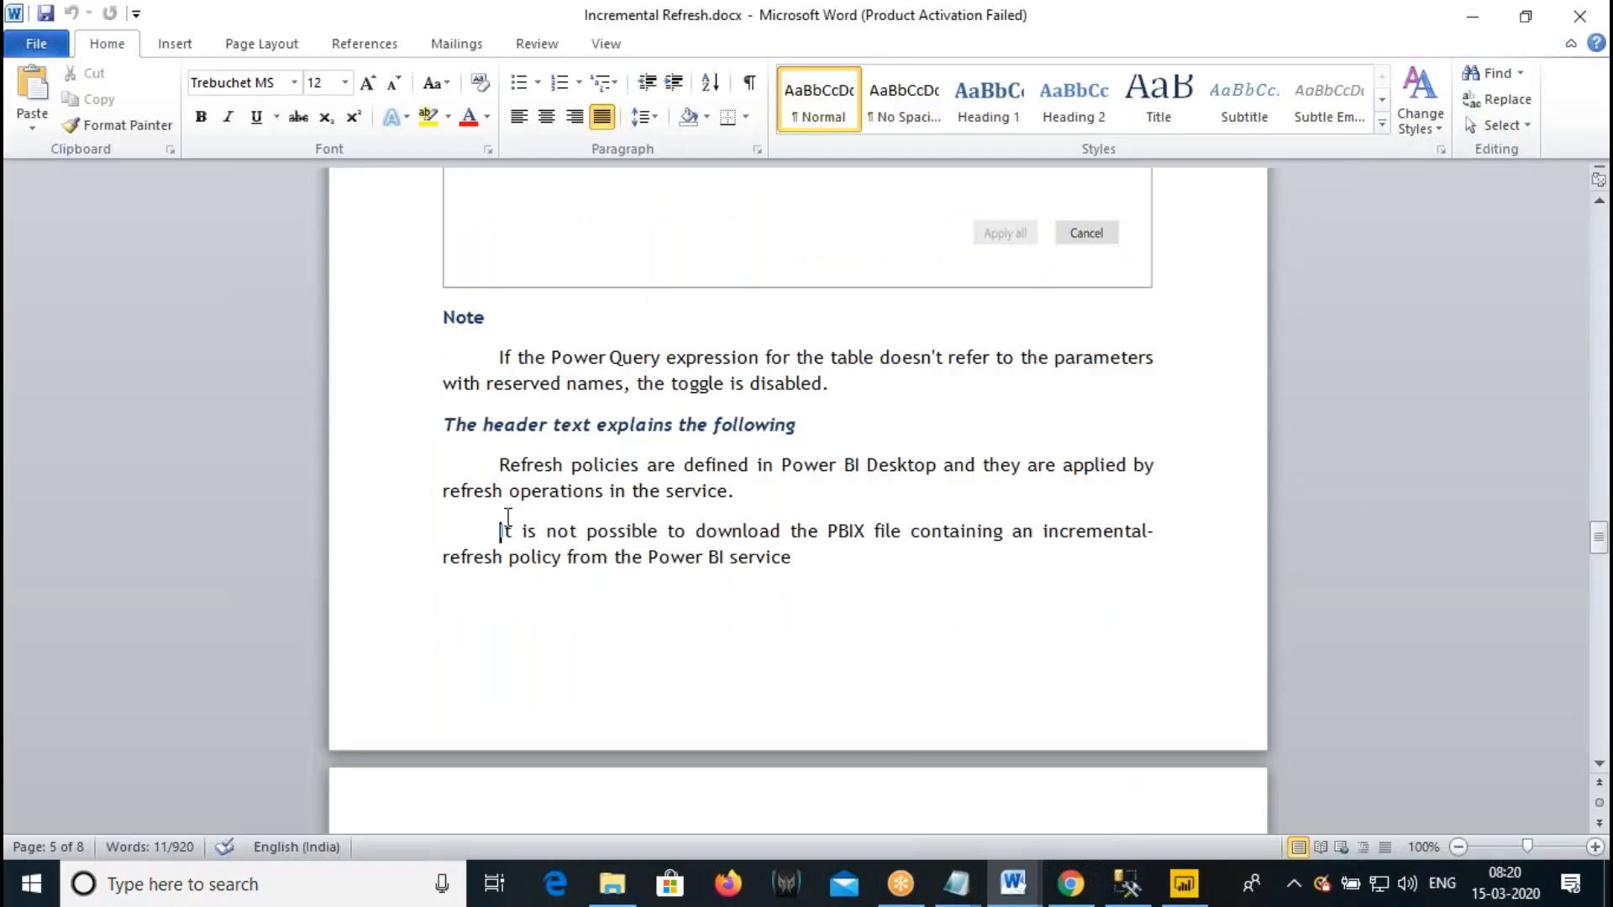
{"action": "left_click_drag", "start_coordinate": [647, 465], "coordinate": [1136, 464]}
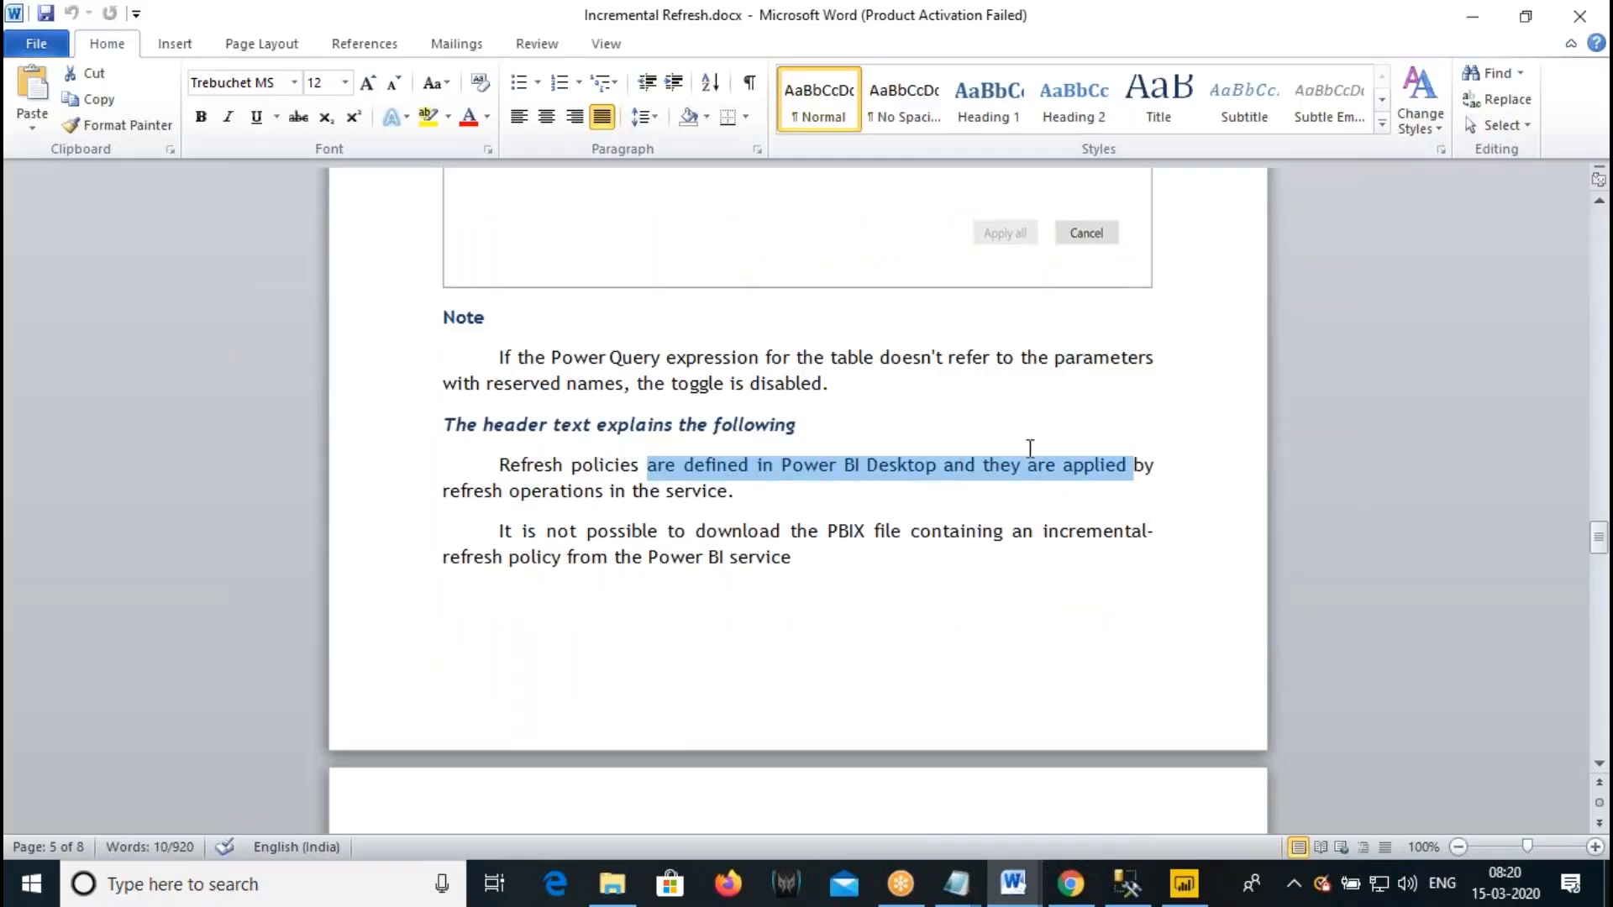
{"action": "left_click_drag", "start_coordinate": [491, 492], "coordinate": [716, 491]}
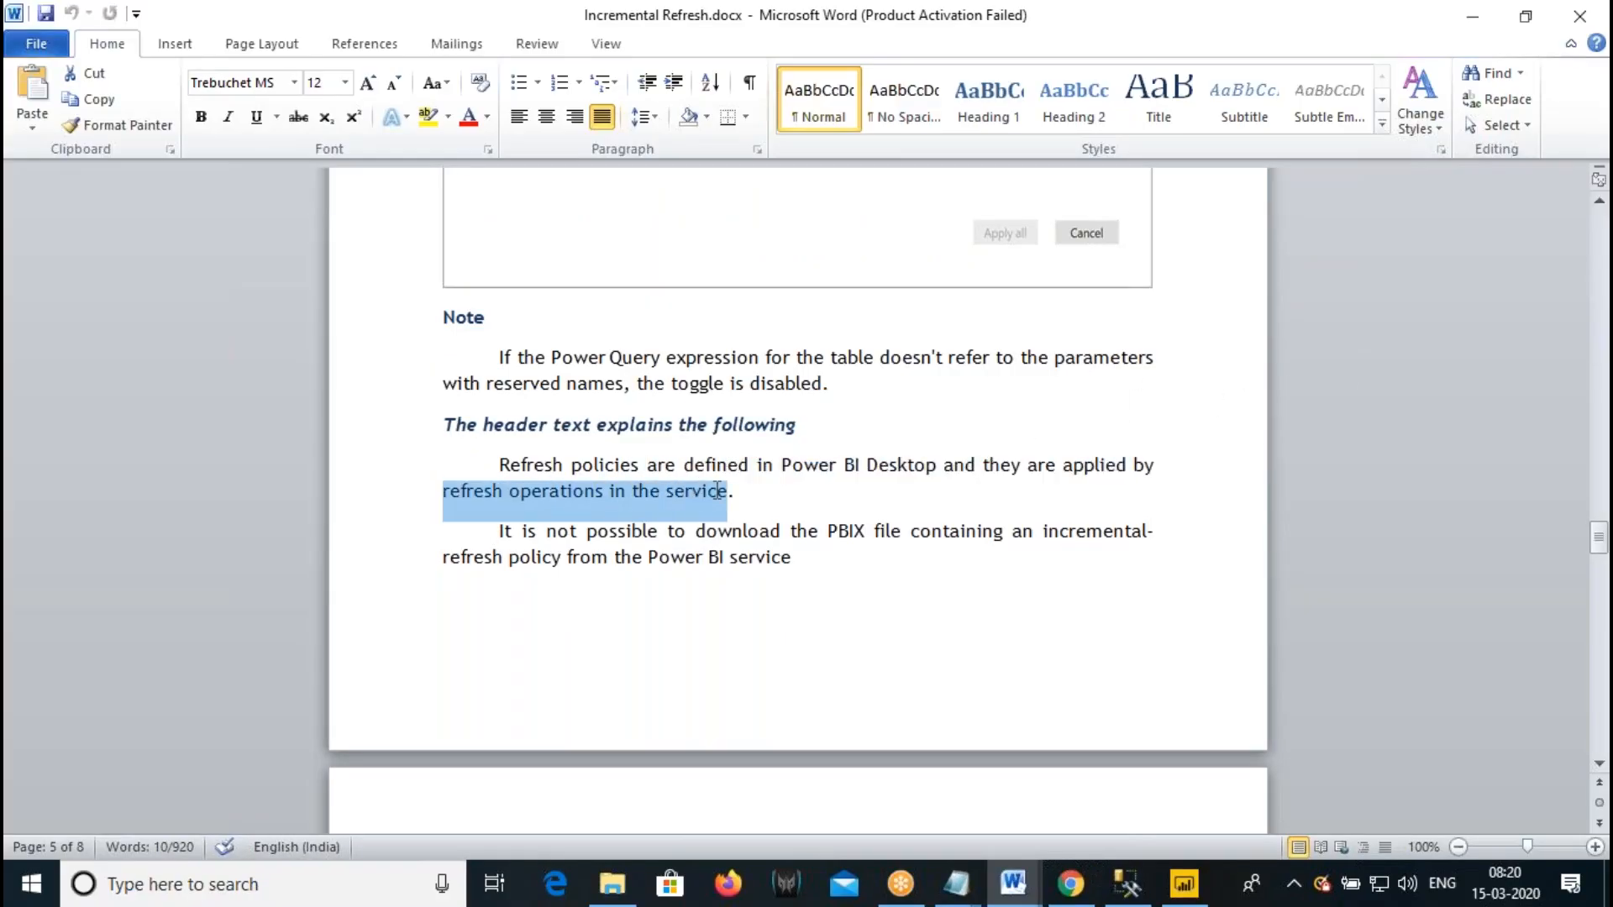
{"action": "left_click", "coordinate": [555, 536]}
{"action": "left_click_drag", "start_coordinate": [499, 531], "coordinate": [1077, 534]}
{"action": "left_click_drag", "start_coordinate": [444, 558], "coordinate": [781, 557]}
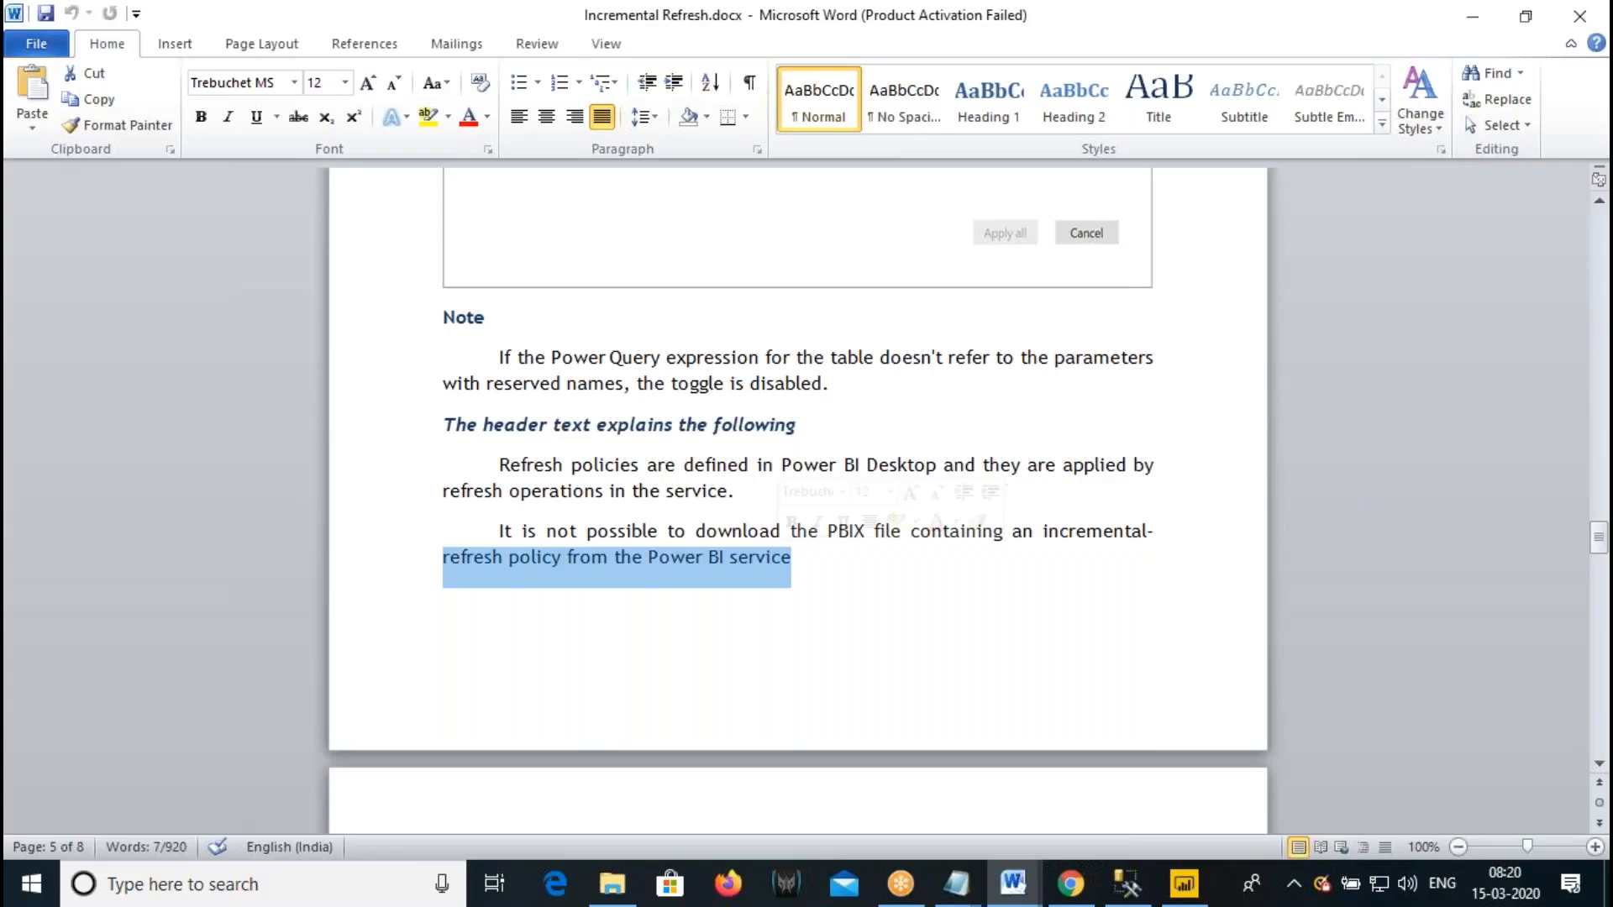
- Switch to the Power BI service in Chrome, try to download the Incrememtal Refresh dataset as a .pbix file, and dismiss the dialog
{"action": "left_click", "coordinate": [1070, 883]}
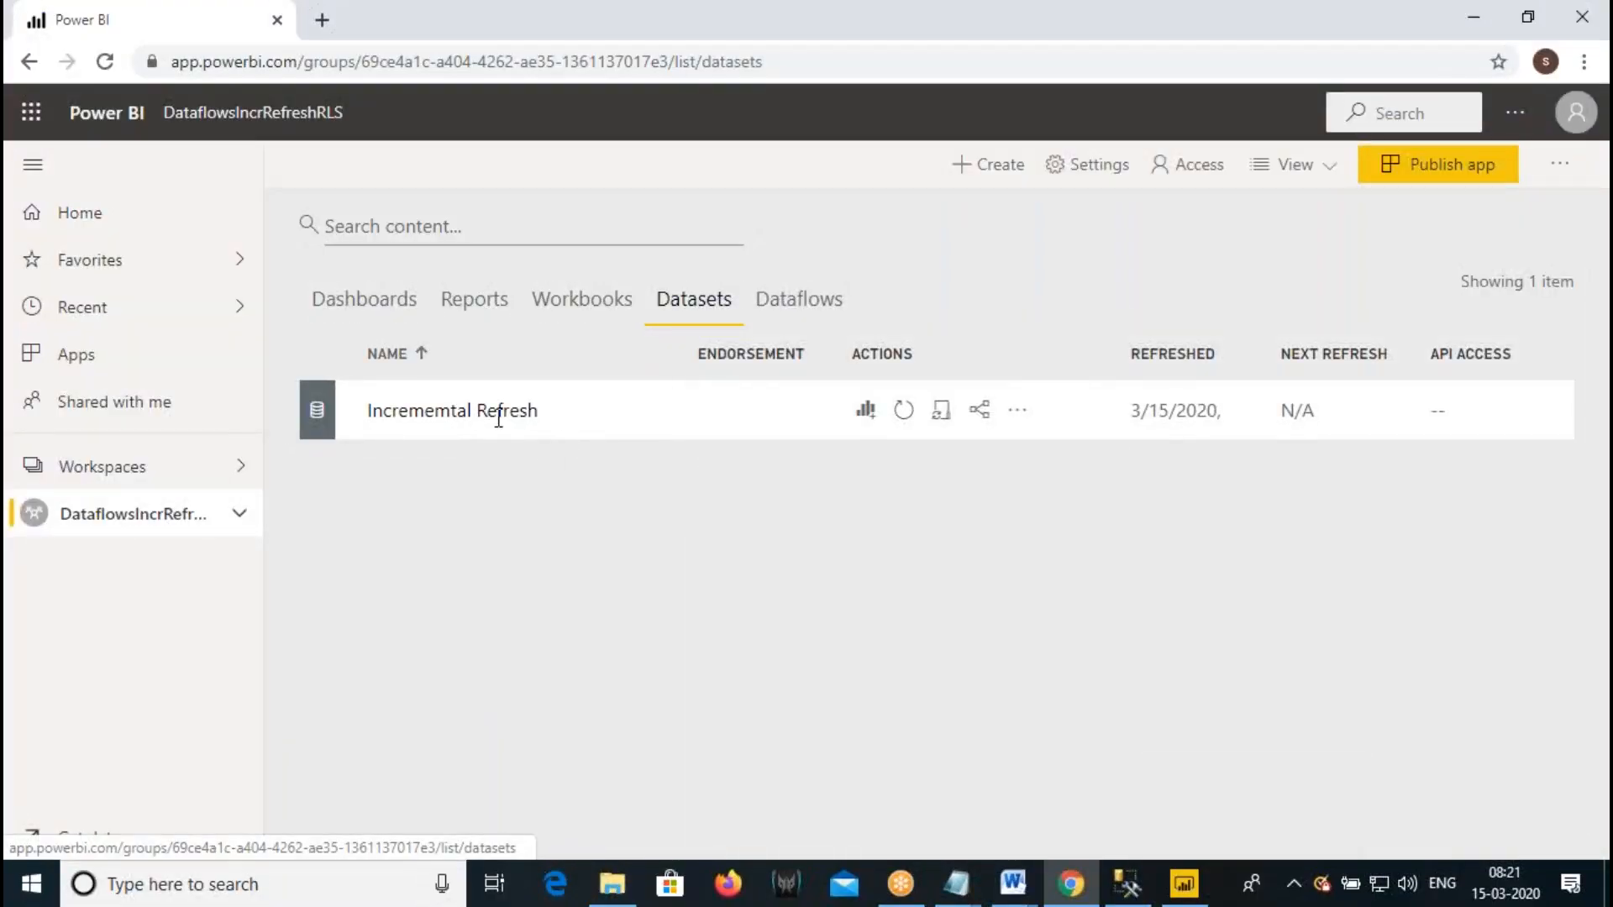
{"action": "left_click_drag", "start_coordinate": [385, 411], "coordinate": [544, 410]}
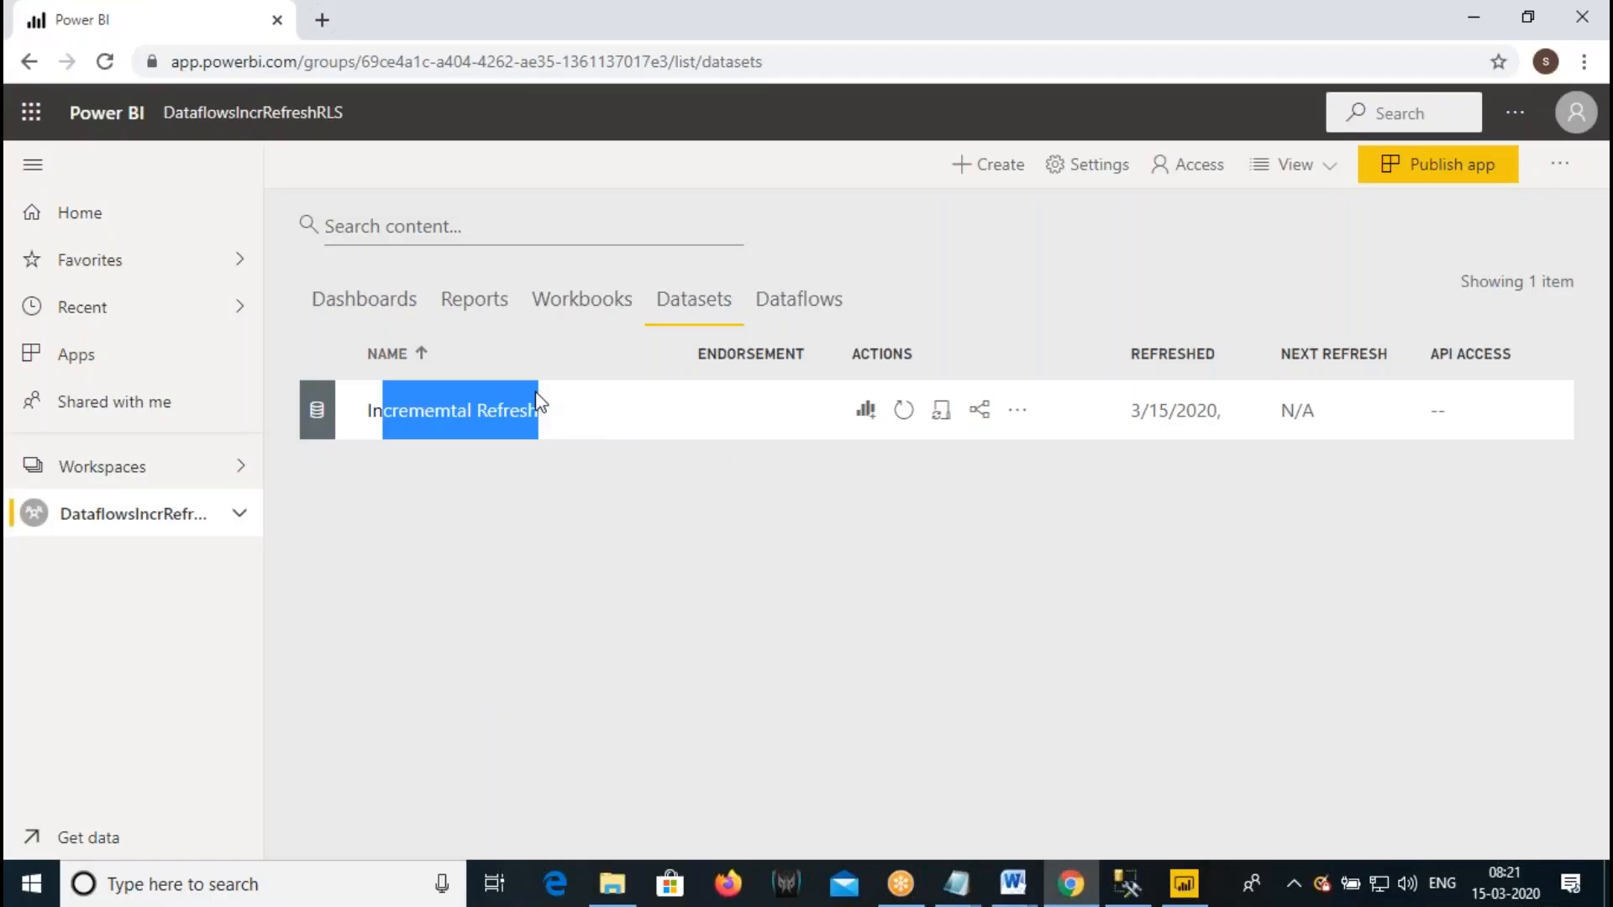
{"action": "left_click", "coordinate": [1017, 412]}
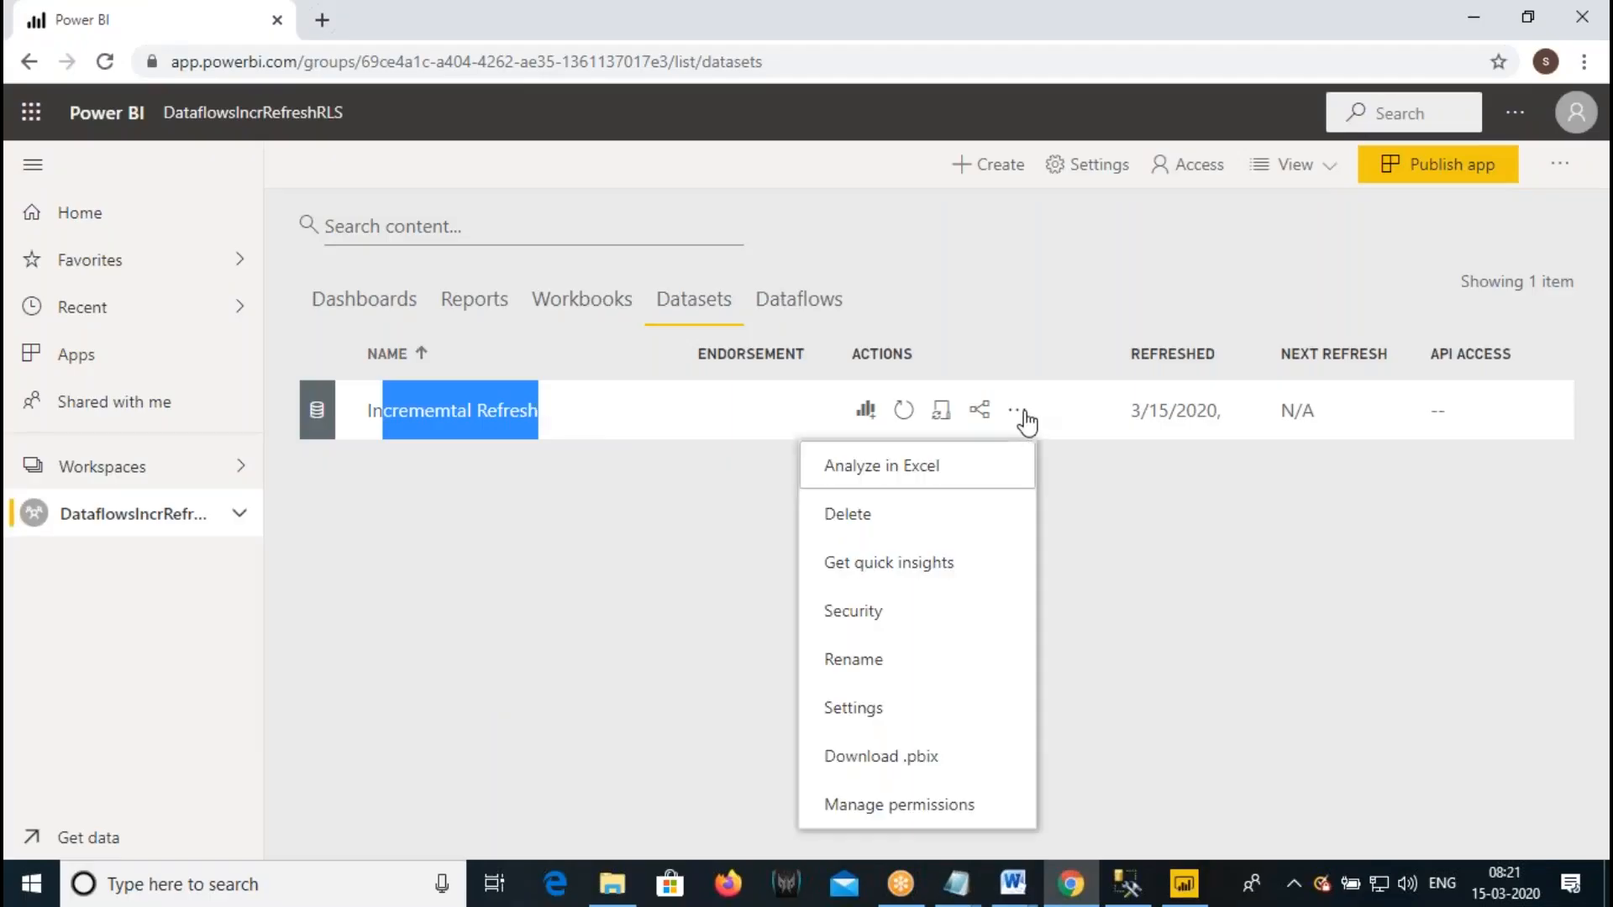
{"action": "left_click", "coordinate": [912, 761]}
{"action": "left_click_drag", "start_coordinate": [513, 392], "coordinate": [961, 392]}
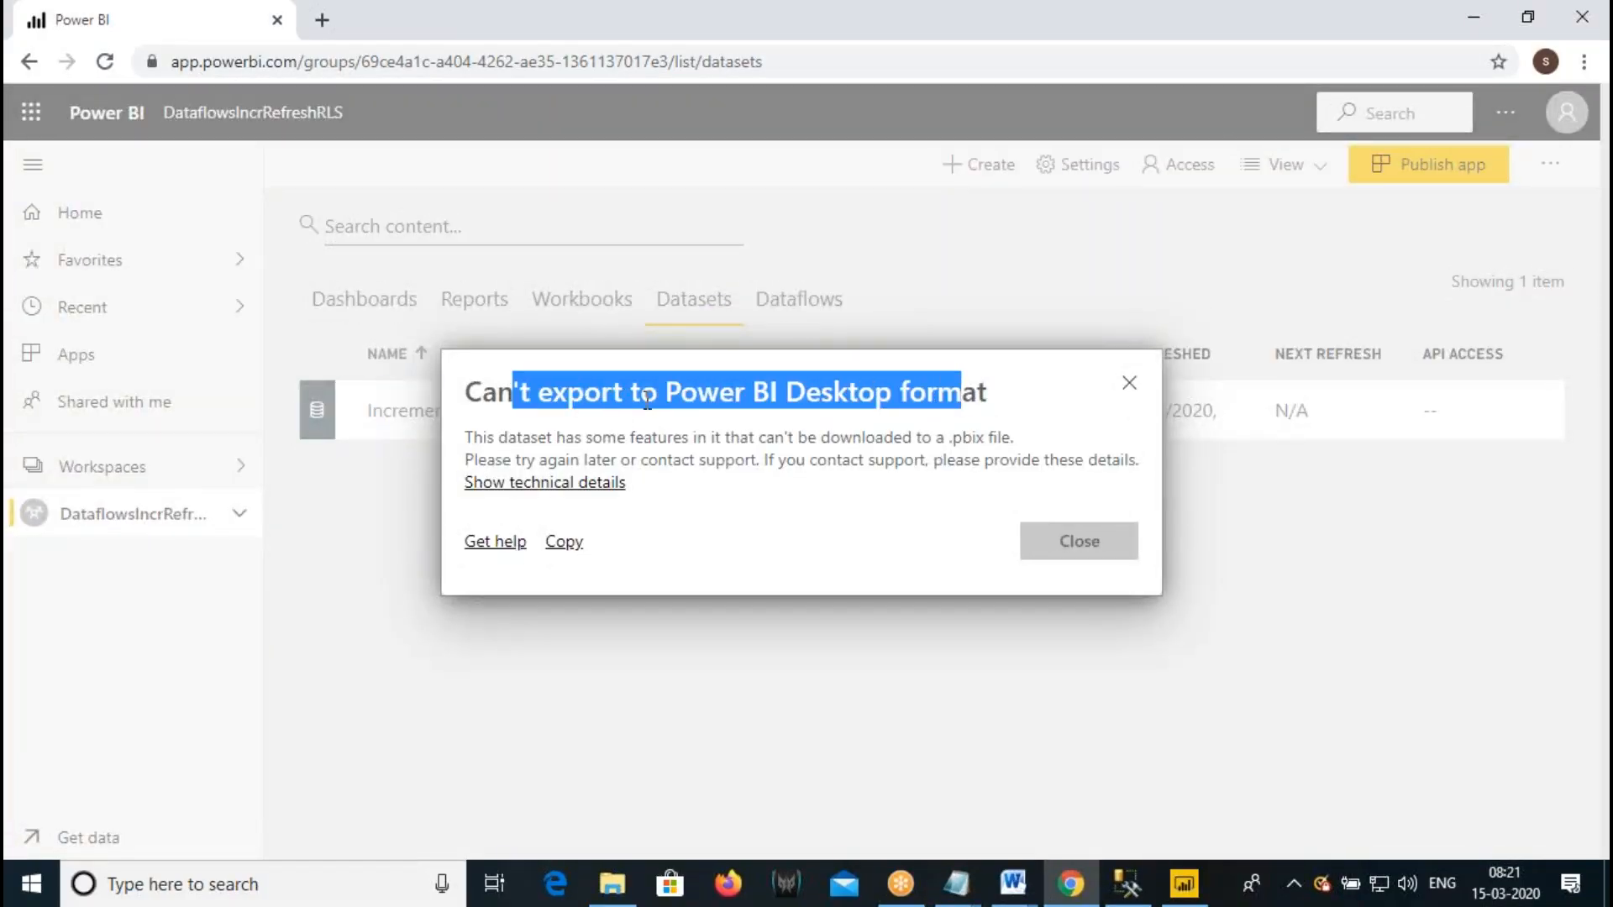
{"action": "left_click_drag", "start_coordinate": [678, 391], "coordinate": [999, 394]}
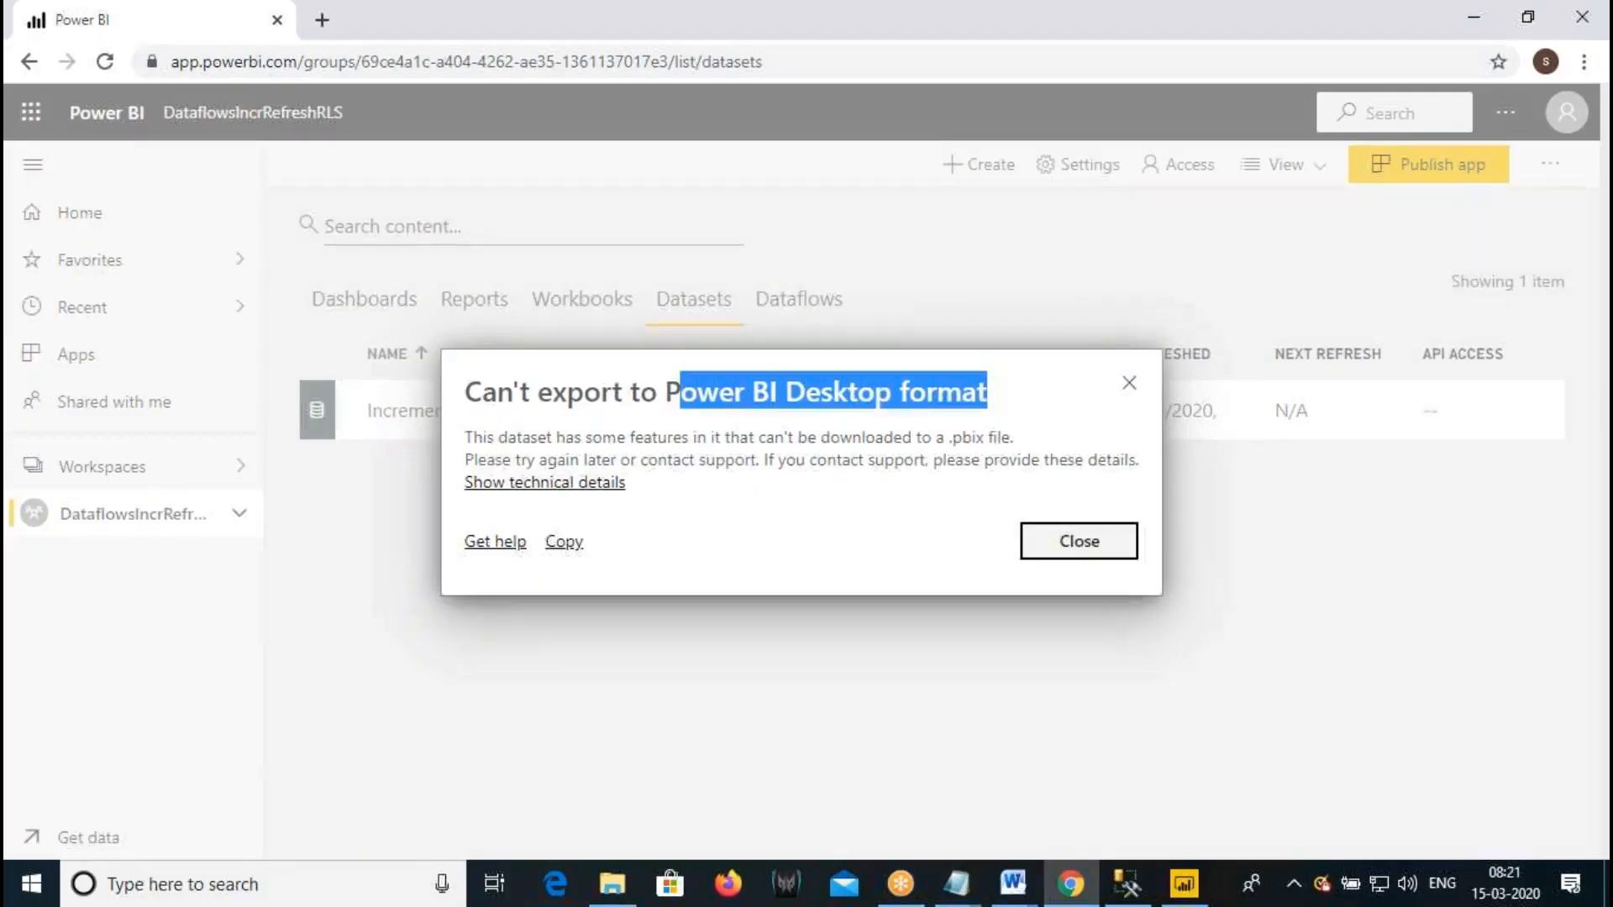
{"action": "left_click", "coordinate": [1069, 548]}
{"action": "left_click", "coordinate": [179, 514]}
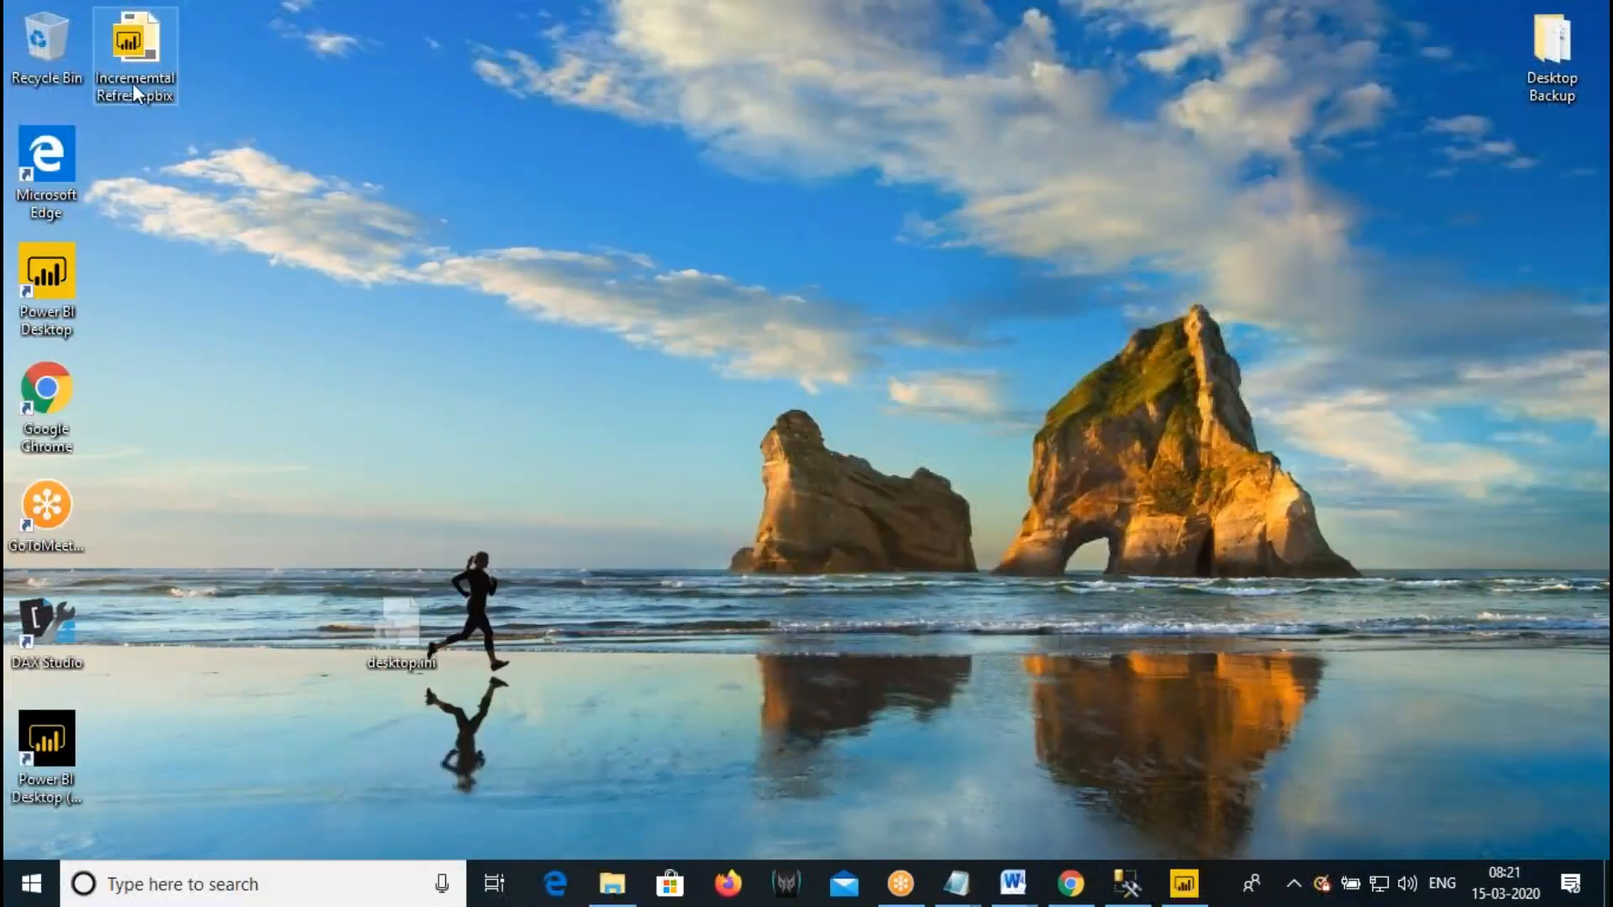
- Check the local Incrememtal Refresh.pbix file on the Windows desktop against the workspace's dataset list in the Power BI service
{"action": "left_click", "coordinate": [132, 83]}
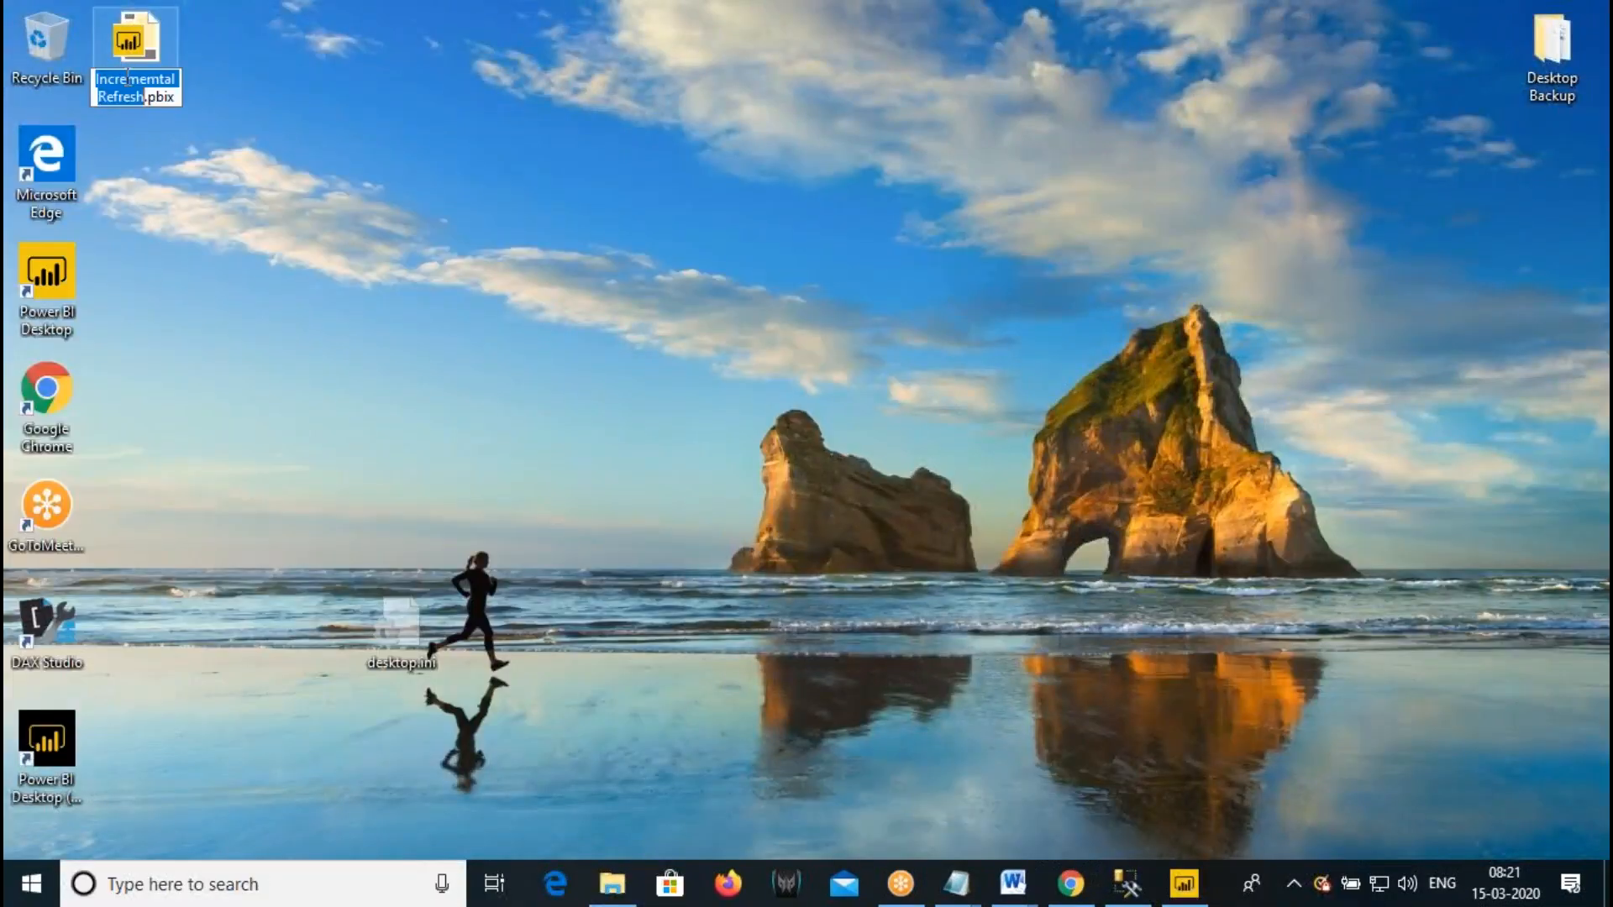
{"action": "left_click", "coordinate": [134, 23]}
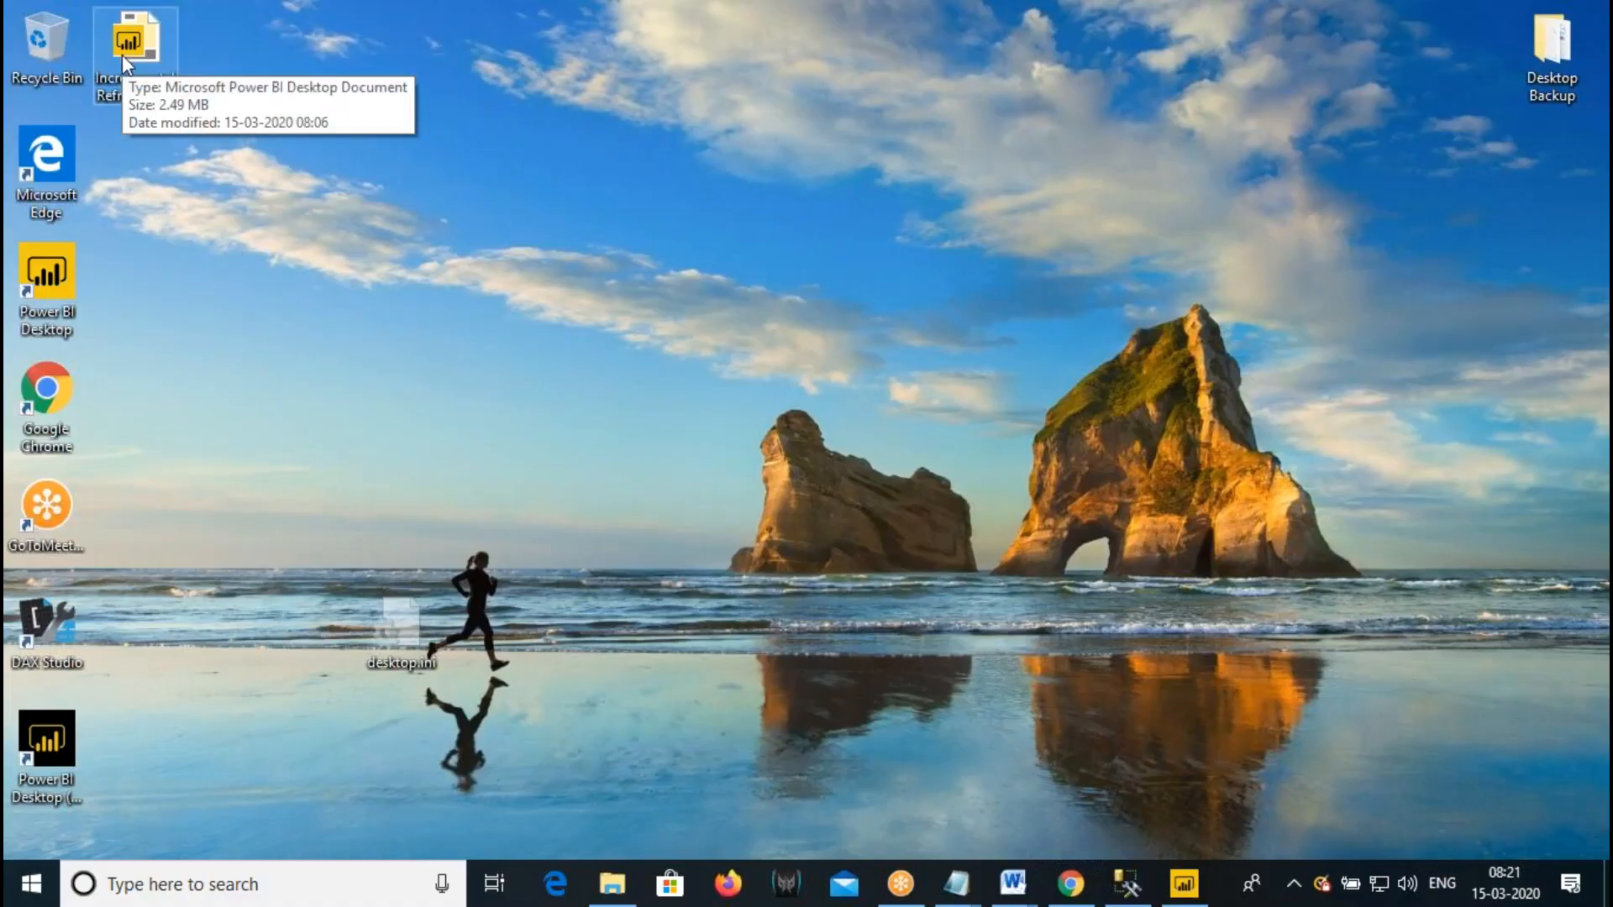
{"action": "left_click", "coordinate": [1070, 884]}
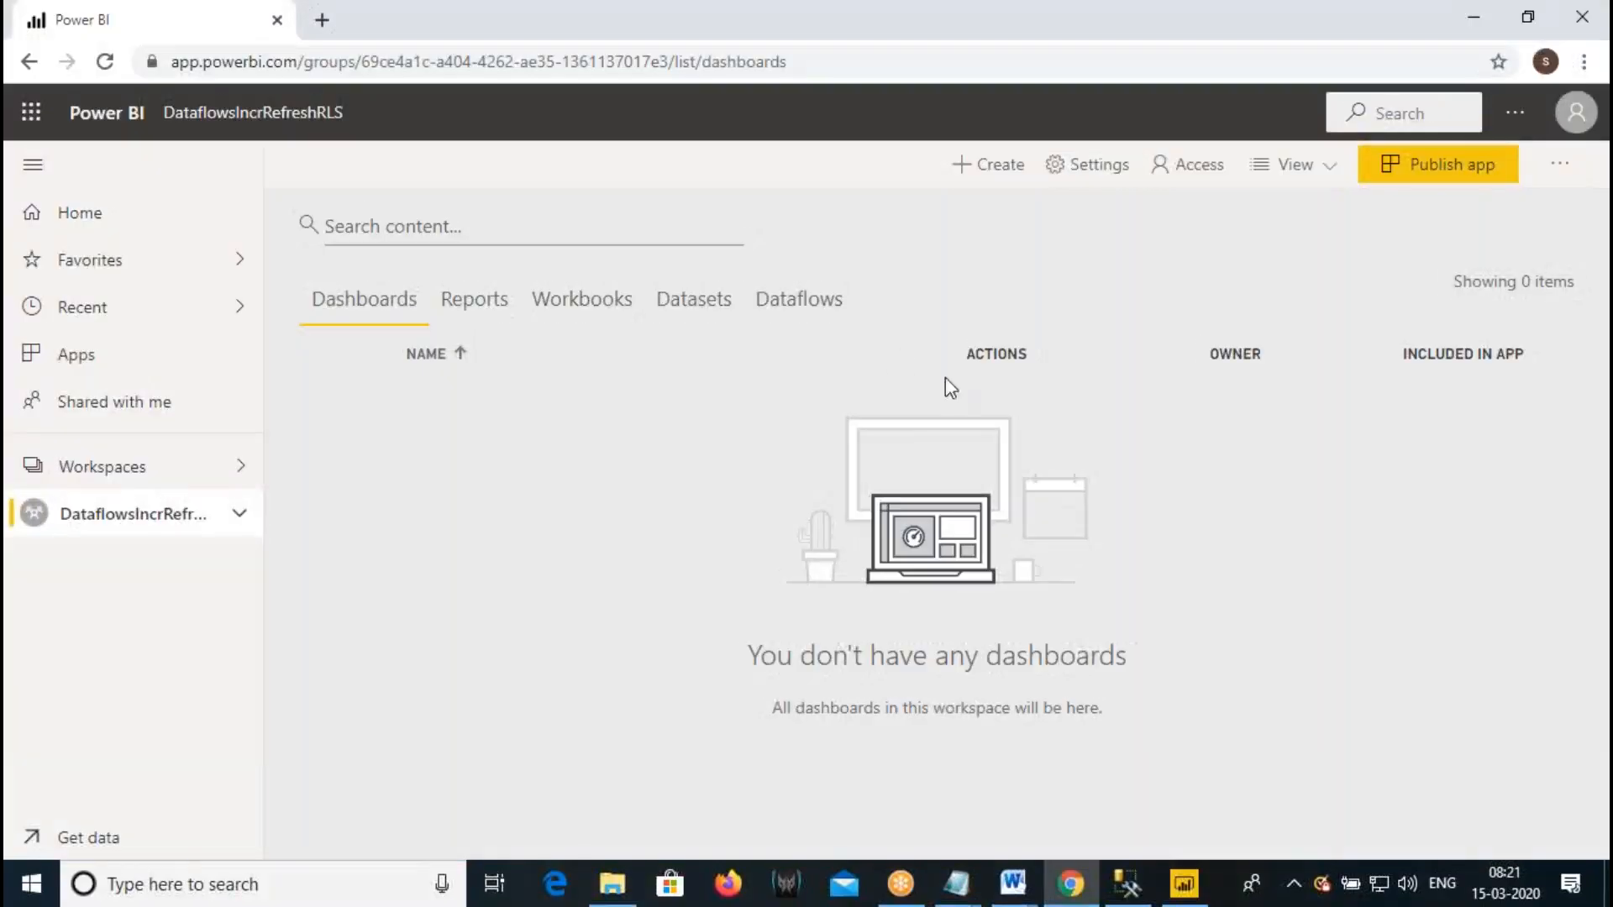
{"action": "left_click", "coordinate": [685, 304]}
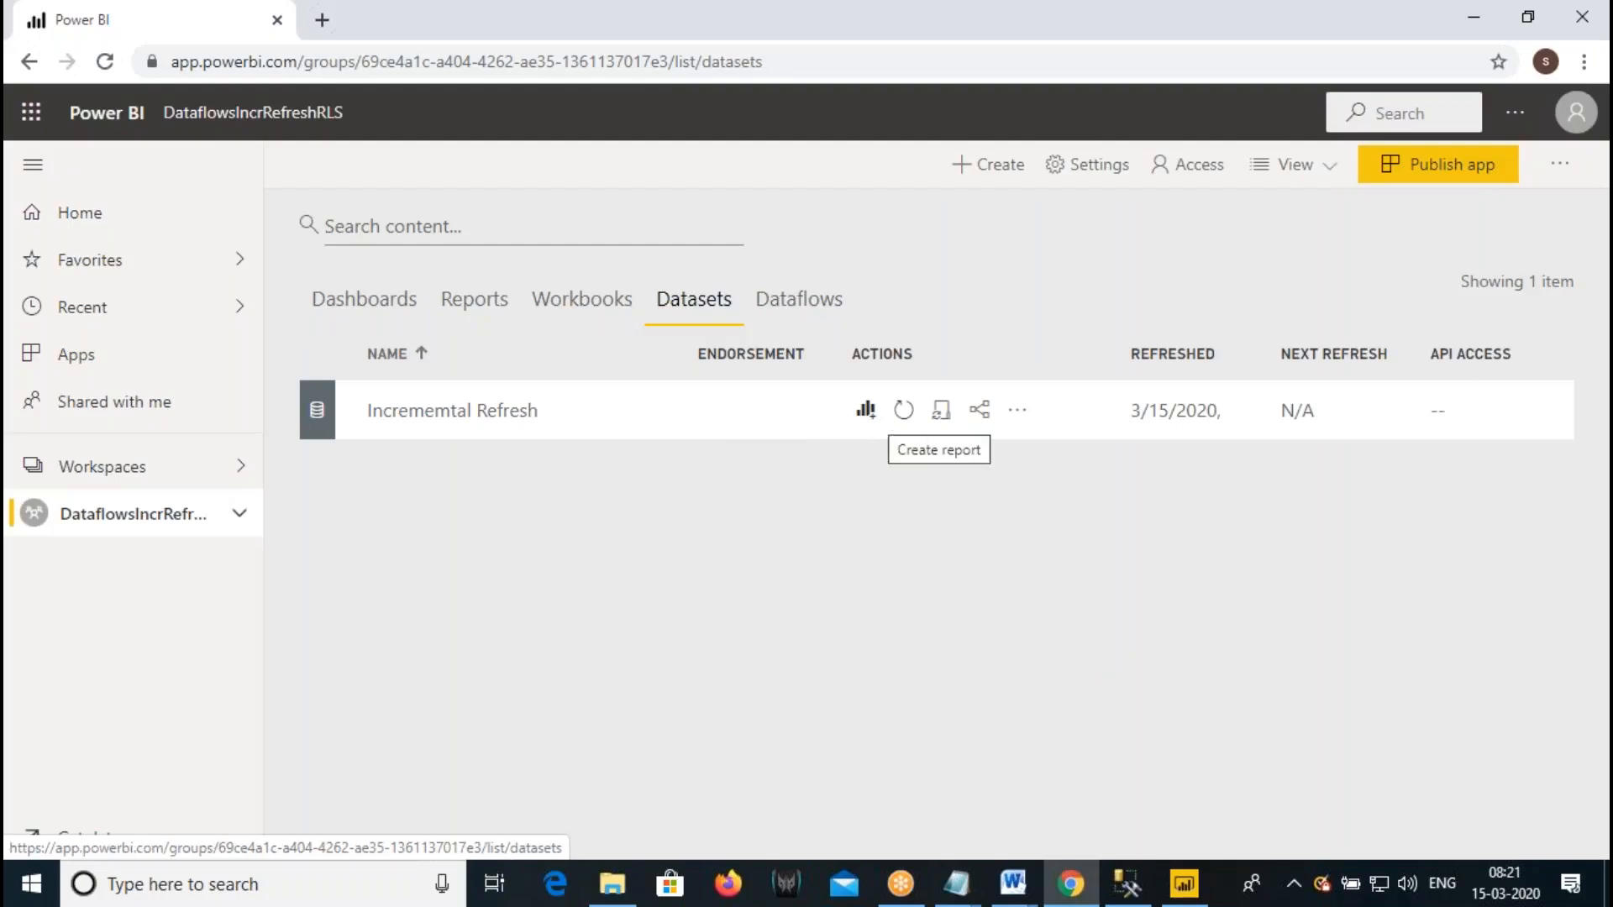
{"action": "left_click", "coordinate": [1609, 893]}
{"action": "left_click_drag", "start_coordinate": [221, 142], "coordinate": [108, 52]}
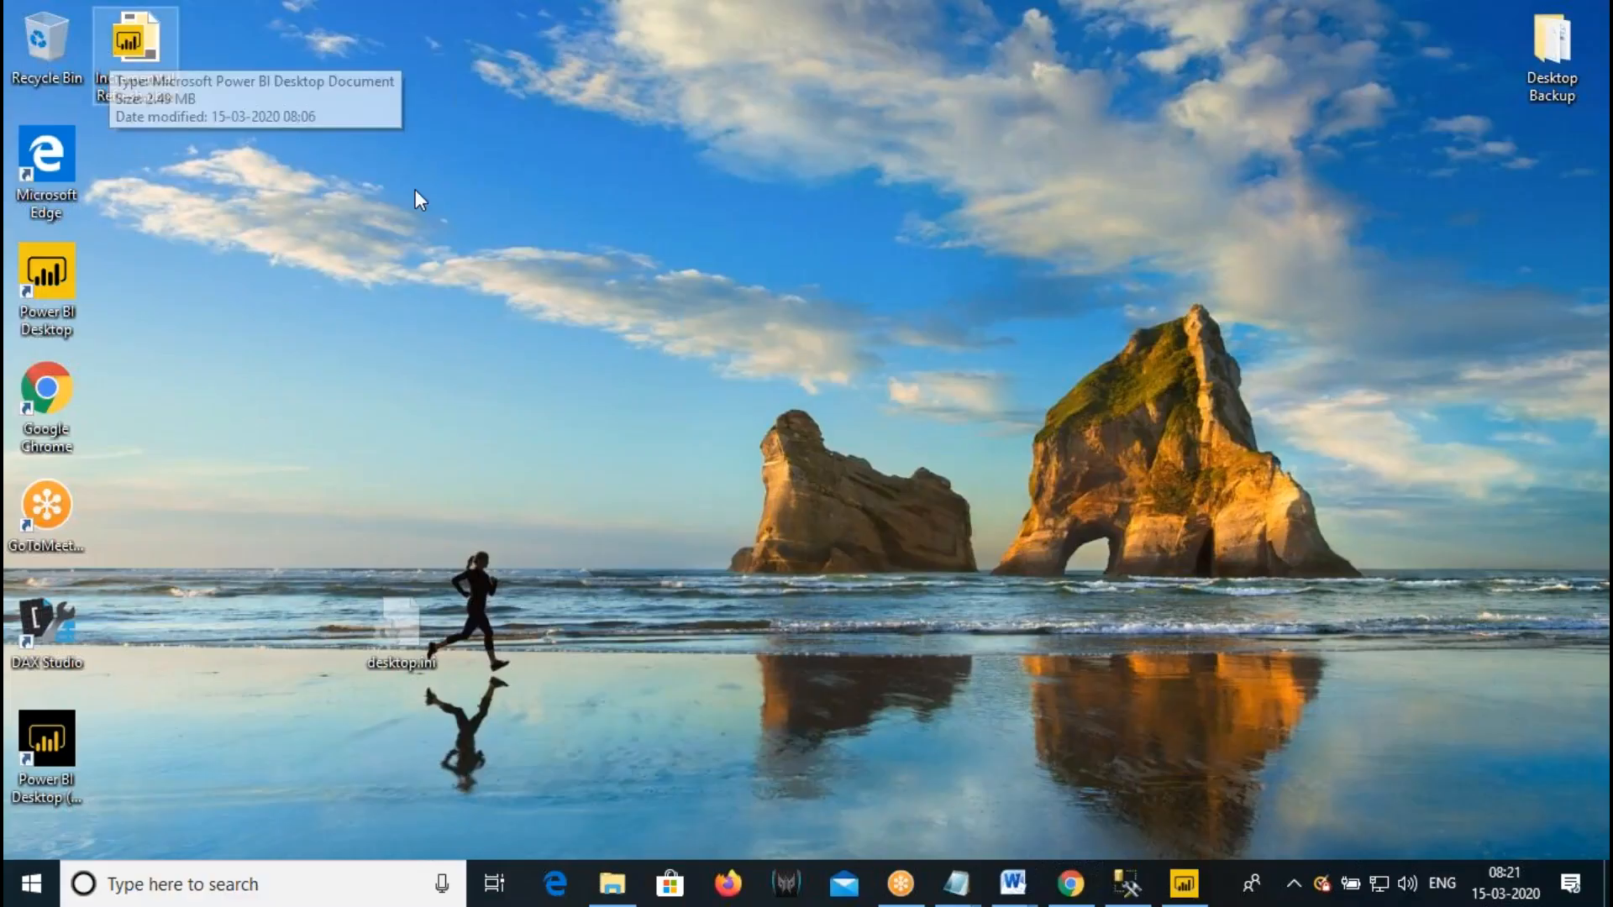
- Return to the Power BI service, review the actions offered for the Incrememtal Refresh dataset, and reopen the DataflowsIncrRefreshRLS workspace
{"action": "left_click", "coordinate": [1065, 878]}
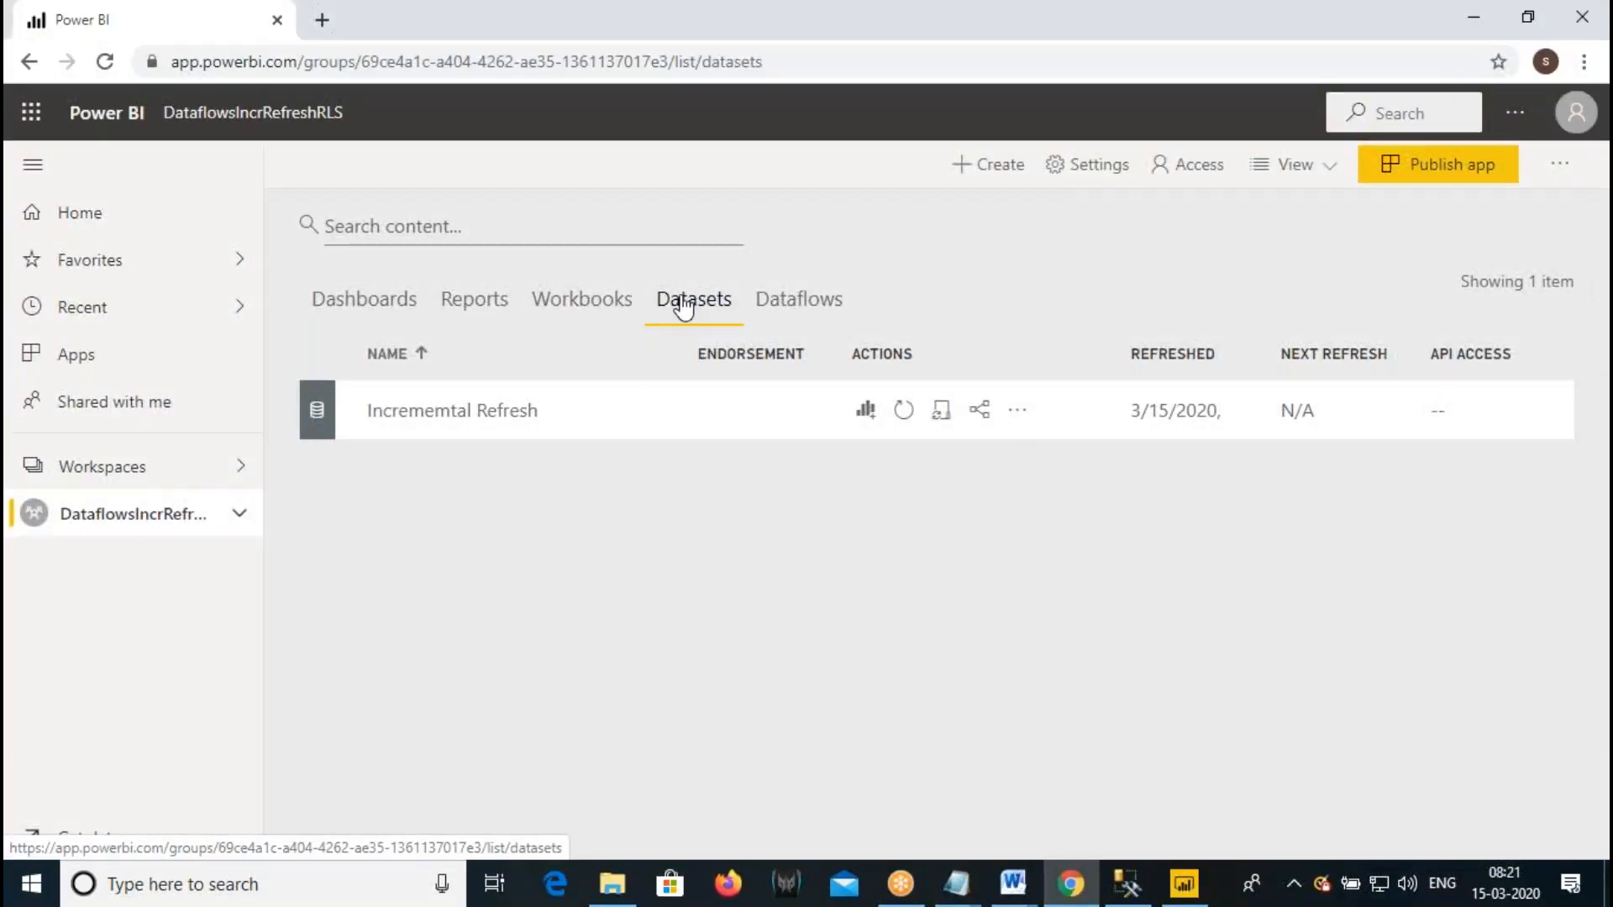
{"action": "left_click", "coordinate": [1019, 412]}
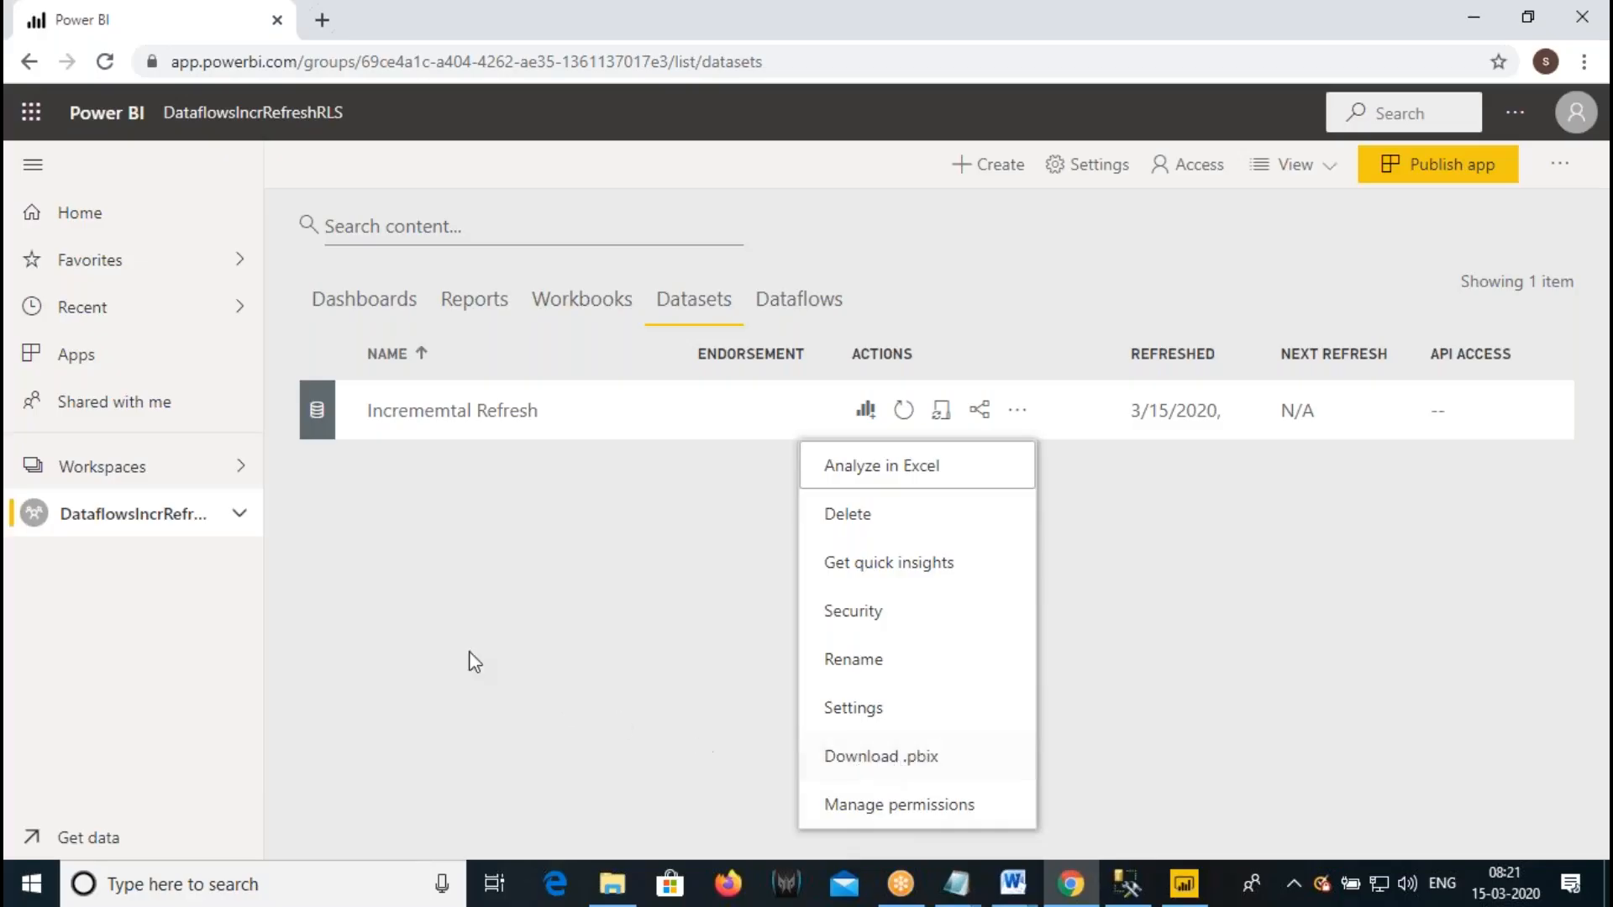
{"action": "left_click", "coordinate": [190, 528]}
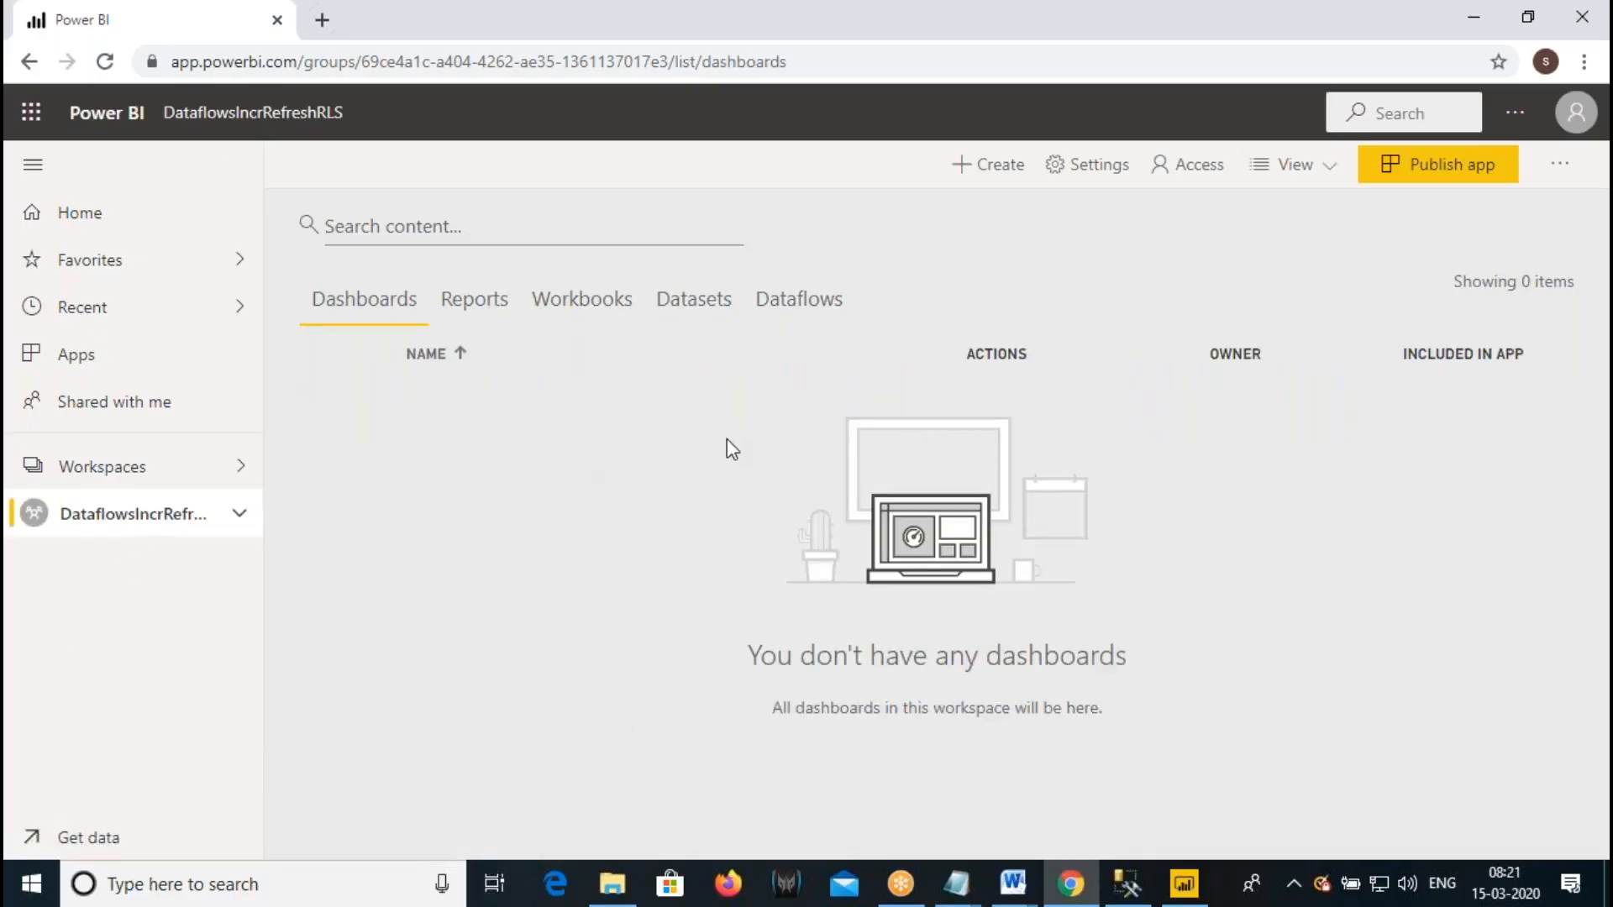
{"action": "left_click", "coordinate": [1122, 68]}
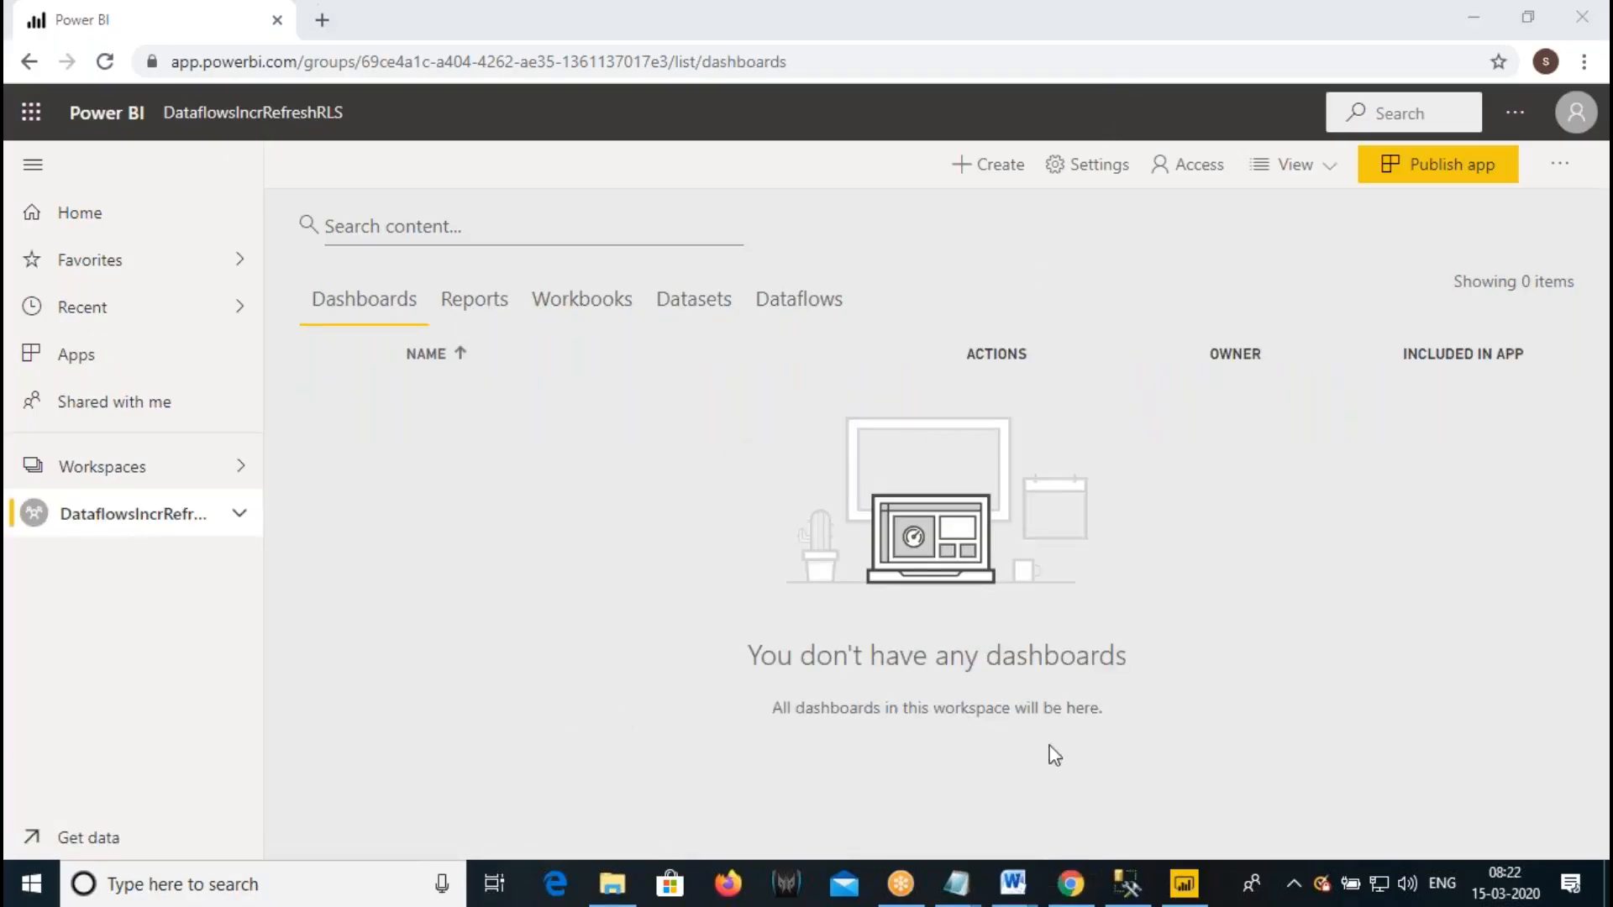